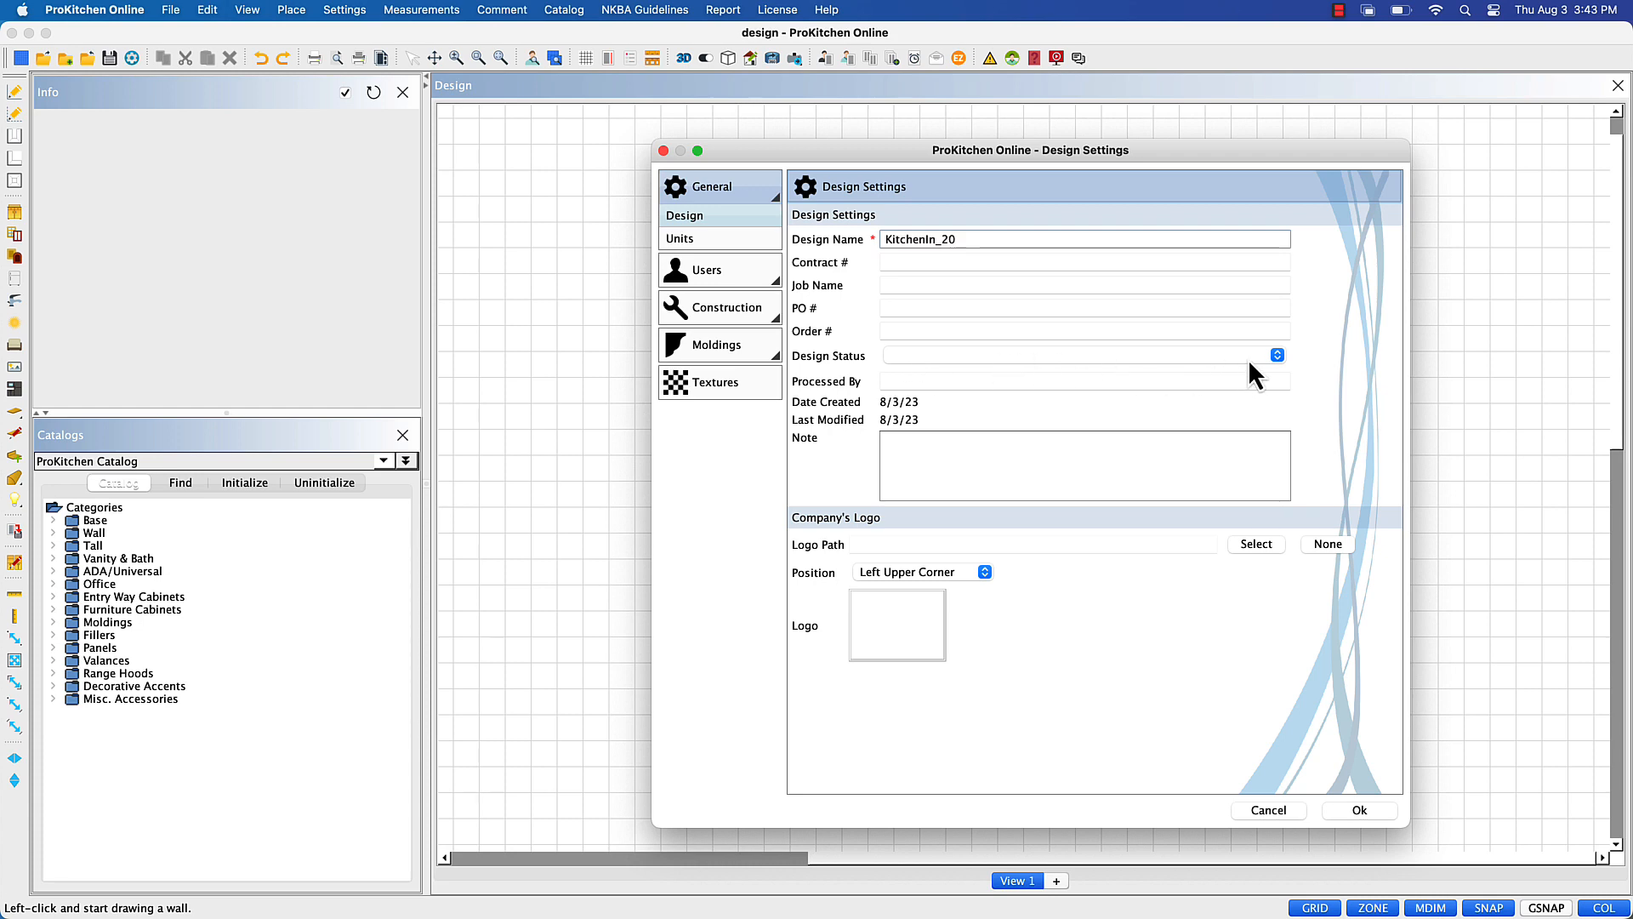
- Set the design status to Preliminary Design with the note "Tutorial", and open the units settings
left_click(1275, 357)
left_click(1264, 374)
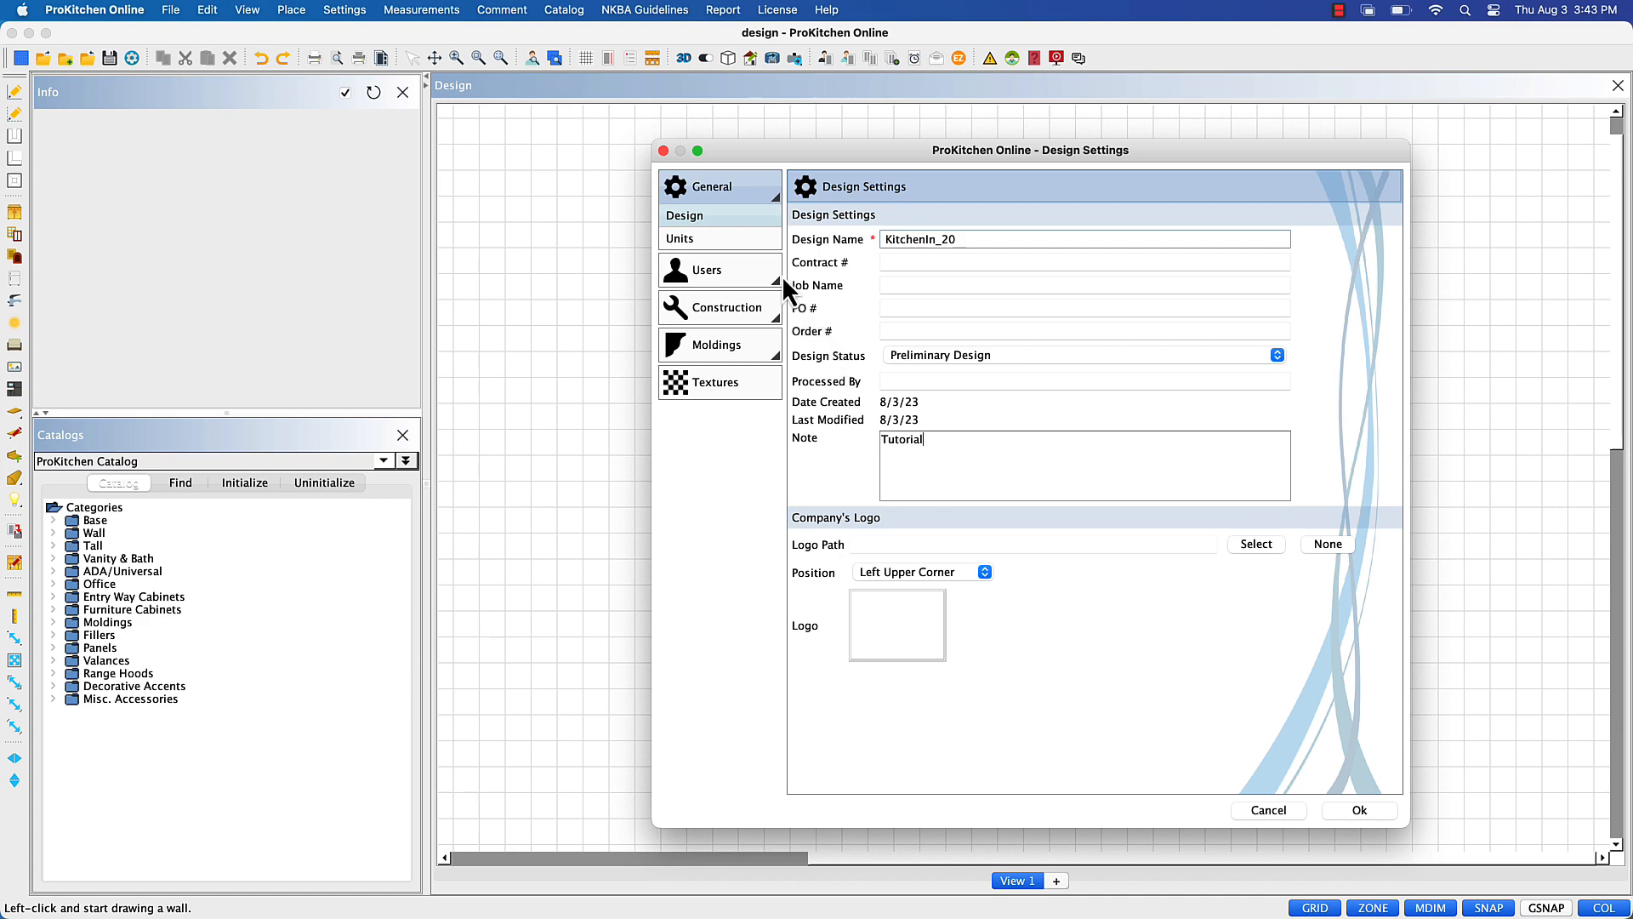
left_click(740, 238)
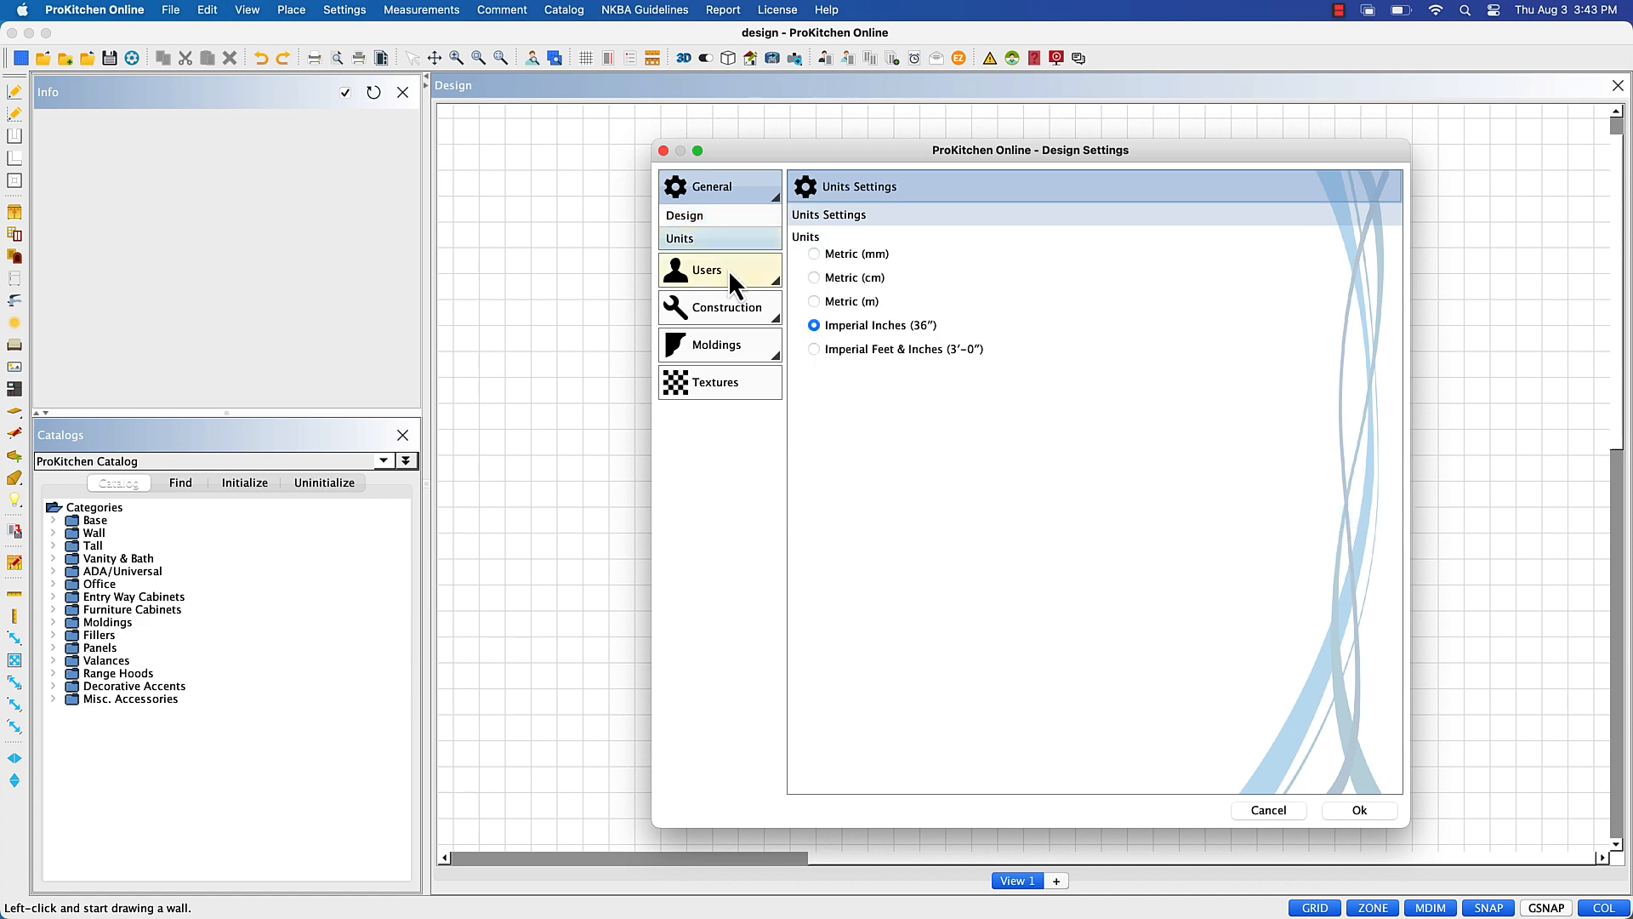
- Assign the third customer in the existing customer list to the design
left_click(729, 271)
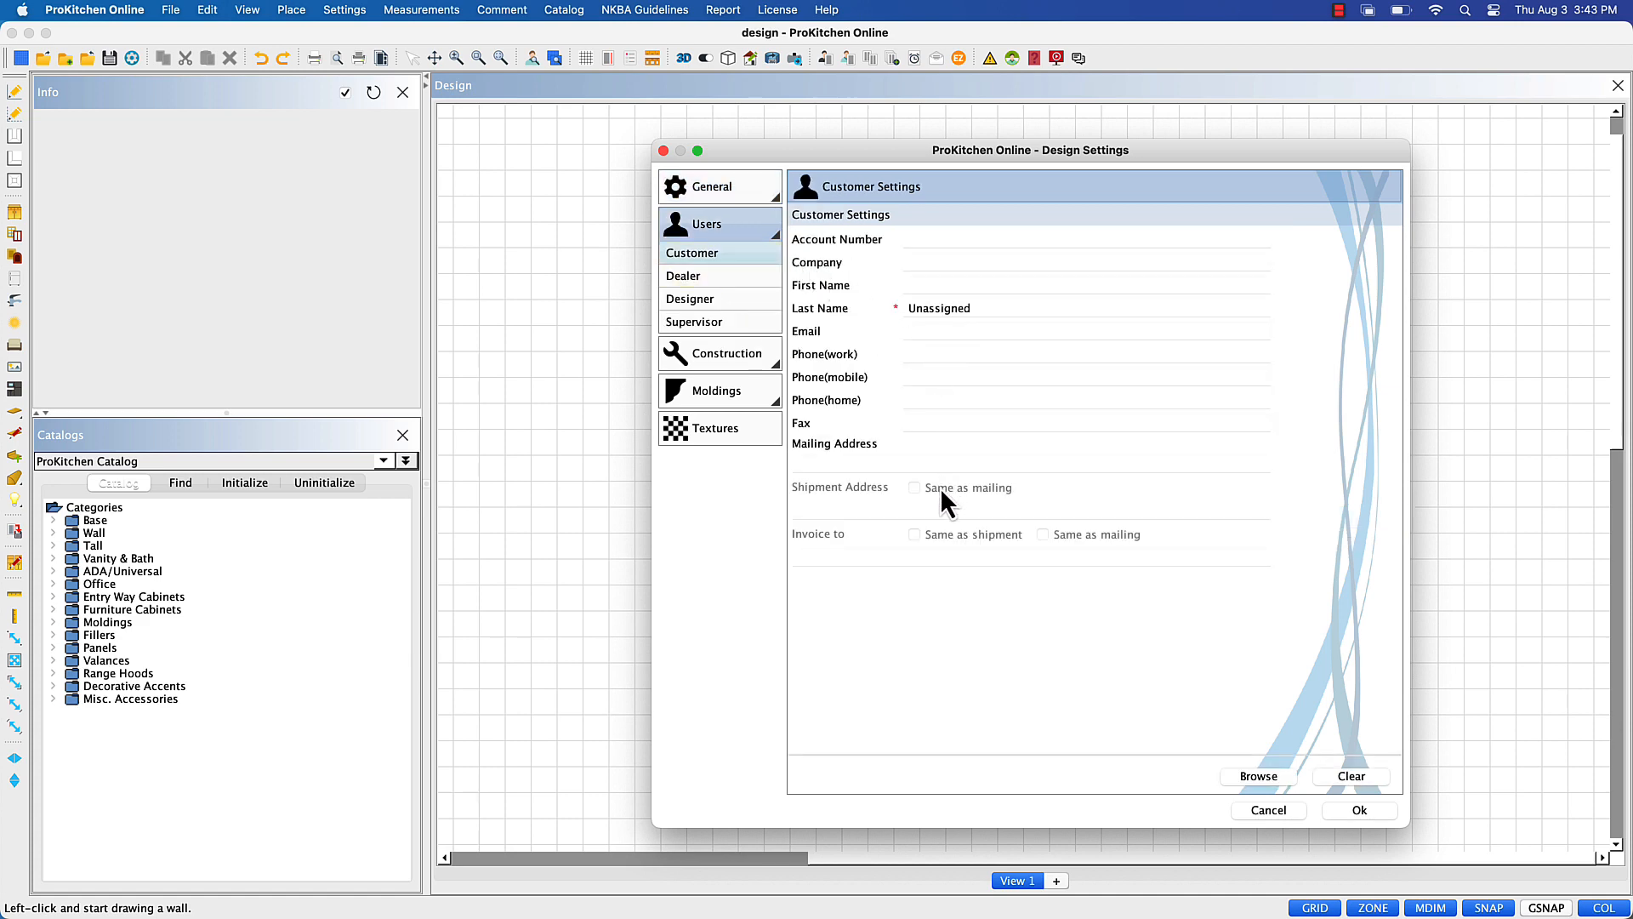
left_click(1243, 781)
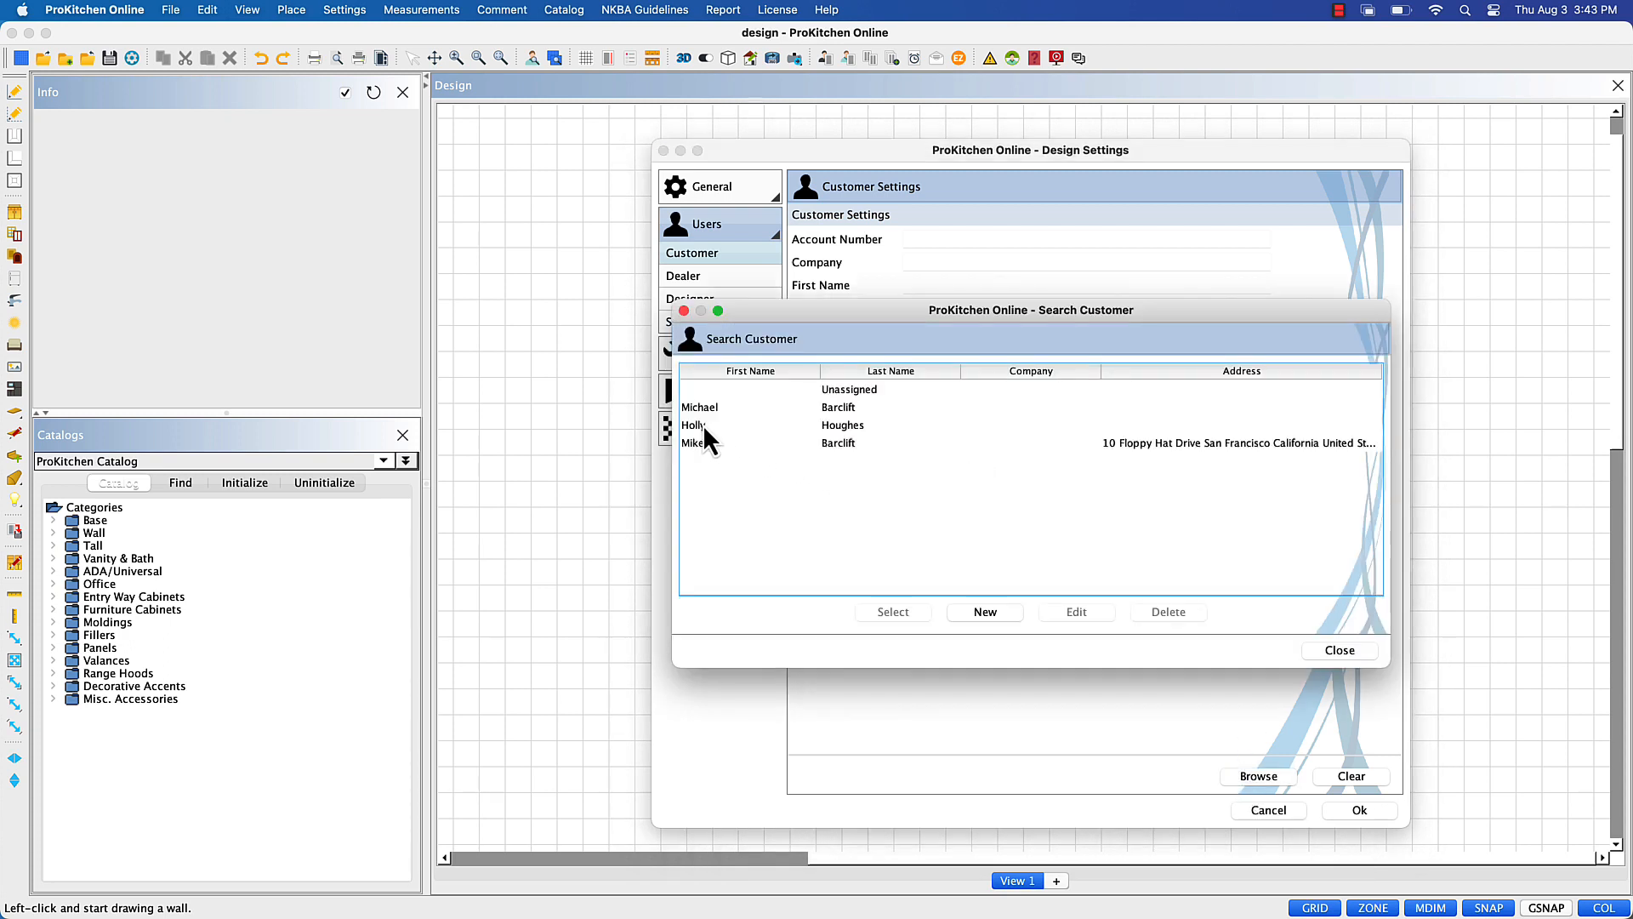
left_click(703, 425)
left_click(904, 610)
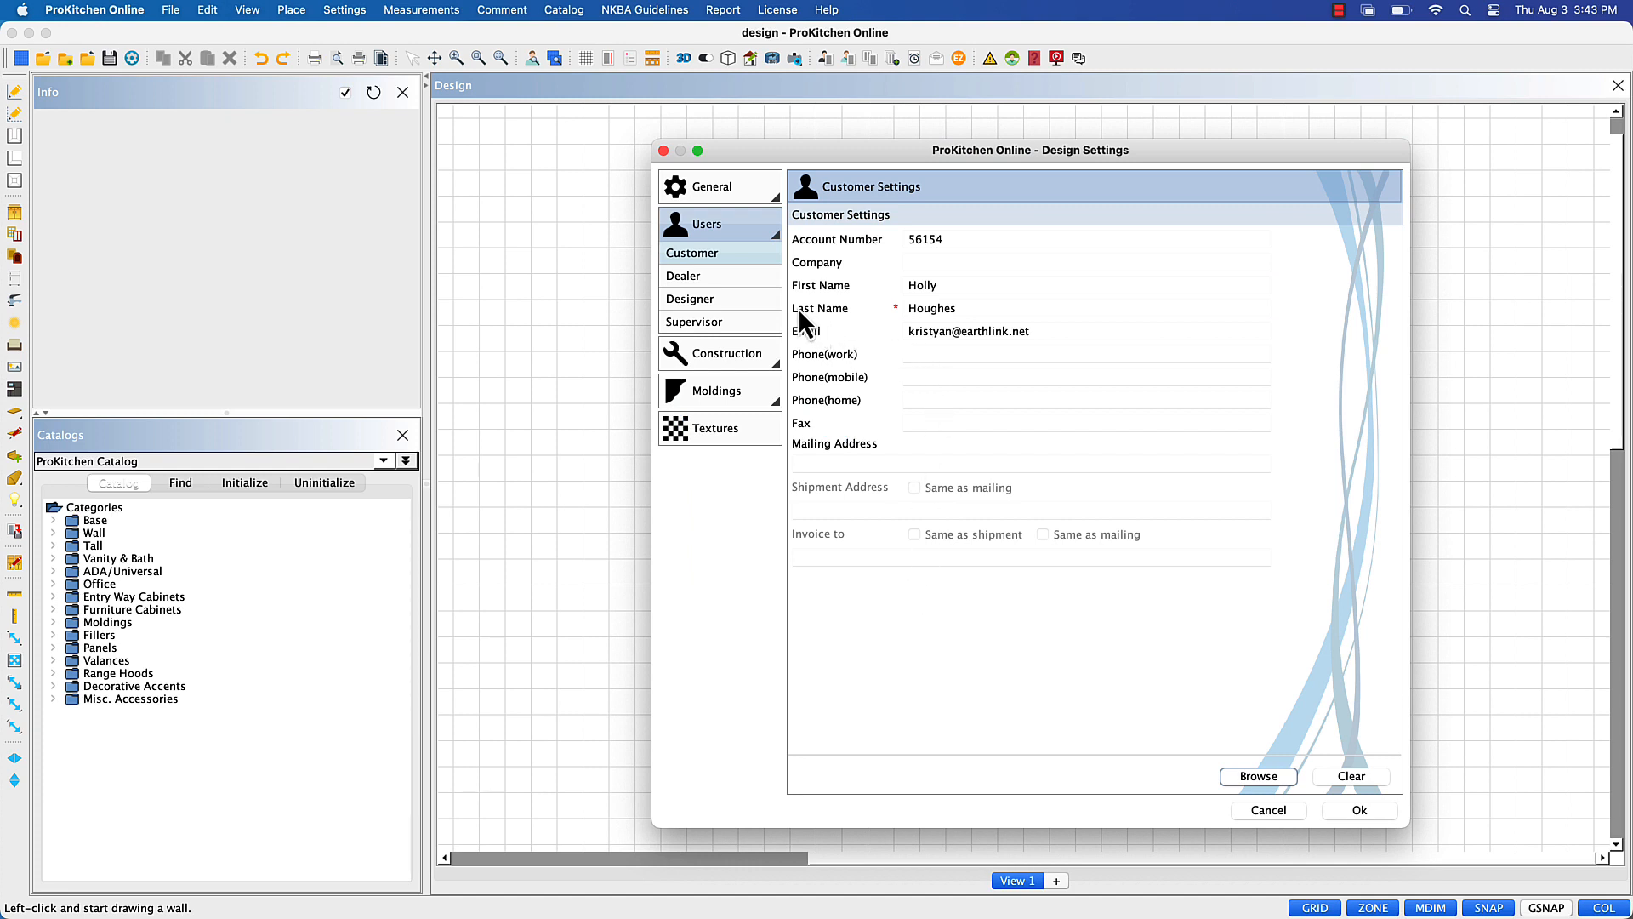
- Set the wall thickness to 4.5" and wall items to Bottom Alignment, and view the countertop and other construction settings
left_click(742, 354)
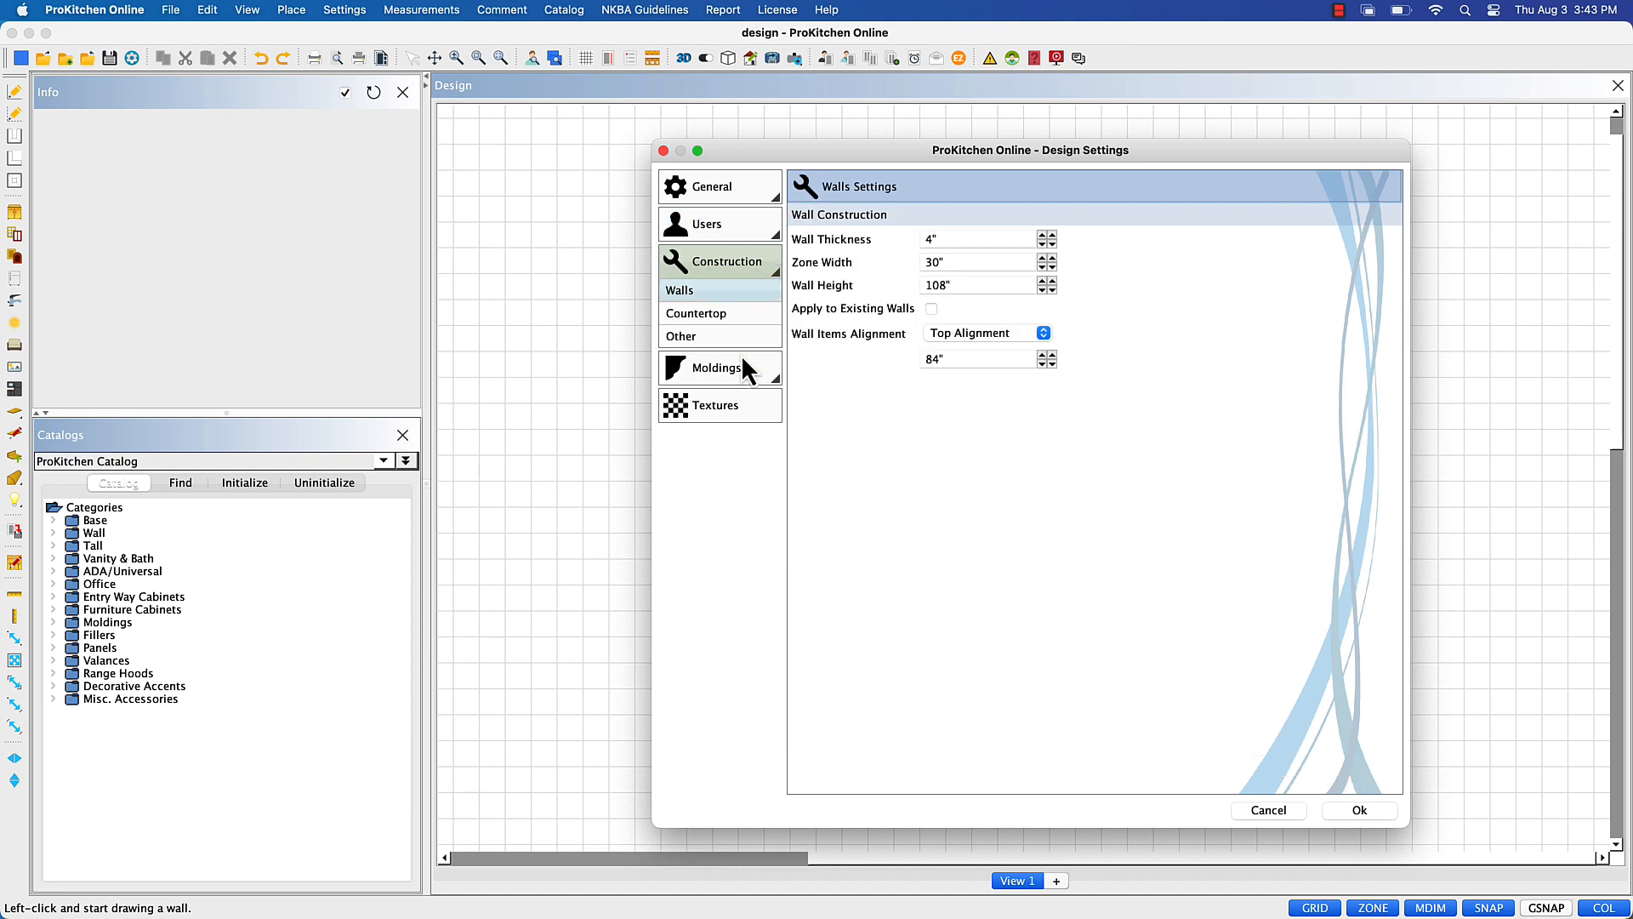
type("4.5")
left_click(1042, 333)
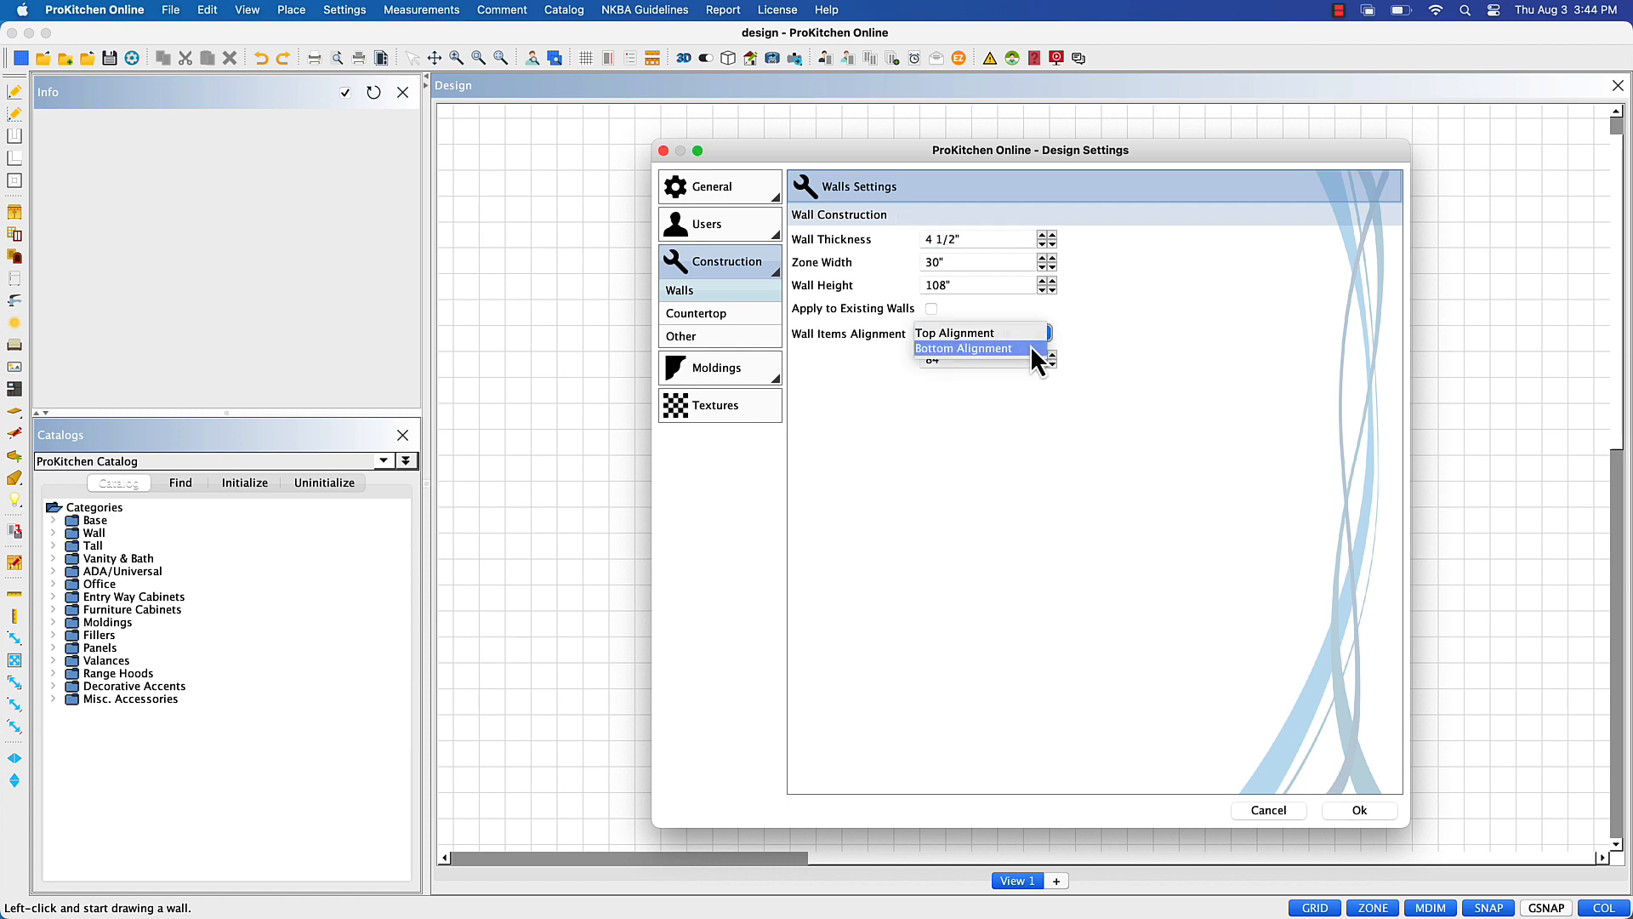
left_click(1030, 346)
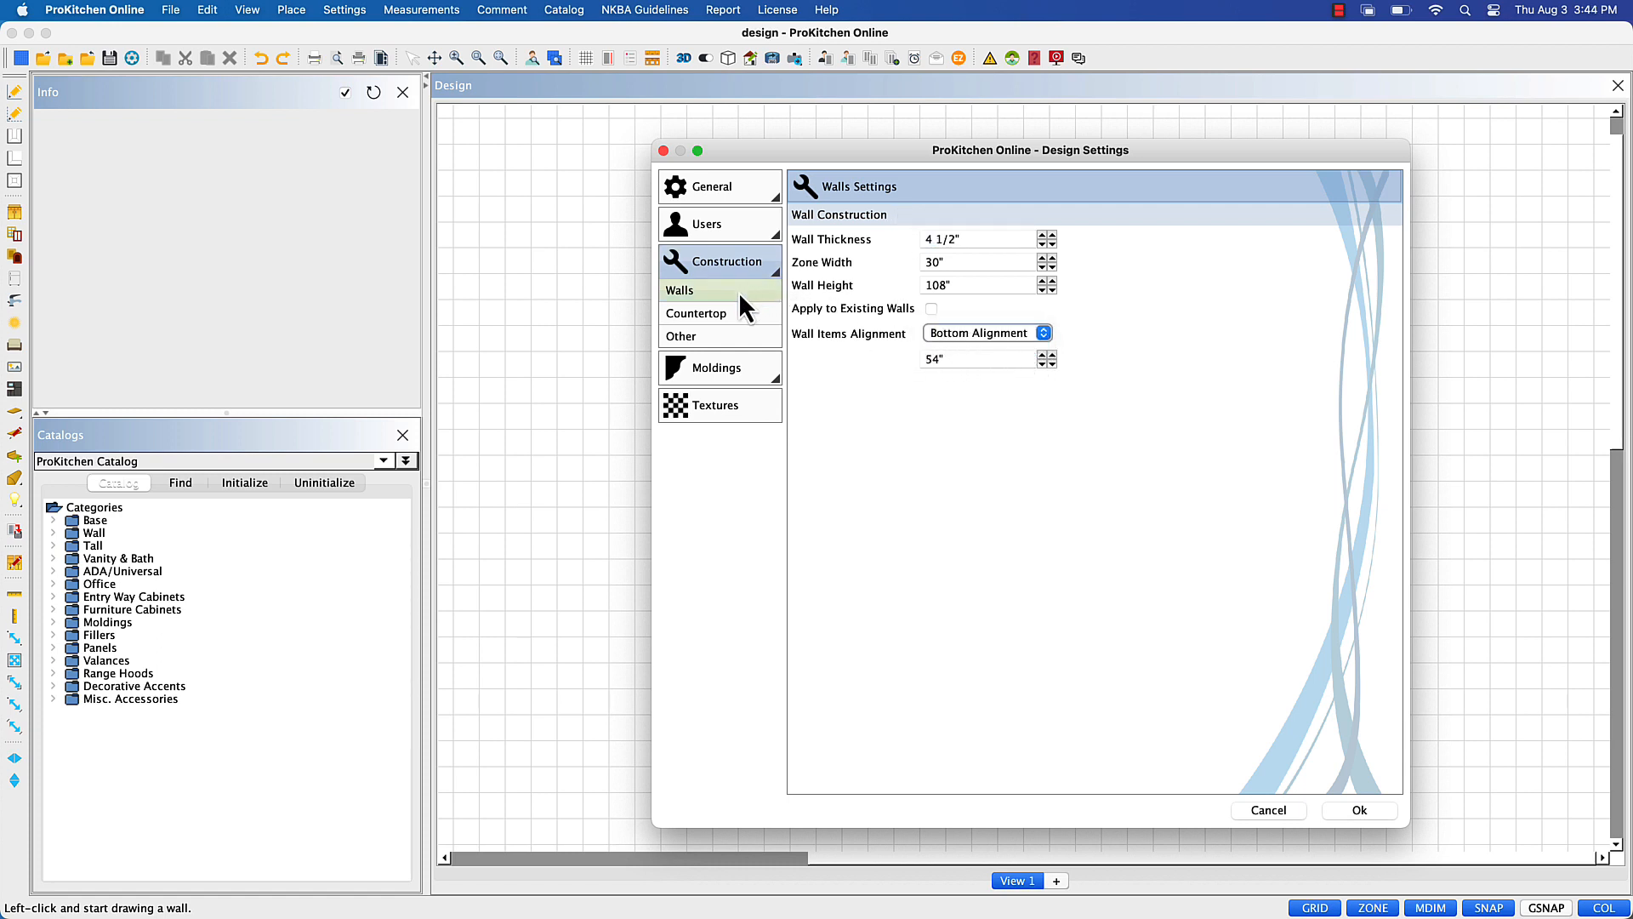
left_click(737, 314)
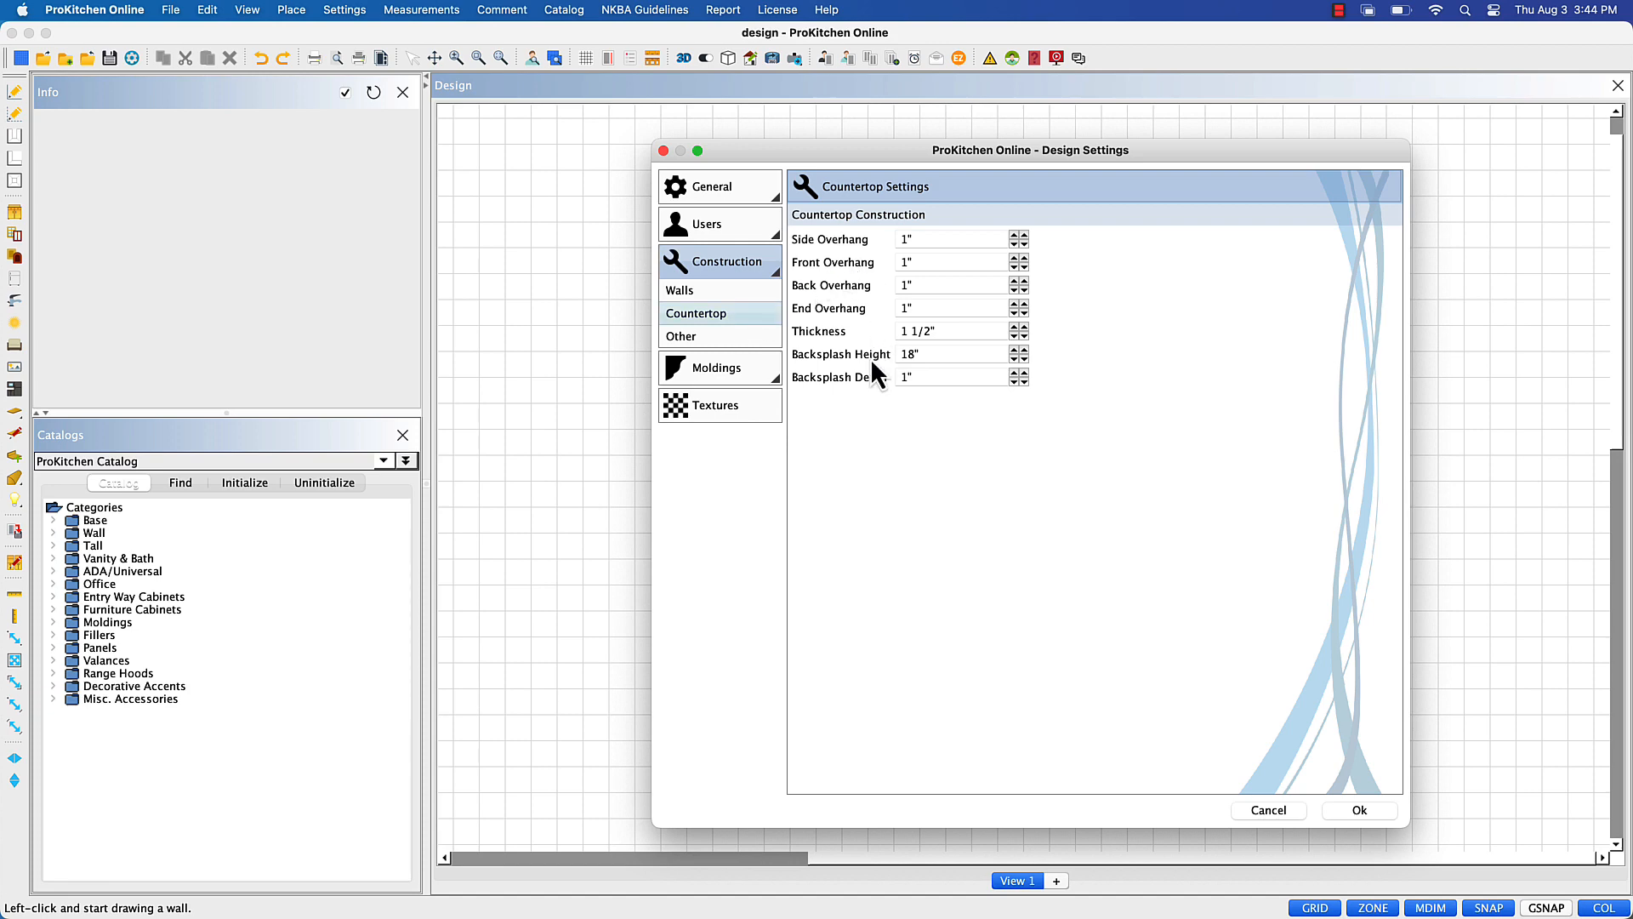
left_click(686, 340)
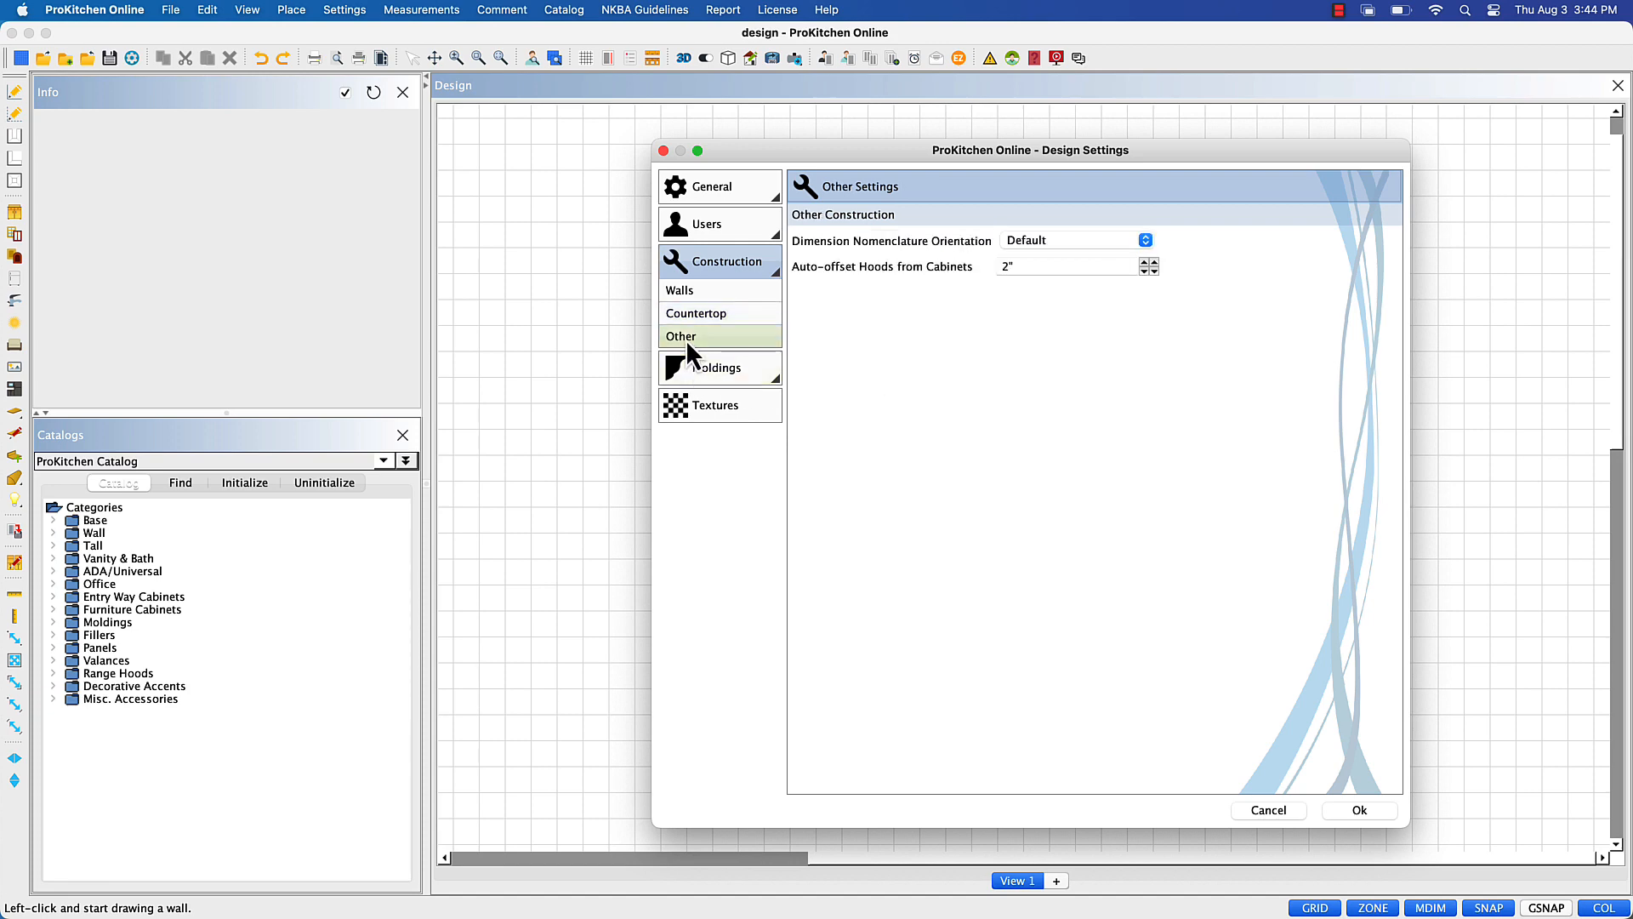
- Enable light rail molding using BLM – Beaded Light Rail Moulding from the ProKitchen Catalog
left_click(688, 368)
left_click(1155, 265)
scroll(1119, 364, "down", 3)
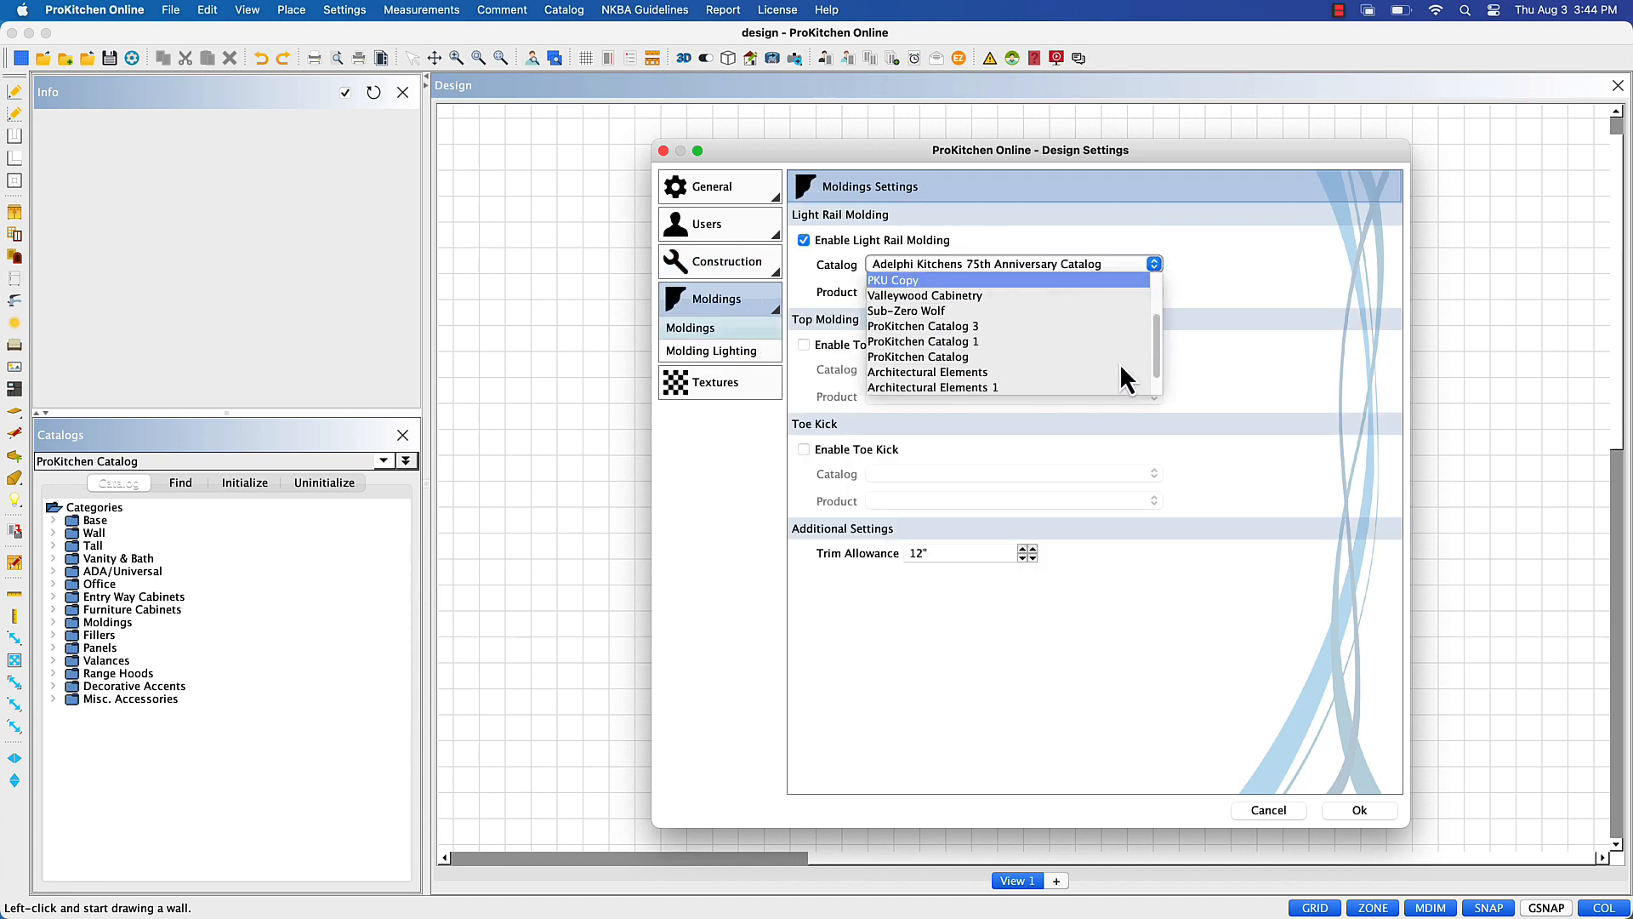
left_click(1116, 363)
left_click(1065, 290)
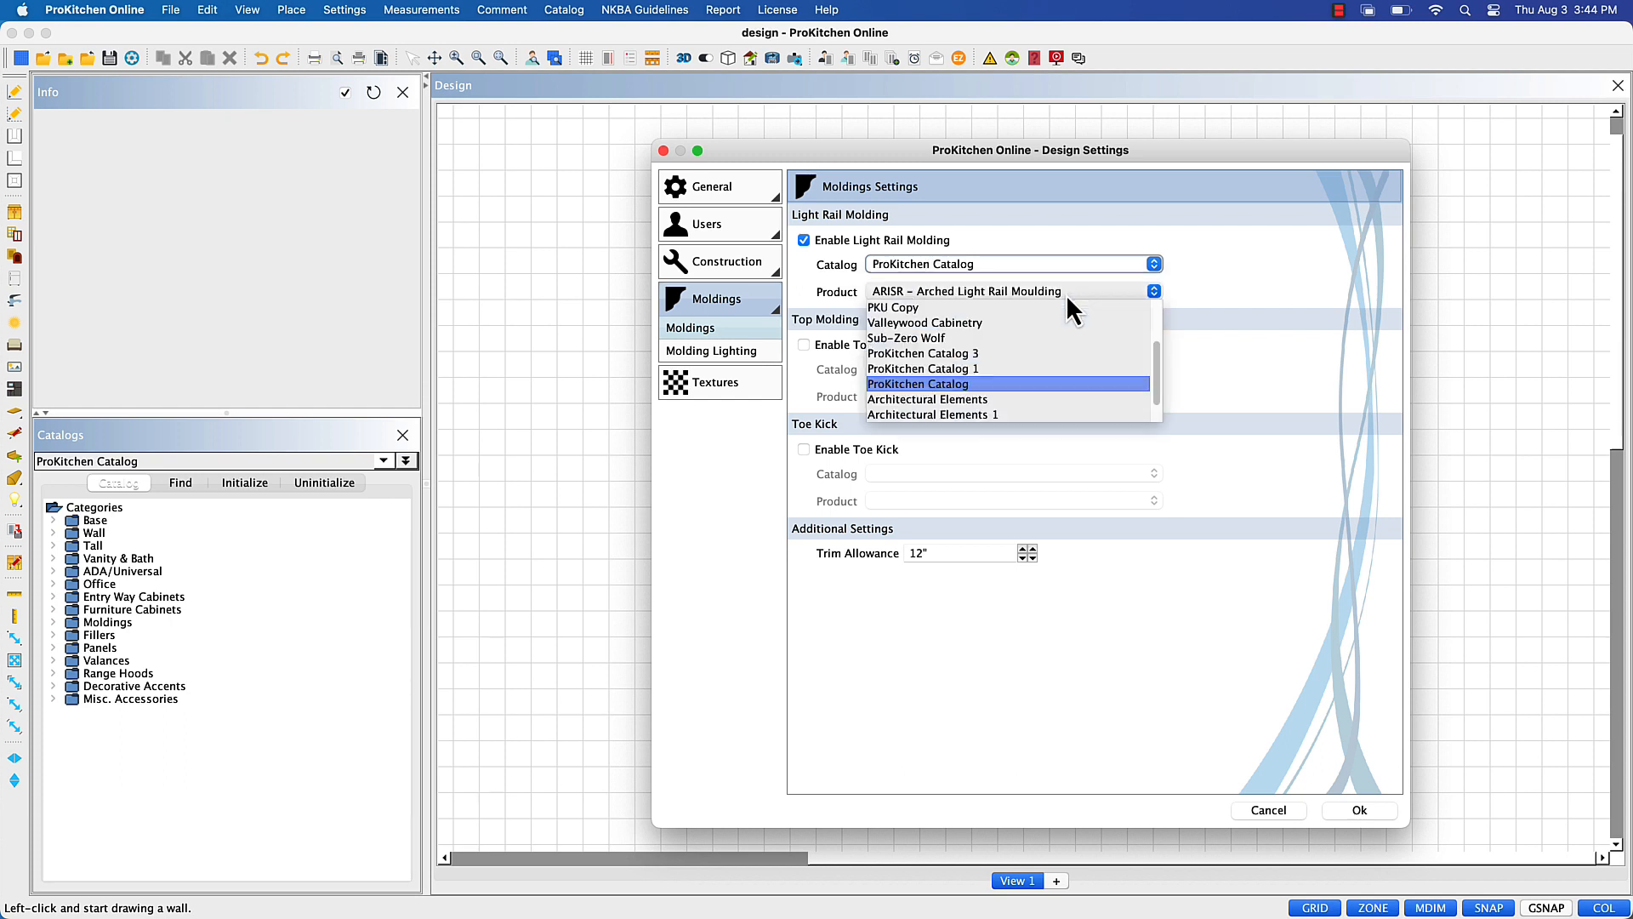
left_click(1061, 354)
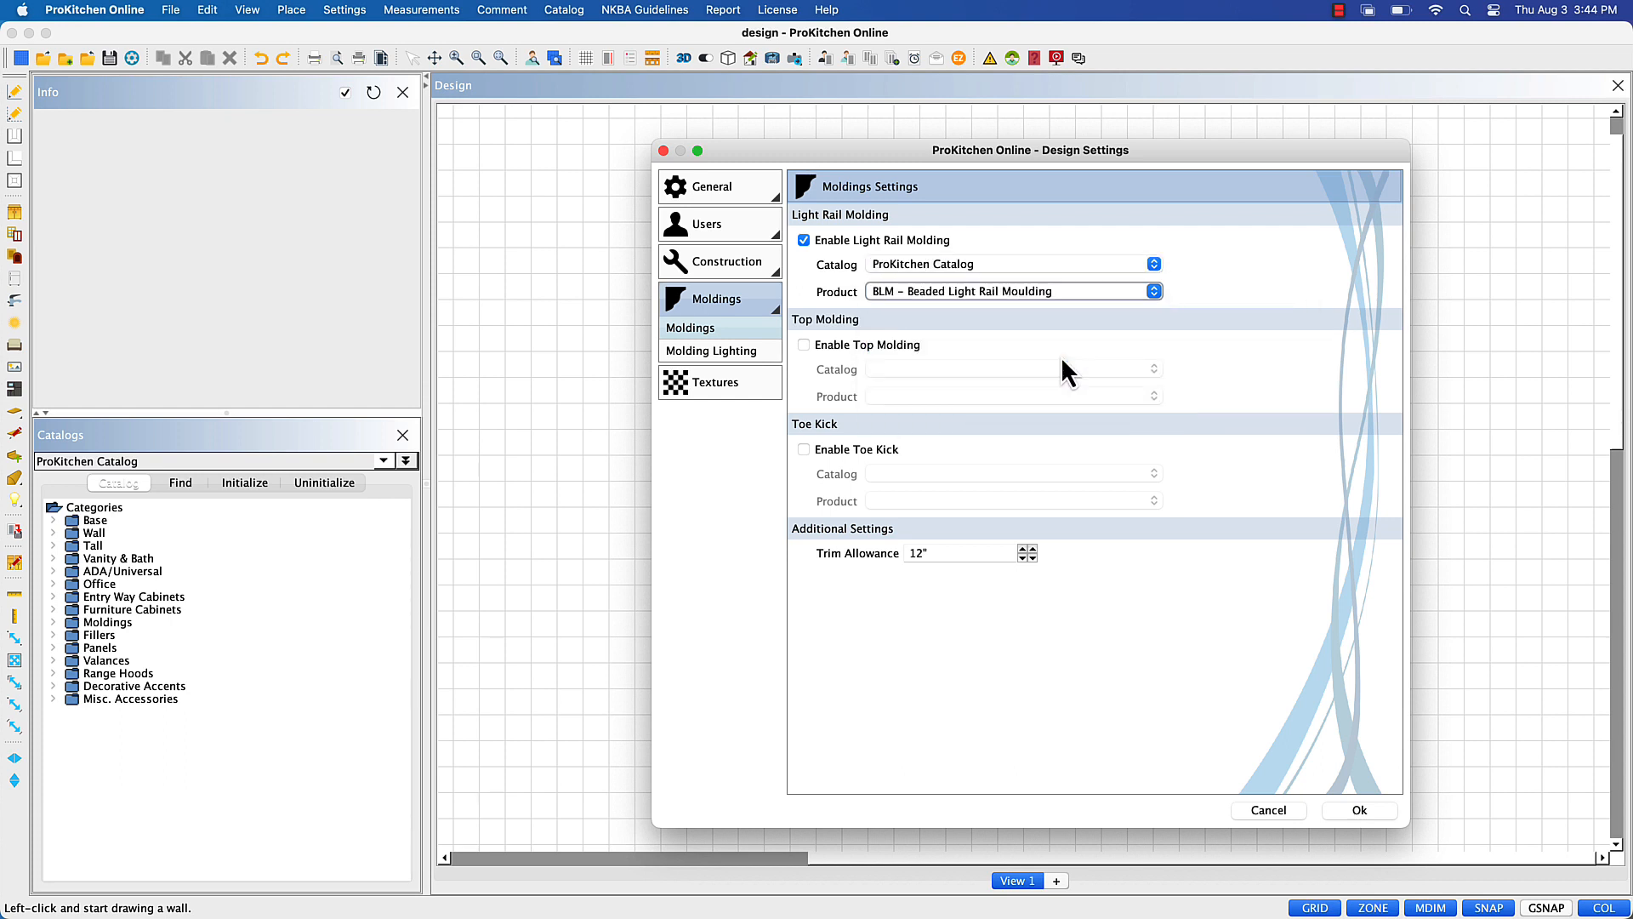
- Enable top molding using SCM2 – 2" Starter Cabinet Molding from the ProKitchen Catalog
left_click(801, 344)
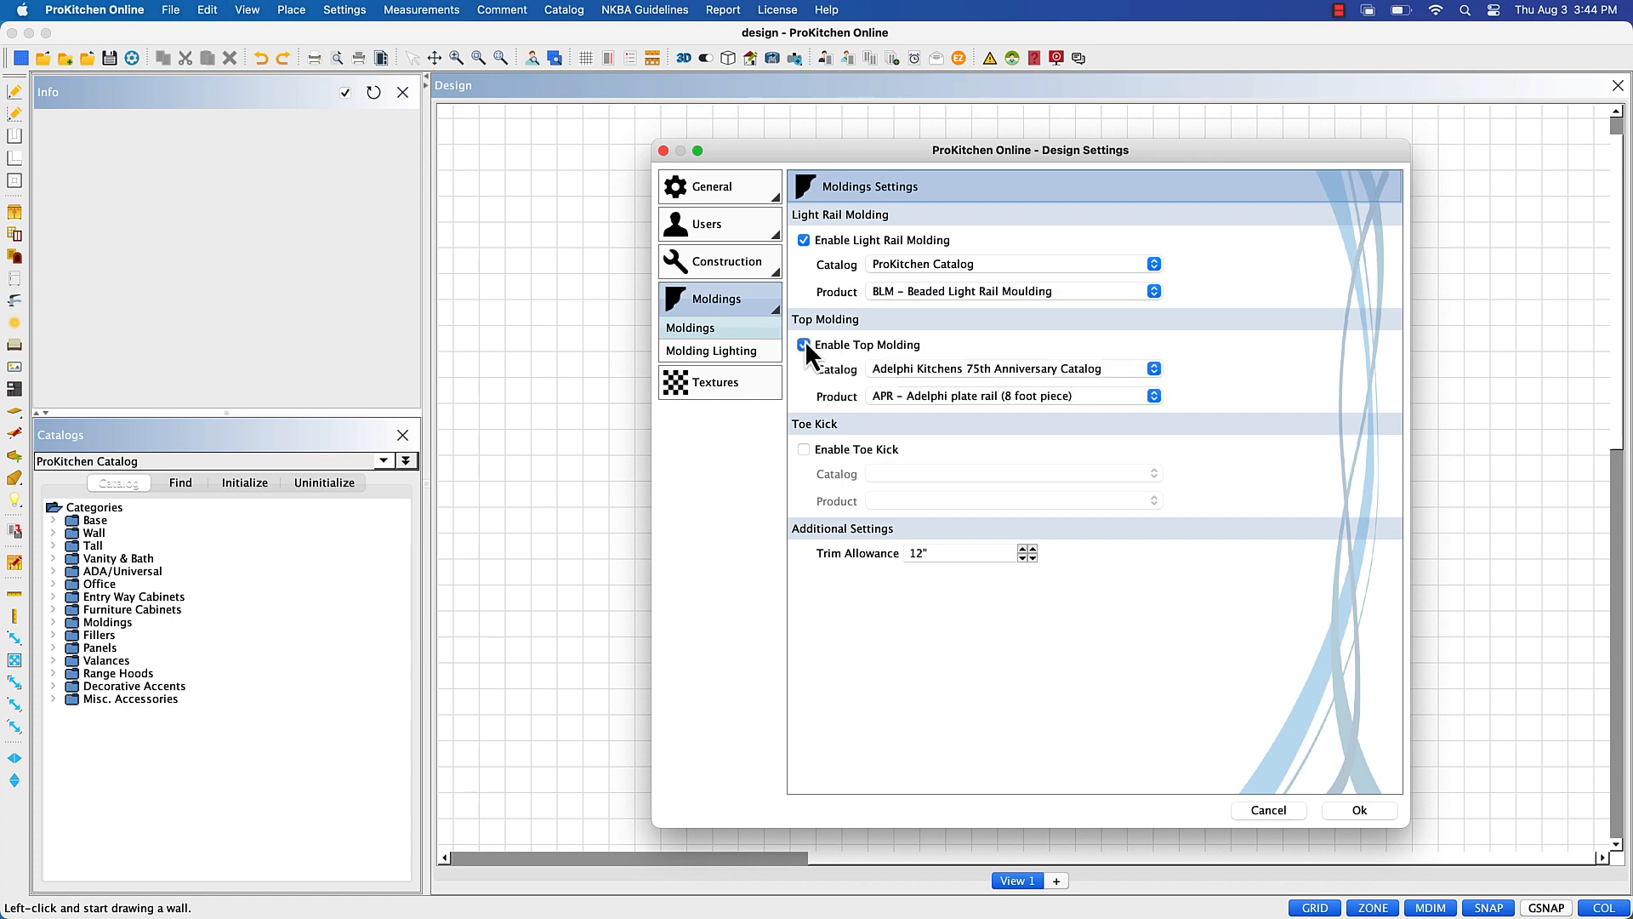
left_click(1109, 372)
scroll(1104, 451, "down", 2)
left_click(1039, 461)
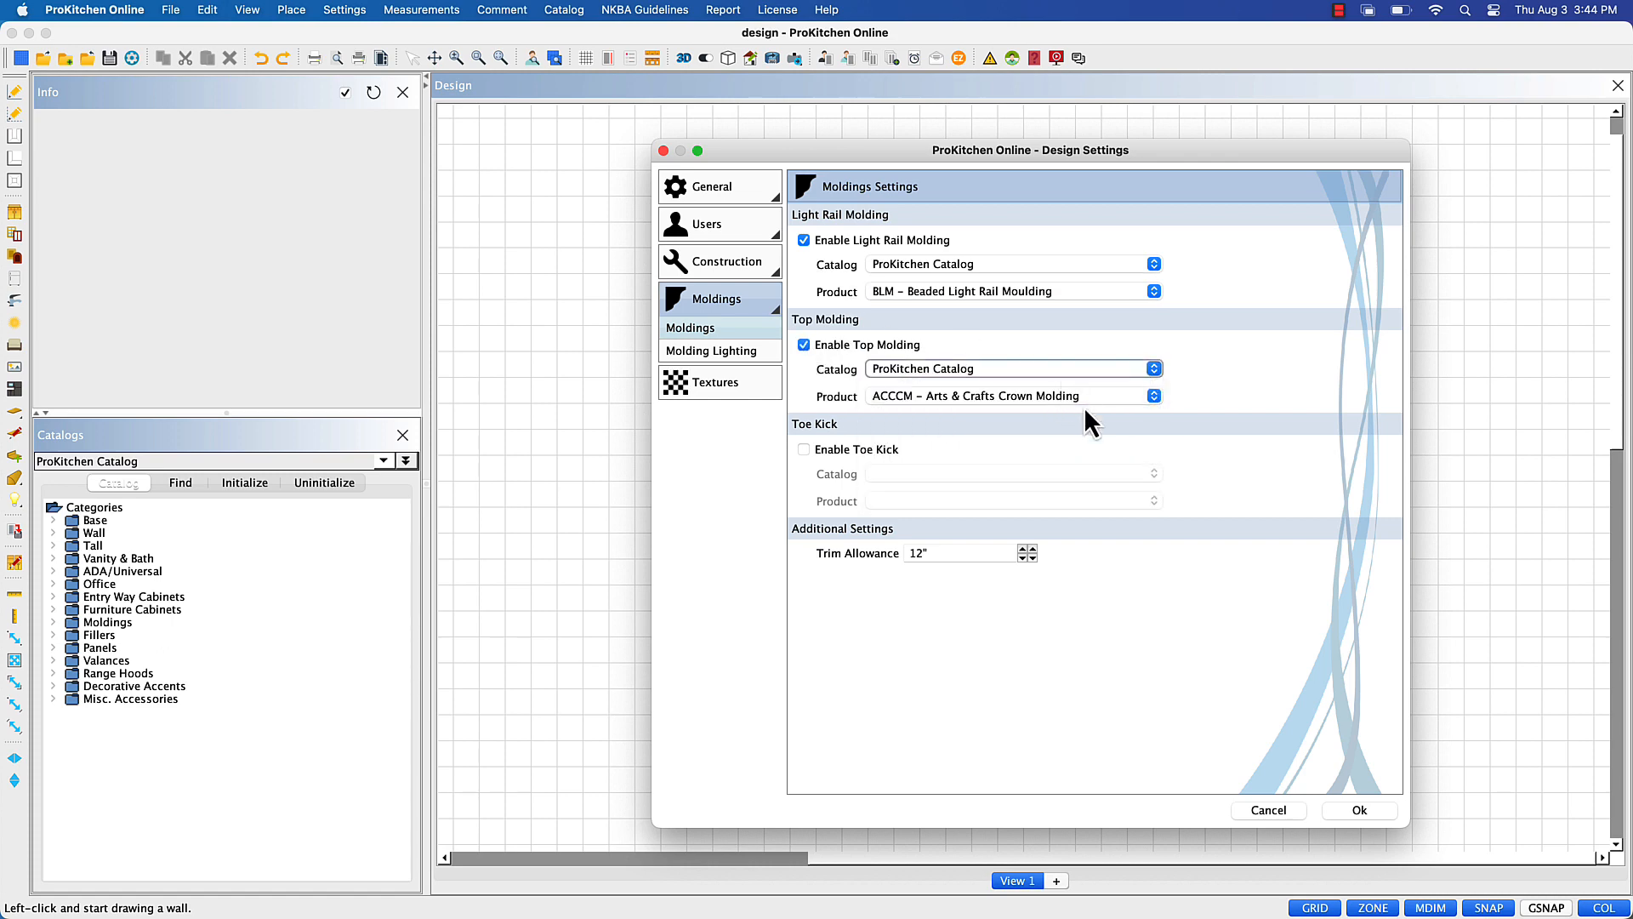
left_click(1083, 398)
scroll(1068, 488, "down", 5)
scroll(1068, 484, "up", 5)
left_click(1029, 415)
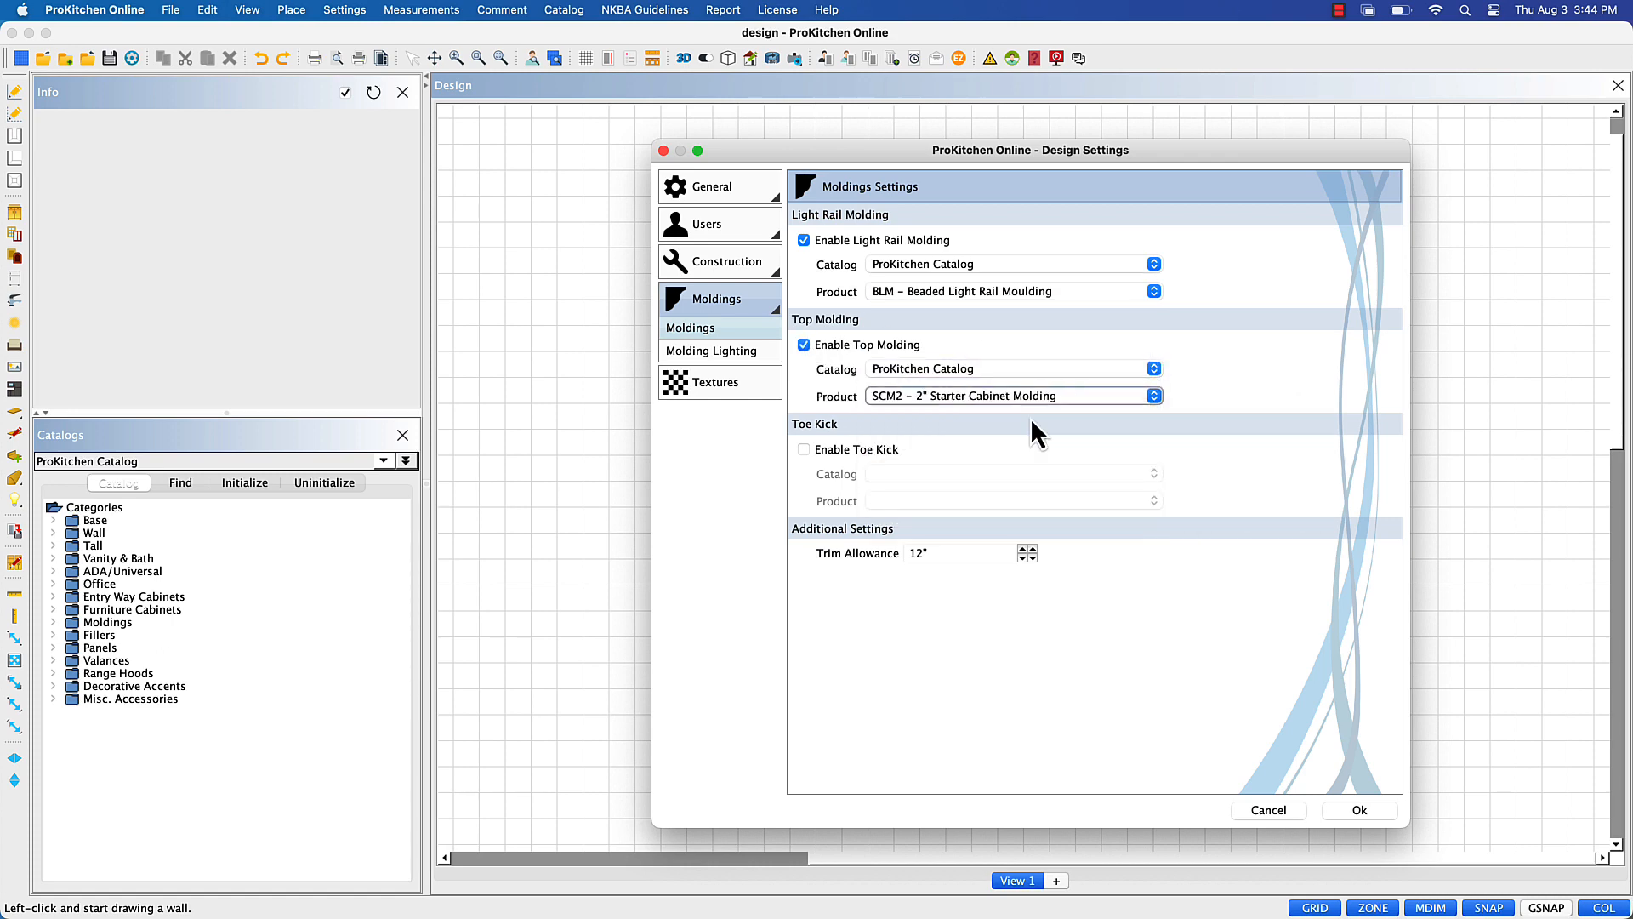
- Enable the toe kick using TK96 – Toe Kick (Wood) from the ProKitchen Catalog
left_click(803, 450)
left_click(1148, 475)
scroll(1012, 544, "down", 3)
left_click(1012, 545)
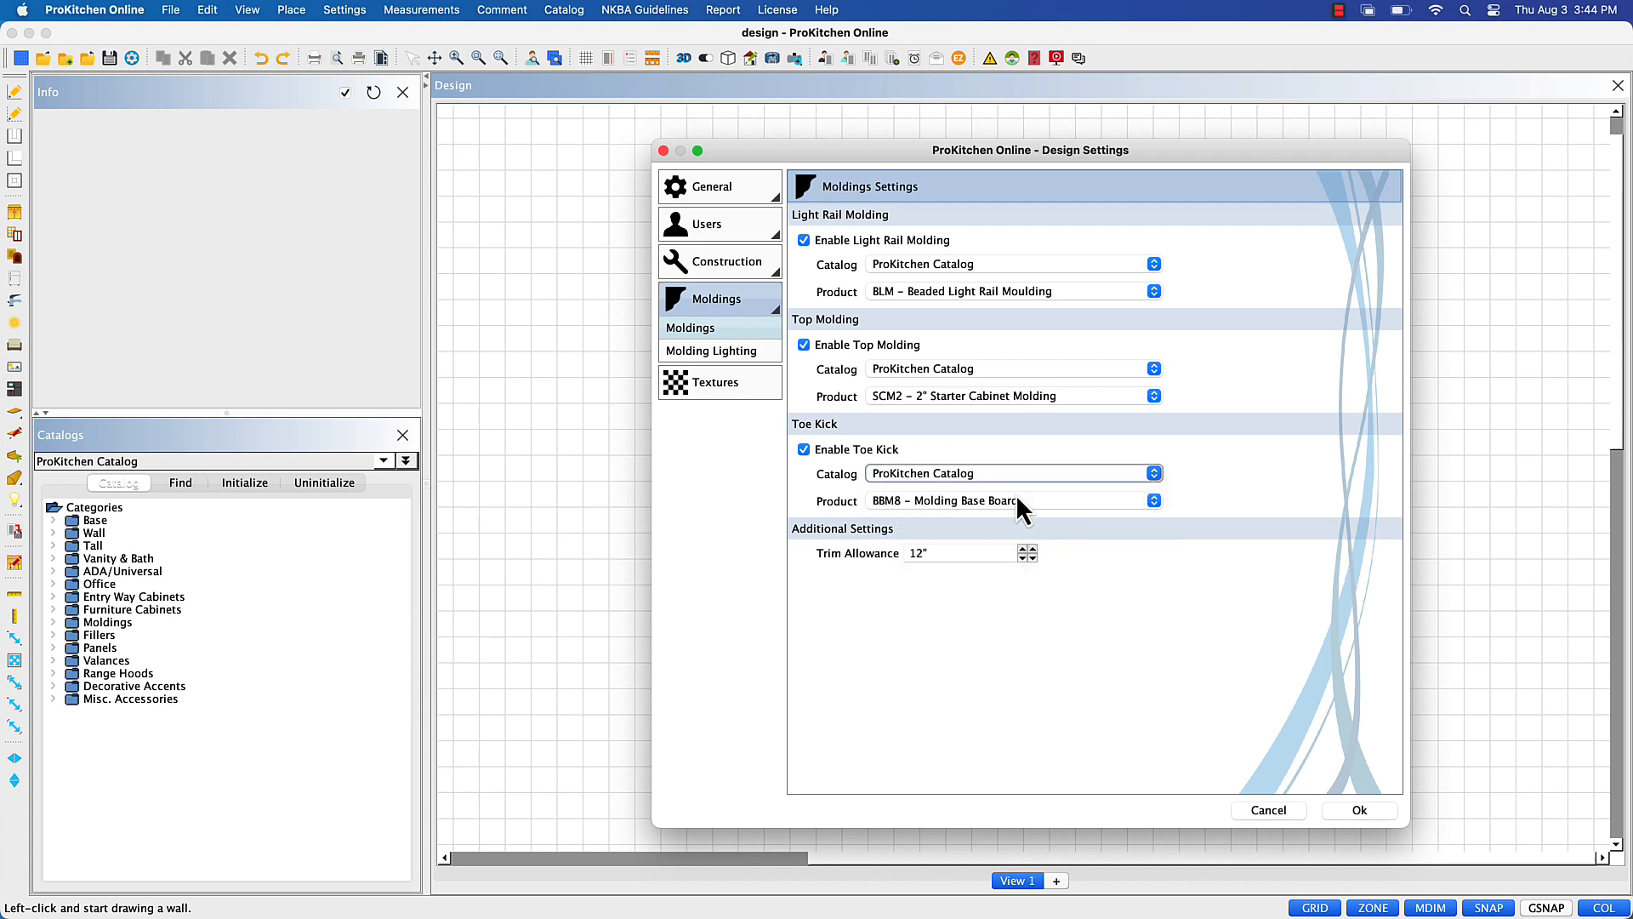
left_click(1016, 500)
left_click(1074, 548)
- Enable light rail molding lighting with the UCL002 – Linkable T5 Fluorescent Cabinet Light at 101 watts
left_click(667, 349)
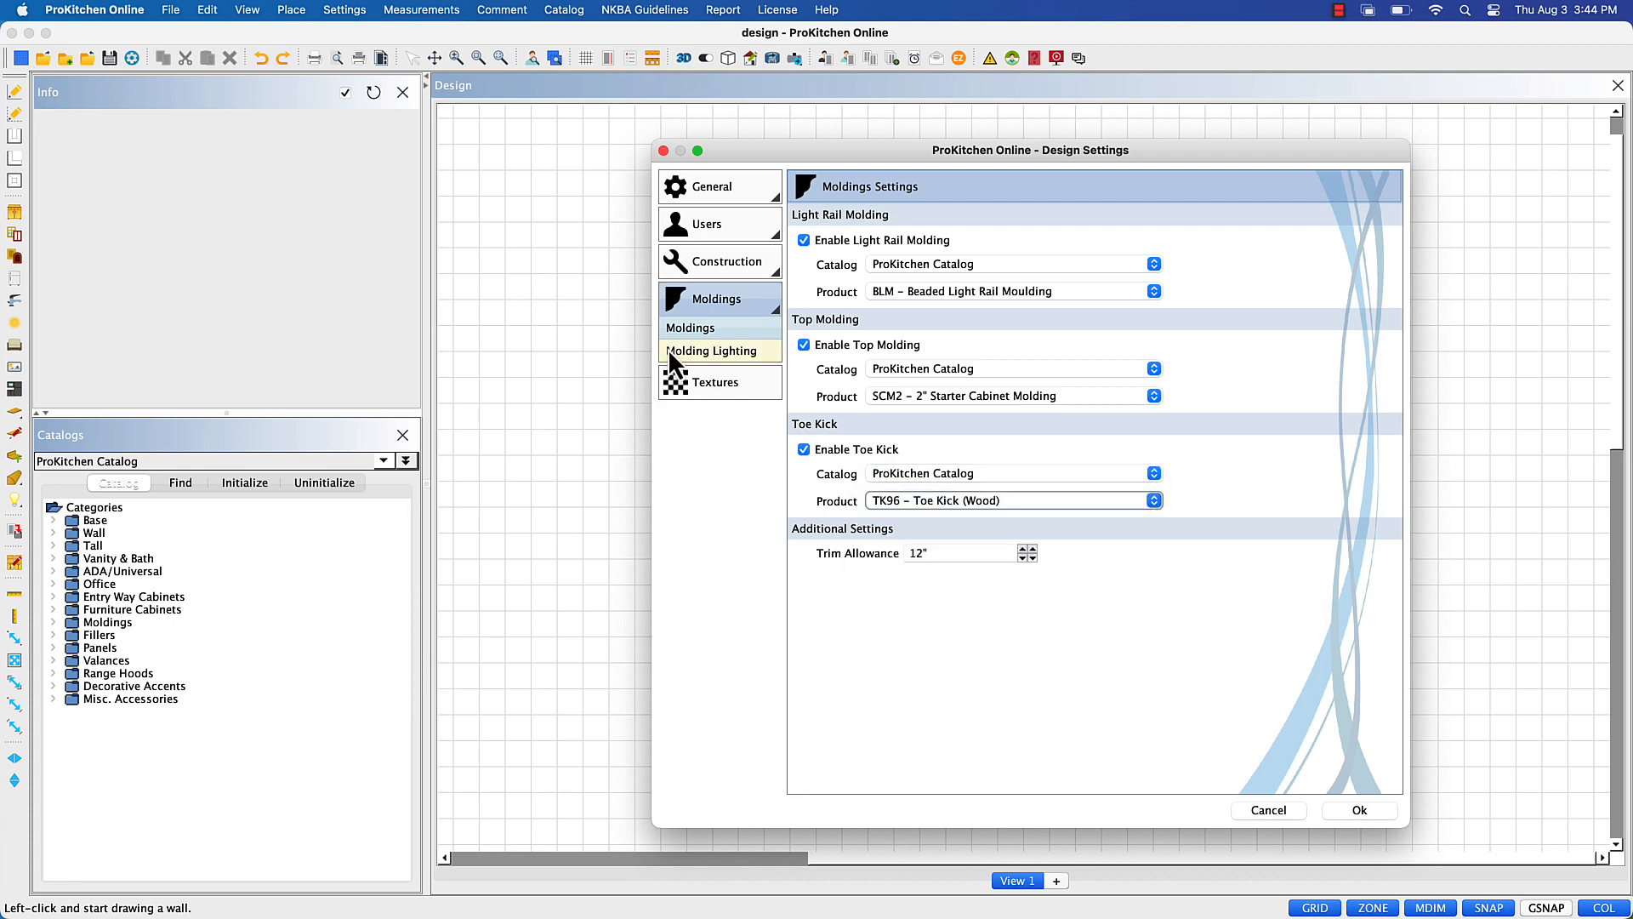
left_click(802, 240)
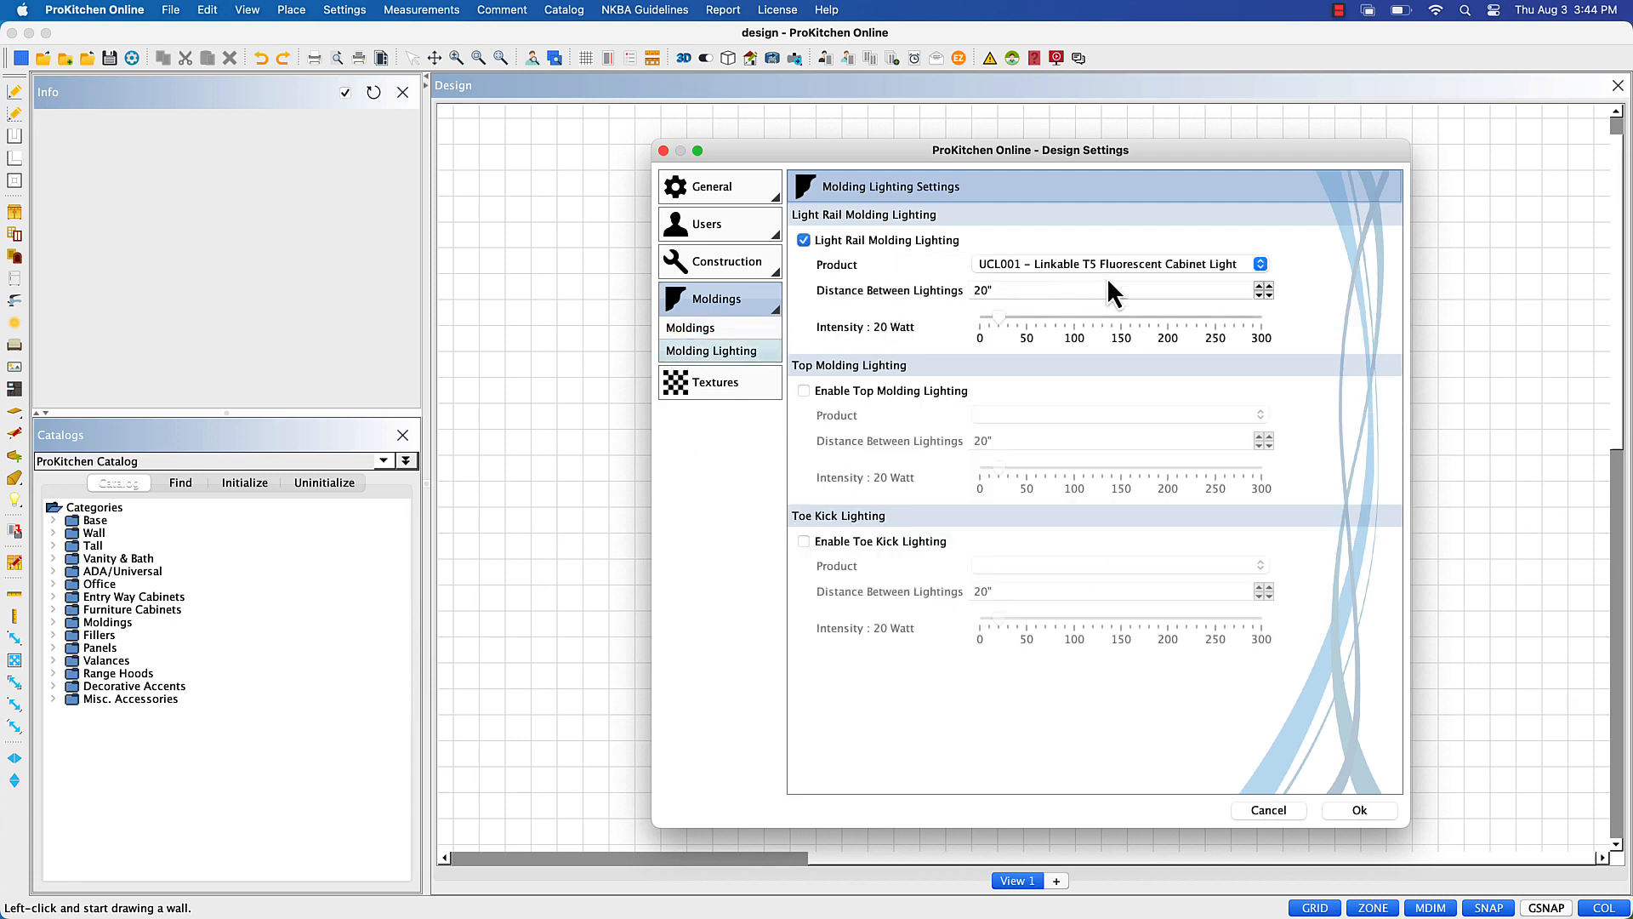
left_click(1104, 265)
left_click(1104, 296)
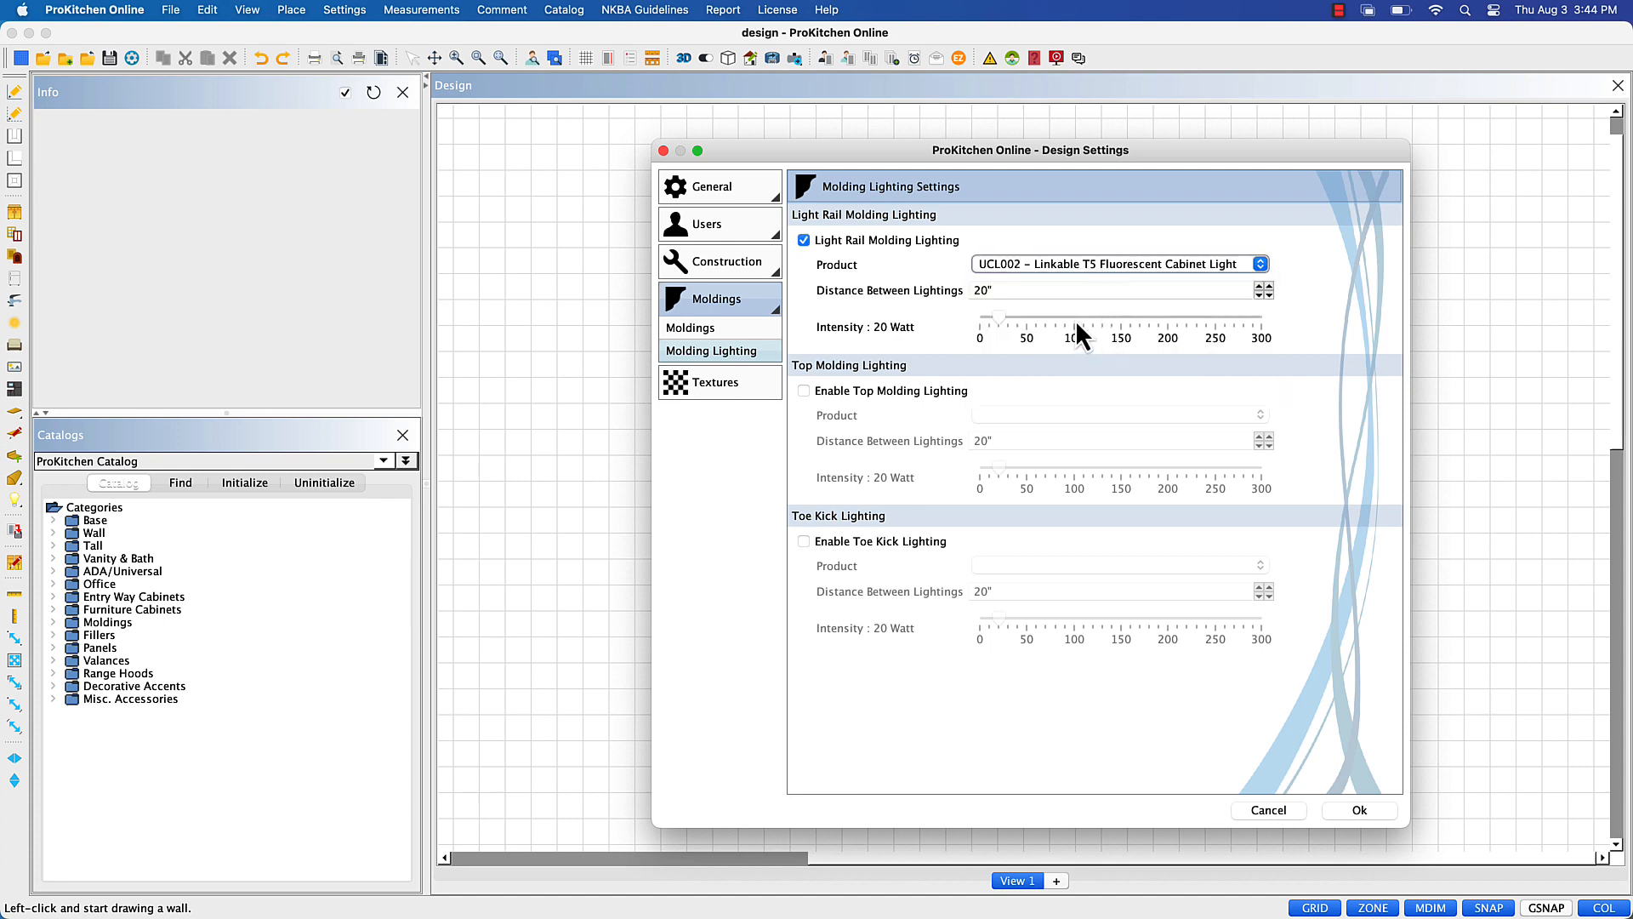
left_click(1076, 322)
- Enable top molding lighting at 85 watts, and enable toe kick lighting with a raised intensity
left_click(804, 391)
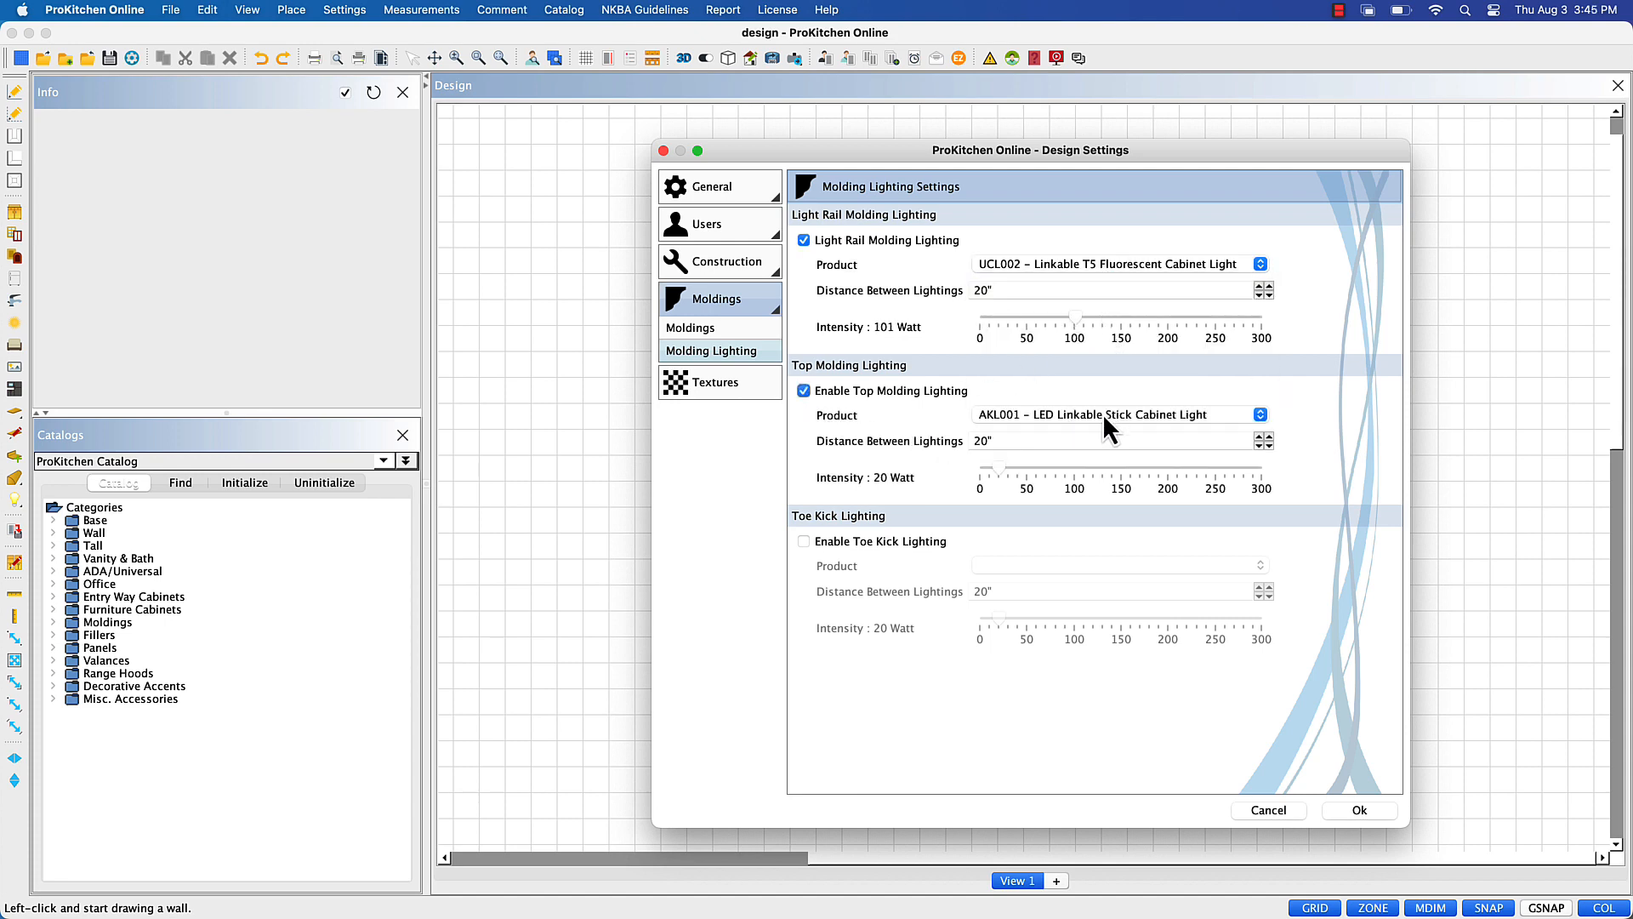
left_click(1060, 473)
left_click(804, 542)
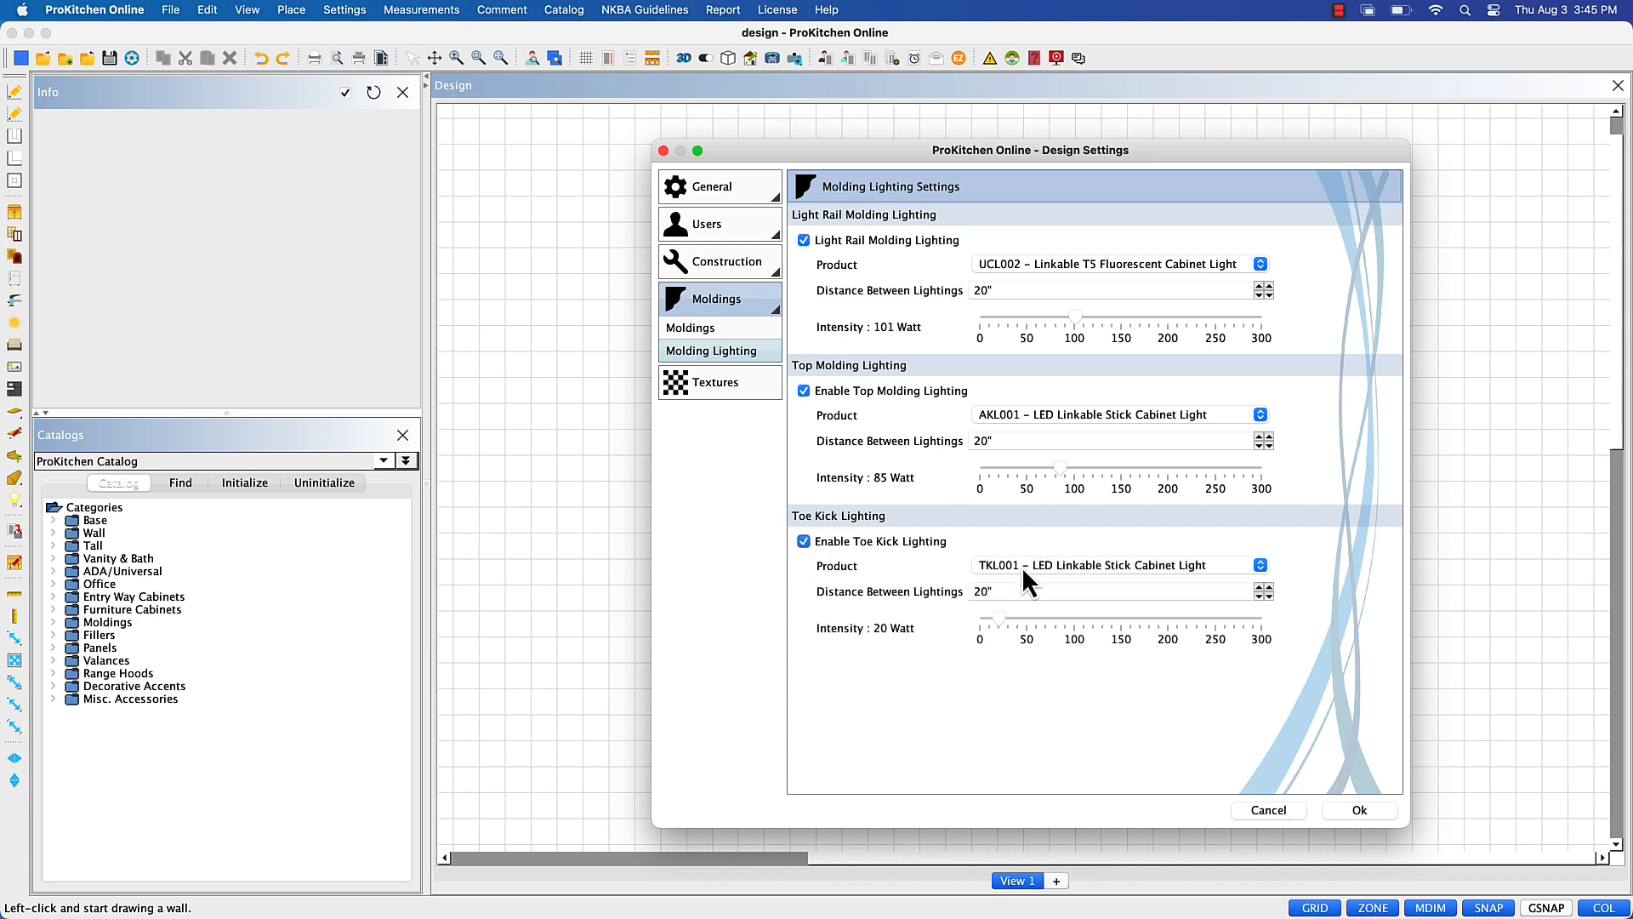
left_click(1061, 621)
- Choose Quartz #003 from the Countertop Sample textures for the countertop and add it to the favorites
left_click(711, 386)
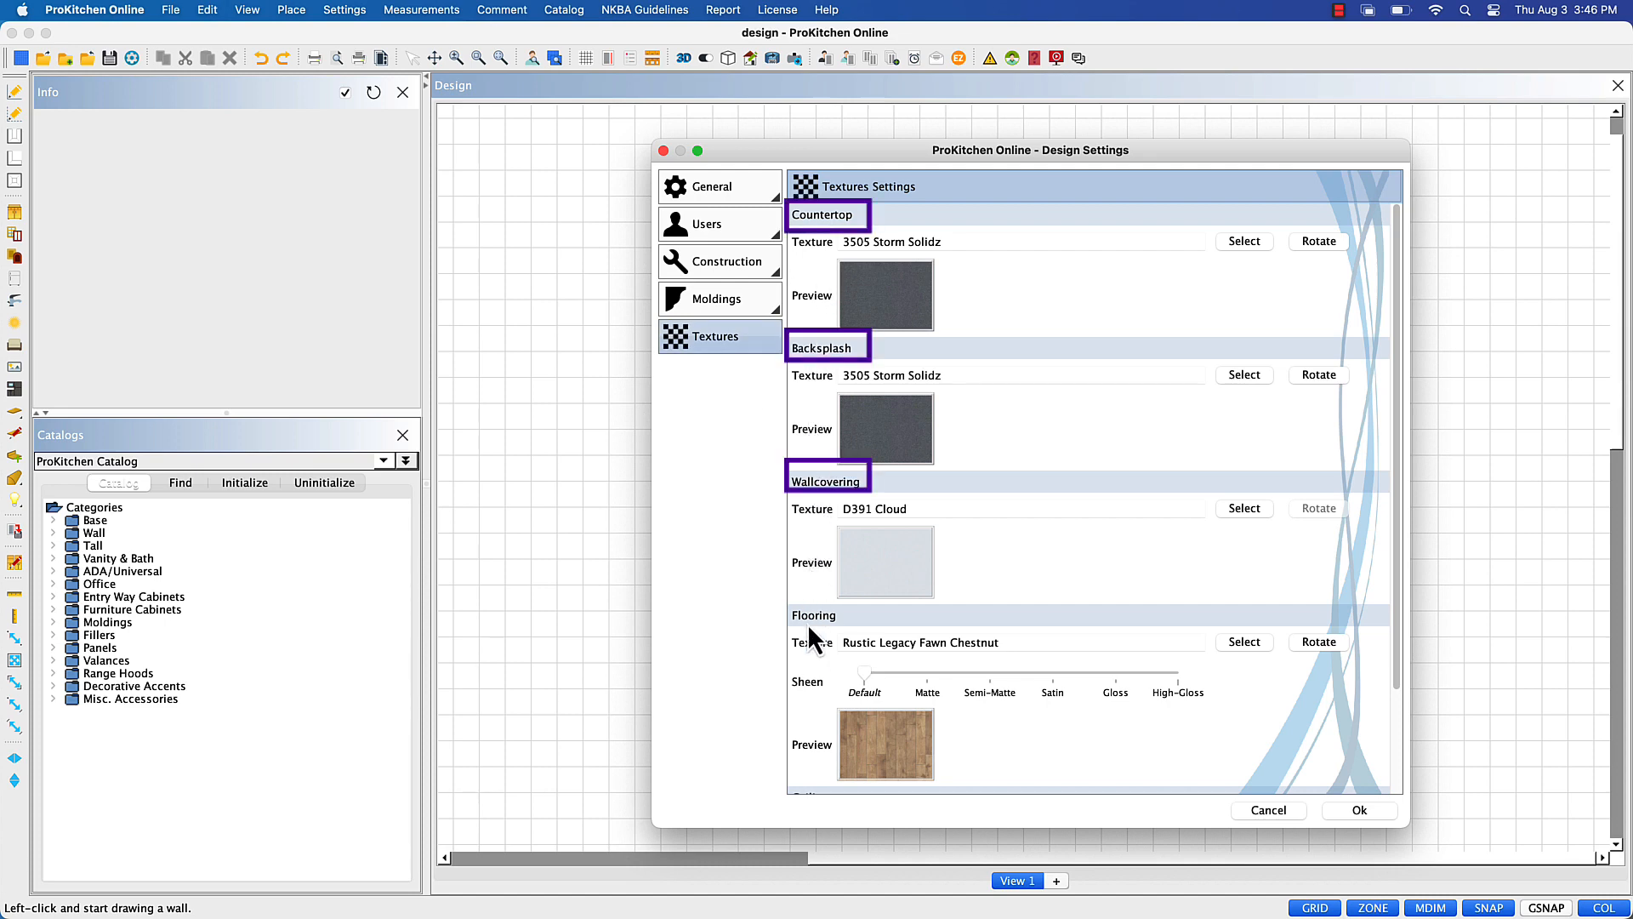
scroll(808, 687, "down", 3)
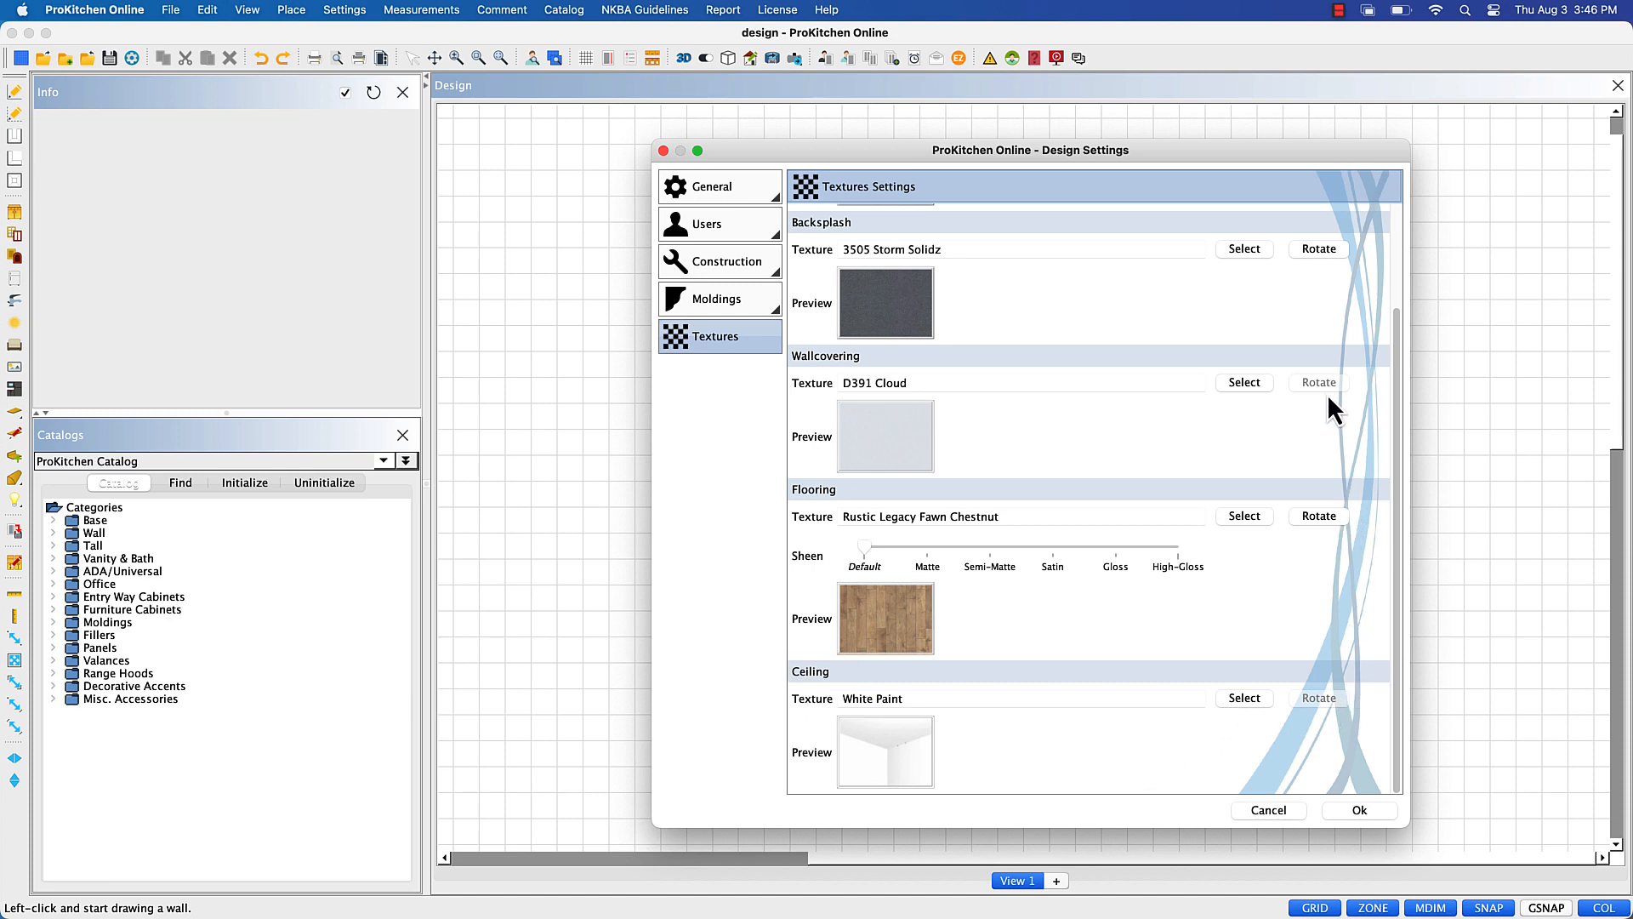
scroll(1325, 292, "up", 3)
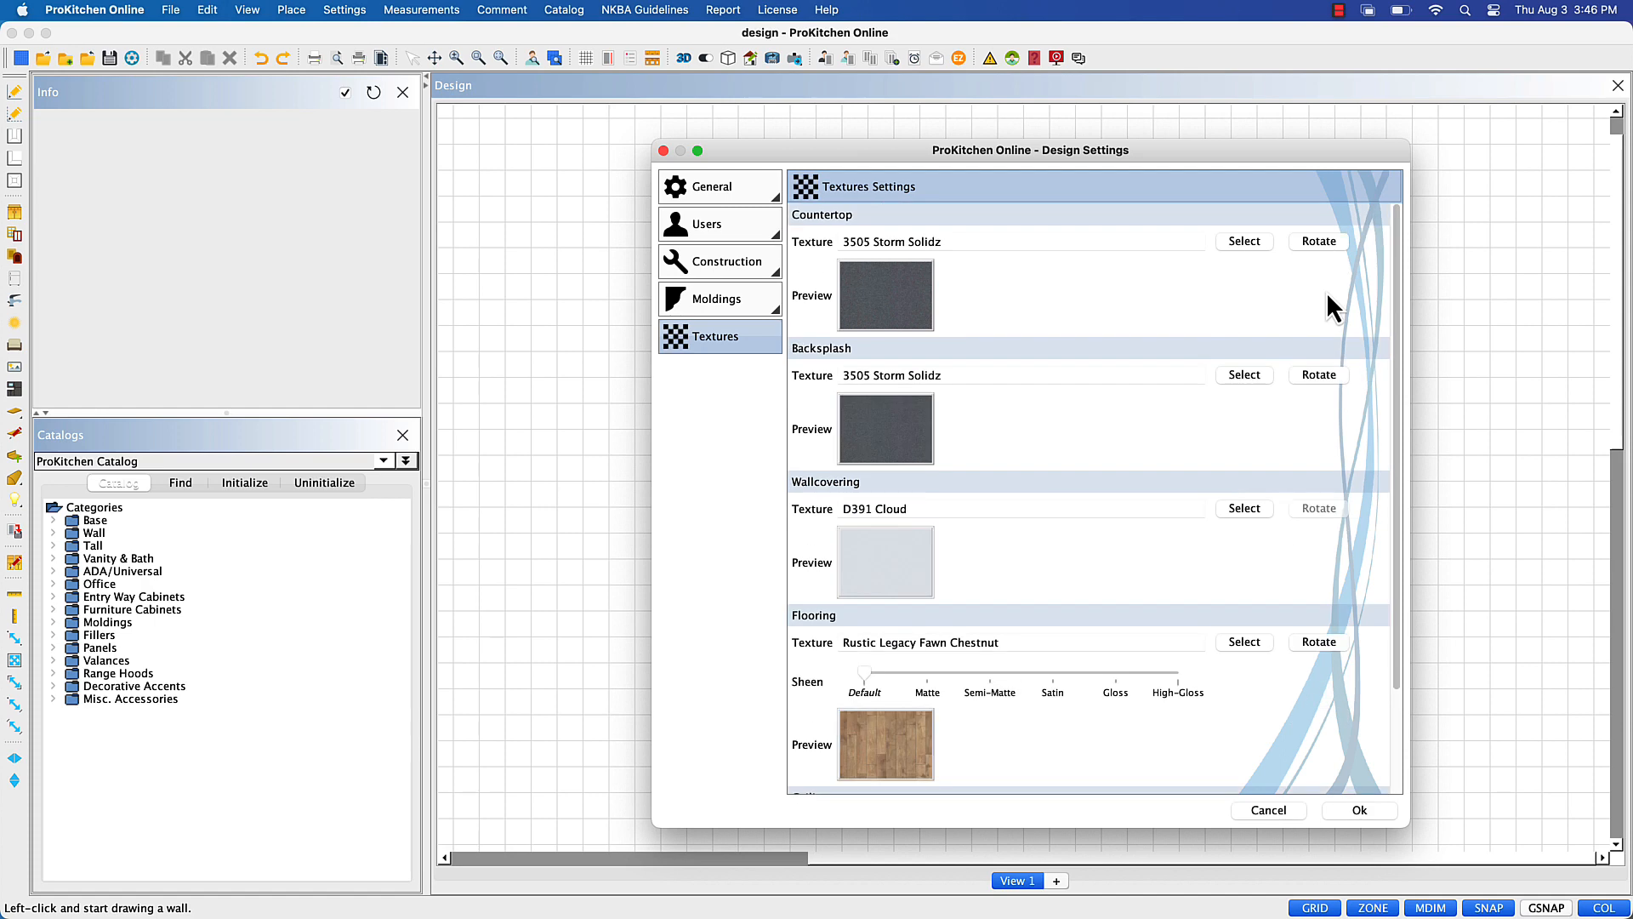
left_click(1238, 245)
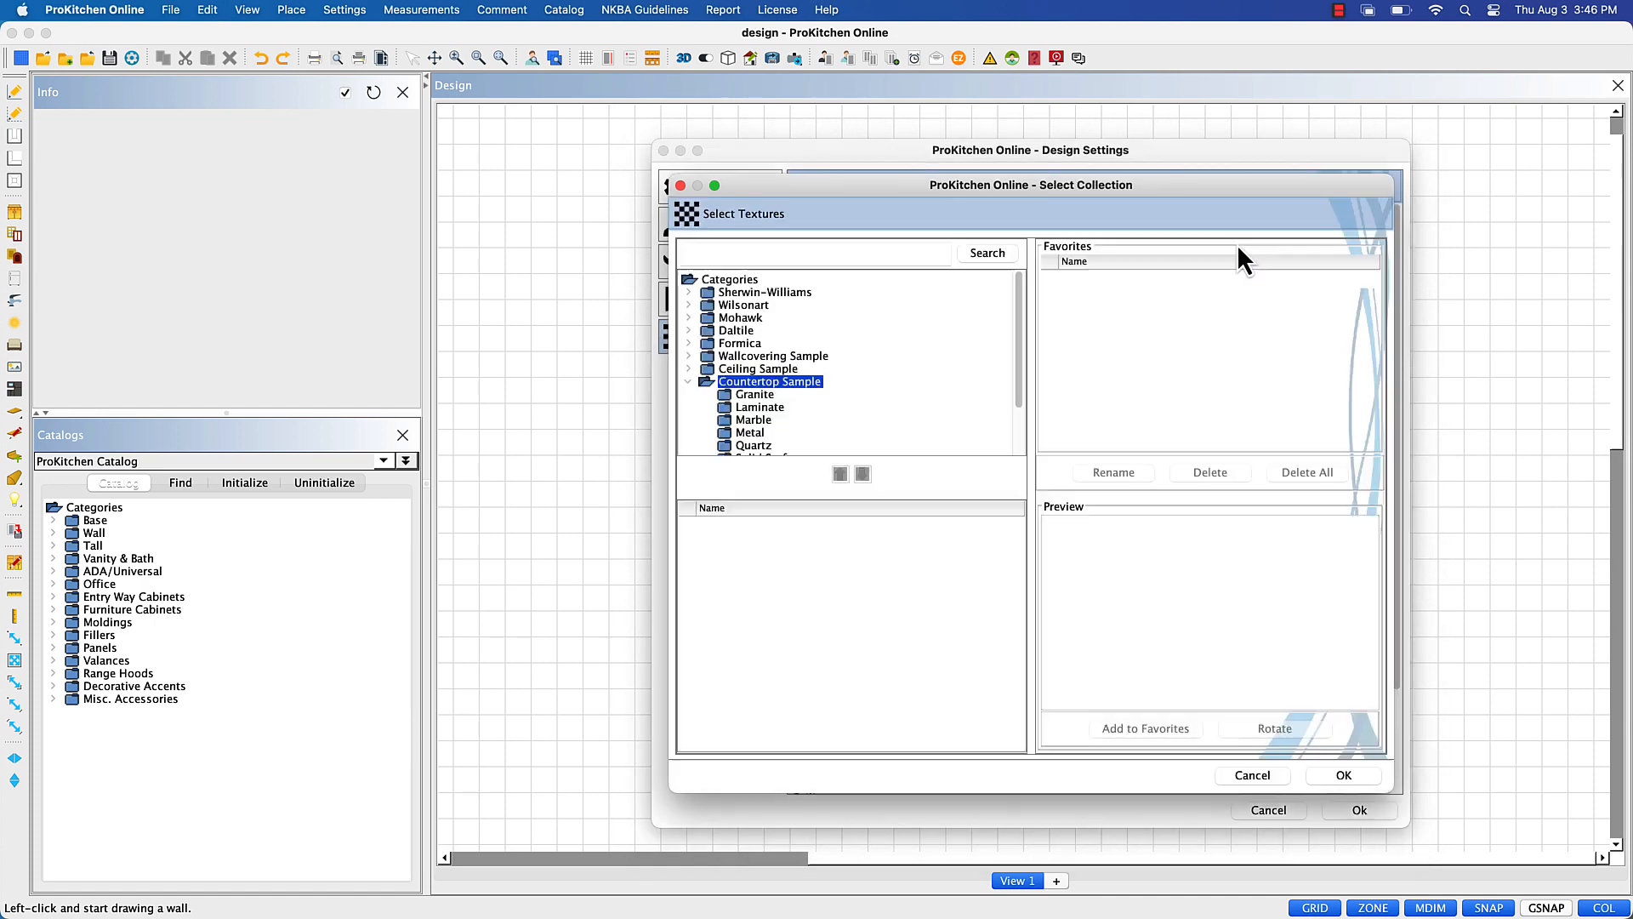
left_click(721, 445)
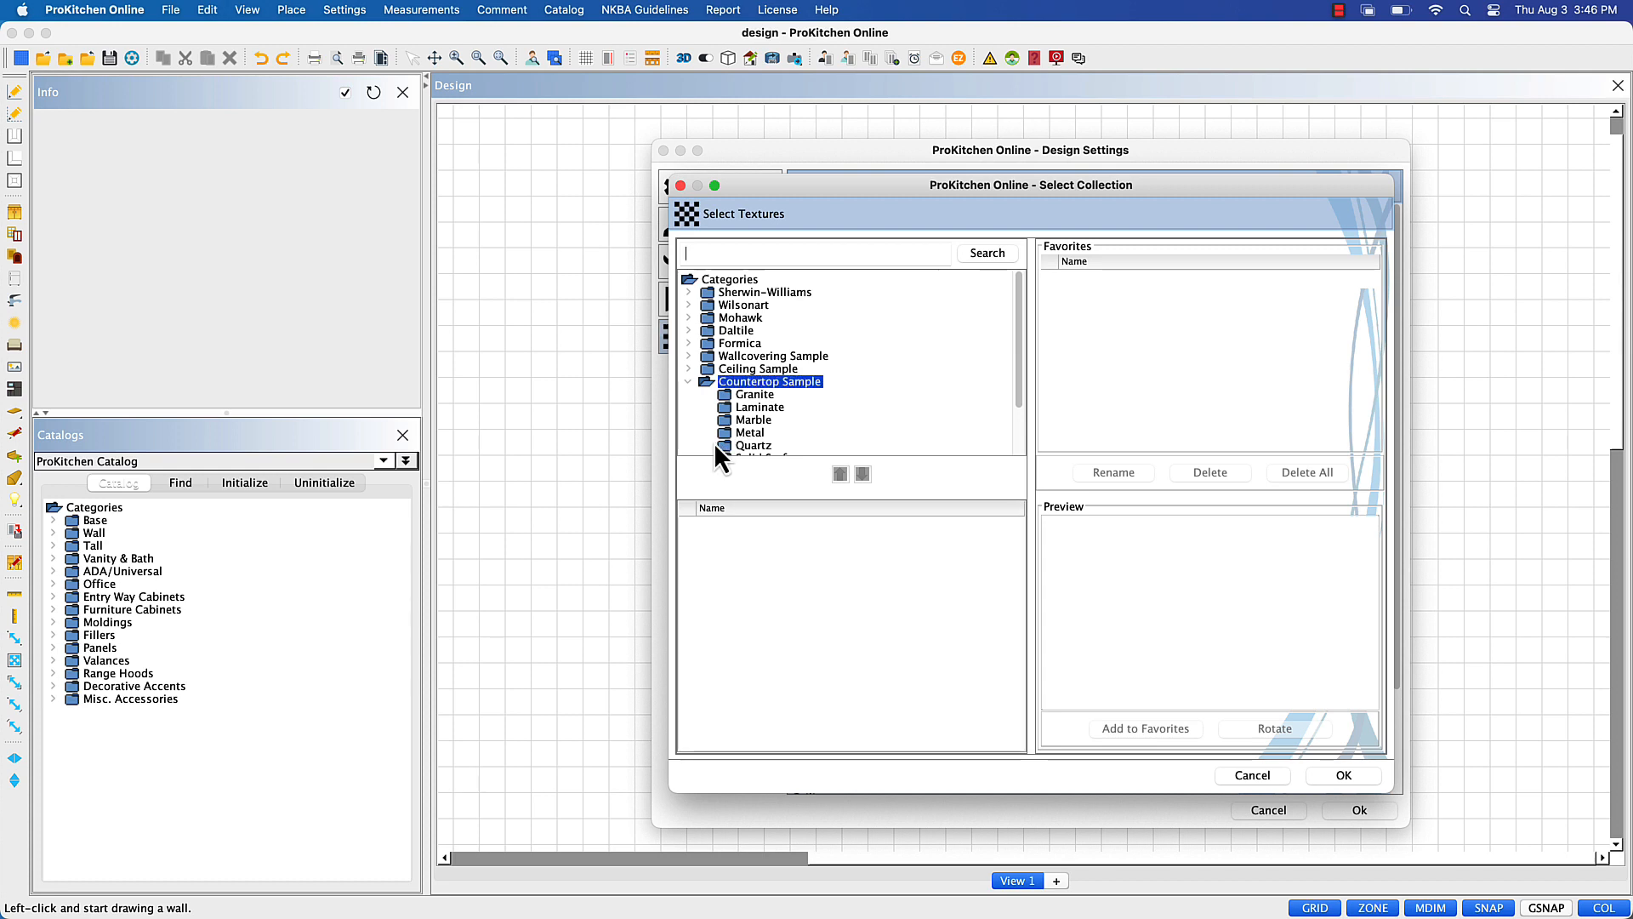
left_click(722, 445)
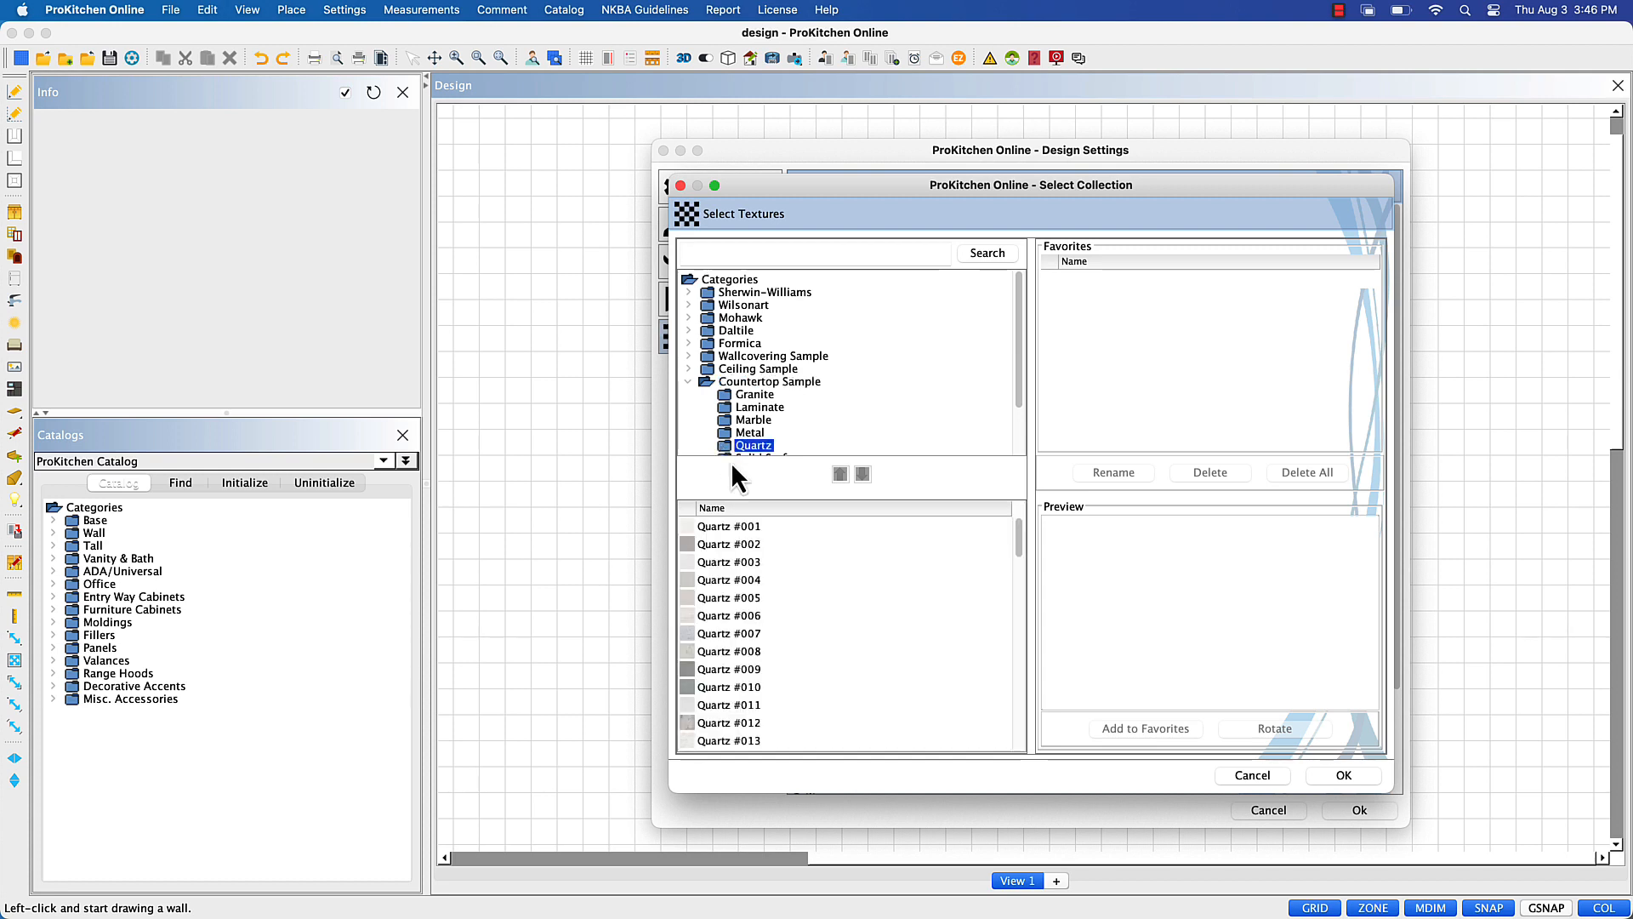
left_click(734, 564)
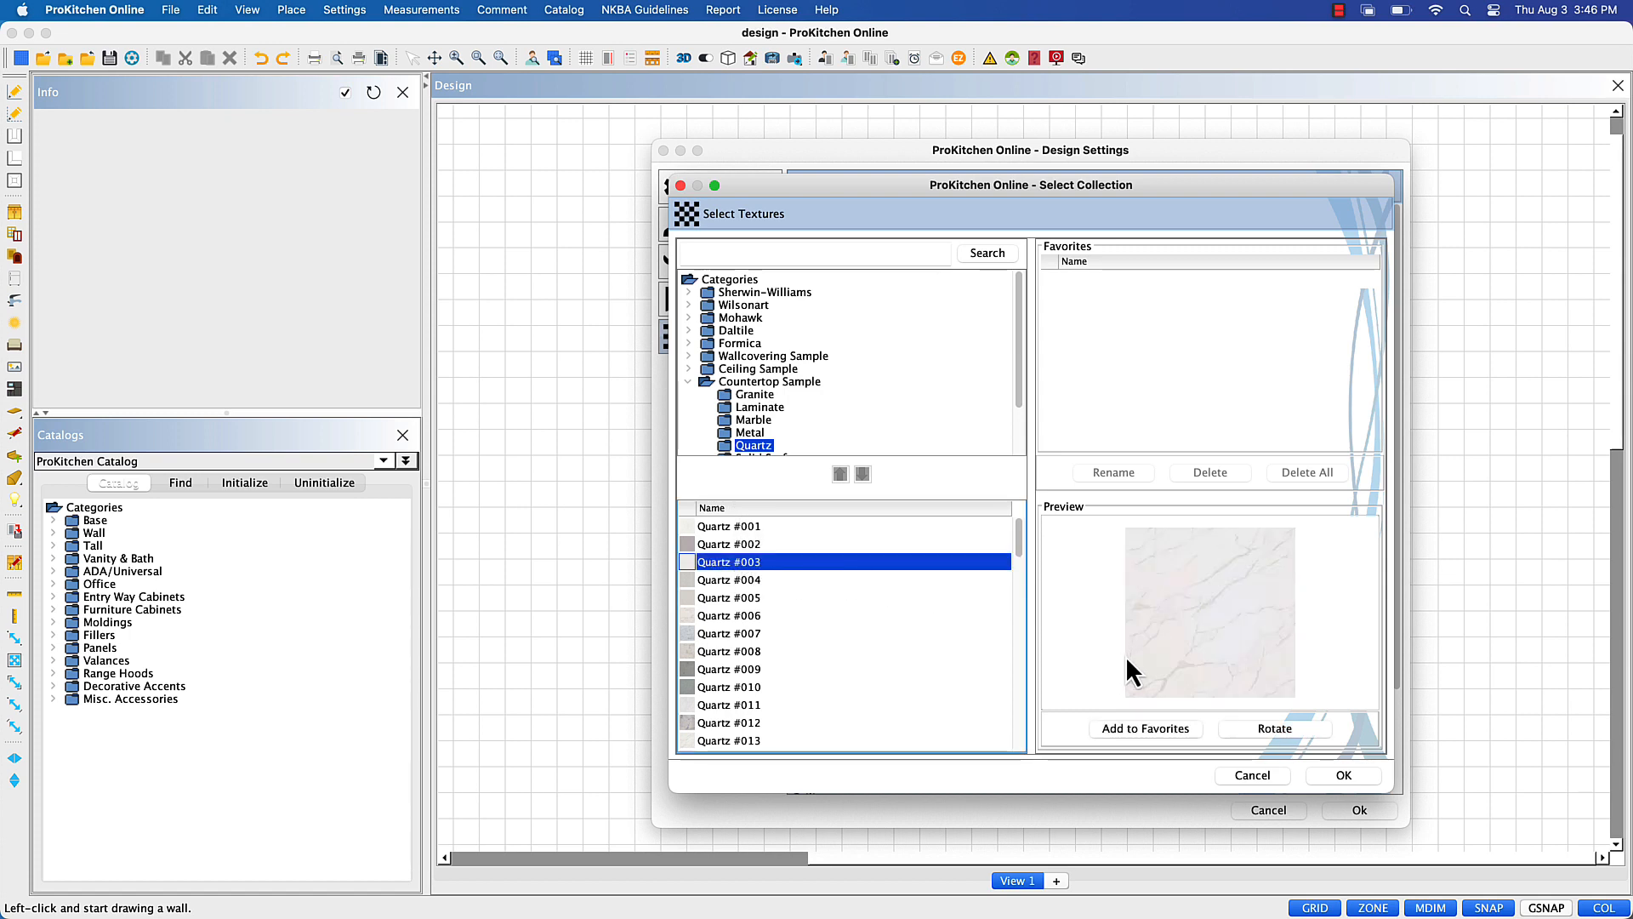
left_click(1143, 730)
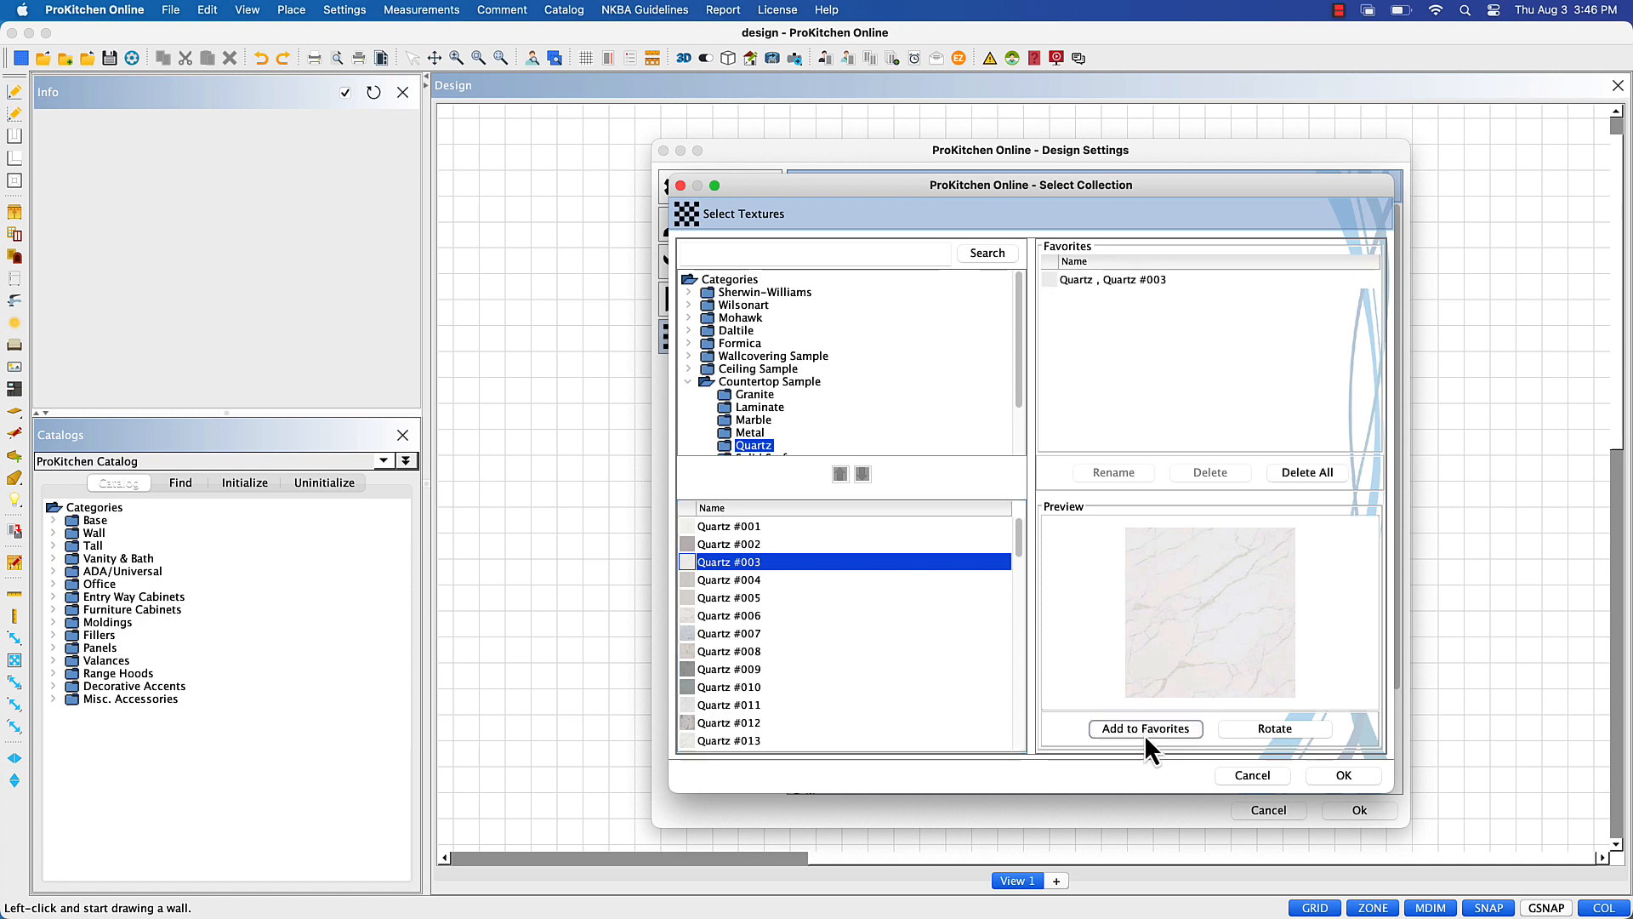
- Rotate the Quartz #003 texture twice and apply it to the countertop
left_click(1272, 731)
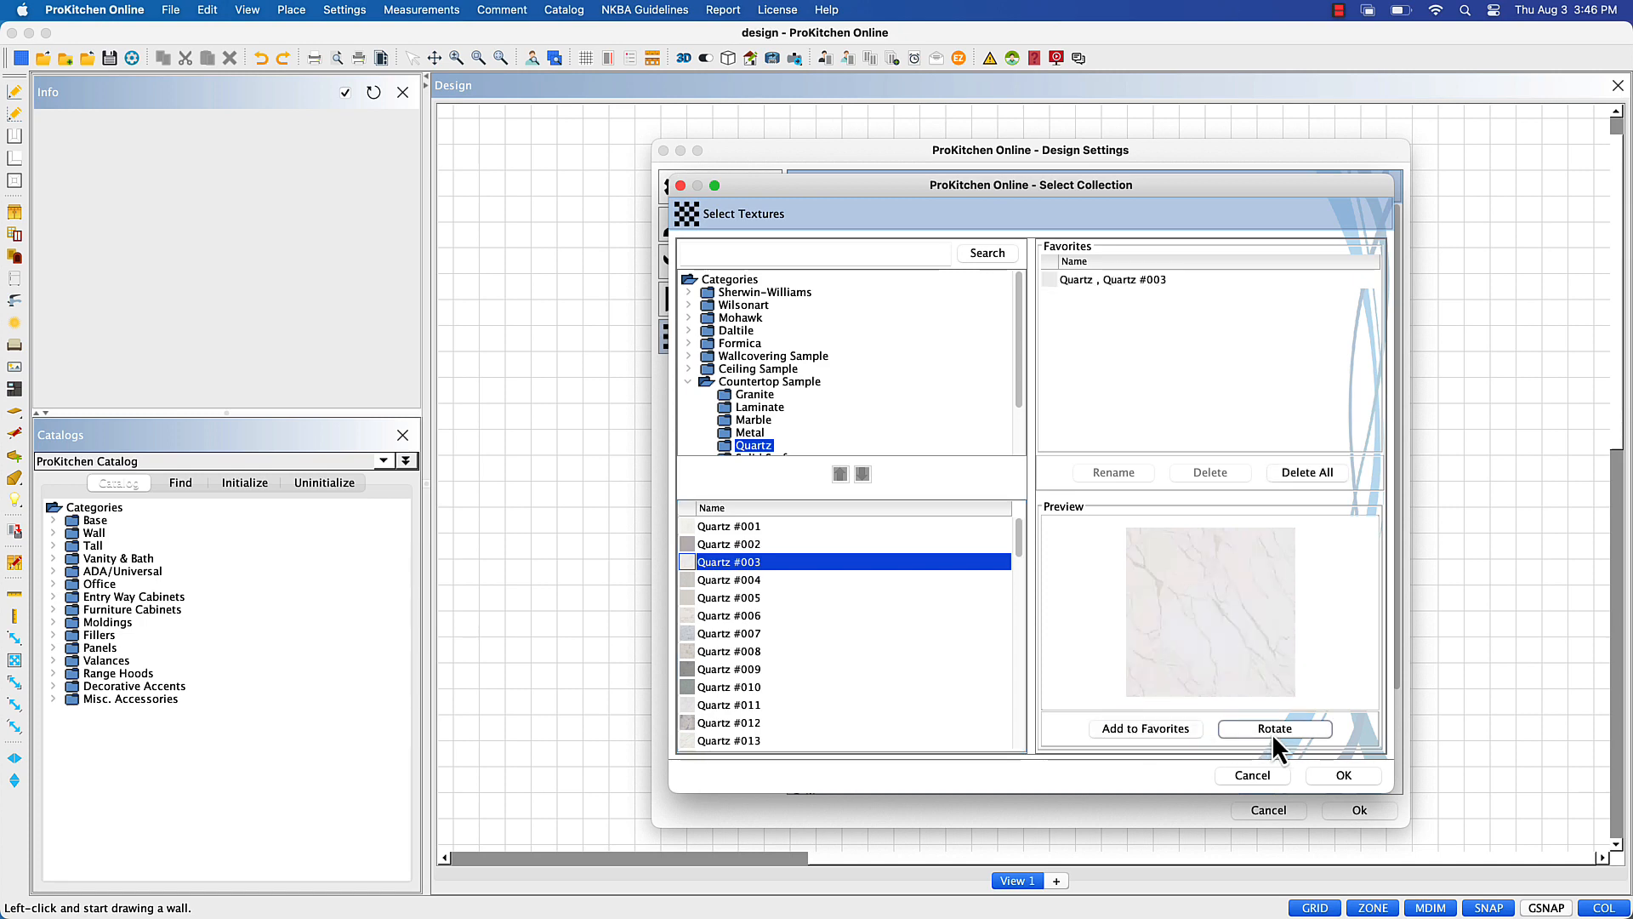
left_click(1272, 732)
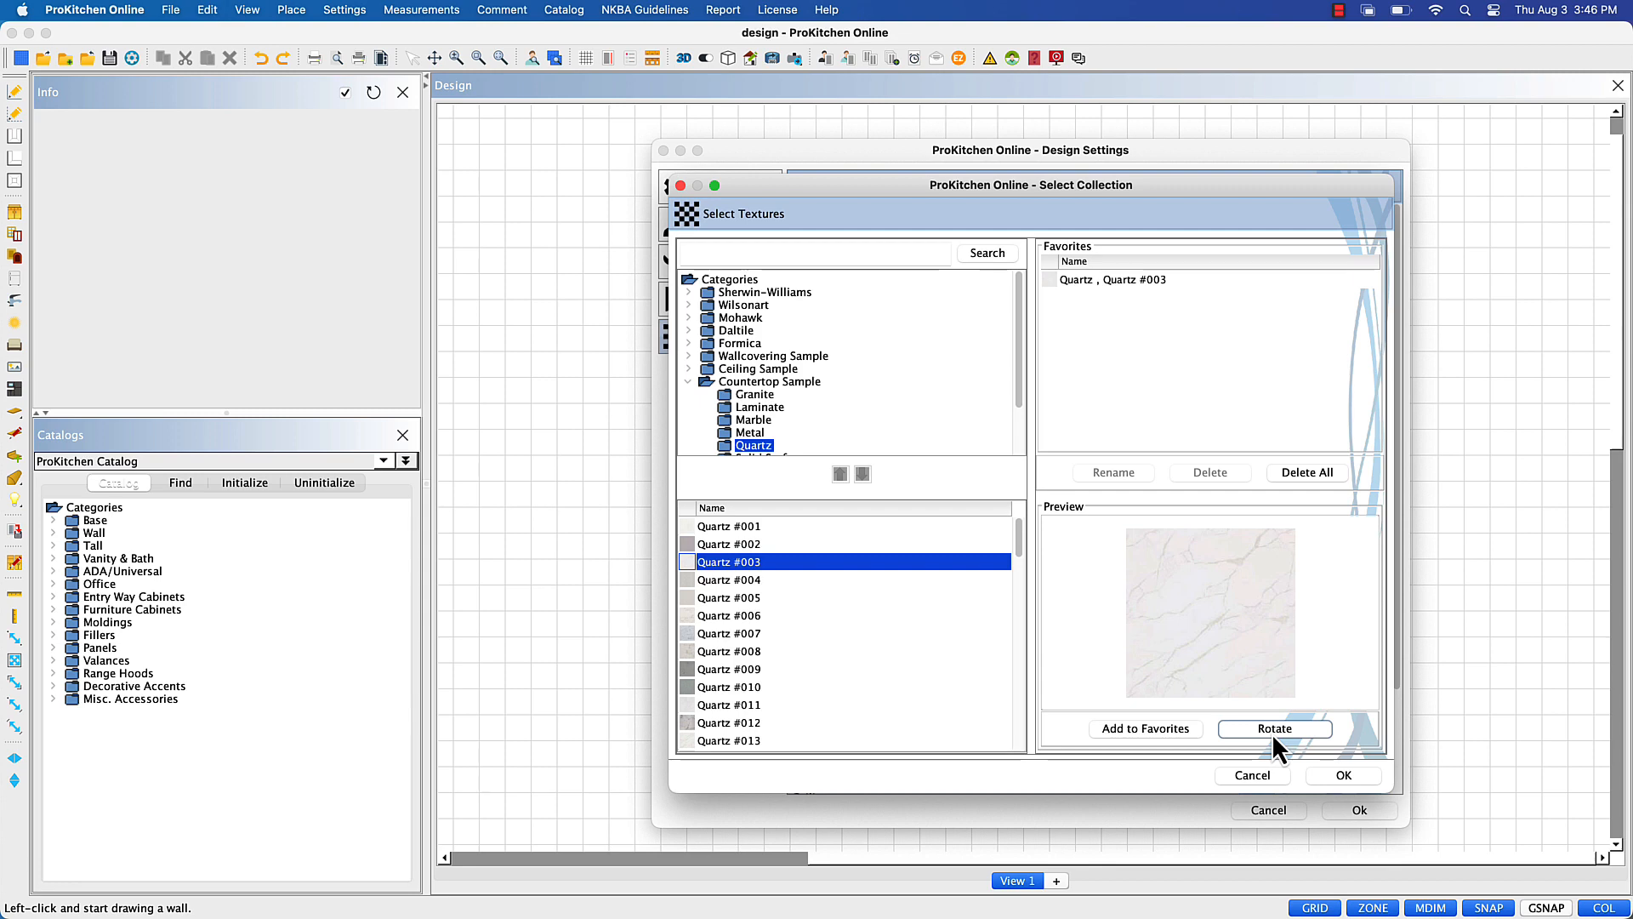
left_click(1342, 774)
- Set the backsplash texture to Cw20 Midnight Black from the Daltile Glass Tile collection
left_click(1246, 379)
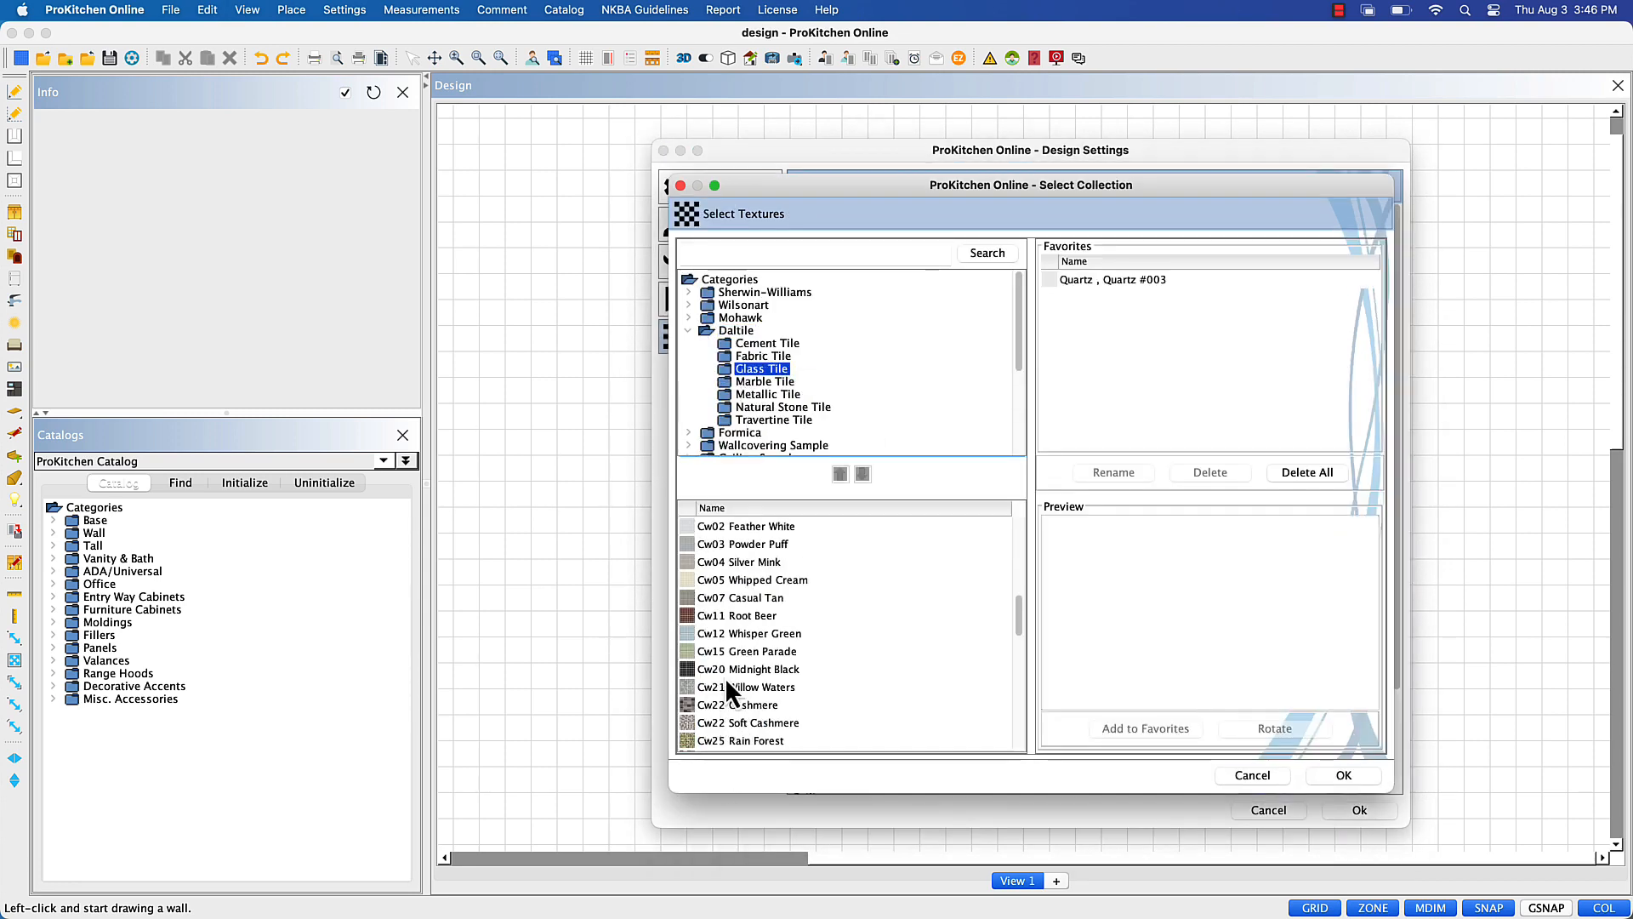
left_click(725, 672)
left_click(1342, 774)
- Search the textures for "egret" and apply Egret White (SW 7570) as the wallcovering
left_click(1247, 508)
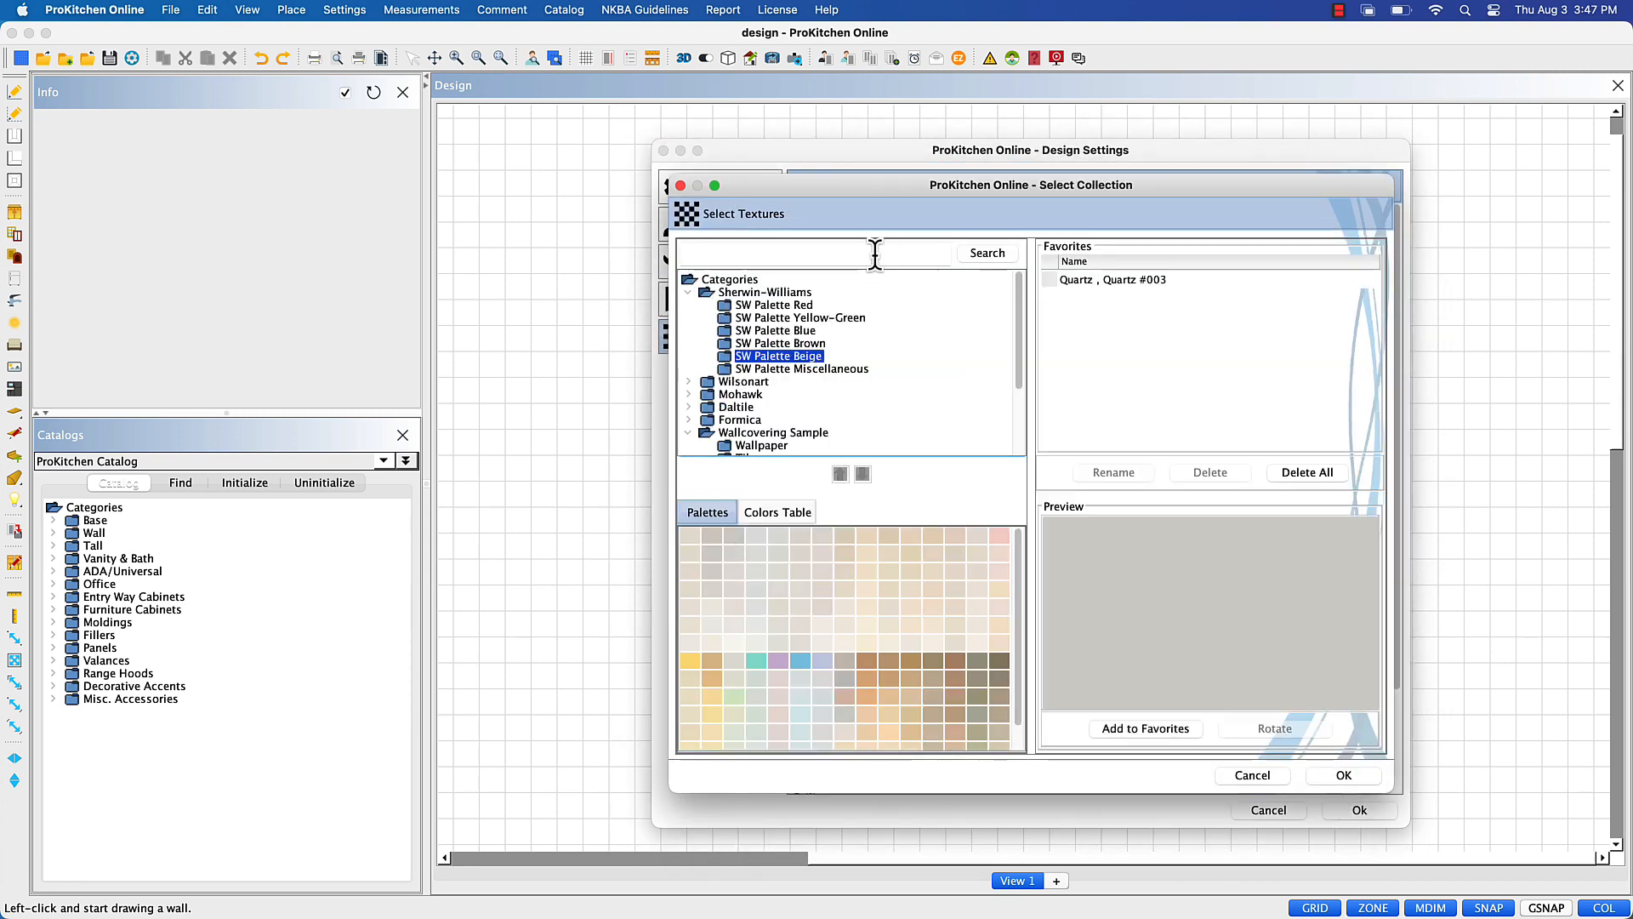
left_click(874, 253)
type("egret")
left_click(762, 543)
left_click(1342, 775)
- Set the flooring texture to Tile & Stone Laminate #001
left_click(1243, 583)
left_click(800, 445)
left_click(762, 526)
left_click(1342, 775)
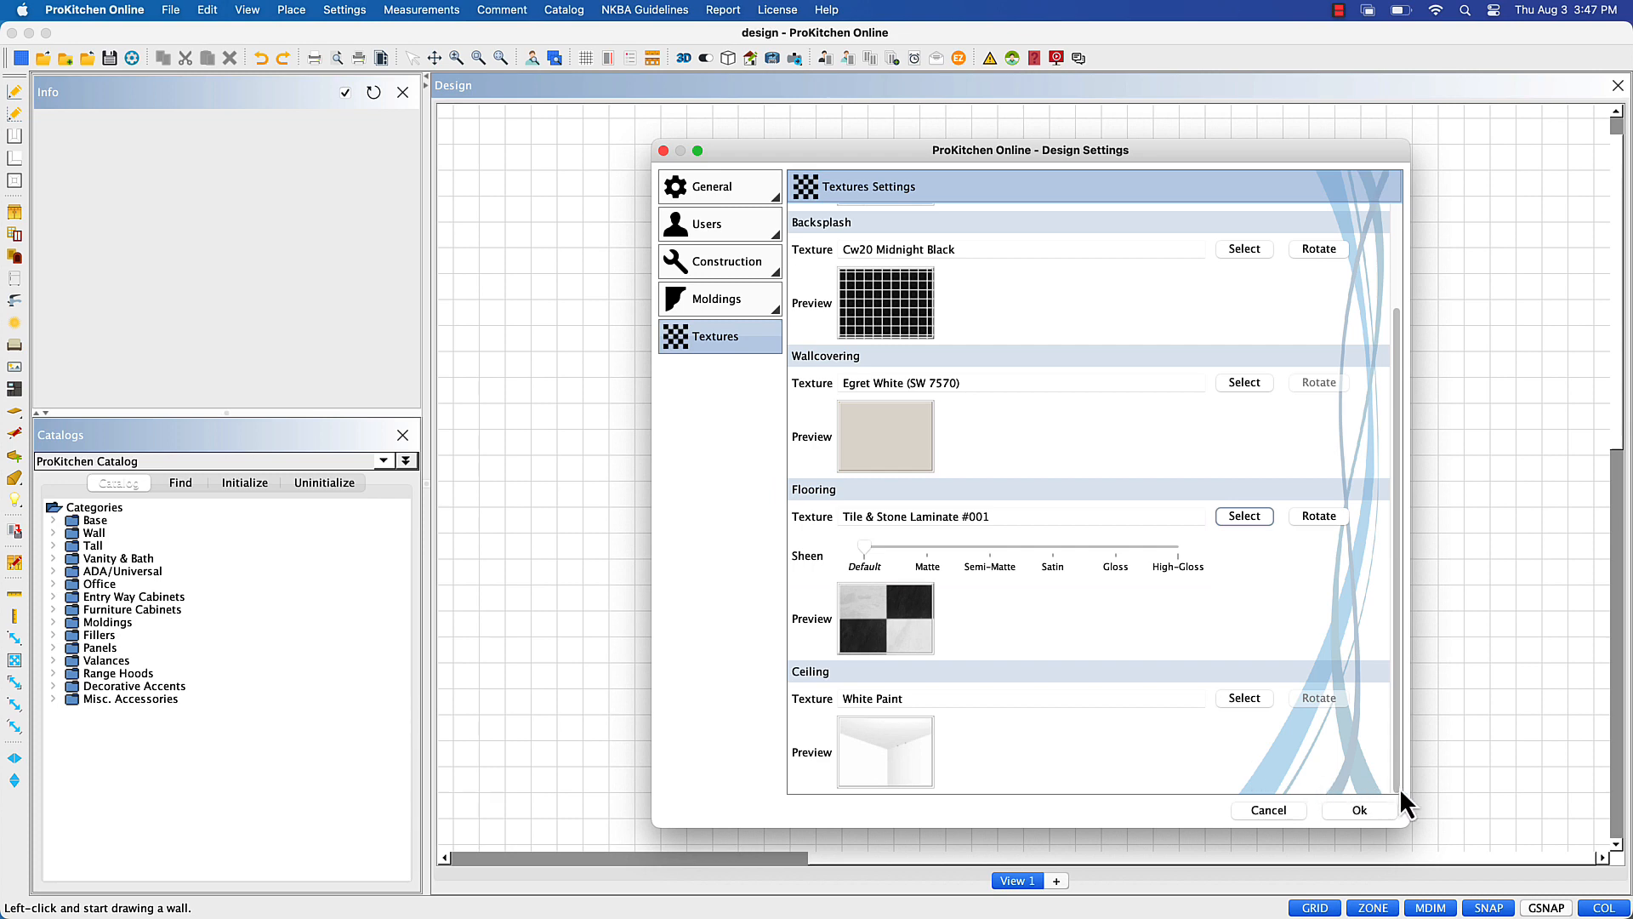
- Accept the design settings and set the global specifications to Framed construction with Full Overlay doors
left_click(1380, 809)
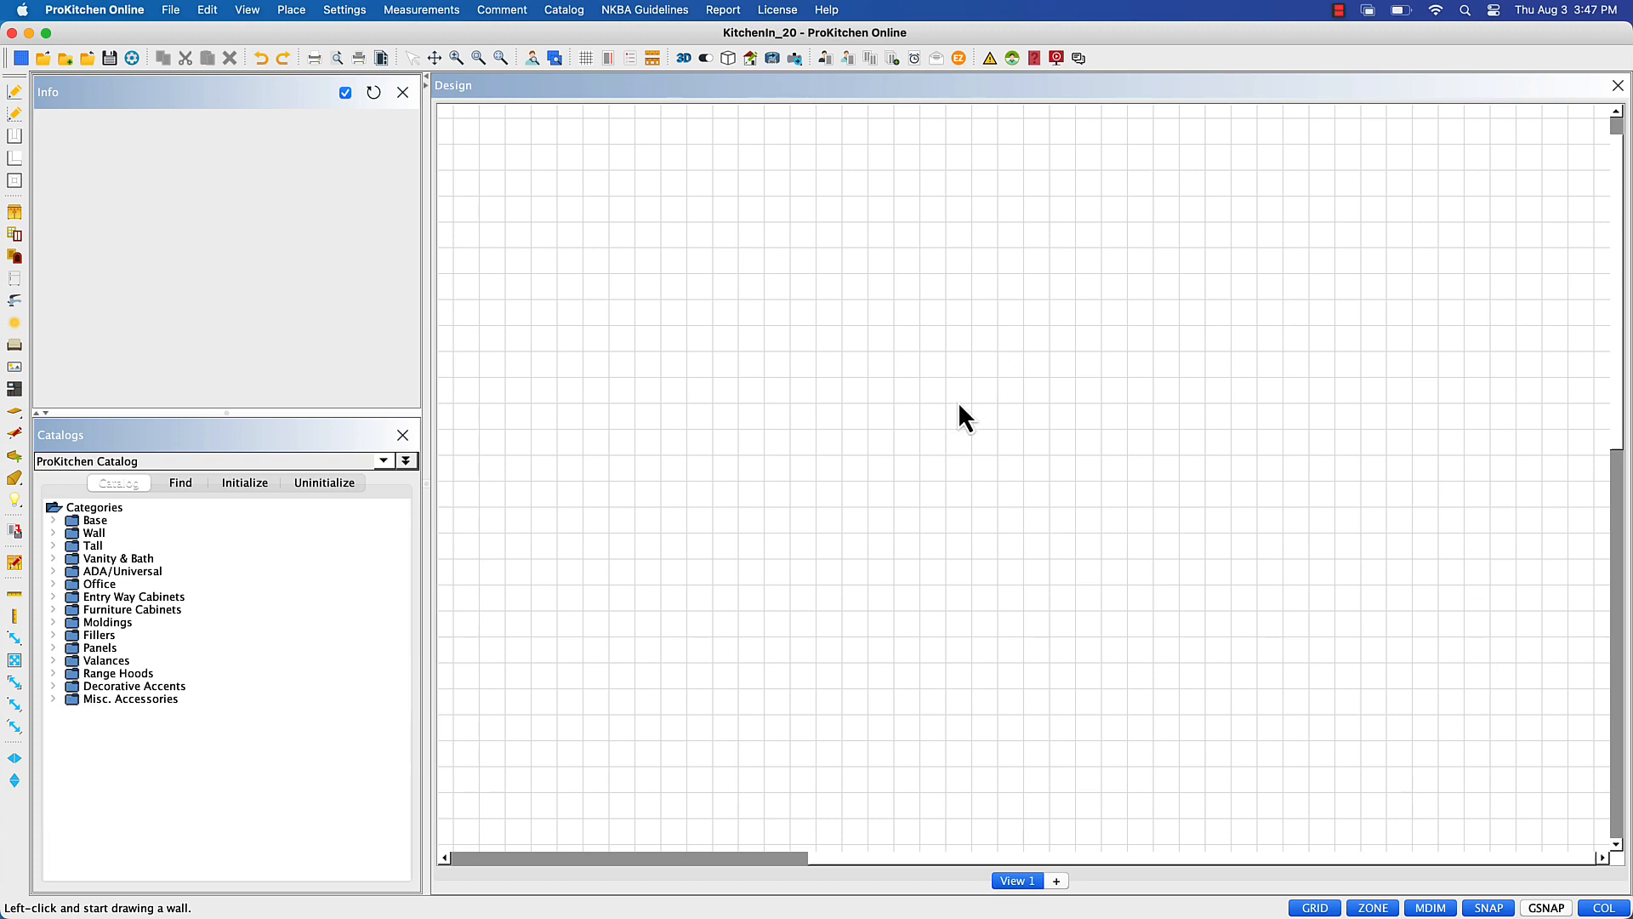
left_click(631, 61)
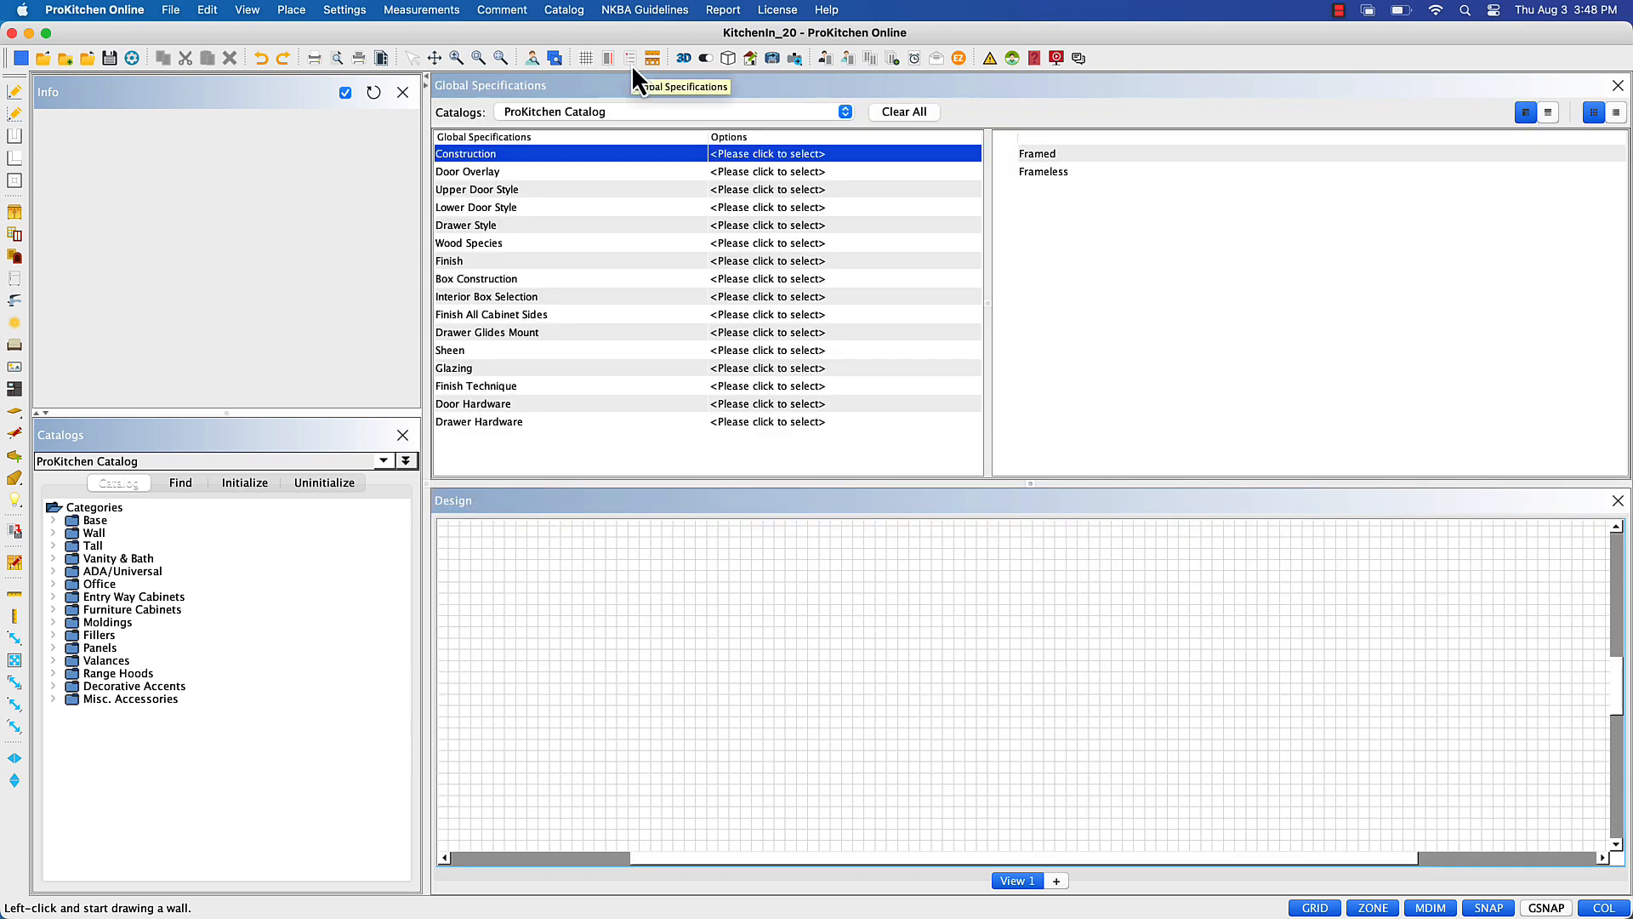
double_click(1033, 156)
left_click(903, 530)
double_click(1131, 171)
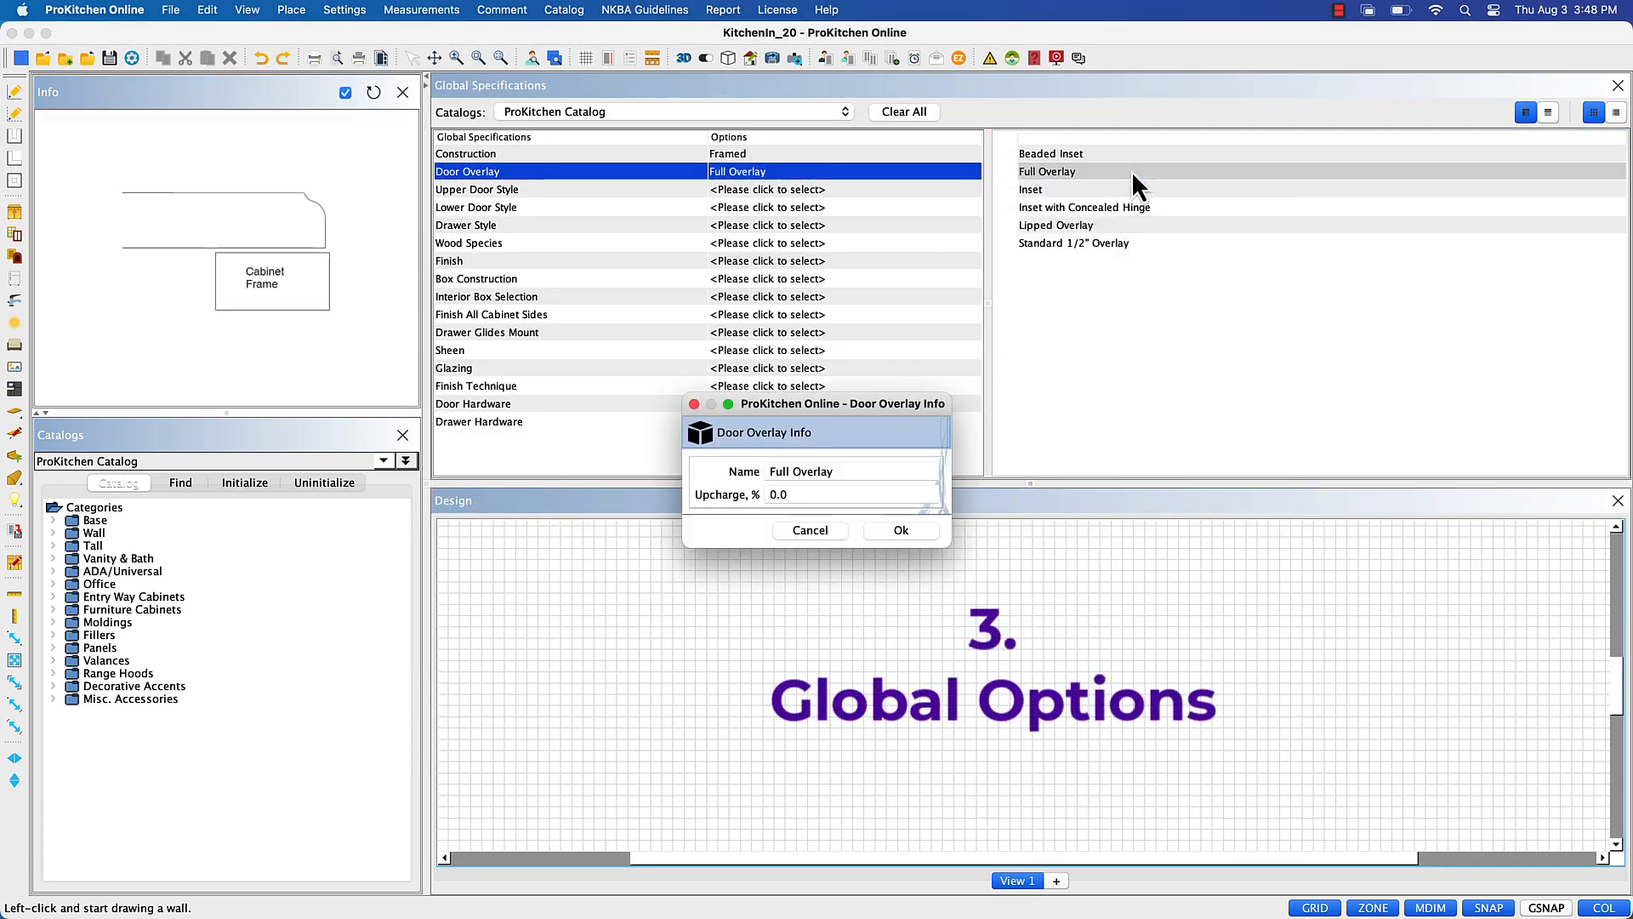
left_click(911, 530)
- Set both the upper and lower door styles to Shaker in the global specifications
left_click_drag(1620, 162, 1614, 425)
double_click(1095, 304)
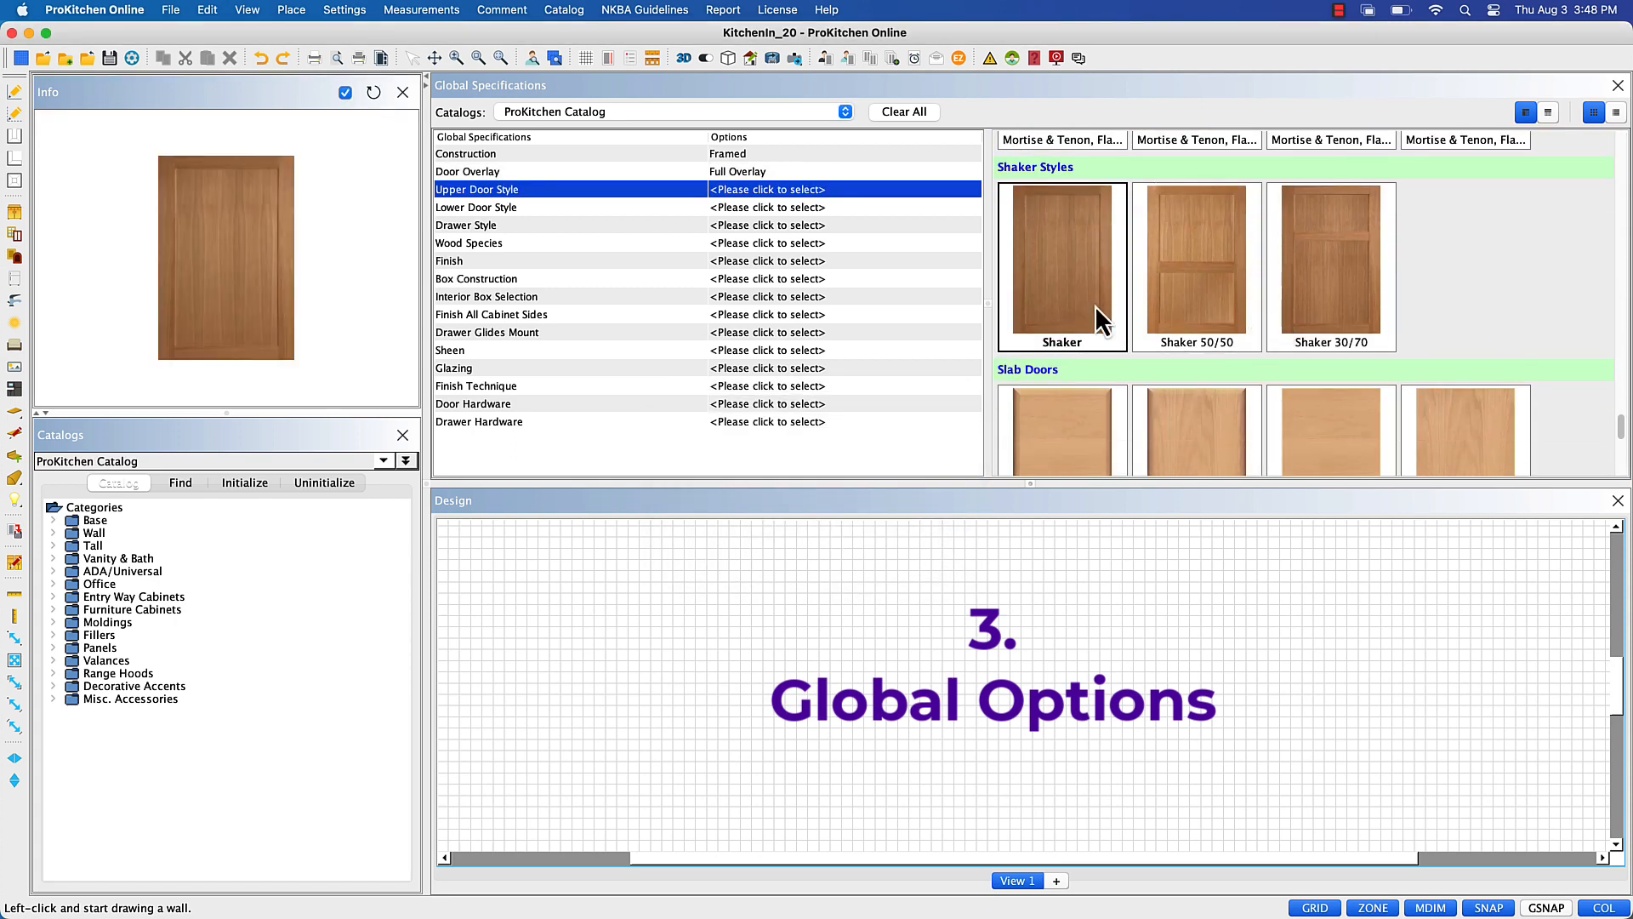
left_click_drag(1616, 149, 1572, 426)
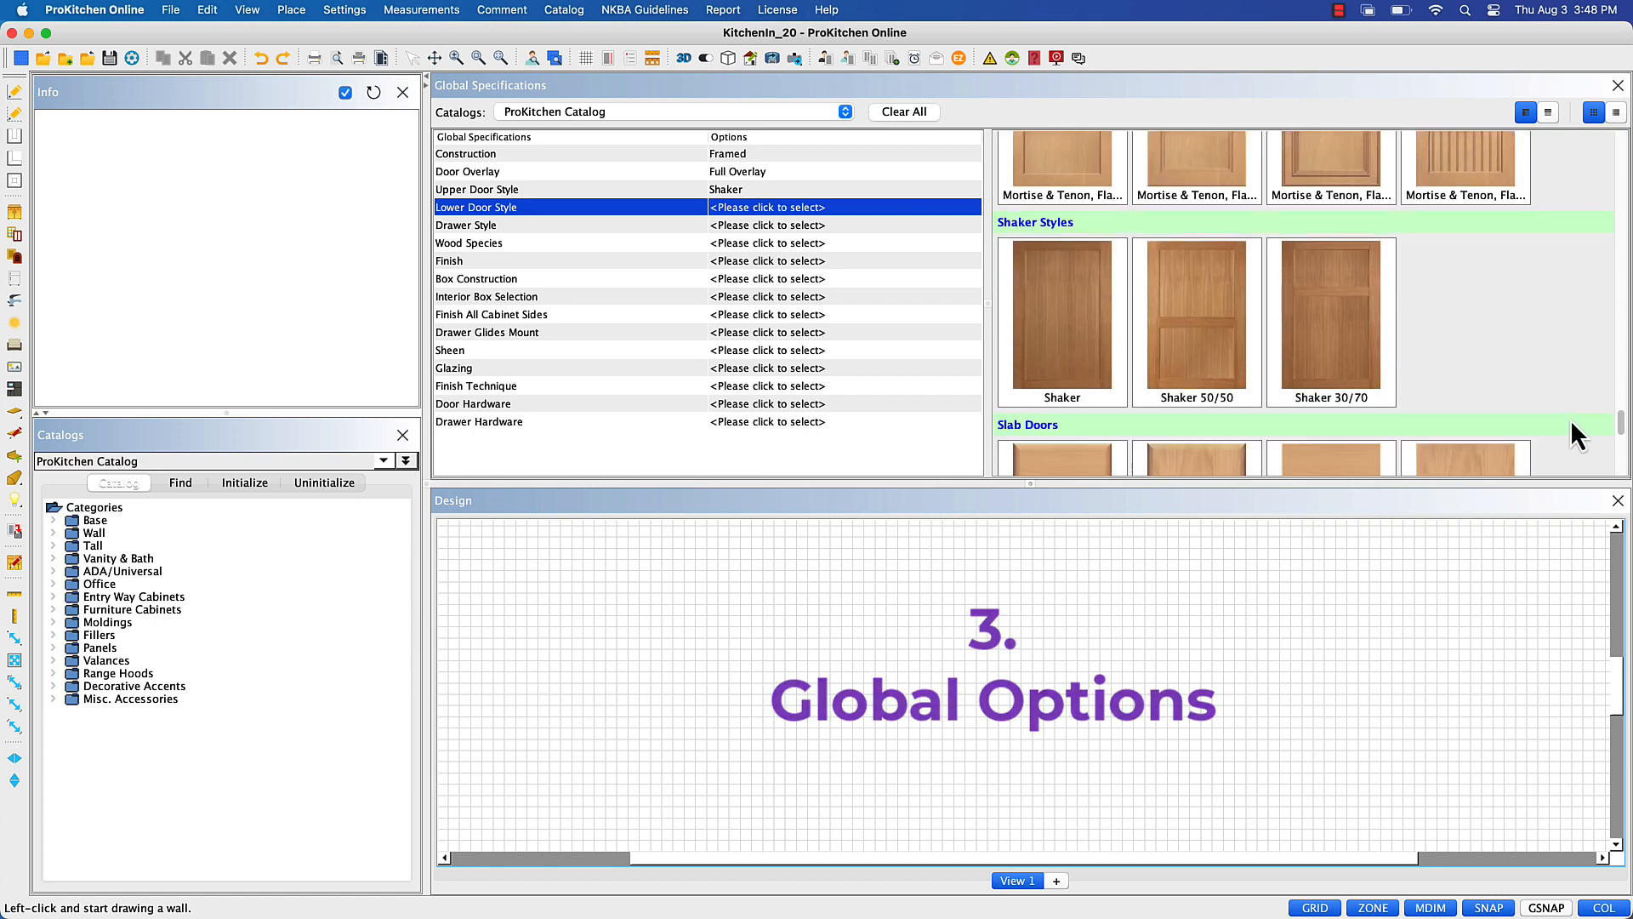
double_click(1070, 371)
- Set the drawer style to Slab Drawer #01 Horizontal and the wood species to Paint Grade
left_click_drag(1626, 164, 1602, 362)
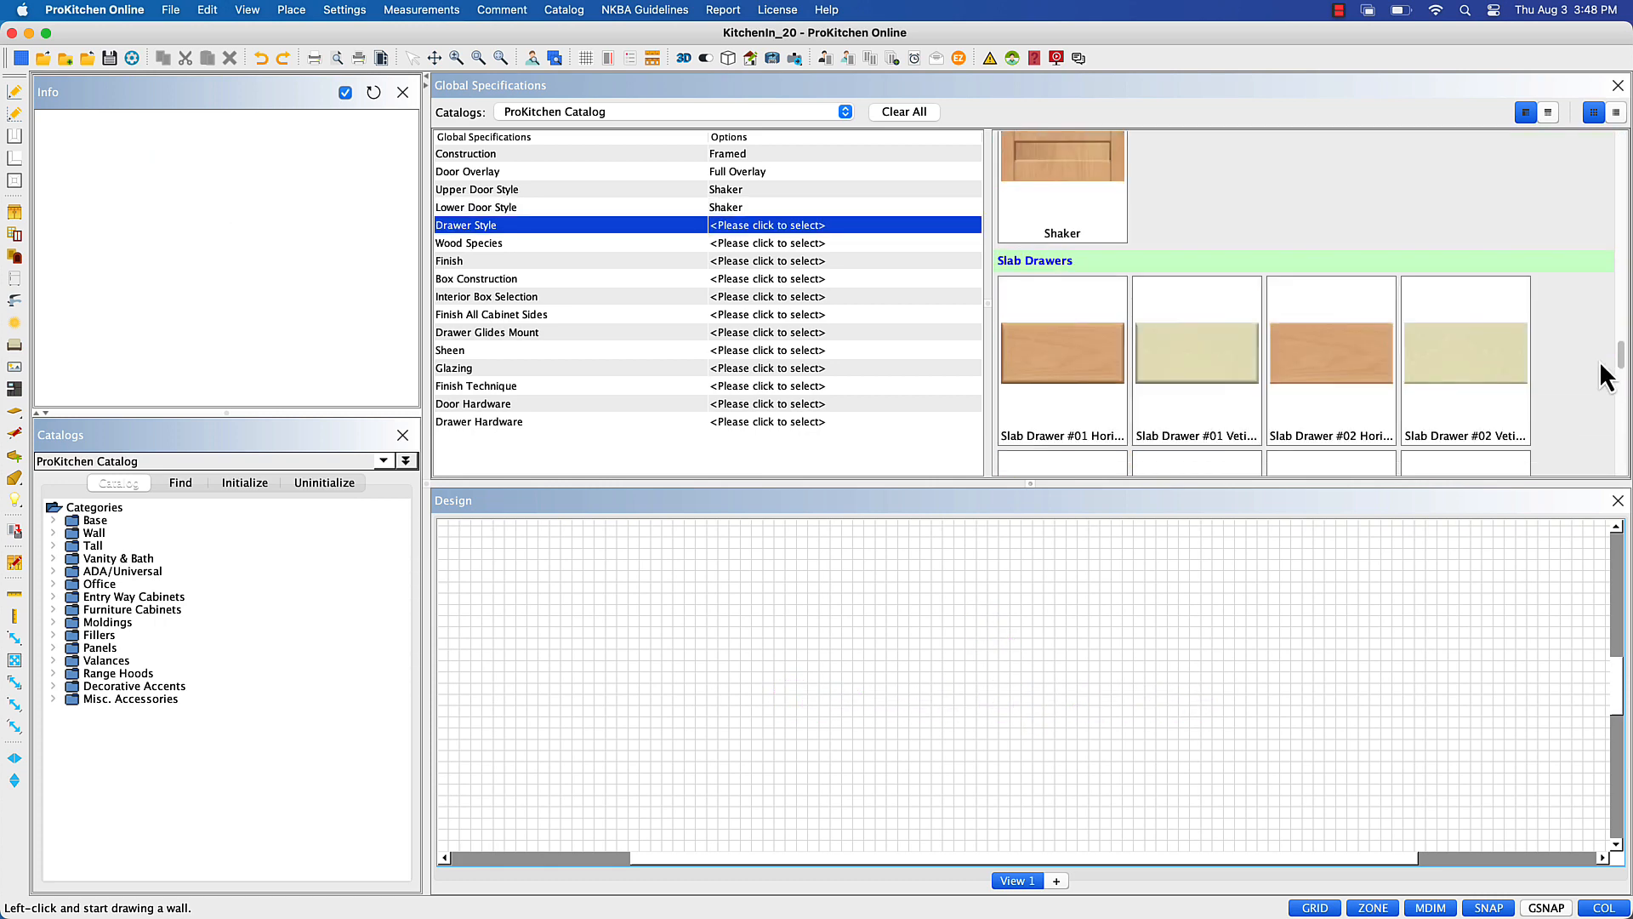
double_click(1080, 357)
left_click(888, 530)
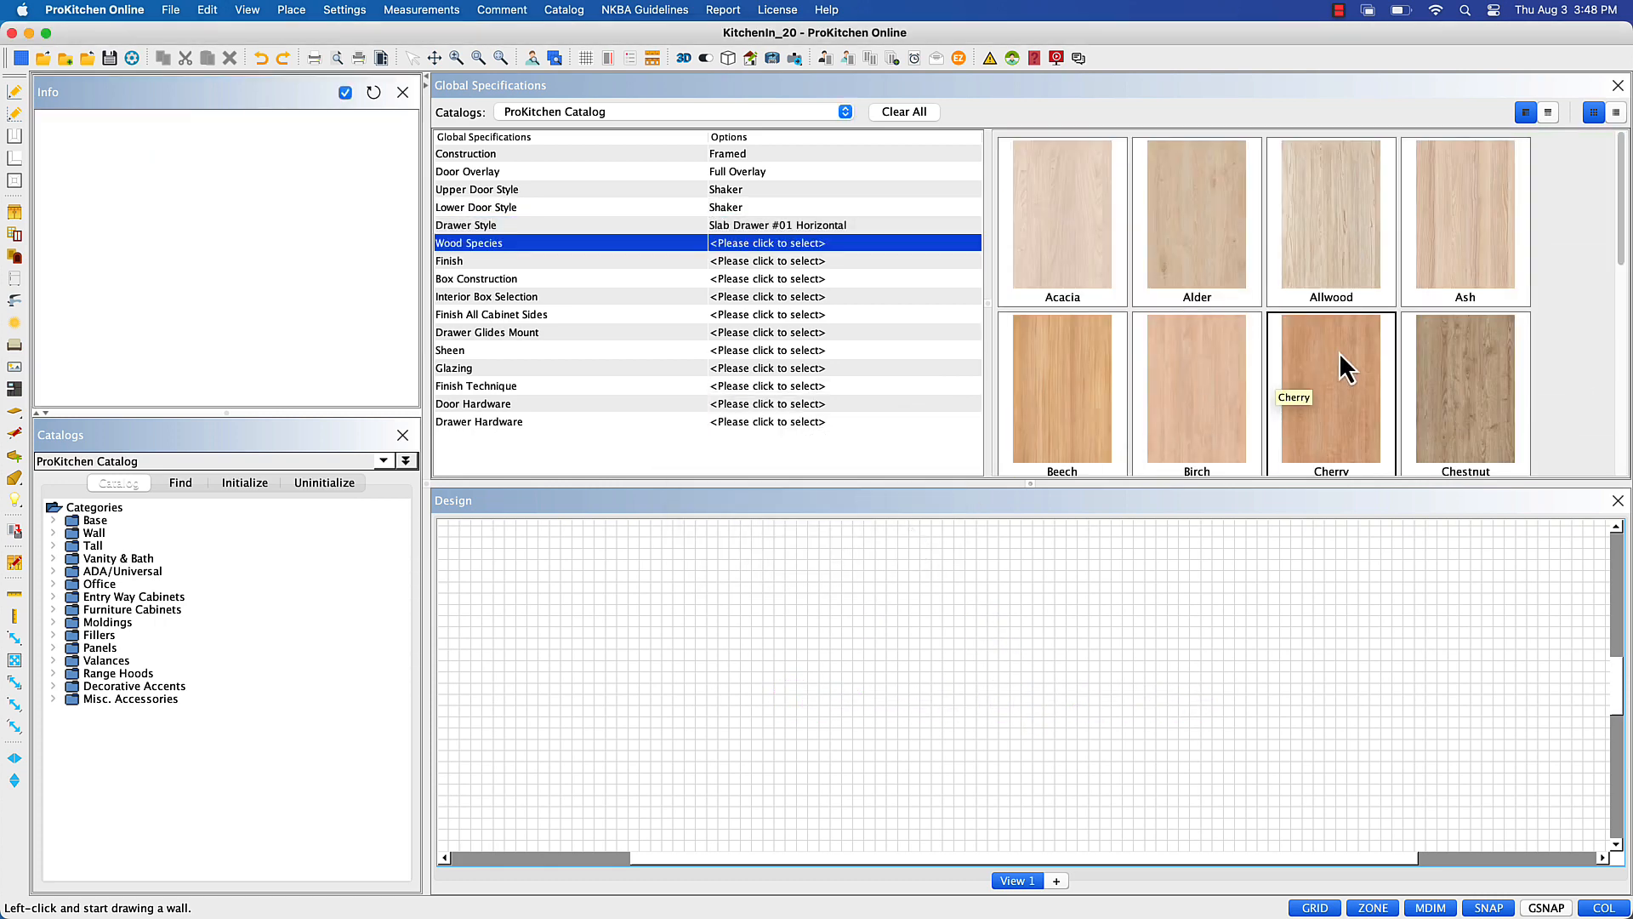
scroll(1339, 352, "down", 5)
double_click(1178, 259)
left_click(900, 530)
- Set the cabinet finish to the custom color High Reflective White (SW 7757) from the SW Palette Beige
double_click(1104, 284)
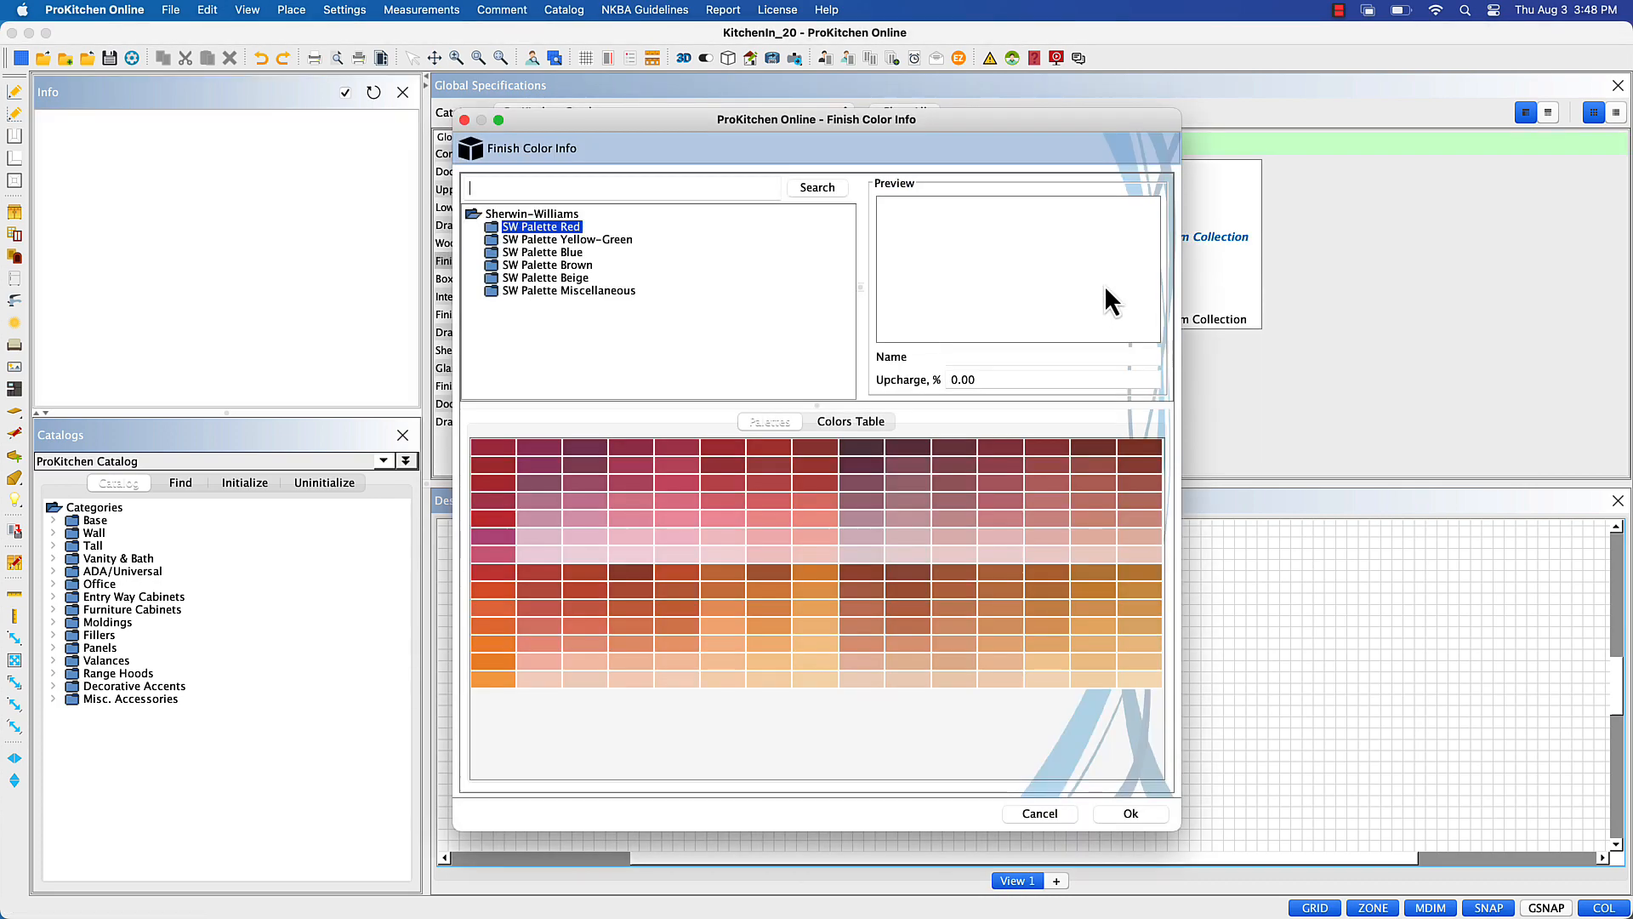
left_click(575, 285)
left_click(582, 553)
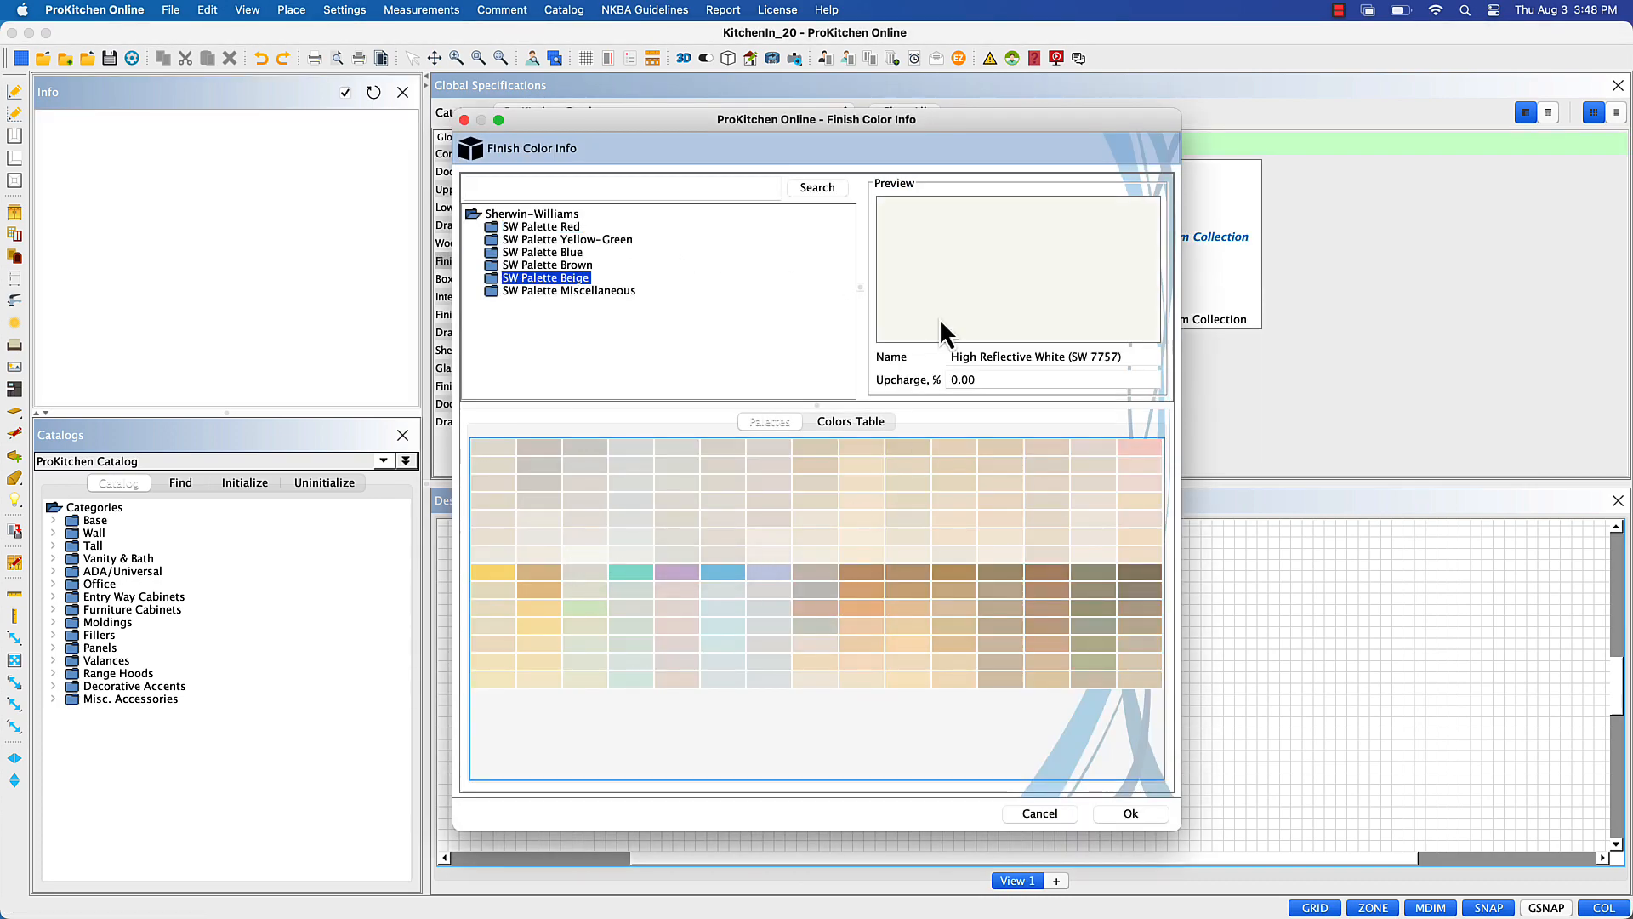
left_click(1106, 816)
- Set the box construction to All Plywood (APC) and the interior box selection to White Interior
double_click(1074, 176)
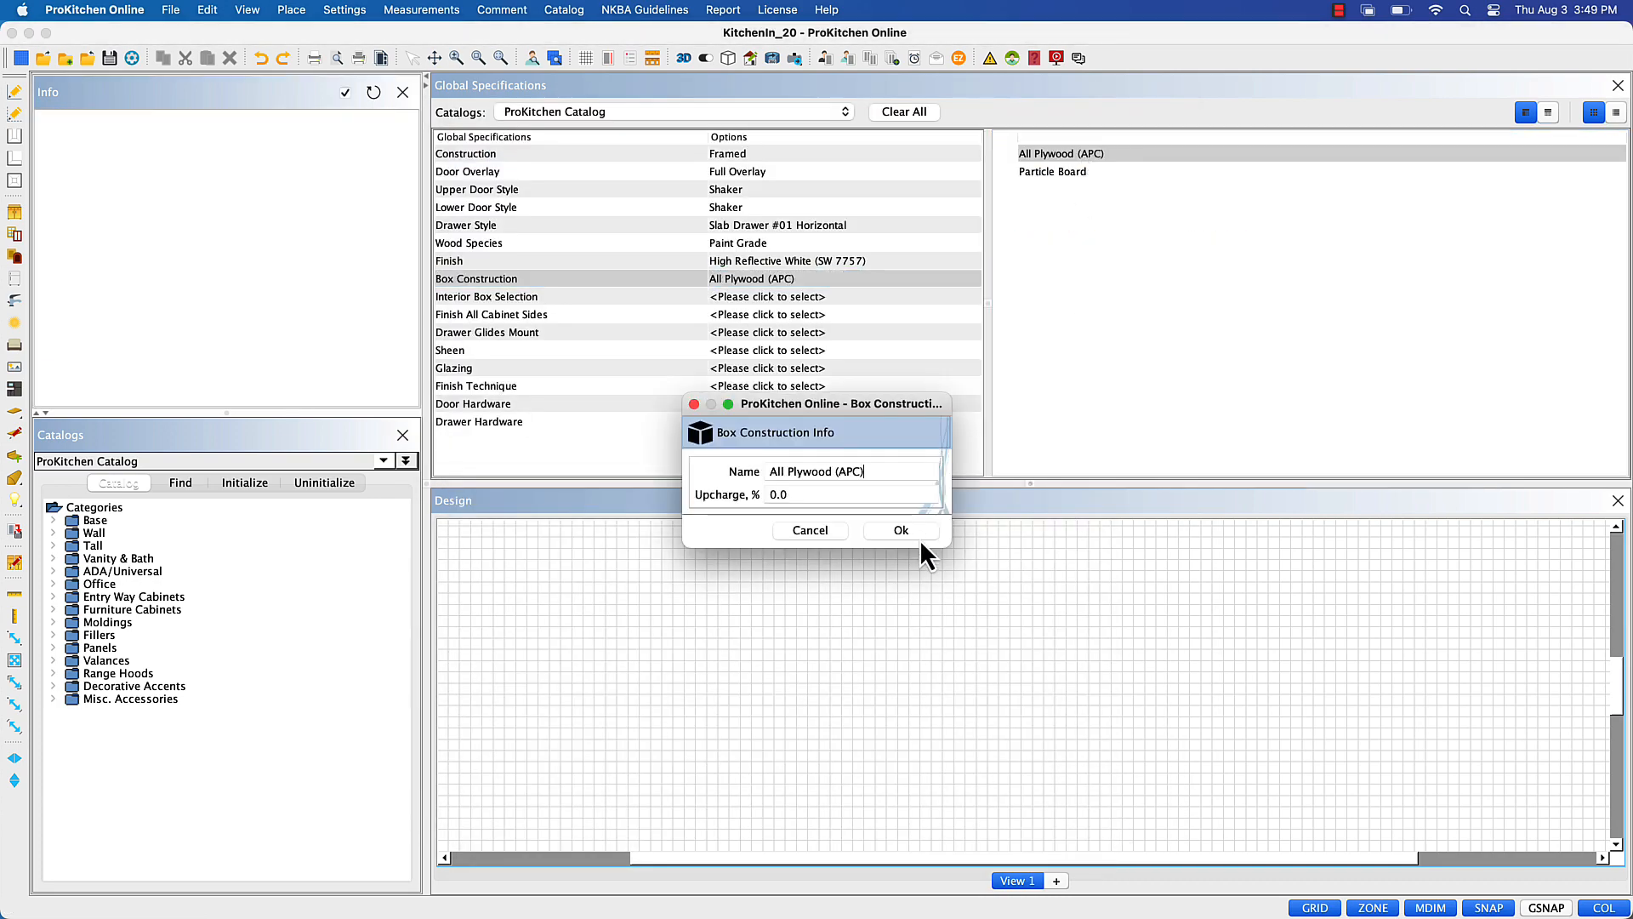
left_click(921, 535)
double_click(1181, 294)
- Set Finish All Cabinet Sides to Yes and the drawer glides mount to Side mount
double_click(1063, 155)
left_click(917, 529)
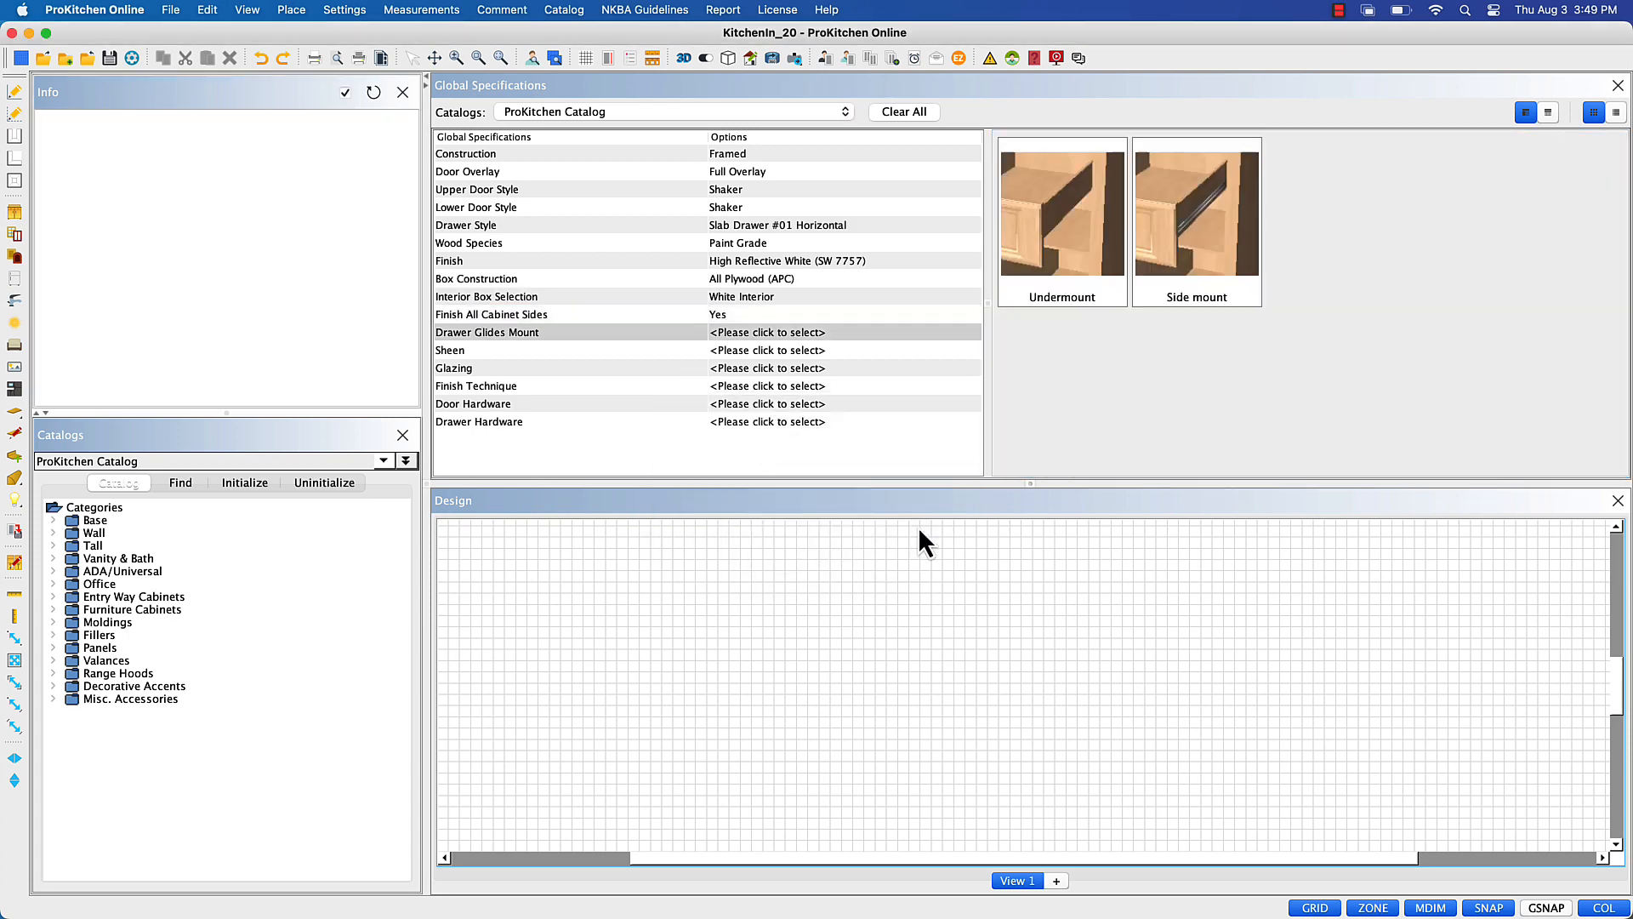
double_click(1219, 226)
- Set the sheen to Semi-Gloss and both the glazing and the finish technique to None
double_click(1371, 237)
double_click(1068, 247)
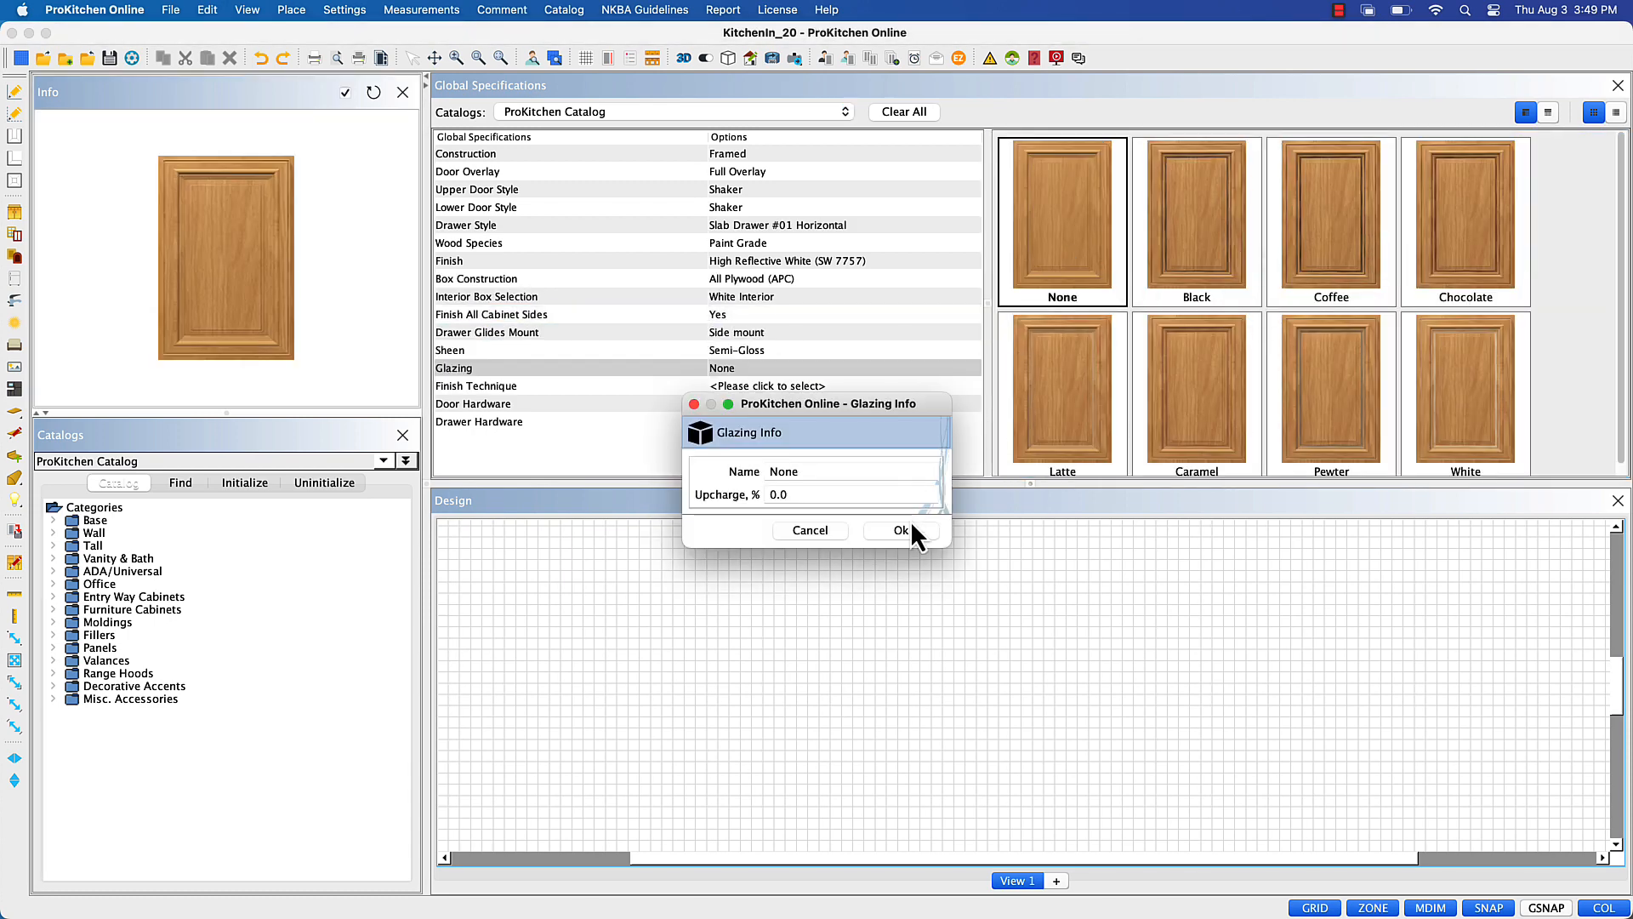
left_click(910, 525)
double_click(1049, 154)
- Choose the same dark pull for the door hardware and the drawer hardware
scroll(1099, 432, "down", 5)
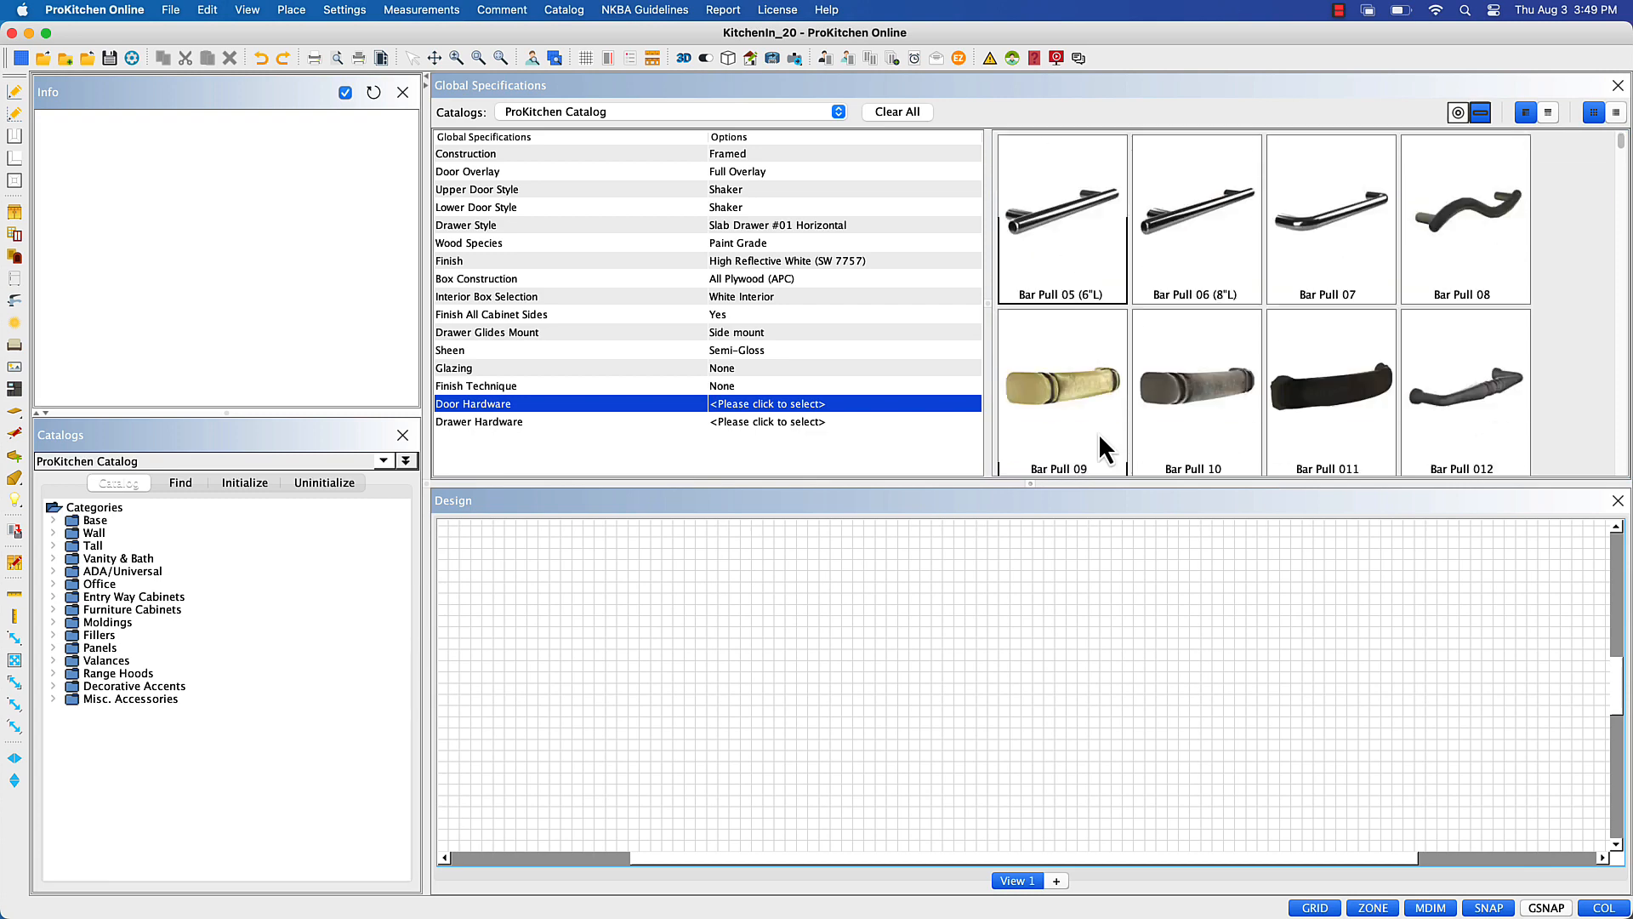
scroll(1097, 425, "up", 3)
double_click(1096, 415)
double_click(1095, 415)
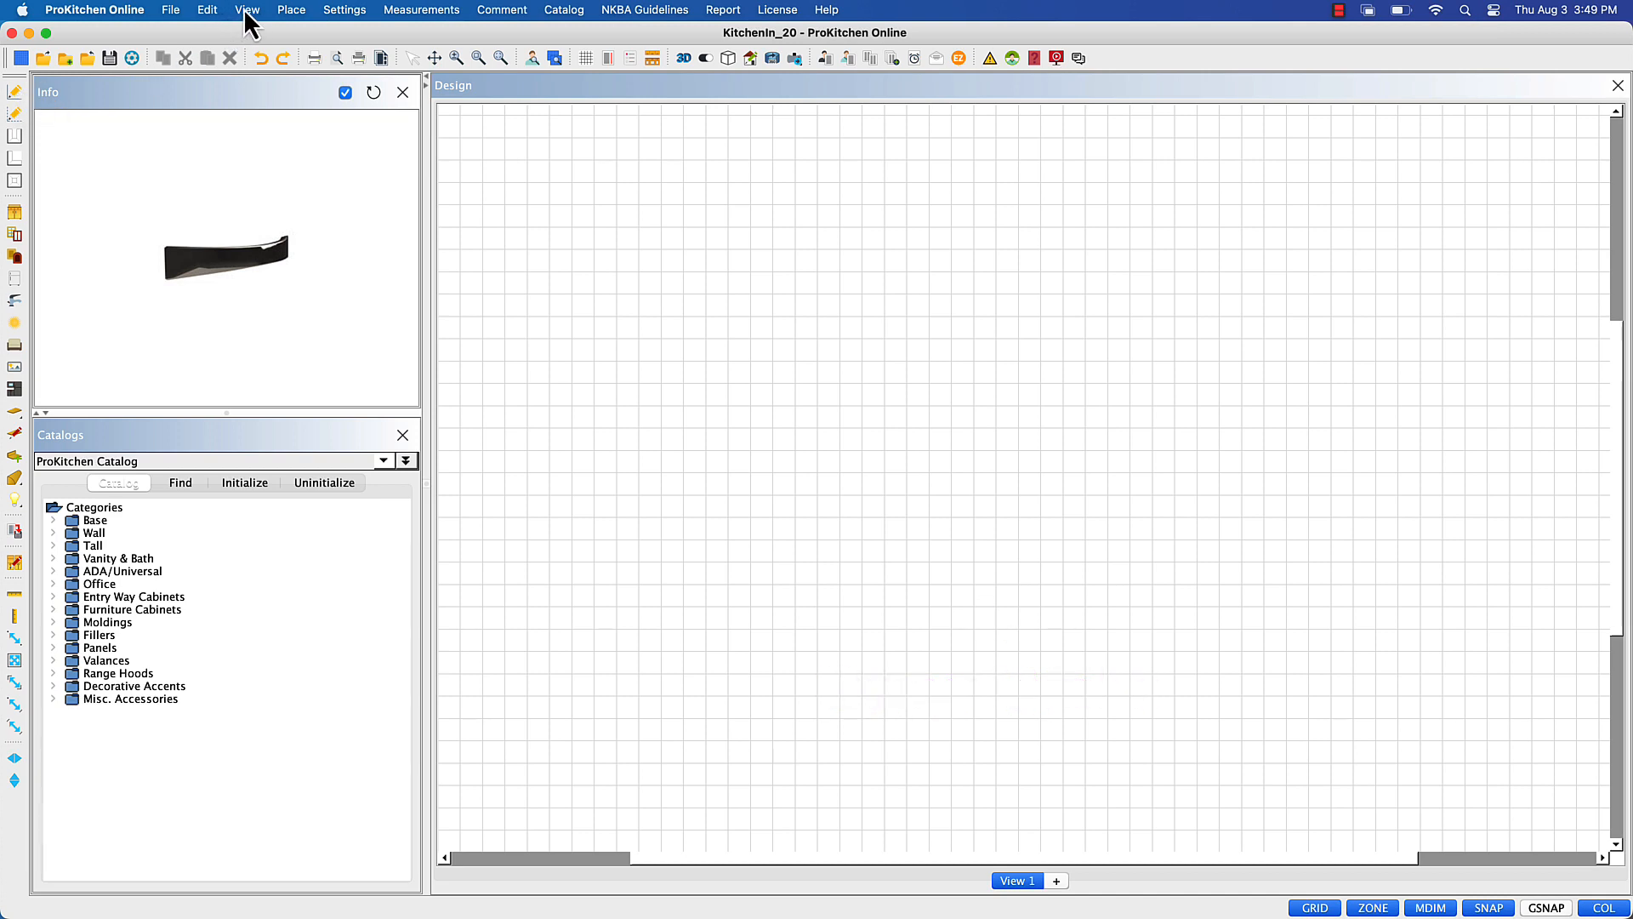
- Draw a closed square room in the plan from four connected walls, each 250" long
left_click(290, 11)
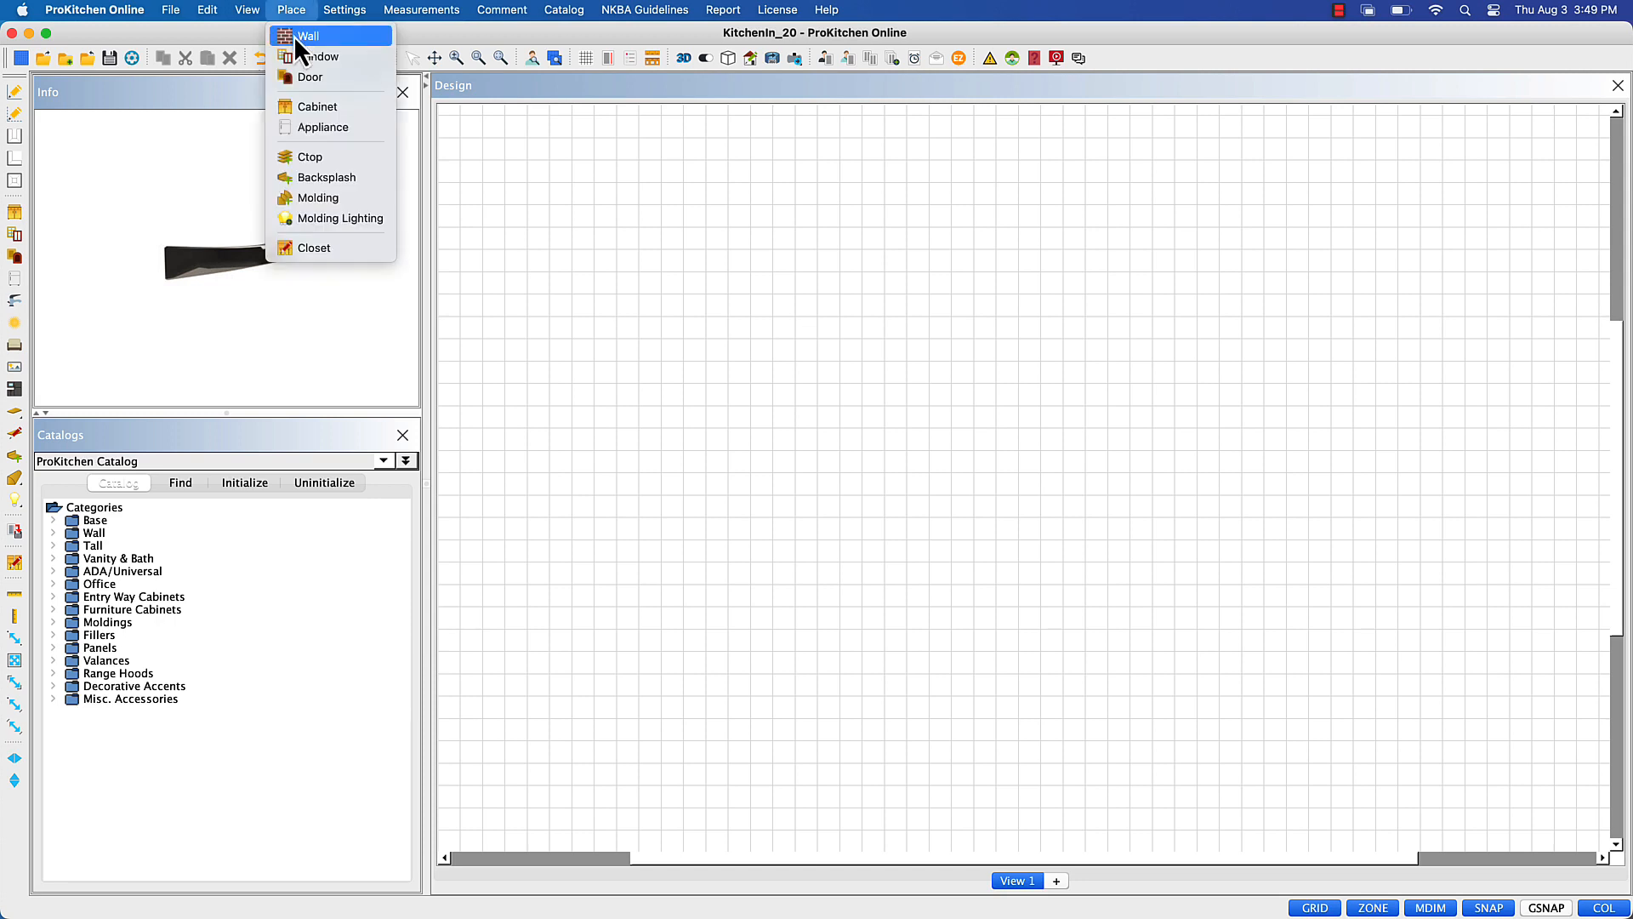
left_click(295, 40)
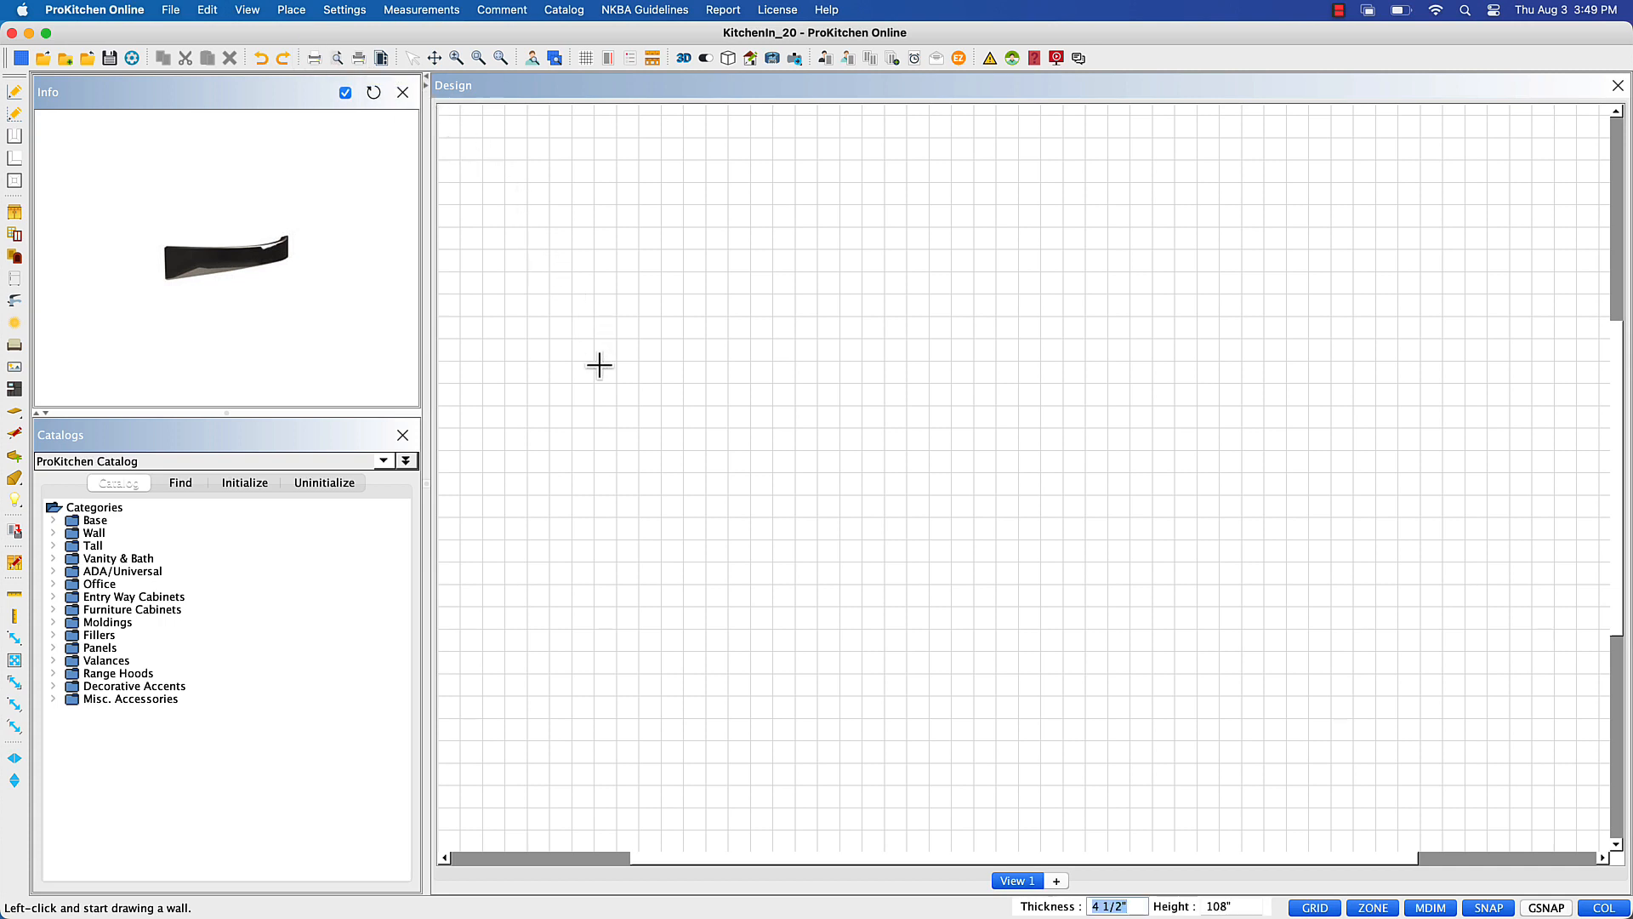
left_click(600, 746)
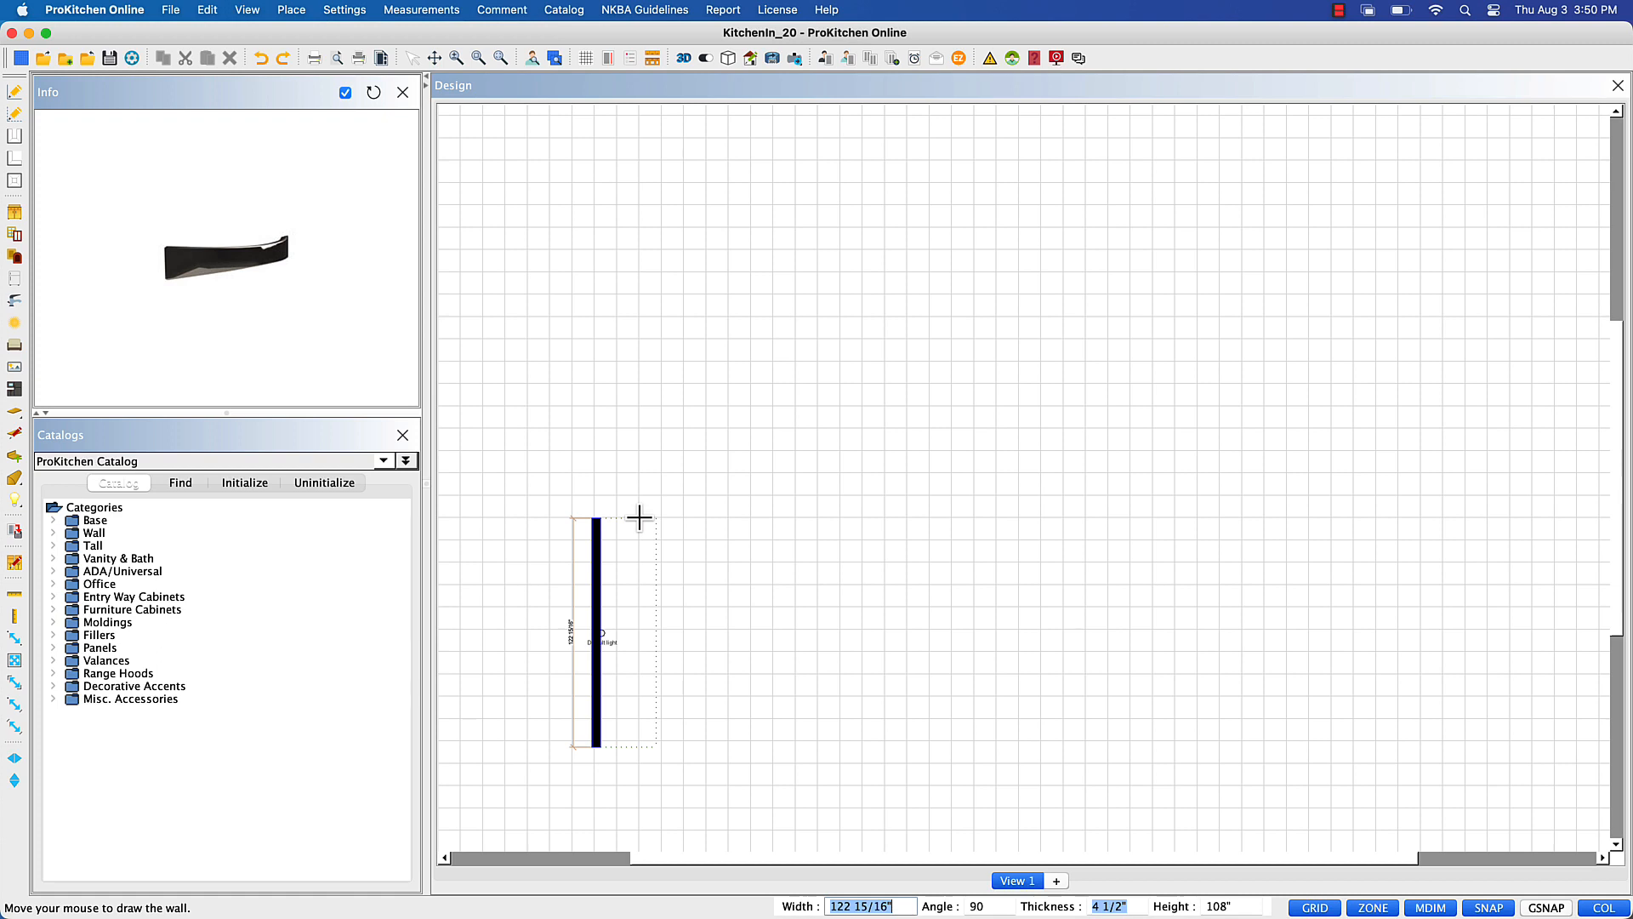
type("250")
key("Return")
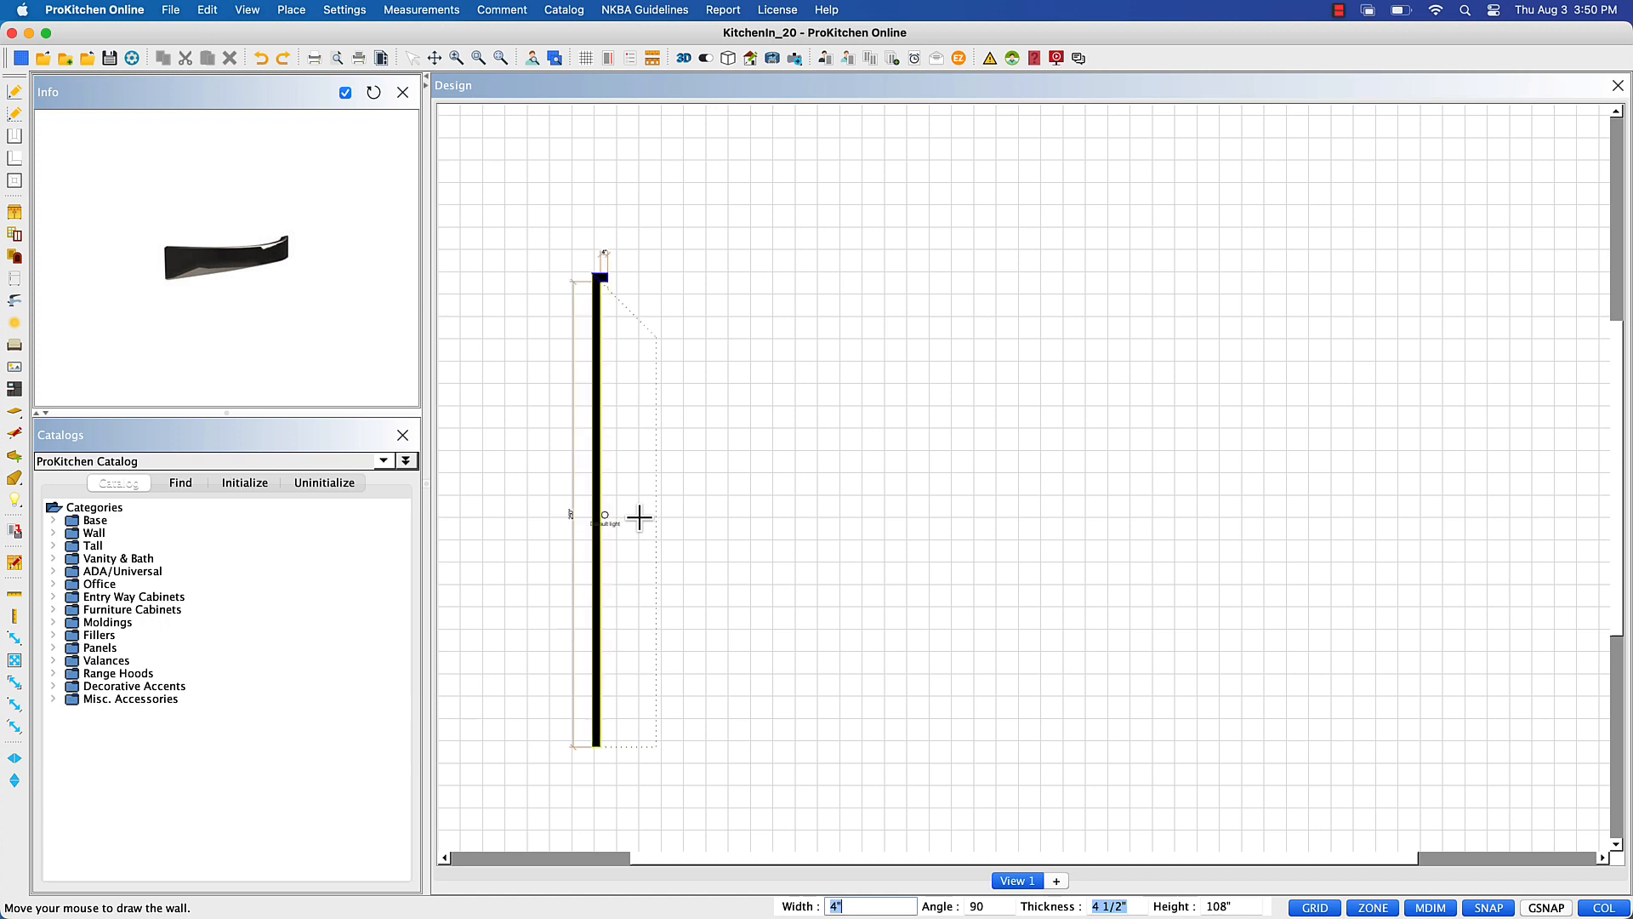
type("250")
key("Return")
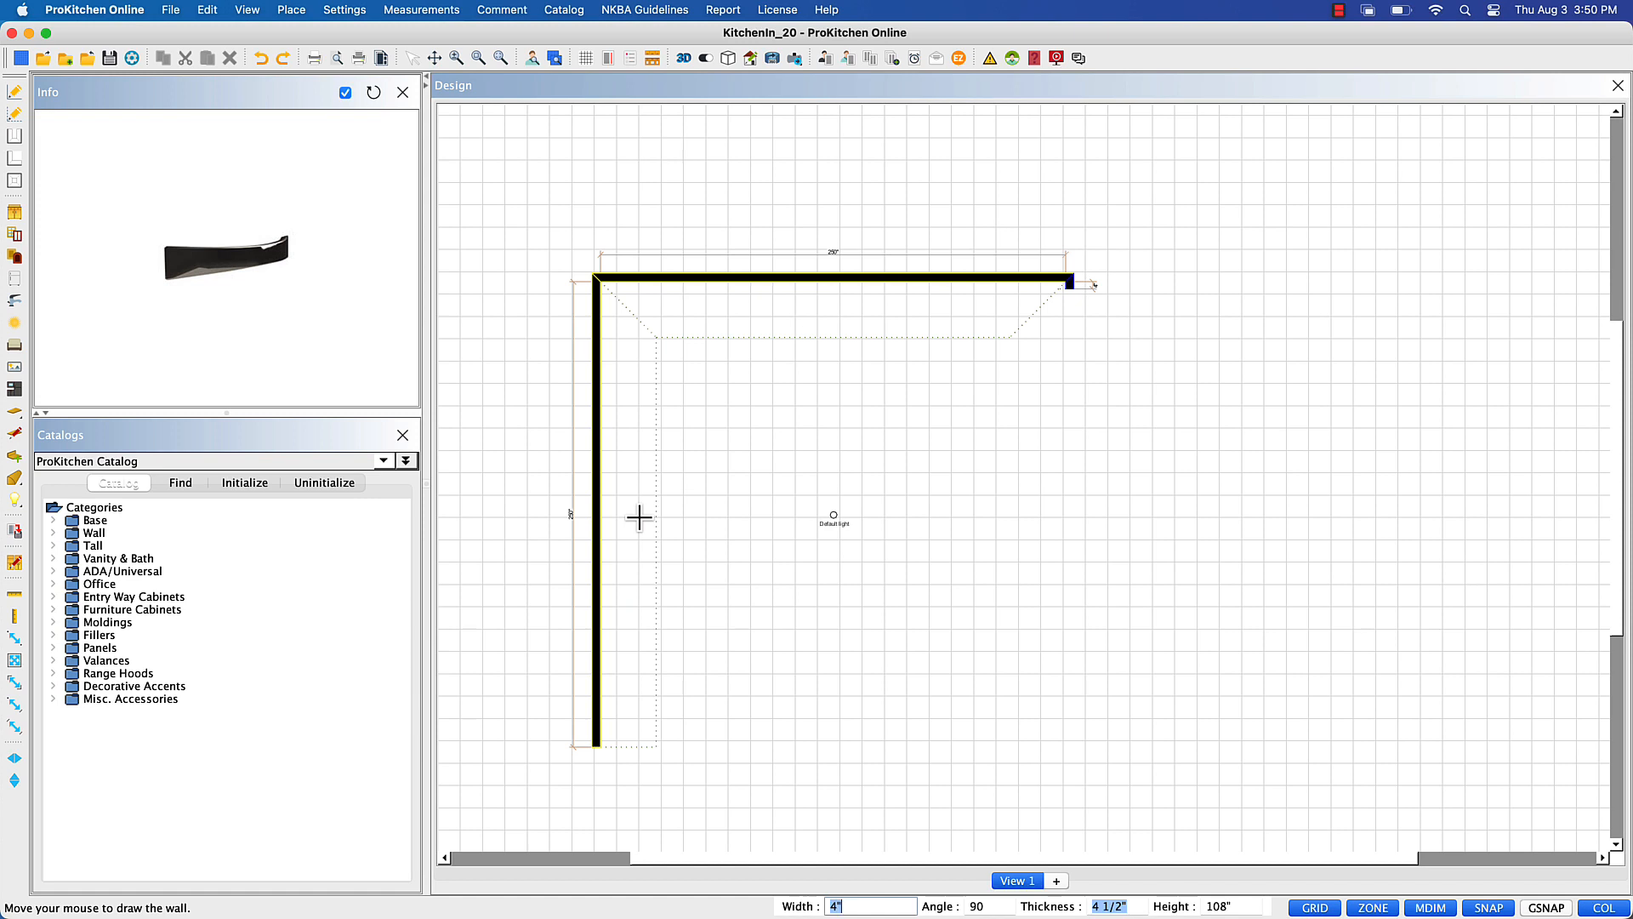
type("250")
key("Return")
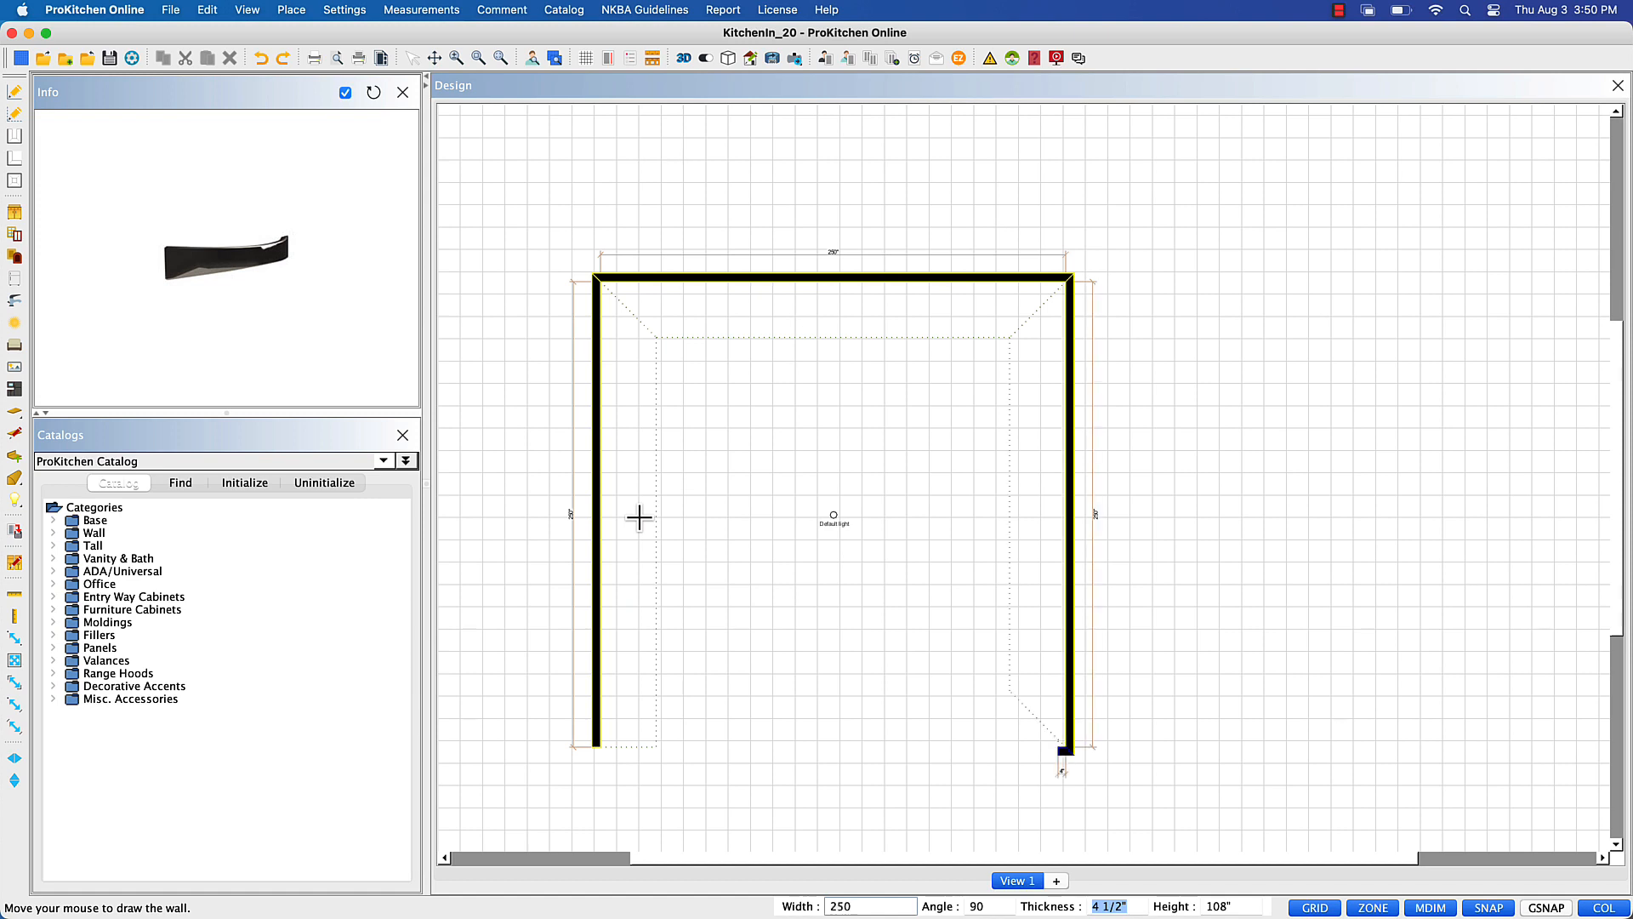
type("250")
key("Return")
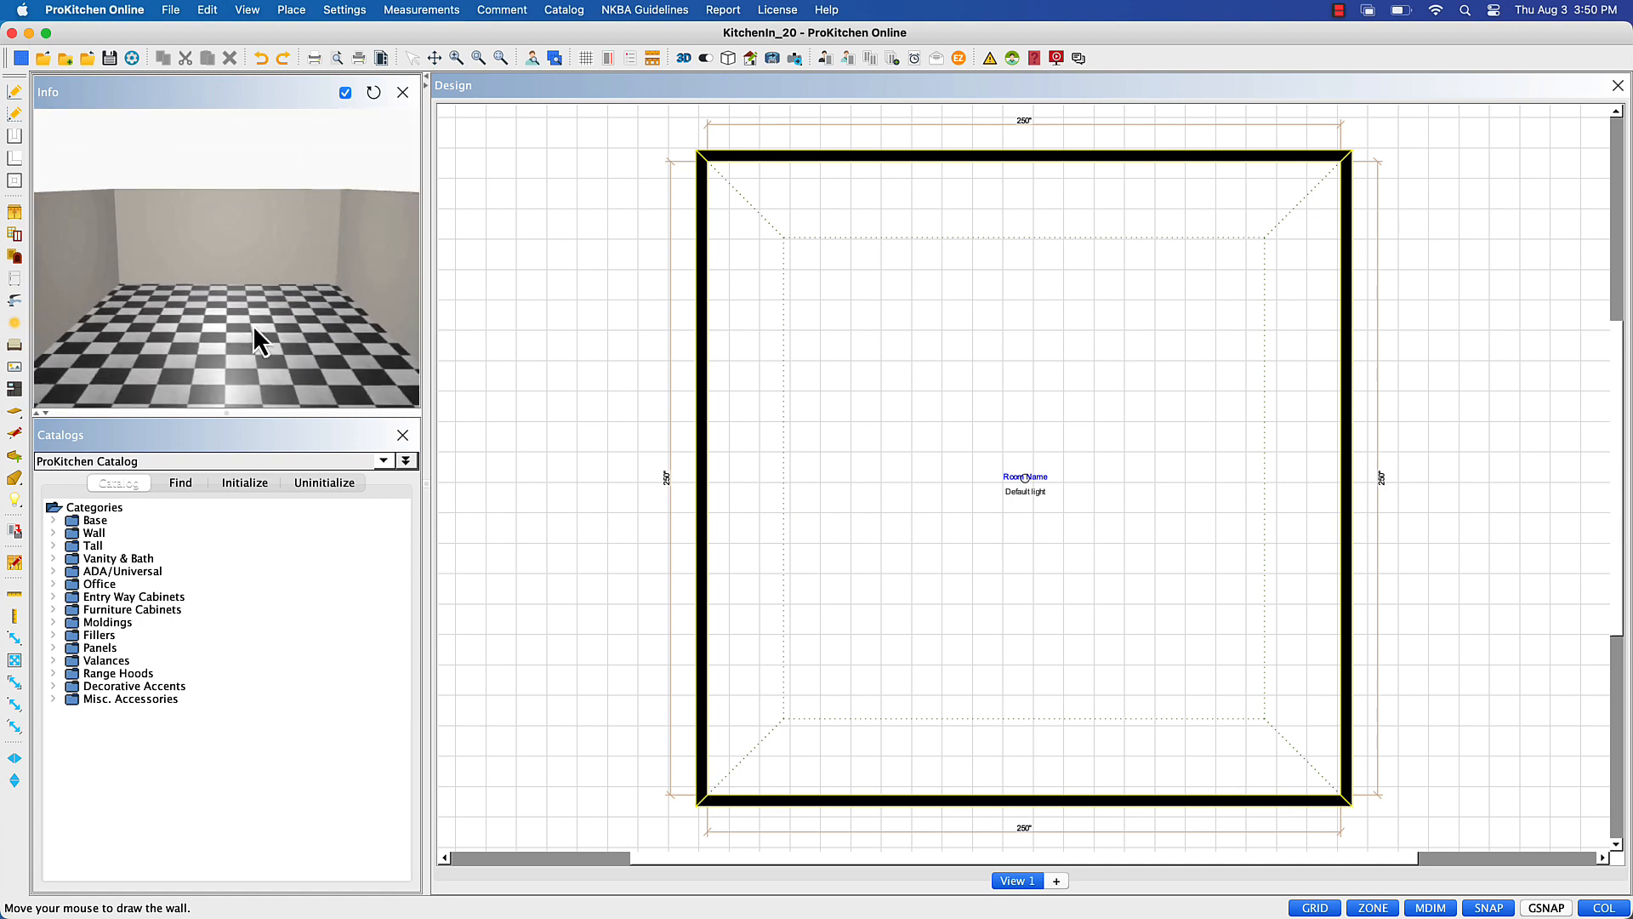
- Save the design in the cloud under the name KitchenIn_20
left_click_drag(252, 326, 254, 242)
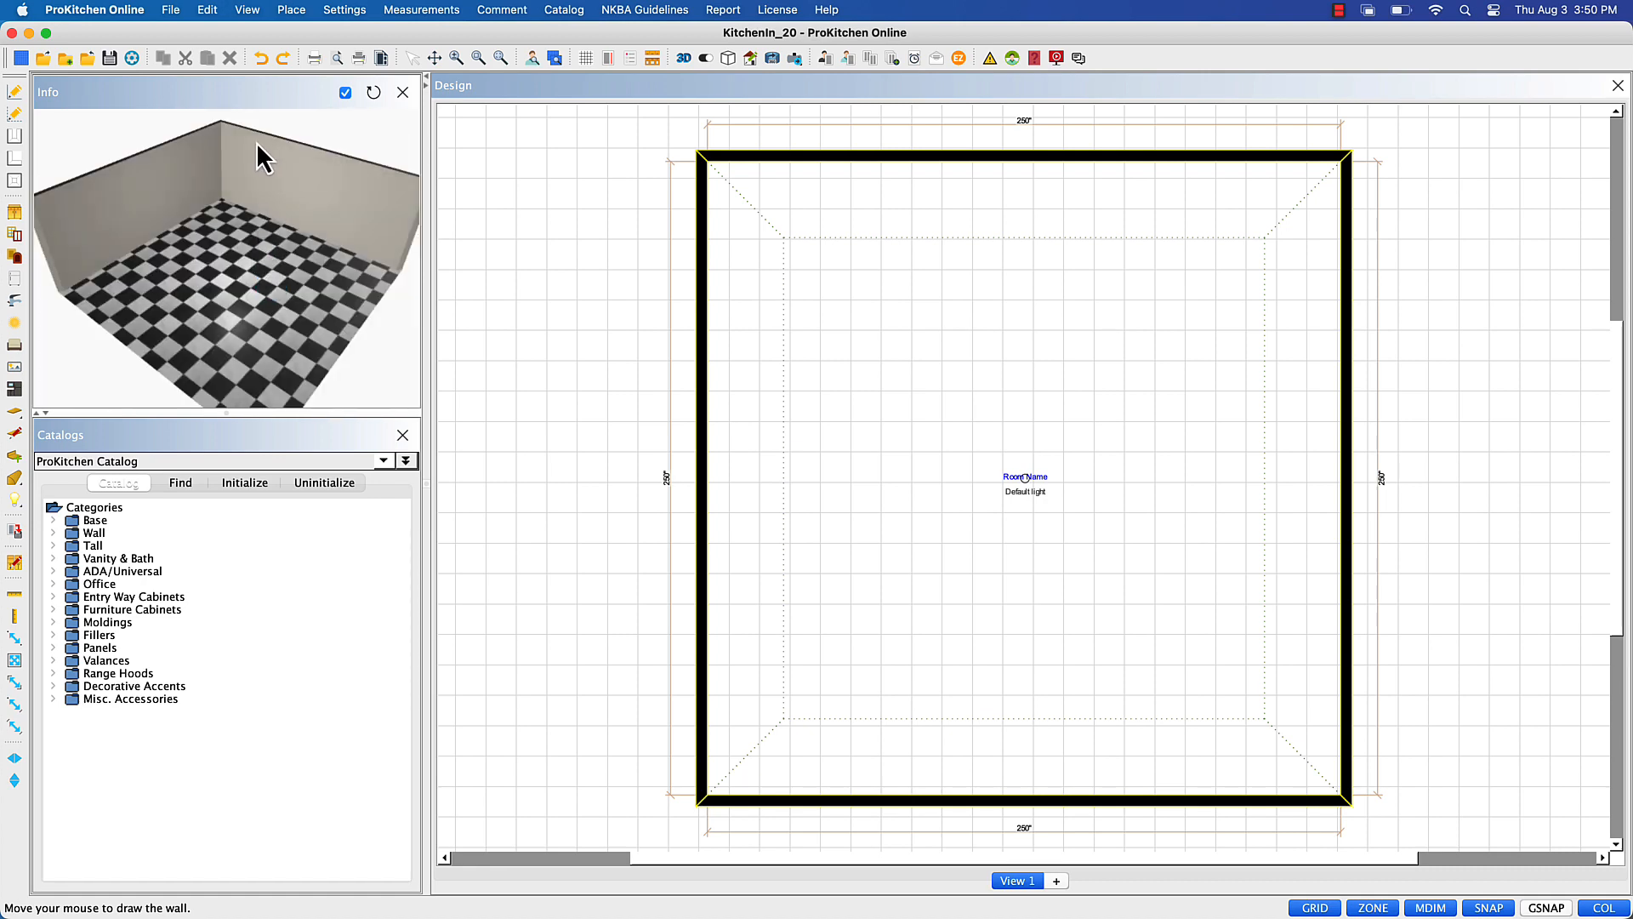
left_click(114, 60)
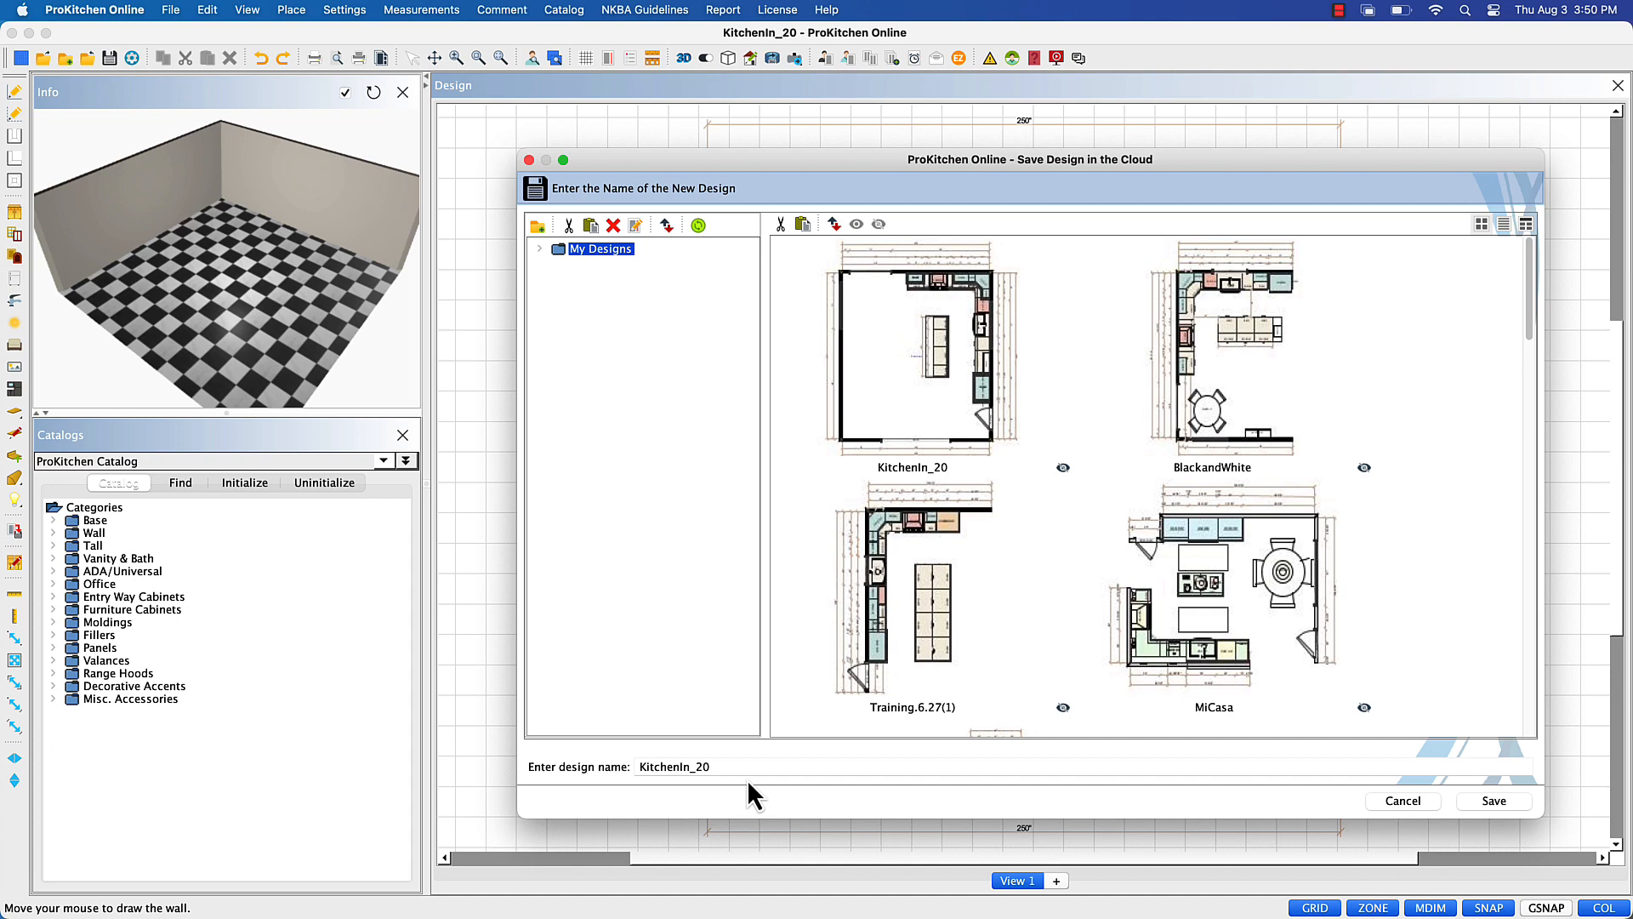
left_click(1492, 801)
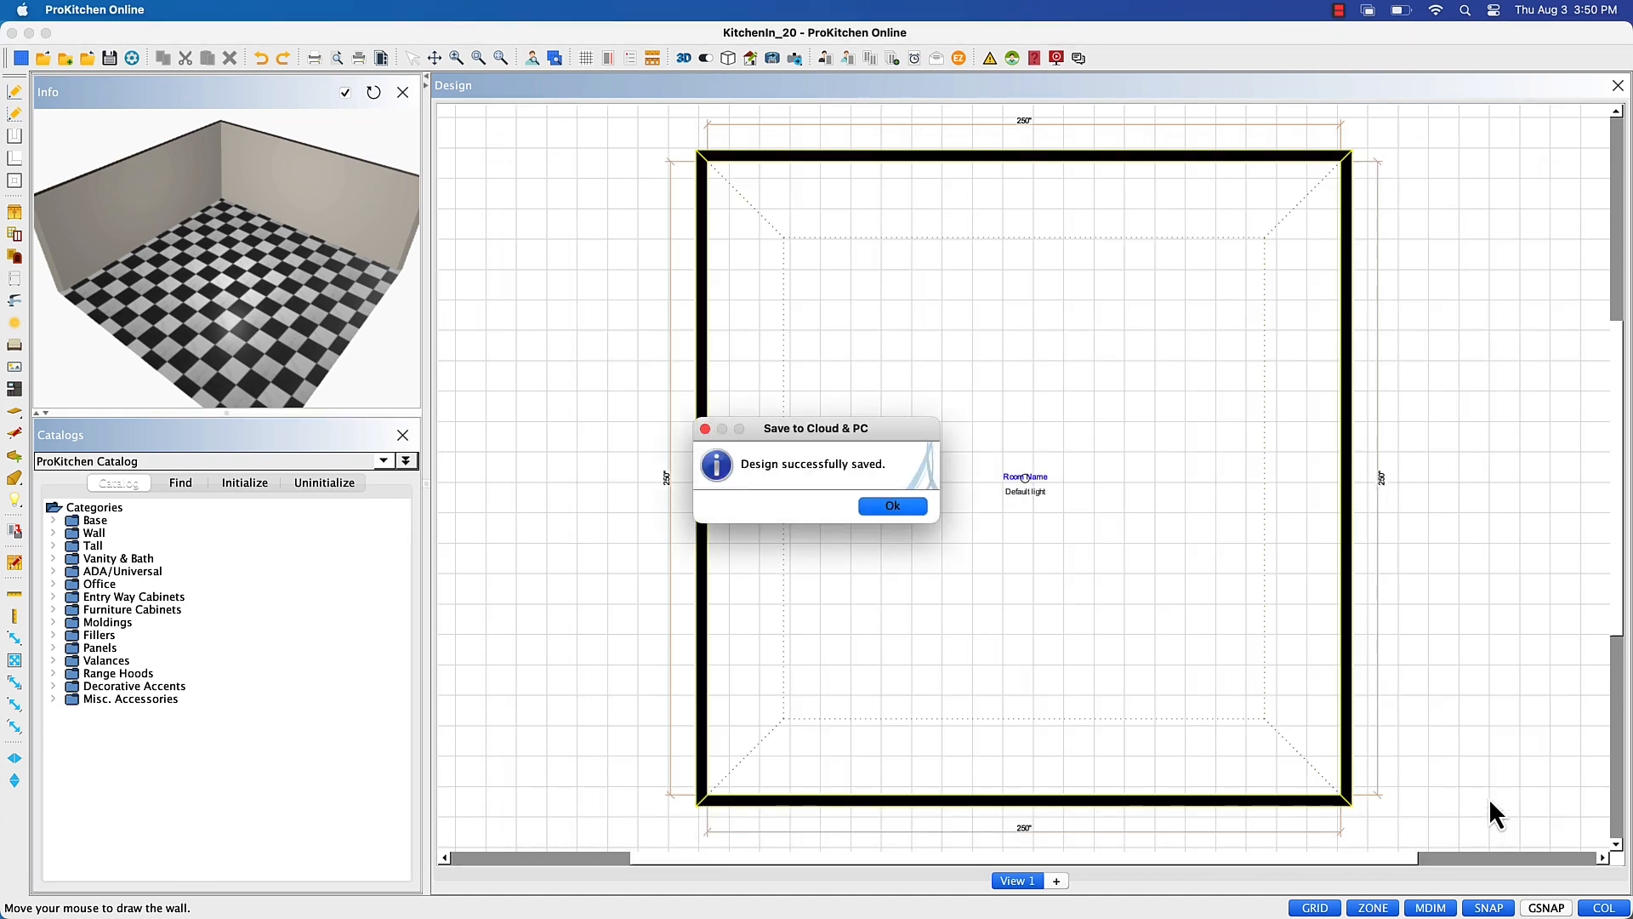
left_click(909, 506)
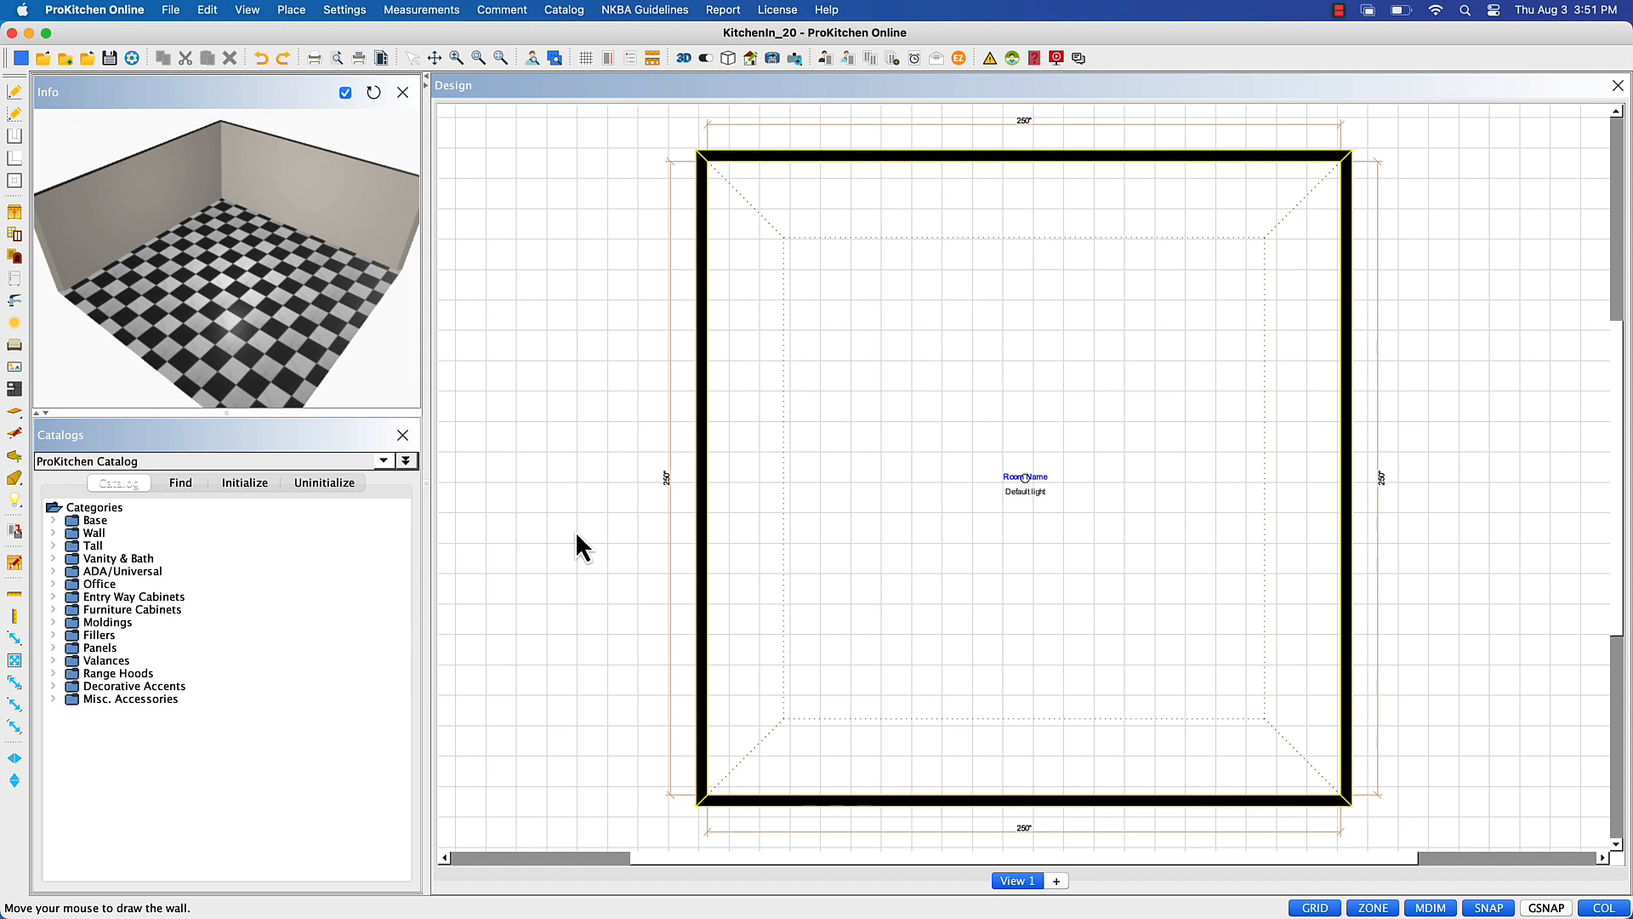
- Select the WP48-W 48" H Picture Window (White Frame) from the architectural elements for placement
left_click(15, 277)
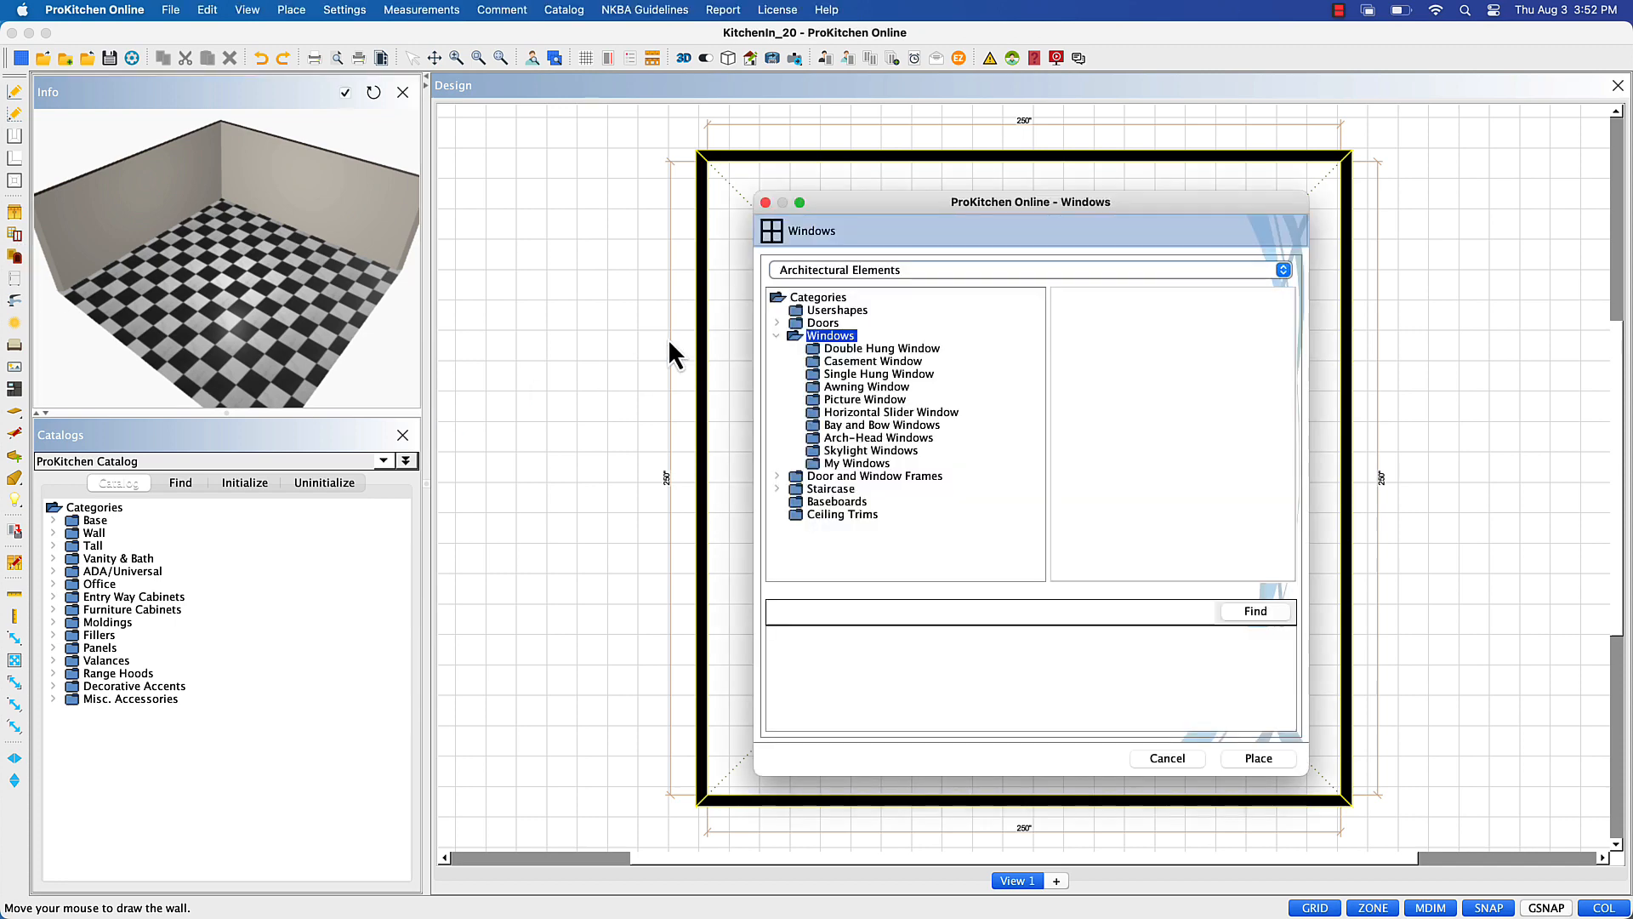
left_click(813, 400)
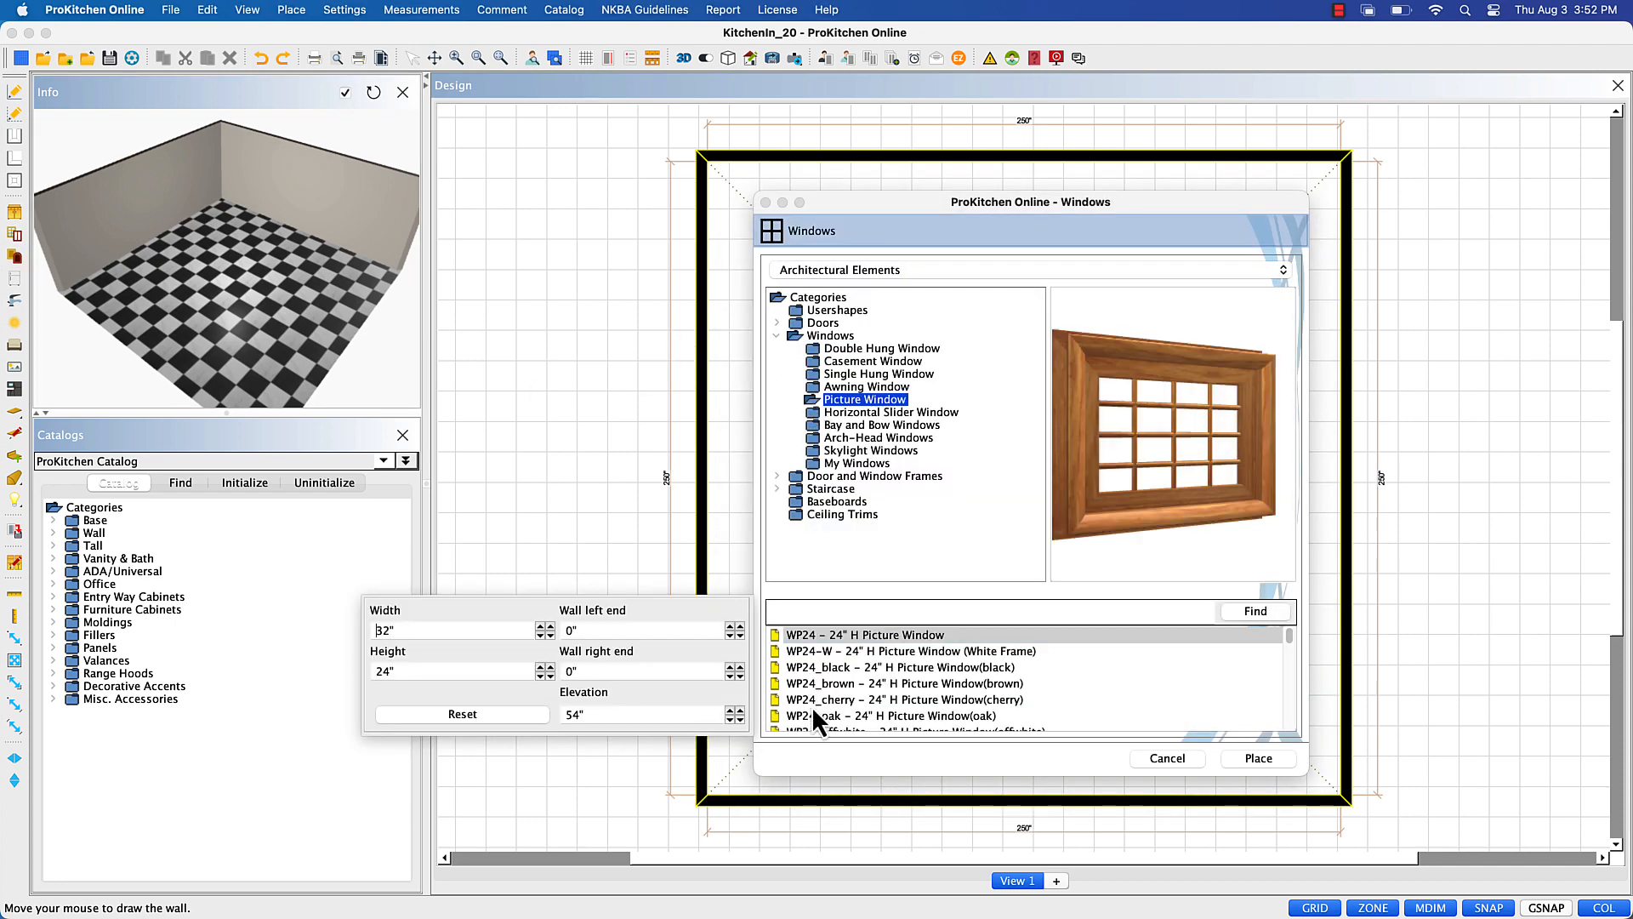
scroll(812, 704, "down", 5)
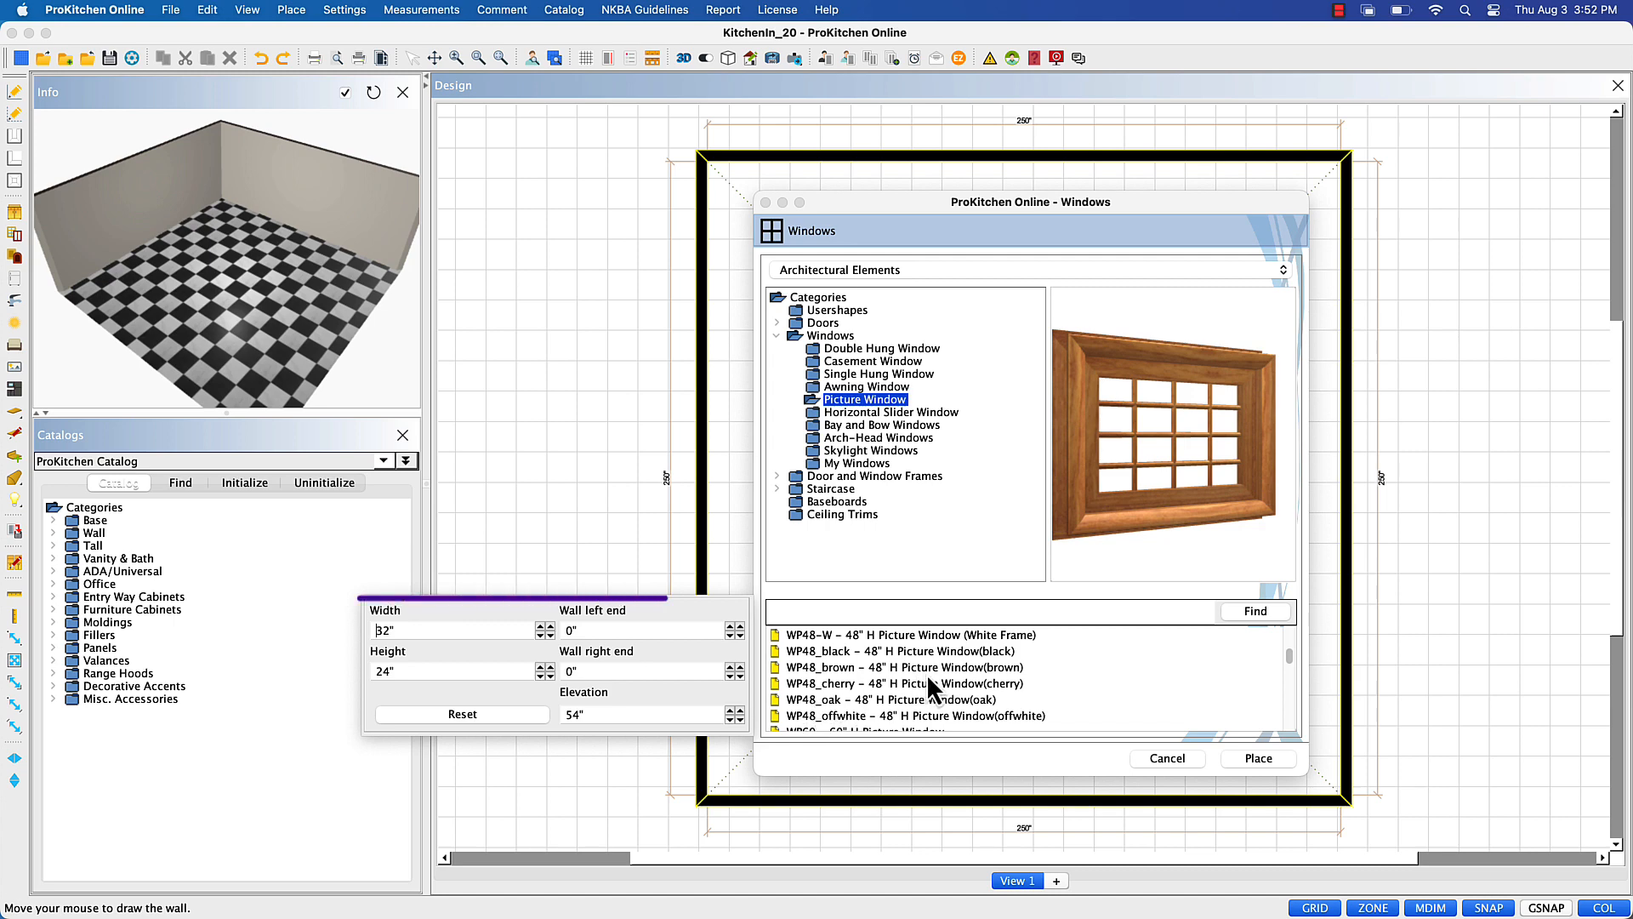
left_click(943, 641)
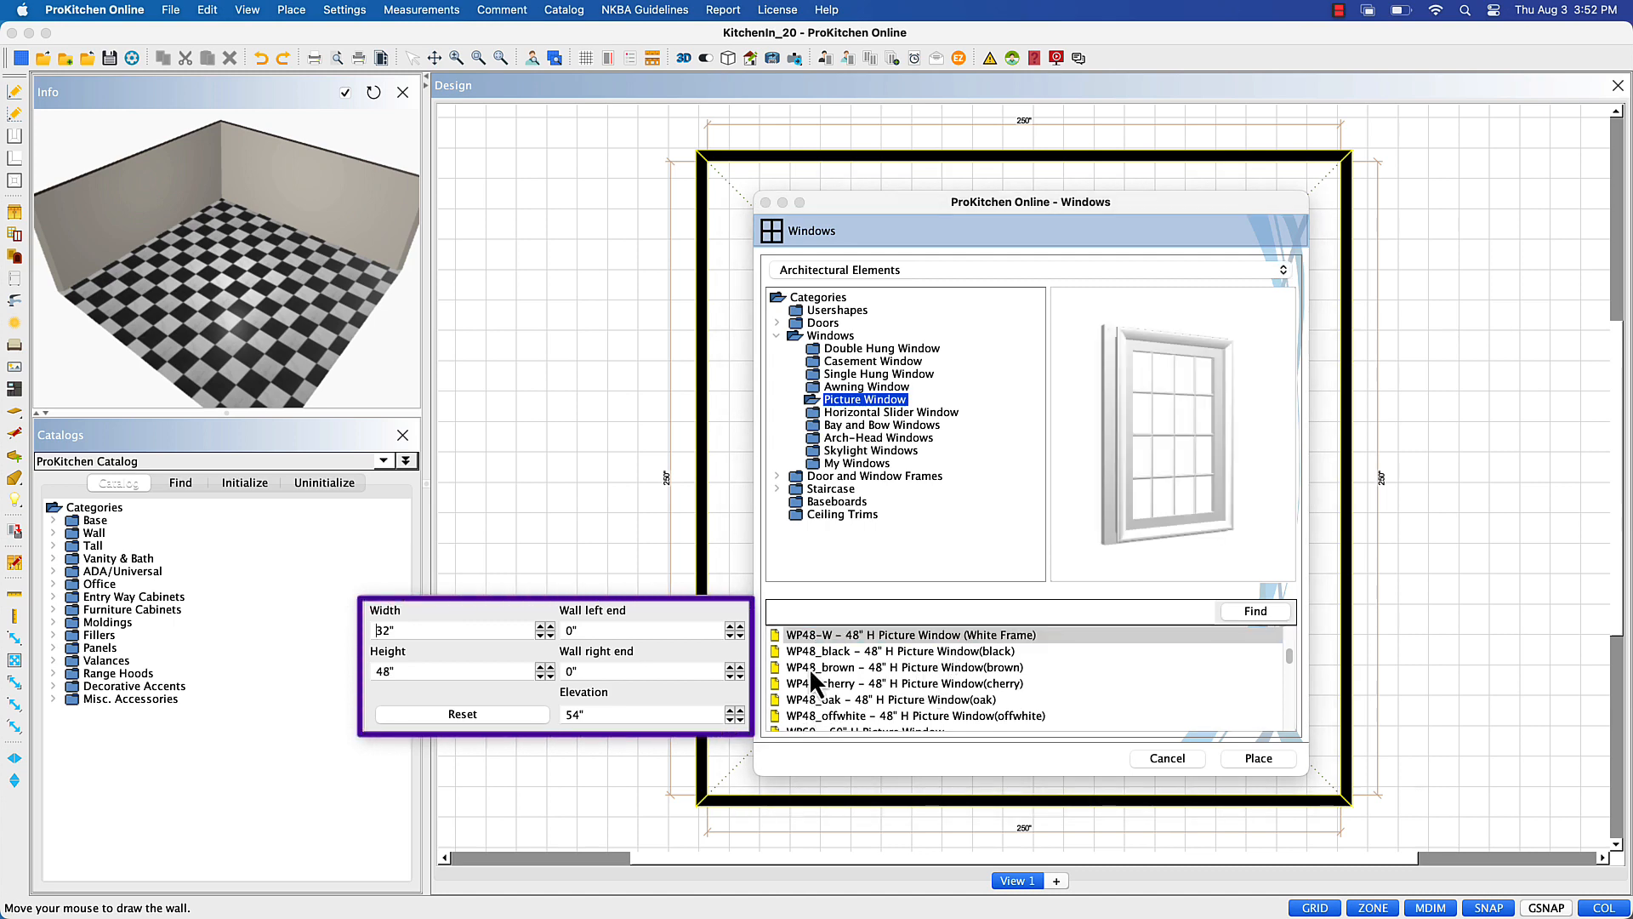
- Set the picture window's width to 72" and its height to 60"
key("BackSpace")
key("BackSpace")
key("BackSpace")
type("72")
left_click(409, 669)
key("BackSpace")
key("BackSpace")
key("BackSpace")
type("60")
- Give the window an elevation of 30" and a wall left end distance of 12", and place it on the room's upper wall
left_click(587, 714)
type("30")
left_click(627, 629)
type("12")
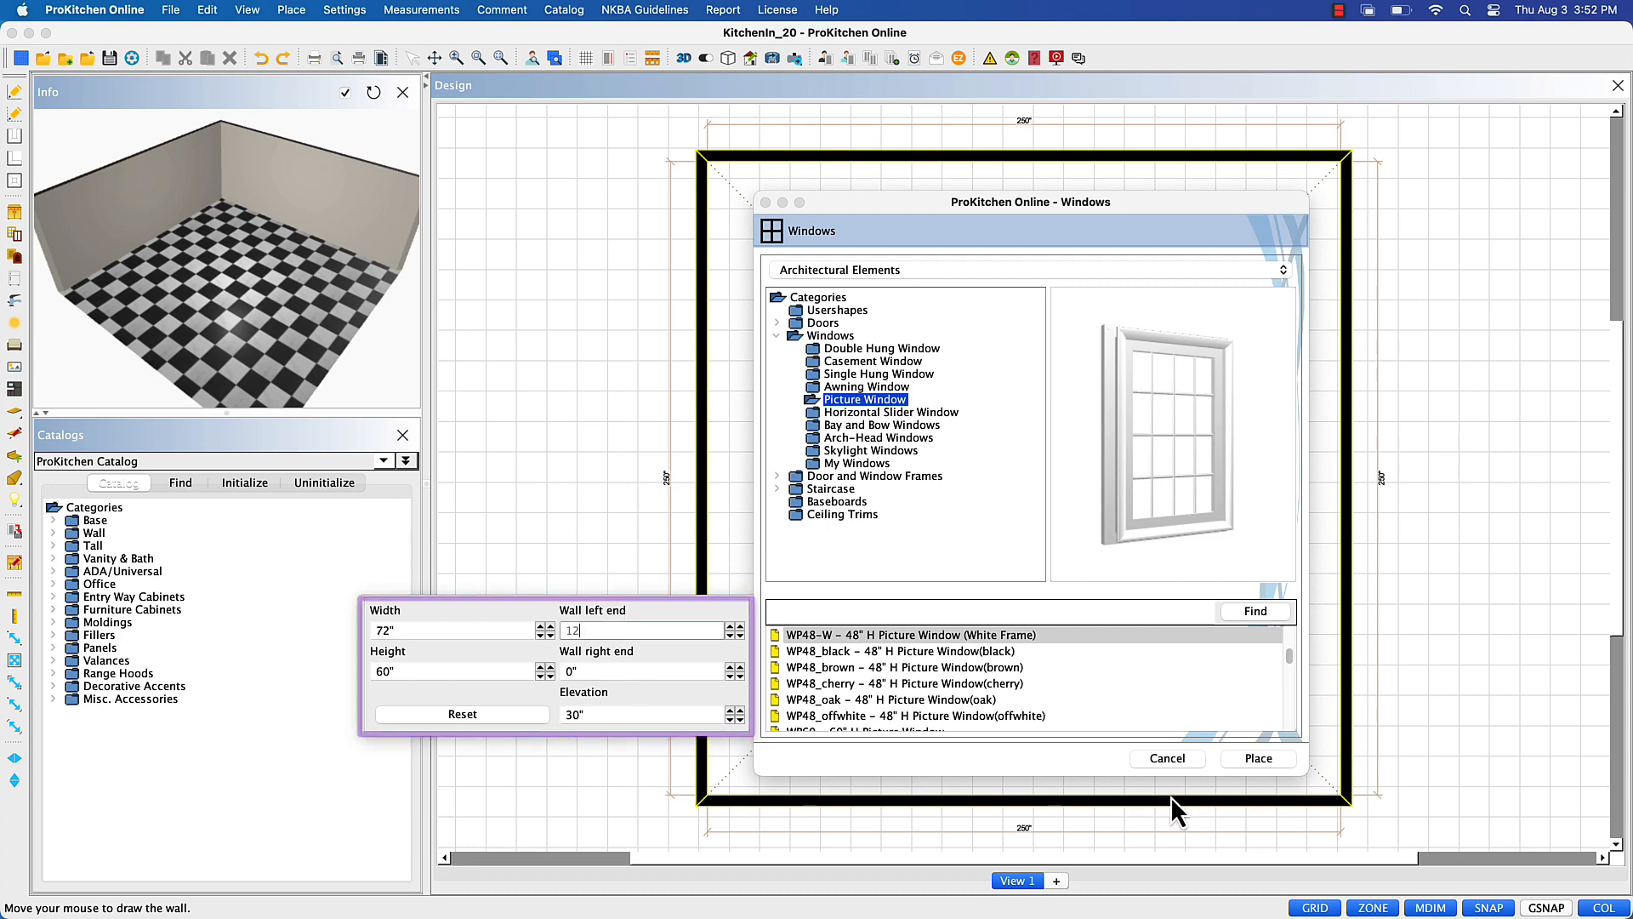
left_click(1243, 752)
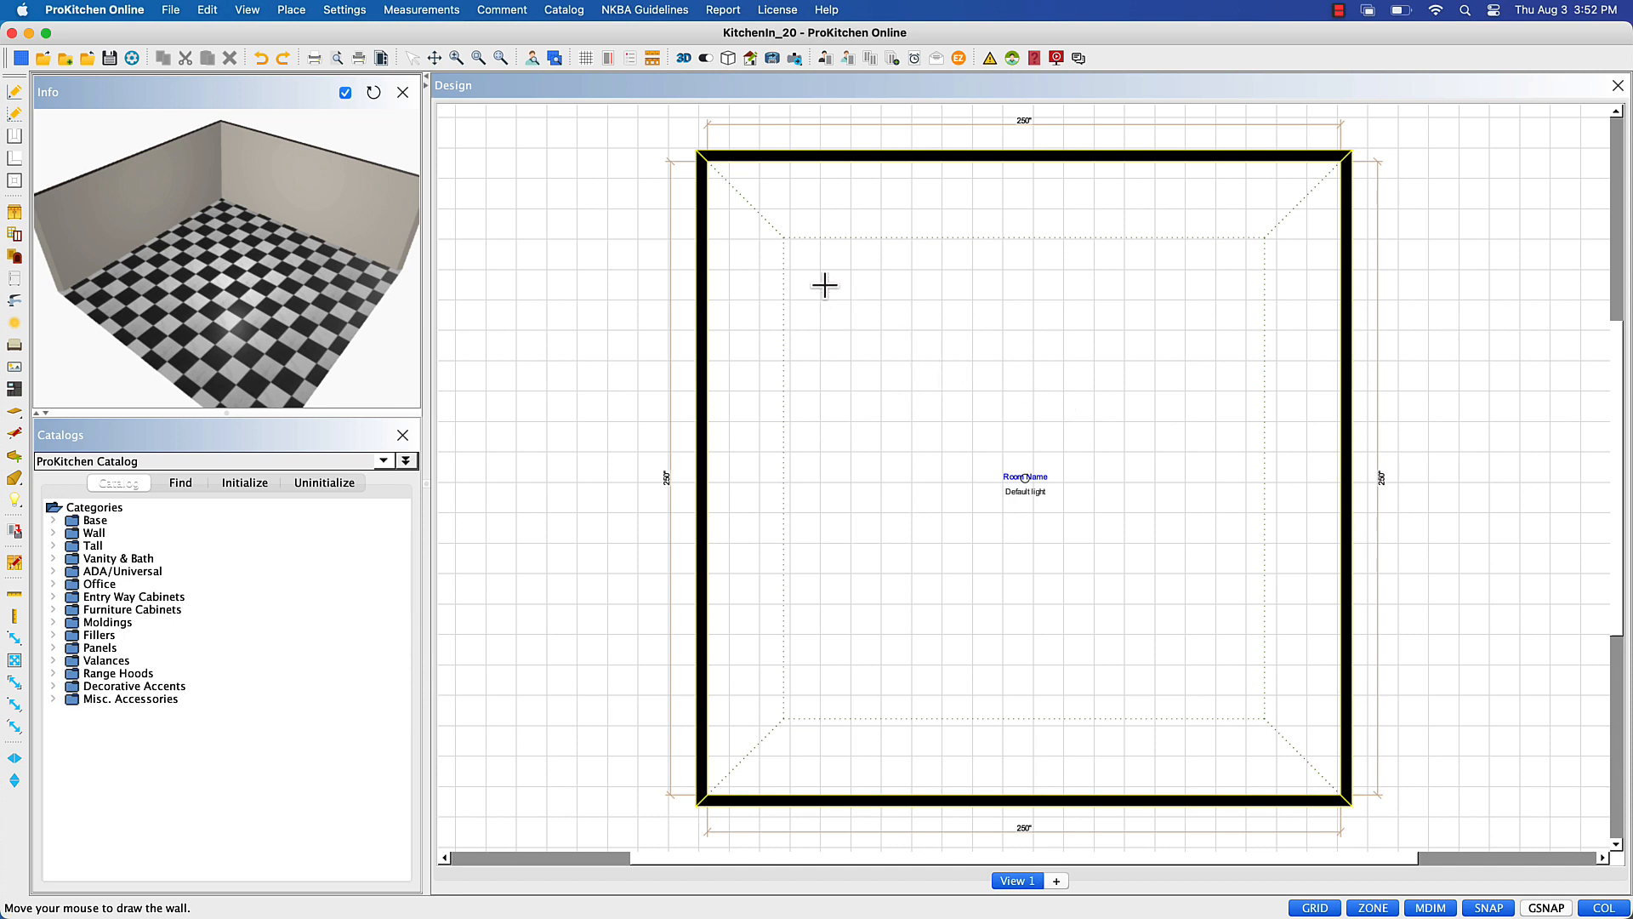
left_click(829, 159)
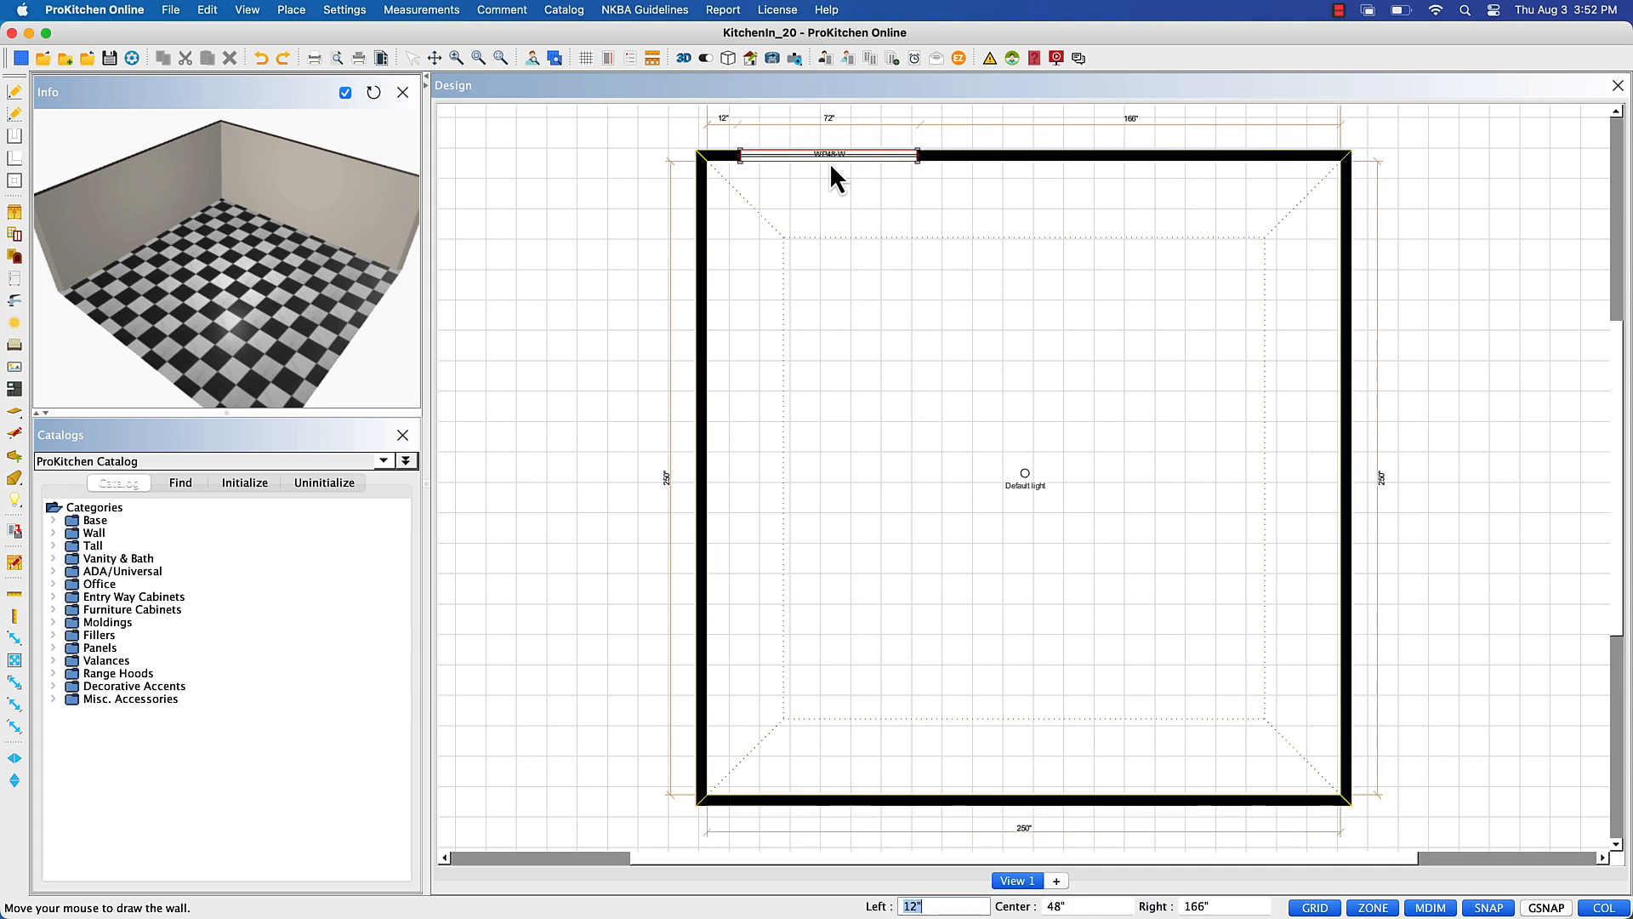
left_click(829, 161)
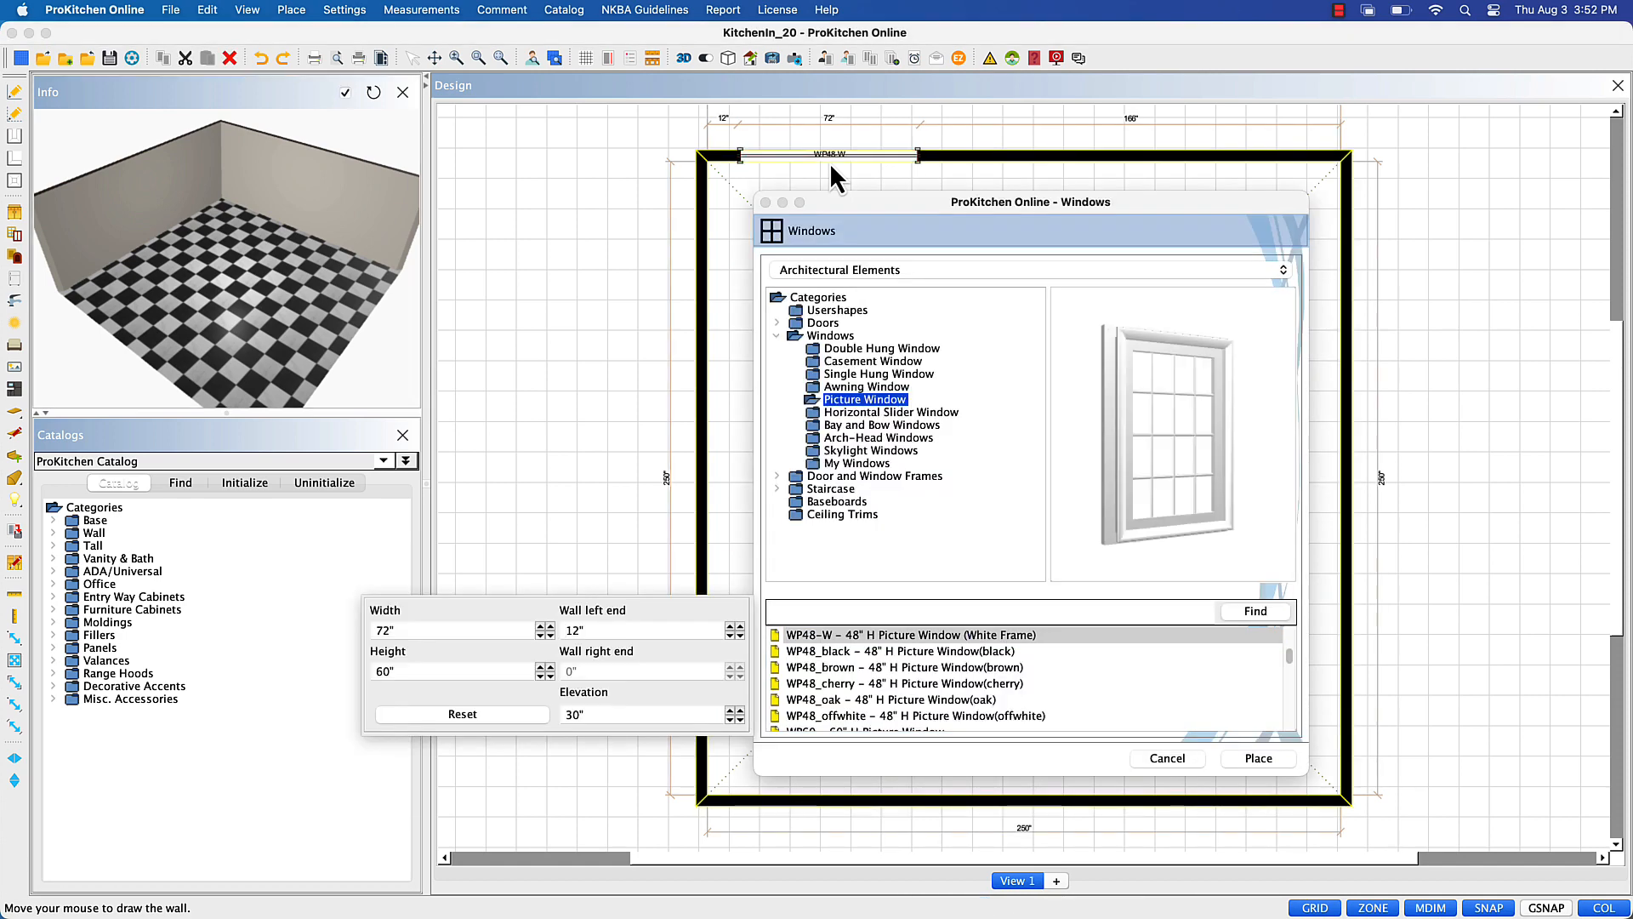
- Set the next window's height, elevation and wall left end distance to 42" each and place it on the room's right-hand wall
left_click(466, 667)
type("42")
left_click(599, 714)
type("42")
left_click(593, 628)
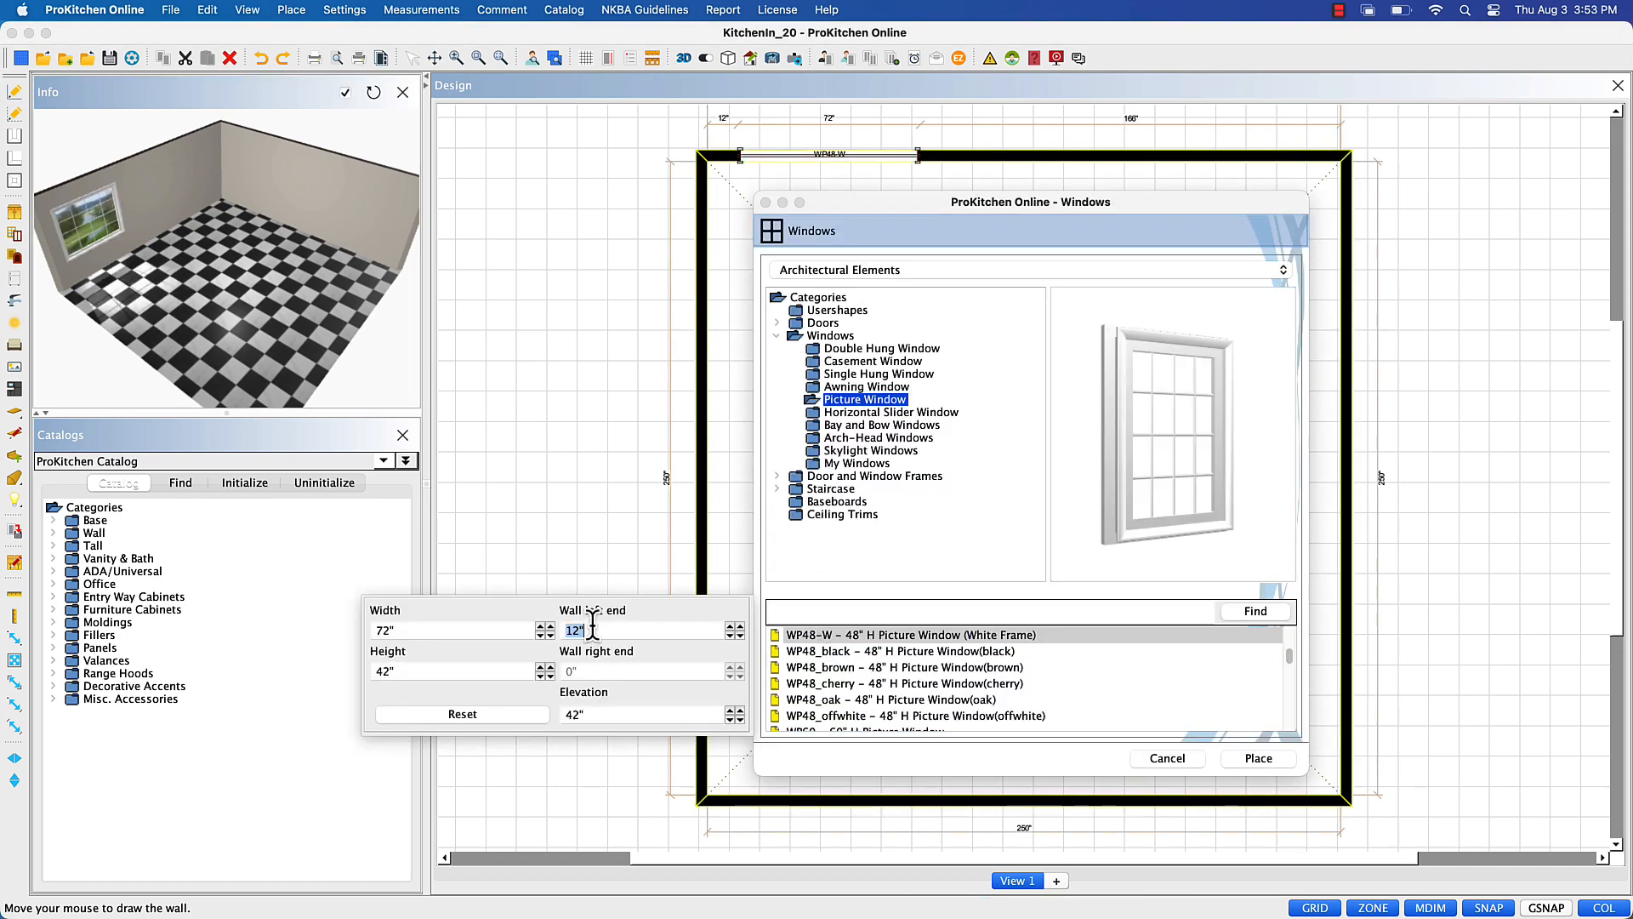
type("12")
left_click(1166, 758)
left_click(1347, 325)
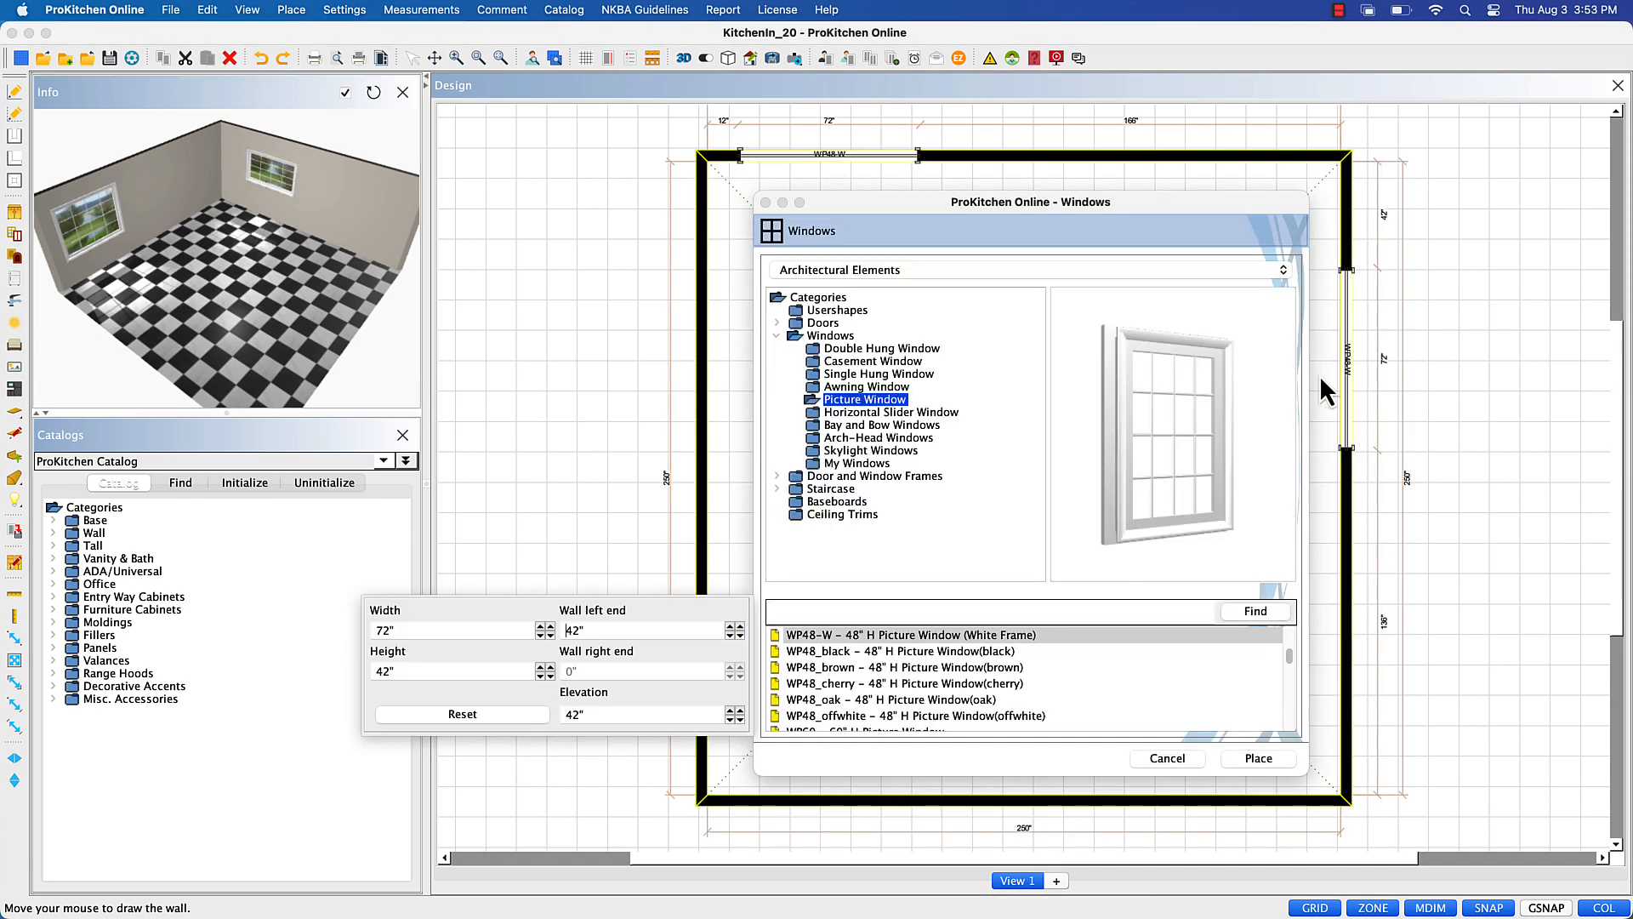
- Select the ED01-R(W) Exterior Door #01 Right (White) from the exterior entry doors for placement
left_click(827, 322)
left_click(830, 335)
left_click(833, 349)
left_click(796, 717)
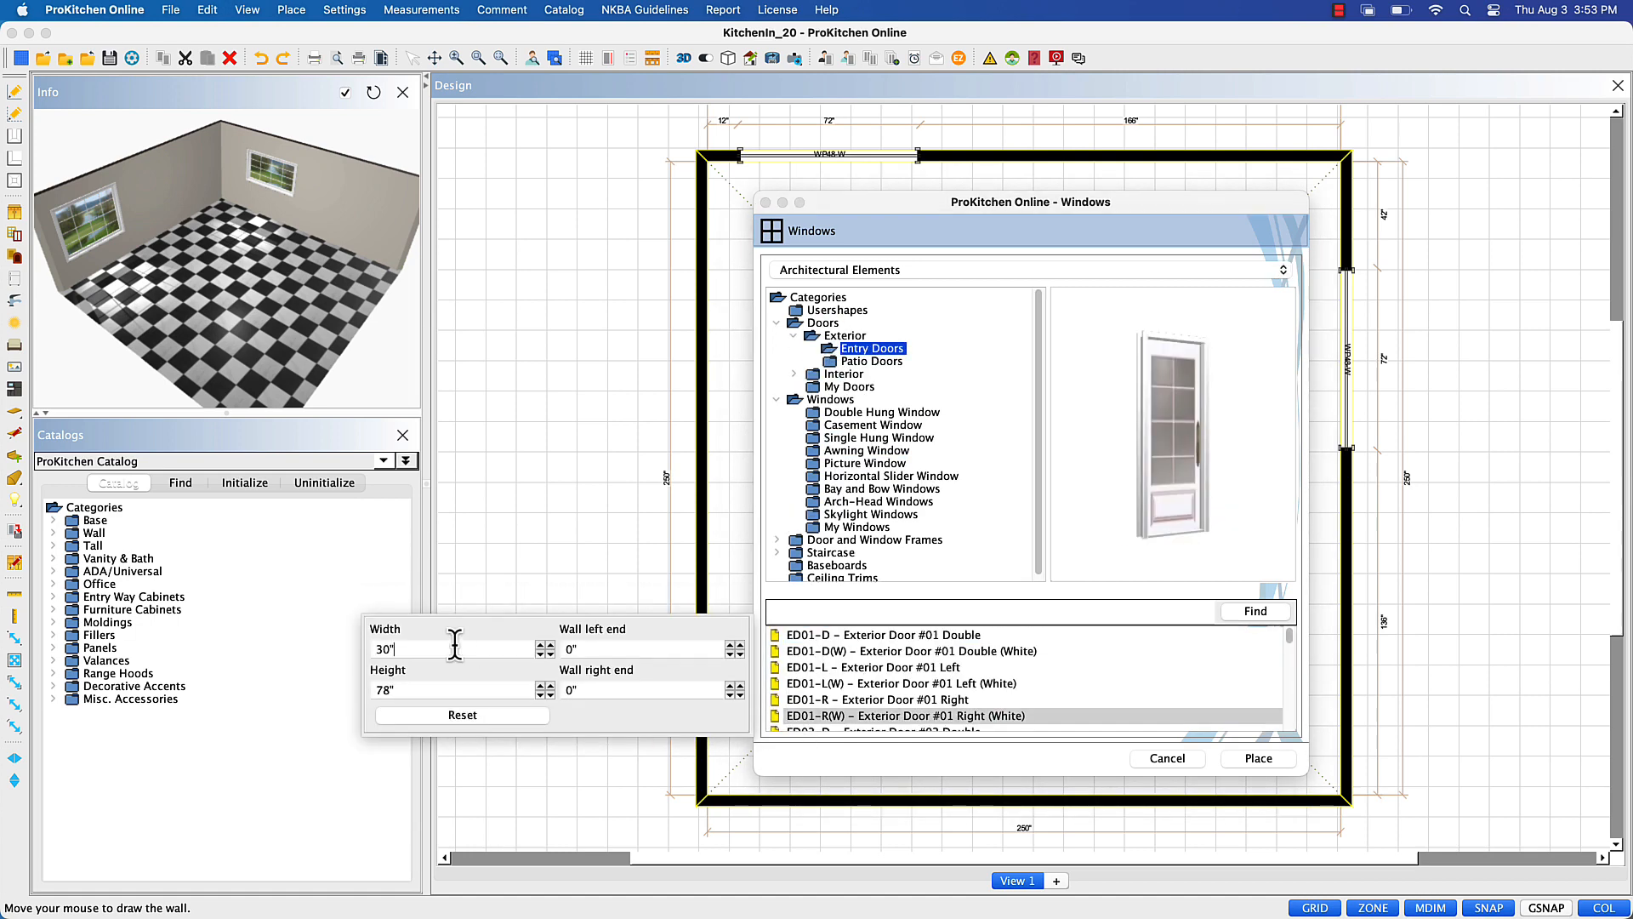
- Set the door's width to 36", height to 84" and wall right end distance to 12", and place it on the room's right-hand wall
left_click(411, 687)
type("84")
key("Return")
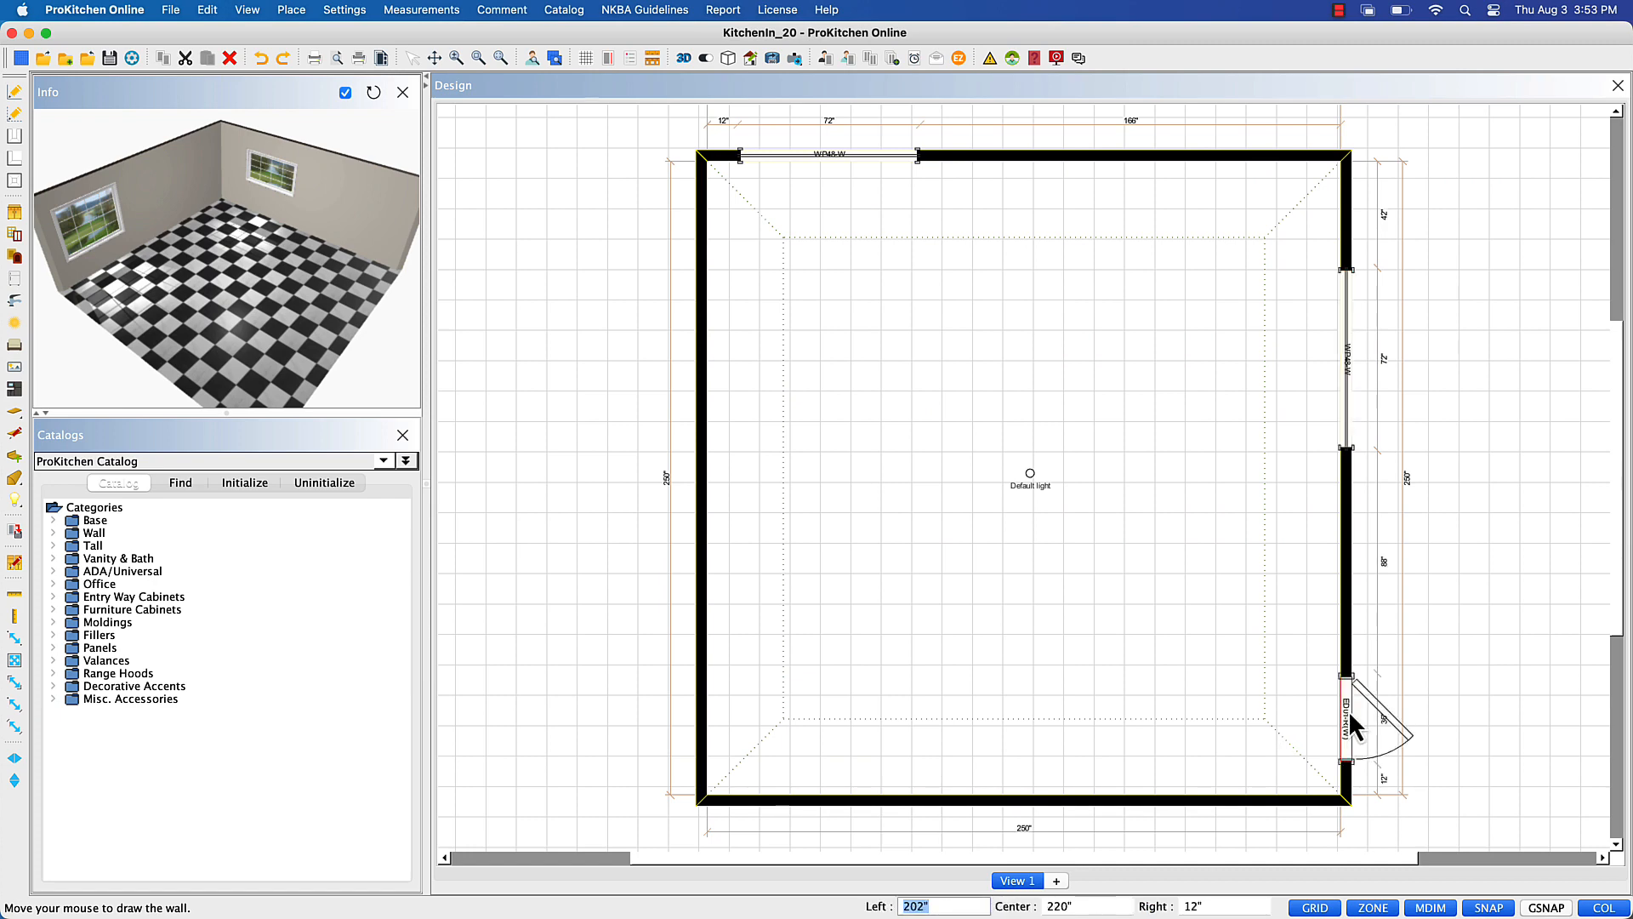
left_click(1348, 722)
left_click(1167, 757)
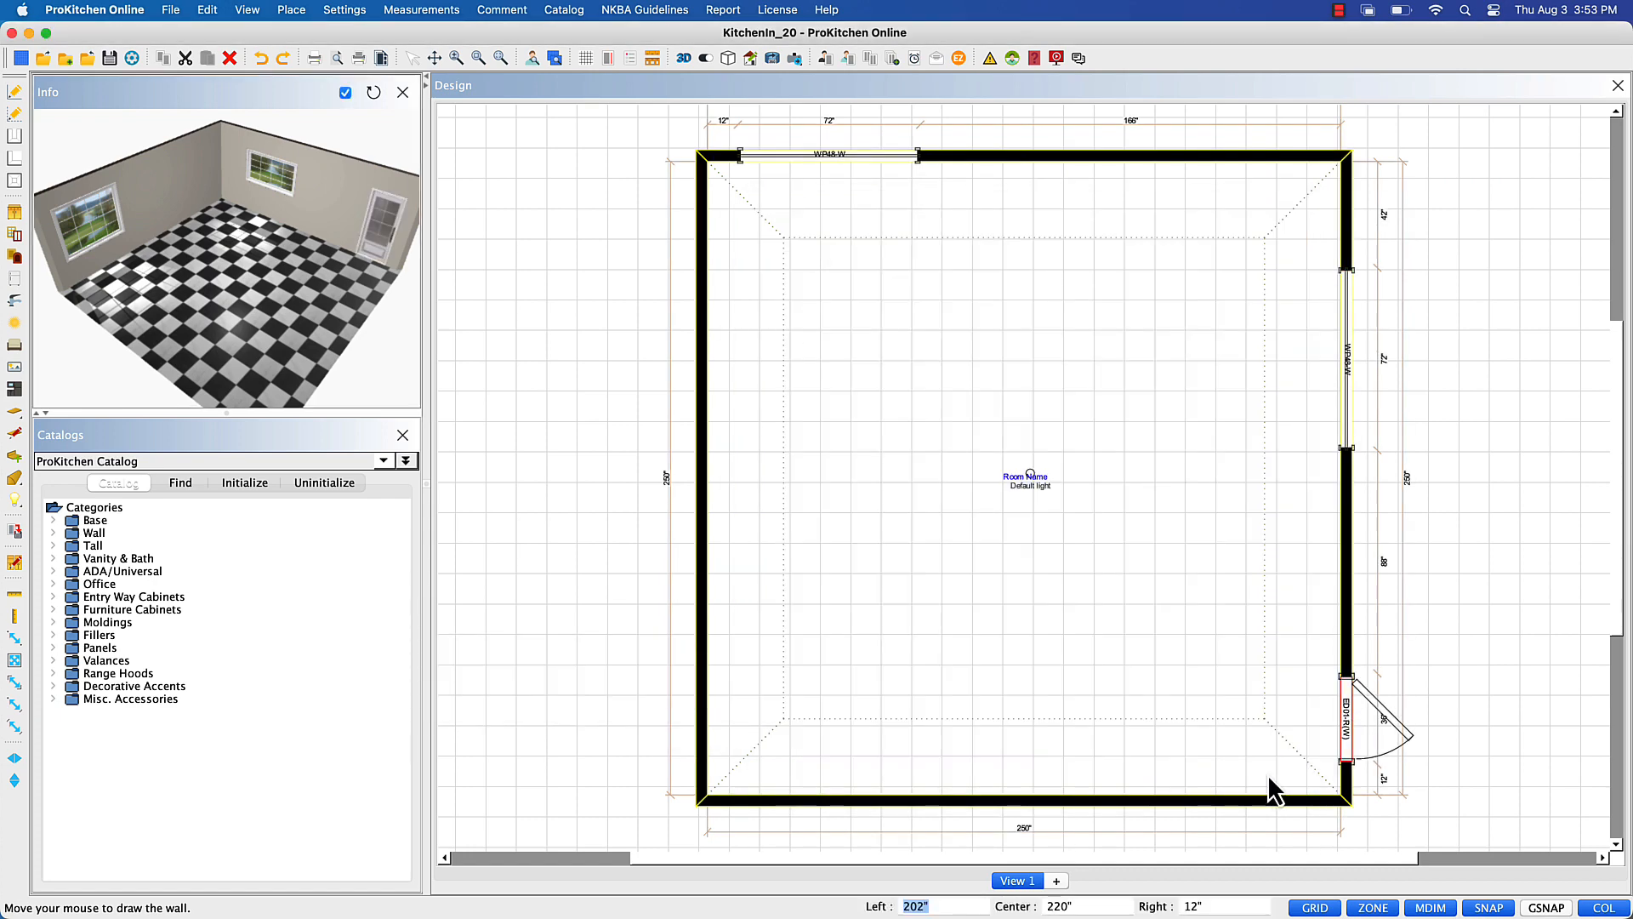
- Edit the placed door's attributes to a French type with right-hand construction and an inside opening
double_click(1353, 729)
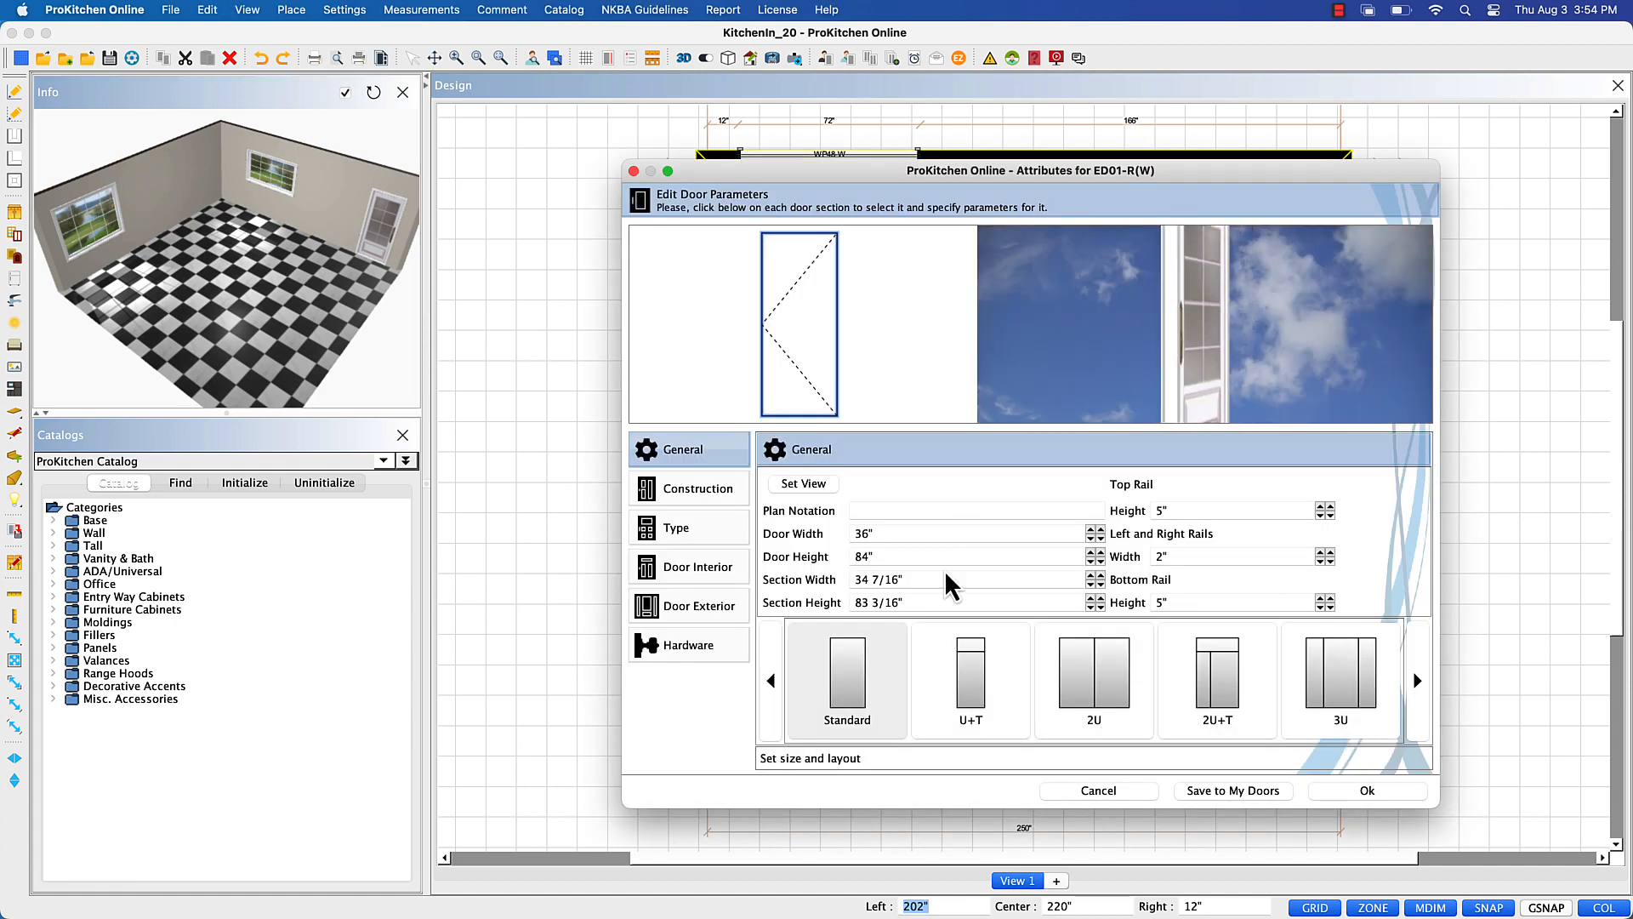
left_click(722, 538)
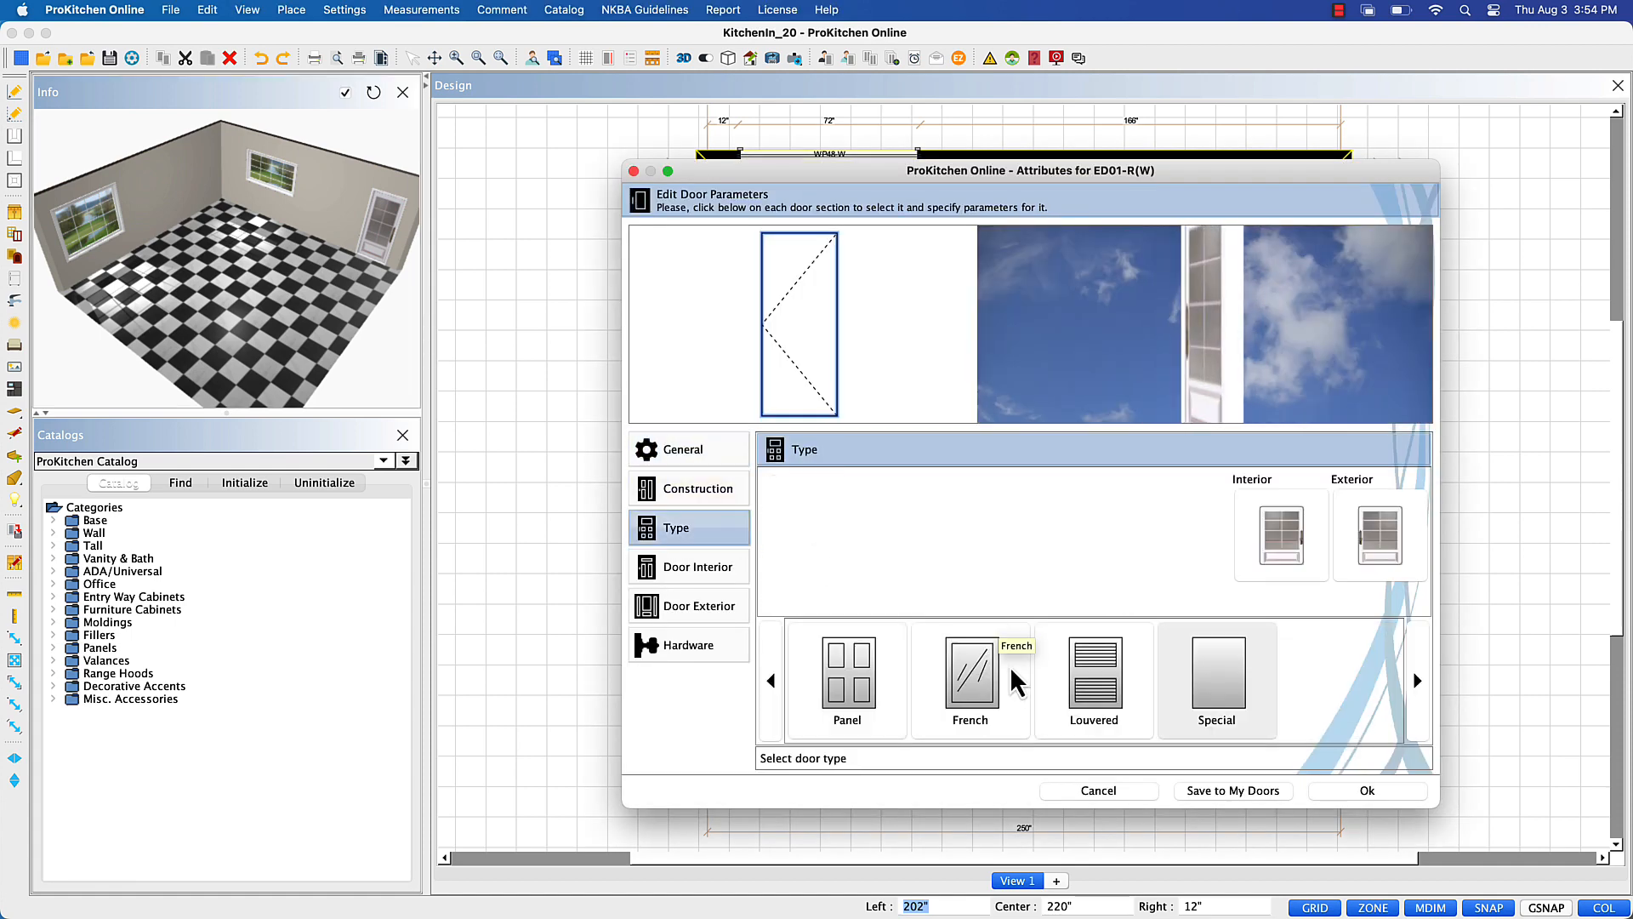
left_click(982, 696)
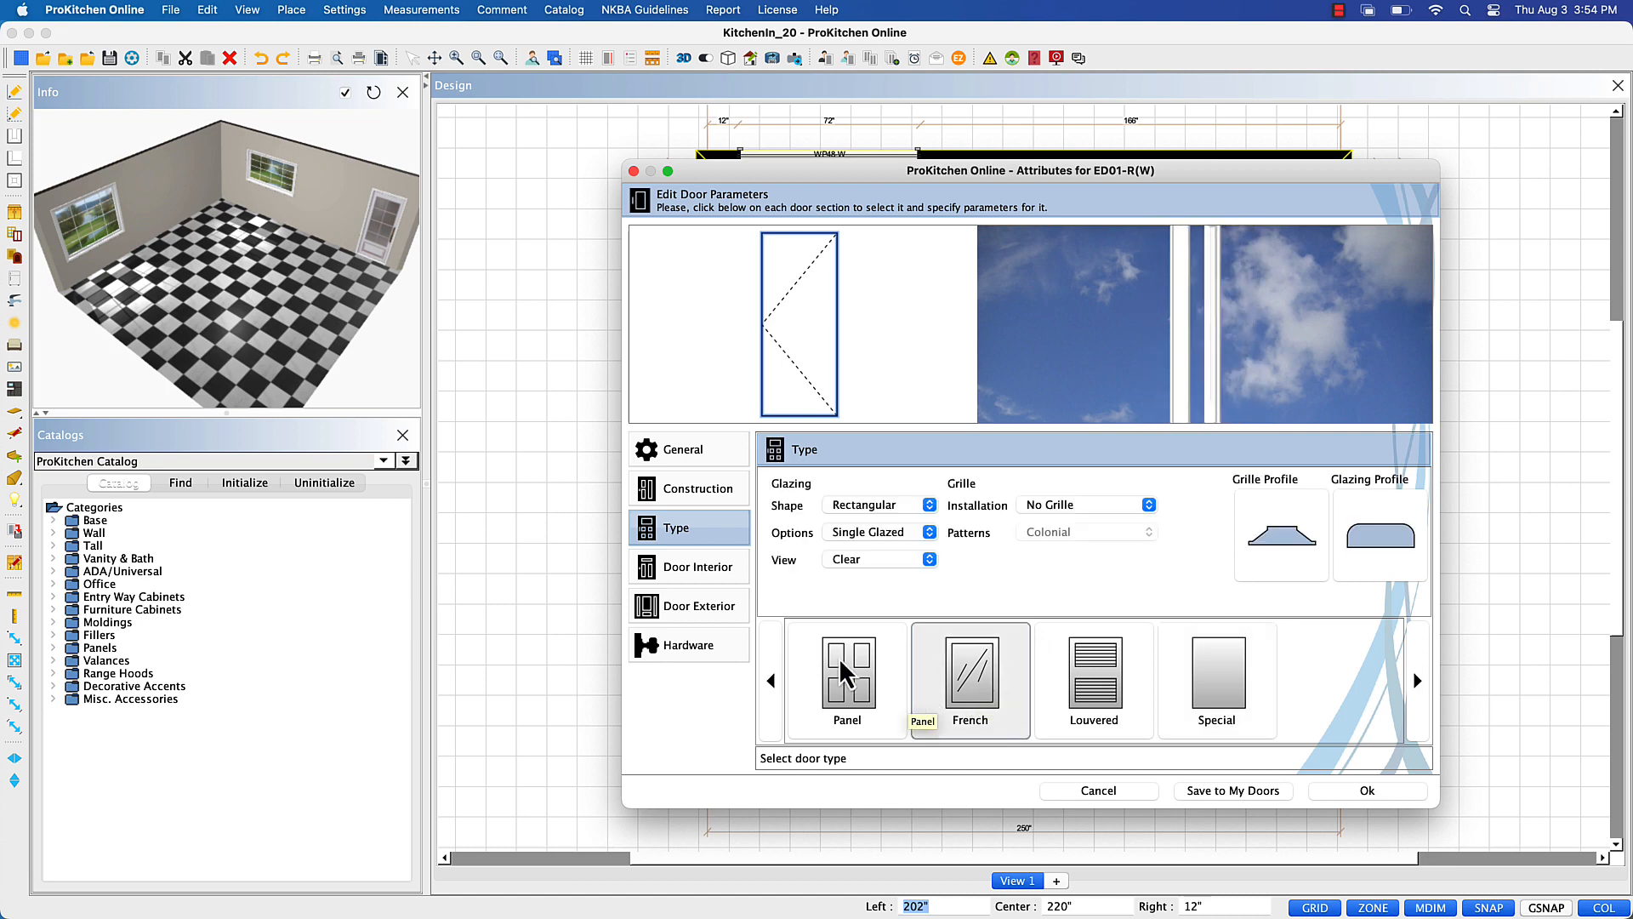
left_click(694, 495)
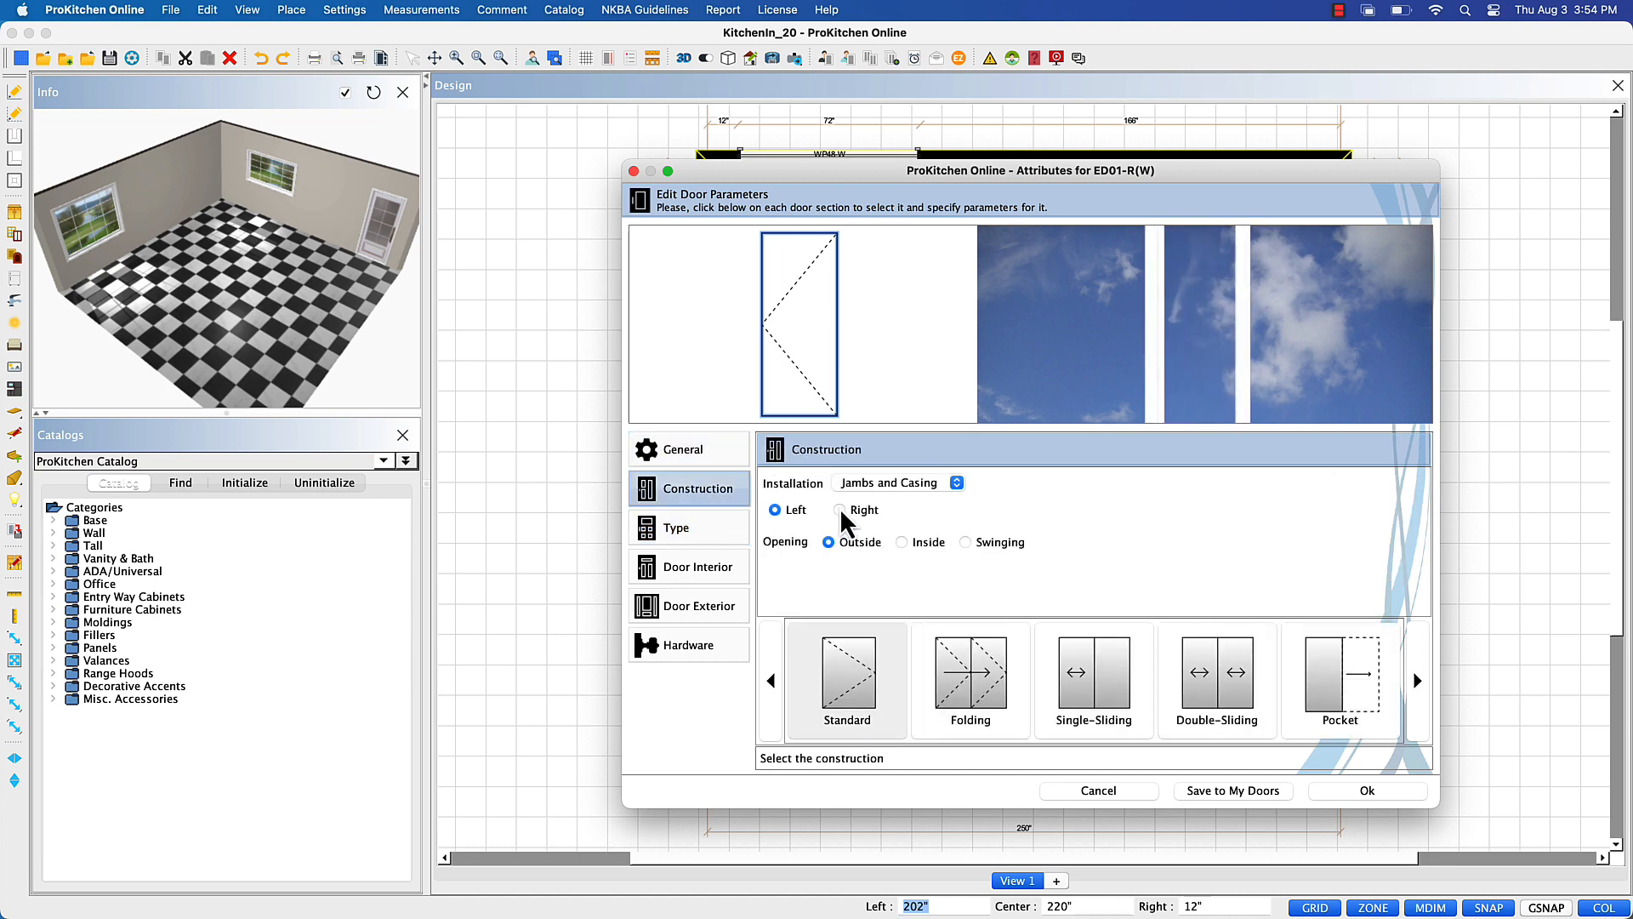
left_click(840, 510)
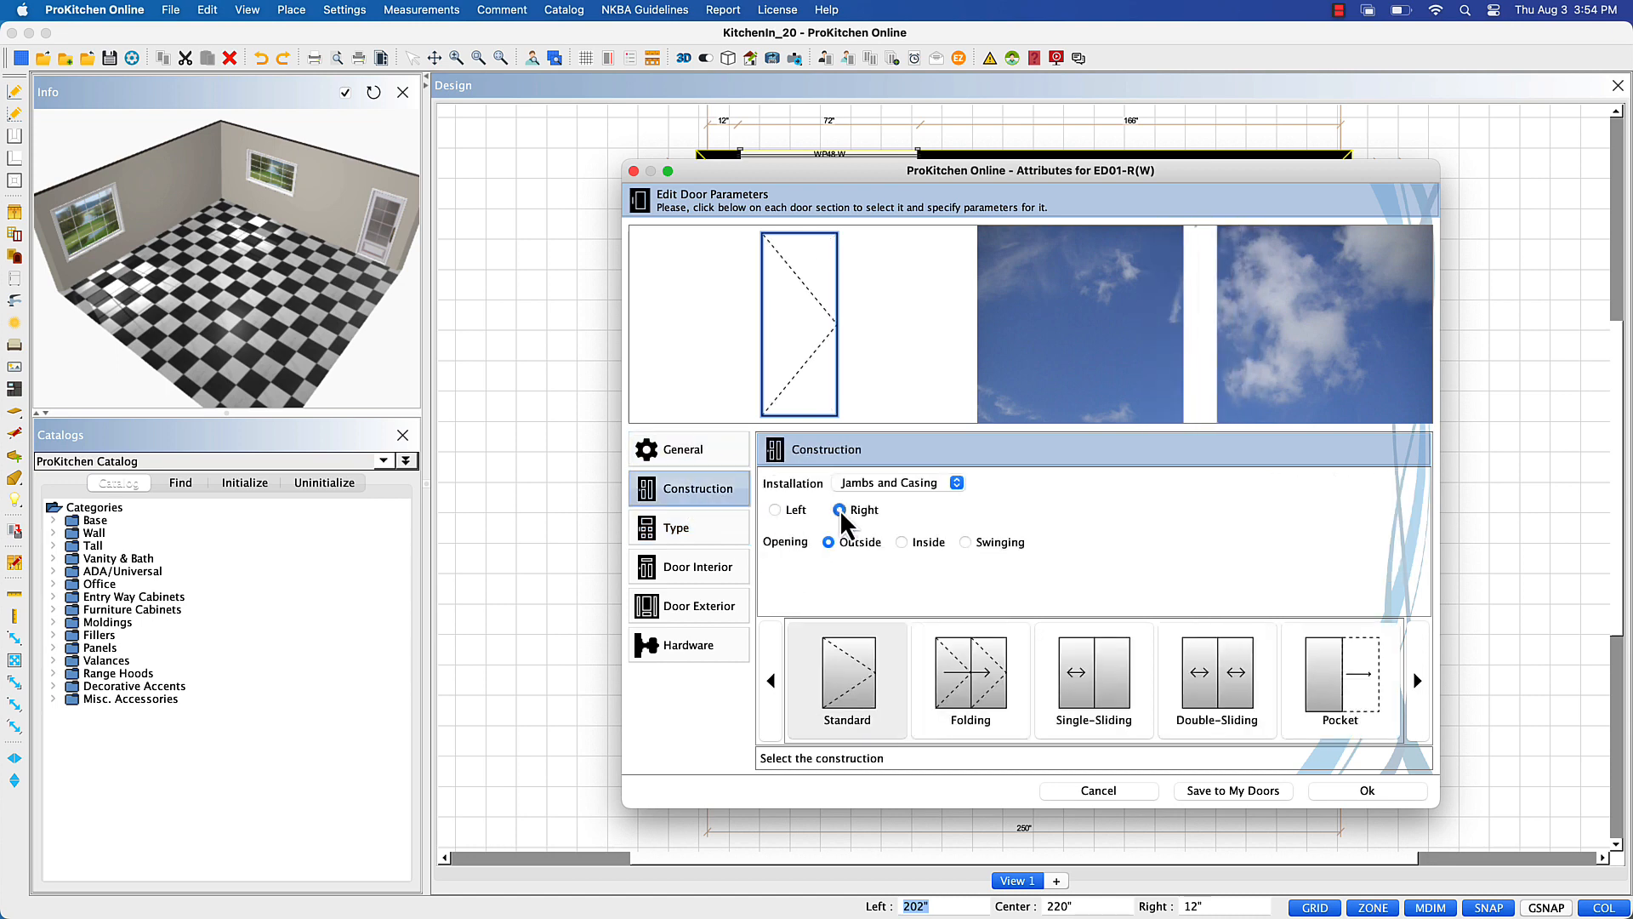
left_click(901, 542)
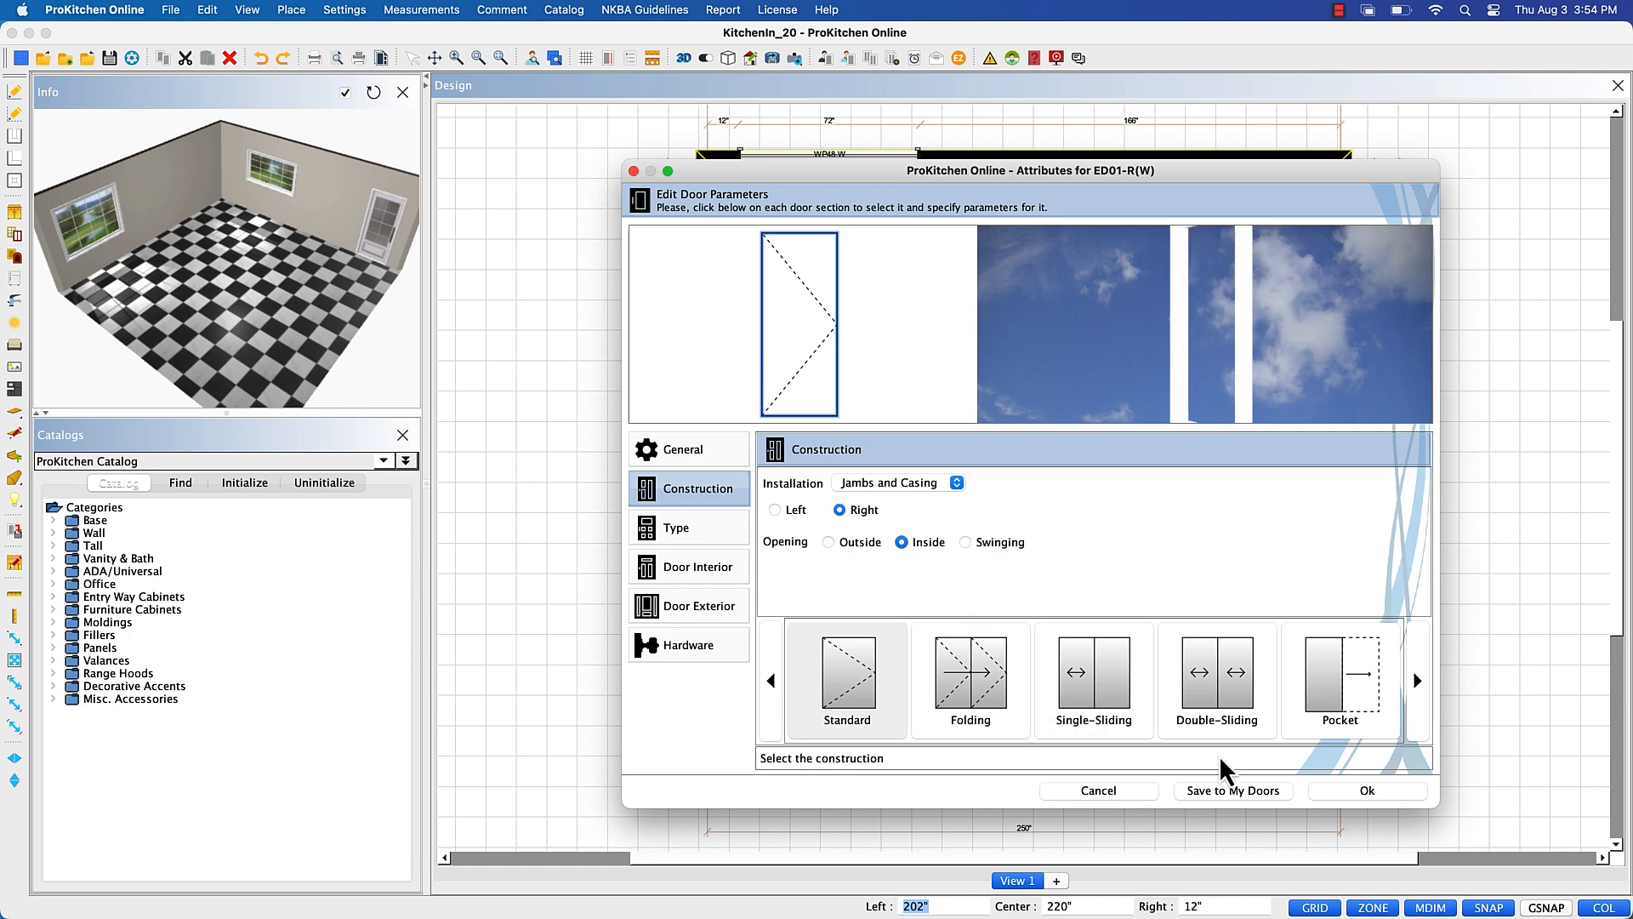
left_click(1365, 791)
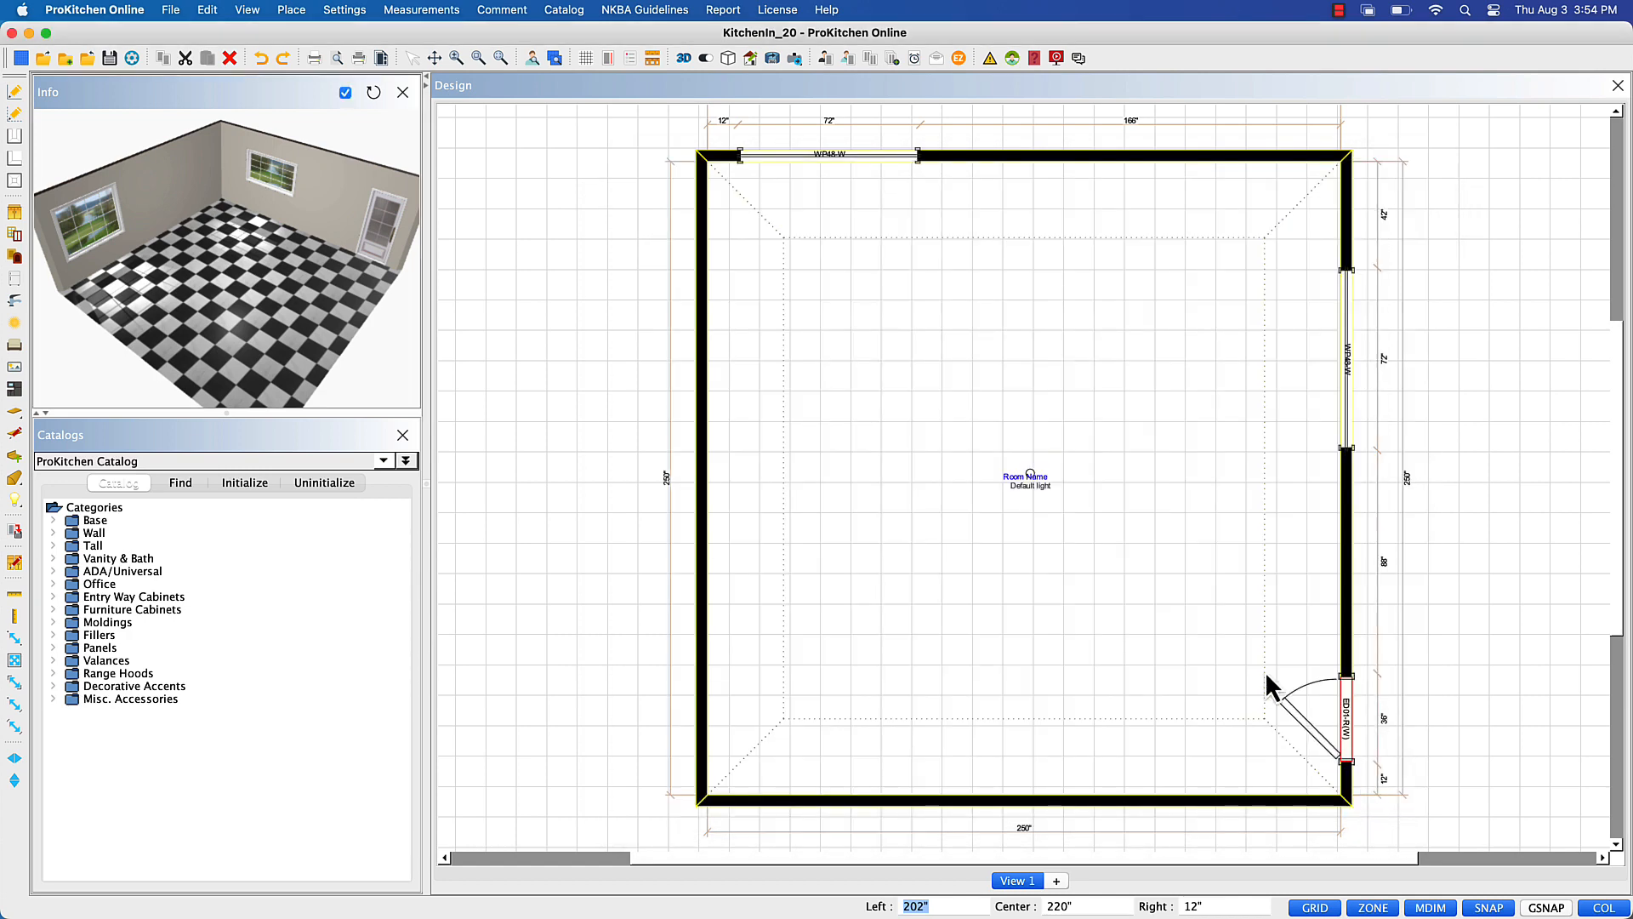
- Edit the right-hand wall window's attributes to a 4U layout and assign wp_09.jpg as its window view
right_click(1346, 424)
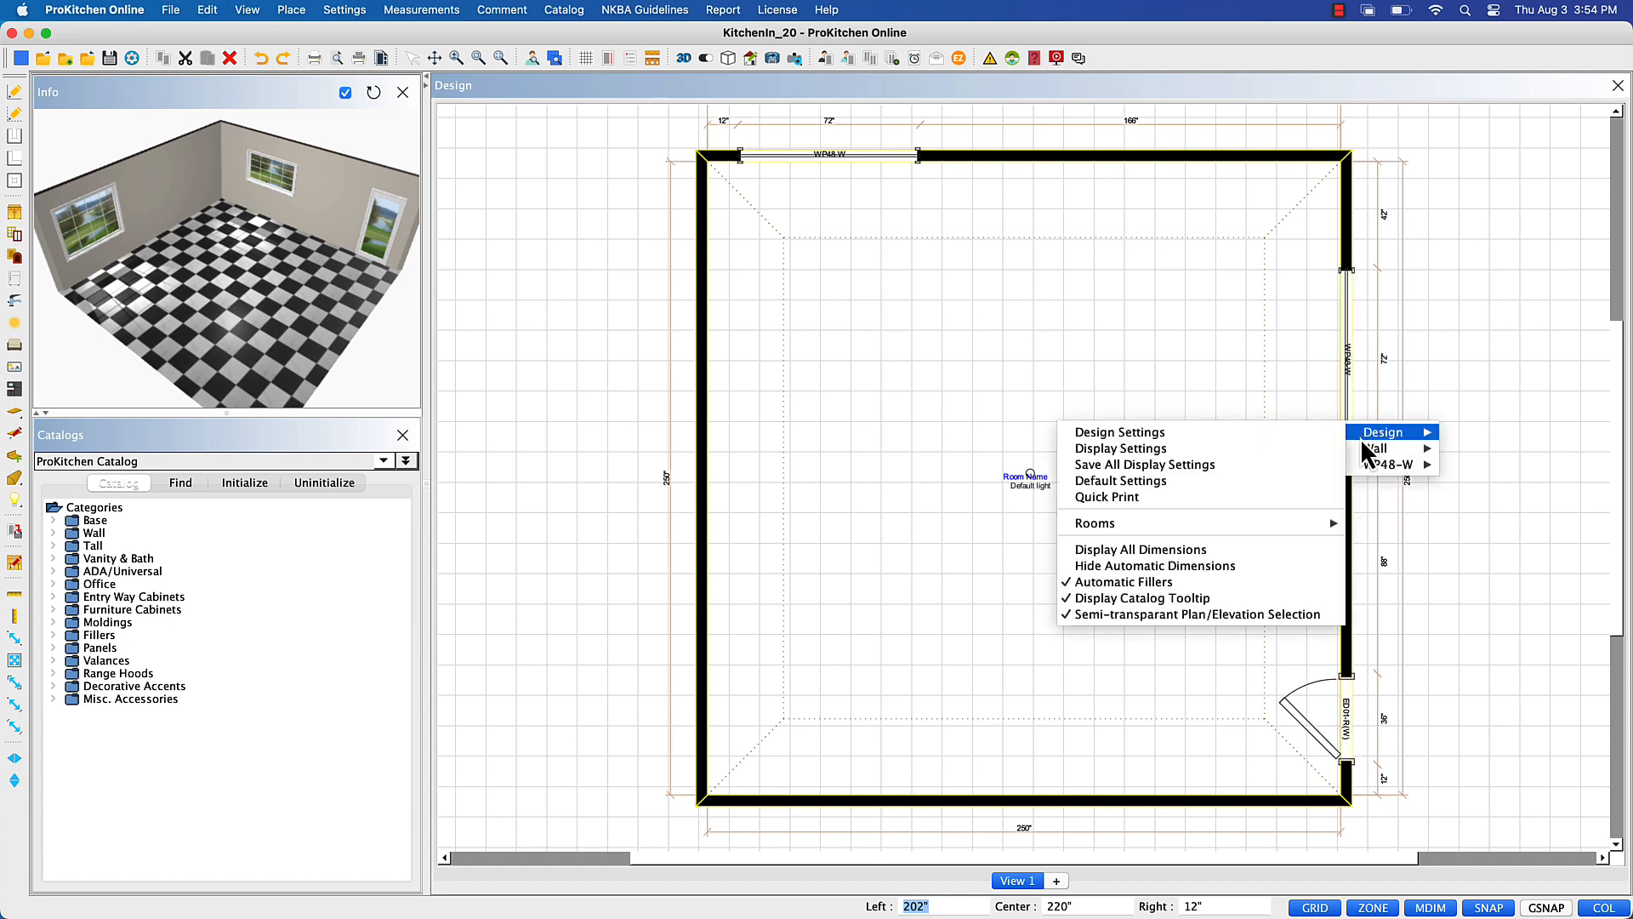
mouse_move(1363, 465)
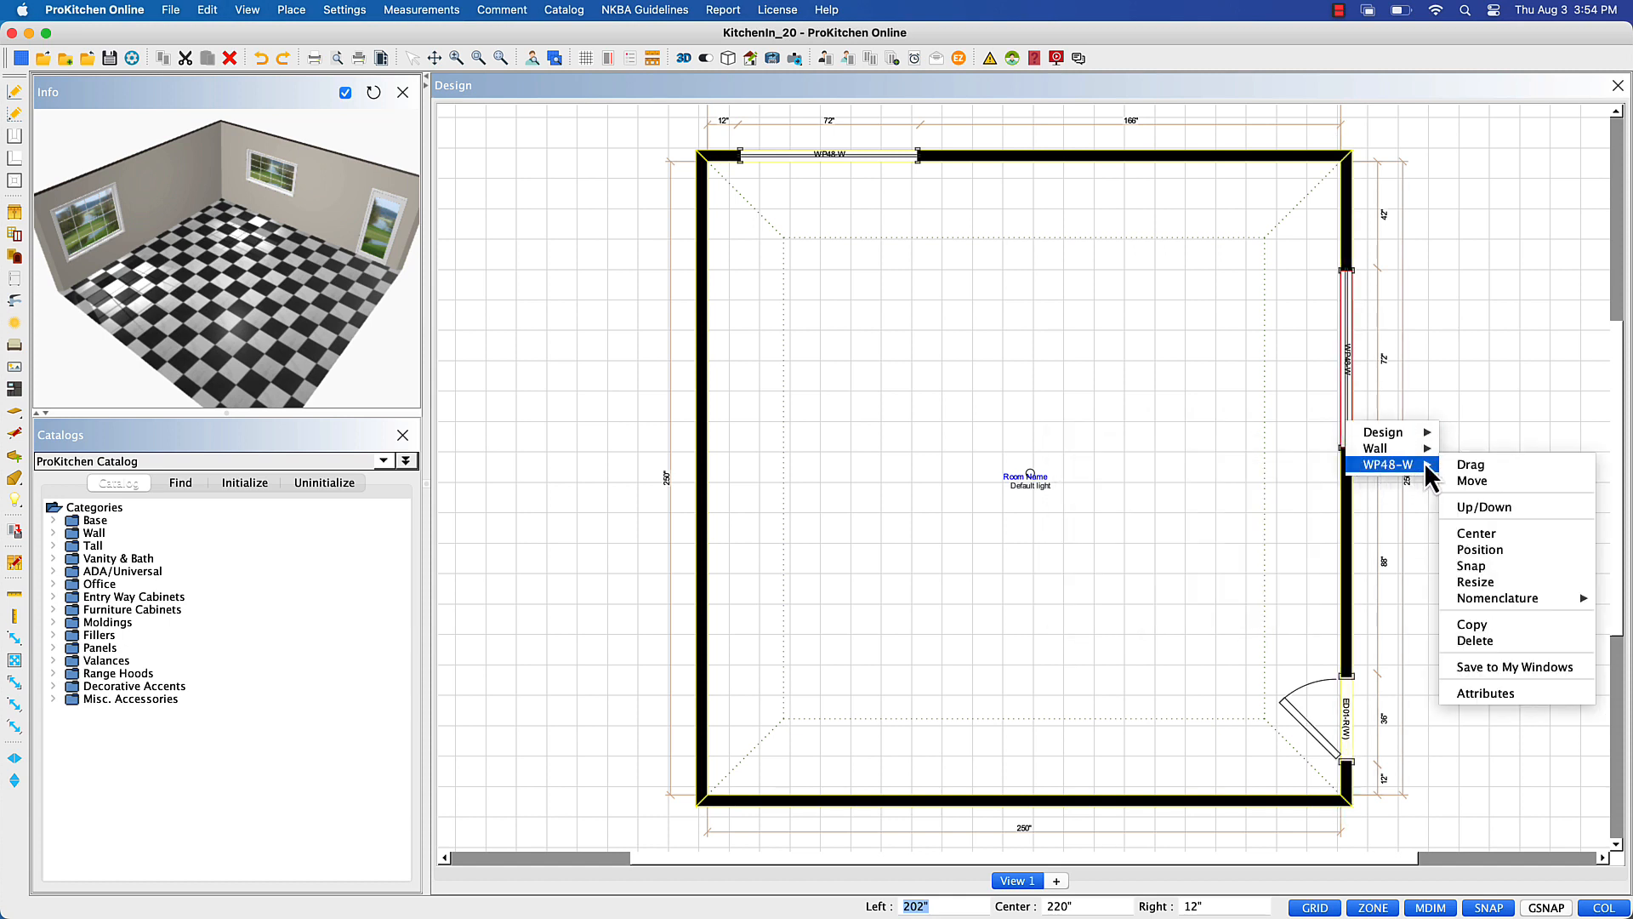
left_click(1476, 693)
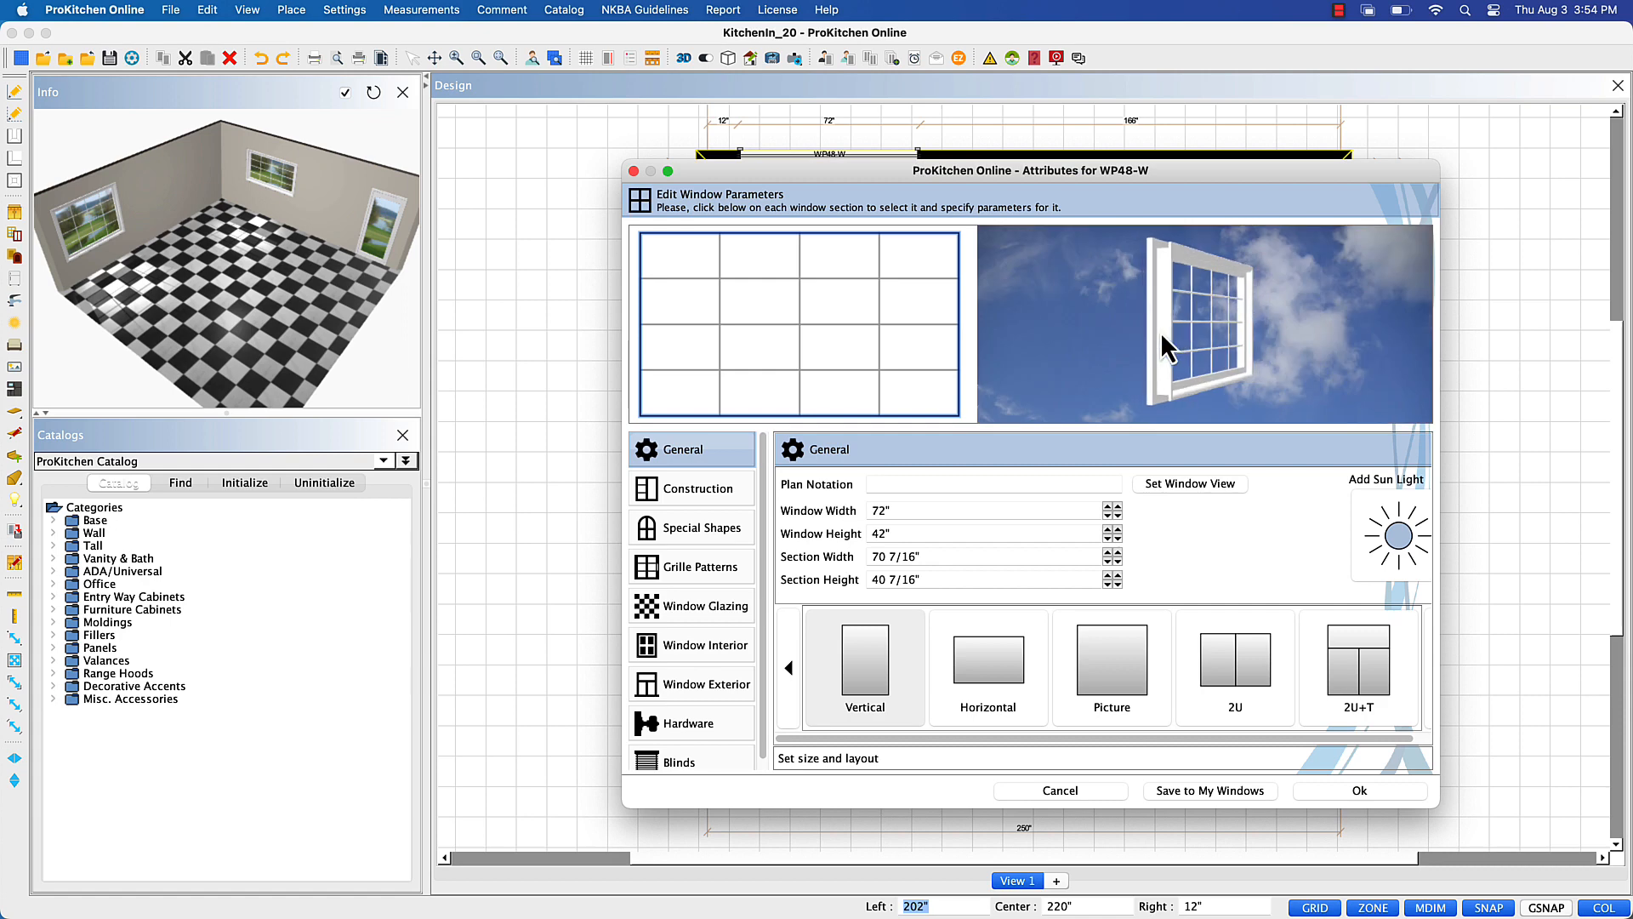
left_click(1249, 660)
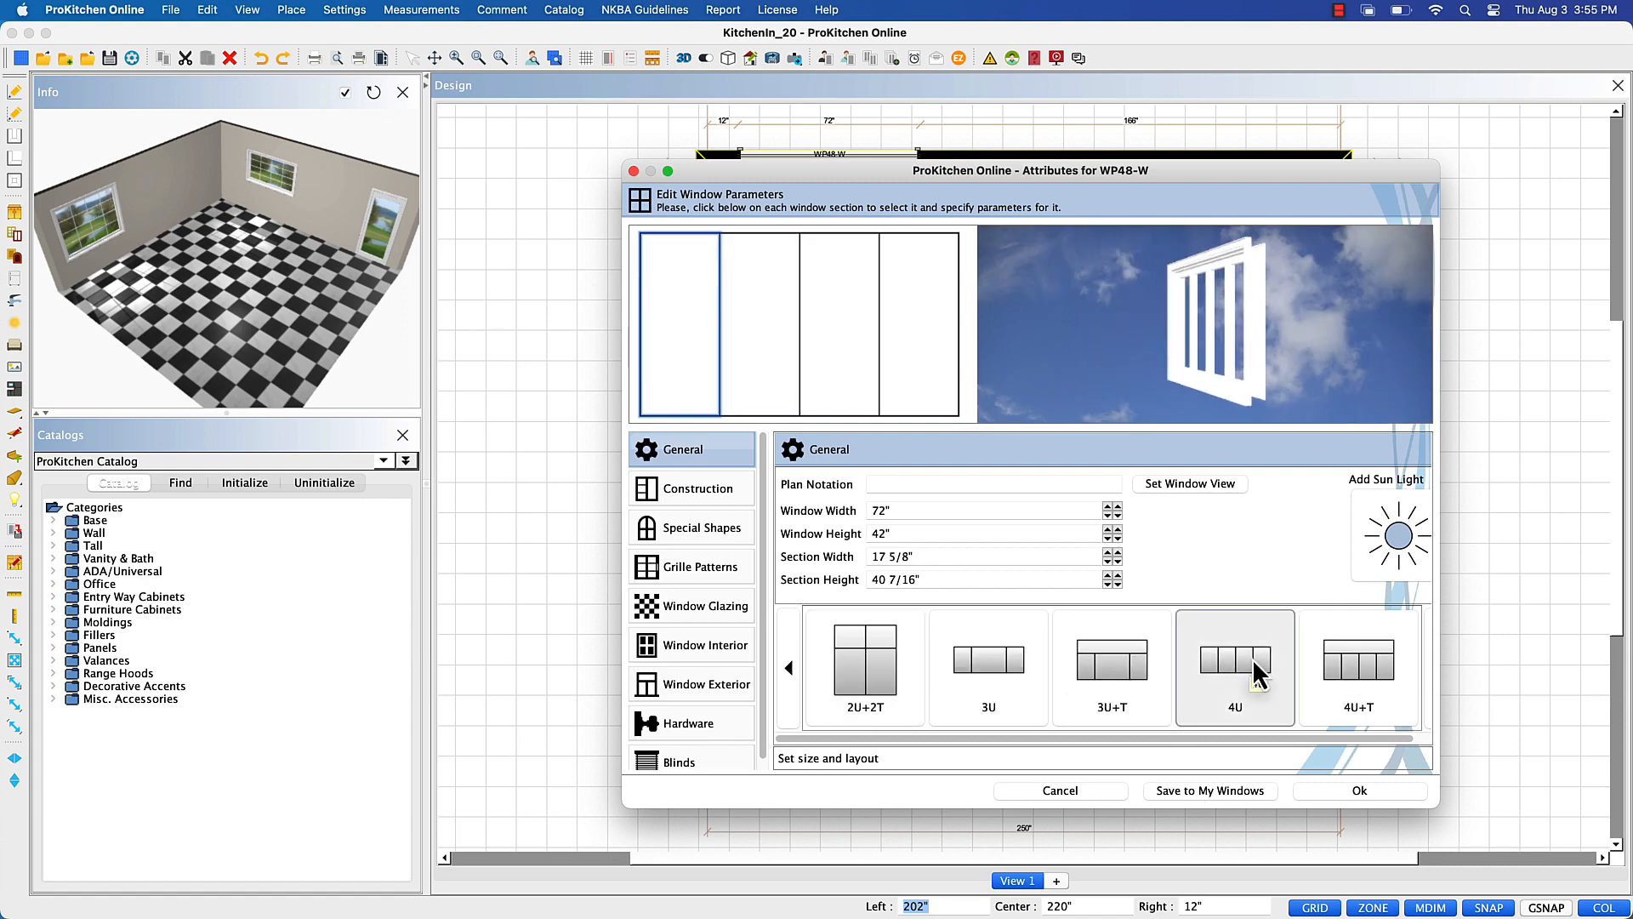
left_click(1227, 485)
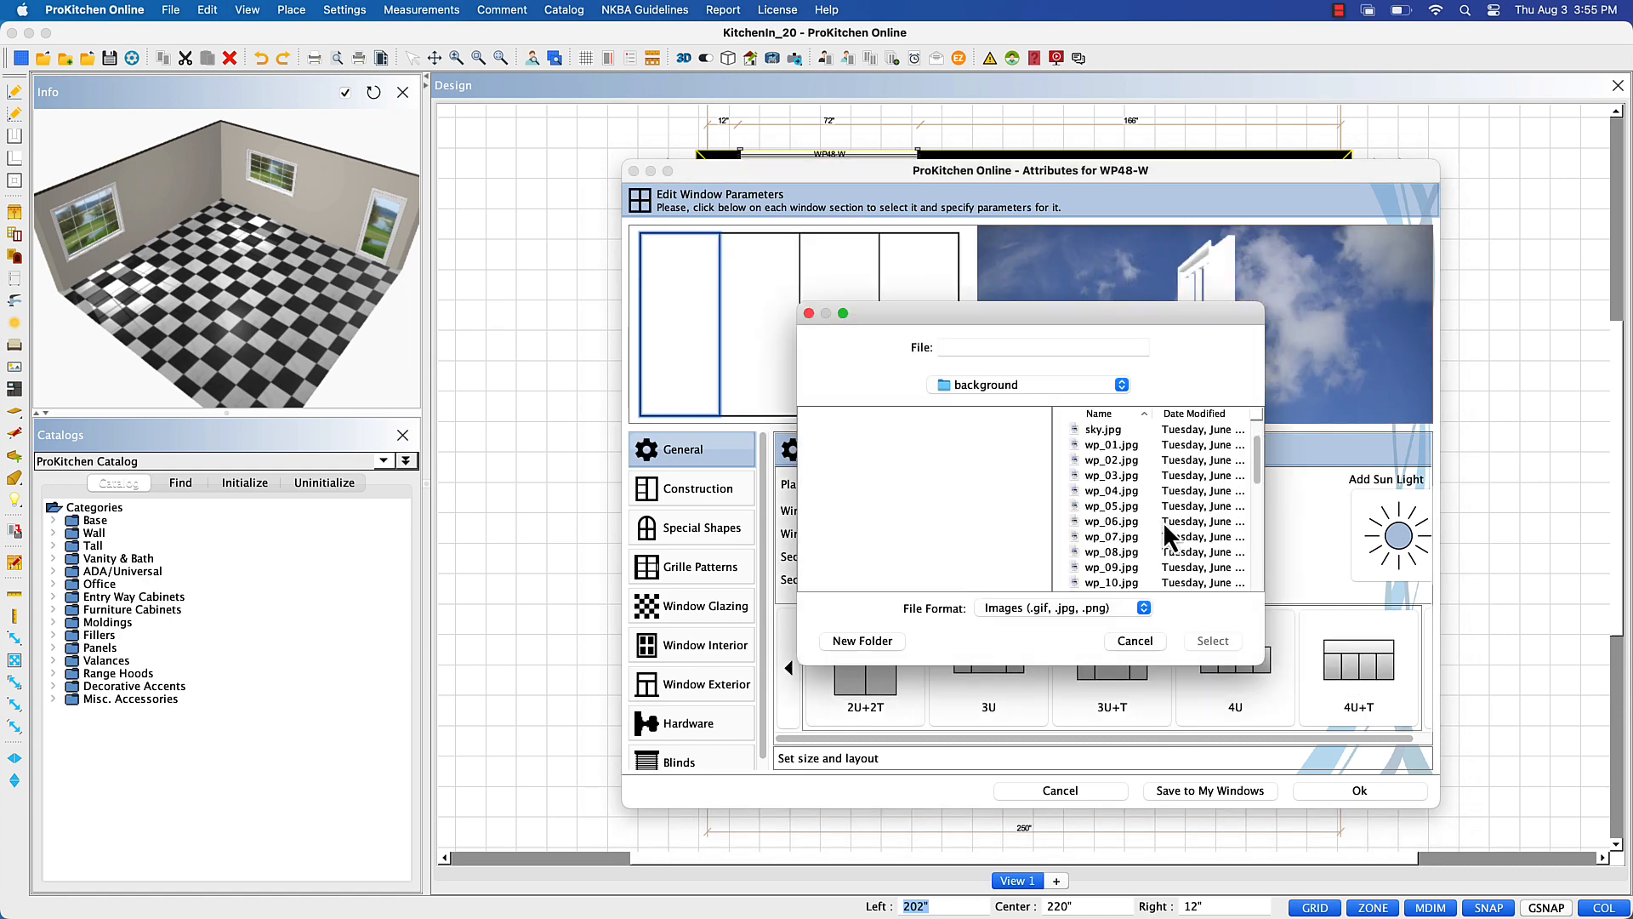
left_click(1125, 566)
left_click(1211, 639)
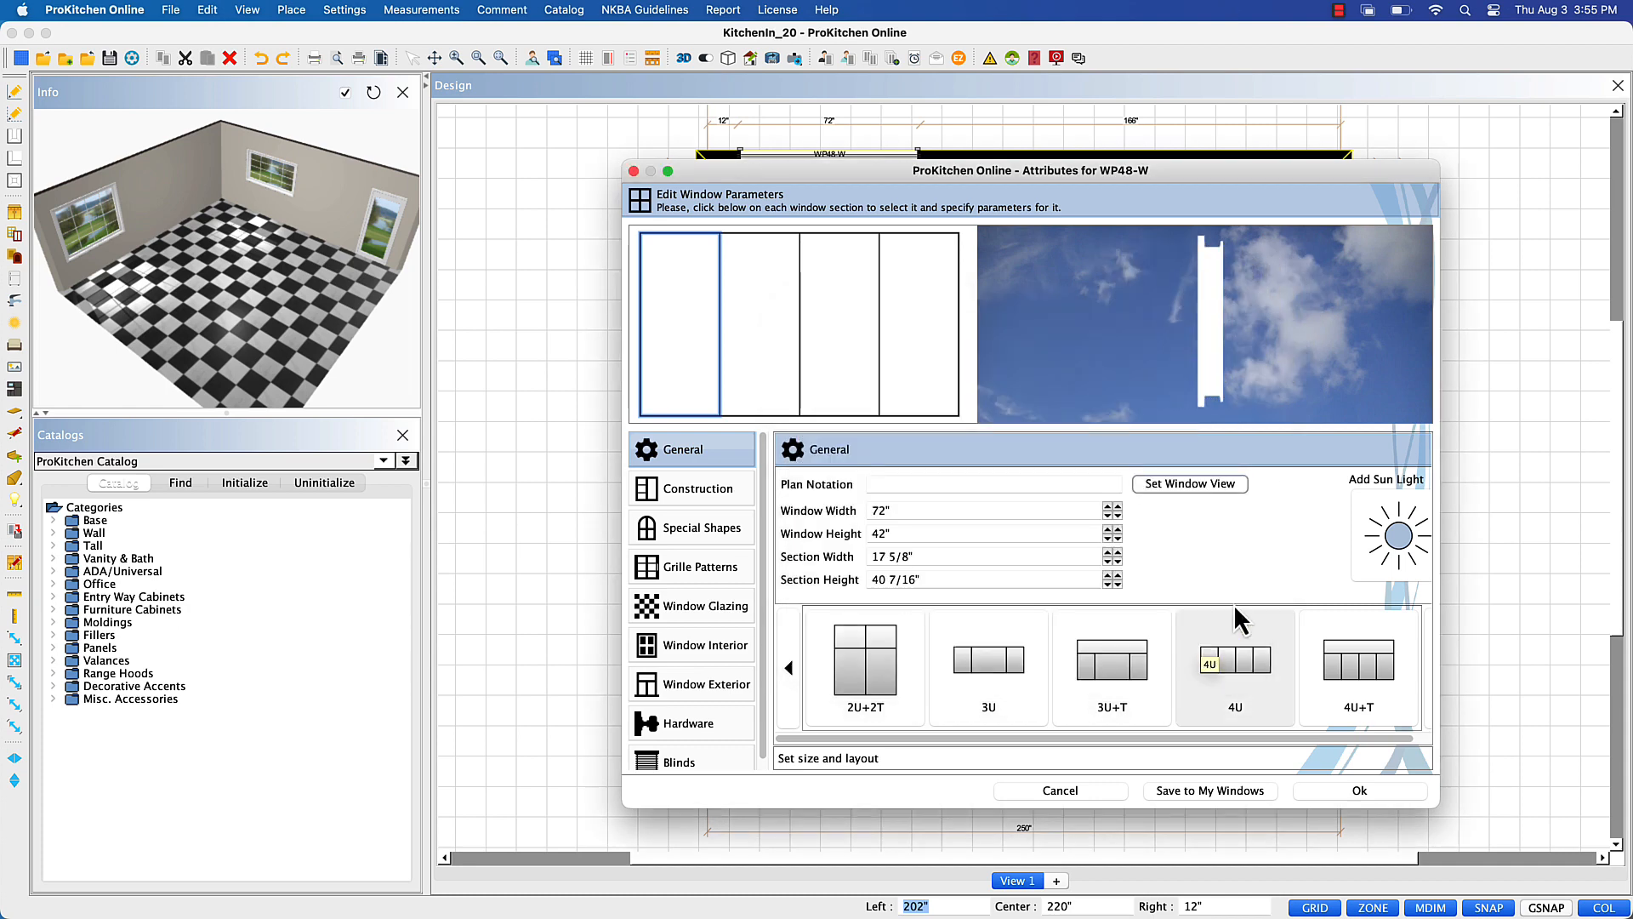
left_click(1337, 791)
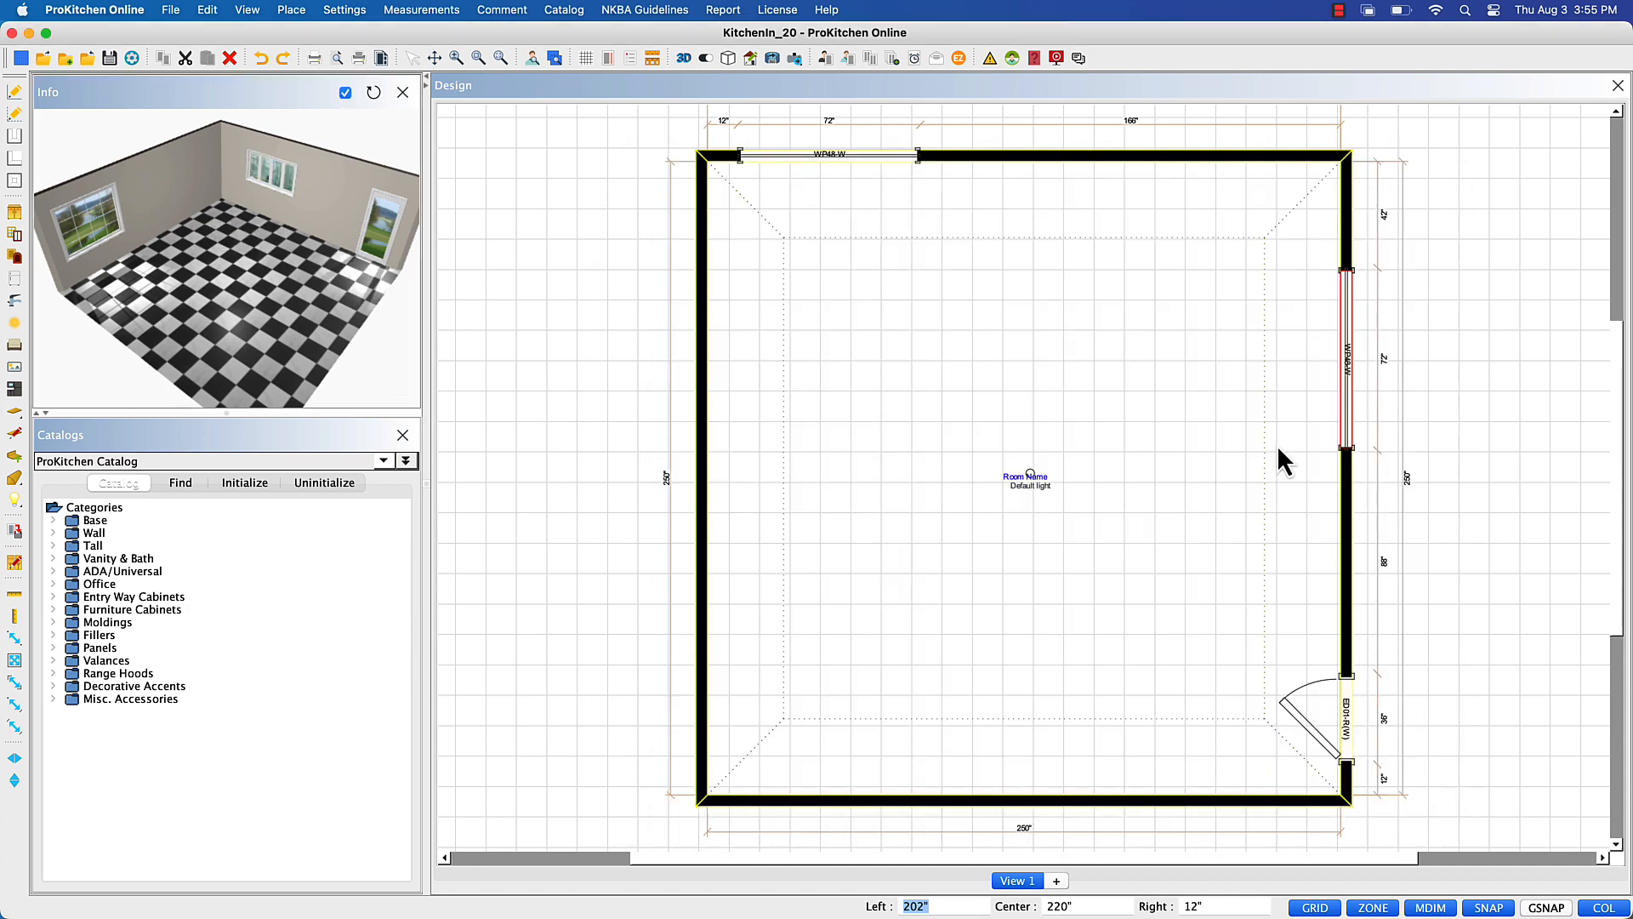
- Copy the upper wall's window onto the room's left-hand wall and set the copy's right distance to 12"
right_click(848, 157)
mouse_move(876, 198)
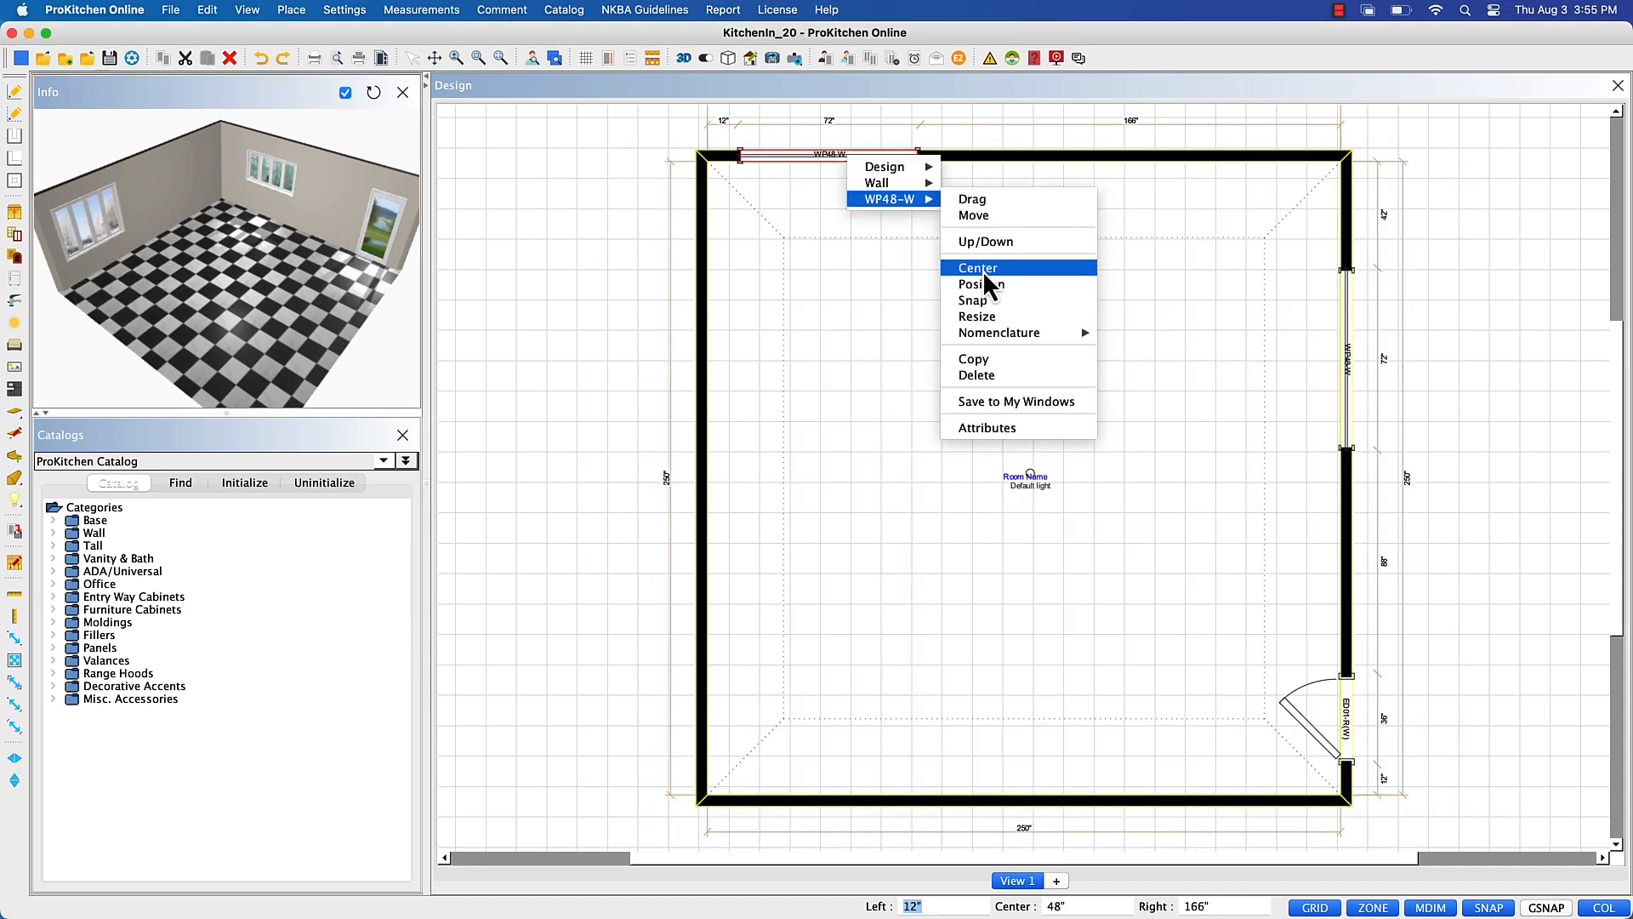
left_click(975, 360)
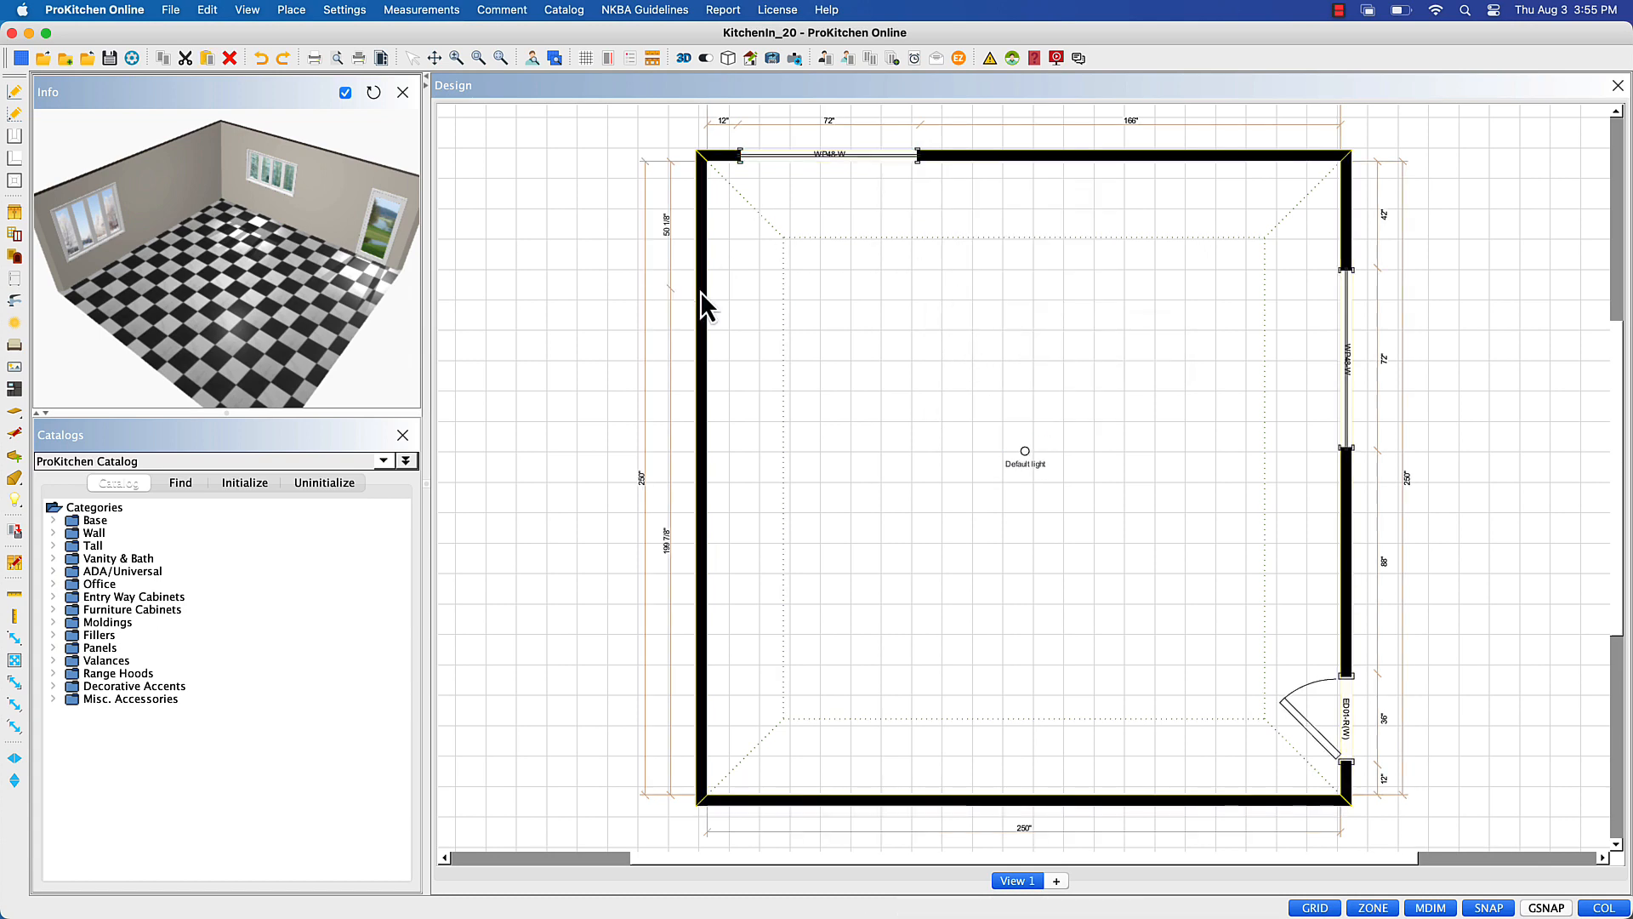
left_click(703, 381)
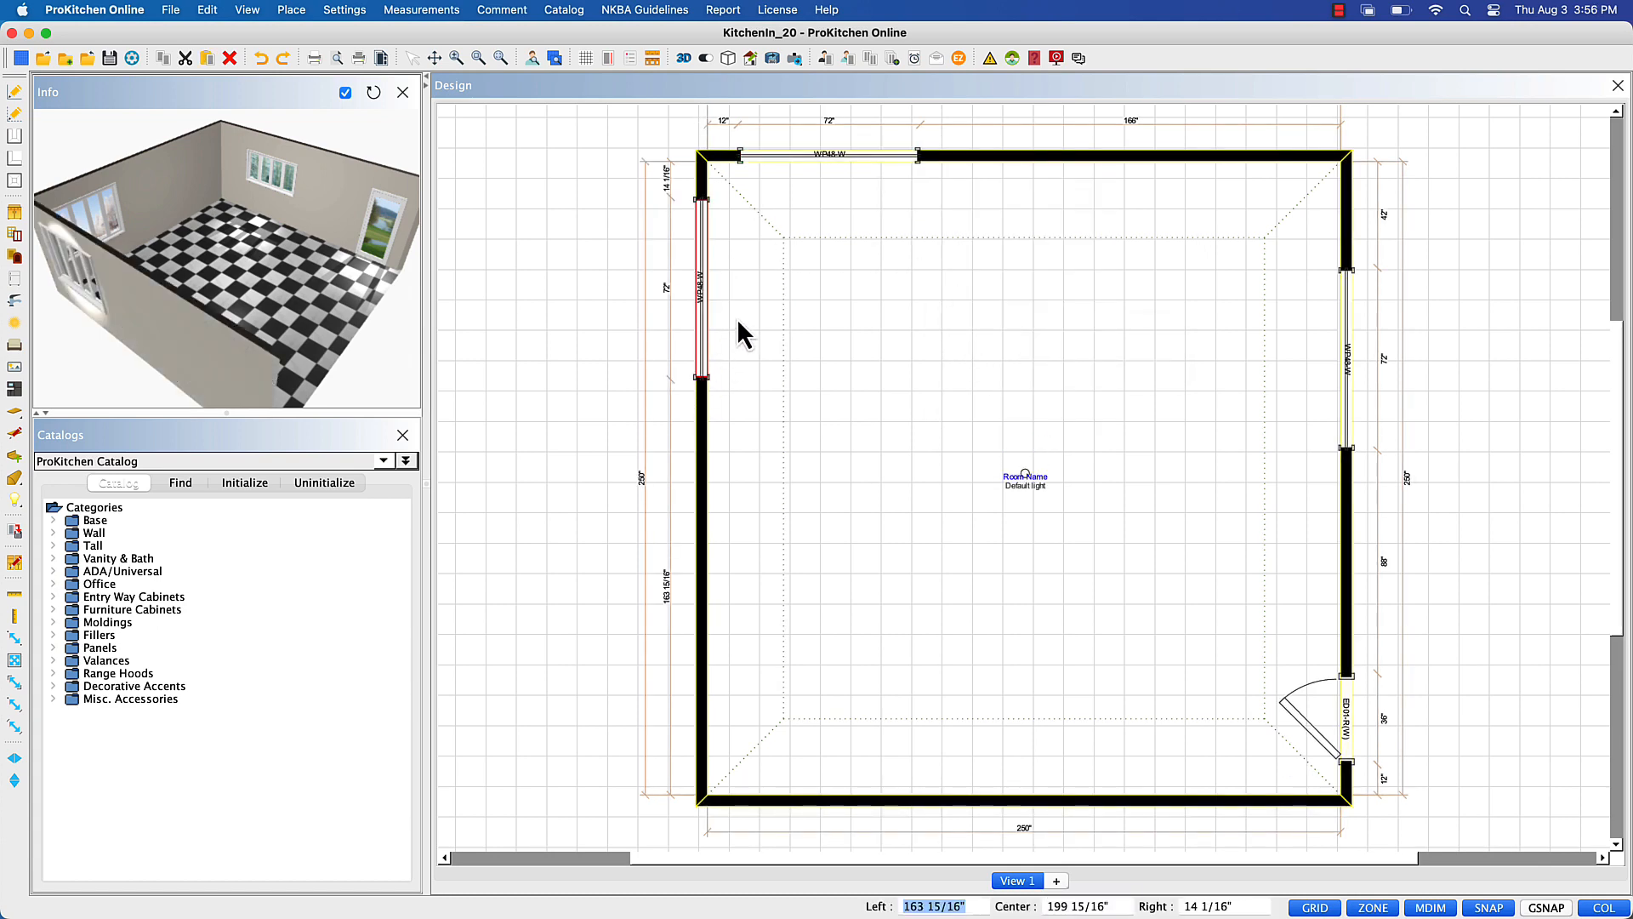
left_click(1235, 904)
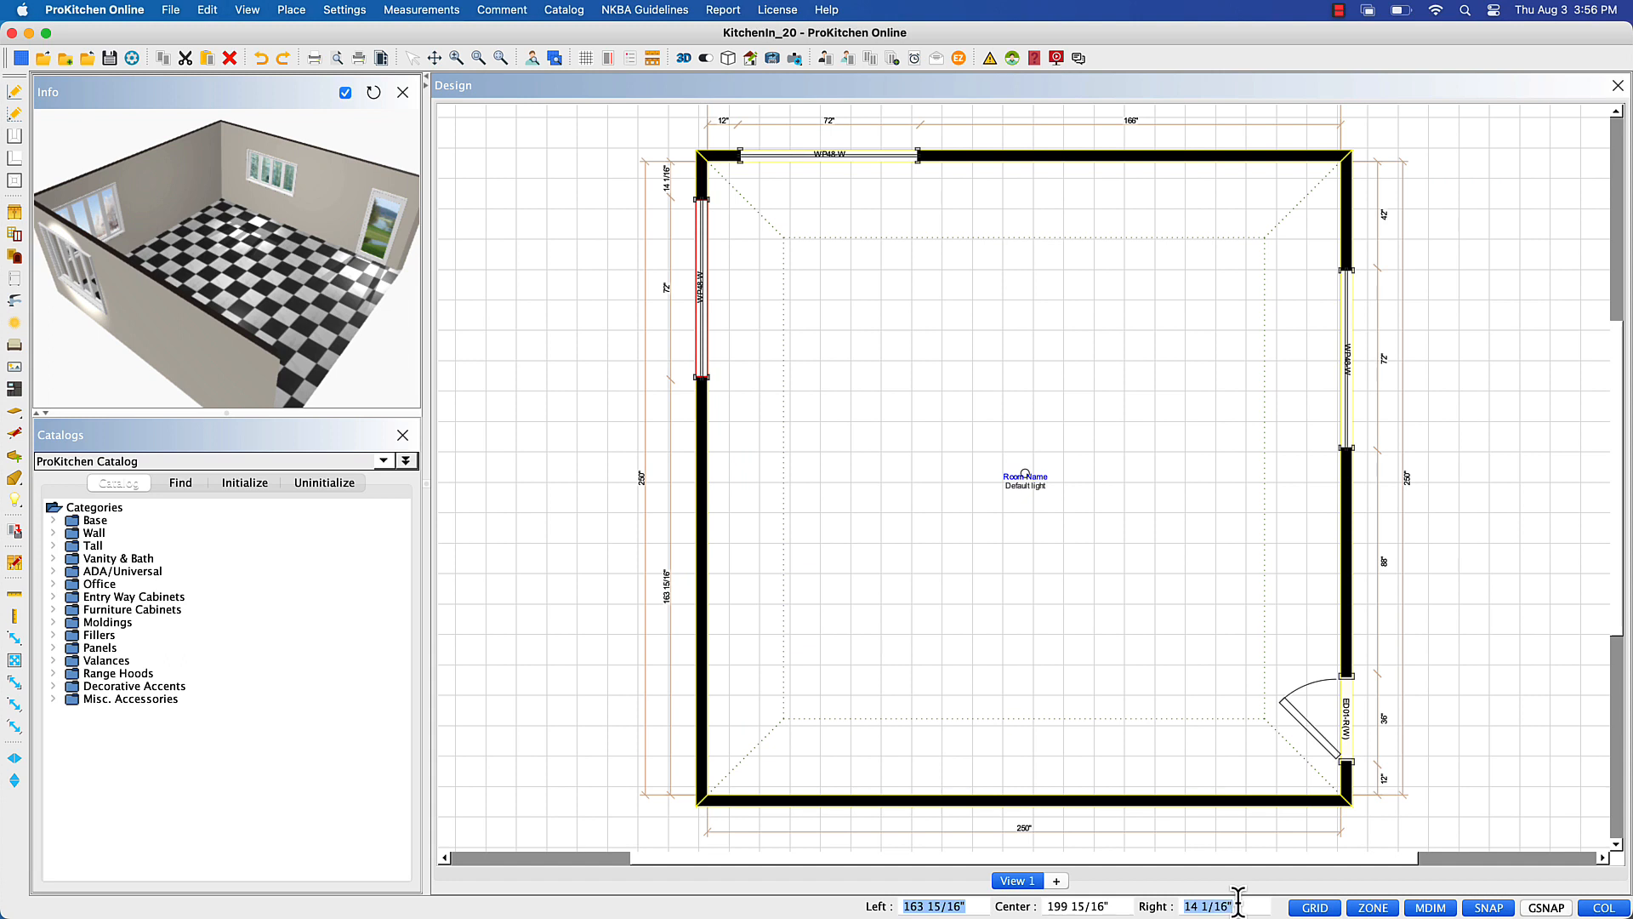
type("12")
key("Return")
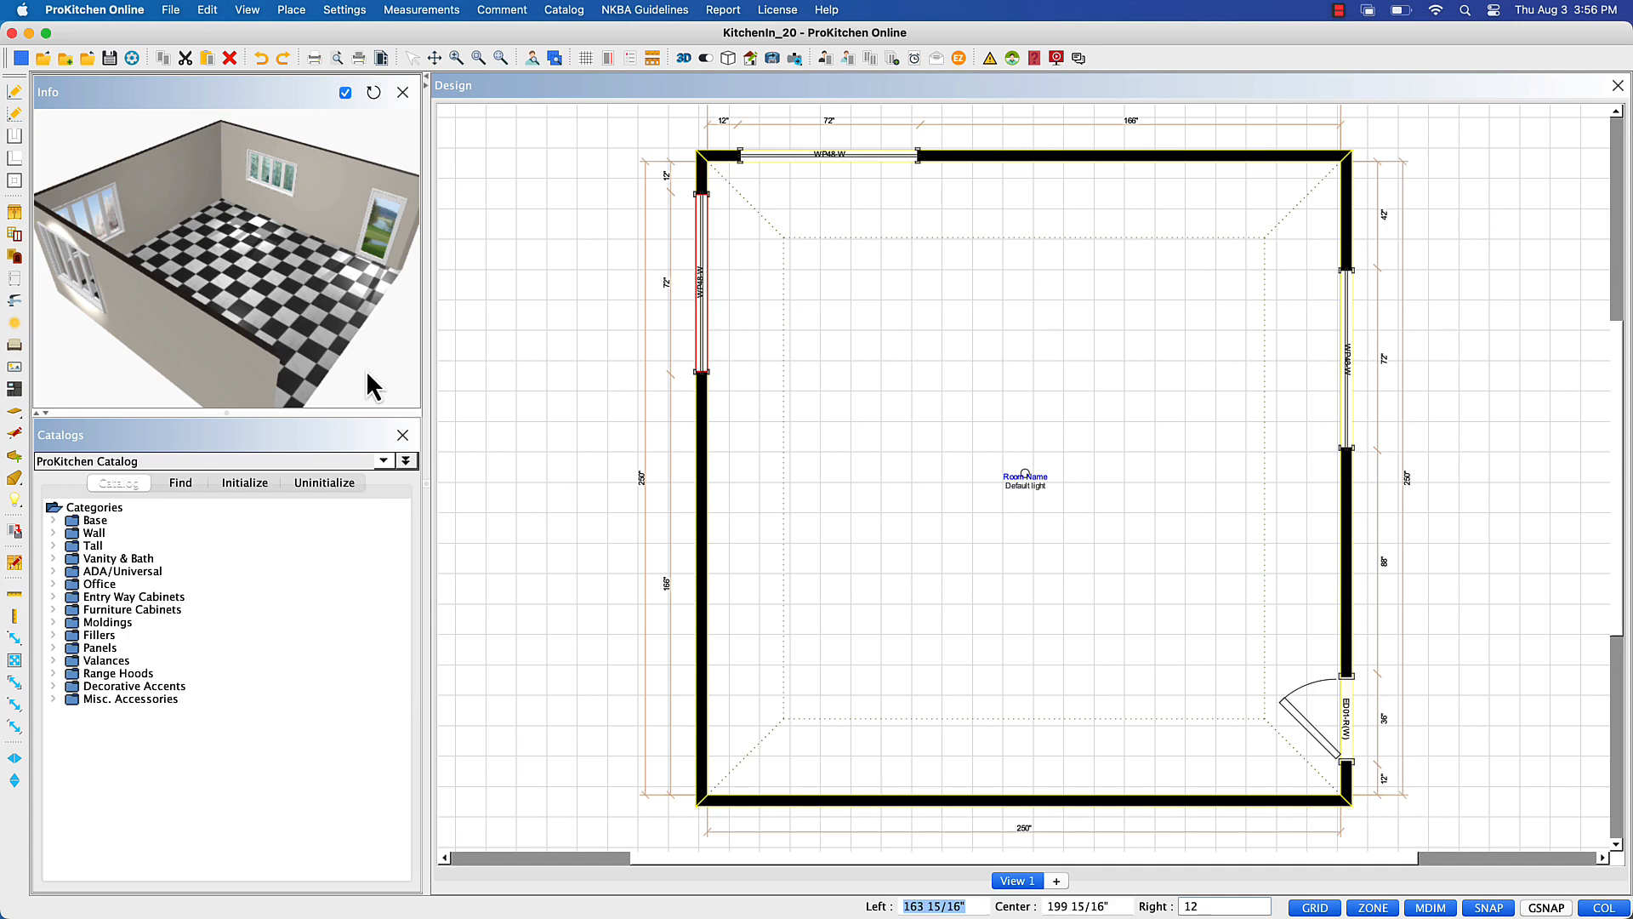
- Place the RG-GS-S 30" Free-Standing Range with Baking Drawer in stainless steel against the upper wall, between the window and the right-hand corner
left_click_drag(367, 372, 276, 247)
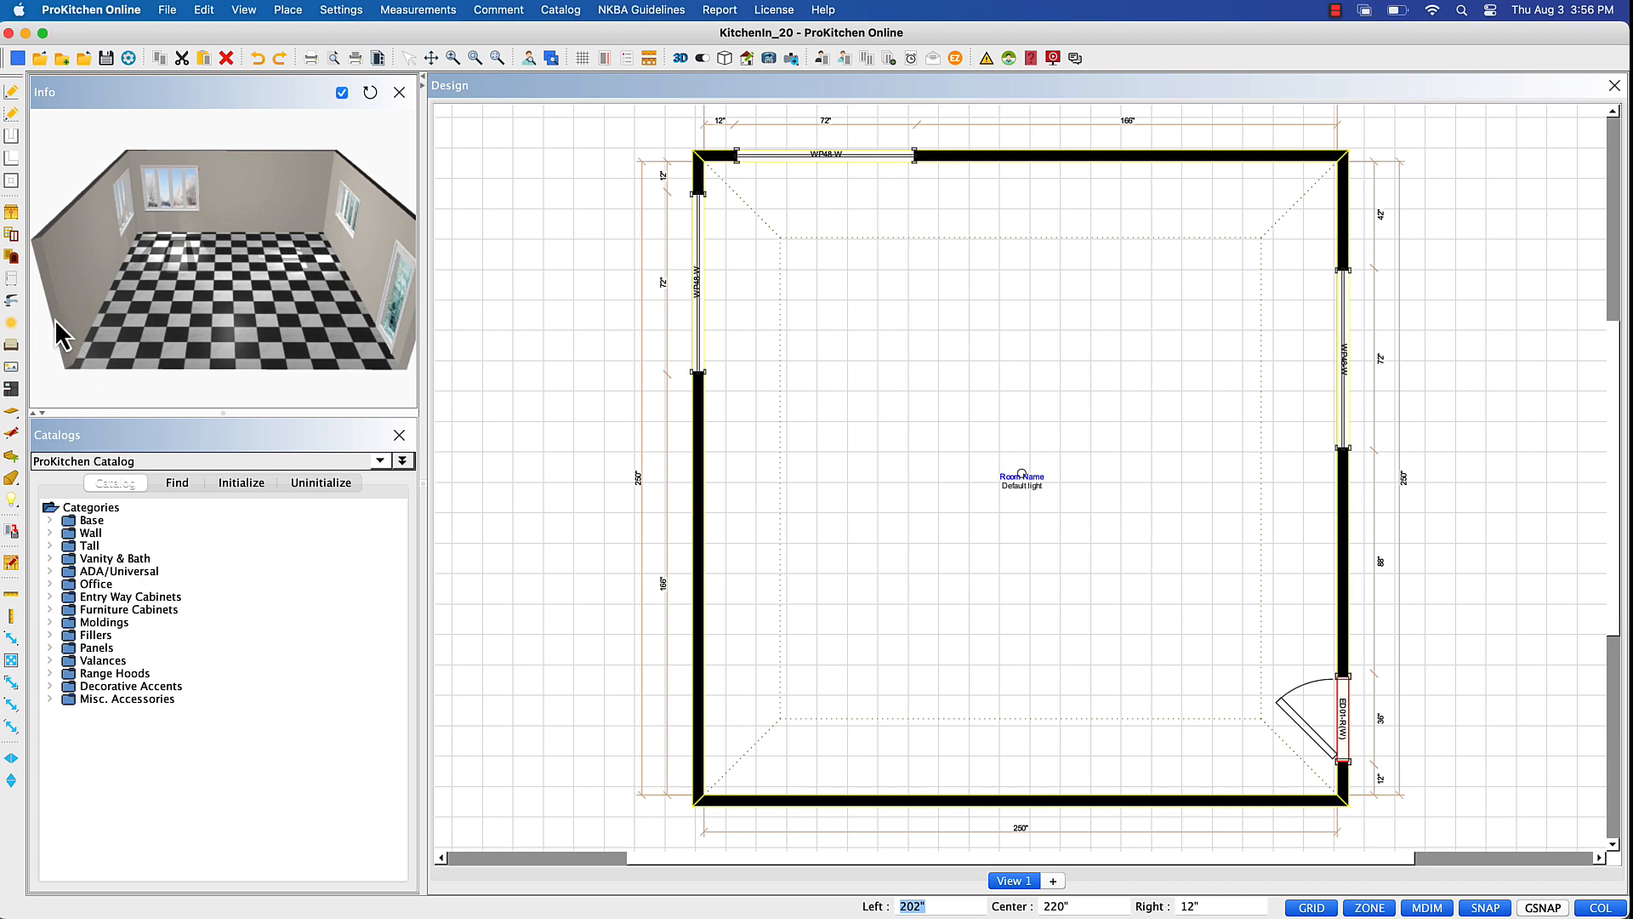
left_click(13, 288)
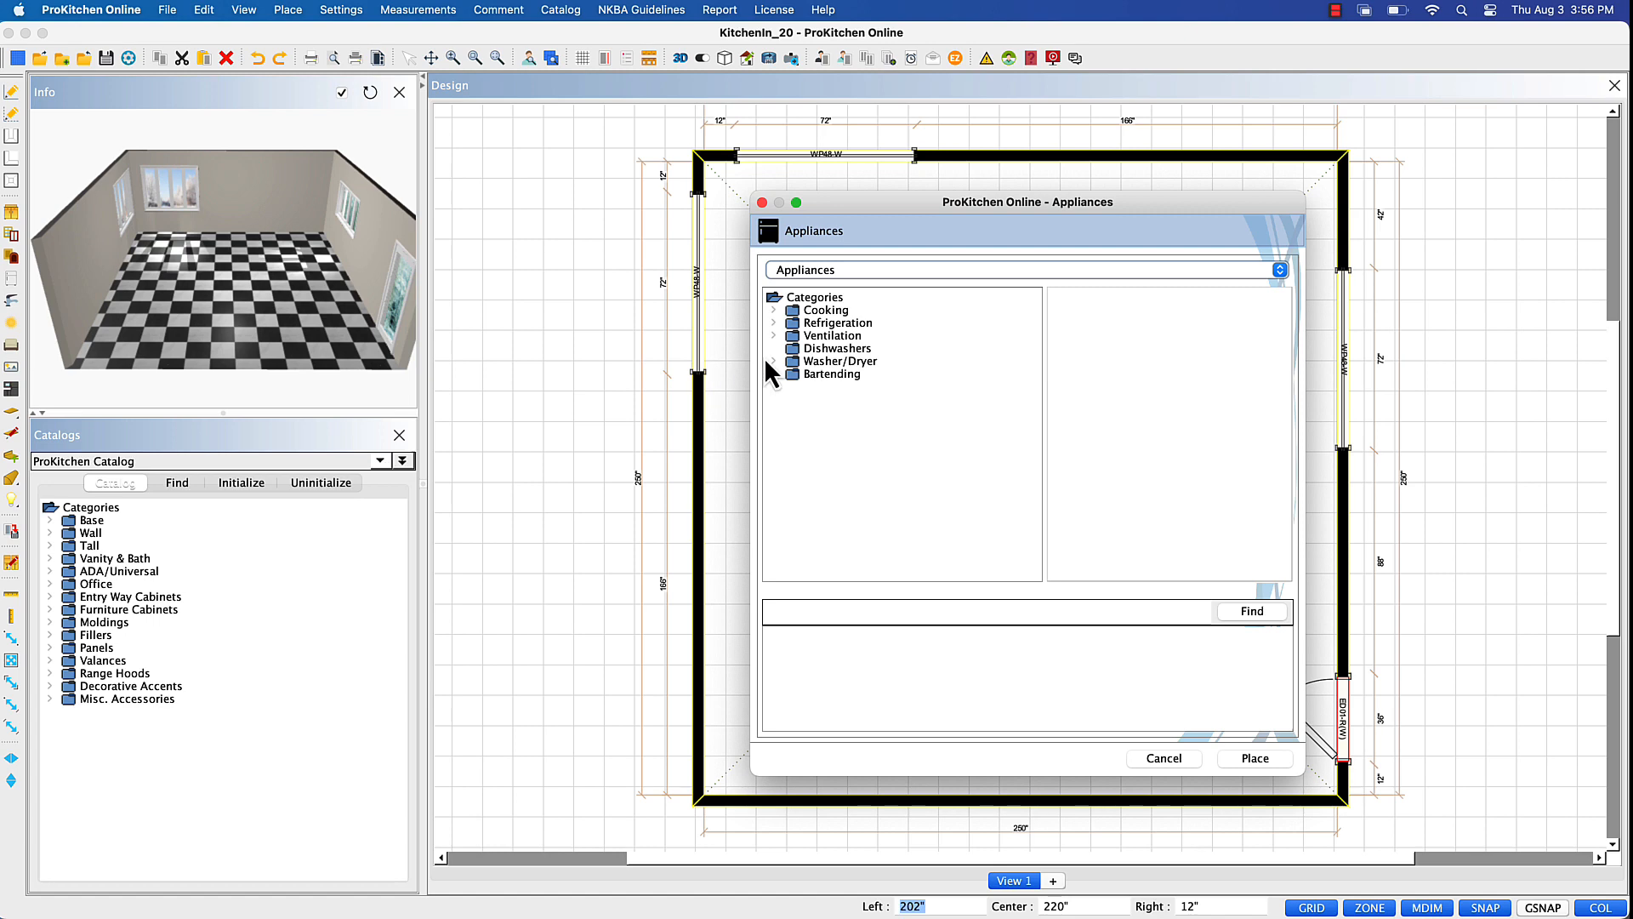
double_click(794, 304)
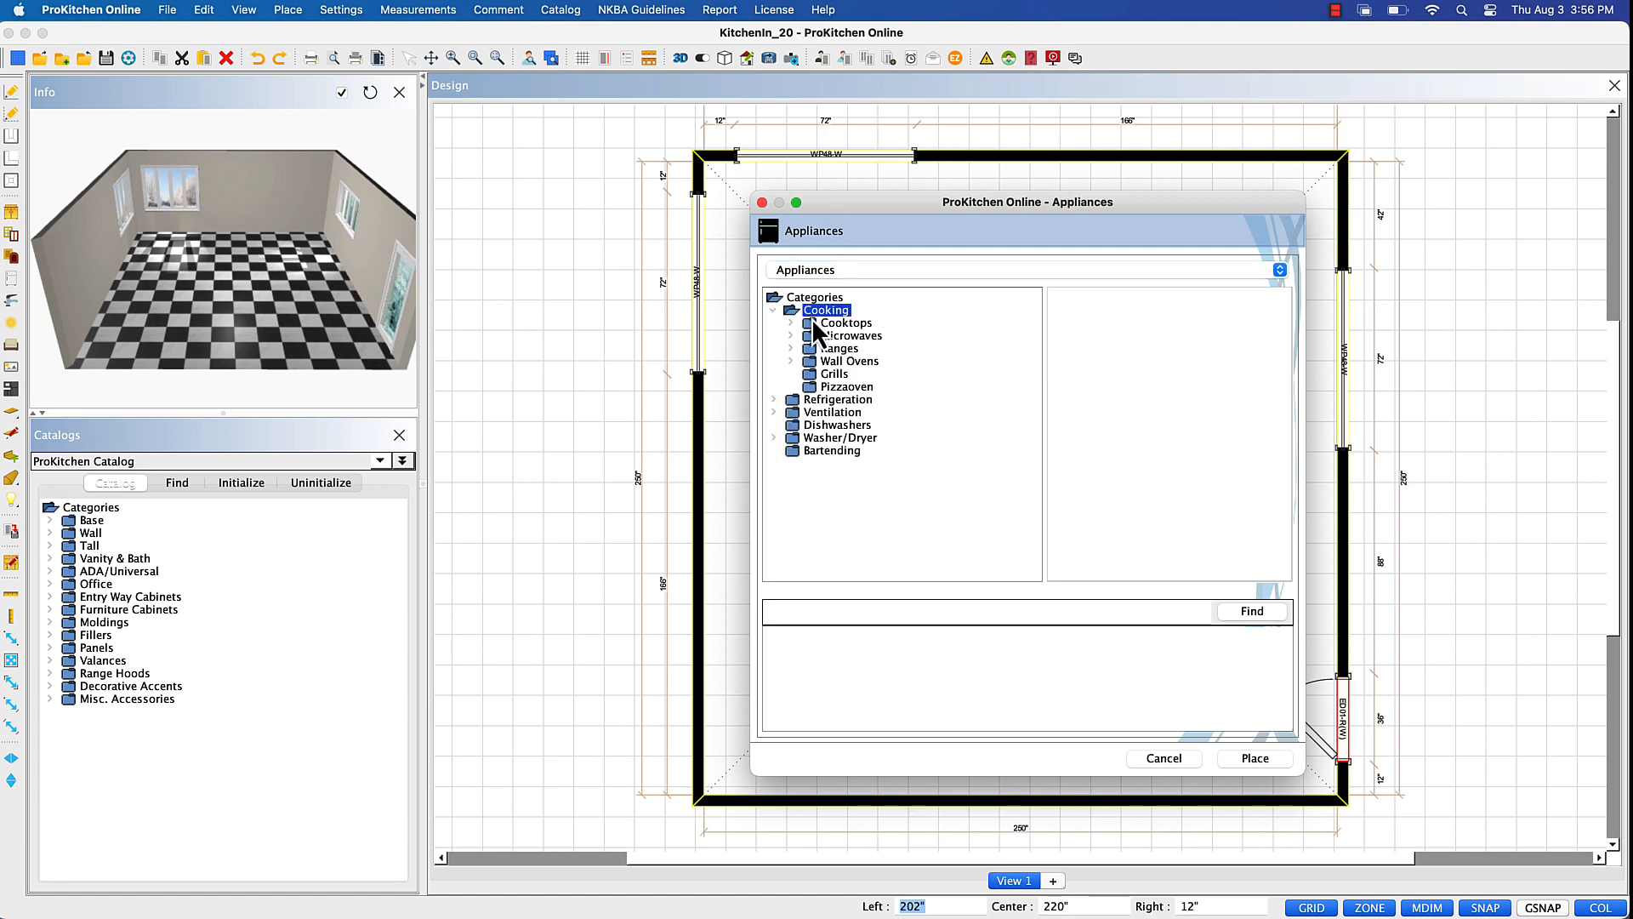
double_click(809, 352)
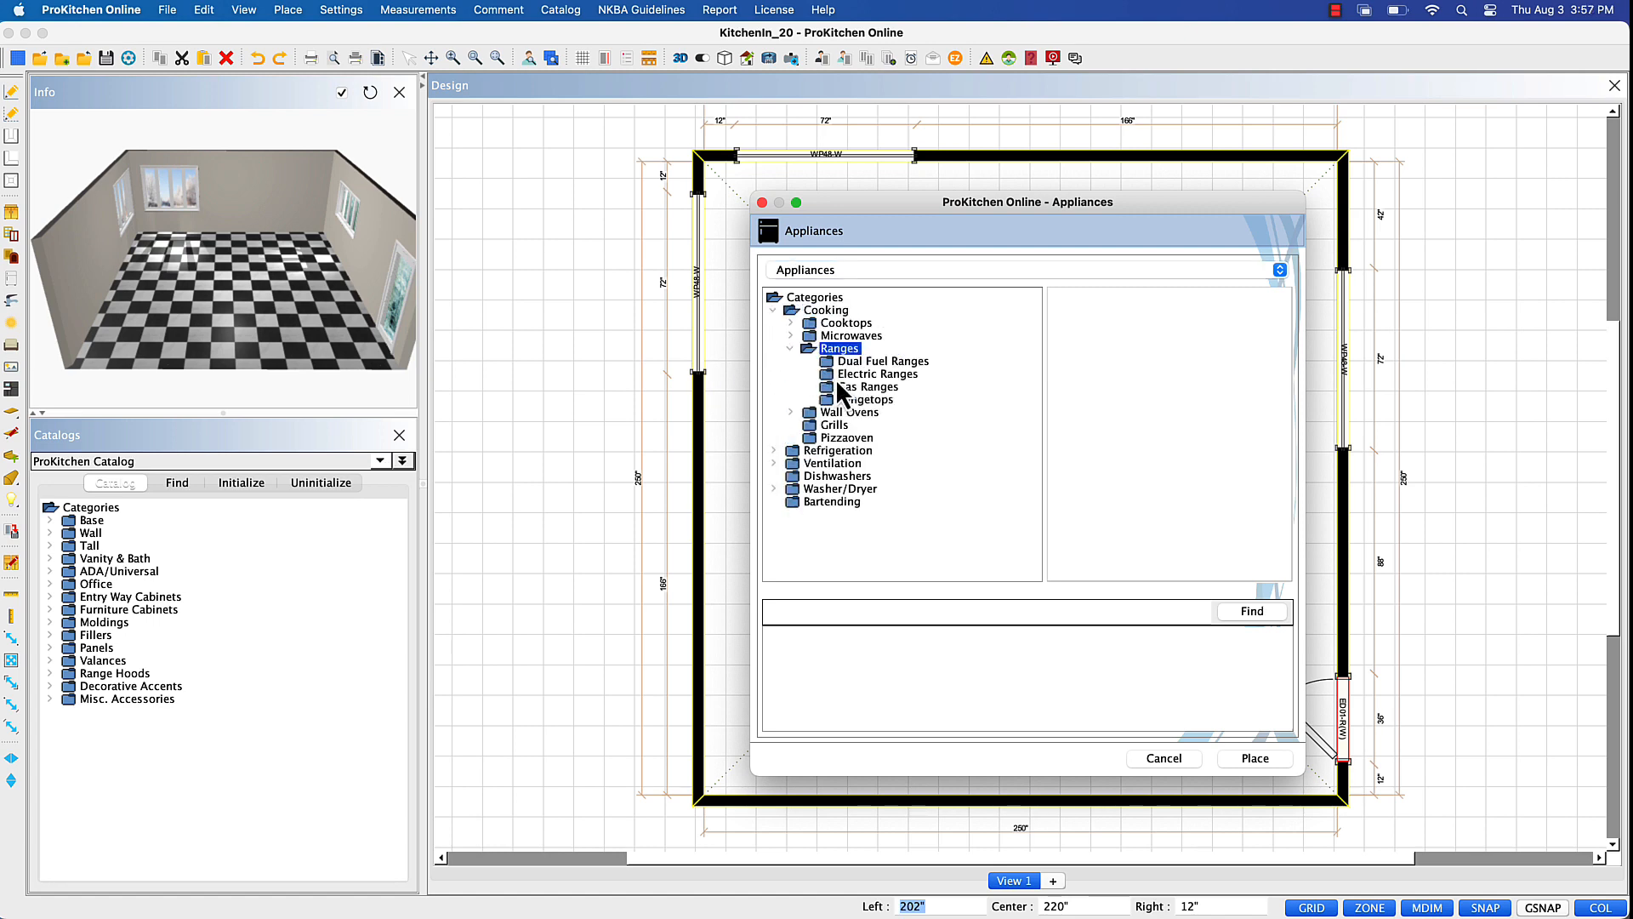
double_click(836, 388)
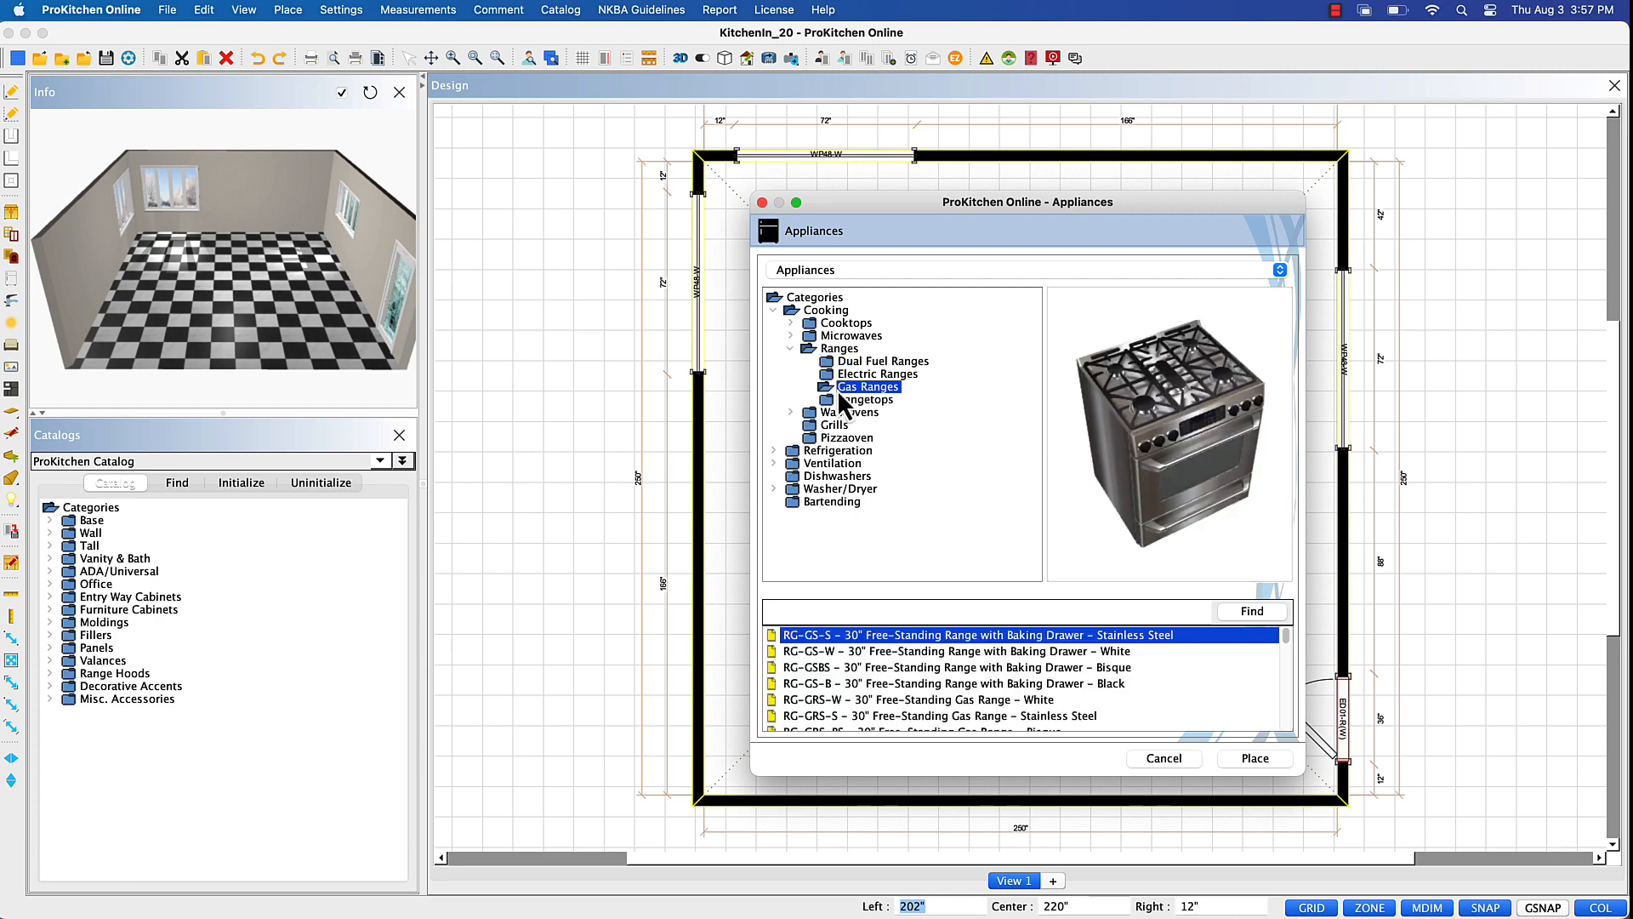
left_click(1256, 759)
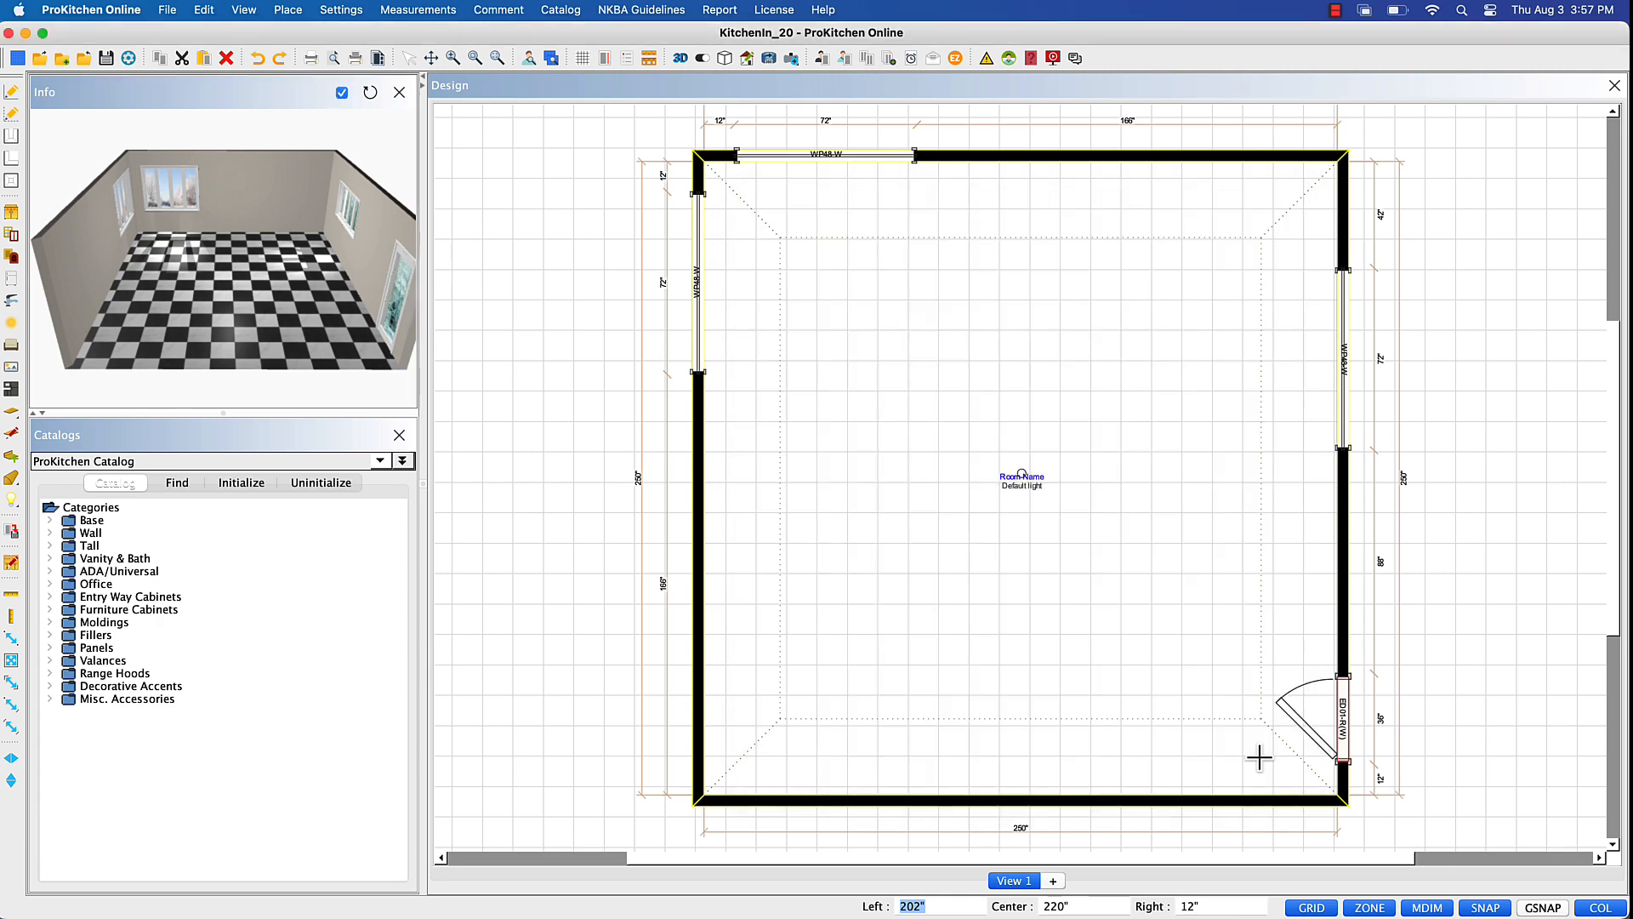
left_click(1106, 196)
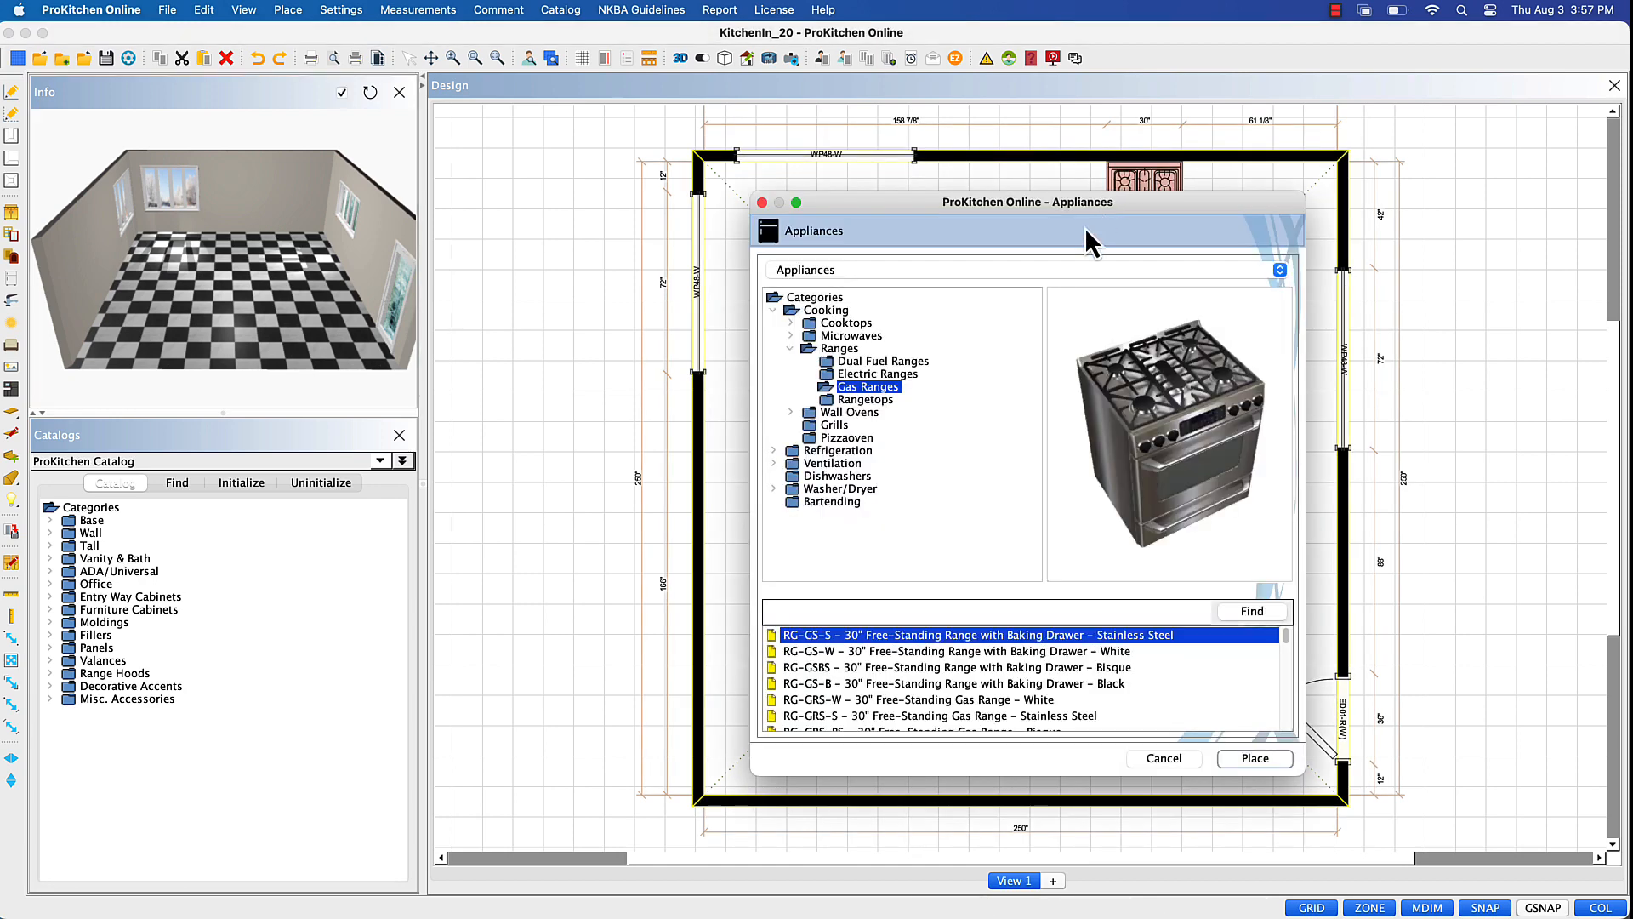
- Place the stainless-steel RFG-BEF-S Freestanding French Door Refrigerator against the right-hand wall, between the window and the door
double_click(814, 452)
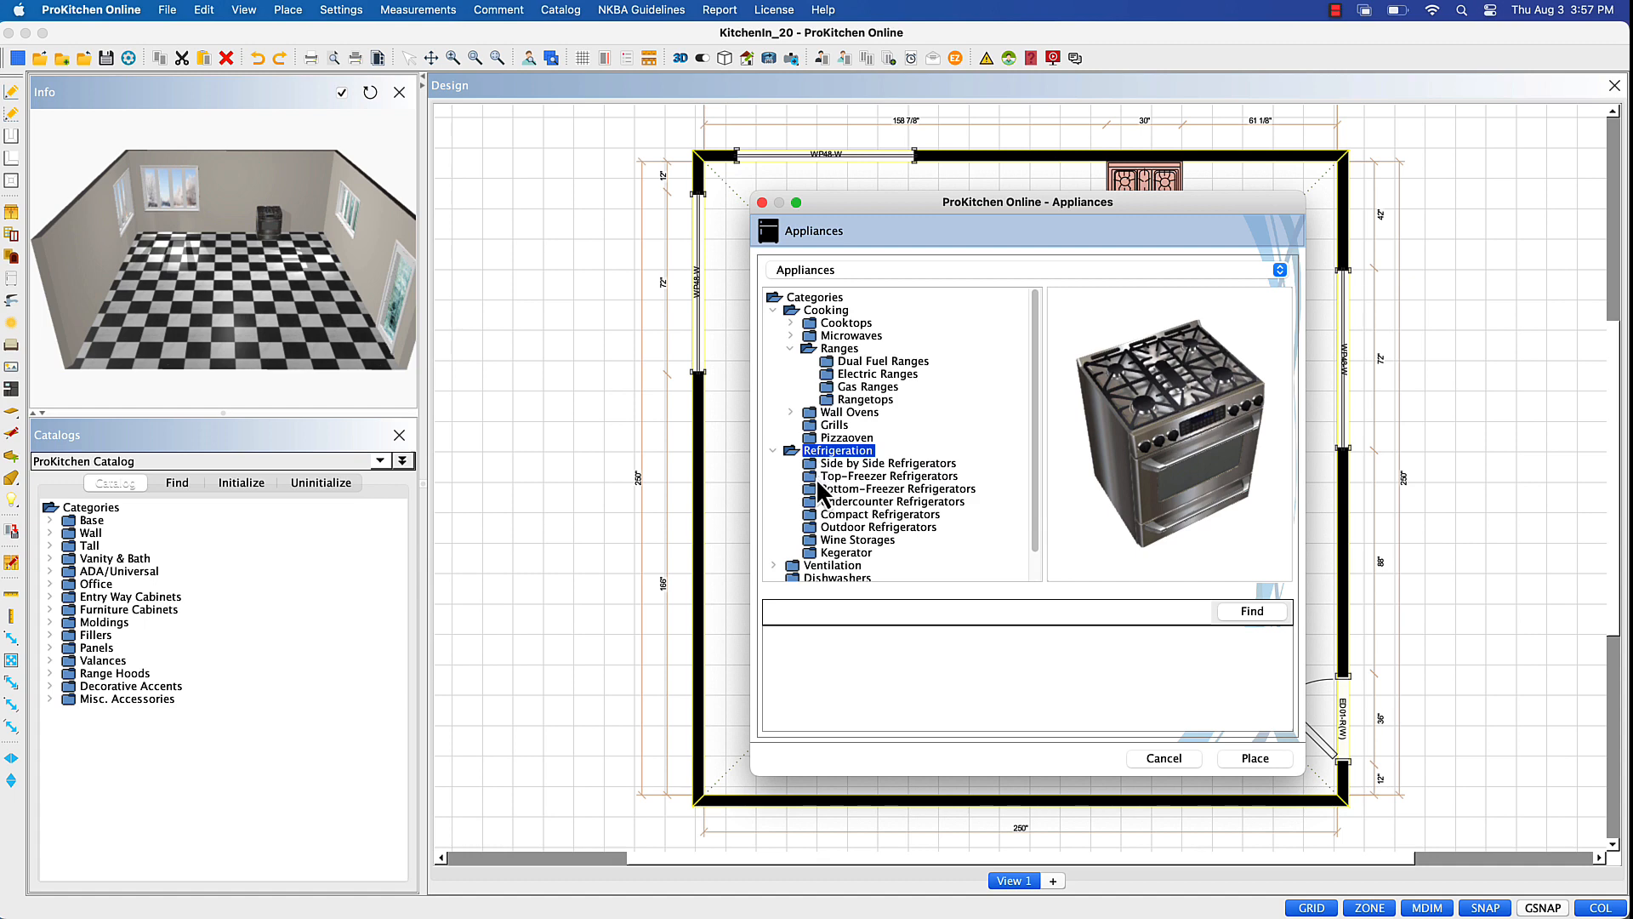
left_click(815, 488)
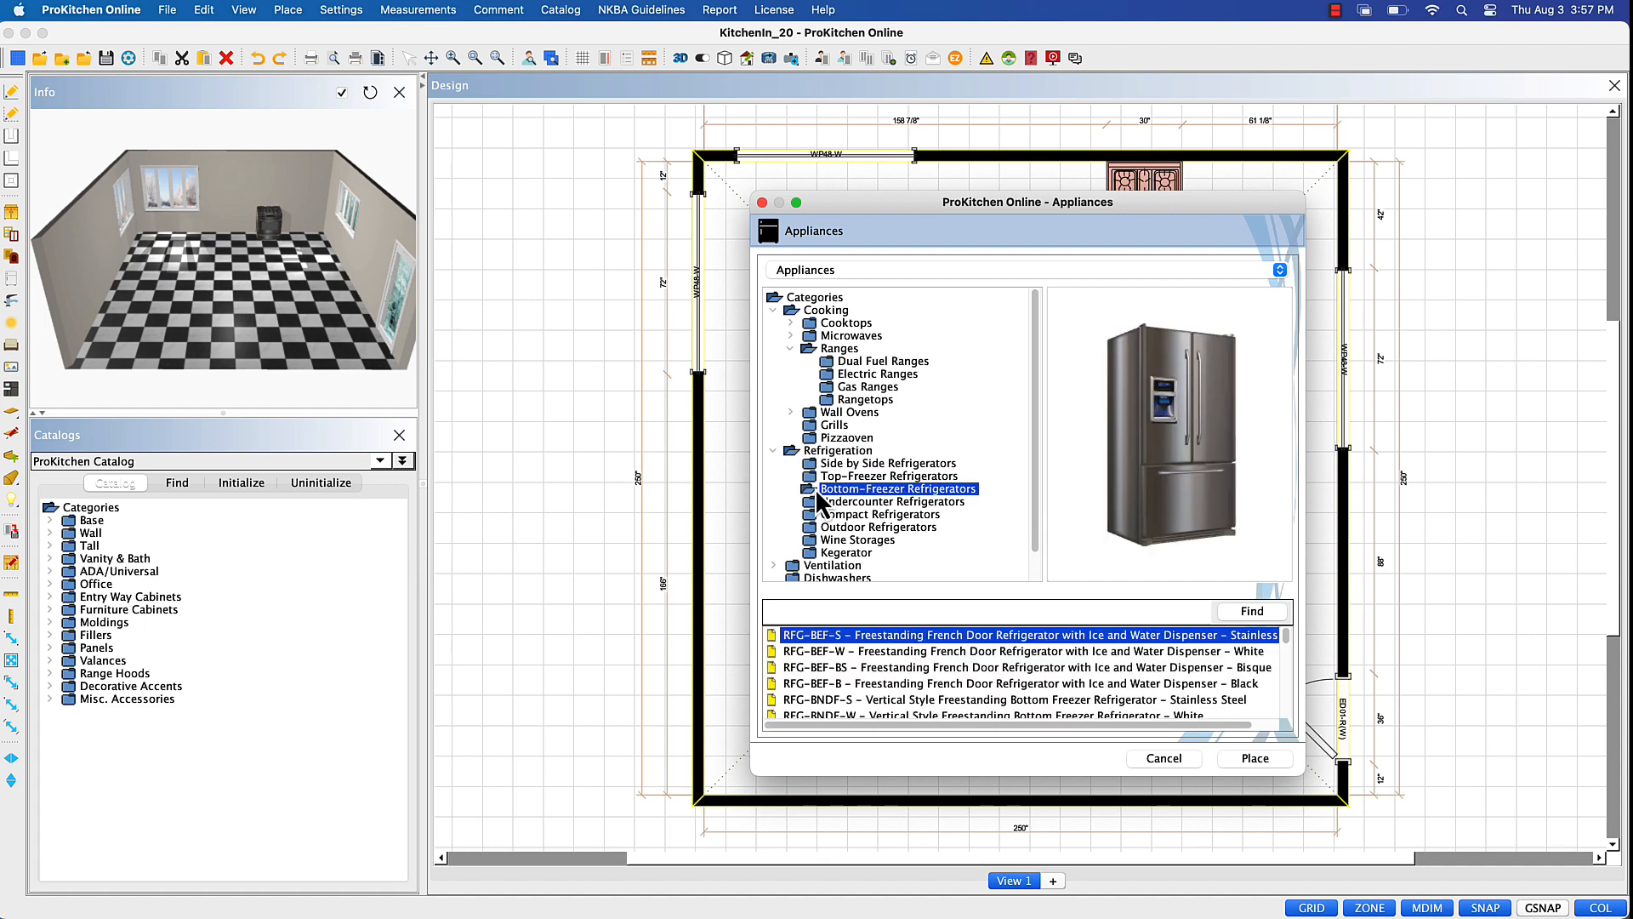
left_click(1240, 759)
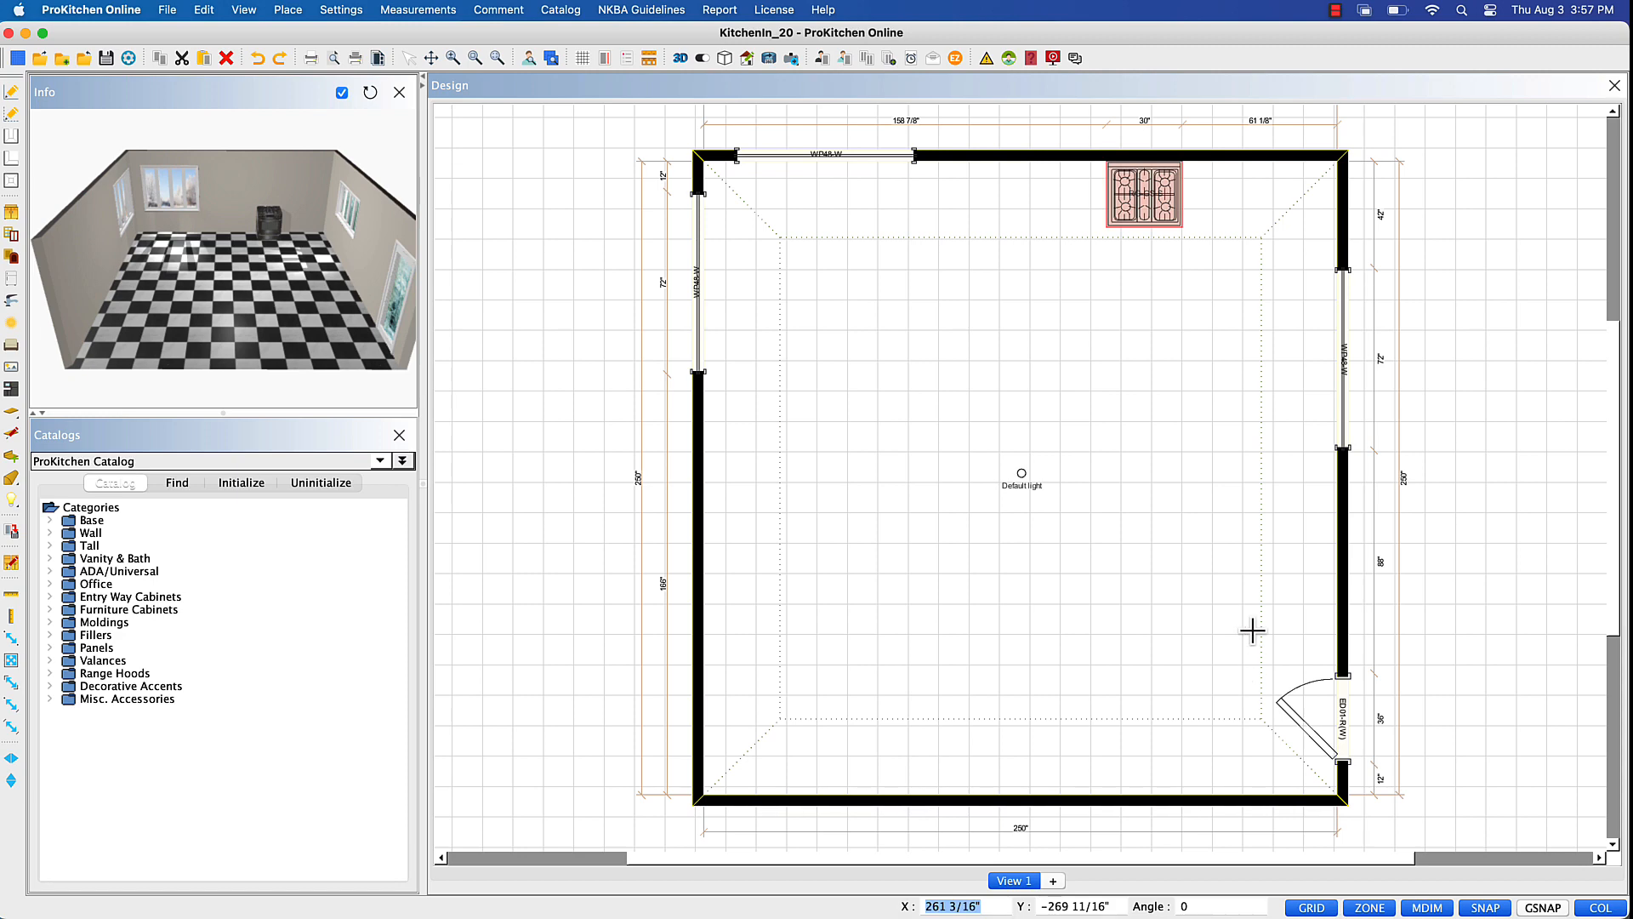
left_click(1301, 582)
left_click_drag(1304, 587, 1306, 562)
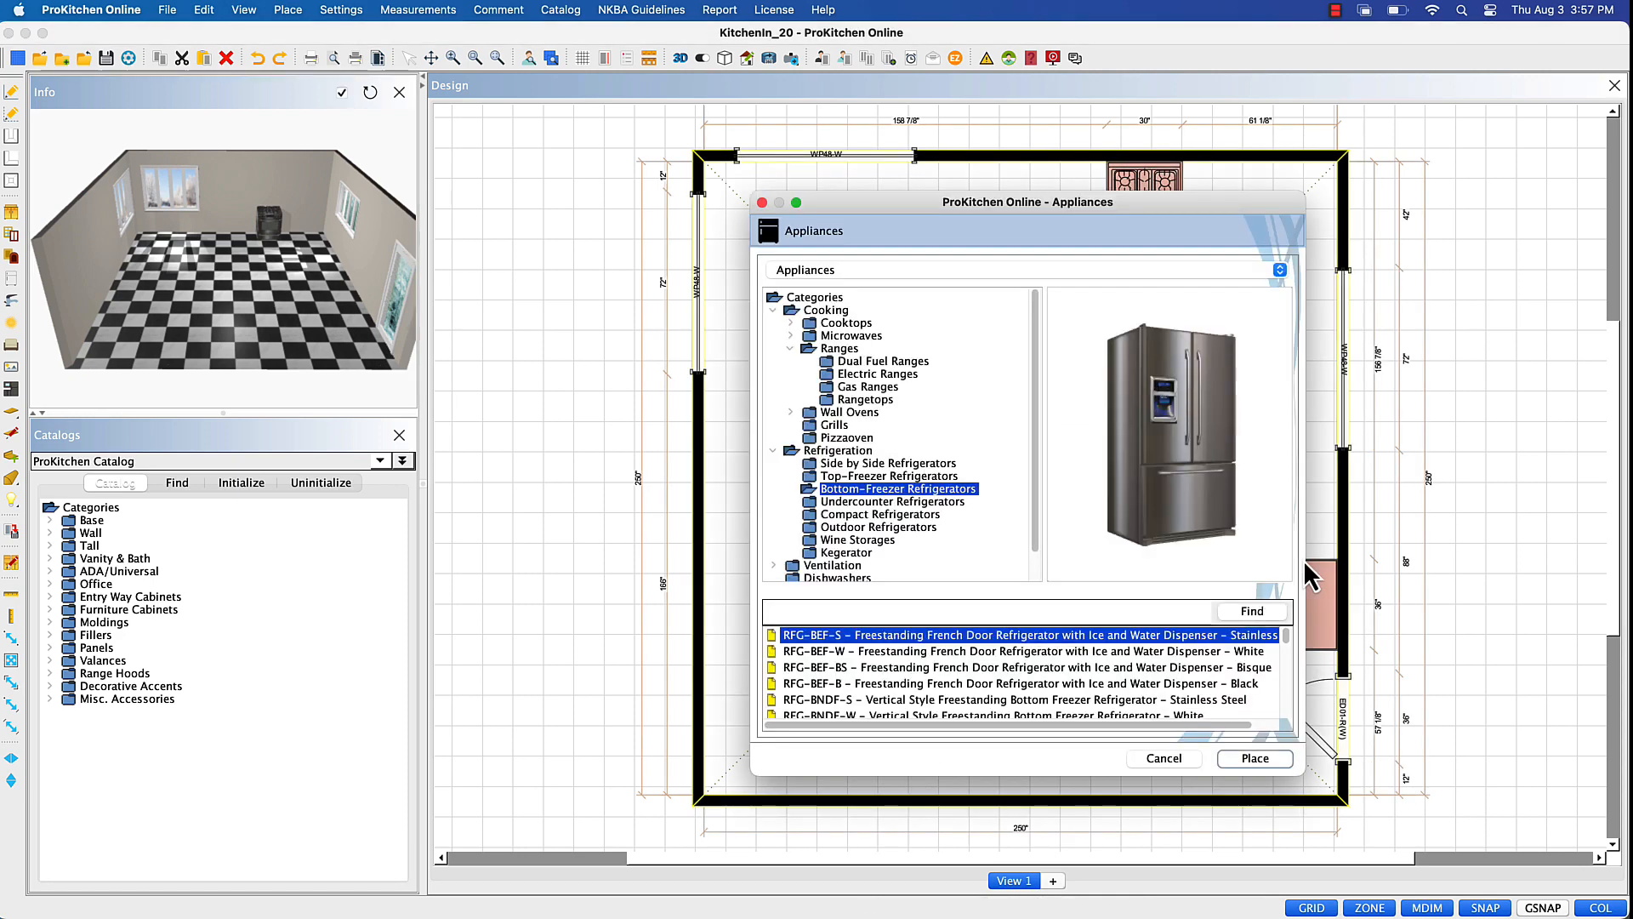
- Place a 24" dishwasher against the right-hand wall in front of its window and finish adding appliances
scroll(847, 561, "down", 2)
left_click(846, 546)
left_click(1251, 758)
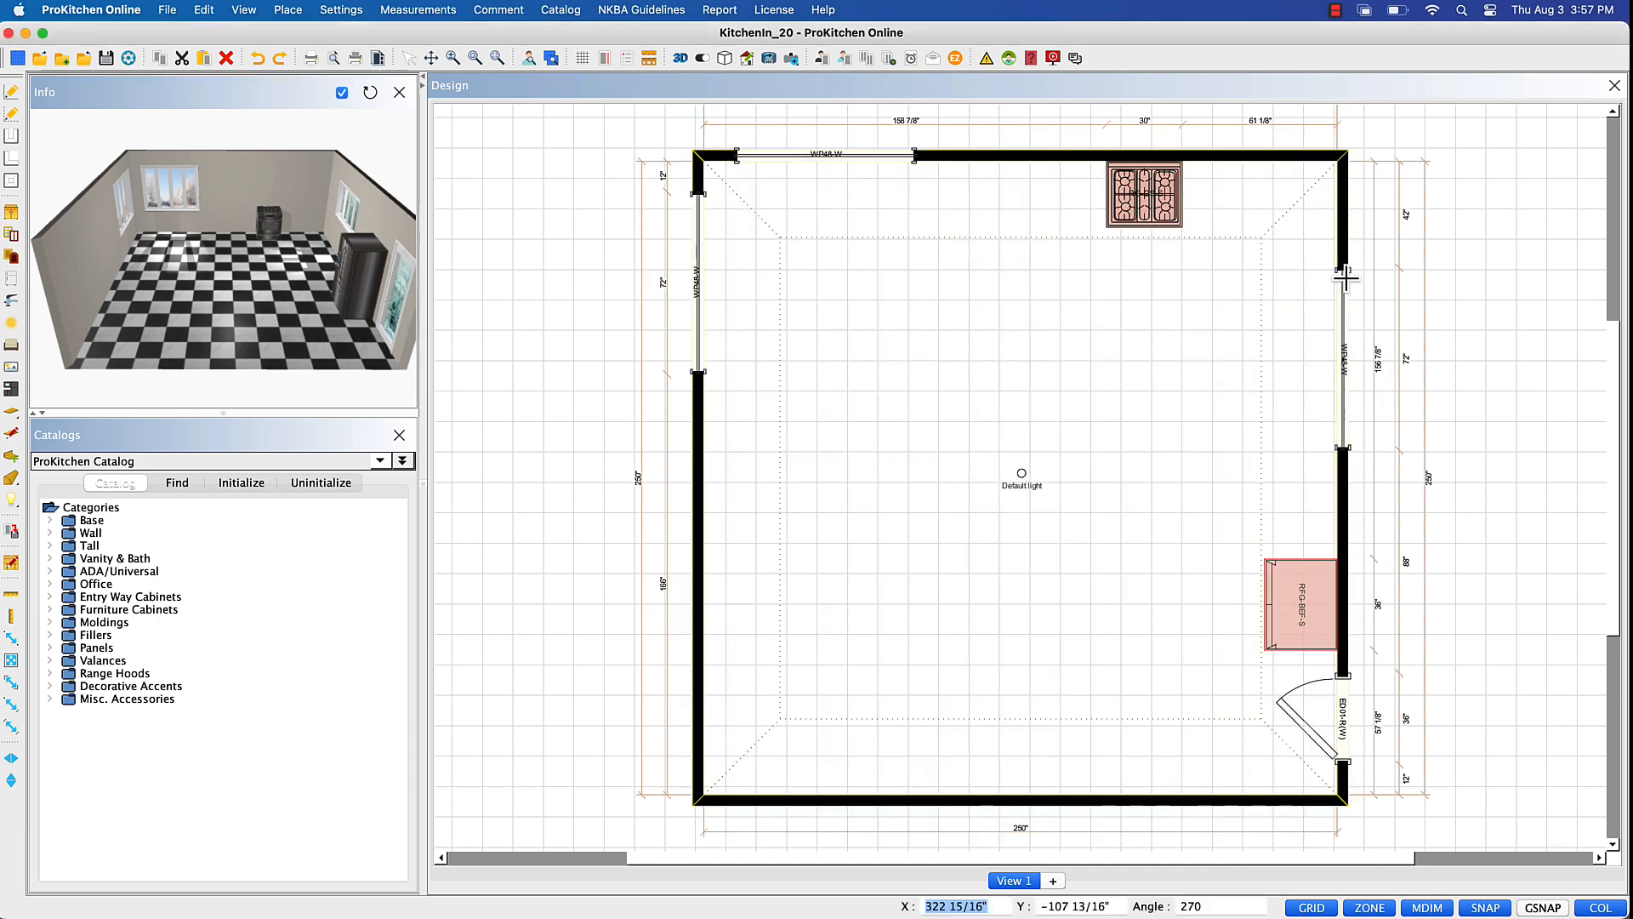
left_click(1297, 315)
left_click(1159, 758)
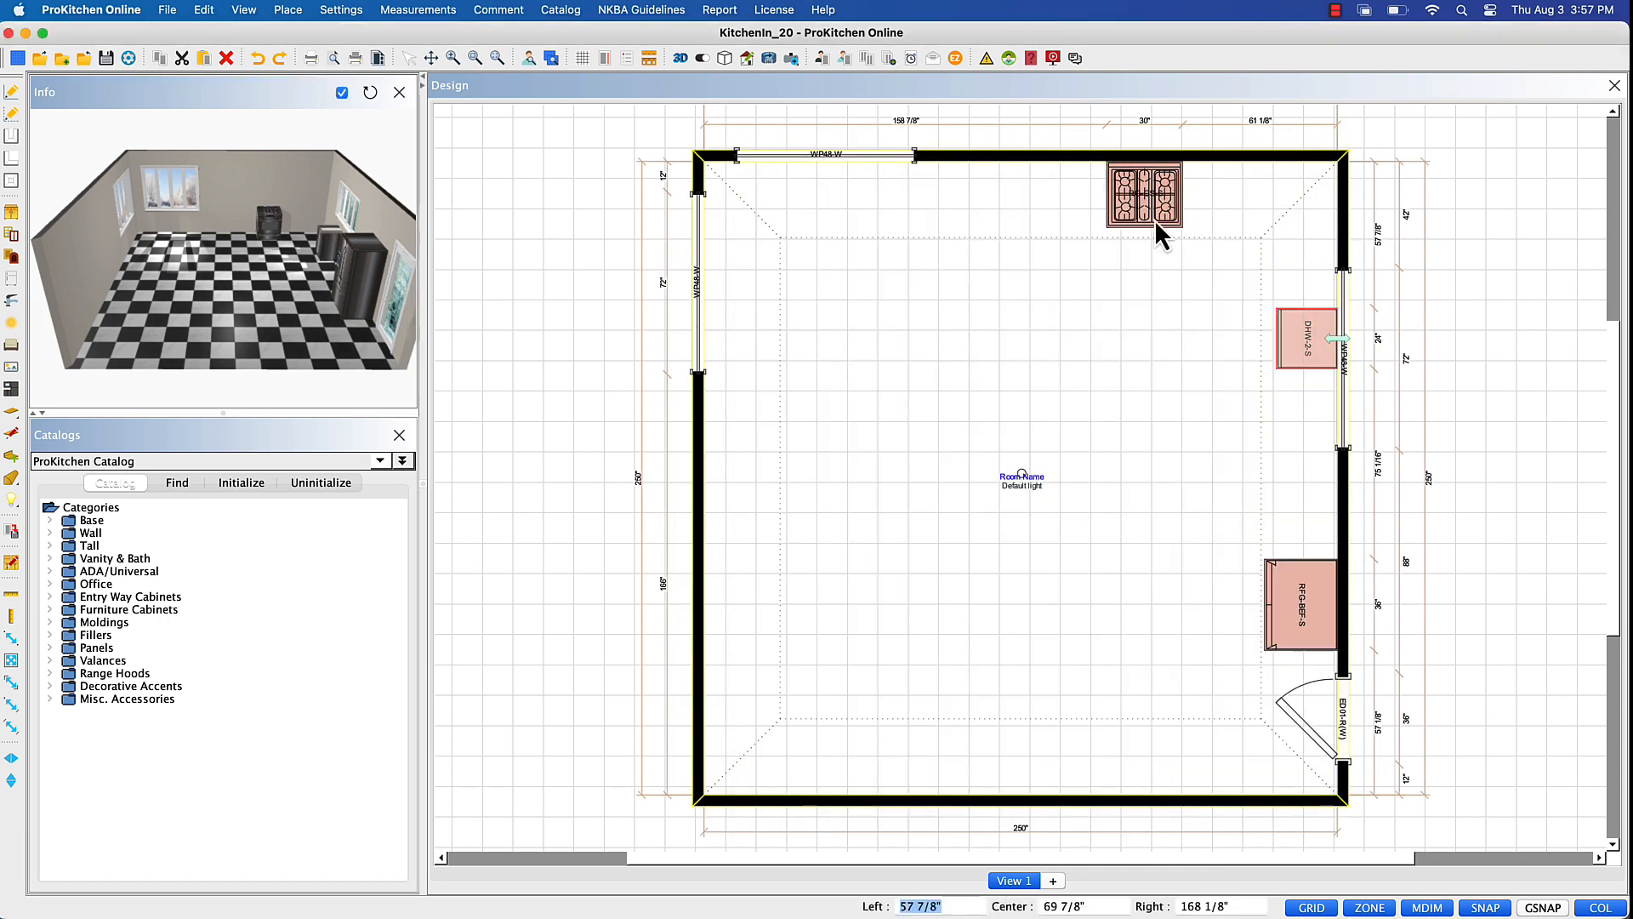
- Set the right distance of the range on the upper wall to 72"
left_click(1157, 228)
mouse_move(940, 900)
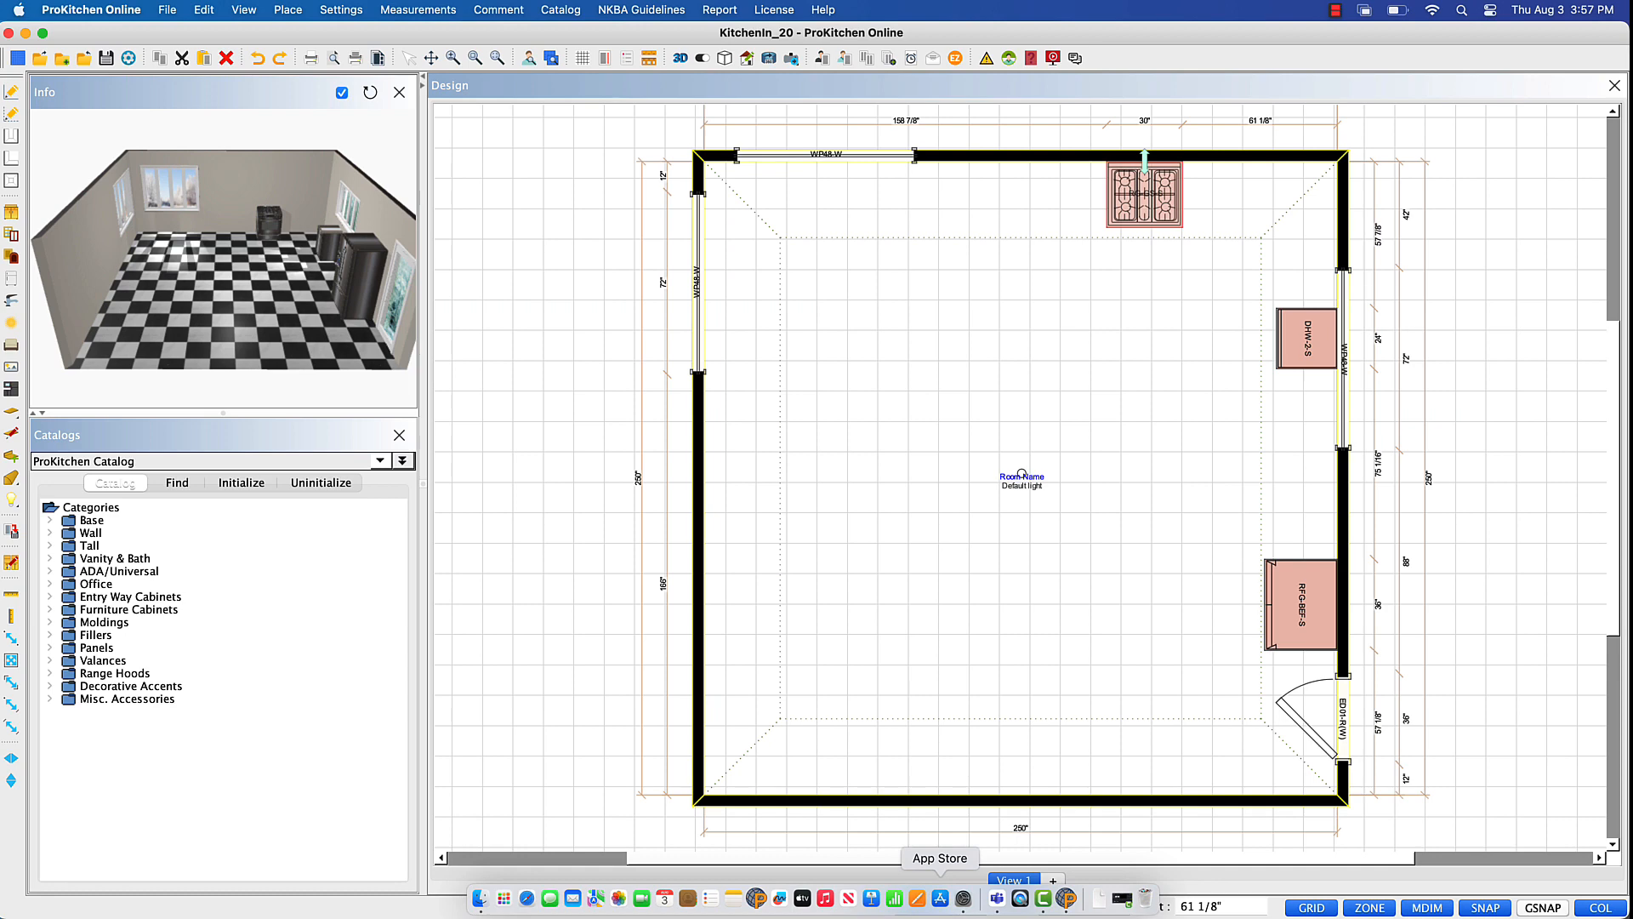
left_click(1232, 906)
type("7")
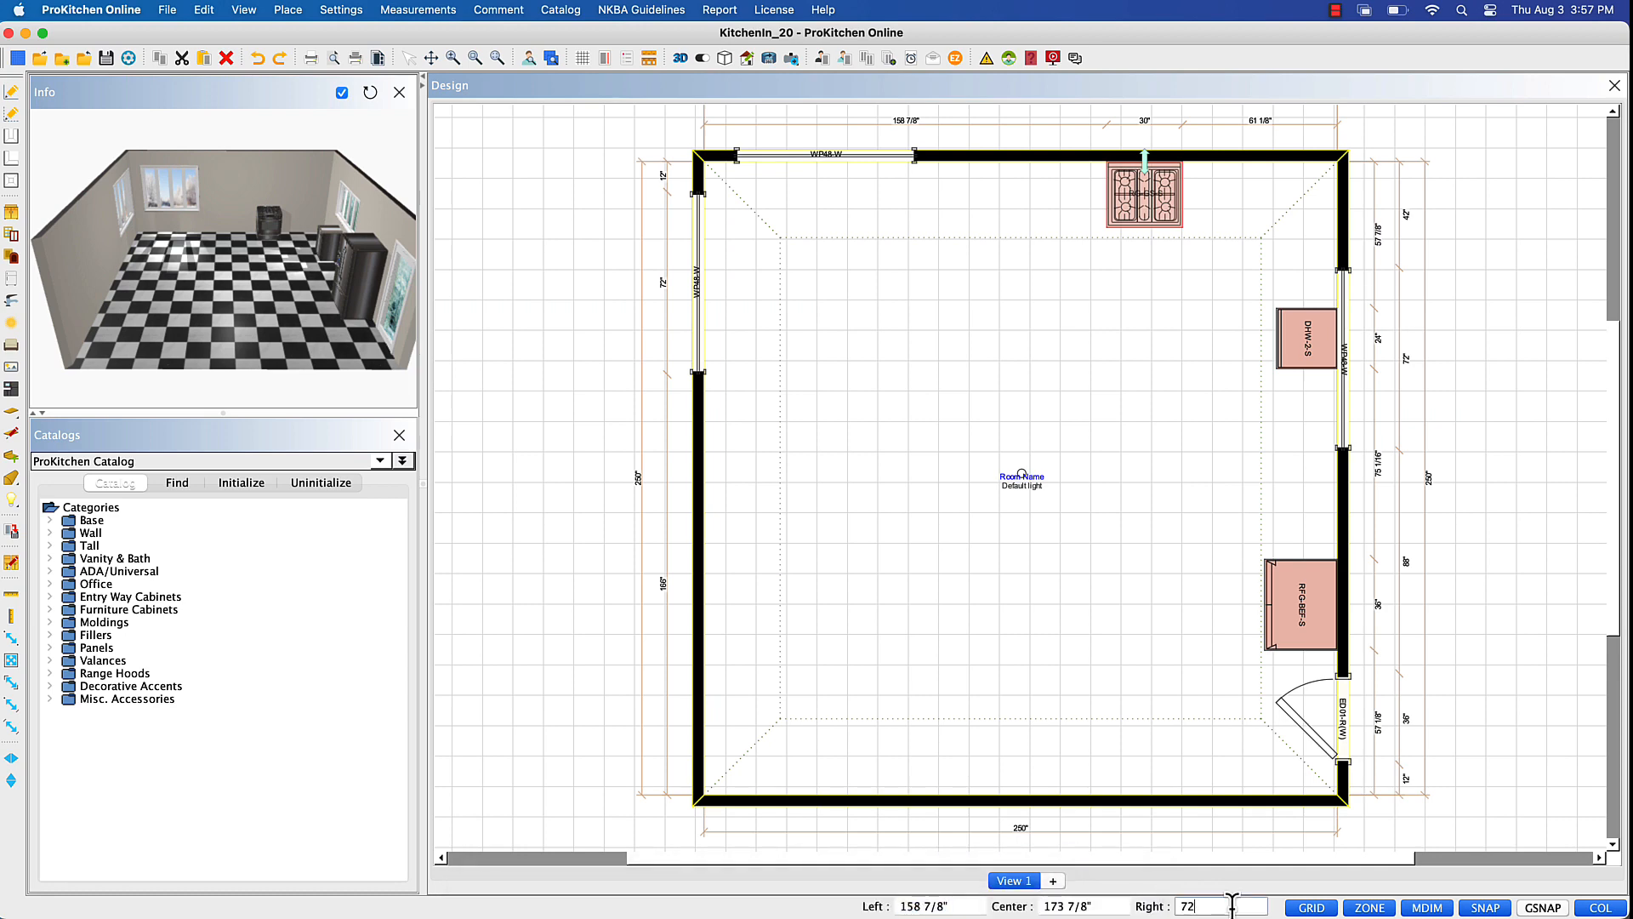
type("2")
key("Return")
- Set the left distance of the dishwasher on the right-hand wall to 36"
left_click(1301, 353)
left_click(957, 903)
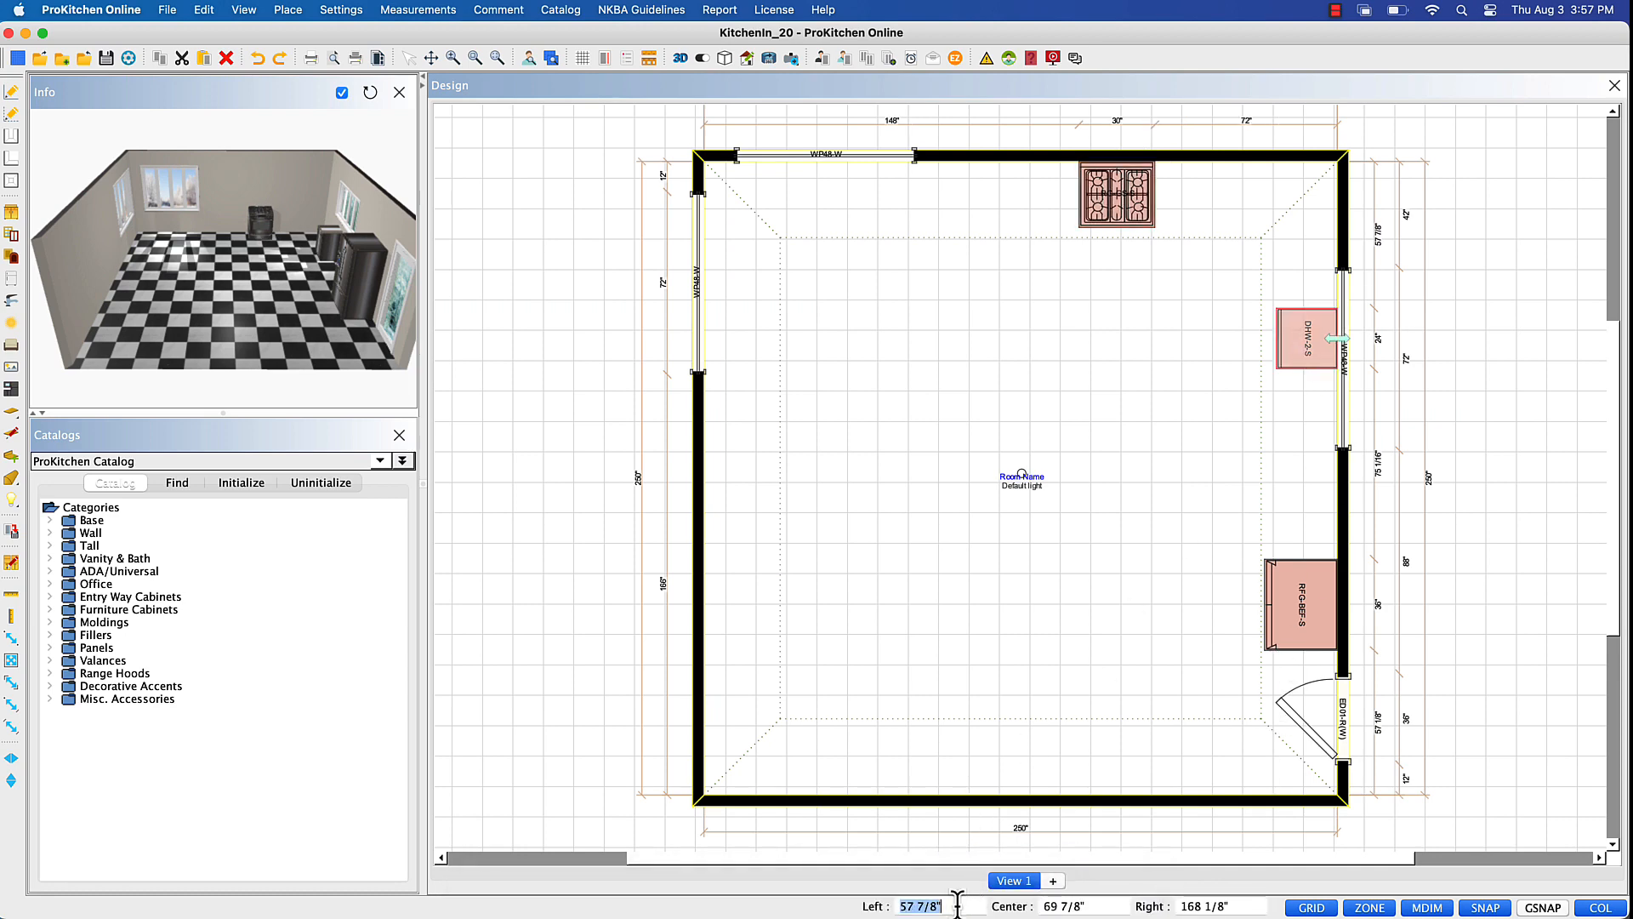
type("36")
key("Return")
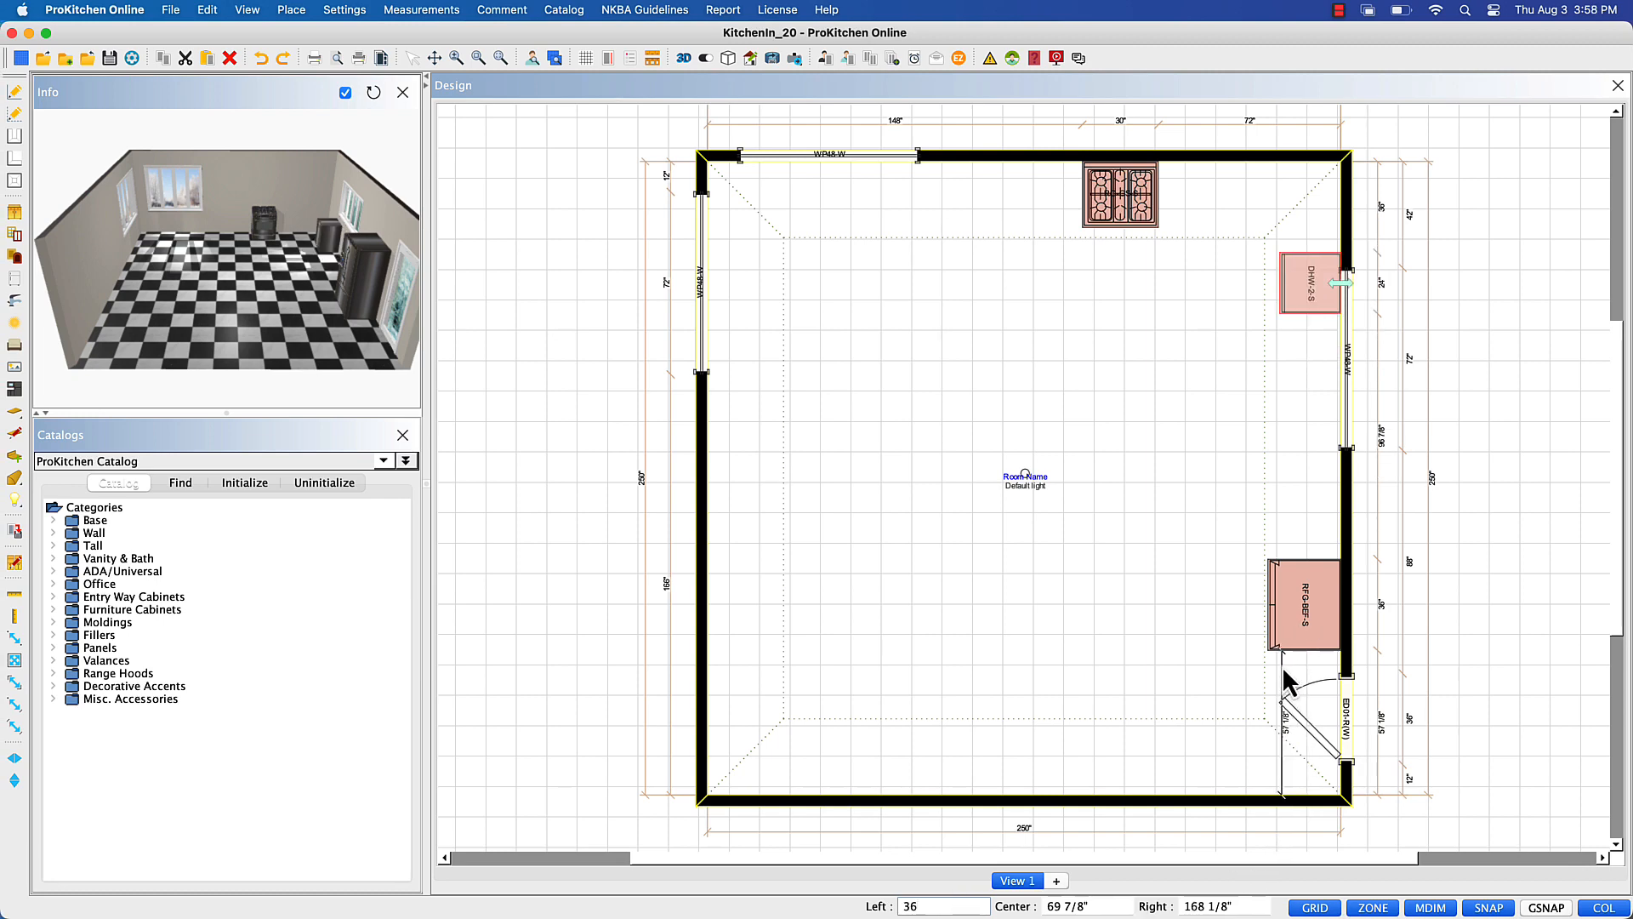
- Position the RFG-BEF-S refrigerator at a distance of 11.5" from the door on the right-hand wall
left_click(1303, 638)
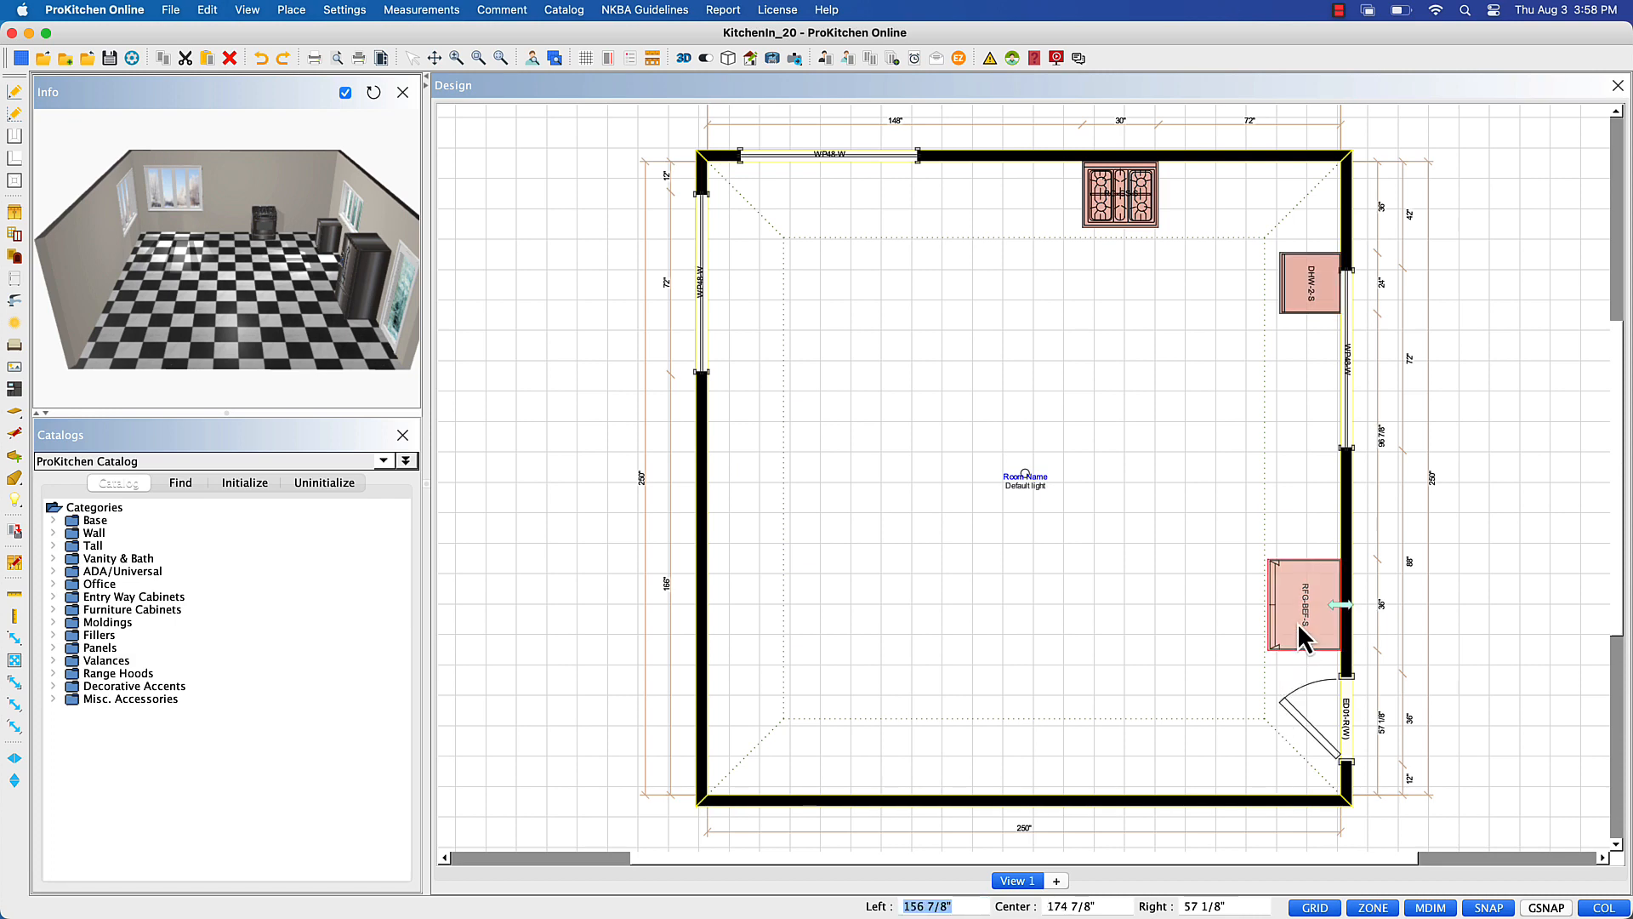
right_click(1304, 637)
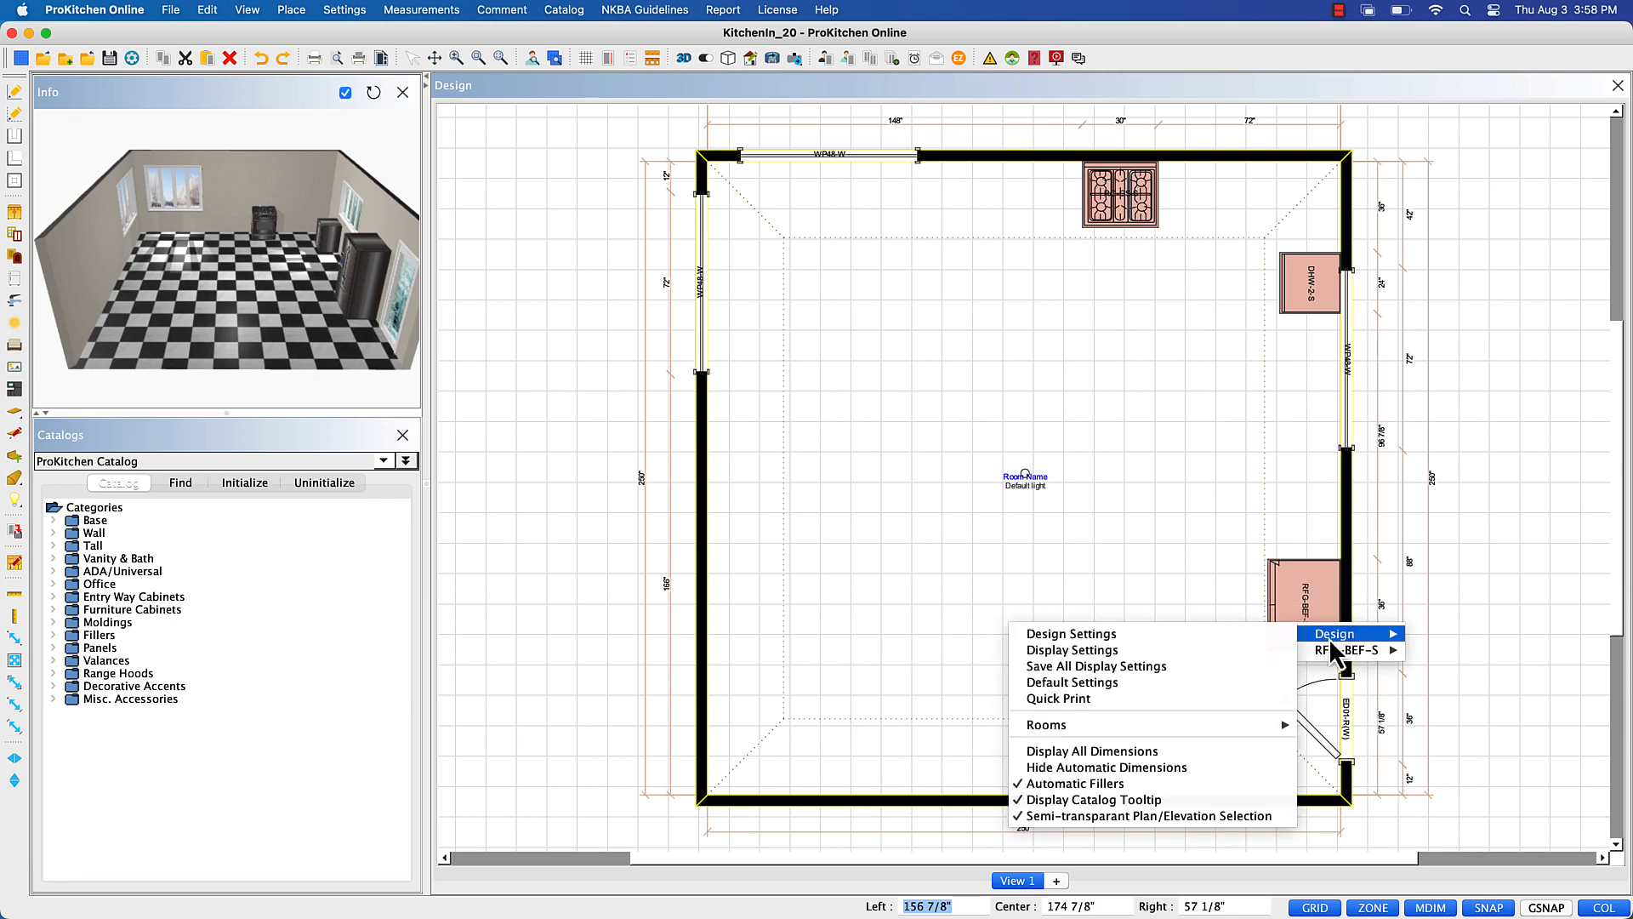
mouse_move(1330, 651)
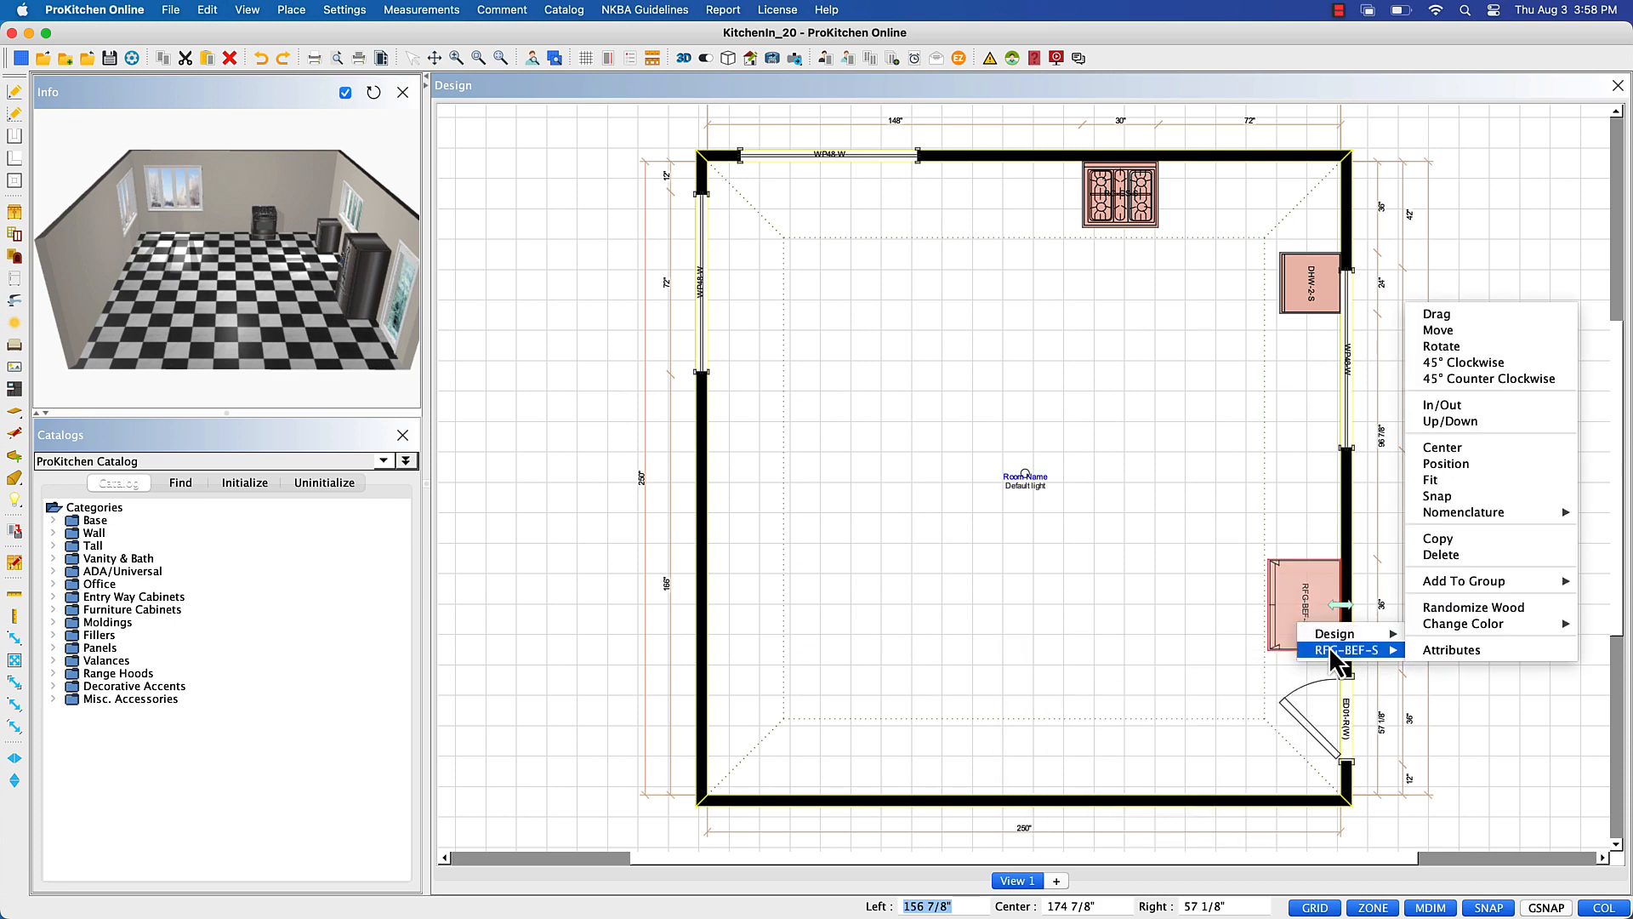
mouse_move(1502, 579)
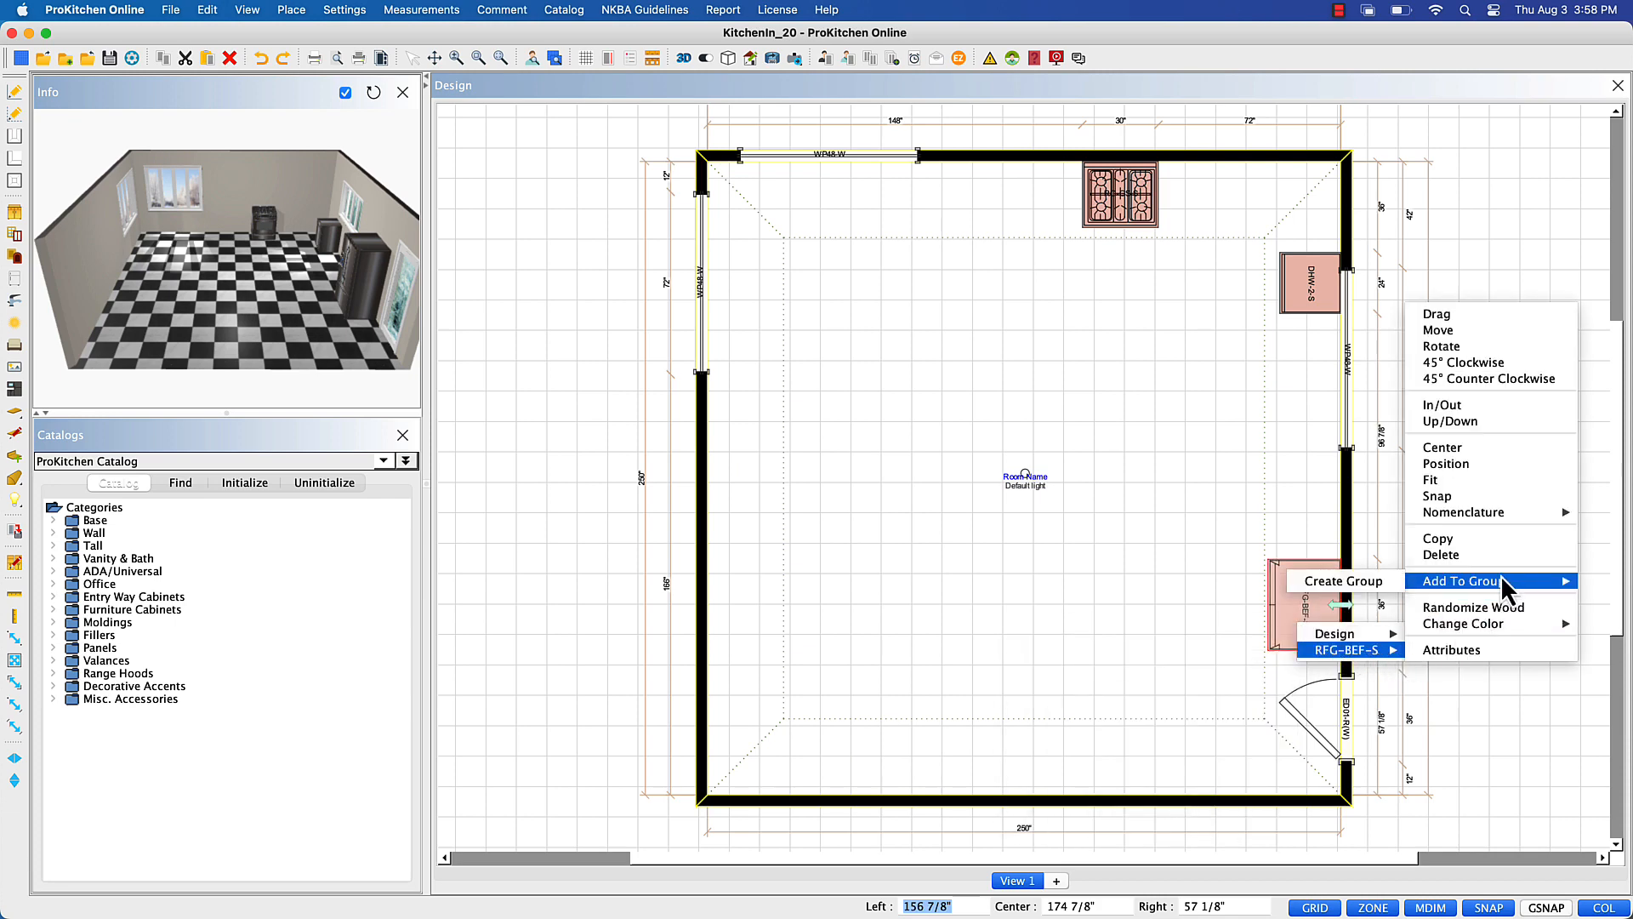
left_click(1509, 462)
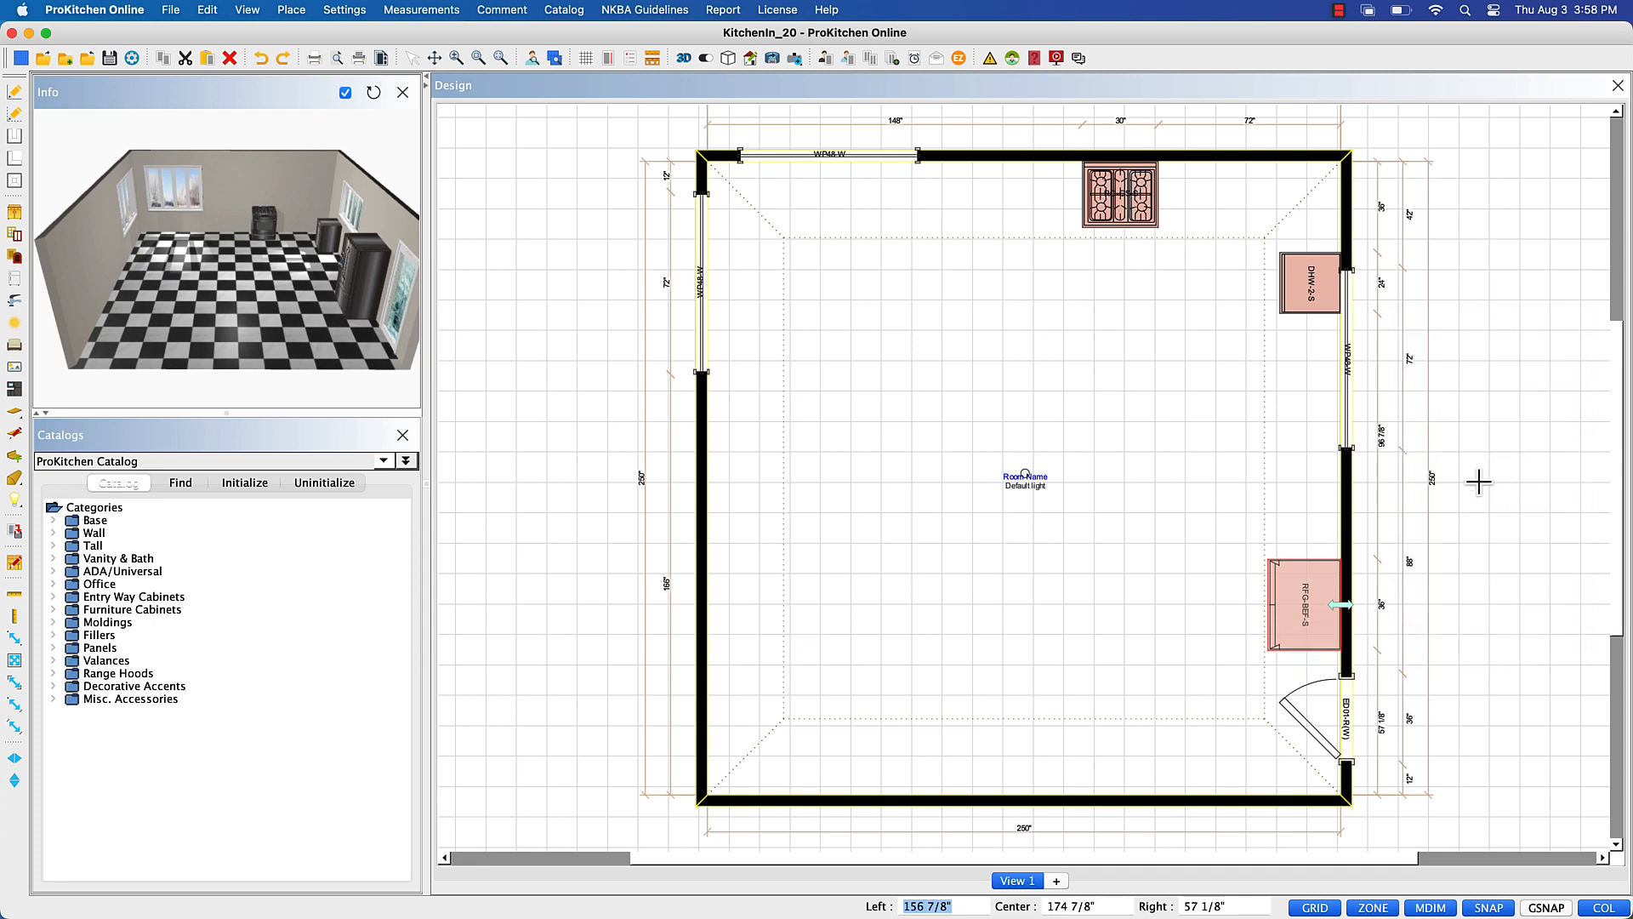
left_click(1352, 713)
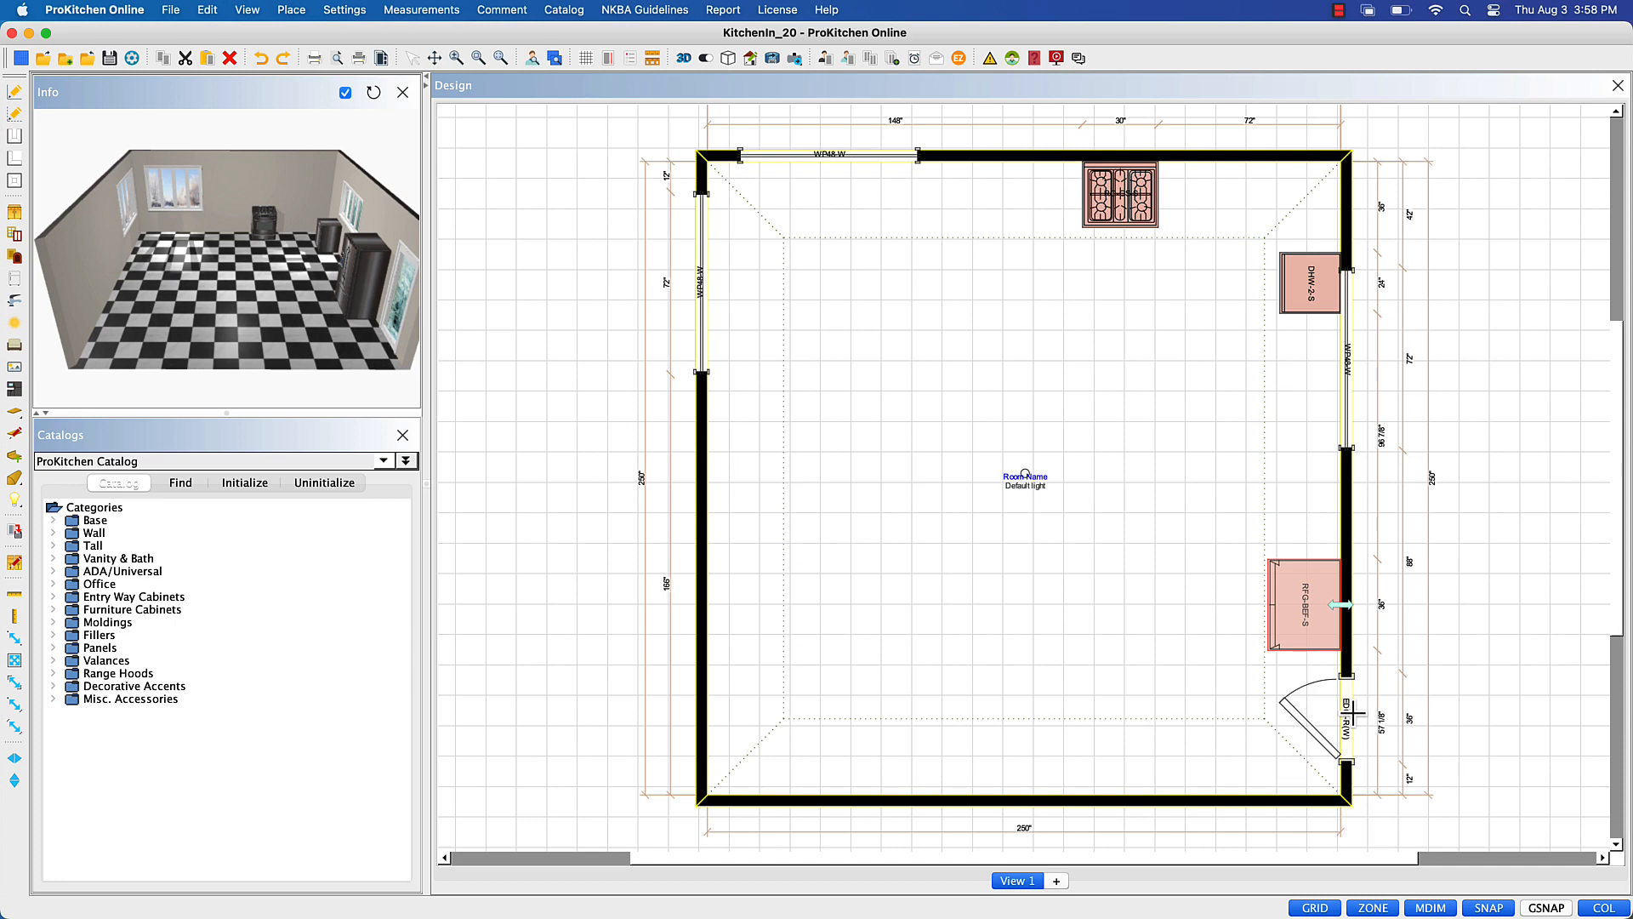
left_click(1352, 715)
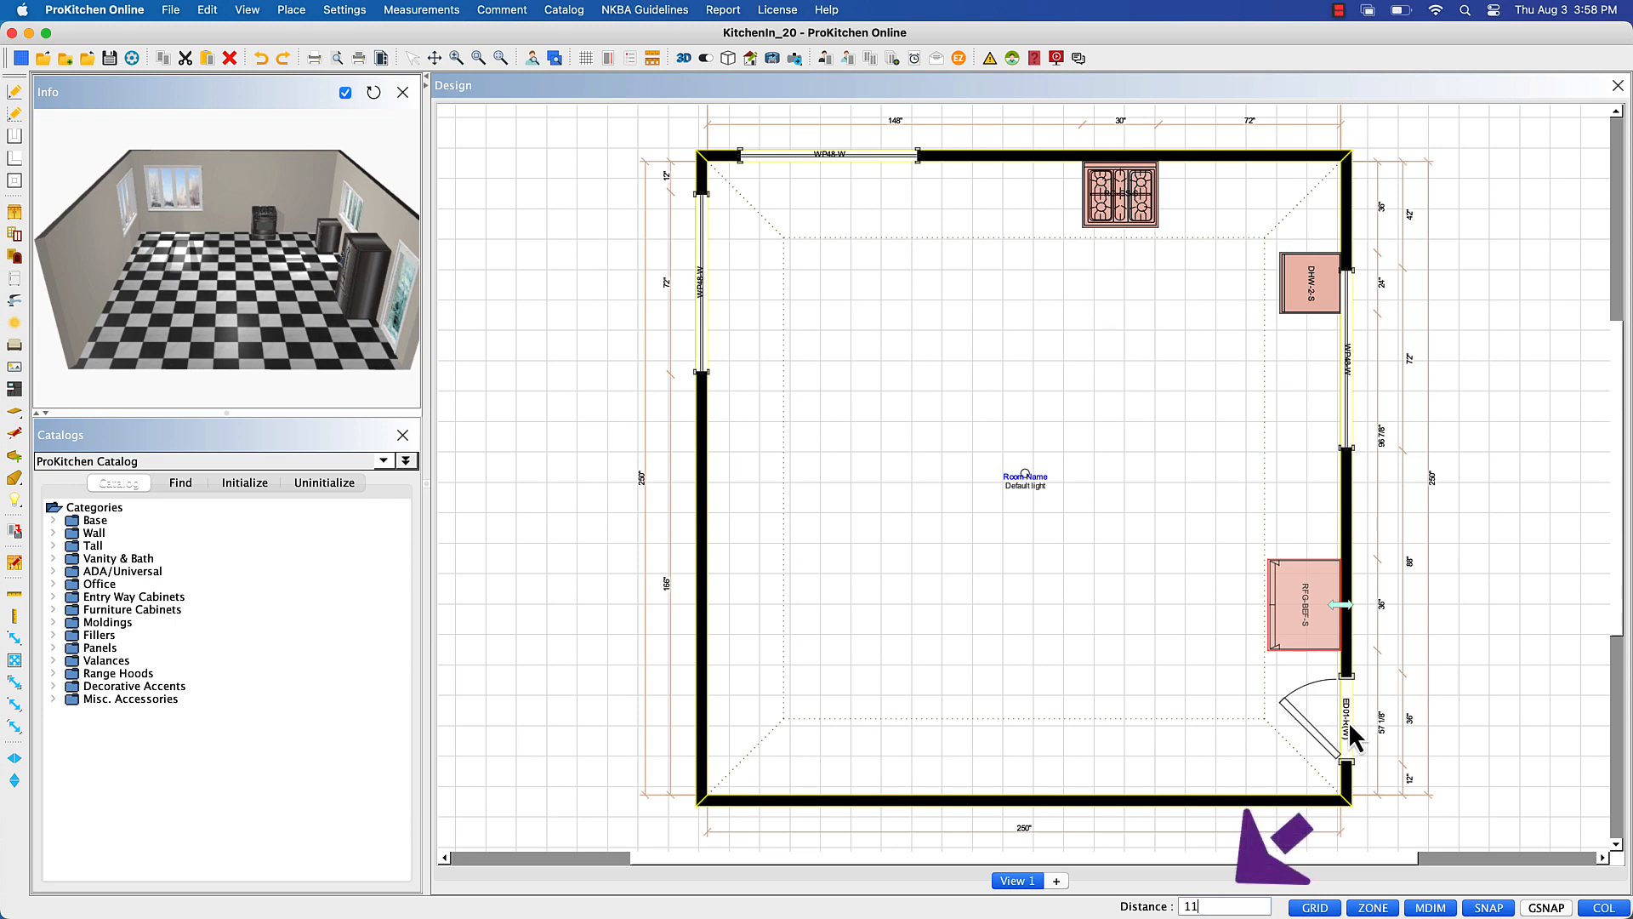
type("11.5")
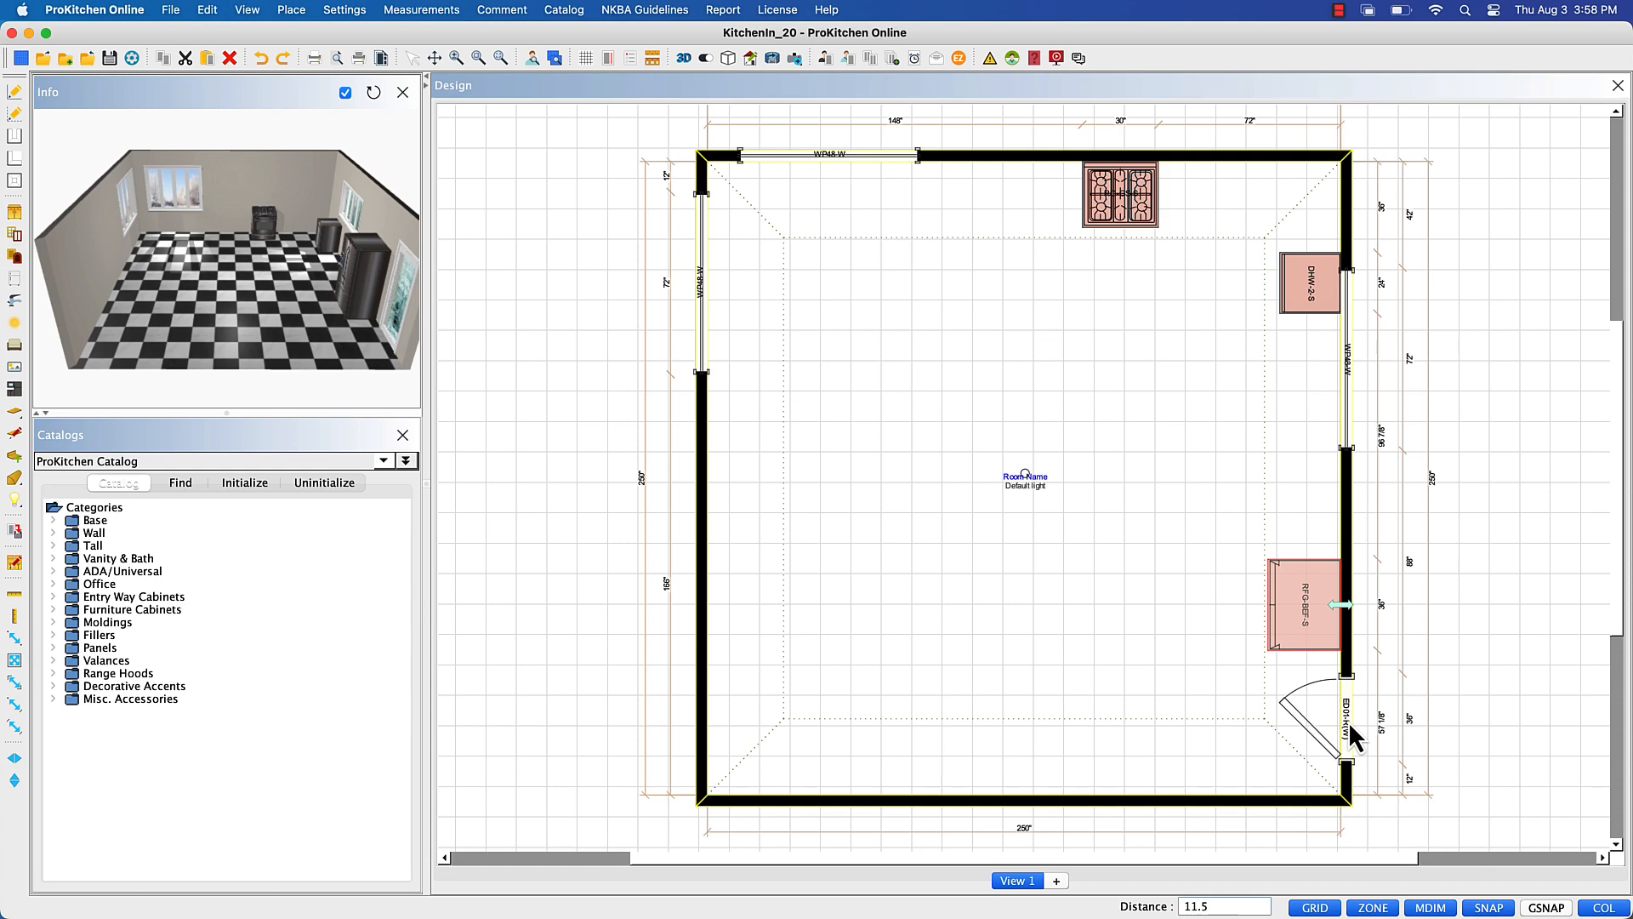
key("Return")
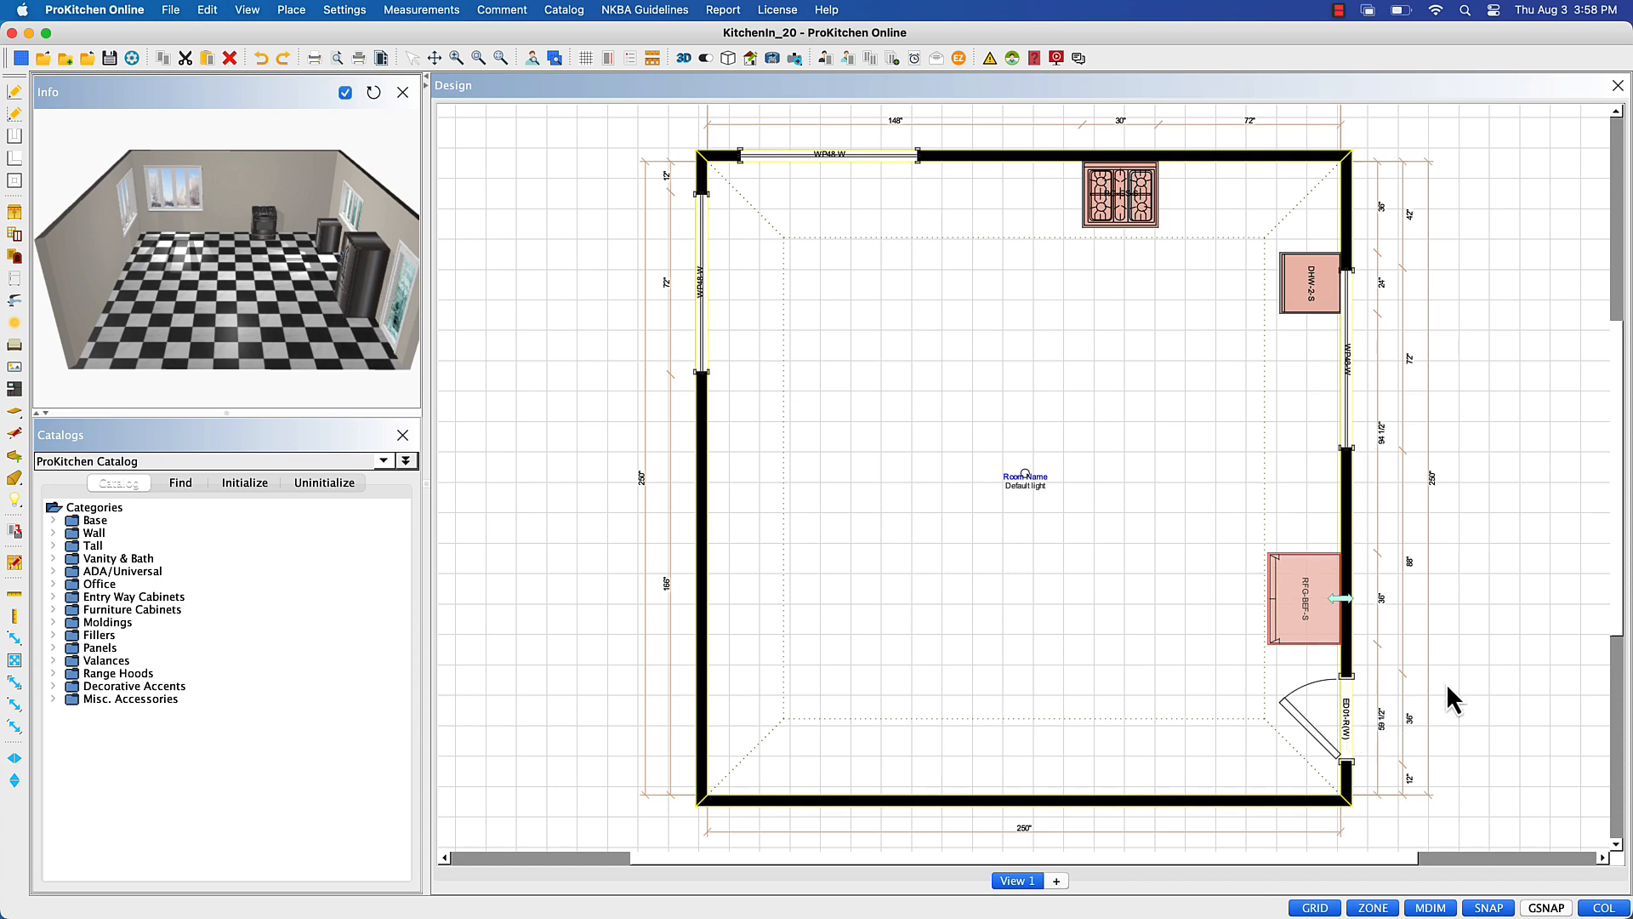
- Place an SBA36B Sink Base Apron Cabinet against the right-hand wall, between the dishwasher and the refrigerator
double_click(71, 521)
double_click(93, 558)
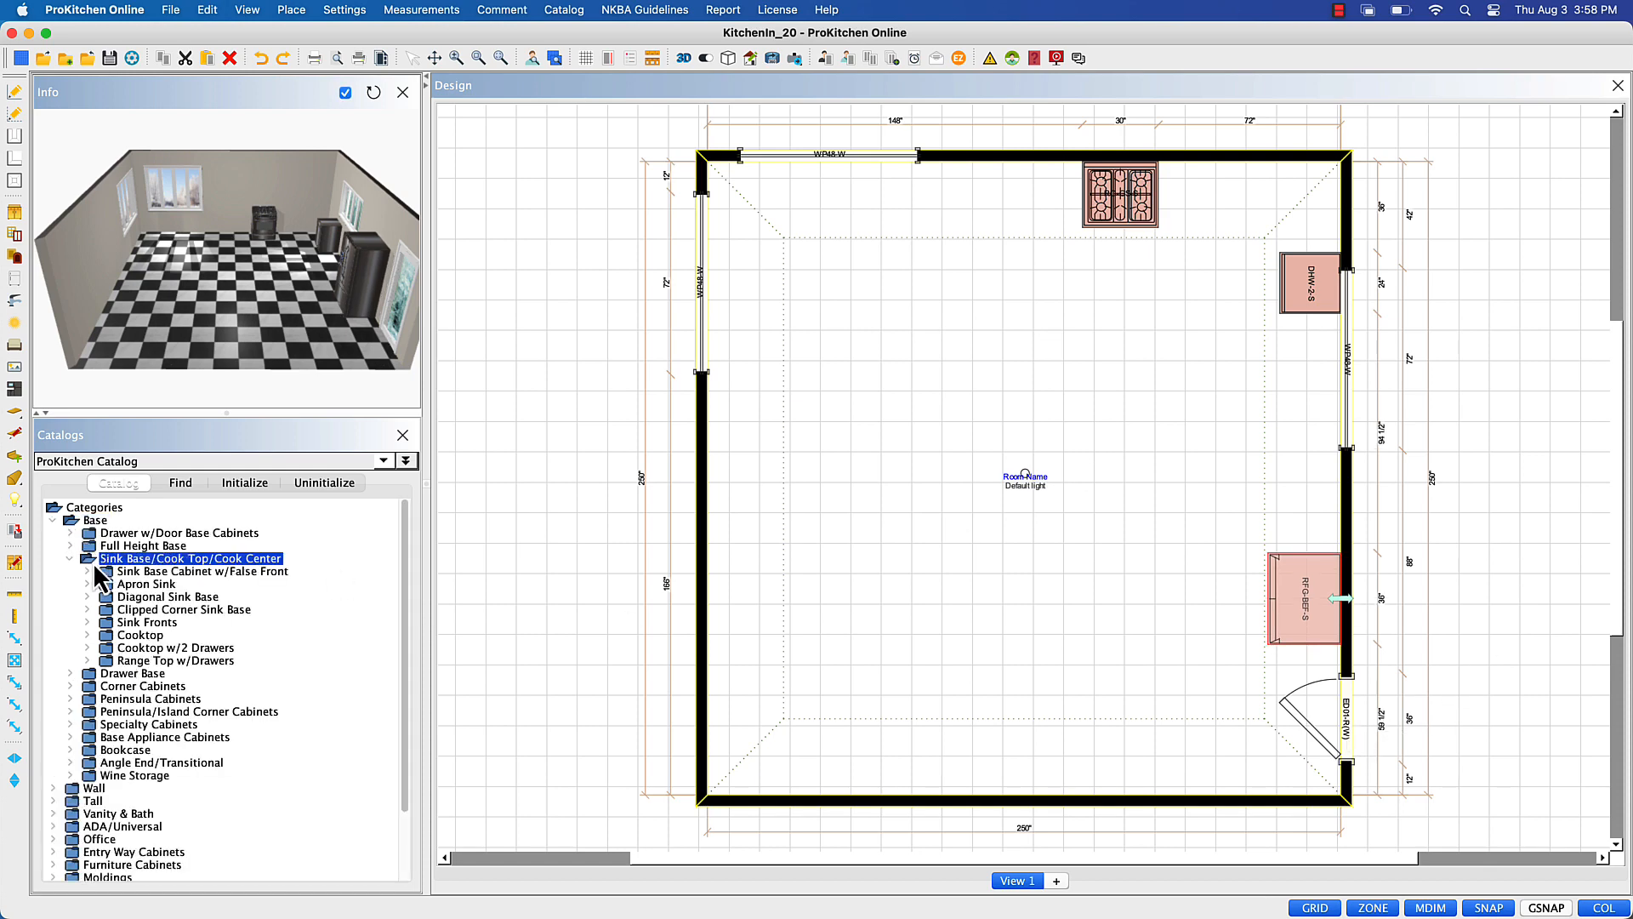
double_click(109, 584)
left_click(205, 661)
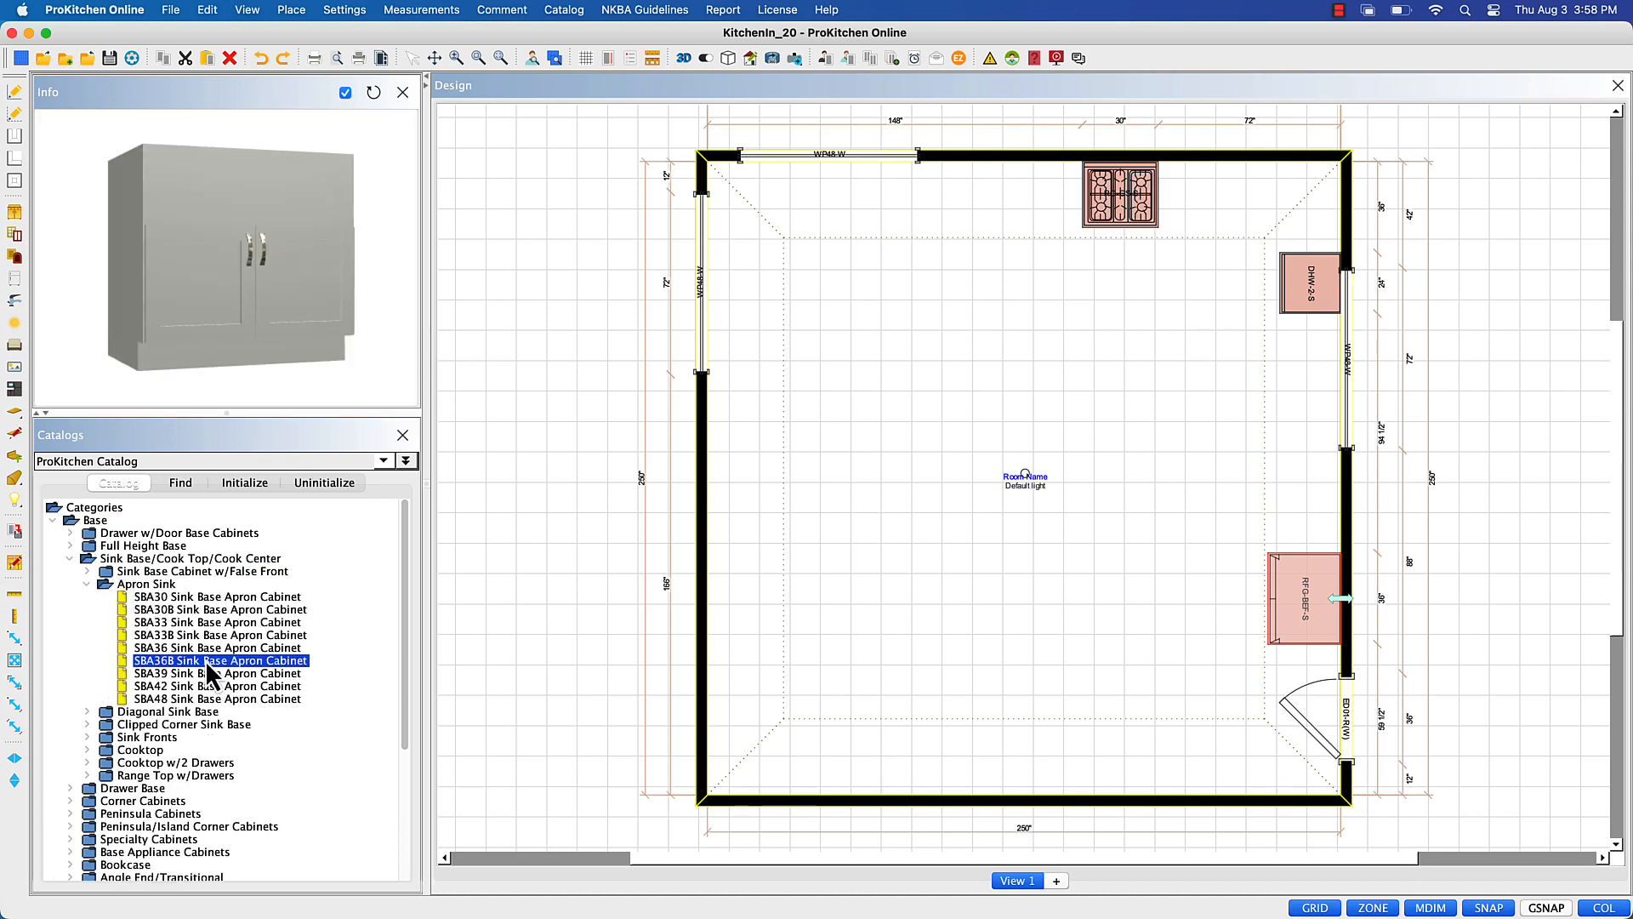
left_click_drag(206, 660, 1313, 396)
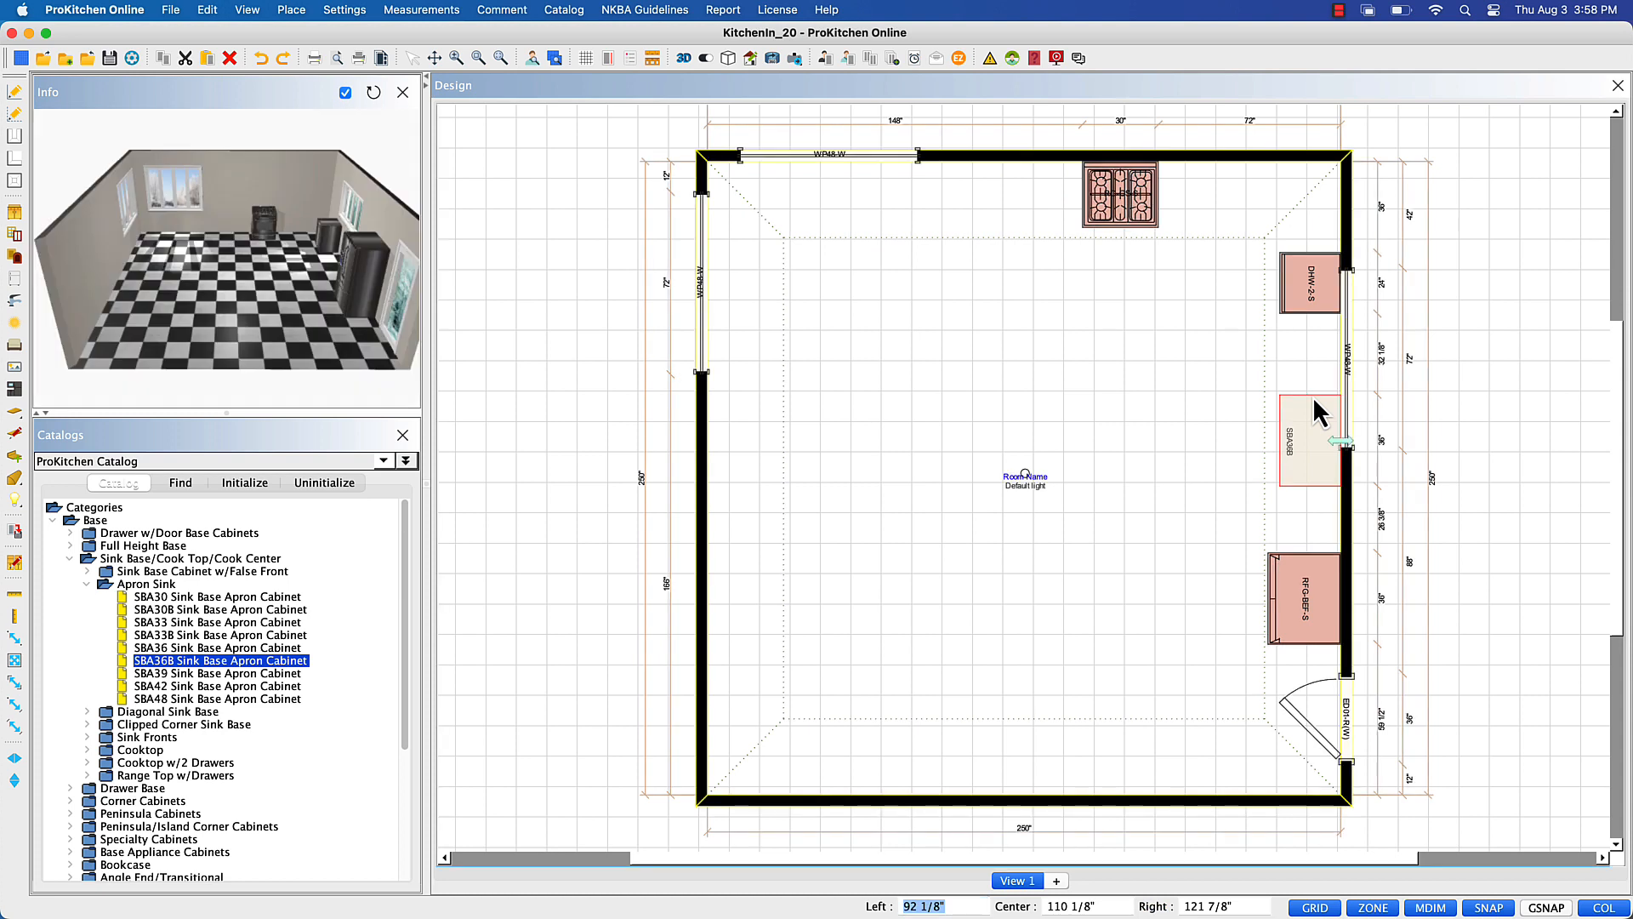
- Center the SBA36B sink base on the right-hand wall's window
right_click(1314, 430)
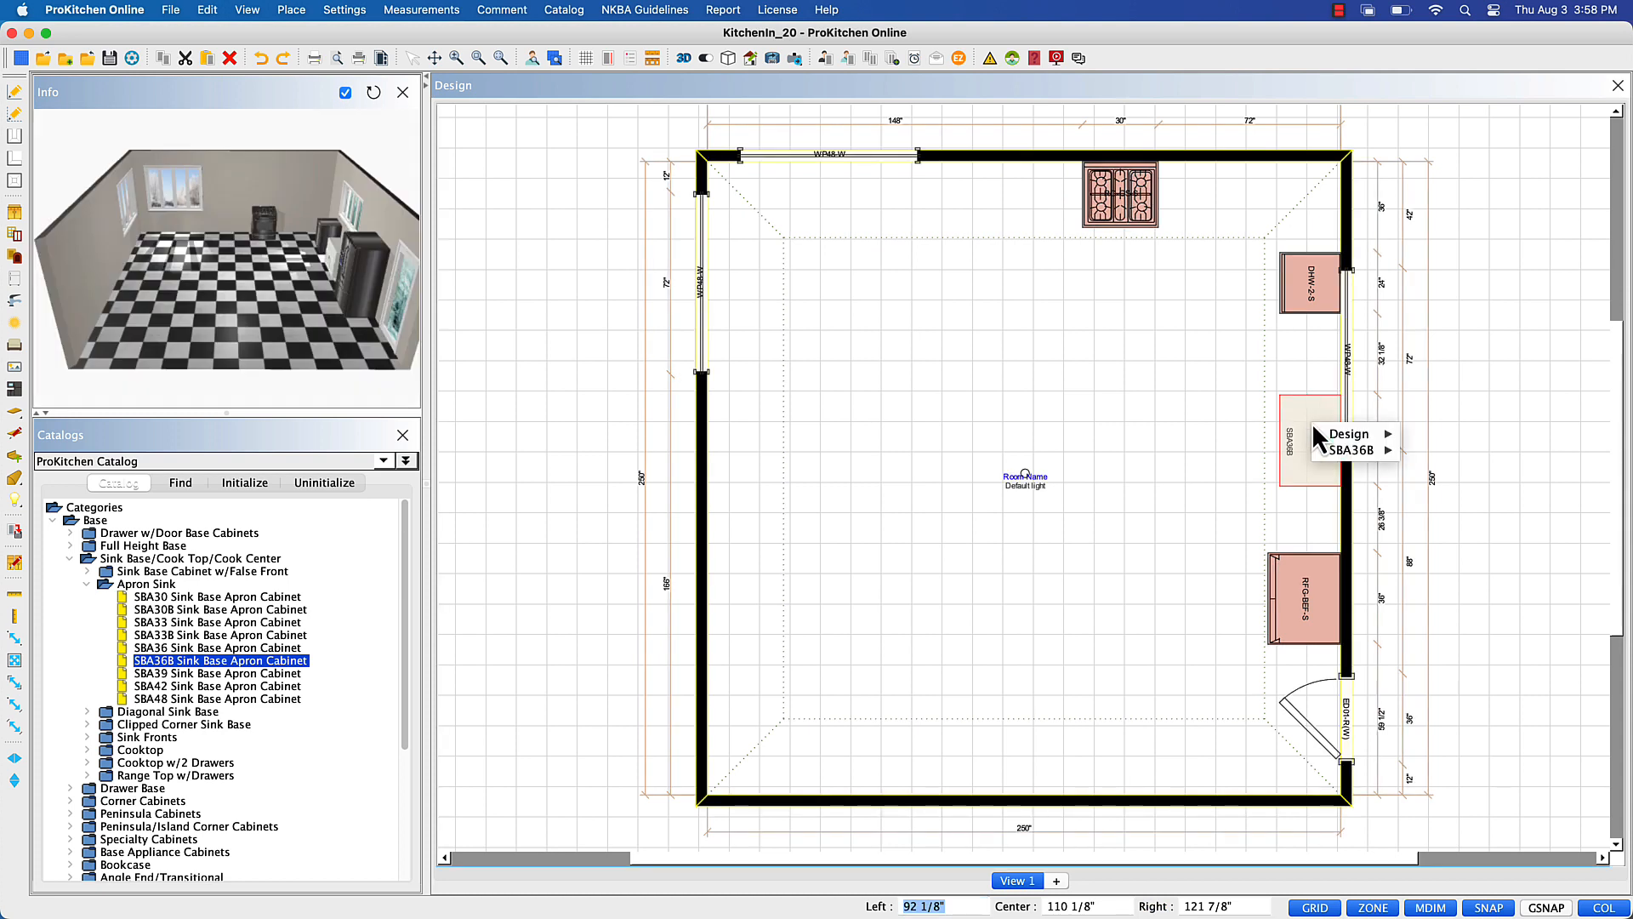
mouse_move(1338, 455)
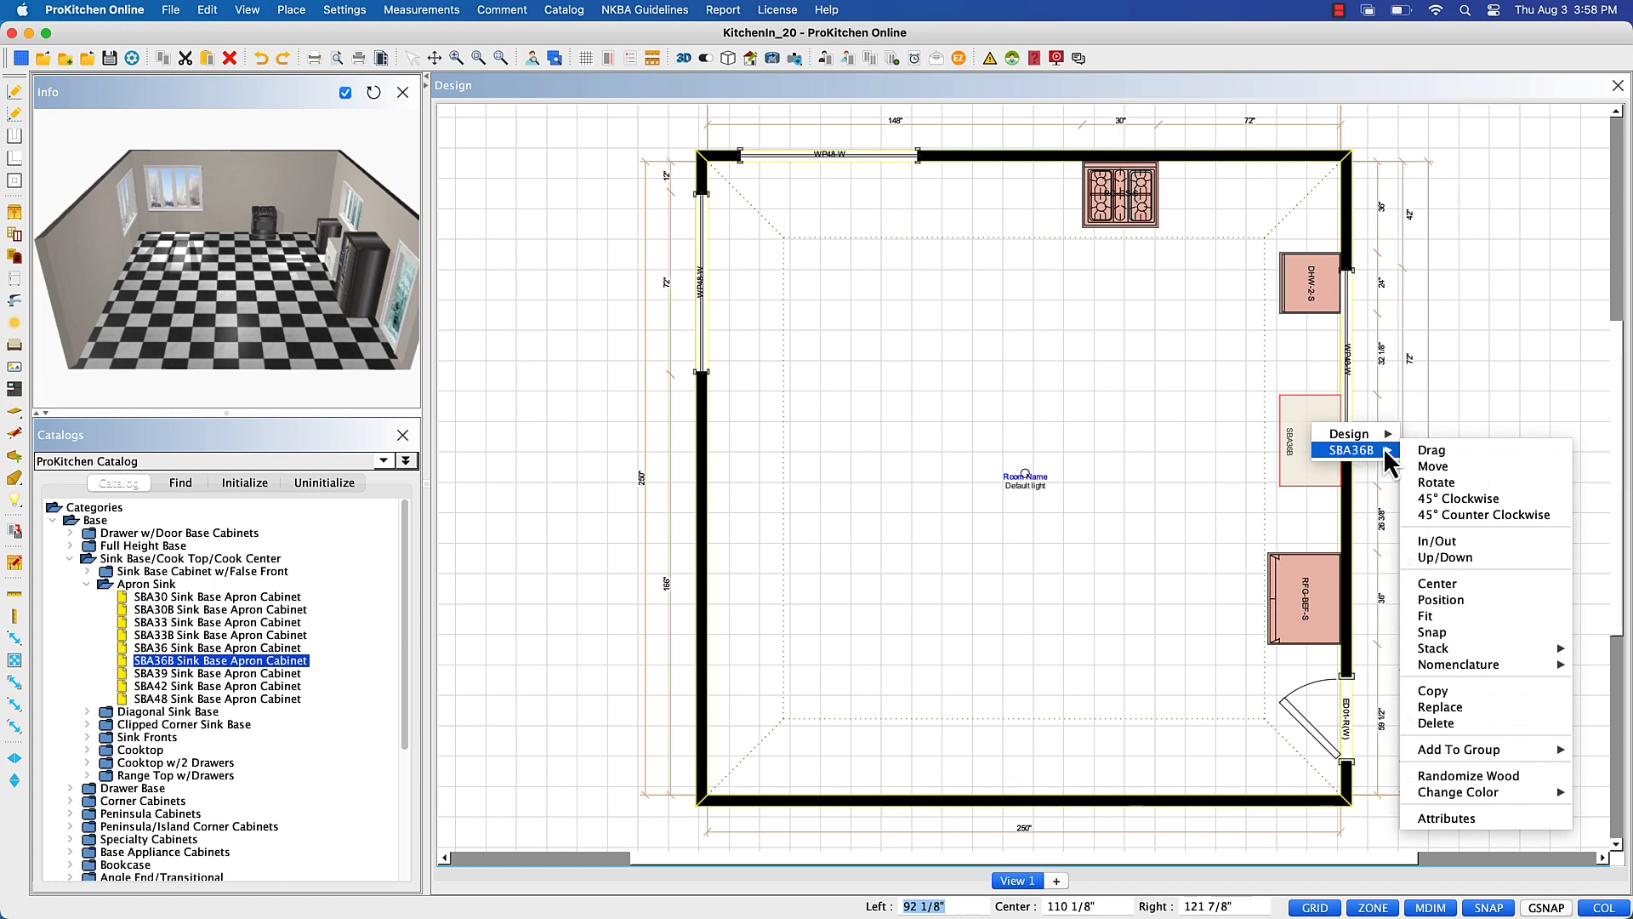
left_click(1475, 583)
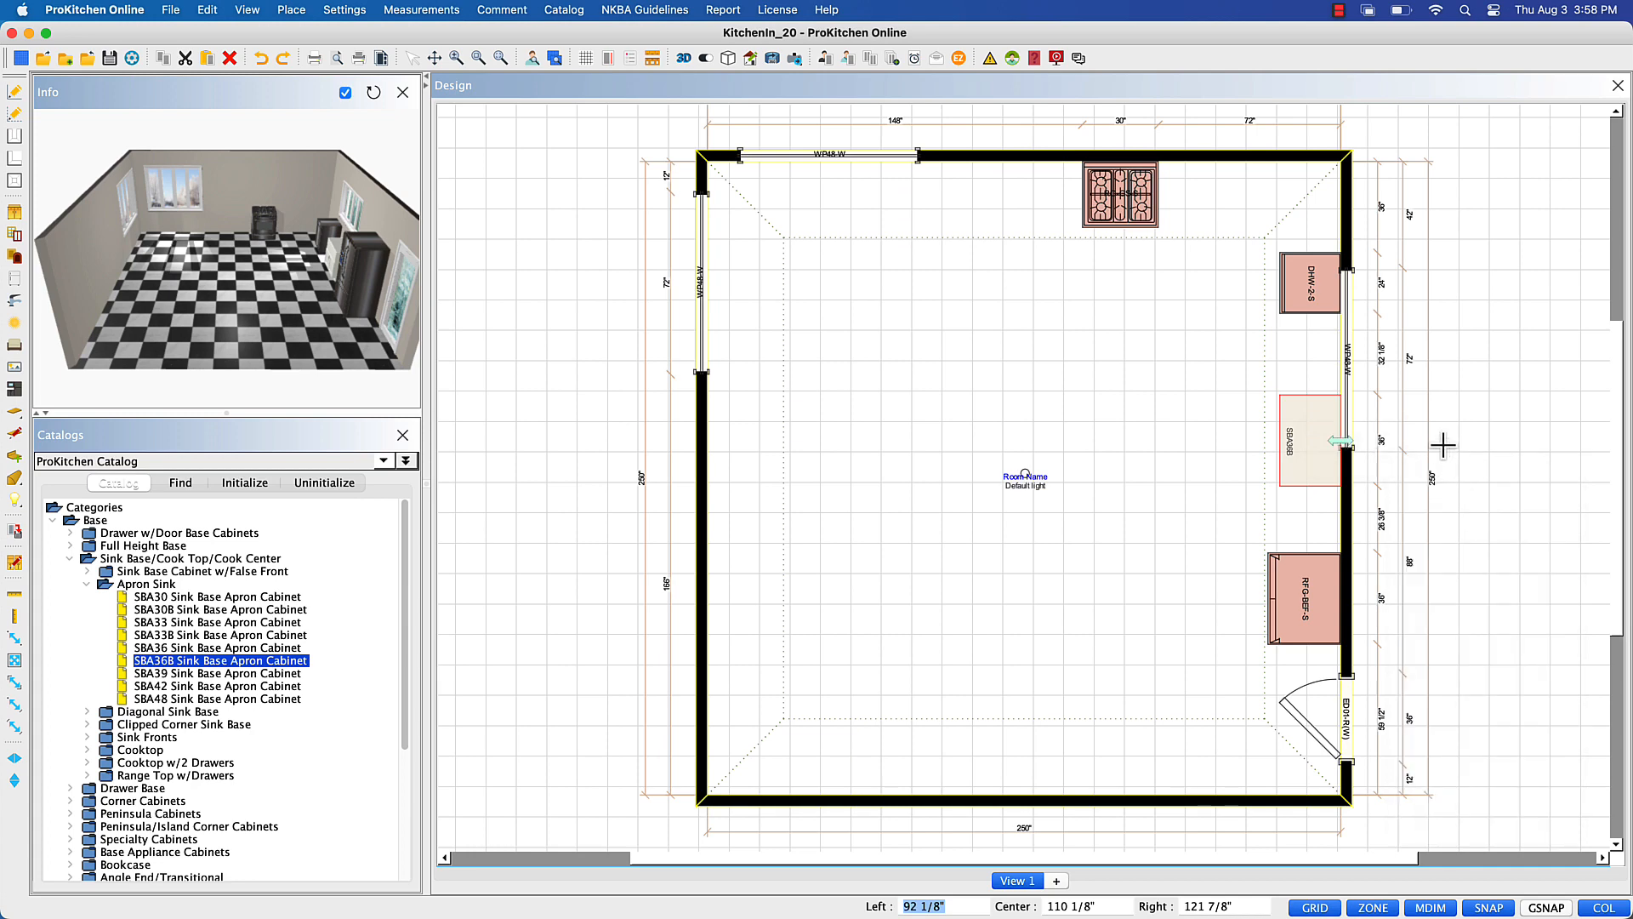
left_click(1342, 363)
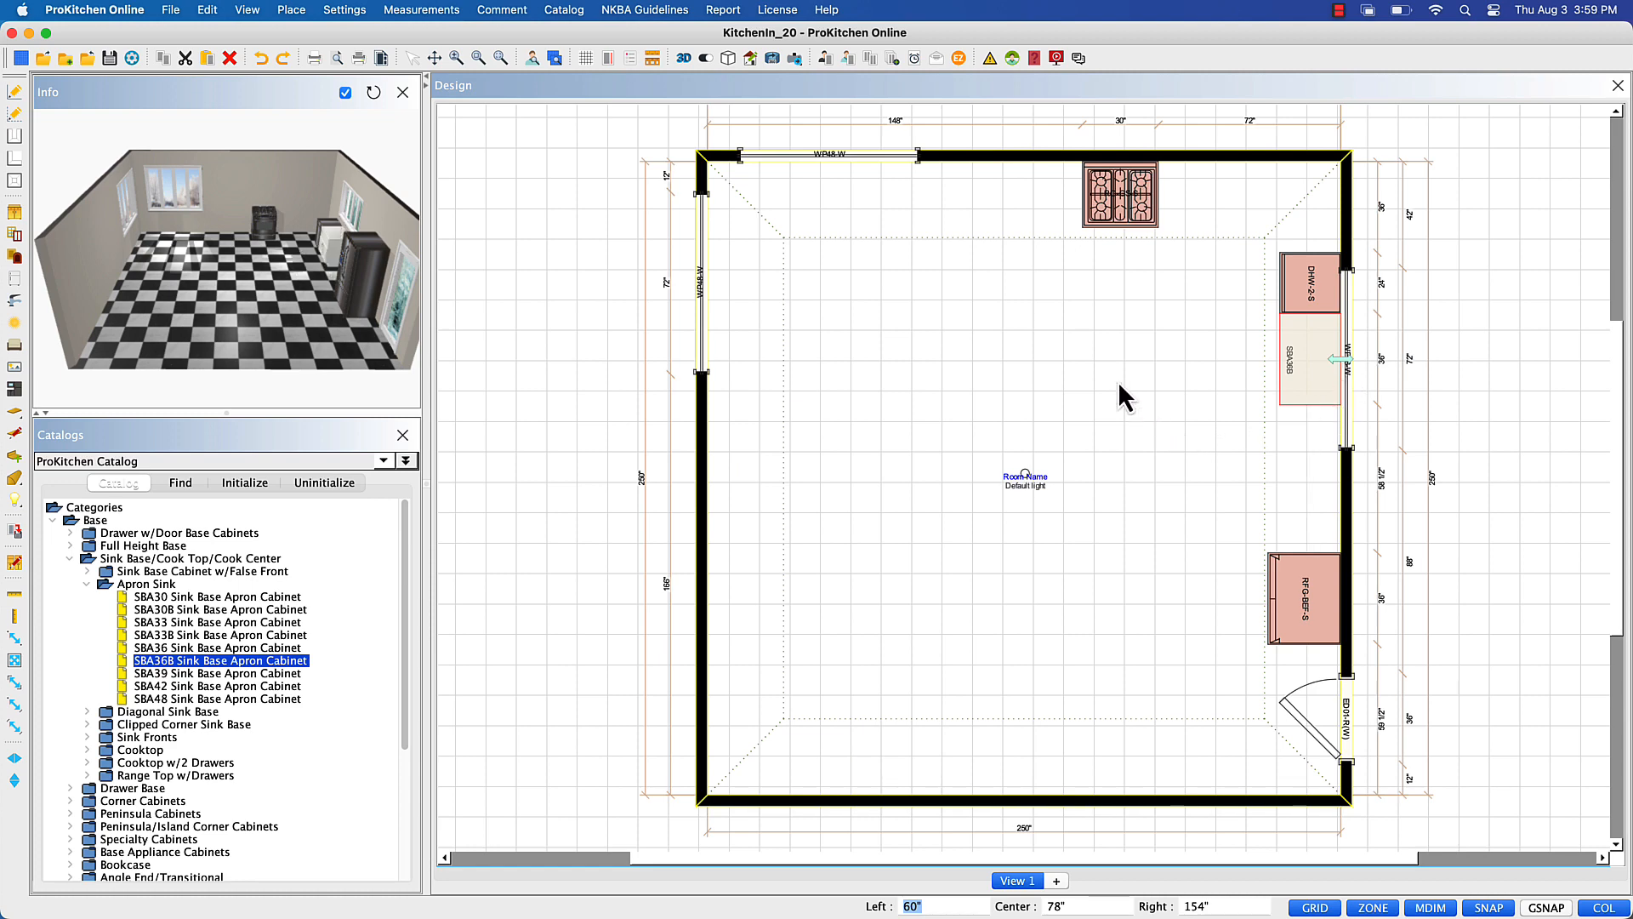
- Place an SSCB36R Super Susan square corner cabinet in the room's upper right-hand corner
left_click(121, 558)
left_click(100, 583)
left_click(119, 609)
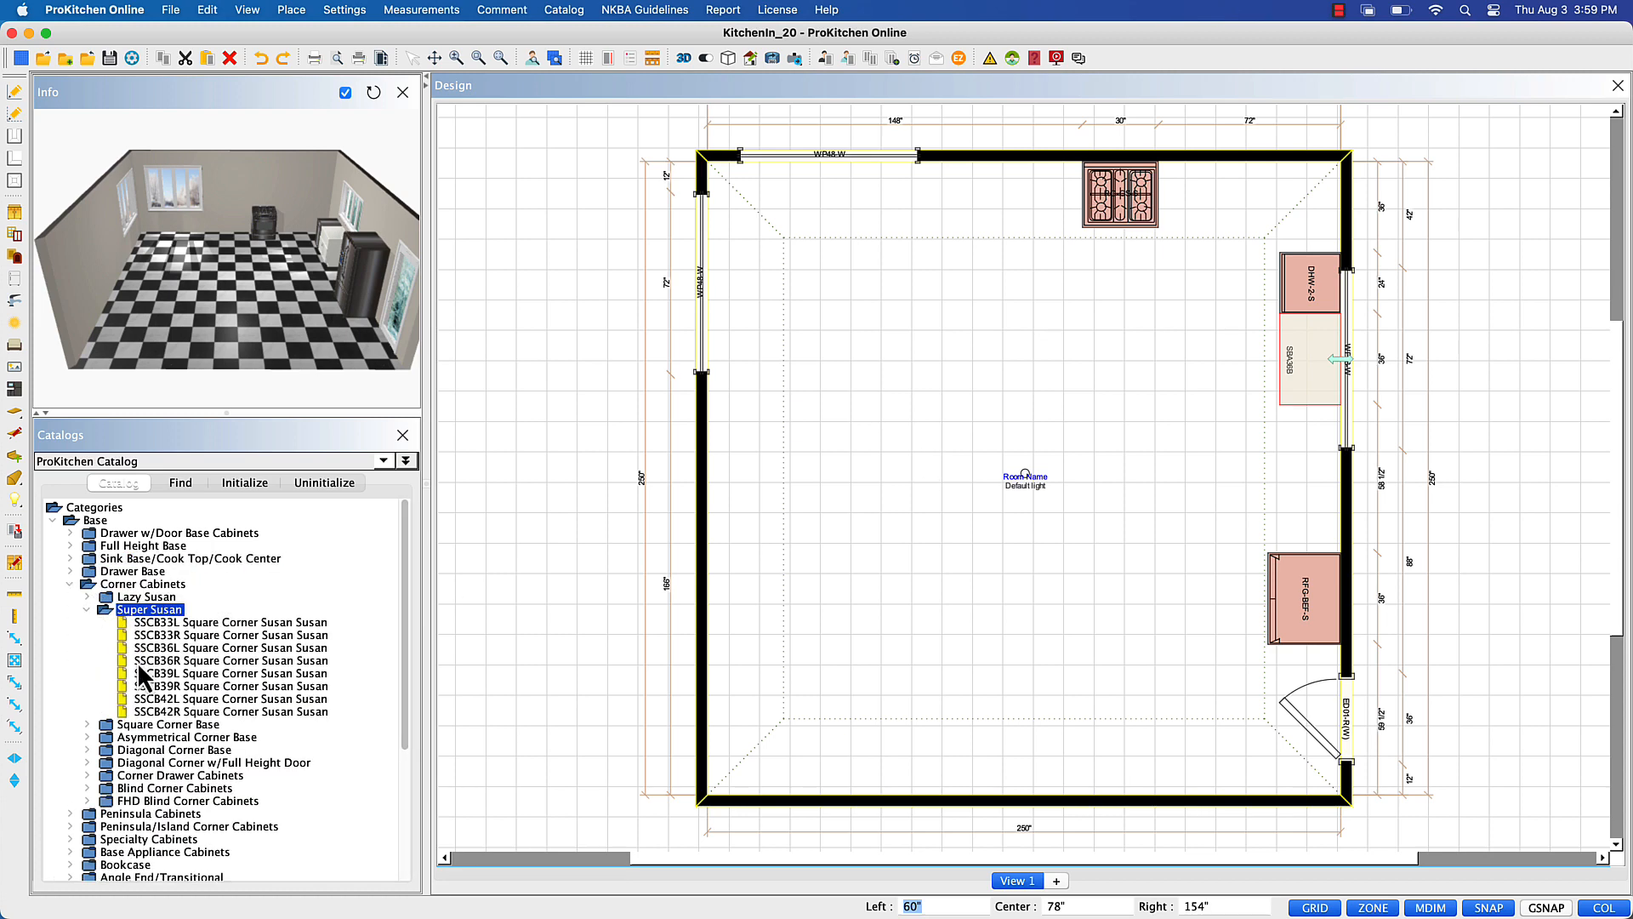
left_click(136, 660)
left_click(1262, 210)
- Place a 2DB2734 2 Drawer Base Cabinet on the upper wall, directly beside the corner cabinet
left_click(136, 583)
left_click(132, 571)
left_click(155, 596)
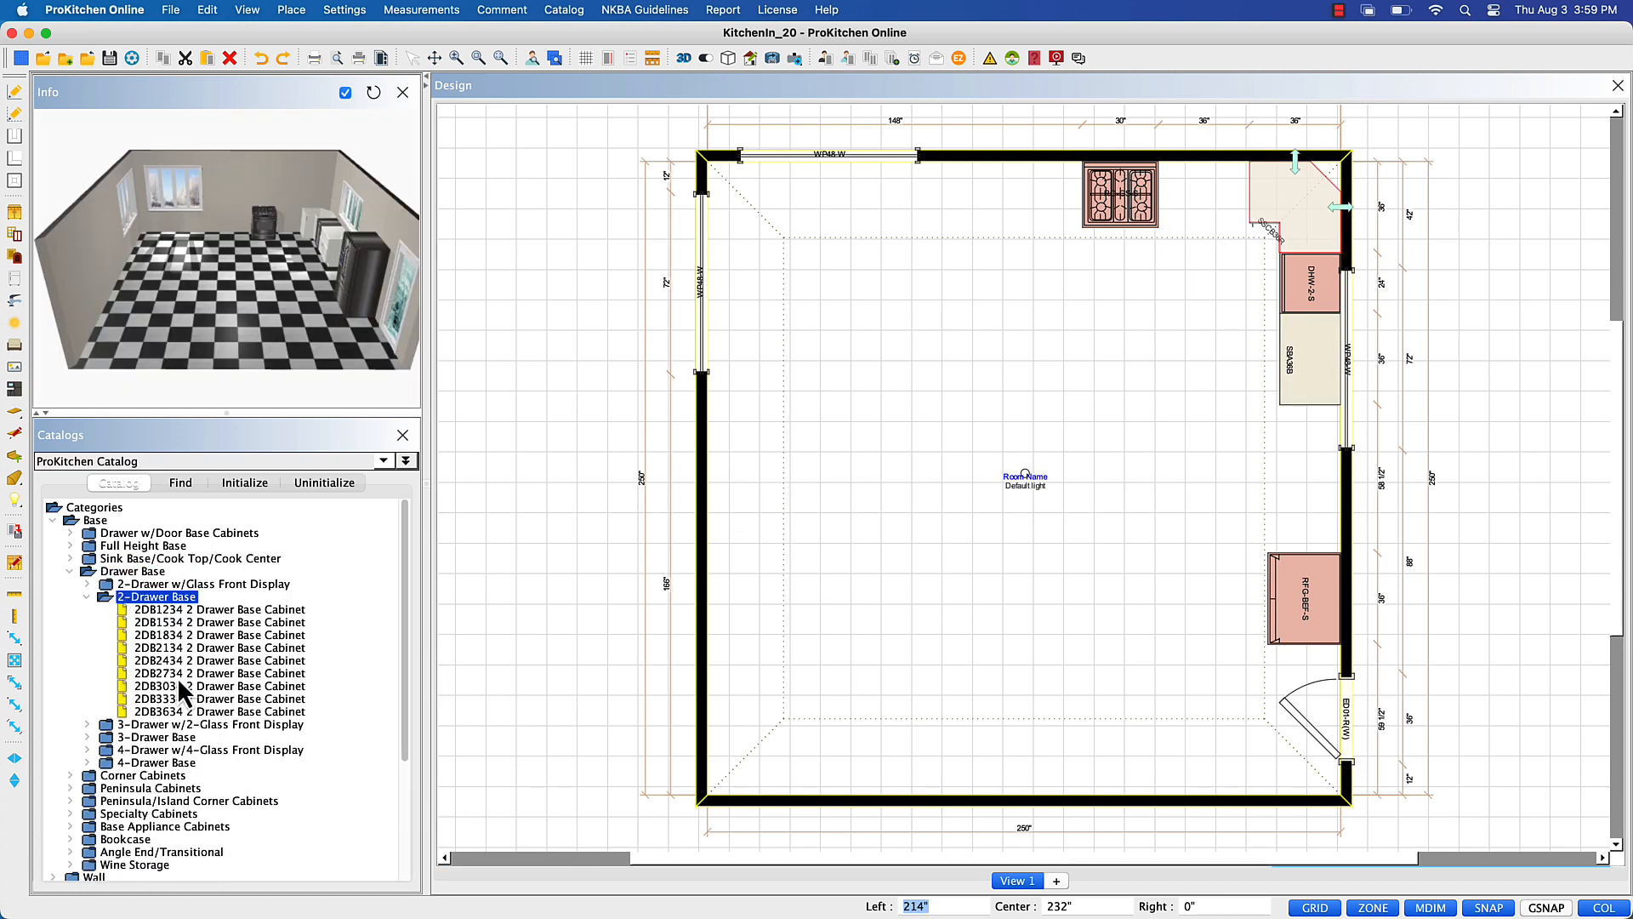
left_click(219, 673)
left_click(1229, 202)
- Place 24" deep full-height door base cabinets on both sides of the range: BFH09R on its right and BFH09L on its left
left_click(134, 545)
left_click(134, 558)
left_click(149, 583)
left_click(166, 609)
left_click(1166, 206)
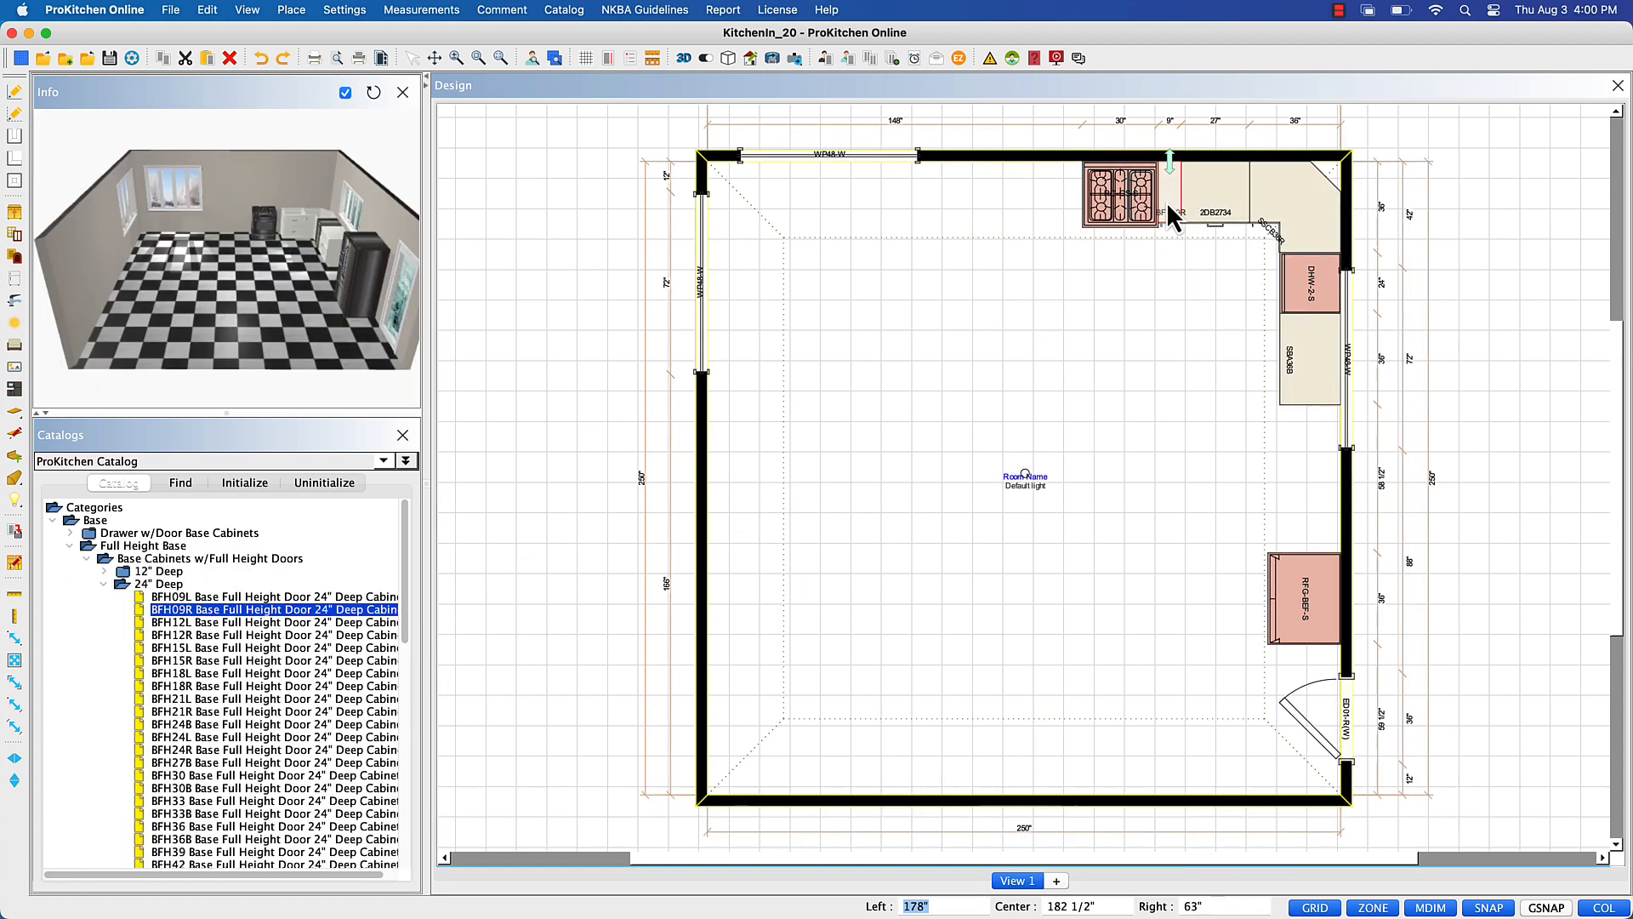
left_click(244, 598)
left_click(1070, 207)
- Copy the 2DB2734 drawer base cabinet to the left of the BFH09L cabinet on the upper wall
right_click(1229, 192)
mouse_move(1255, 222)
left_click(1356, 460)
left_click(1025, 204)
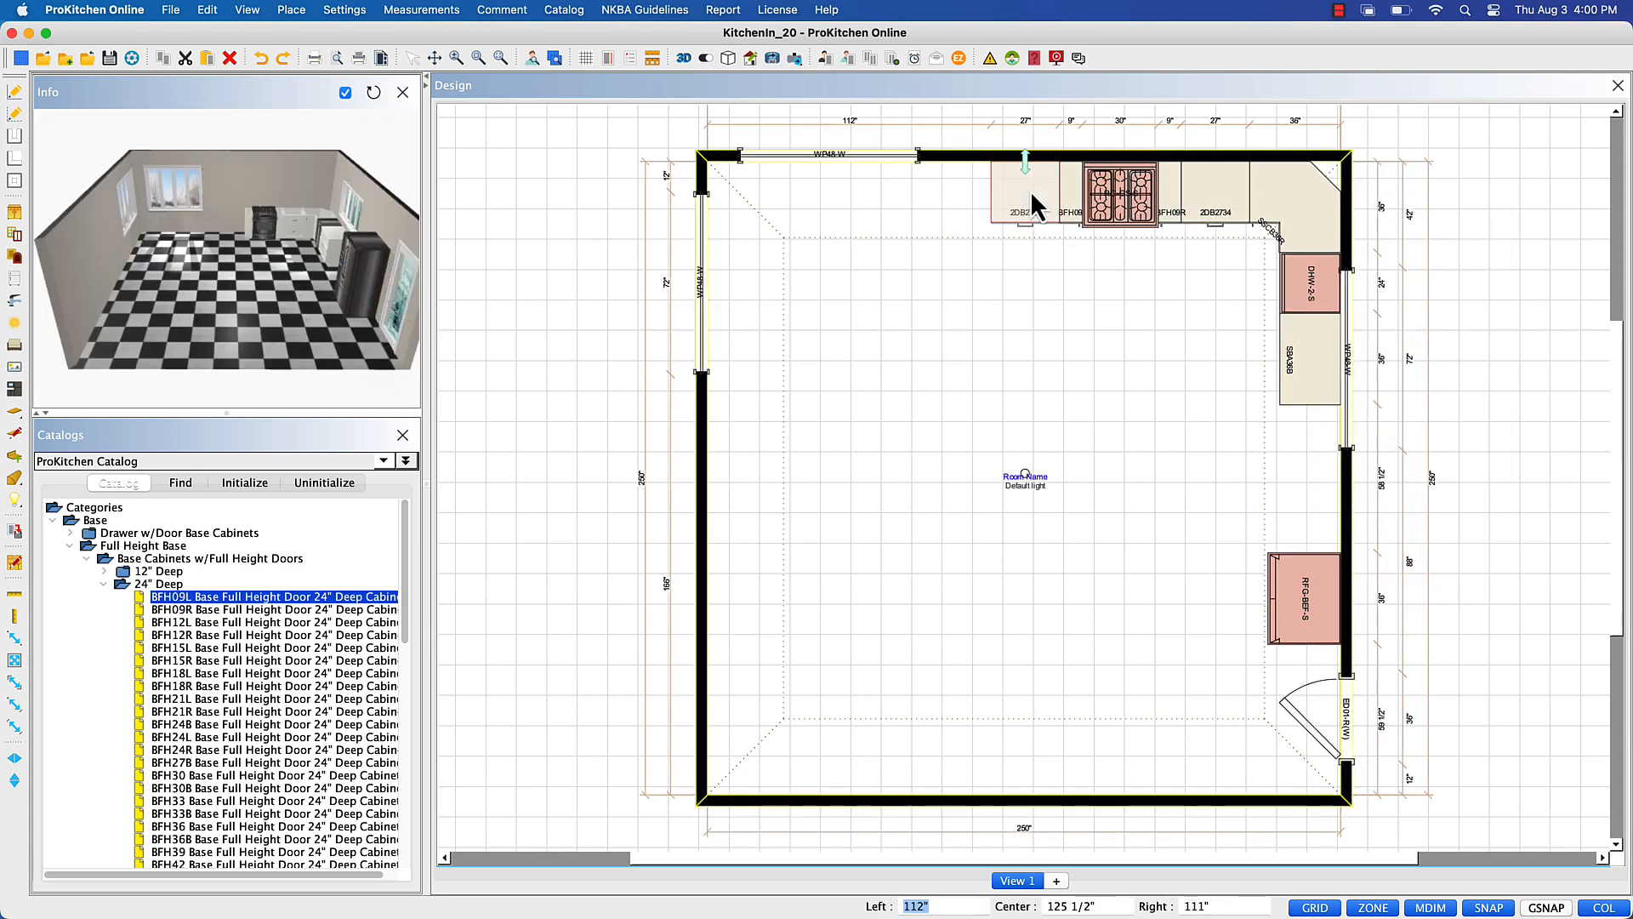
- Place a BWB21FHD Base Waste Basket FHD cabinet on the right-hand wall beside the sink base, on the refrigerator side
left_click(158, 583)
left_click(164, 609)
left_click(225, 634)
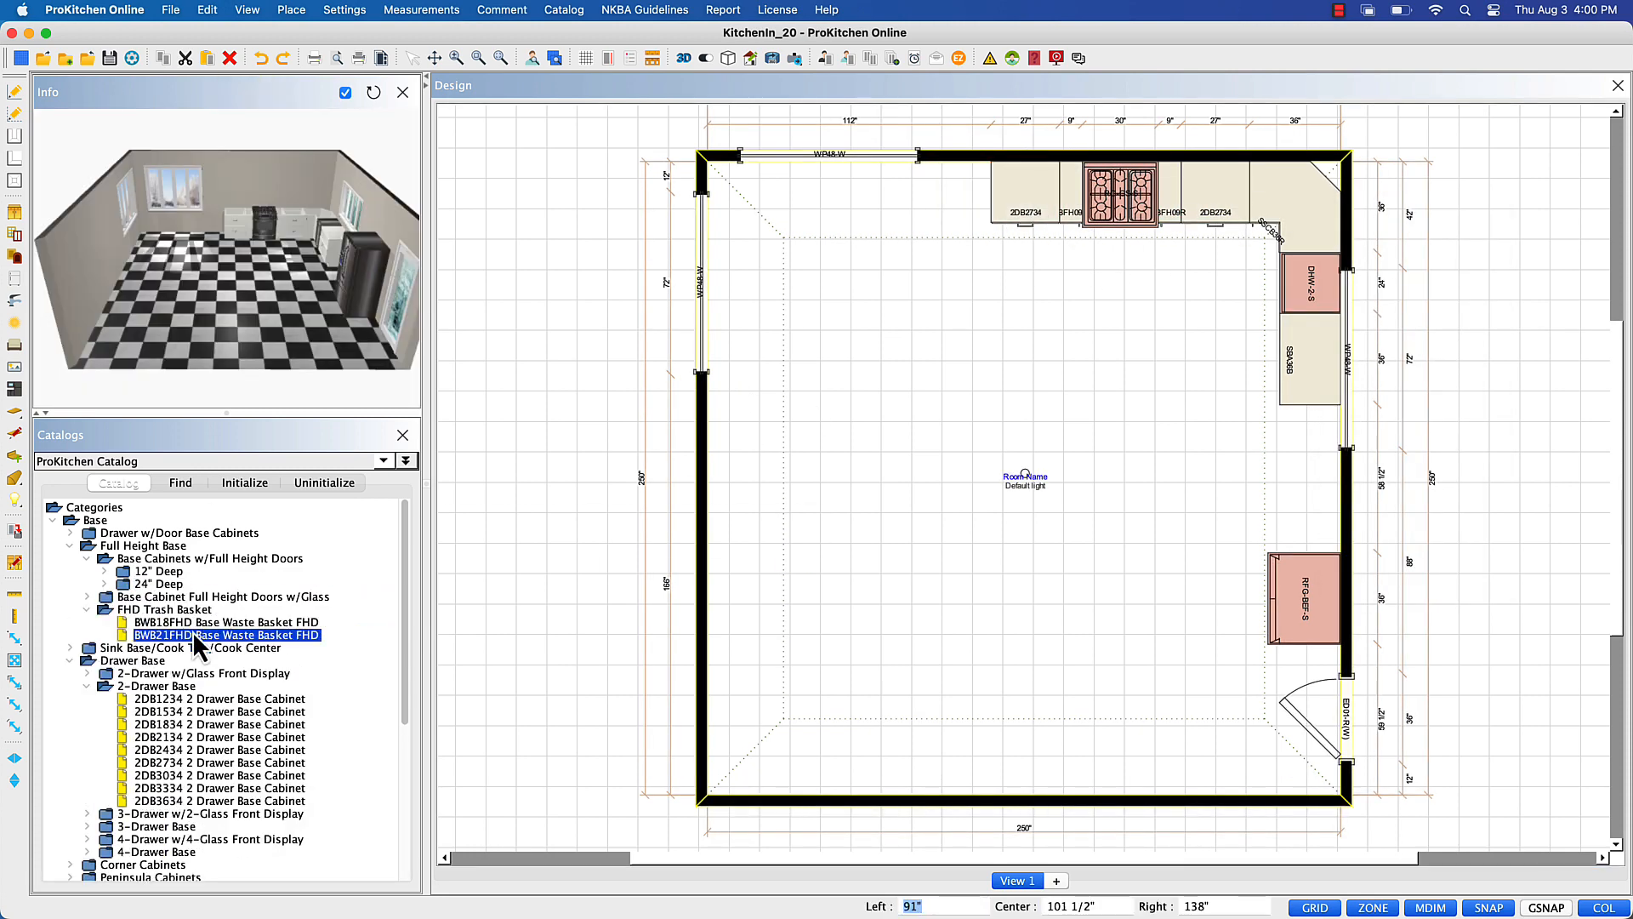
left_click(1310, 442)
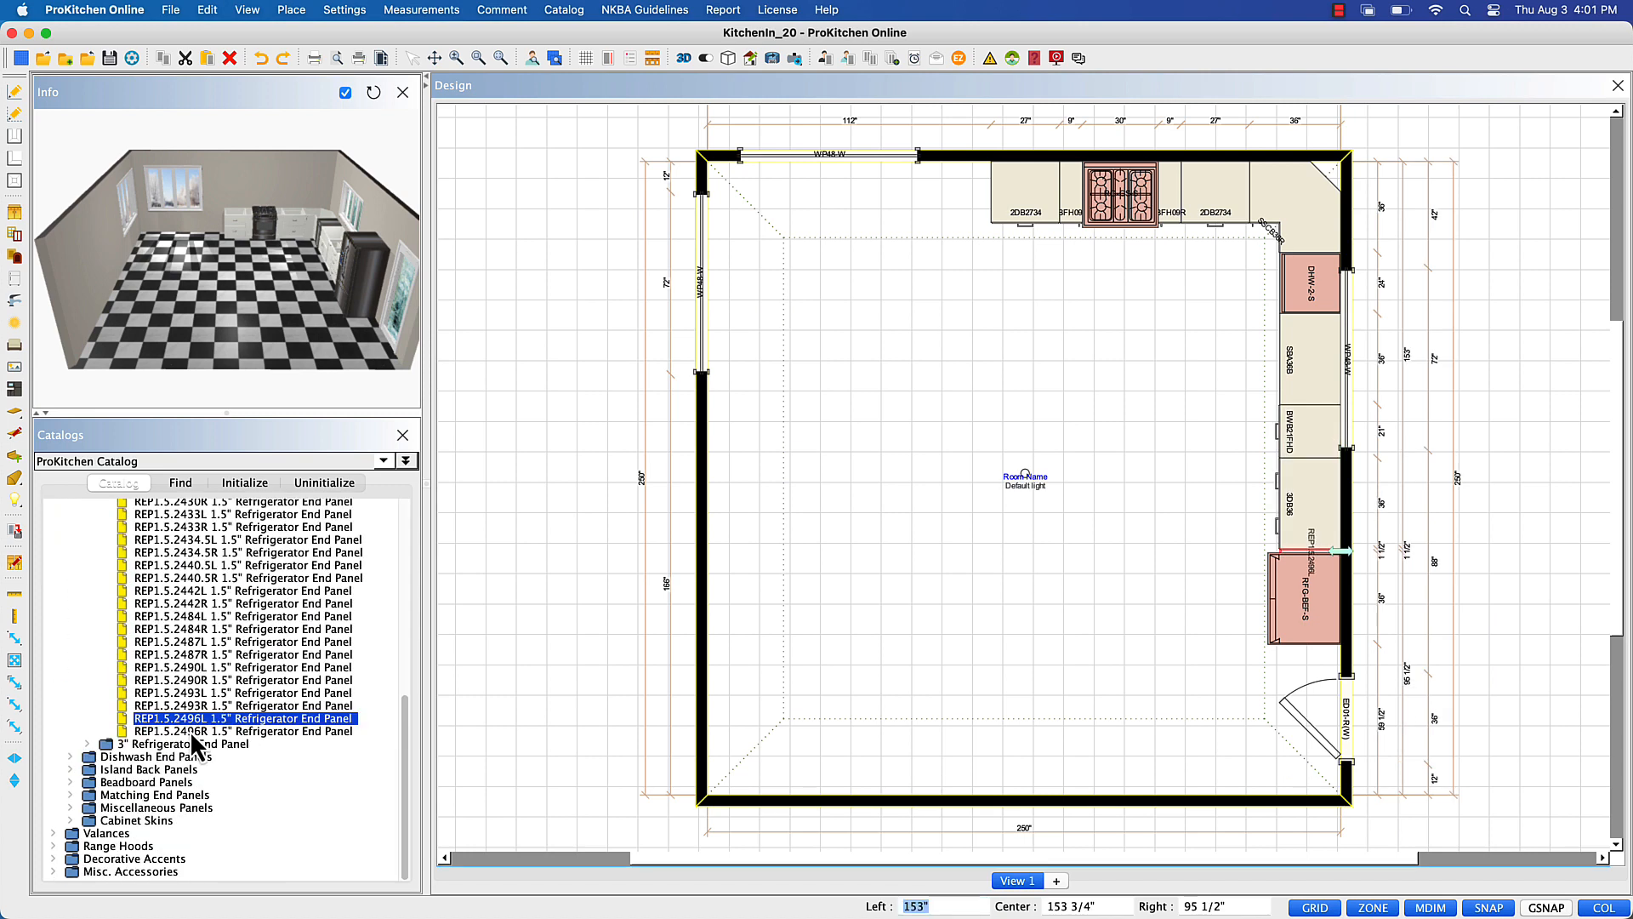
- Place a REP1.5.2496R 1.5" Refrigerator End Panel against the refrigerator's door-facing side on the right-hand wall
double_click(191, 731)
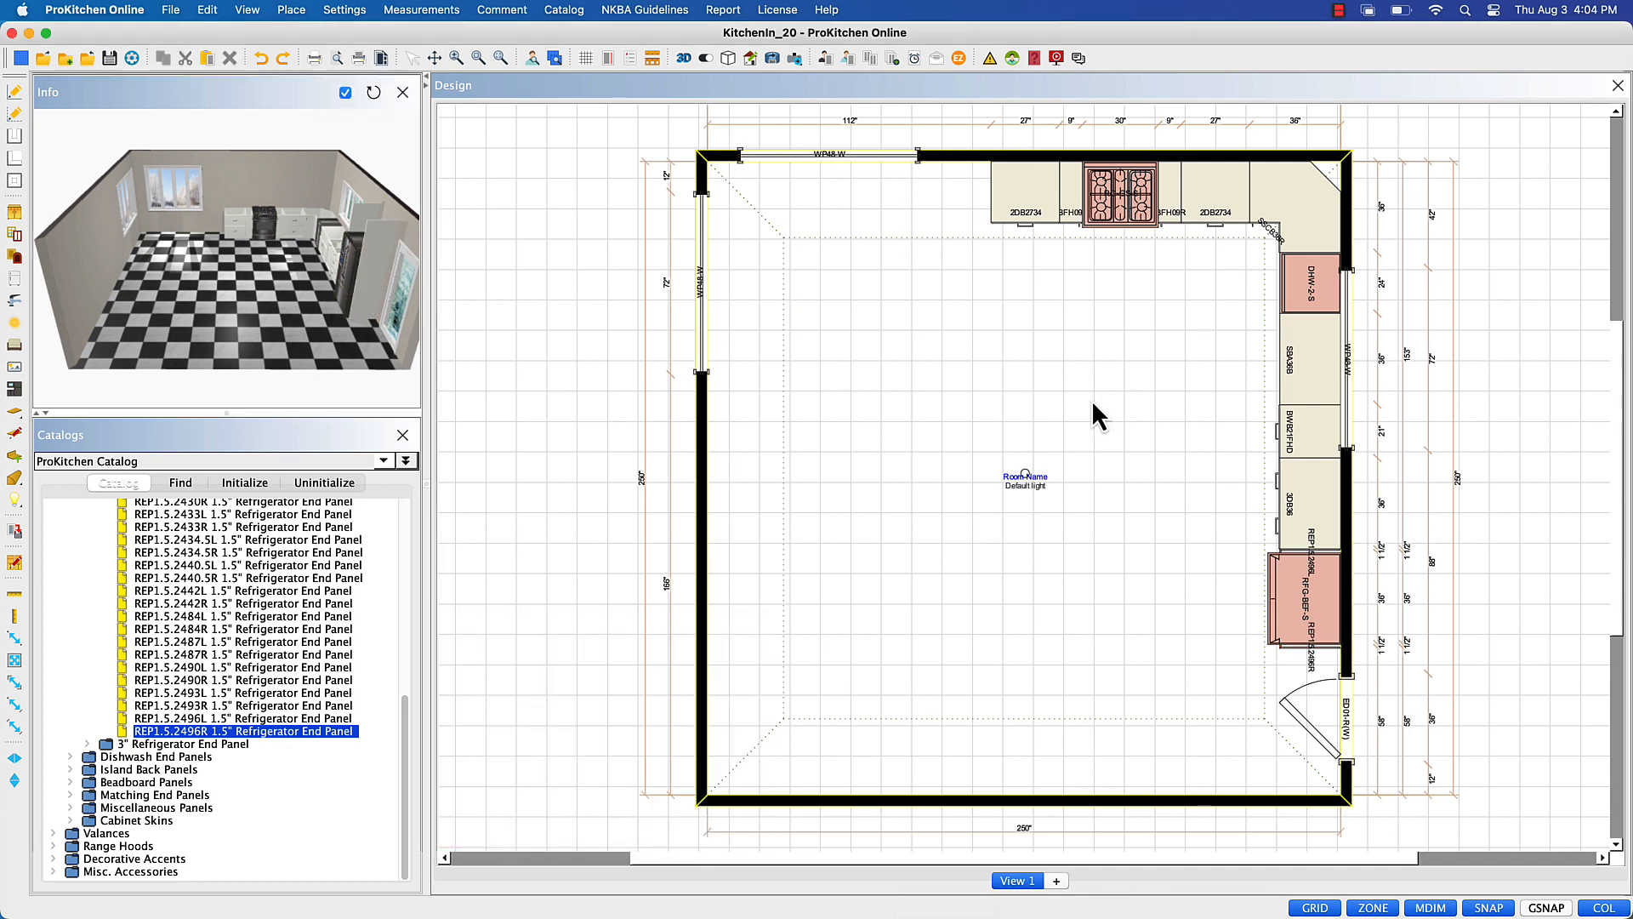
- Open elevation views of the right-hand wall and the upper wall
left_click(1346, 245)
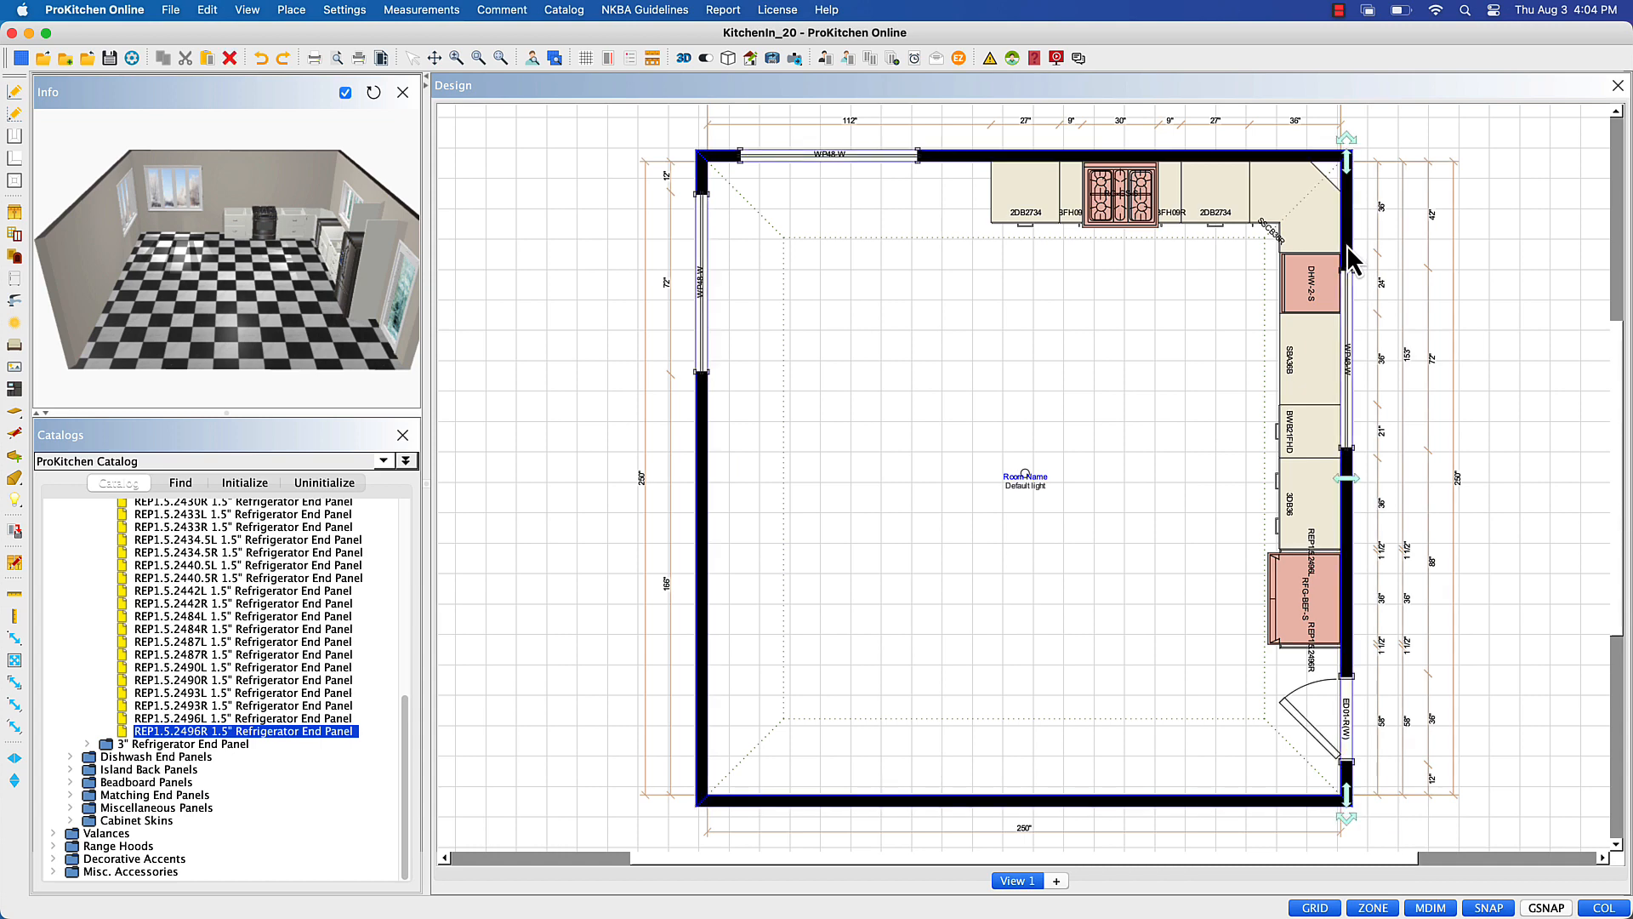
left_click(650, 65)
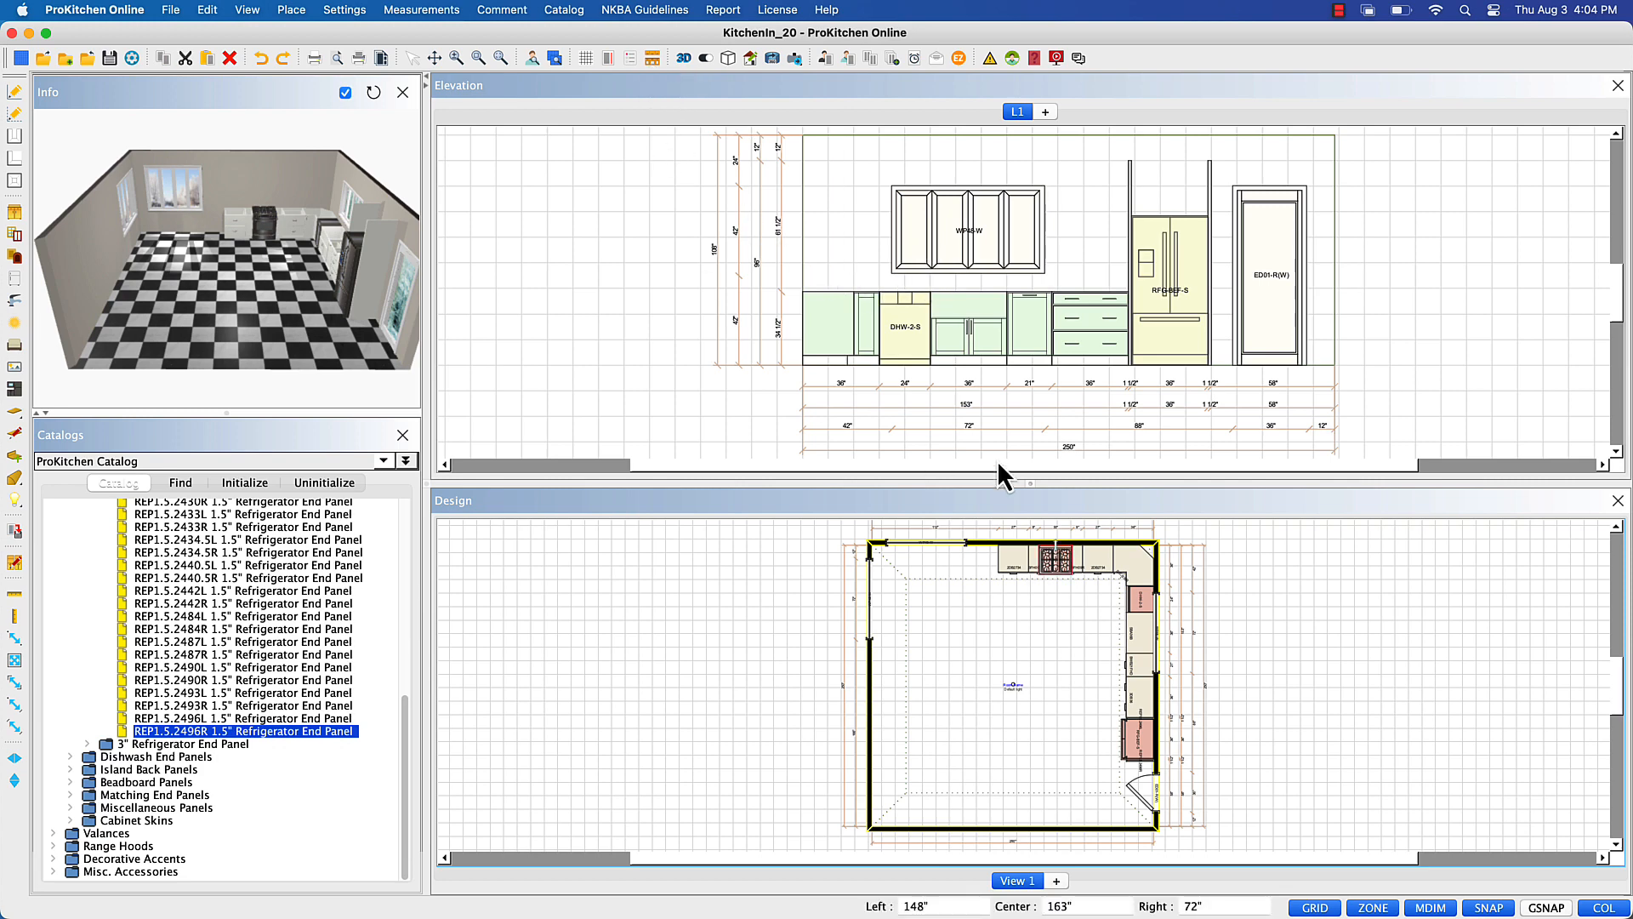
left_click(990, 543)
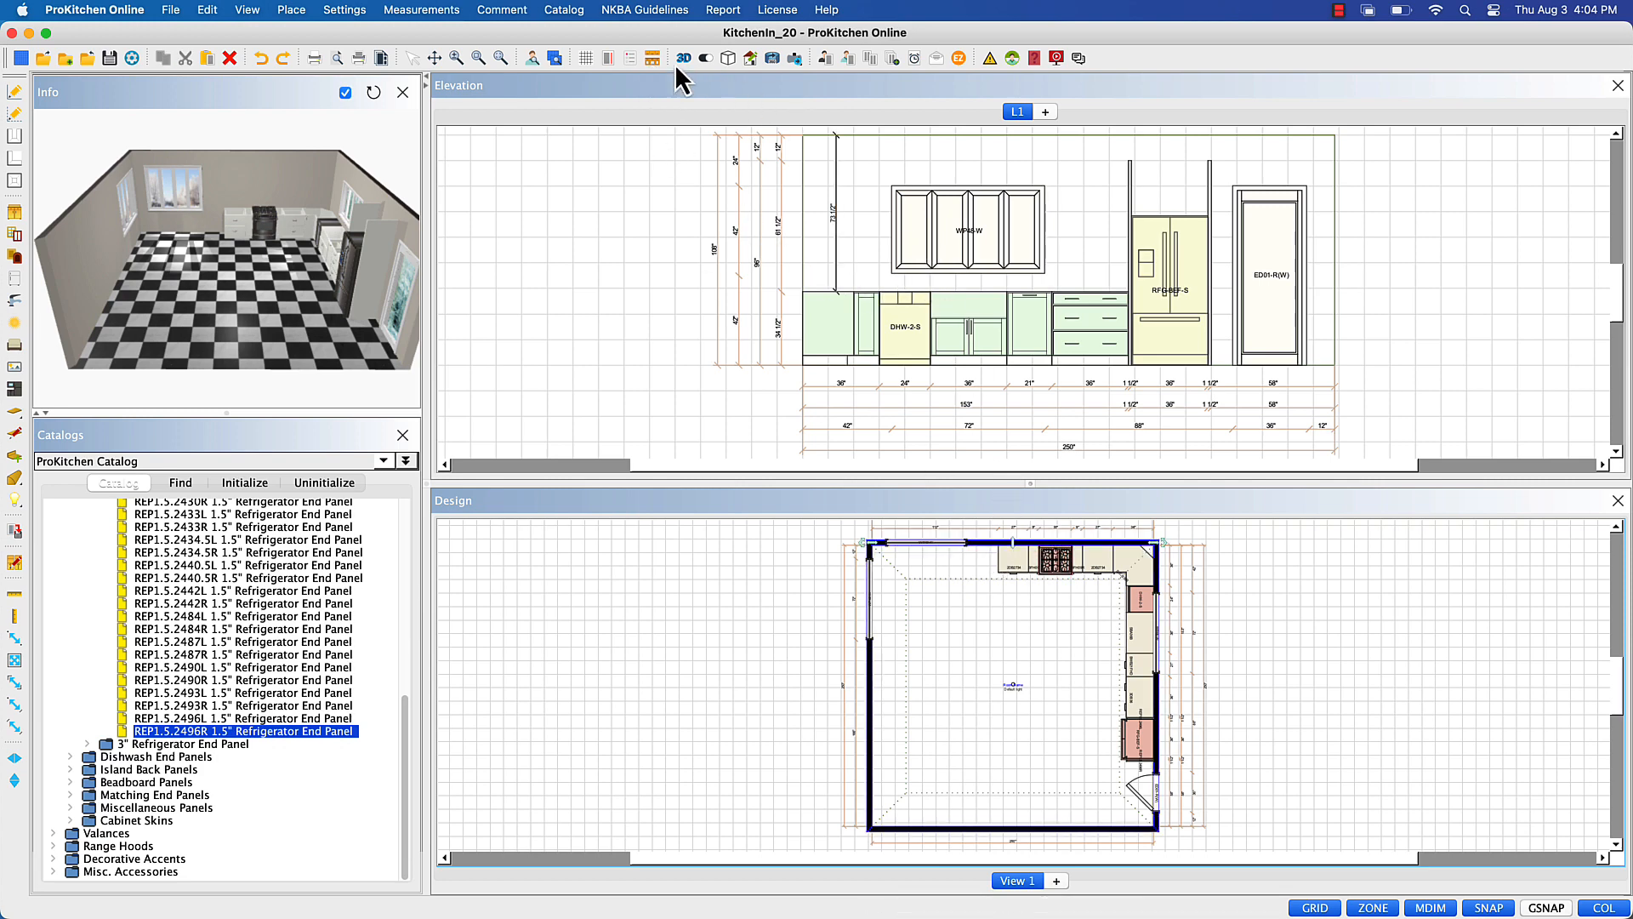
left_click(650, 60)
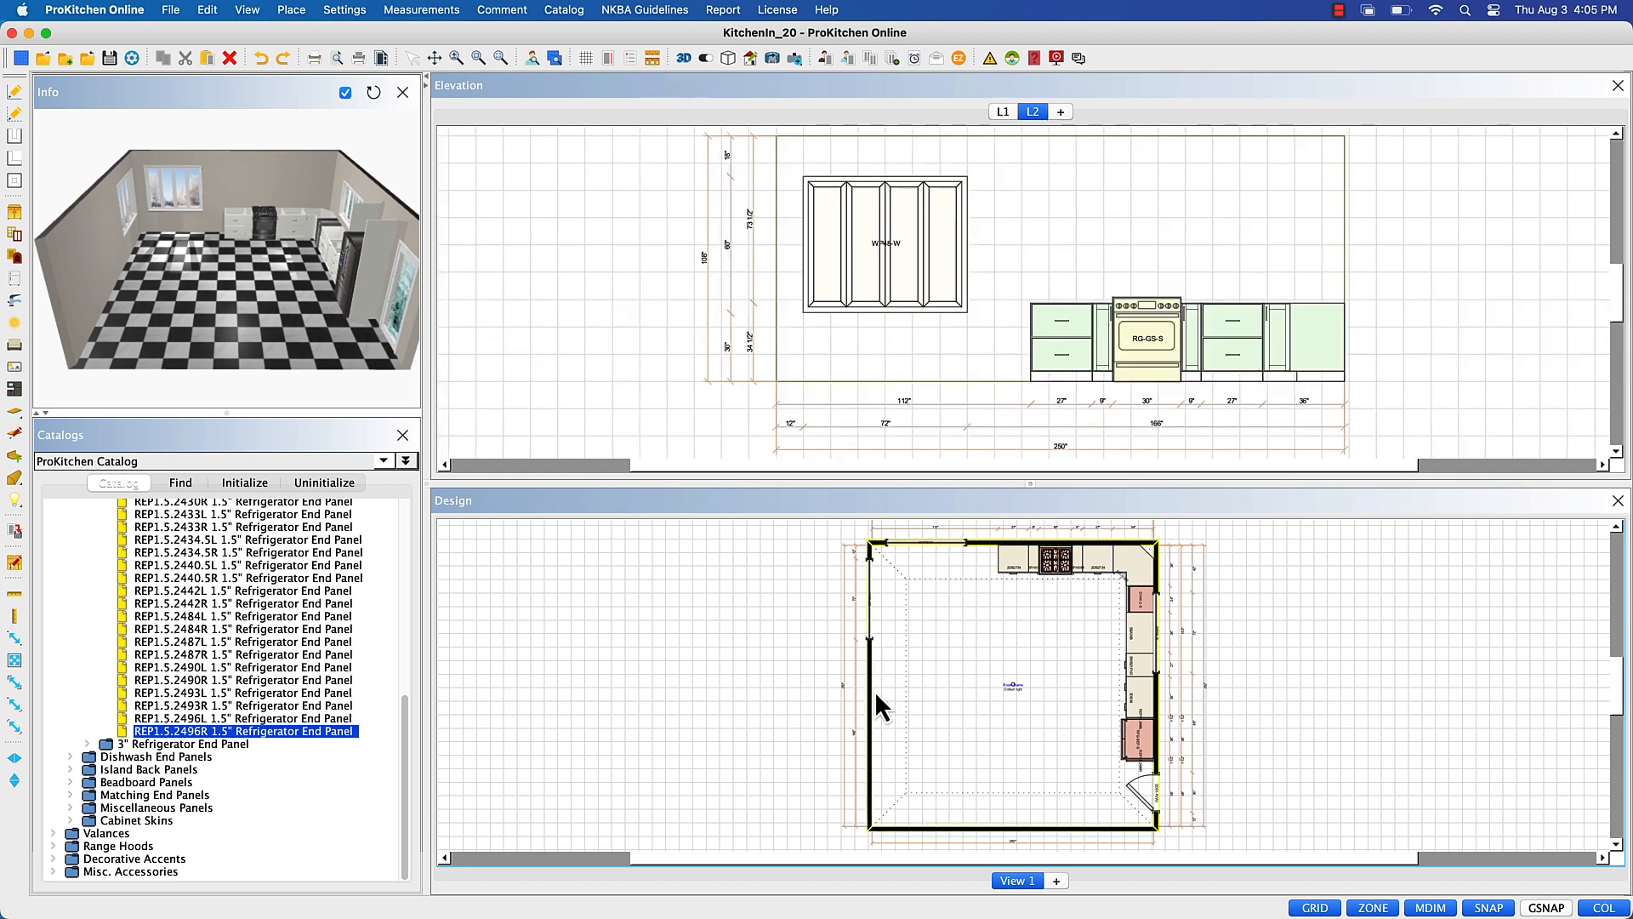
- Open the inside elevation of the room's left-hand wall, Wall #1
right_click(871, 701)
mouse_move(900, 727)
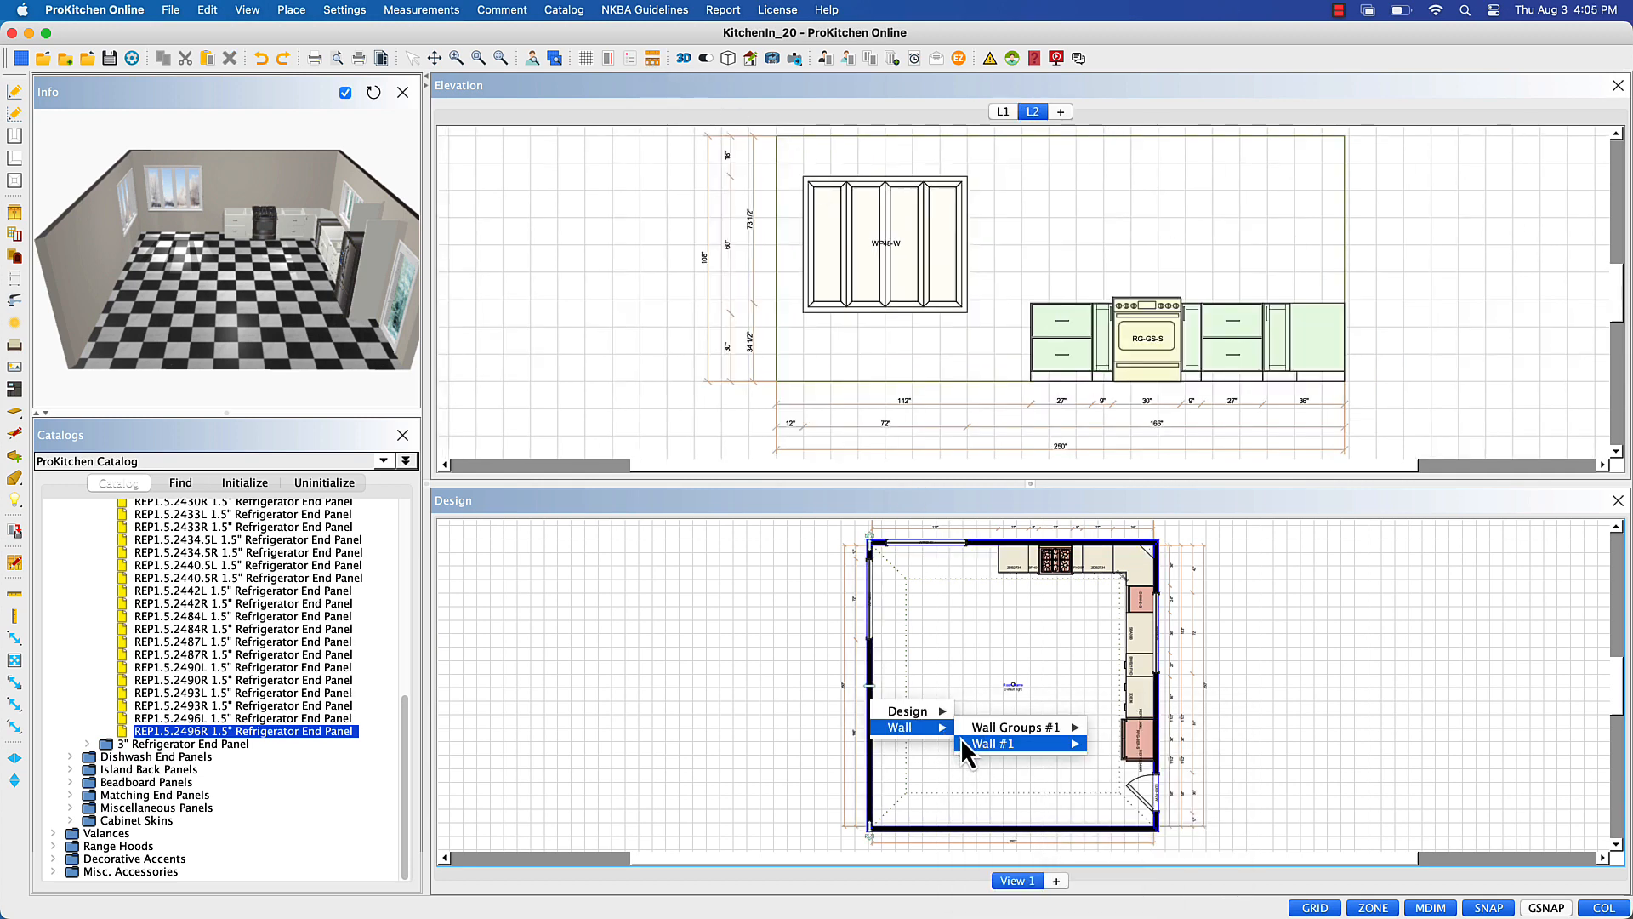
mouse_move(963, 743)
left_click(1138, 718)
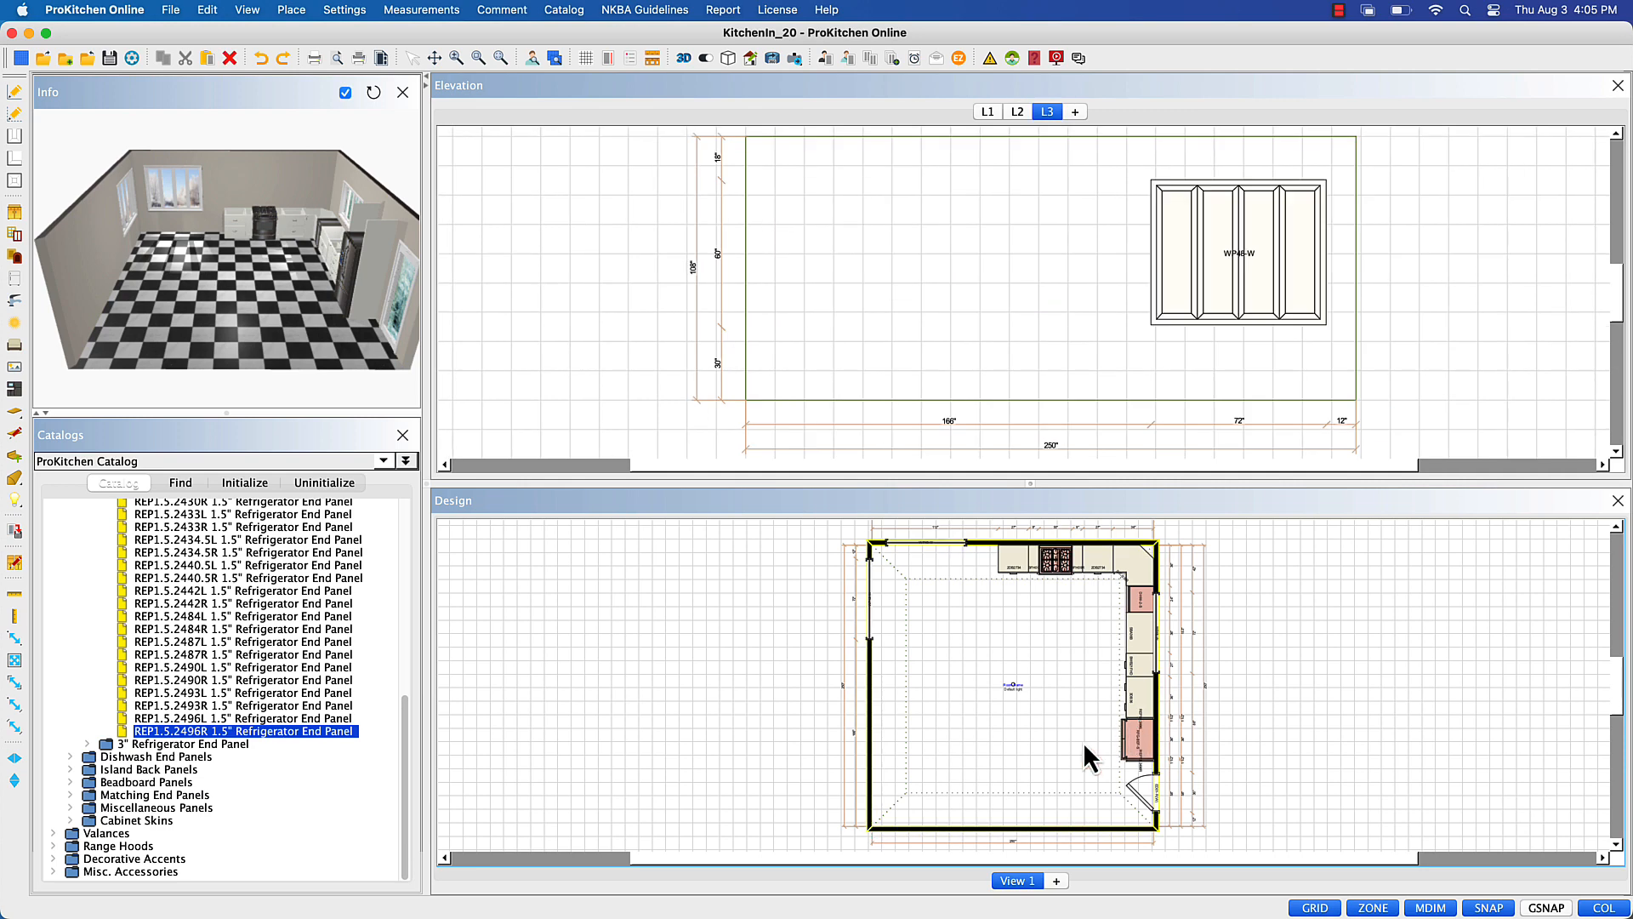
- Open the inside elevation of the room's lower wall, Wall #4
right_click(977, 830)
mouse_move(1007, 860)
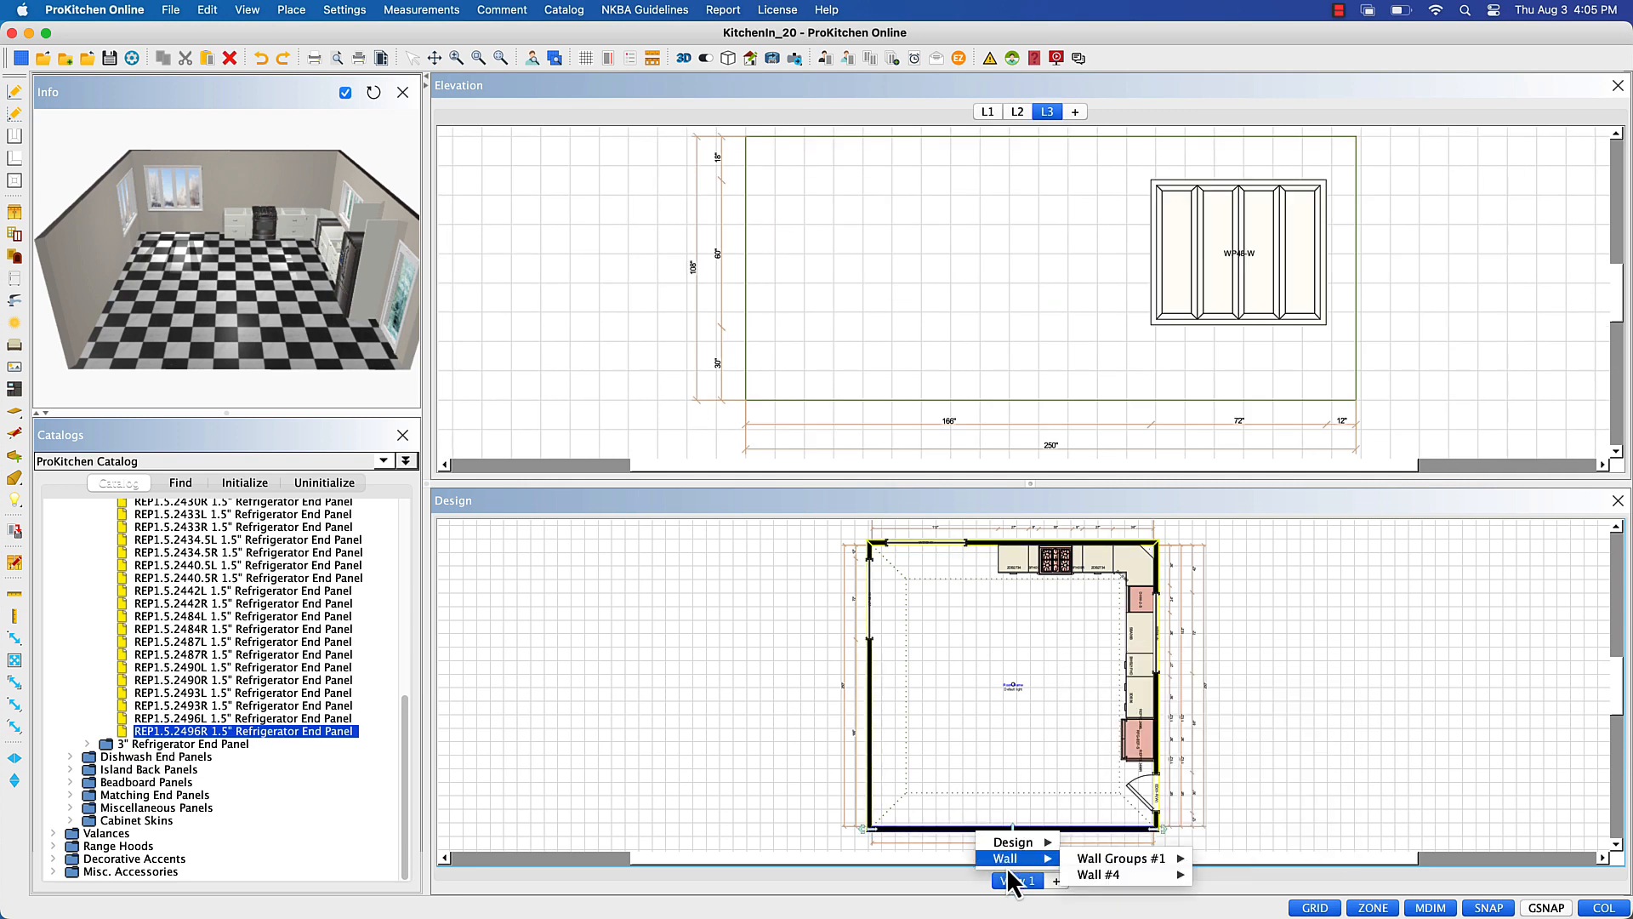
mouse_move(1114, 874)
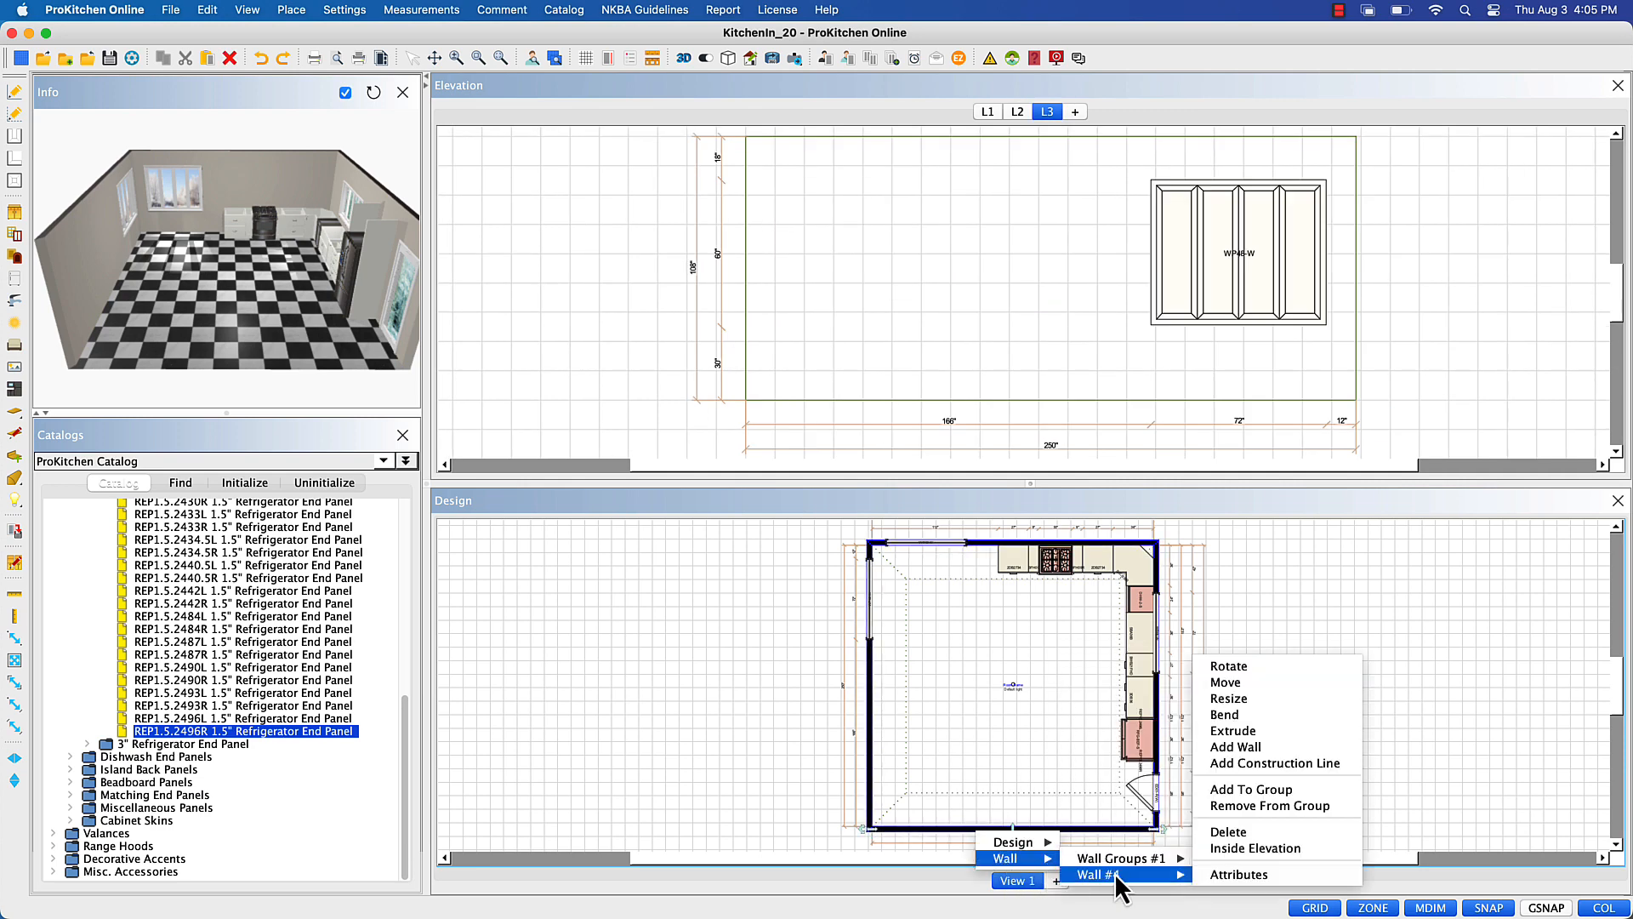
left_click(1233, 846)
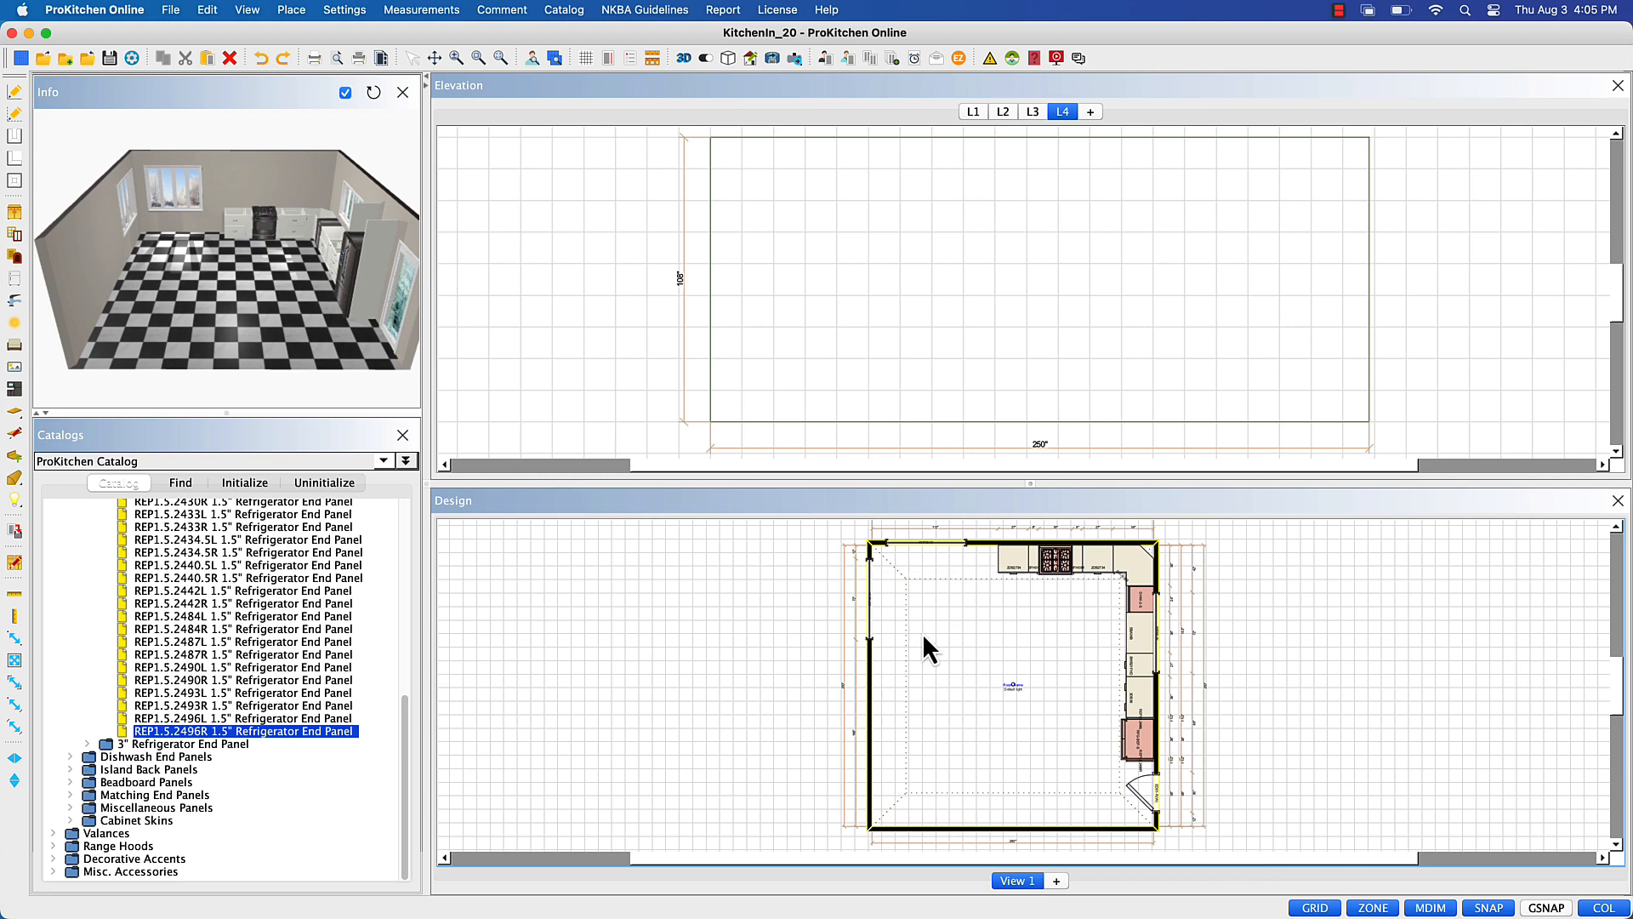
- Rename elevation view L1 as Sink Wall
left_click(975, 114)
right_click(975, 114)
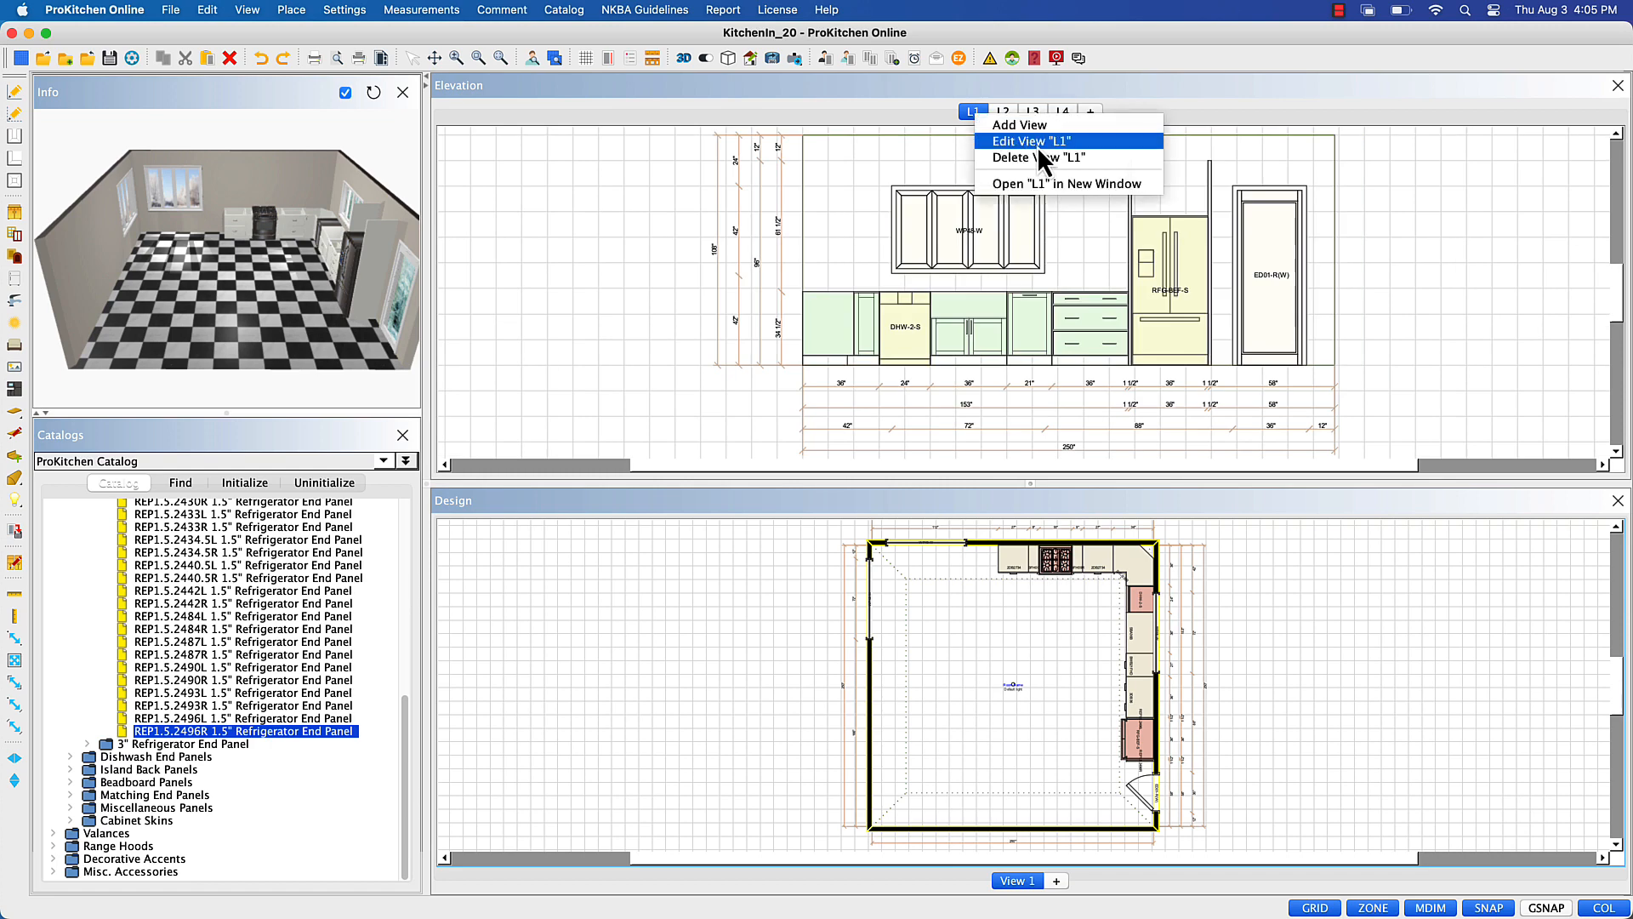
left_click(1037, 146)
type("Sink")
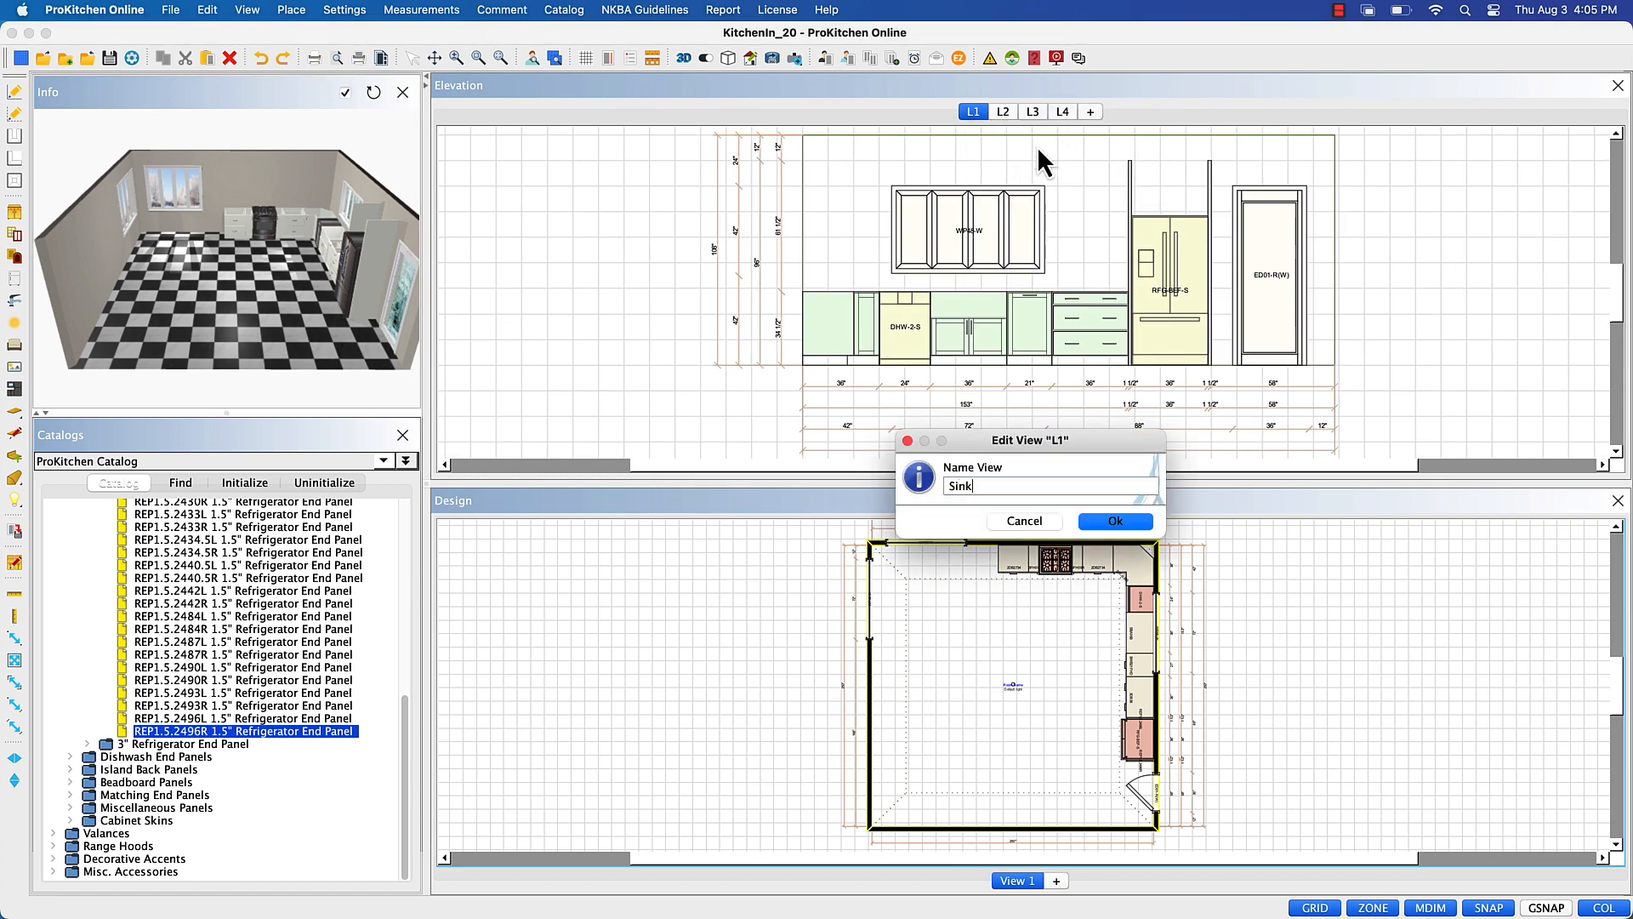
type(" Wall")
key("Return")
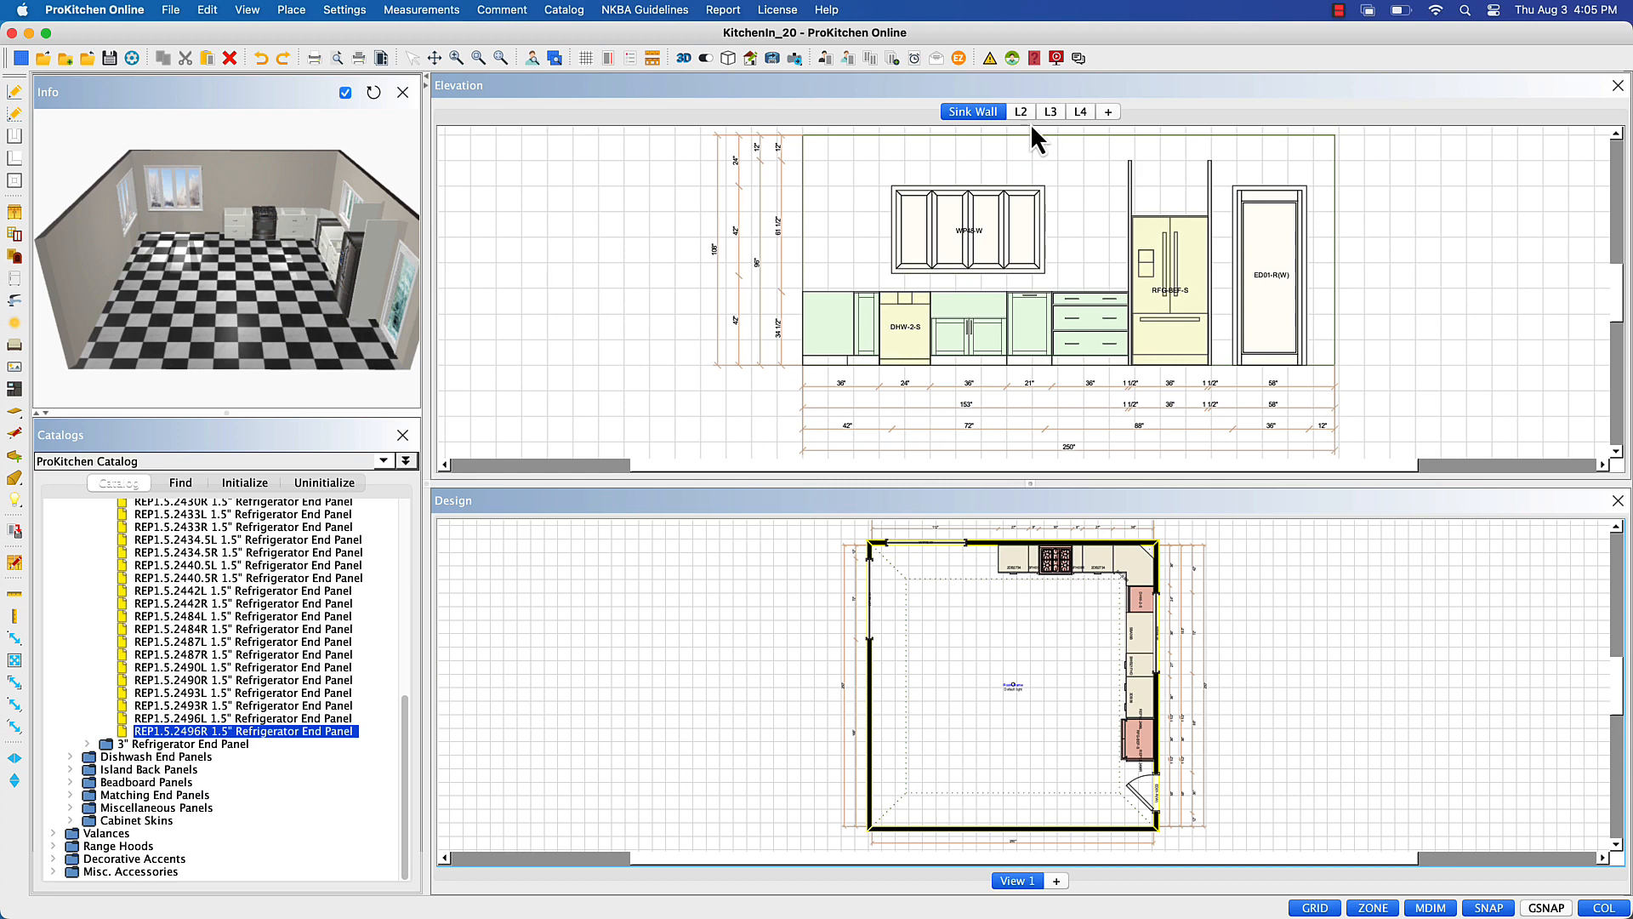
- Rename elevation view L2 as Range Wall
left_click(1027, 116)
right_click(1028, 115)
left_click(1045, 146)
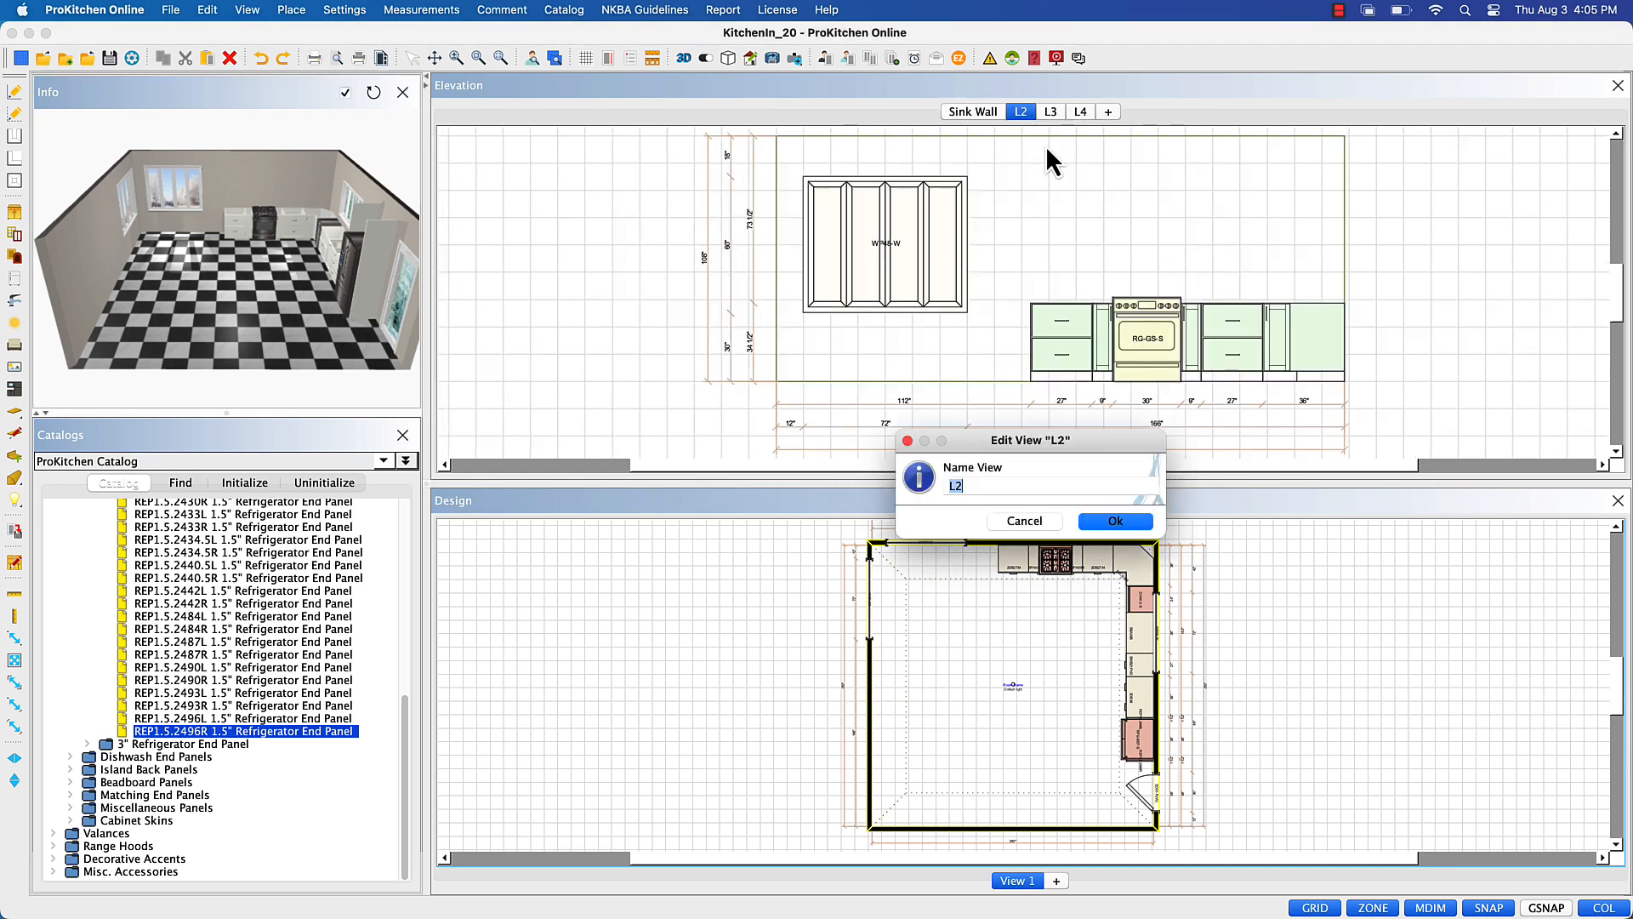
type("Range Wall")
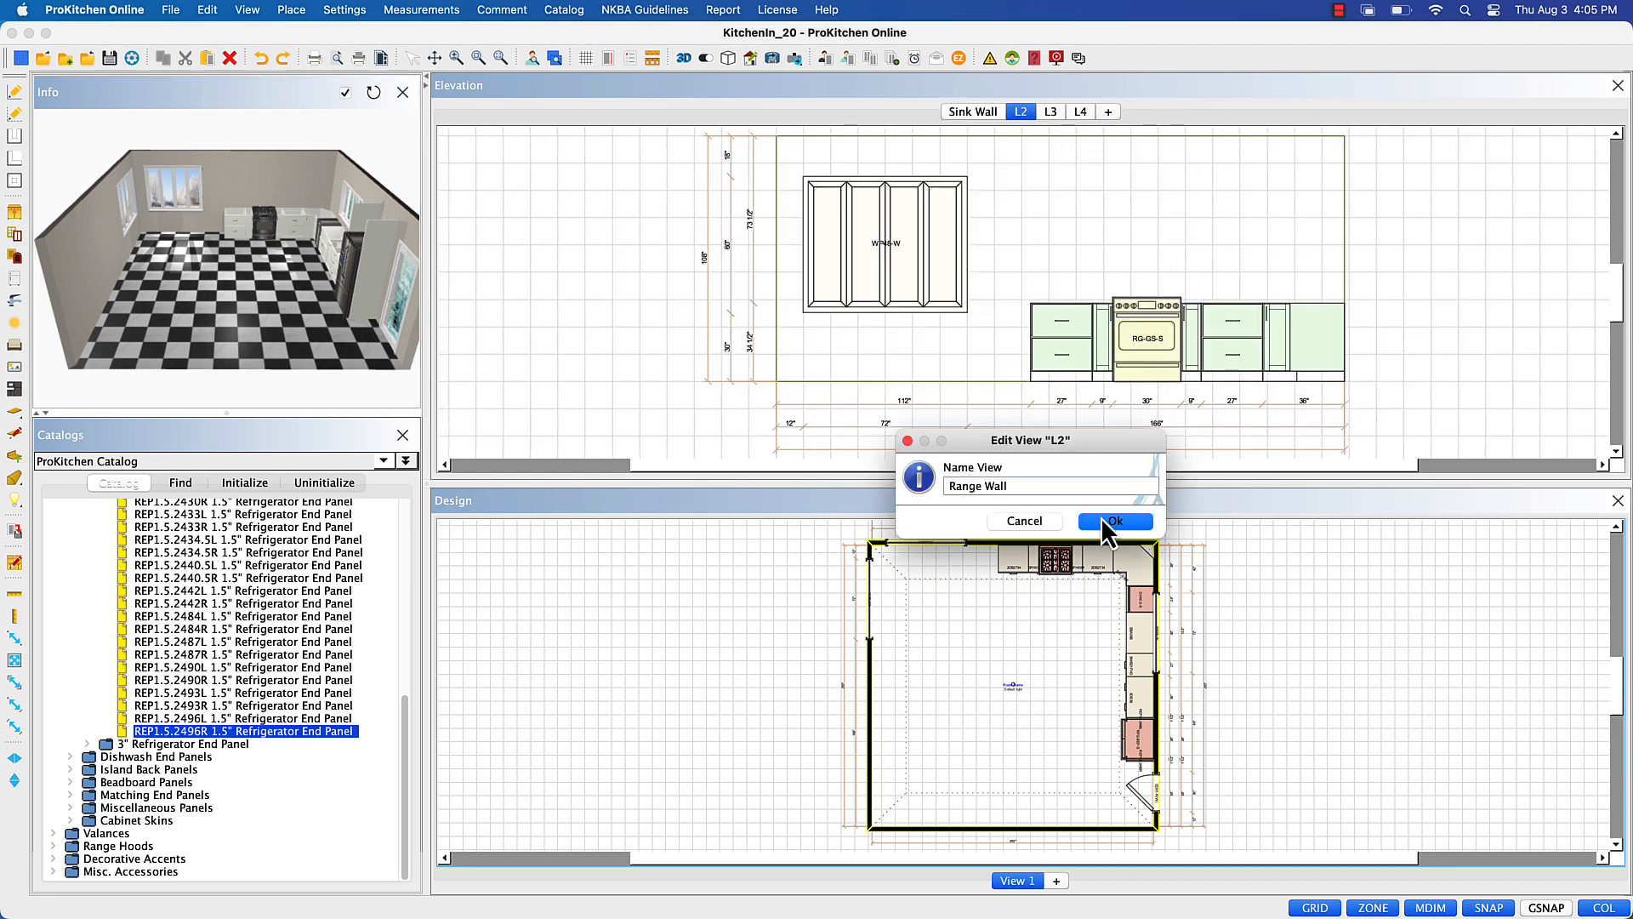
left_click(1114, 520)
- Rename elevation view L3 as Dining Wall
left_click(1070, 115)
right_click(1070, 115)
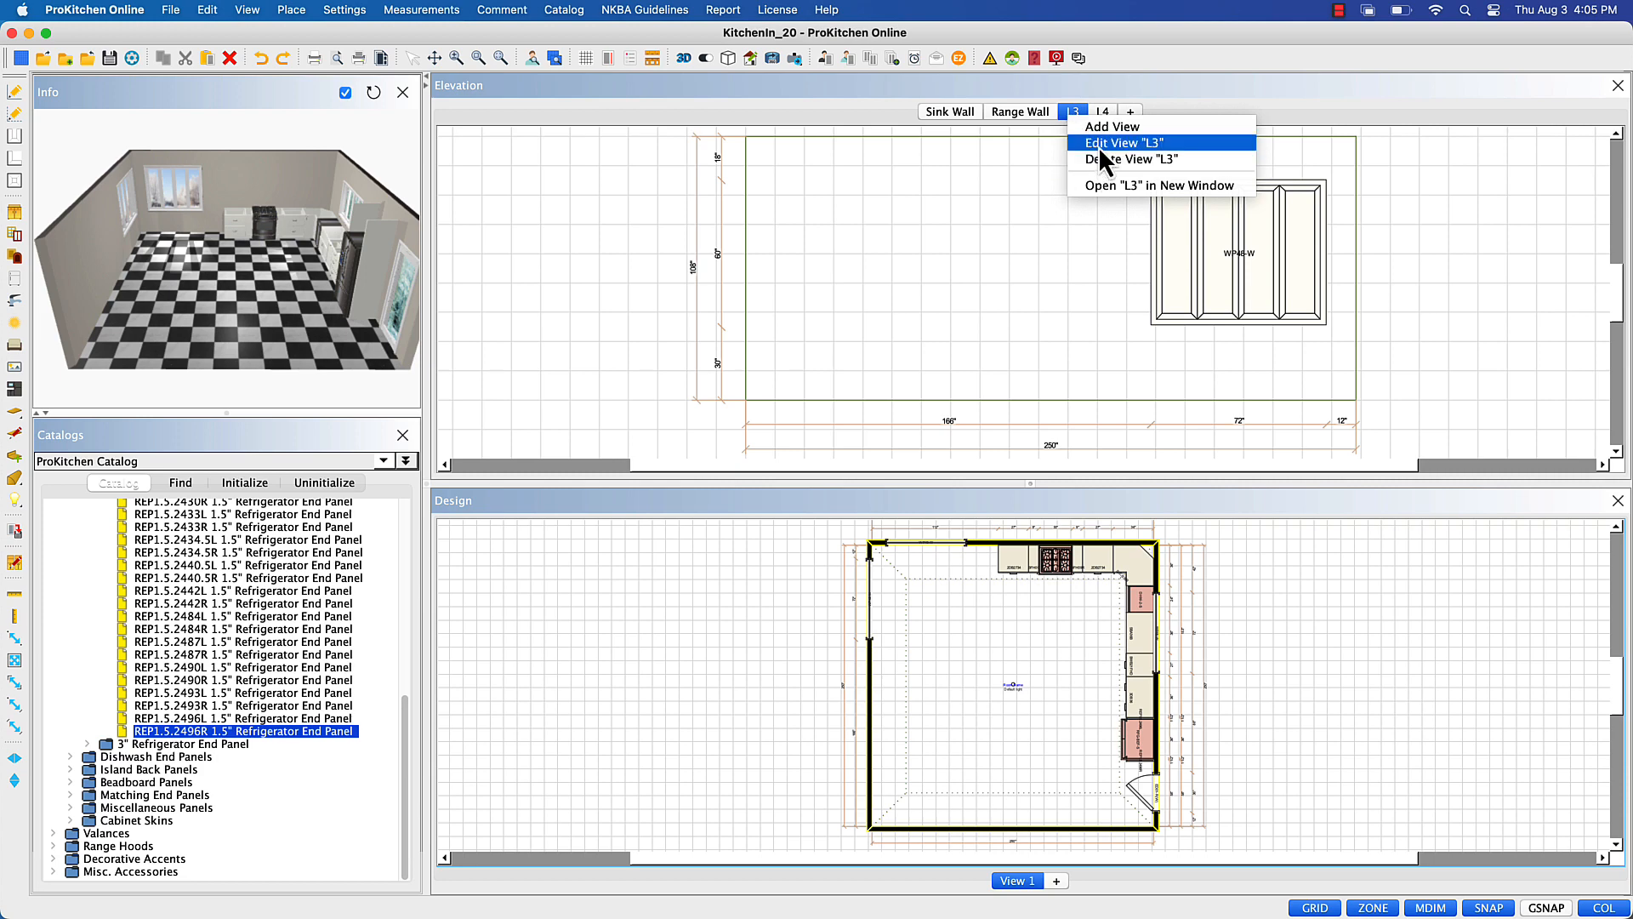
left_click(1099, 144)
type("Dining Wall")
left_click(1115, 520)
- Rename elevation view L4 as Open Wall
left_click(1127, 113)
right_click(1127, 113)
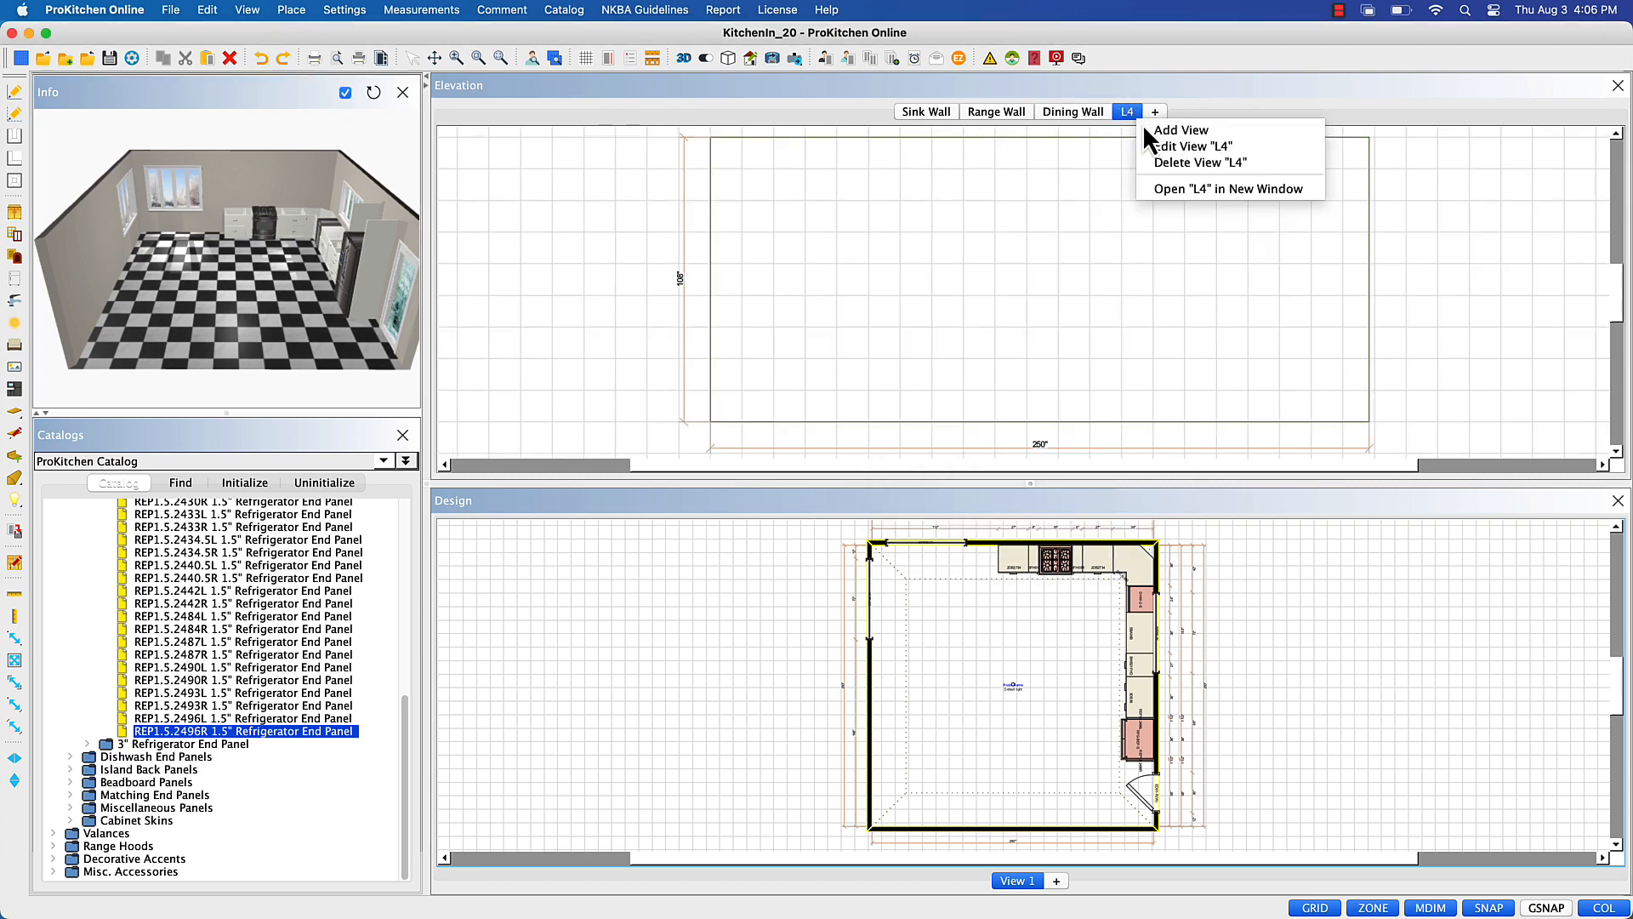
left_click(1156, 143)
type("Open Wall")
left_click(1114, 526)
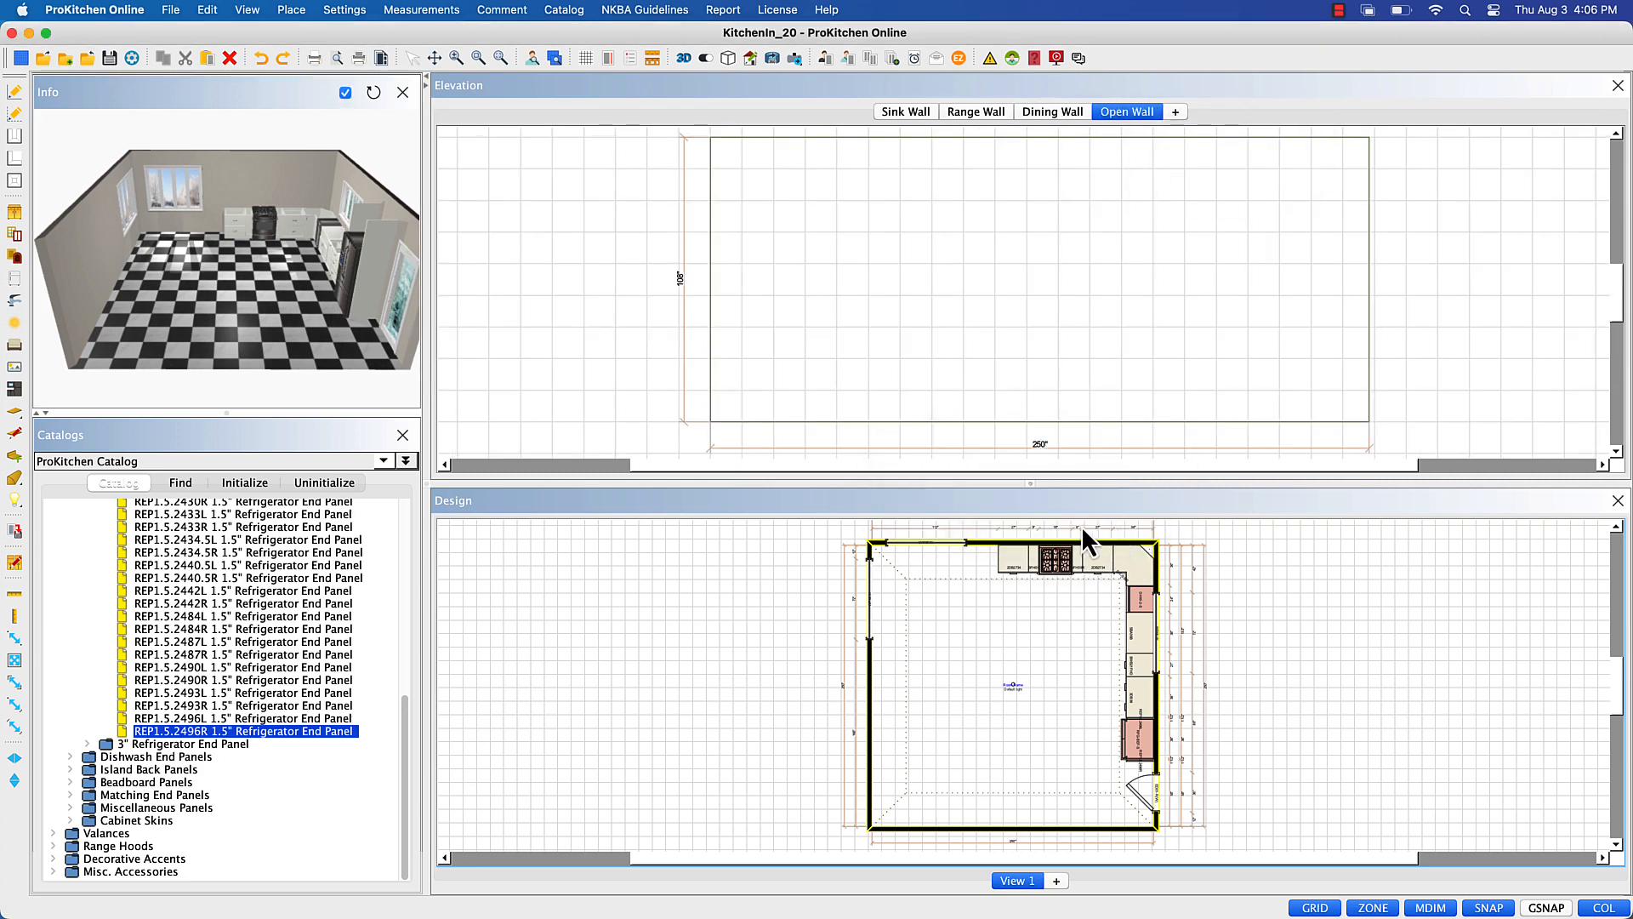
- Select the lower wall in the enlarged floor plan and choose the ADF-C Arch Door Frame w/ casing for it
double_click(986, 798)
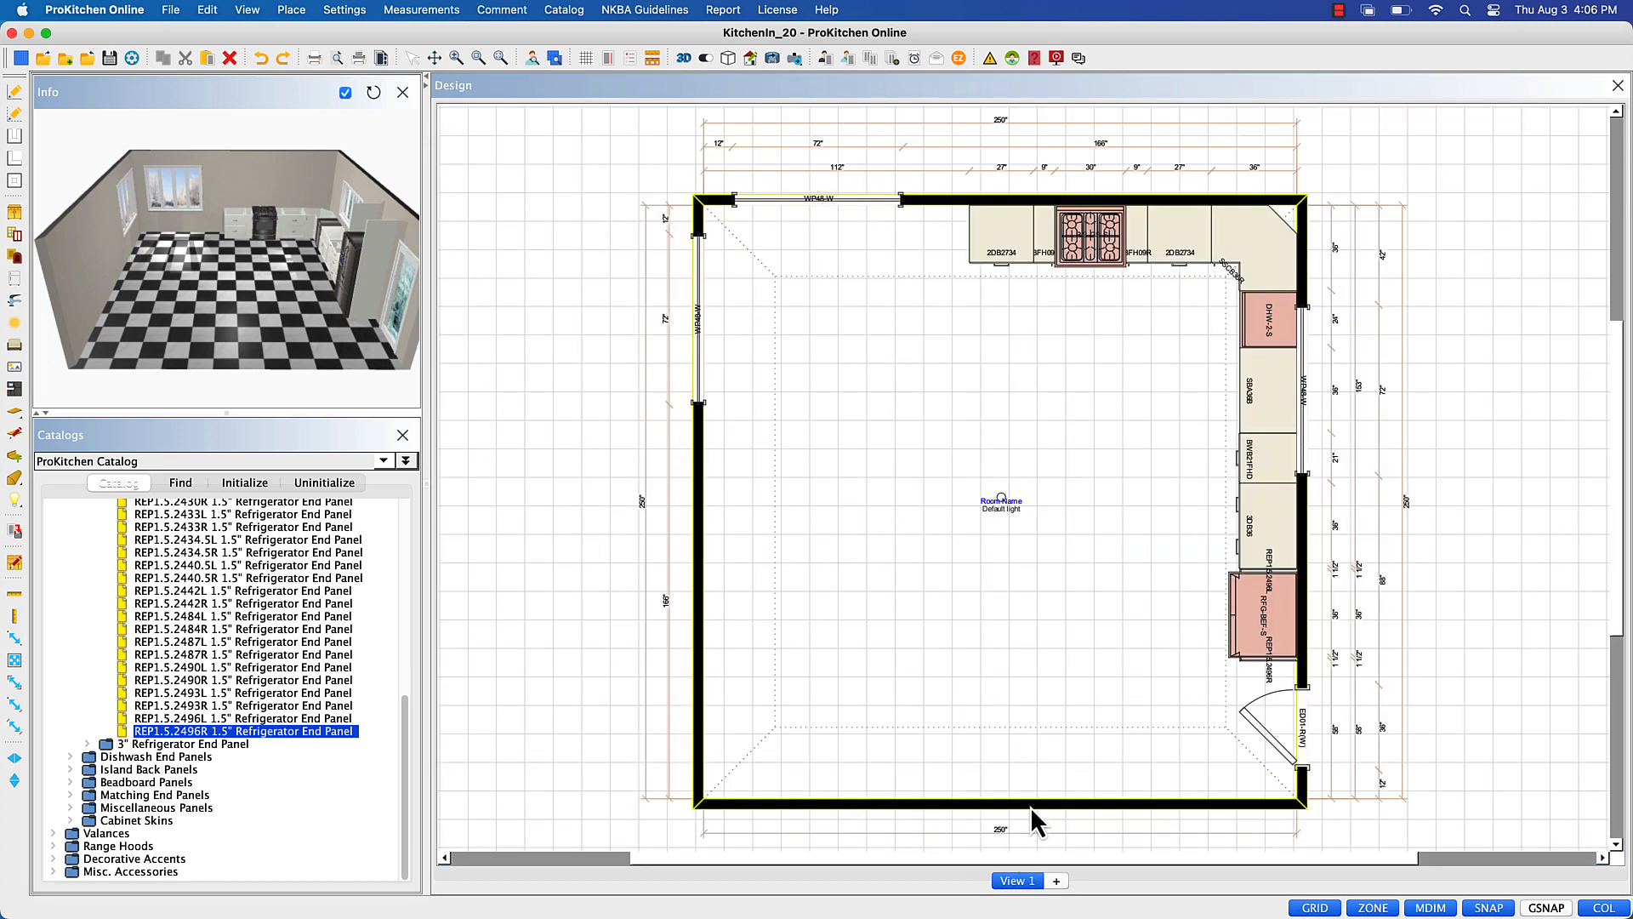
left_click(1029, 806)
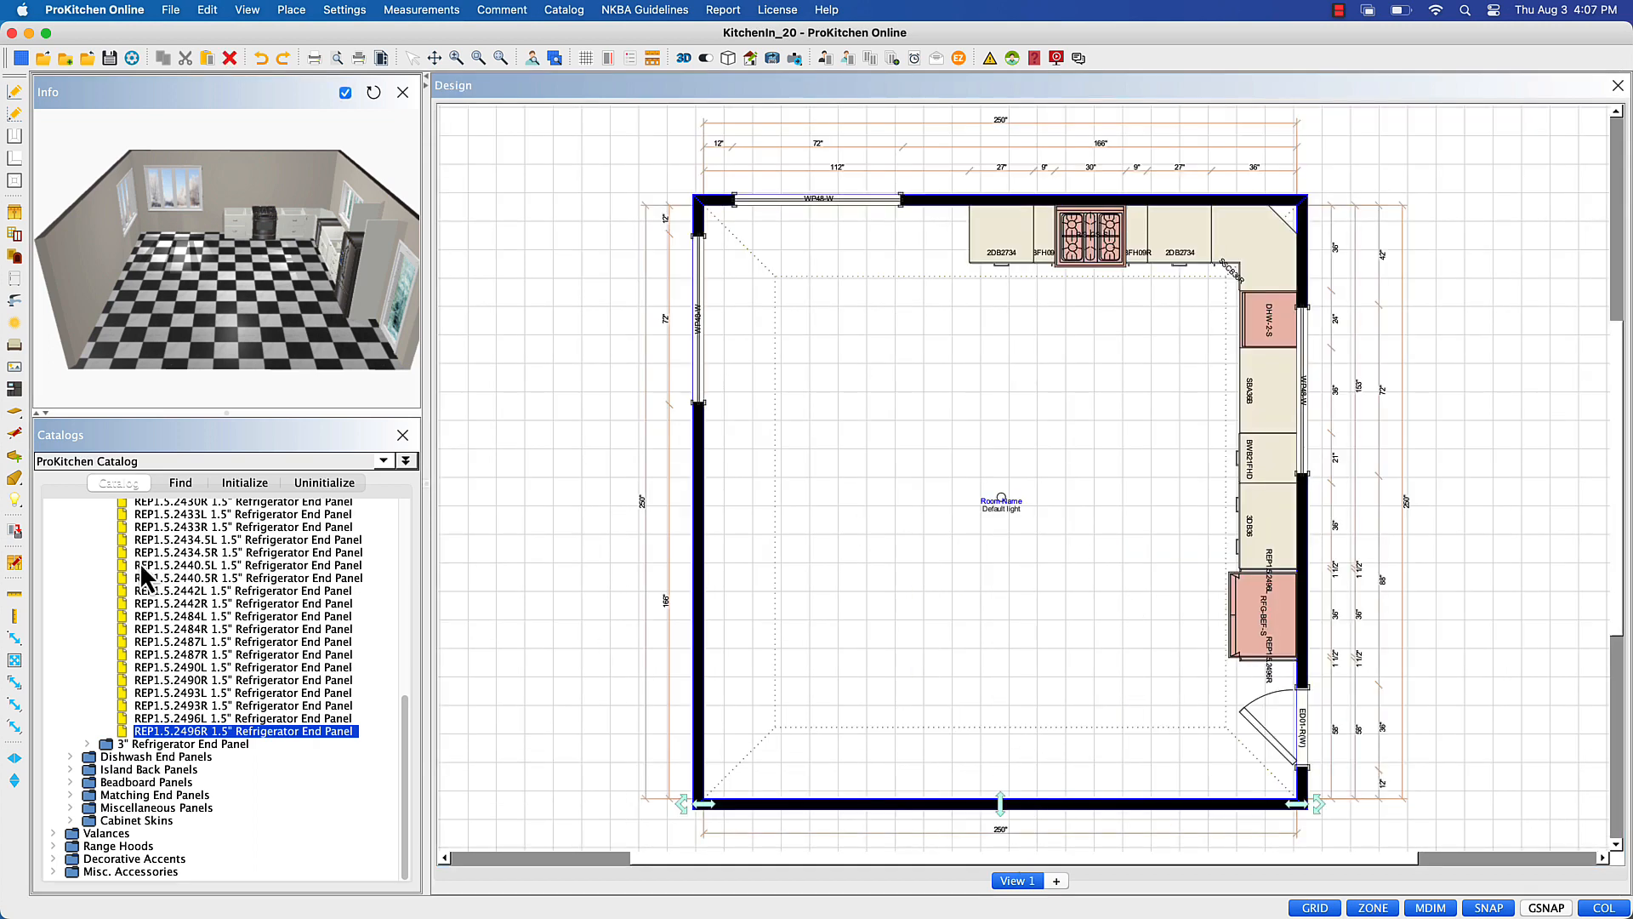
left_click(15, 255)
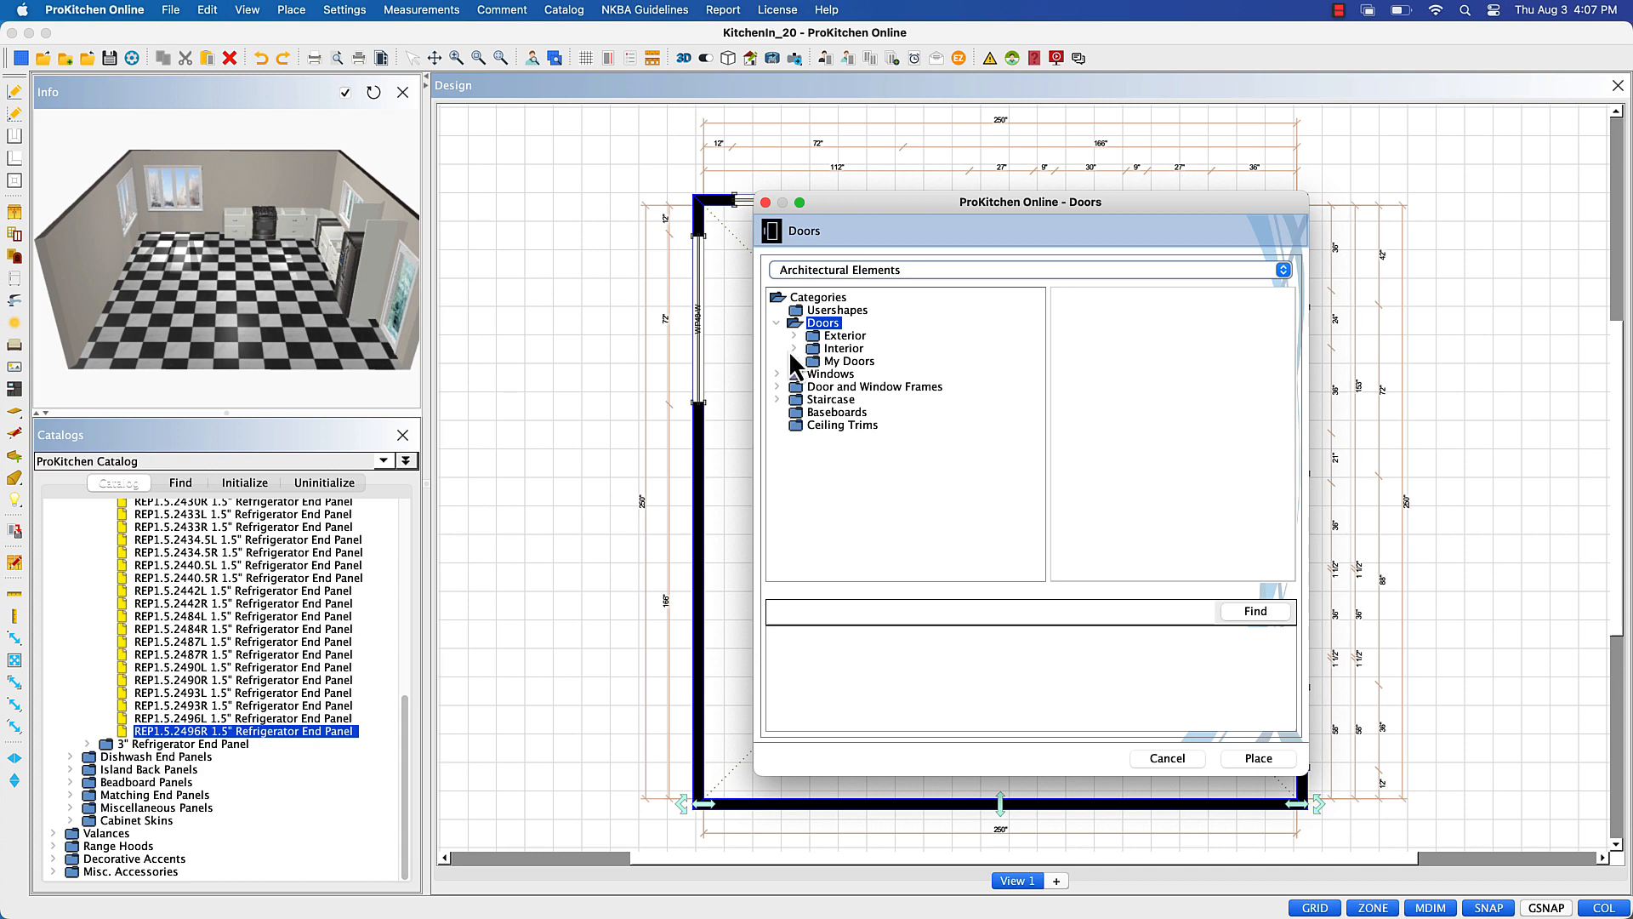
double_click(796, 387)
left_click(814, 401)
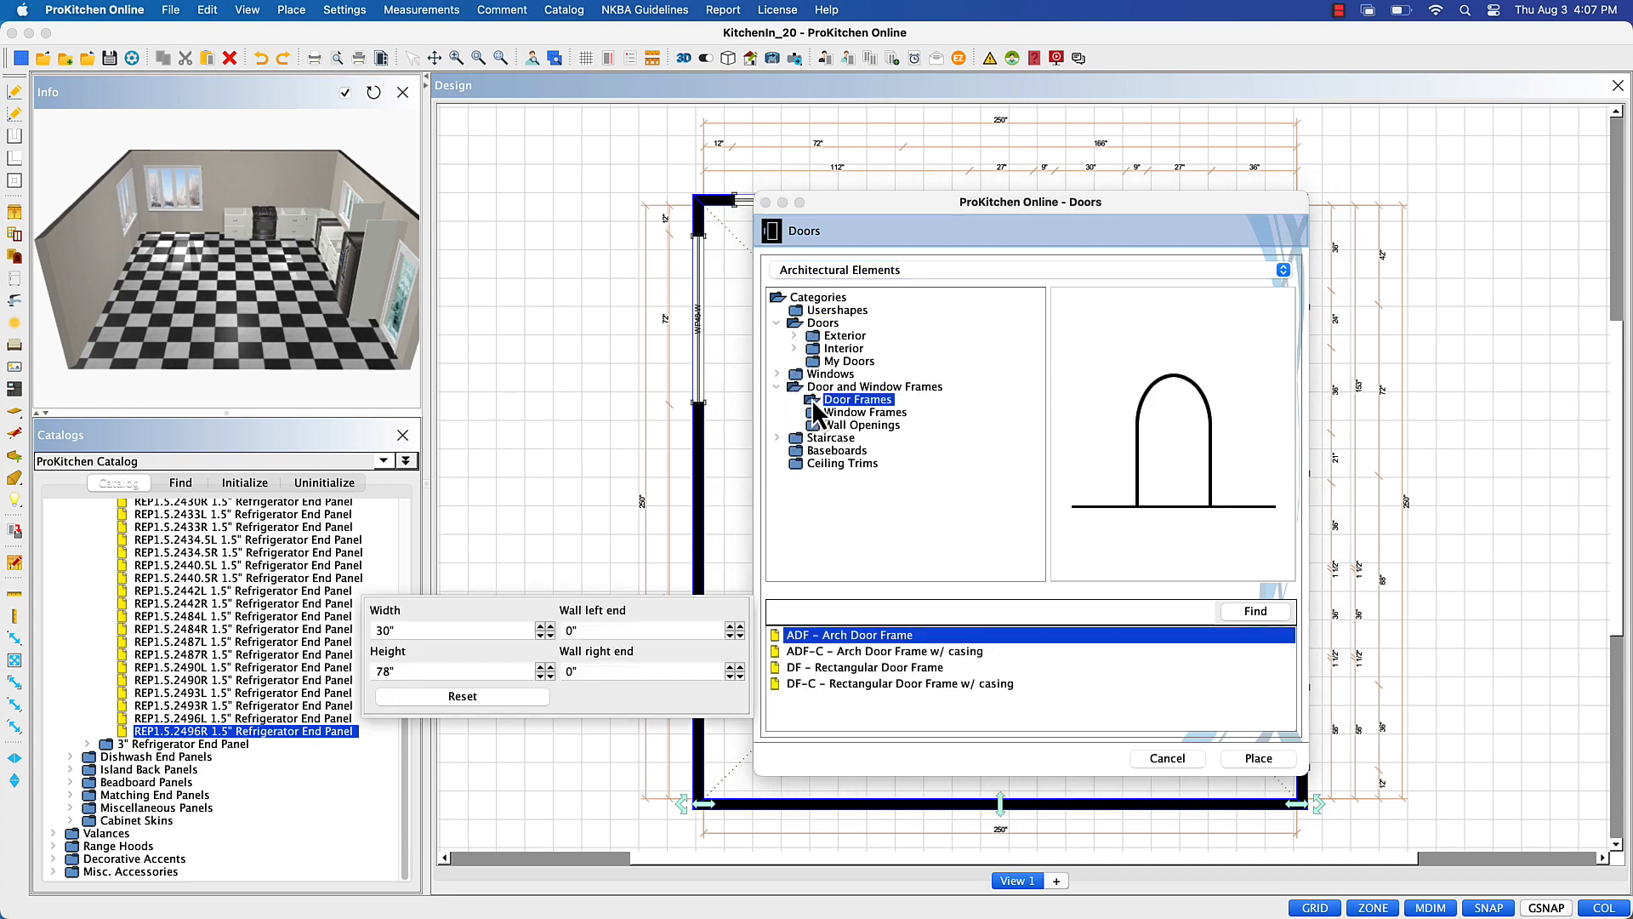
left_click(956, 651)
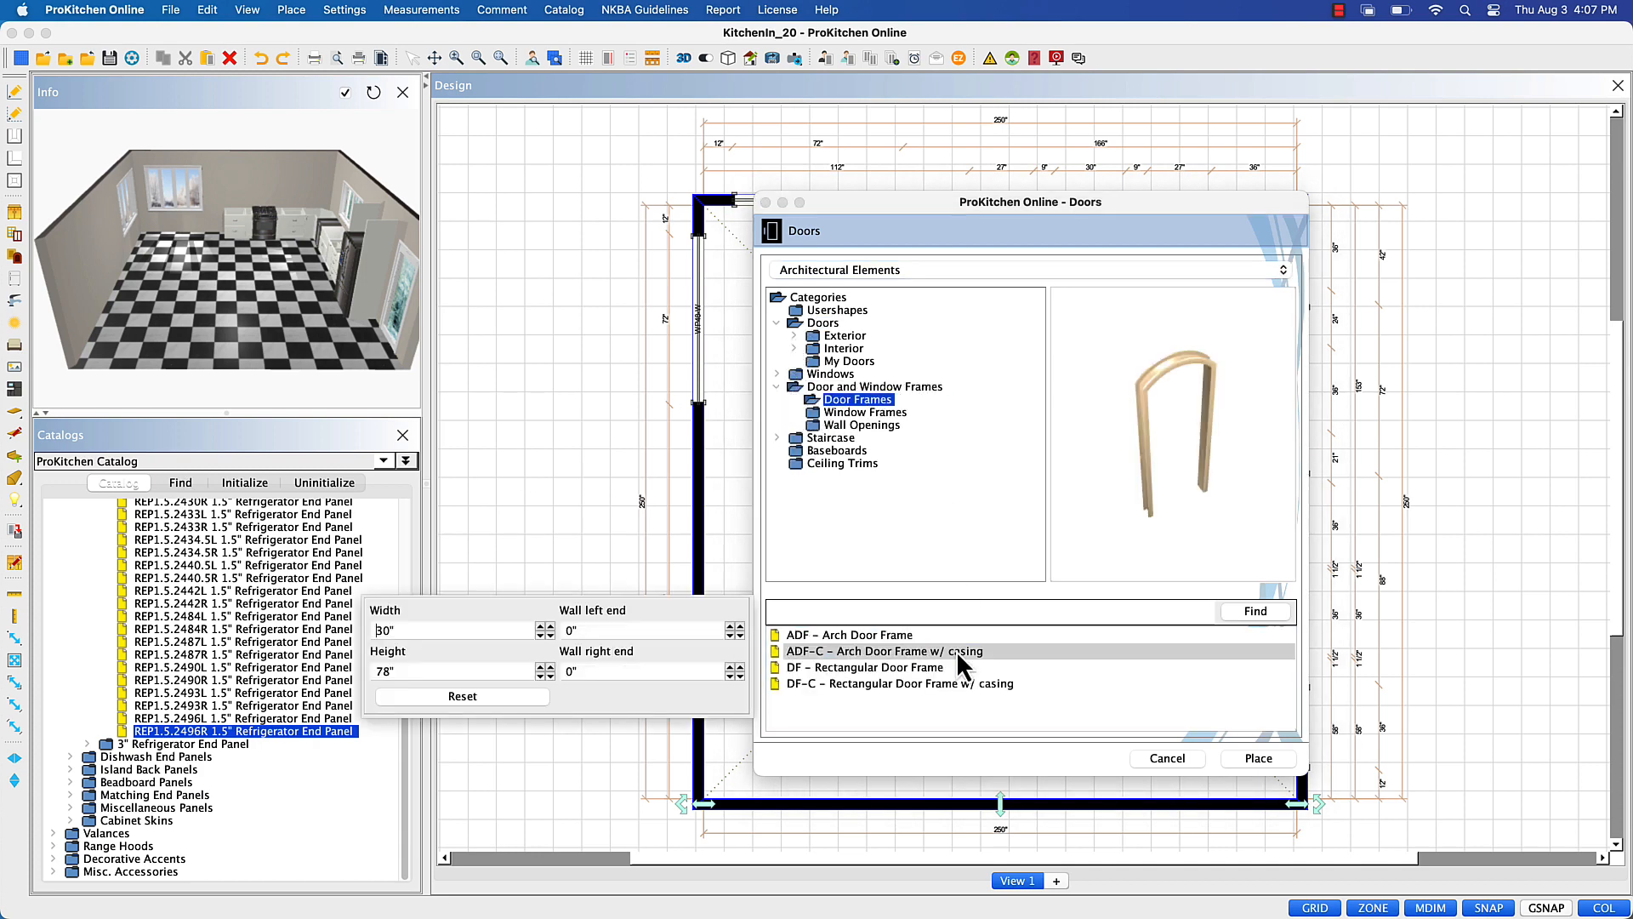
- Size the arch door frame 120" wide and 96" high and place it in the lower wall
left_click(429, 629)
type("120")
left_click(410, 671)
type("96")
left_click(1259, 758)
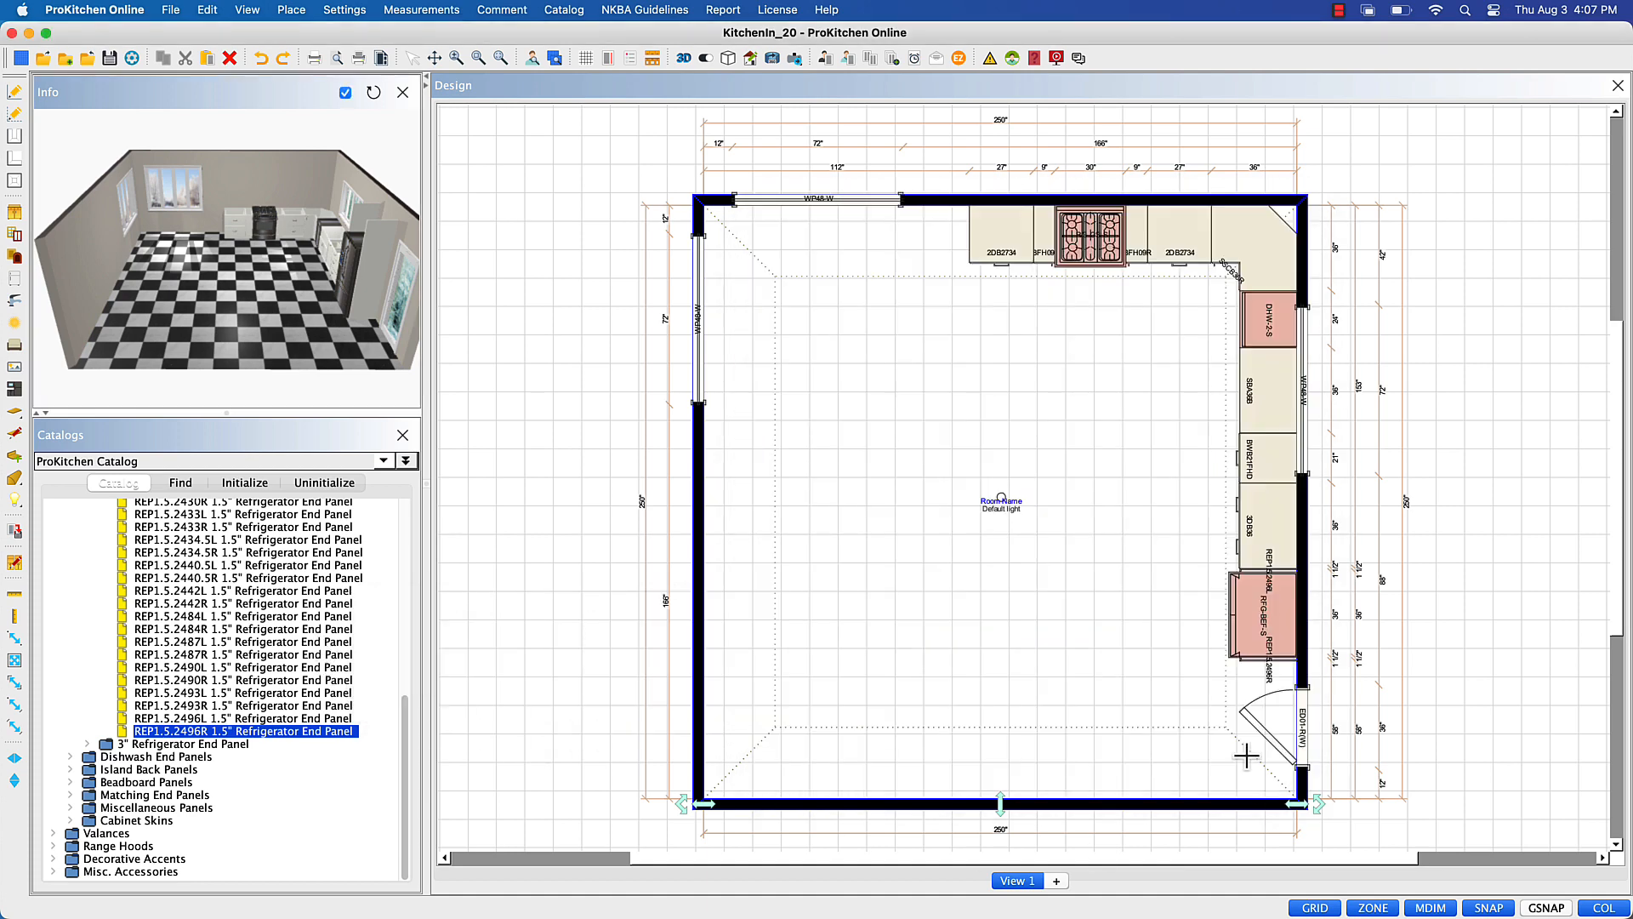
left_click(963, 808)
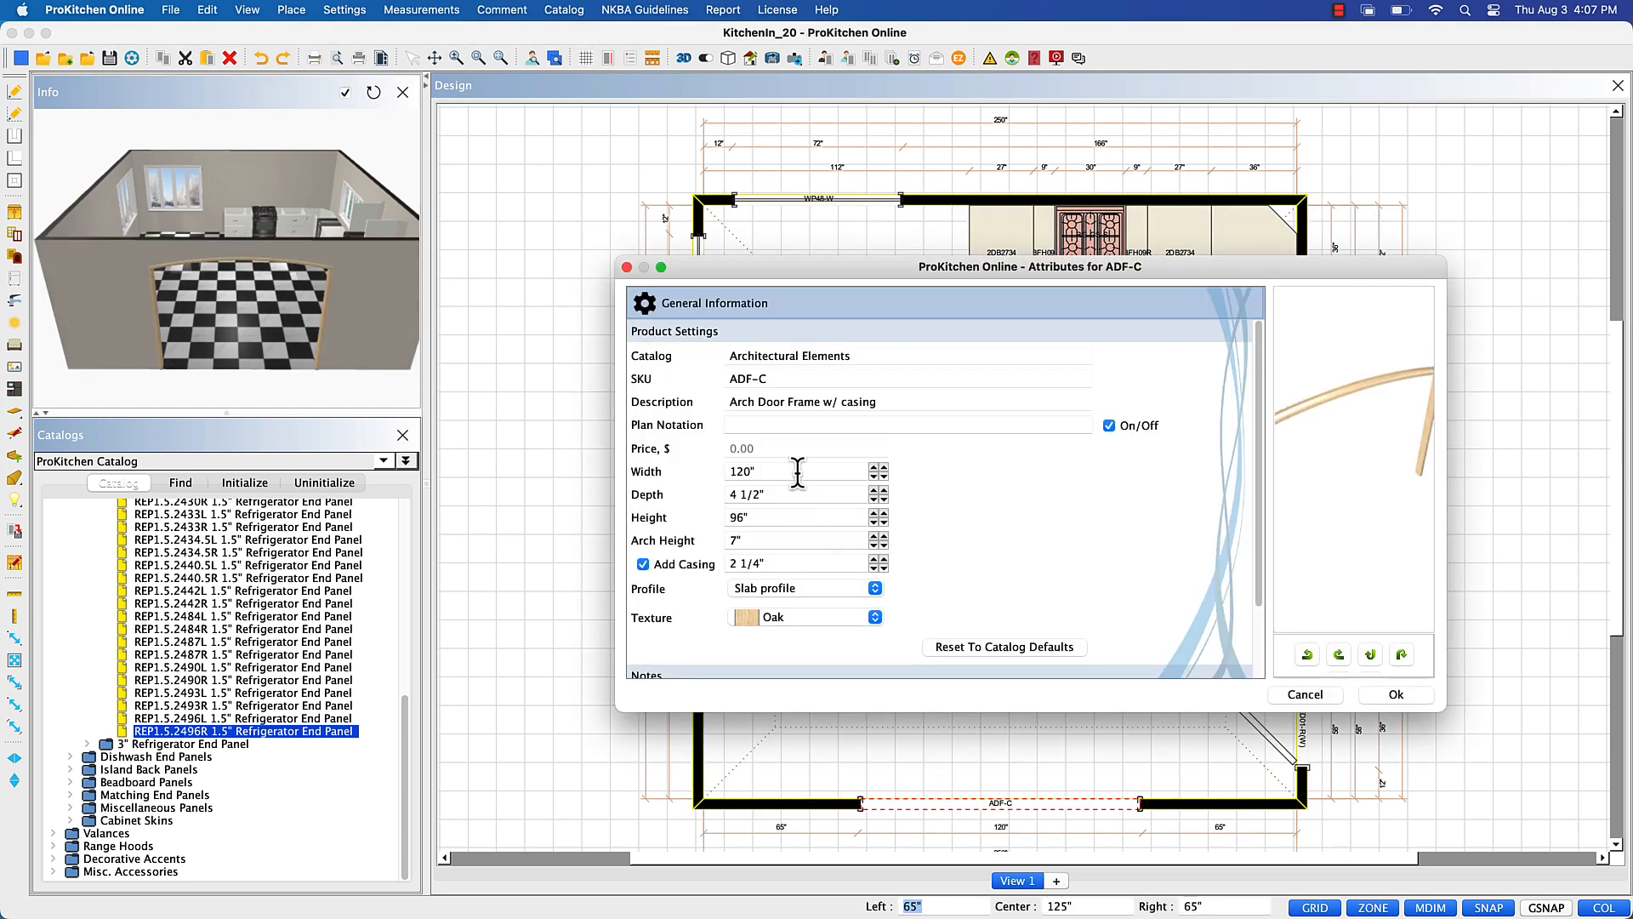
- Set the arch door frame's casing to 6" and its texture to White
left_click_drag(765, 563, 697, 559)
type("6")
left_click(799, 616)
scroll(789, 781, "down", 5)
left_click(769, 717)
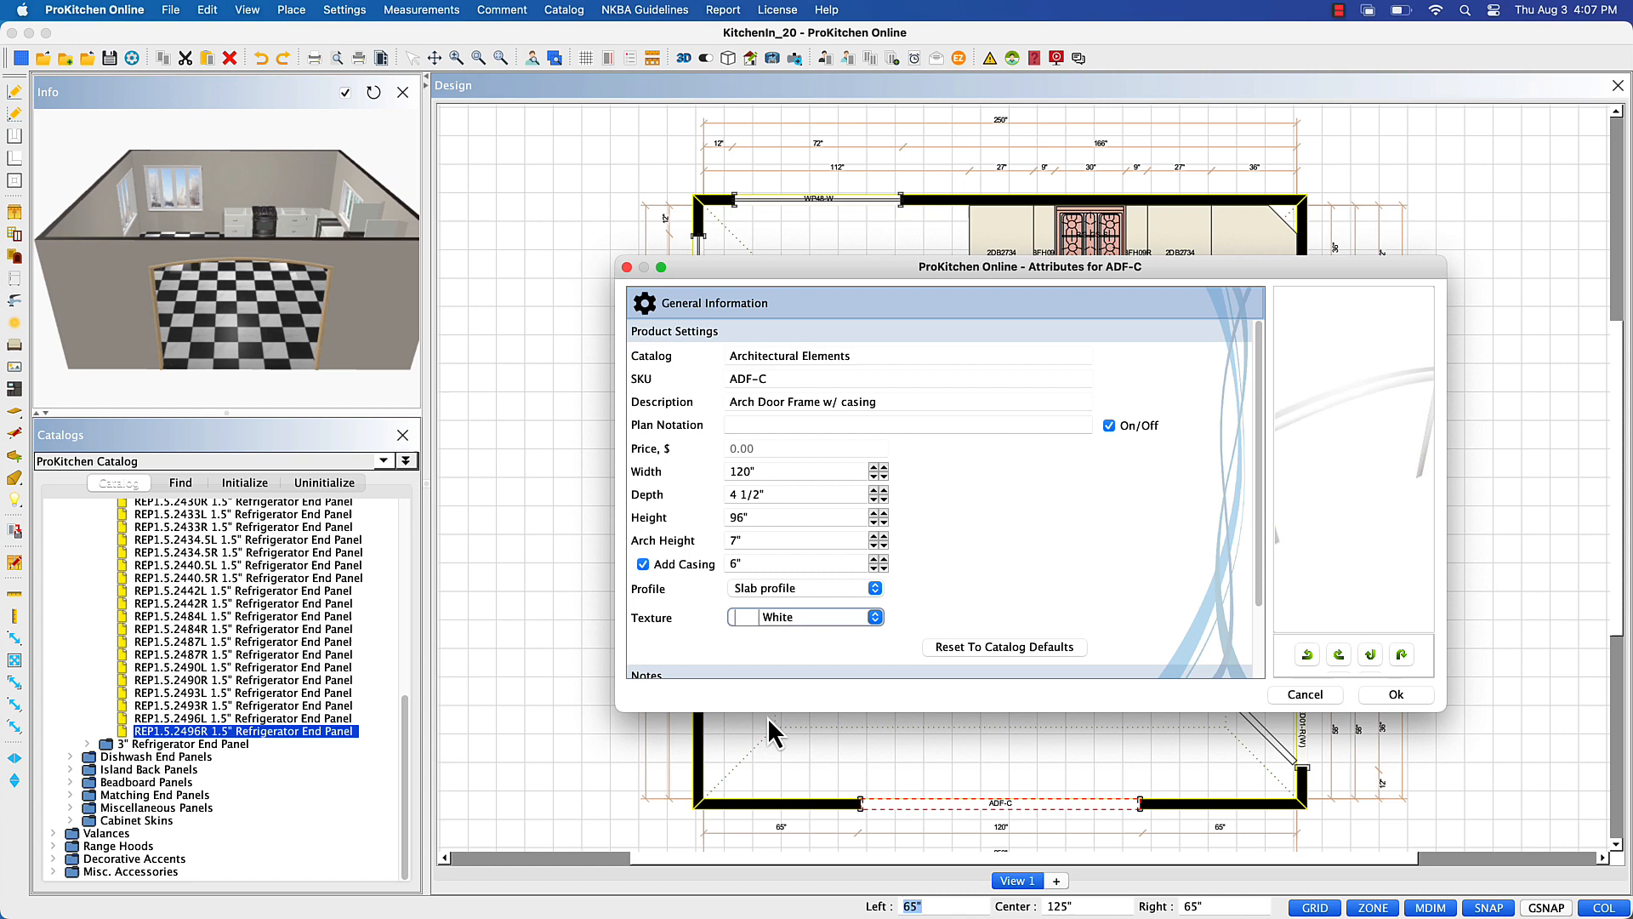
left_click(1391, 696)
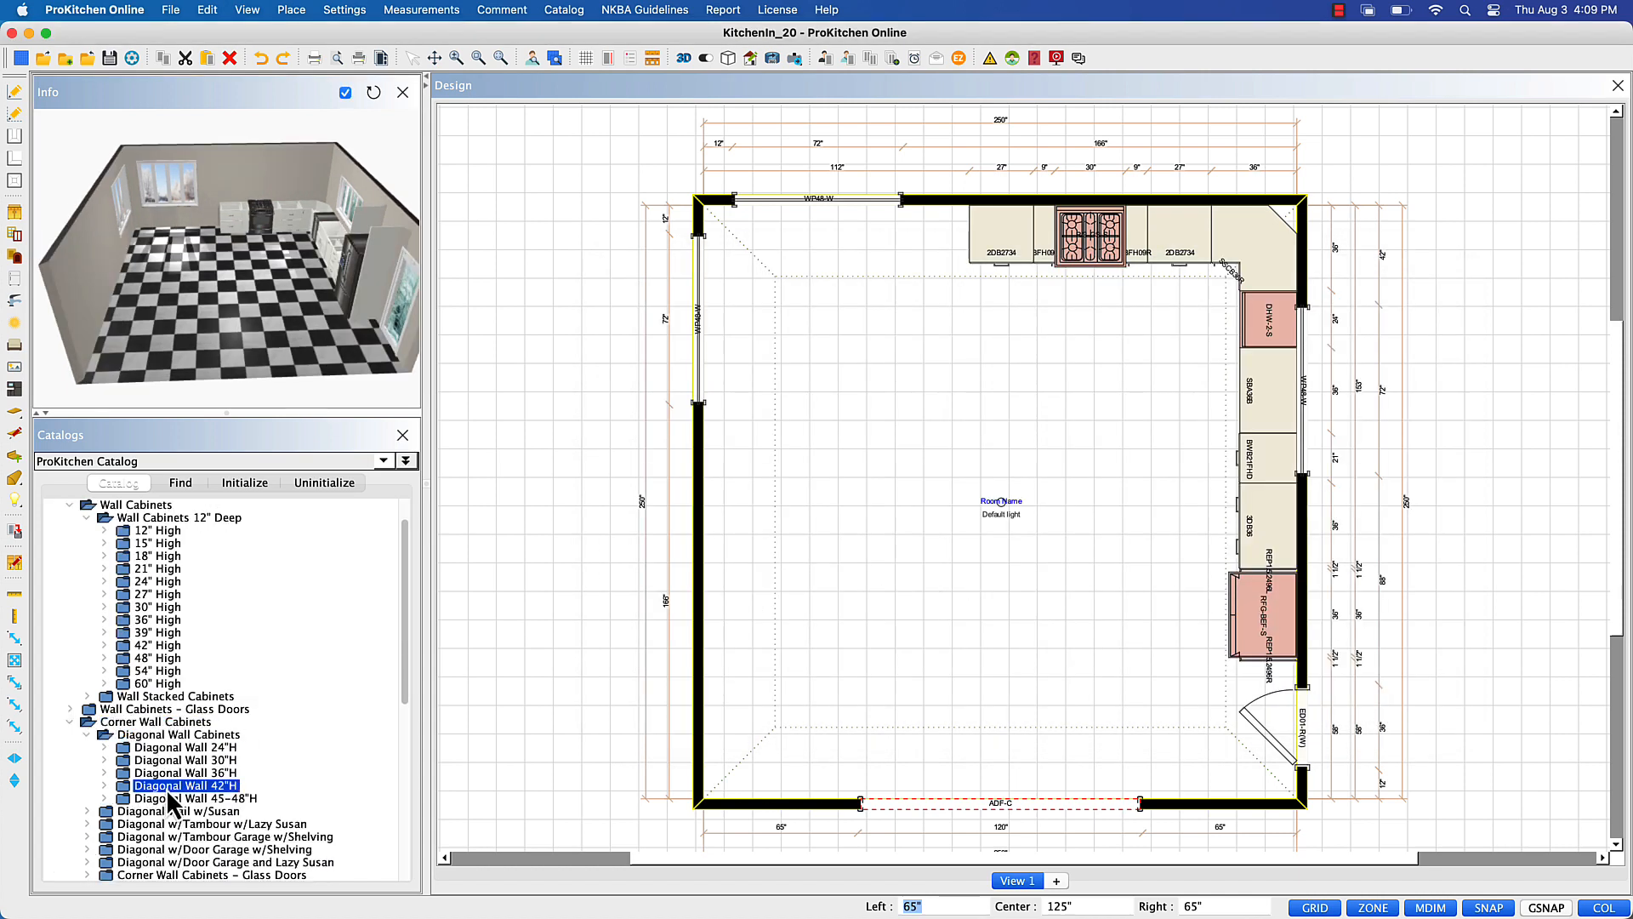
- Place a 42" high diagonal wall cabinet in the corner between the range wall and the sink wall
left_click_drag(238, 811, 1261, 248)
left_click(261, 59)
left_click_drag(182, 811, 1243, 237)
- Place W1242L and W1242R Standard Wall Cabinets on the two sides of the diagonal corner cabinet, along the range and sink walls
left_click(119, 785)
left_click(103, 734)
left_click(89, 722)
left_click(88, 722)
double_click(136, 644)
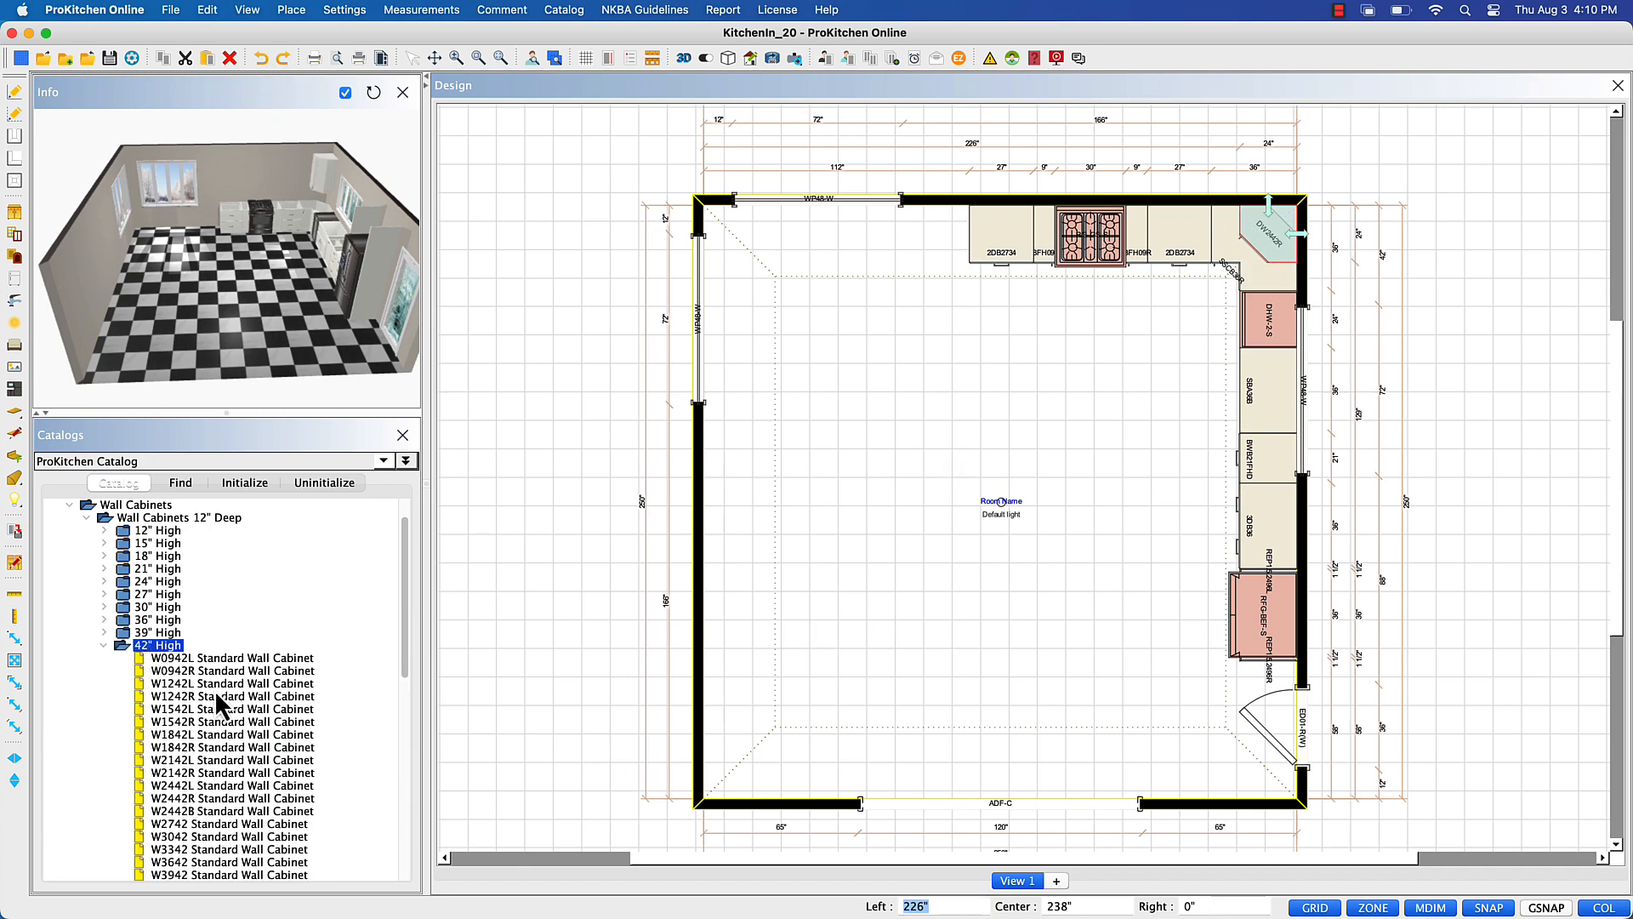
left_click_drag(218, 685, 1284, 277)
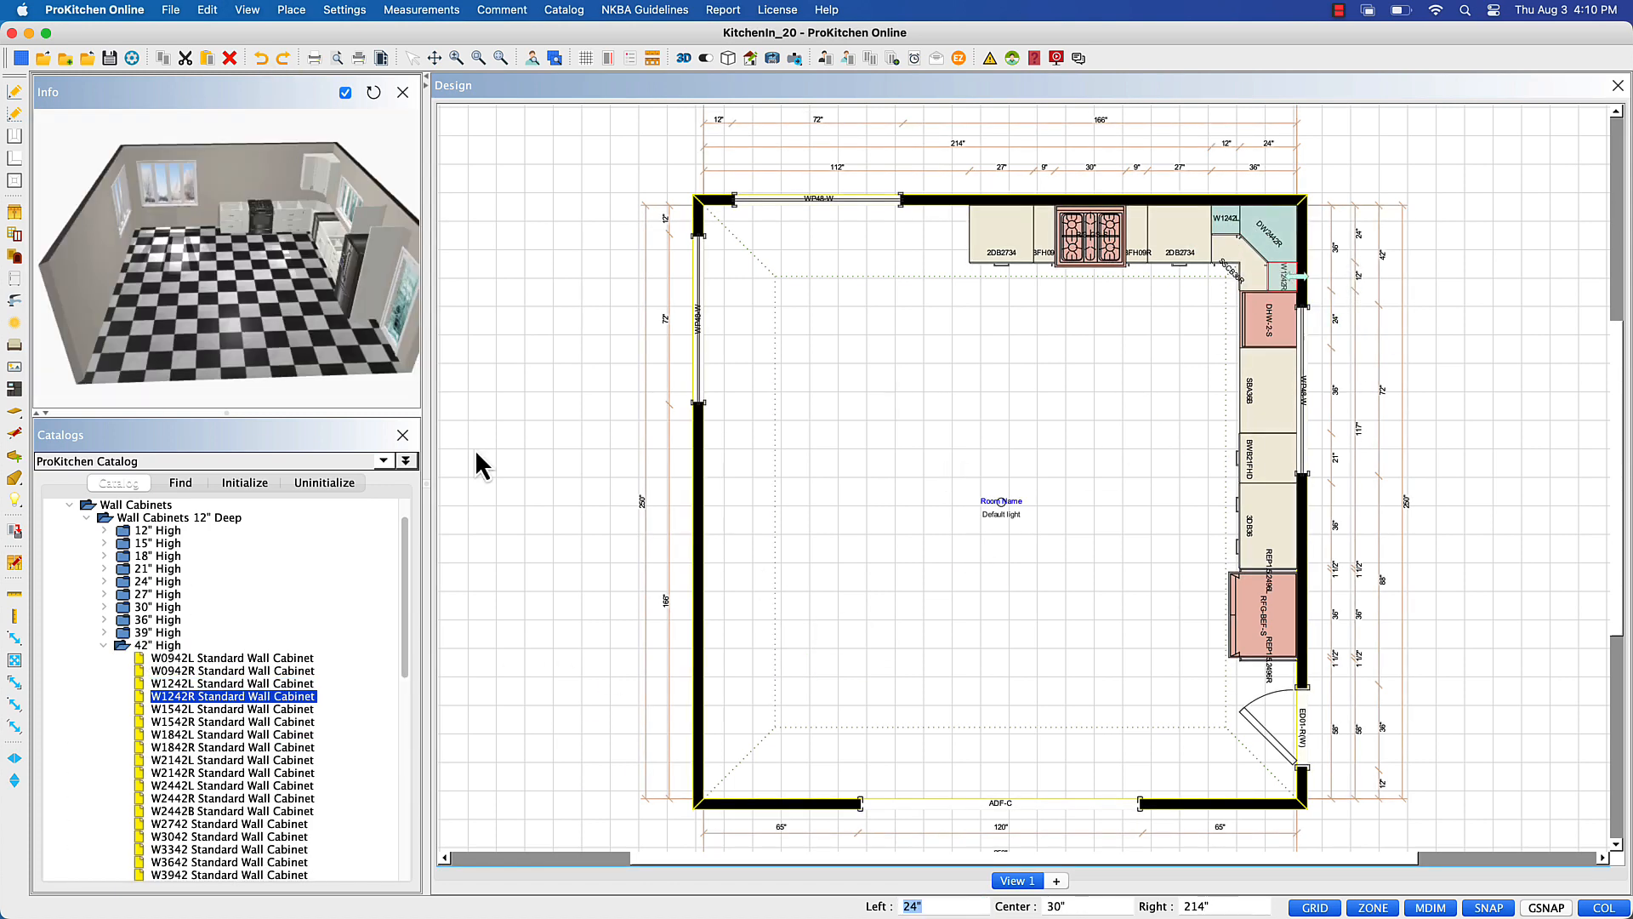
- Place a W2442B wall cabinet beside the W1242L and copy it to the other side of the range, 112" from the left end
left_click_drag(233, 810, 1173, 238)
right_click(1172, 228)
mouse_move(1207, 268)
left_click(1313, 512)
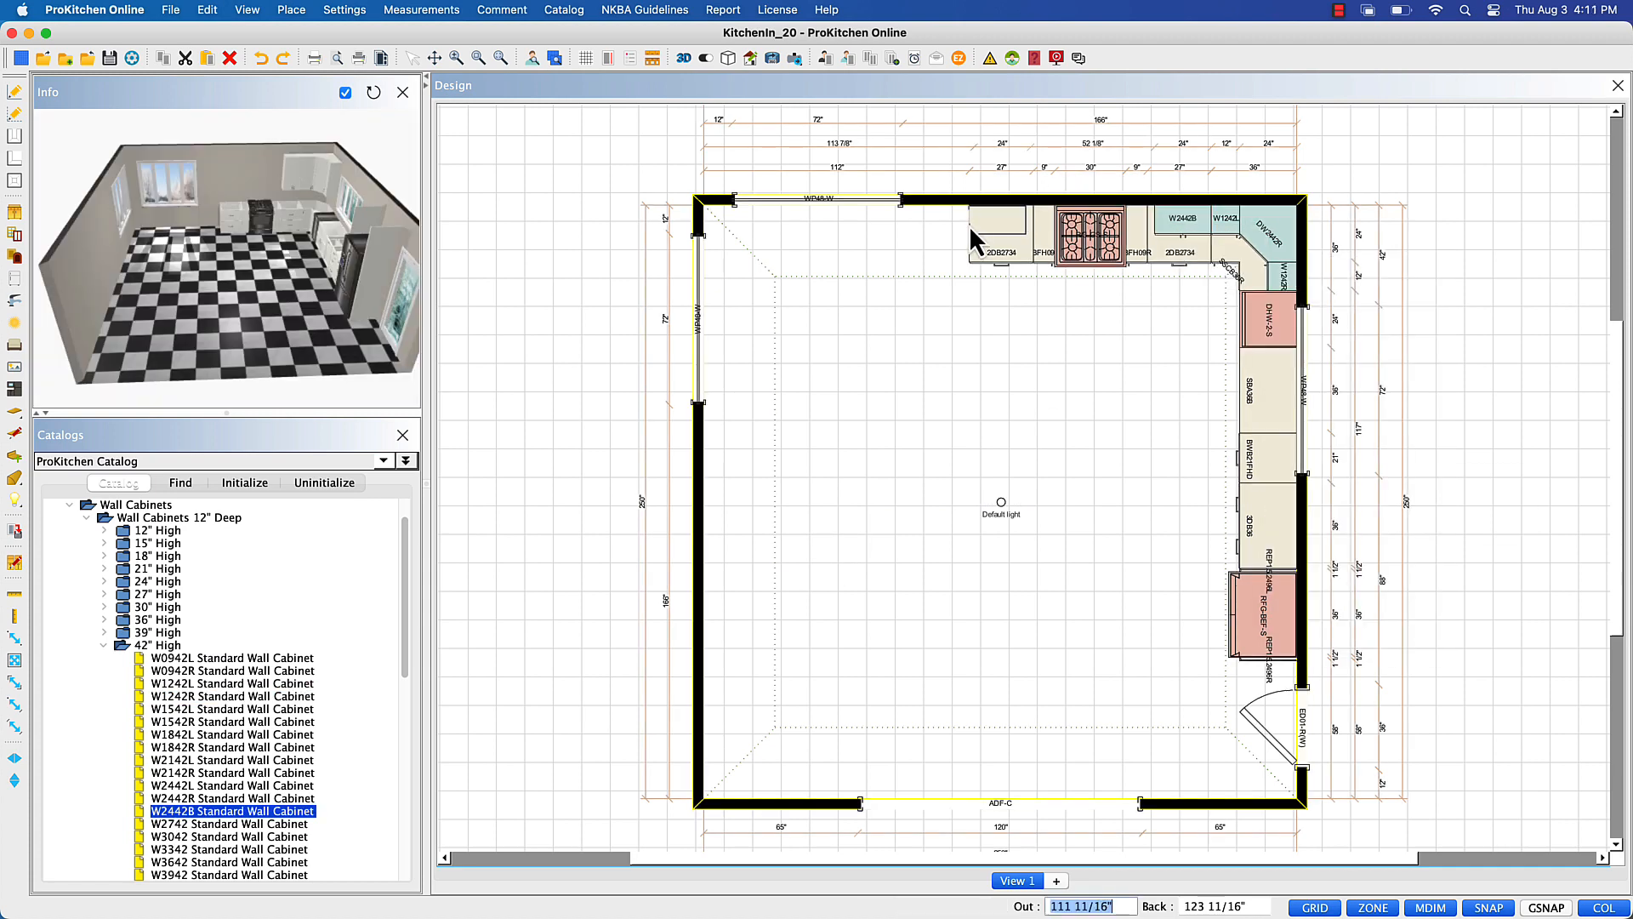
left_click(971, 232)
type("112")
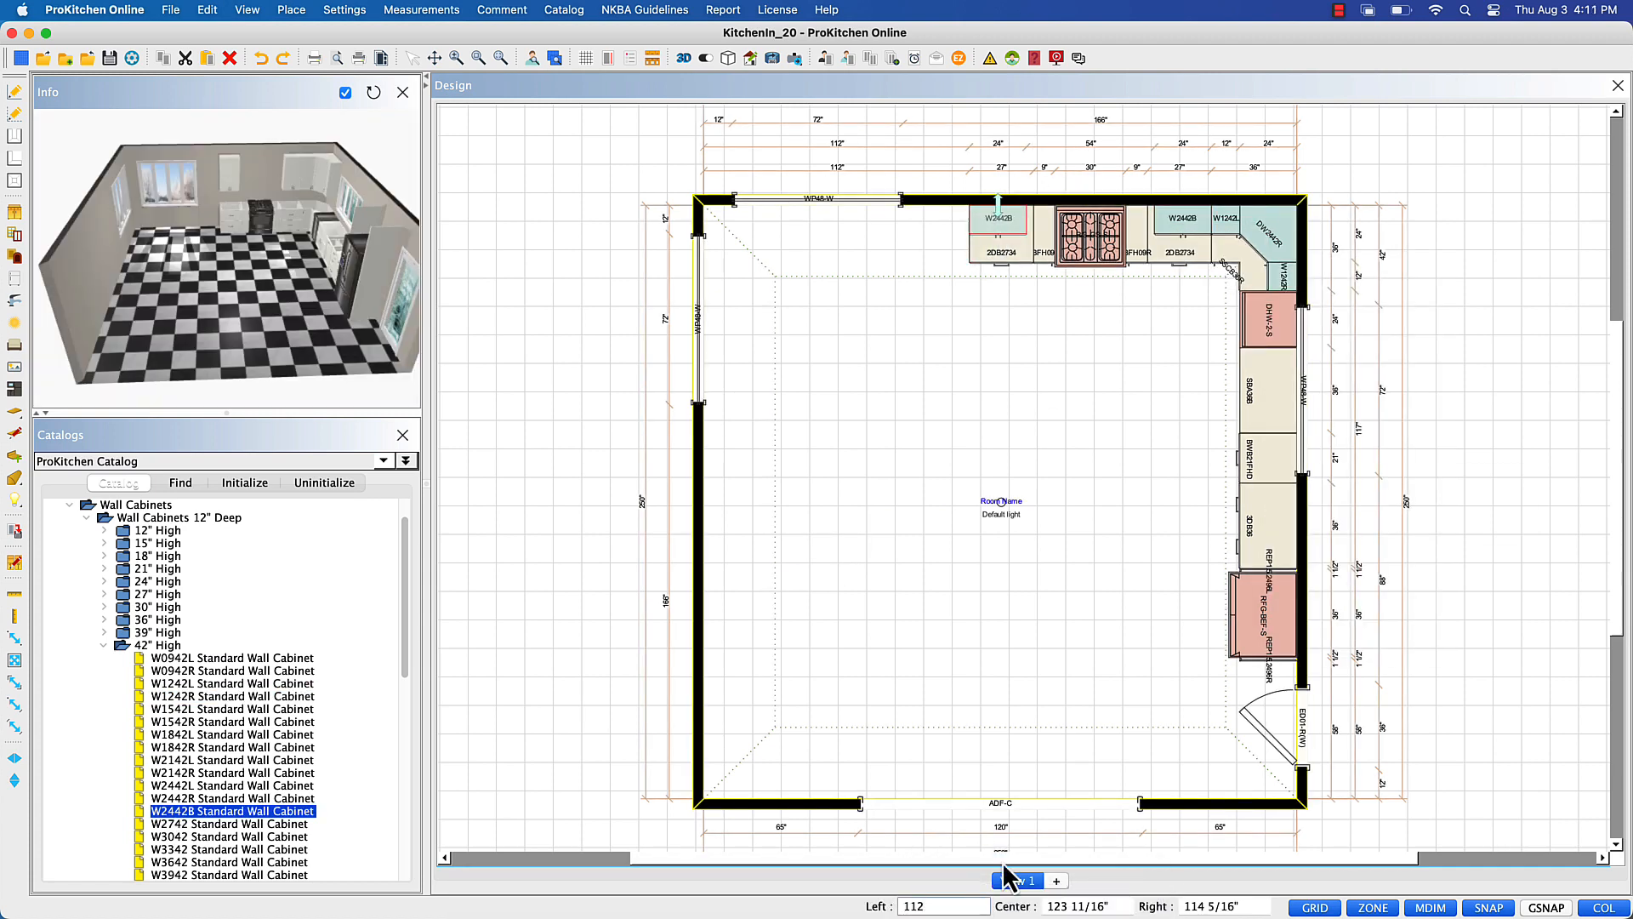
key("Return")
- Find the CWS3036 Curved Hood w/Strapping in the catalog and place it above the range
left_click(119, 645)
left_click(101, 518)
left_click(85, 504)
left_click(69, 518)
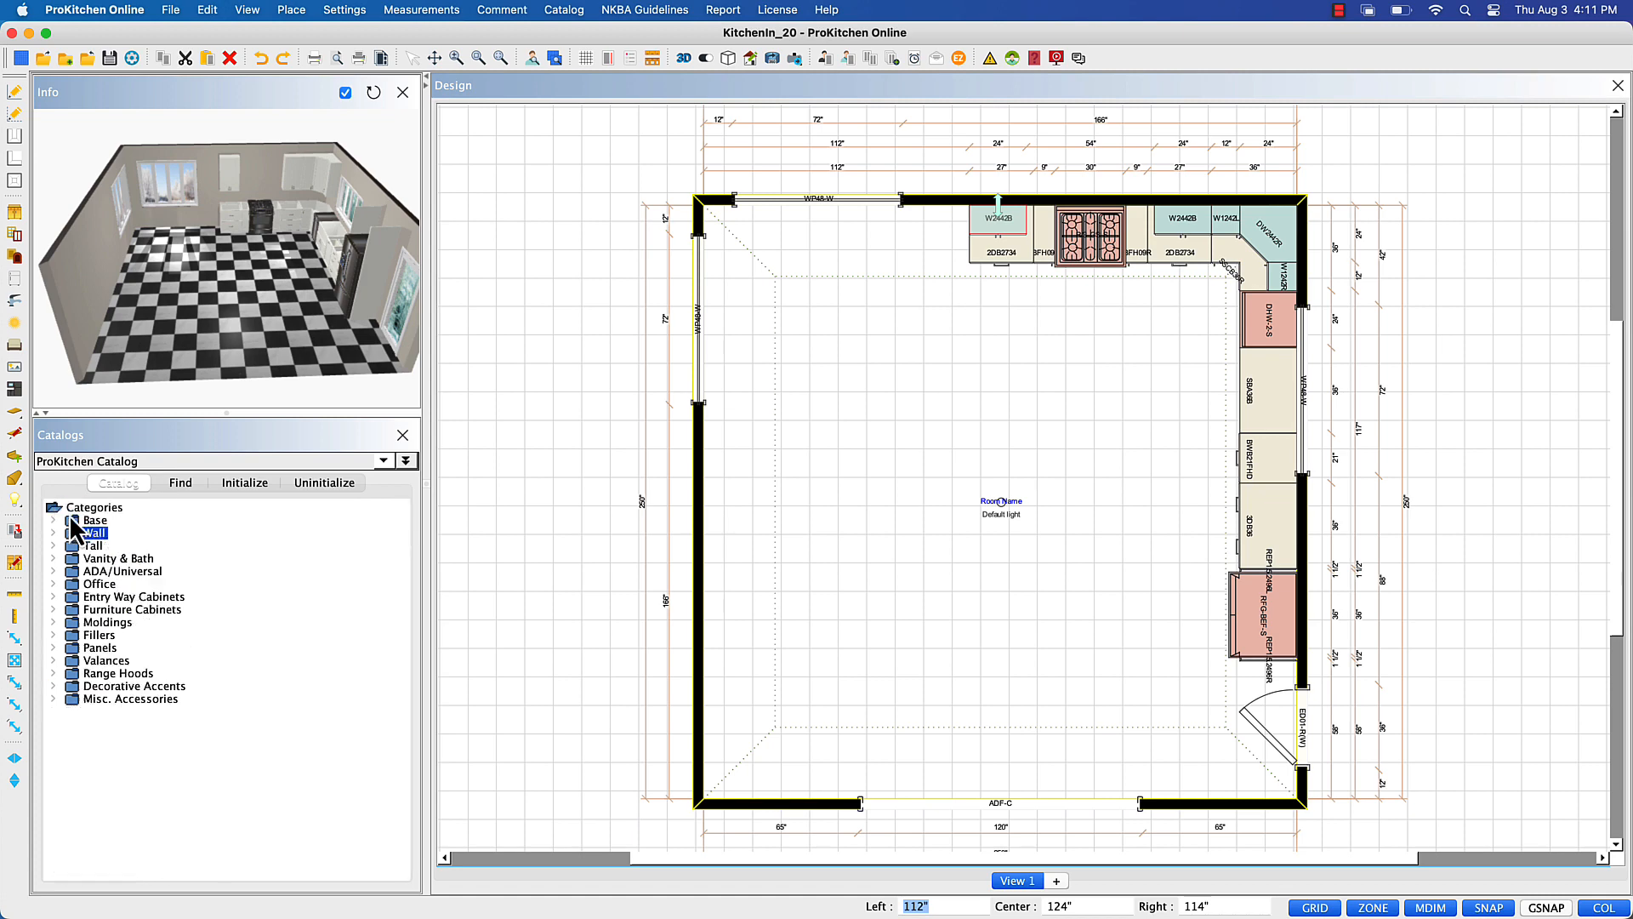
left_click(102, 673)
left_click(103, 685)
left_click(177, 482)
left_click(169, 513)
type("cws3036")
key("Return")
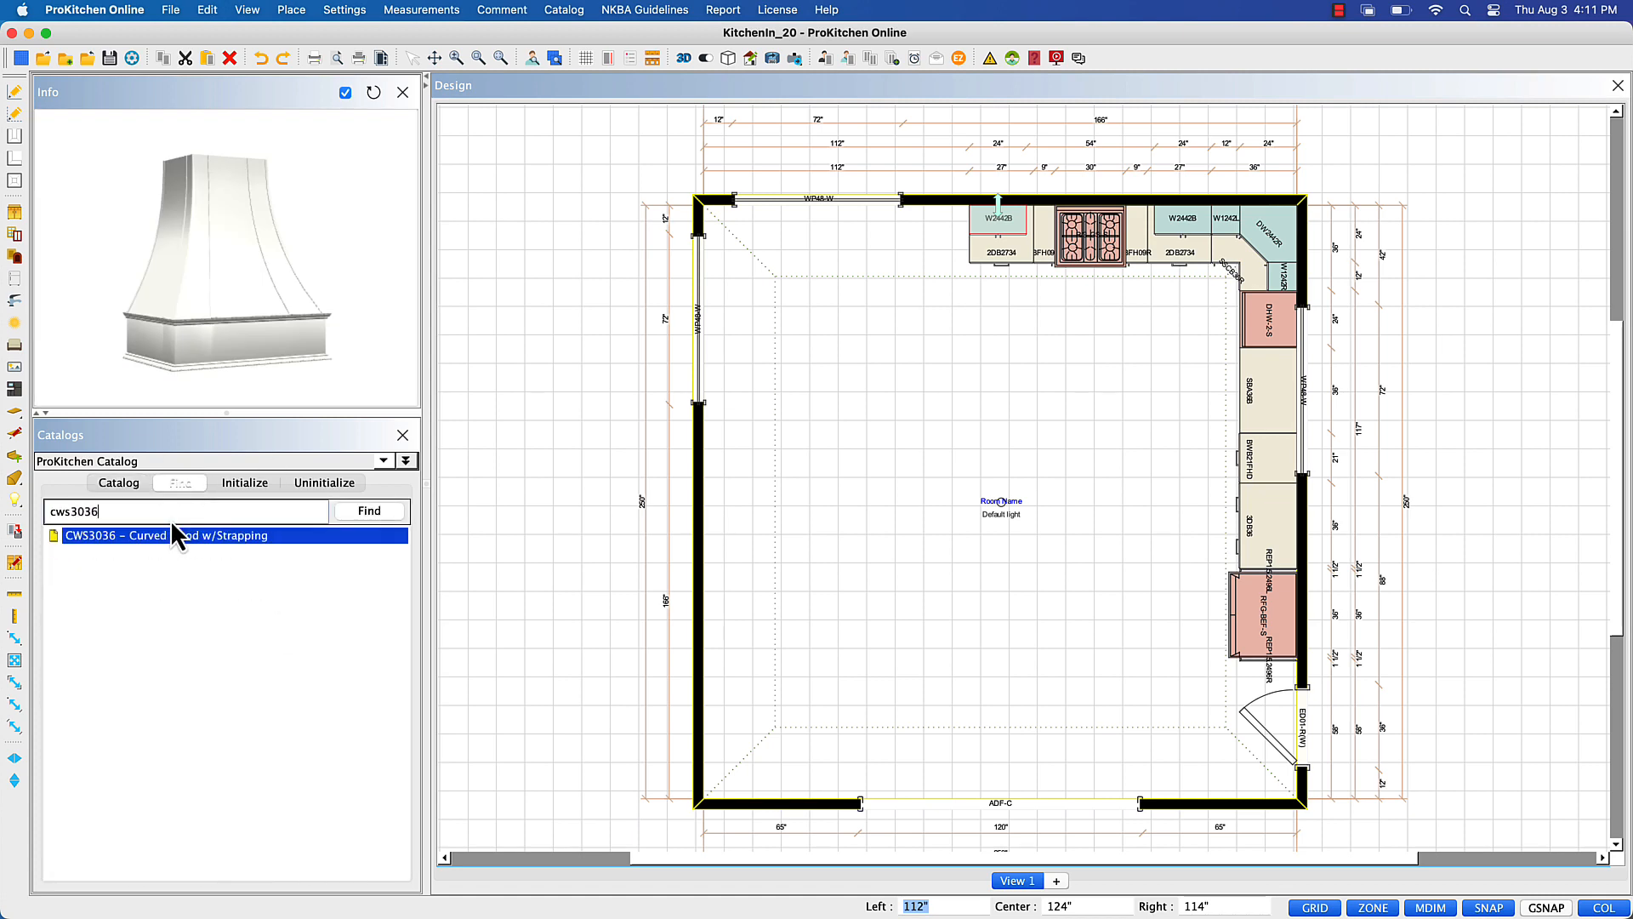
left_click_drag(170, 536, 1059, 228)
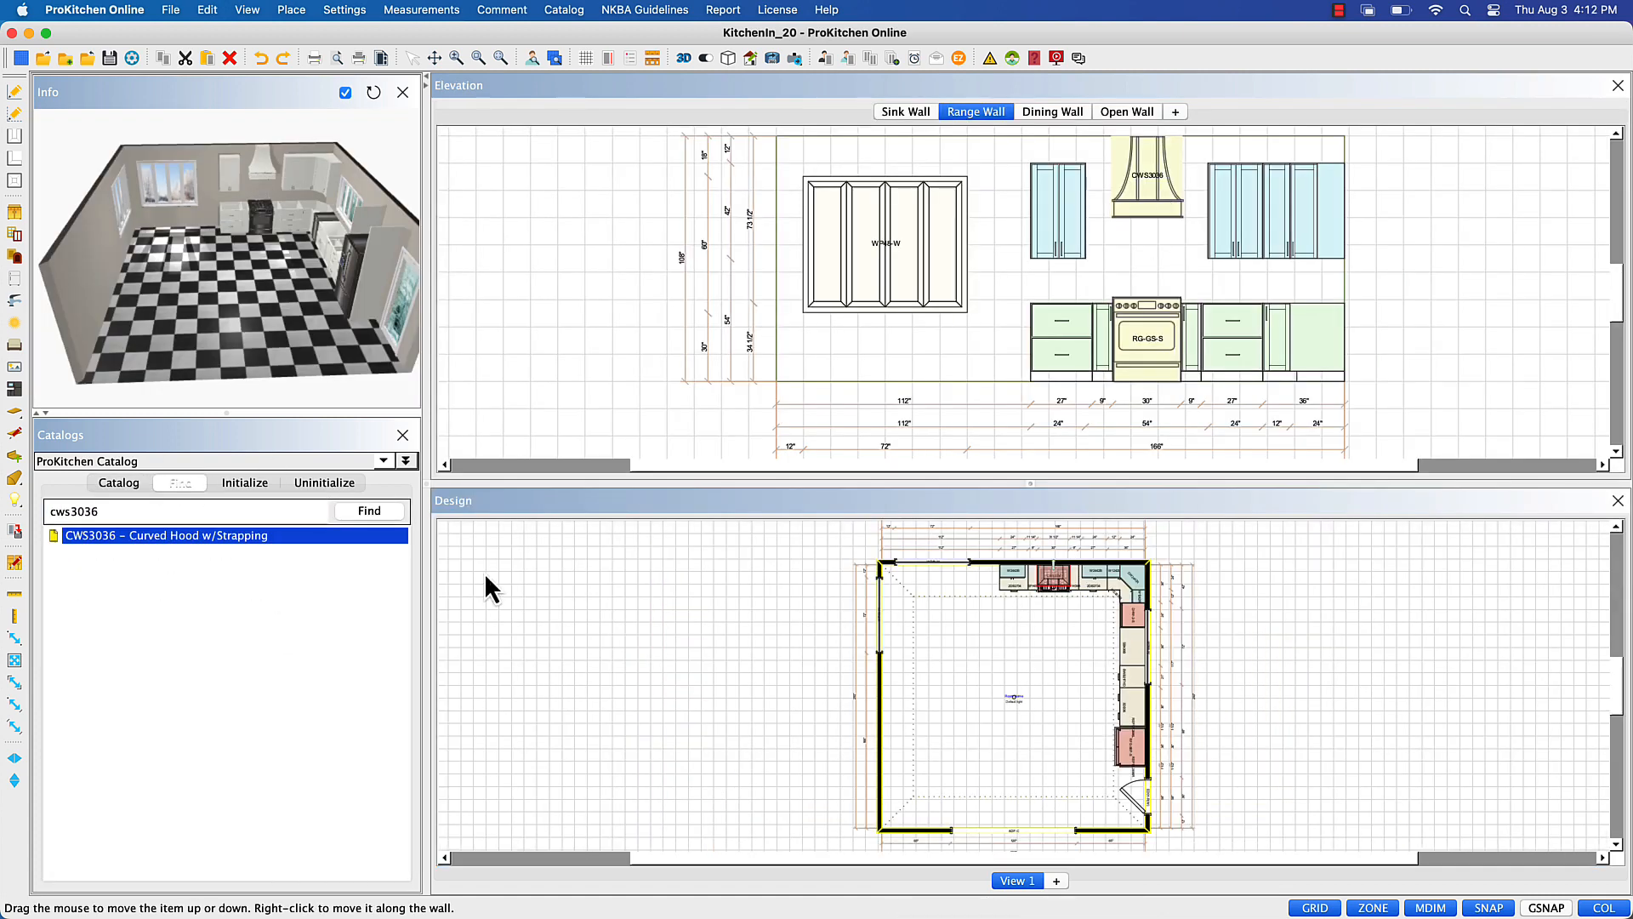
- Search the catalog for fls and place an FLS30 Floating Shelf on the sink wall, centered between the window and the refrigerator panel
left_click(118, 482)
left_click(69, 675)
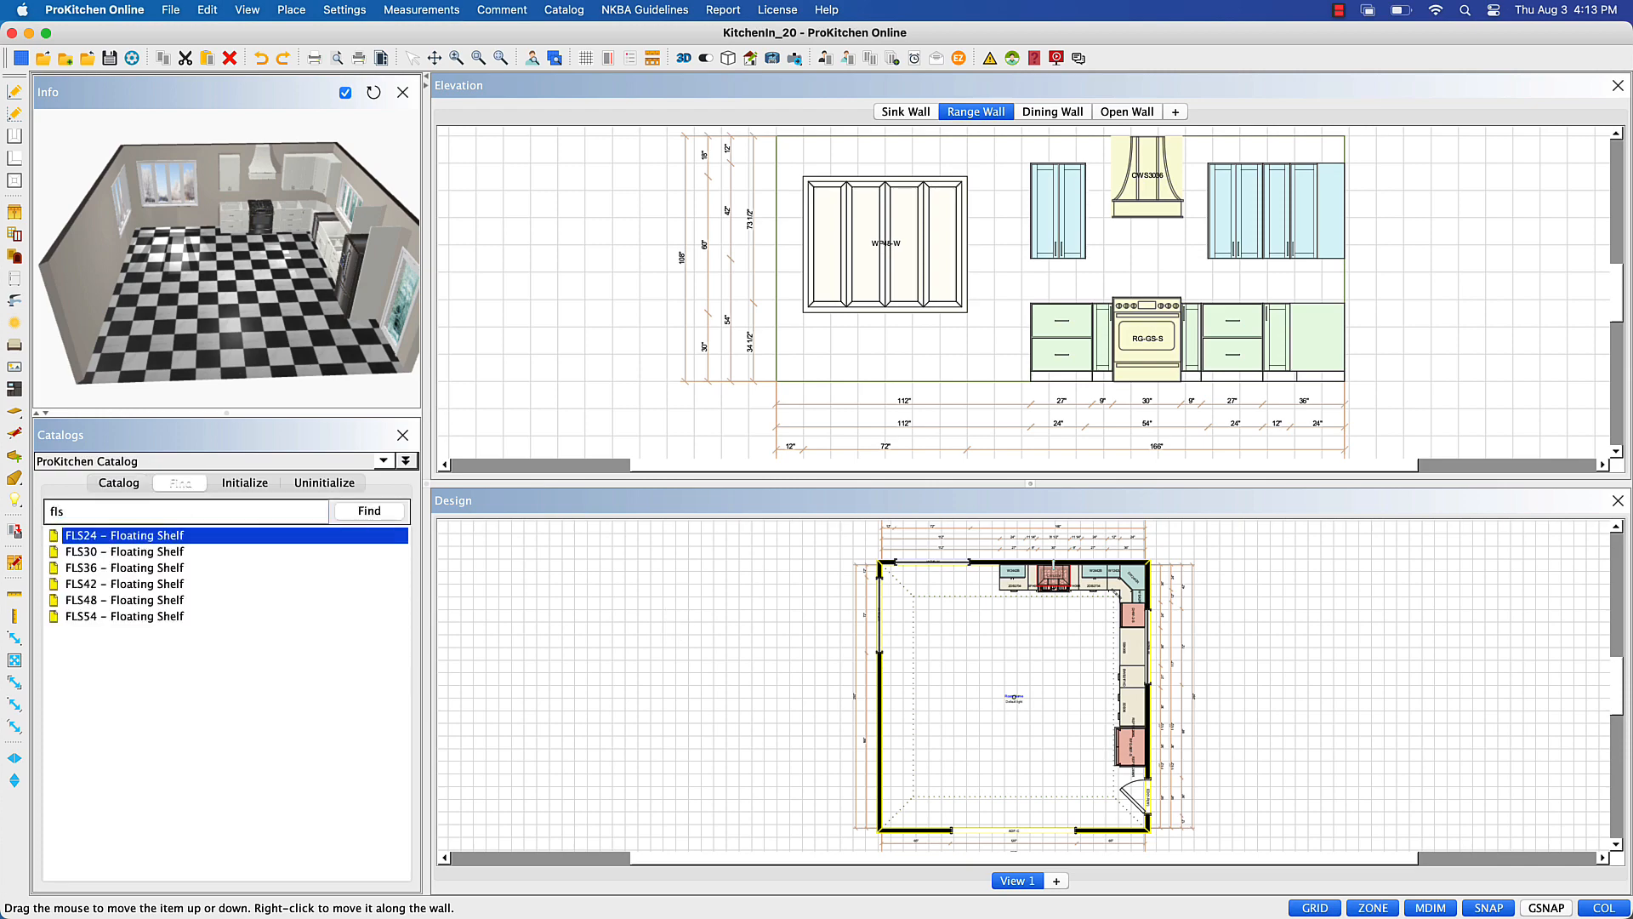
left_click_drag(123, 551, 1108, 265)
right_click(1108, 265)
left_click(1234, 349)
- Copy the FLS30 floating shelf twice on the sink wall to form a stack of three shelves above the drawer base
right_click(1110, 264)
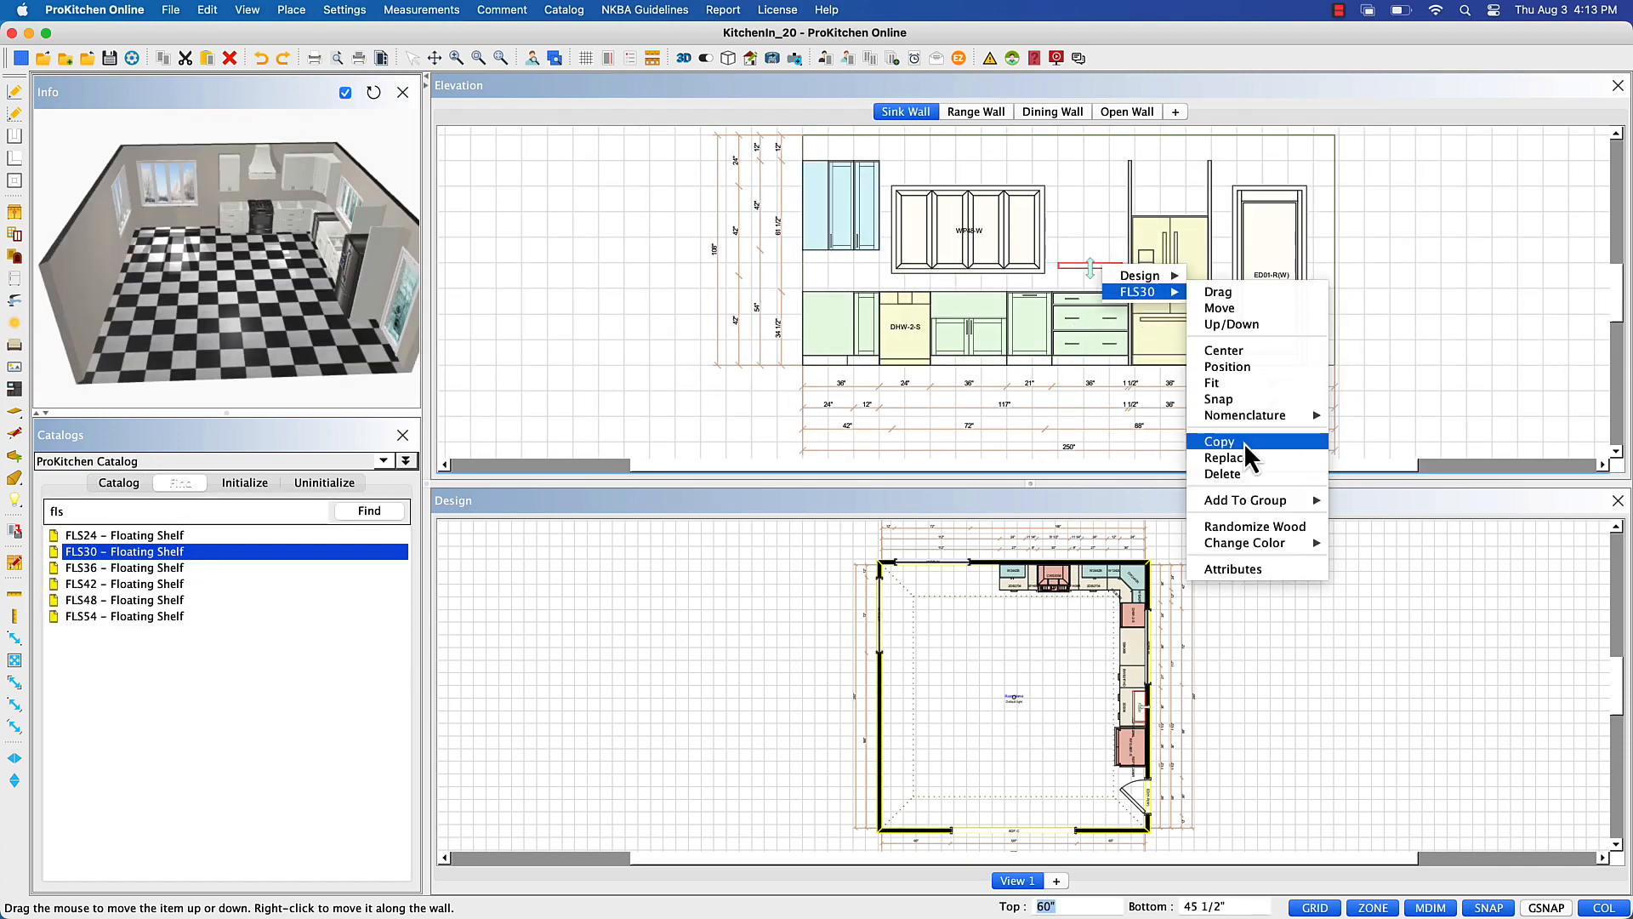
left_click(1244, 443)
left_click(1096, 235)
right_click(1070, 231)
mouse_move(1094, 263)
left_click(1182, 410)
scroll(1063, 217, "up", 3)
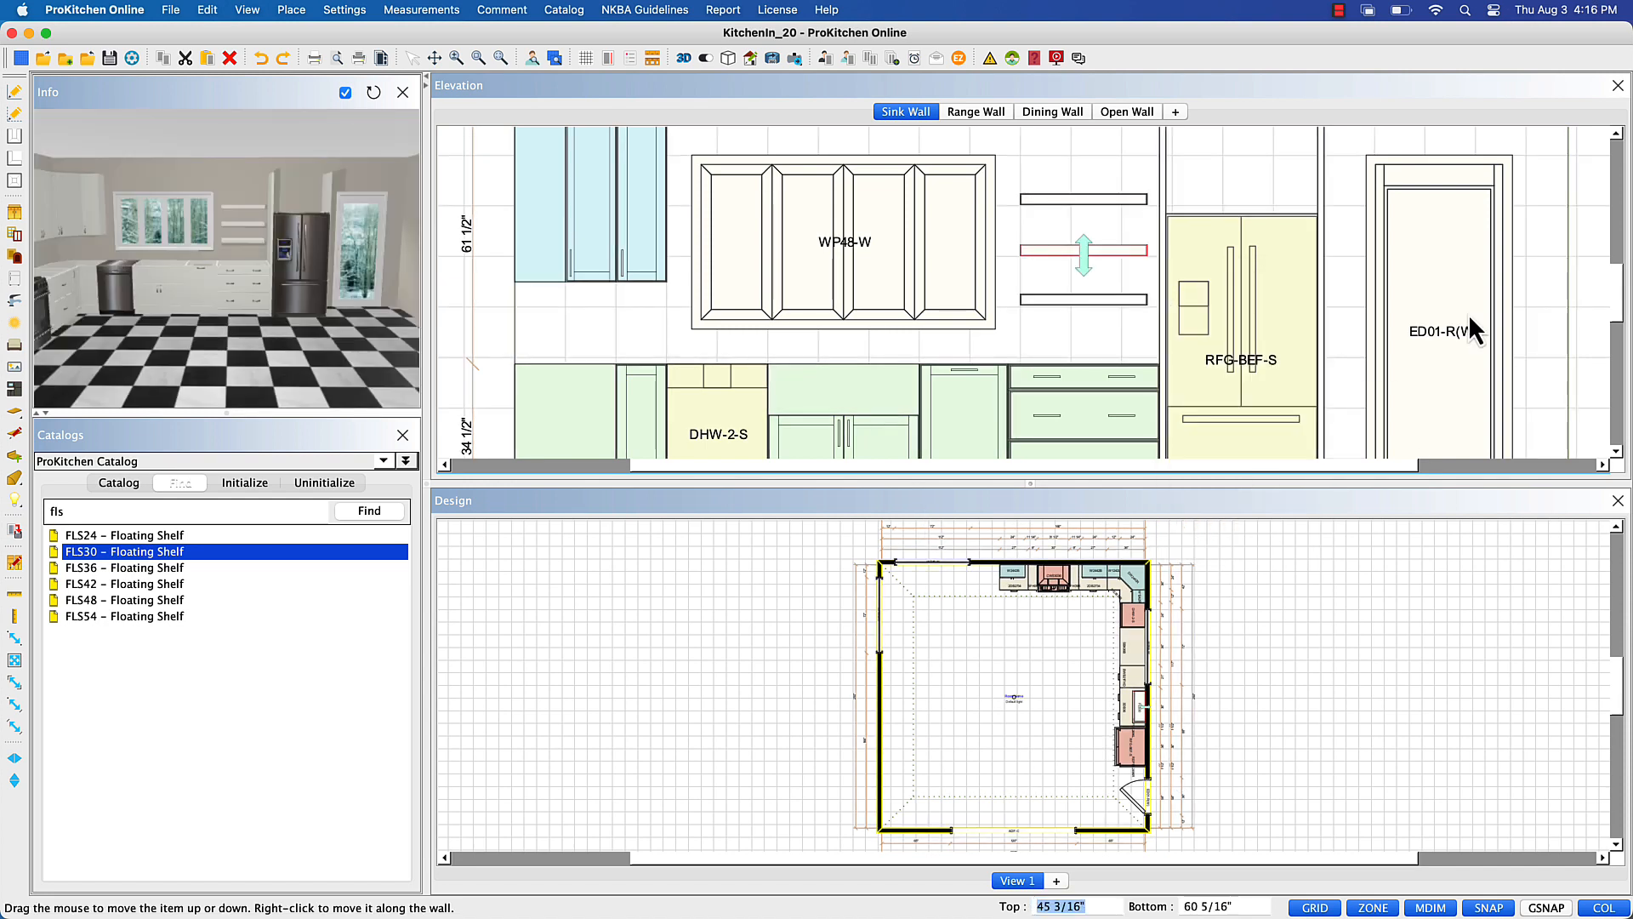
- Place a W3624X24 Deep Wall Cabinet from the 24" high refrigerator wall cabinets onto the open floor of the plan
scroll(1476, 353, "up", 2)
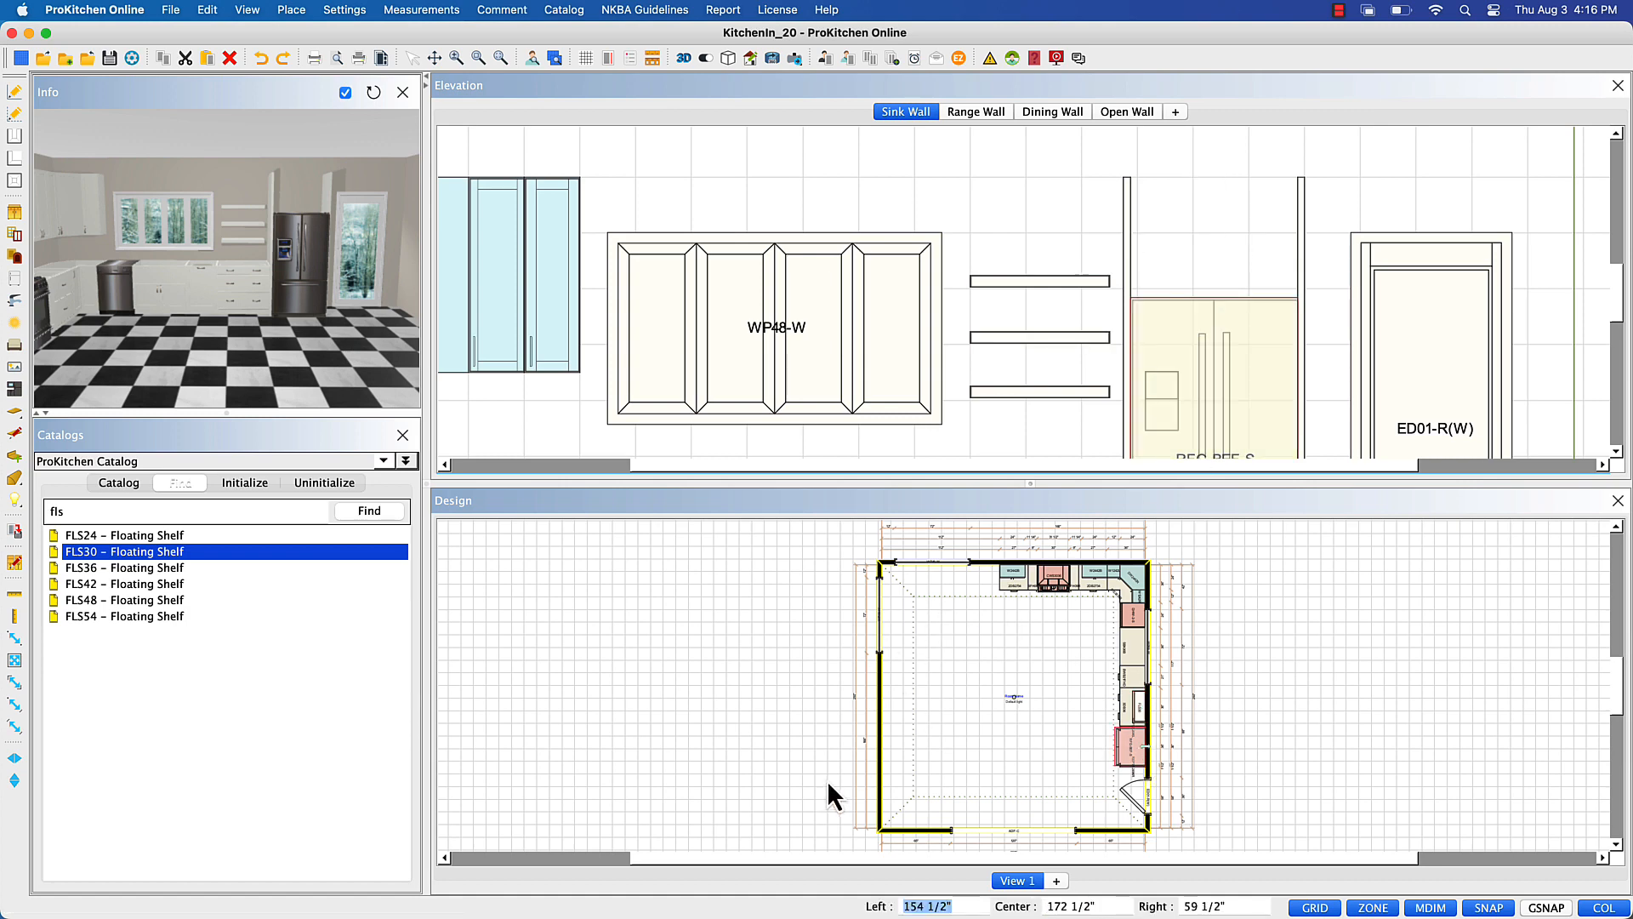
left_click(104, 484)
left_click(94, 533)
left_click(136, 597)
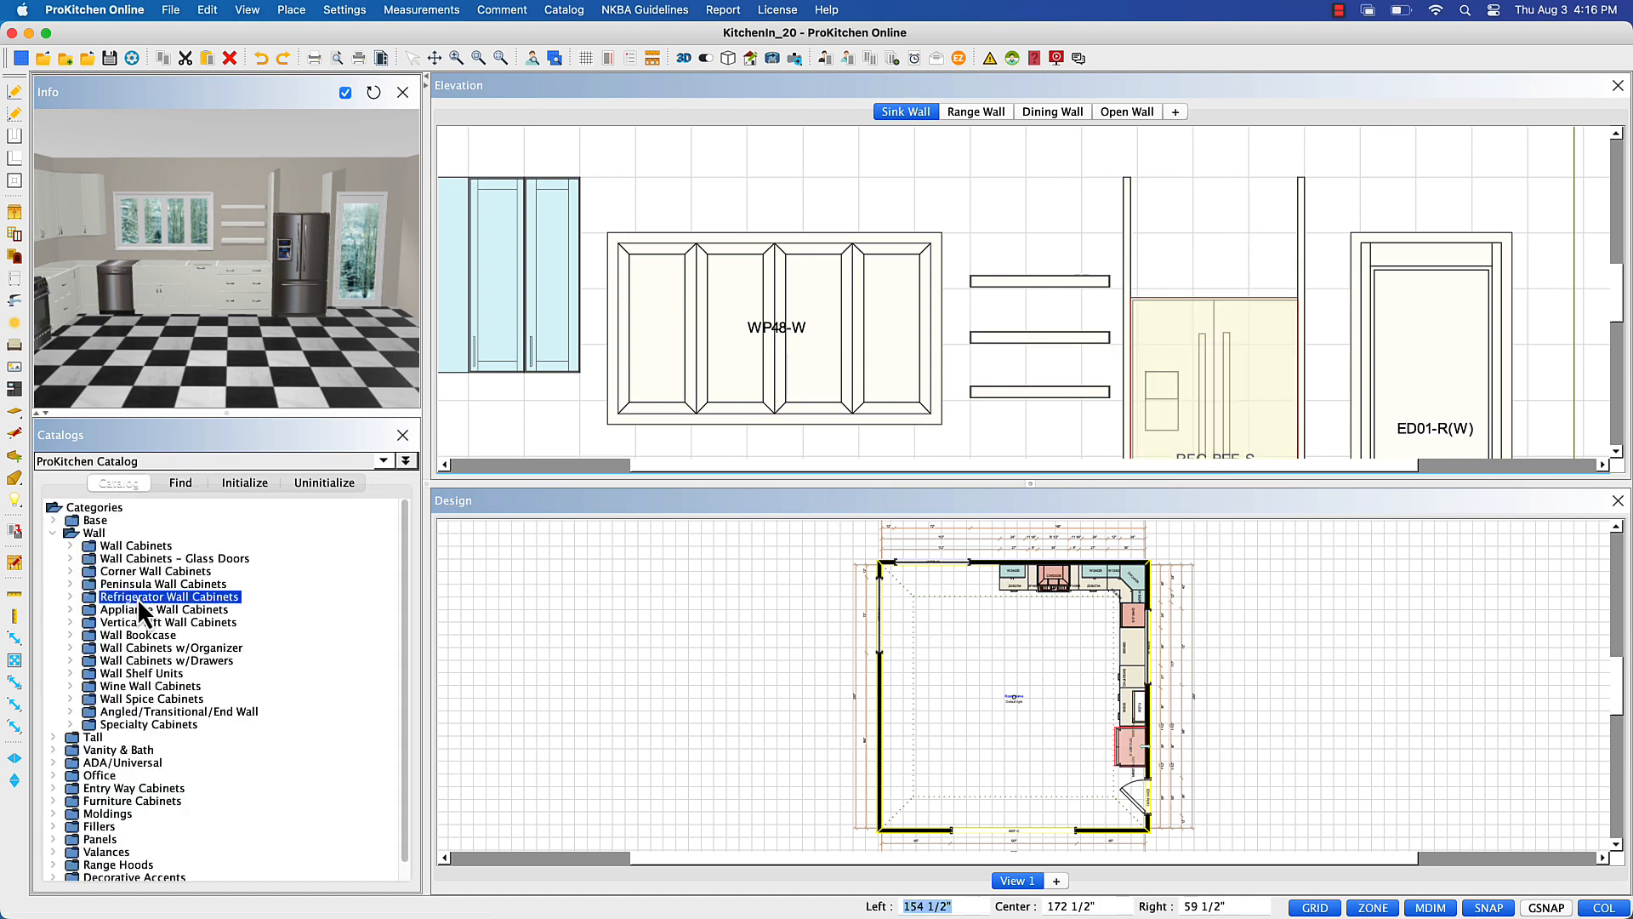
left_click(140, 610)
left_click(152, 672)
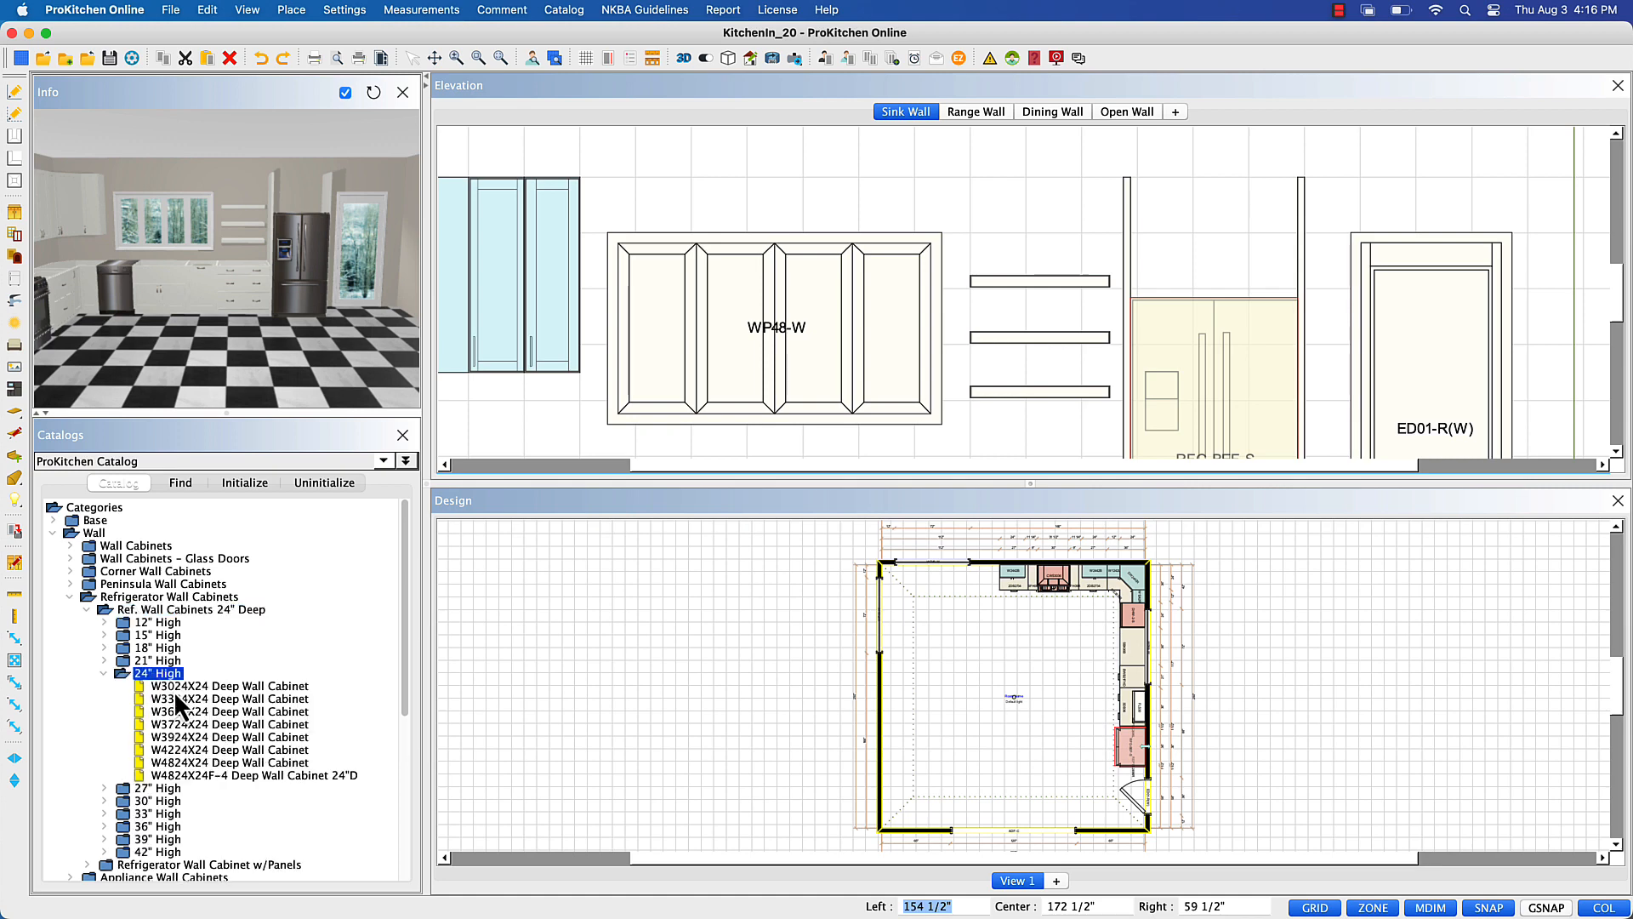
left_click_drag(174, 712, 1002, 686)
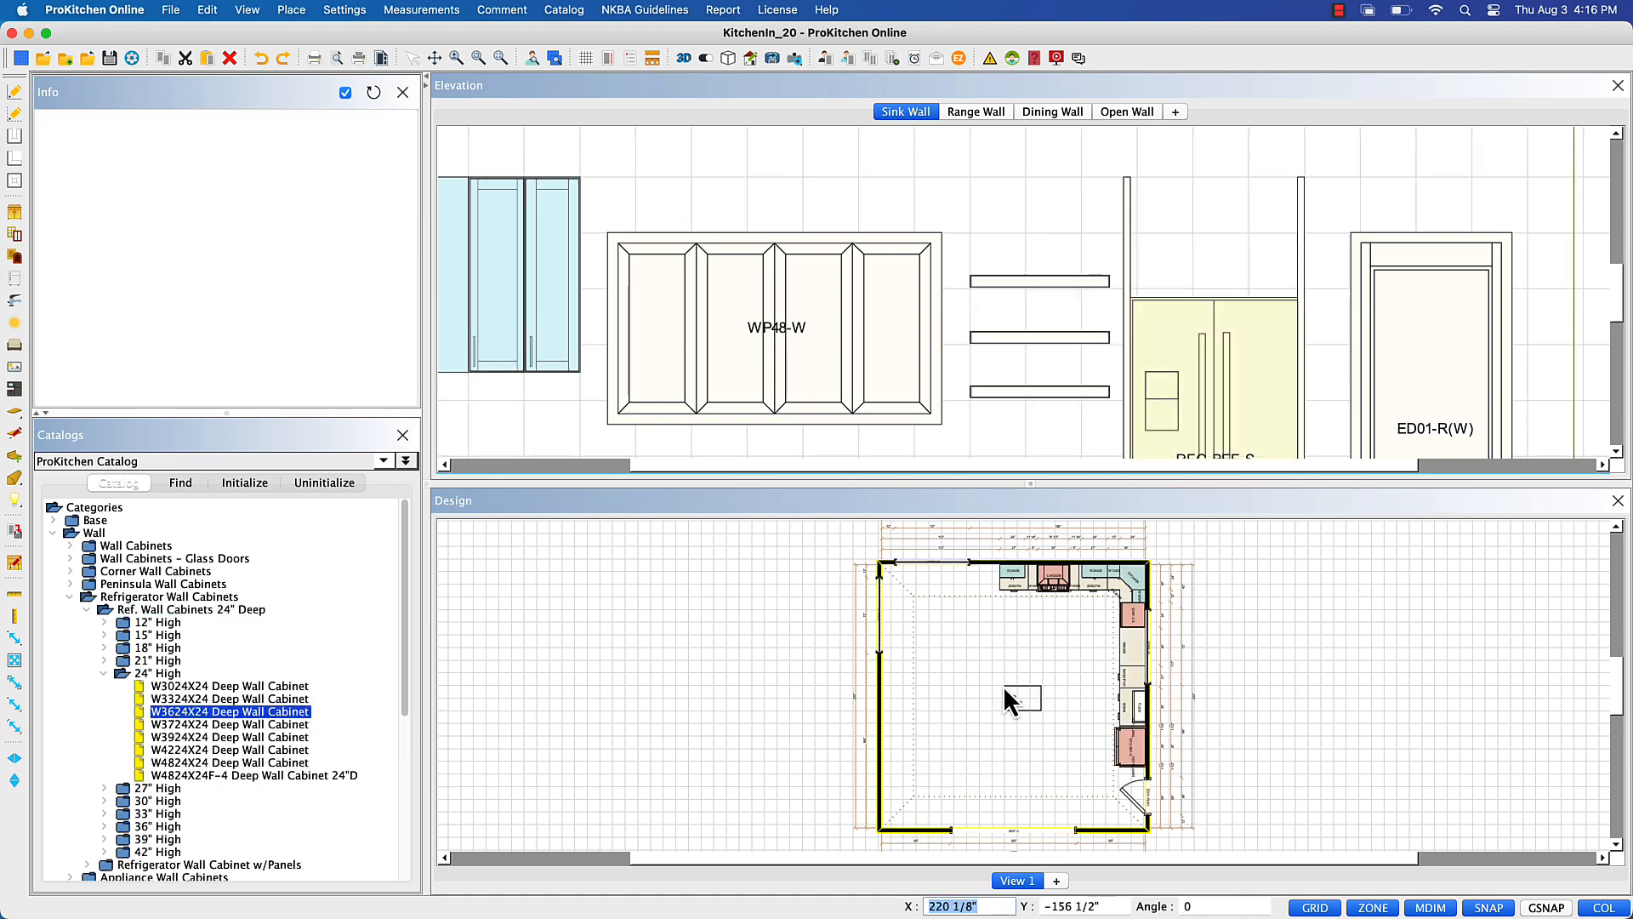
- Stack the W3624X24 cabinet above the refrigerator
right_click(1029, 704)
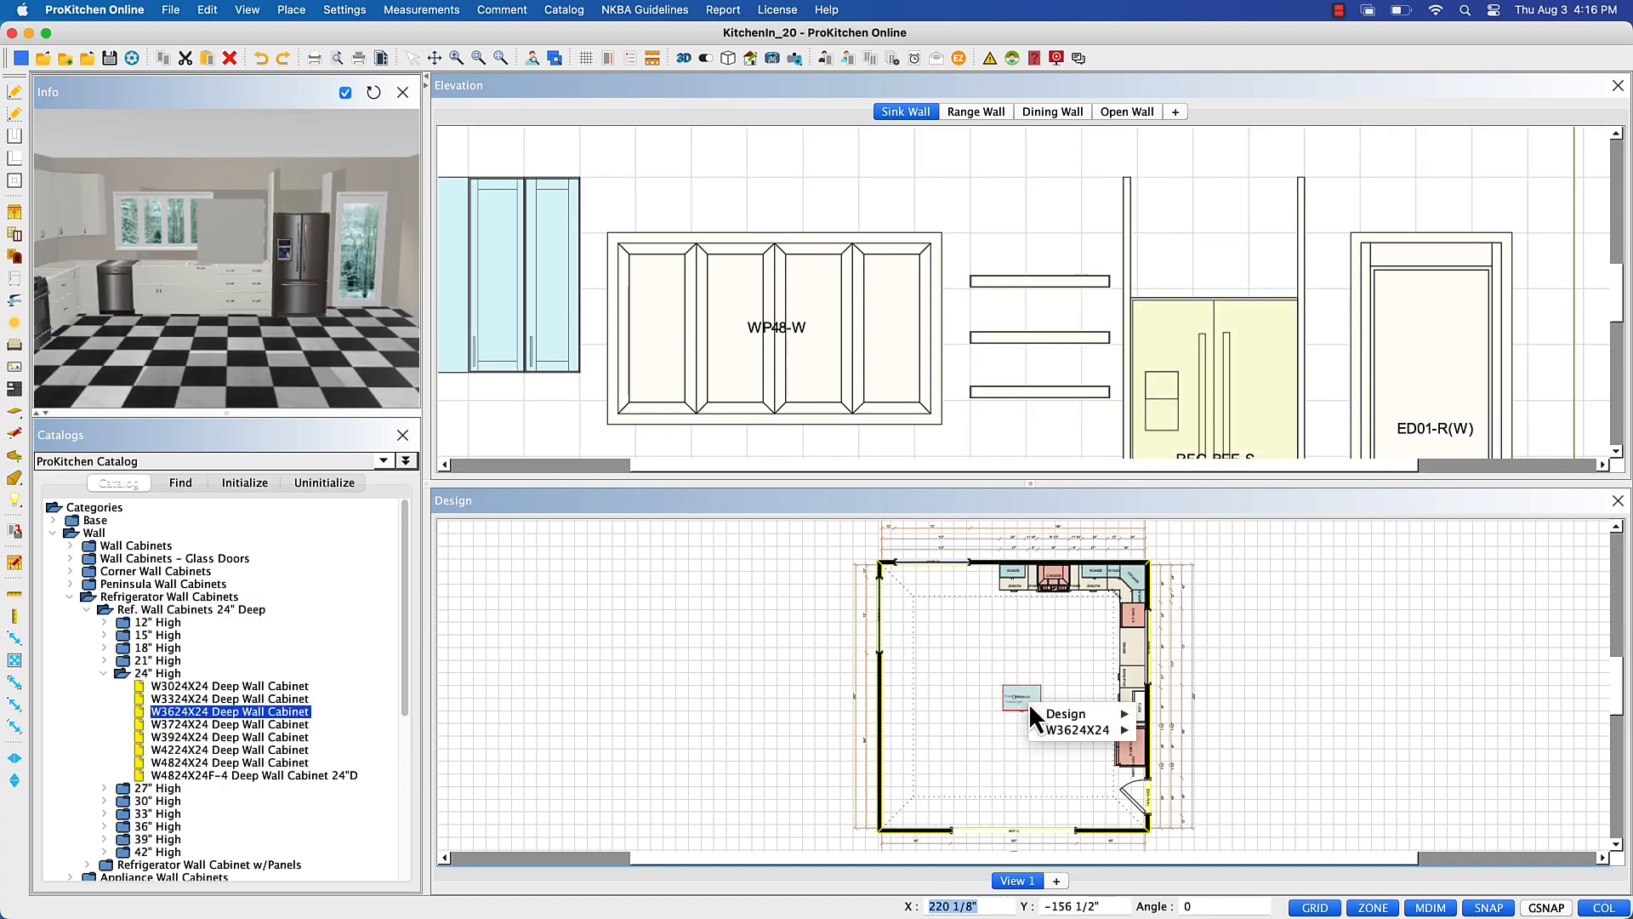
mouse_move(1055, 730)
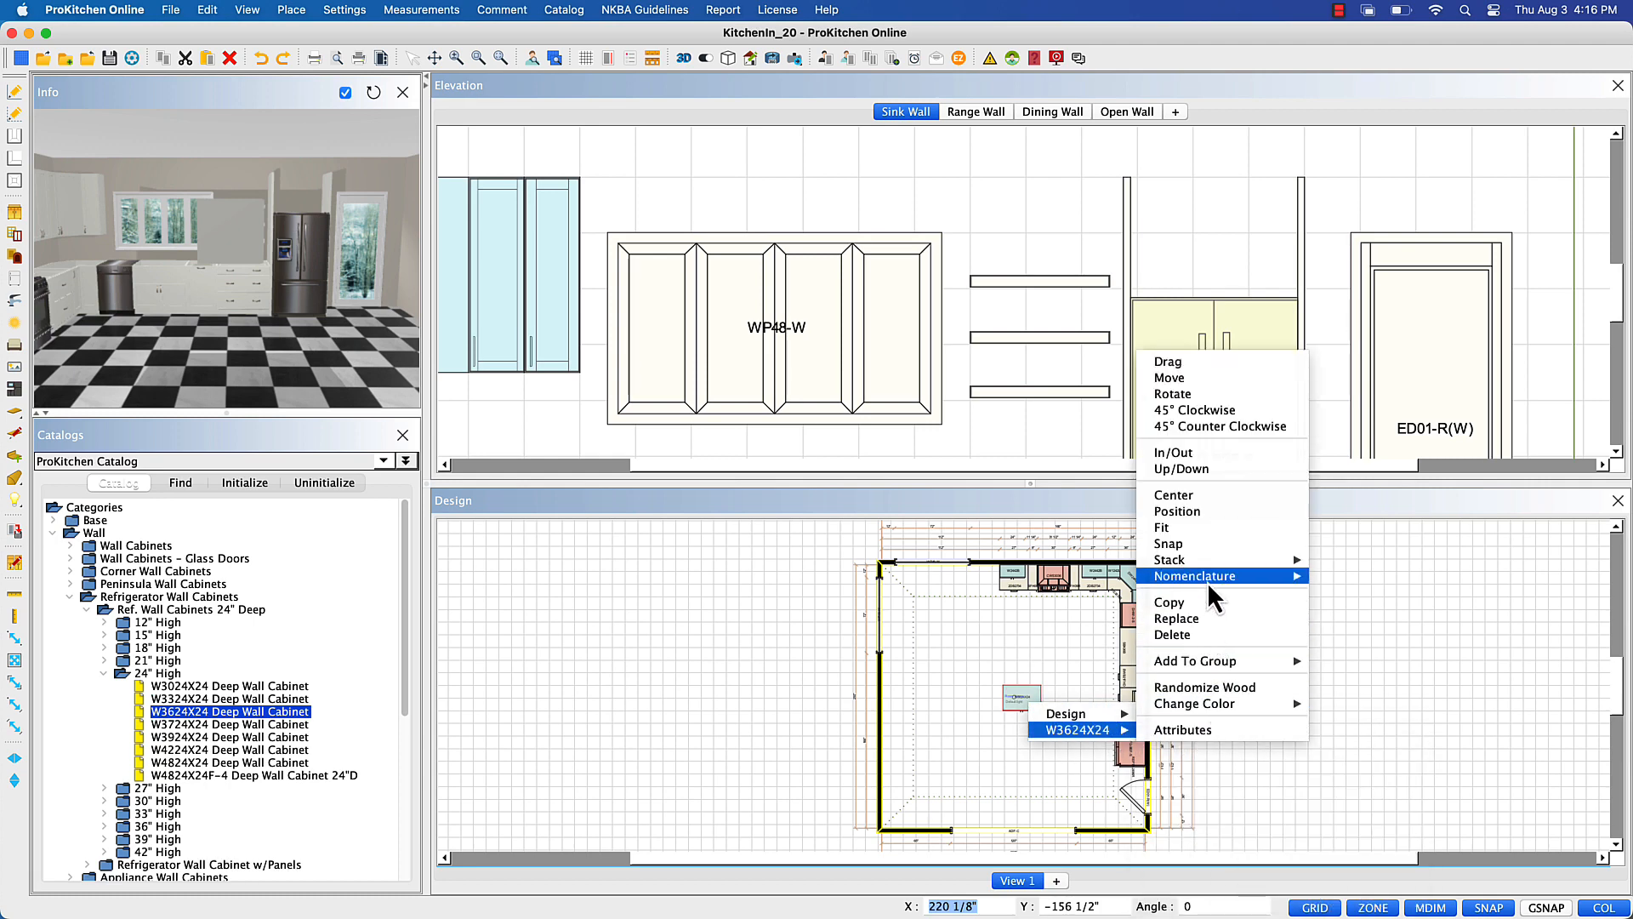
mouse_move(1209, 565)
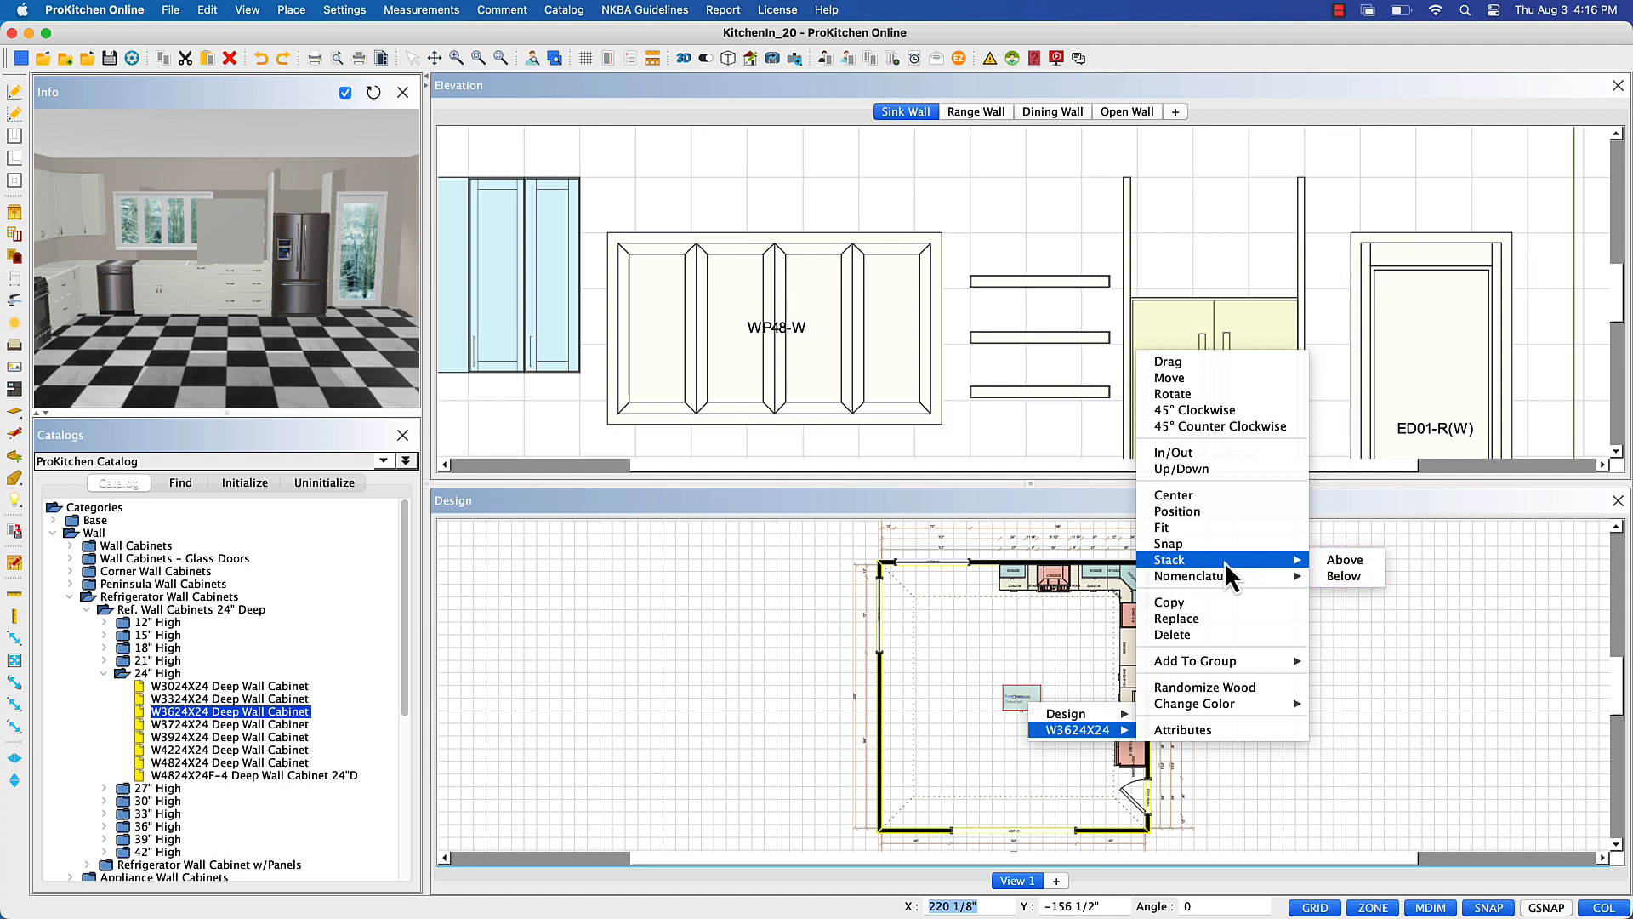
left_click(1344, 561)
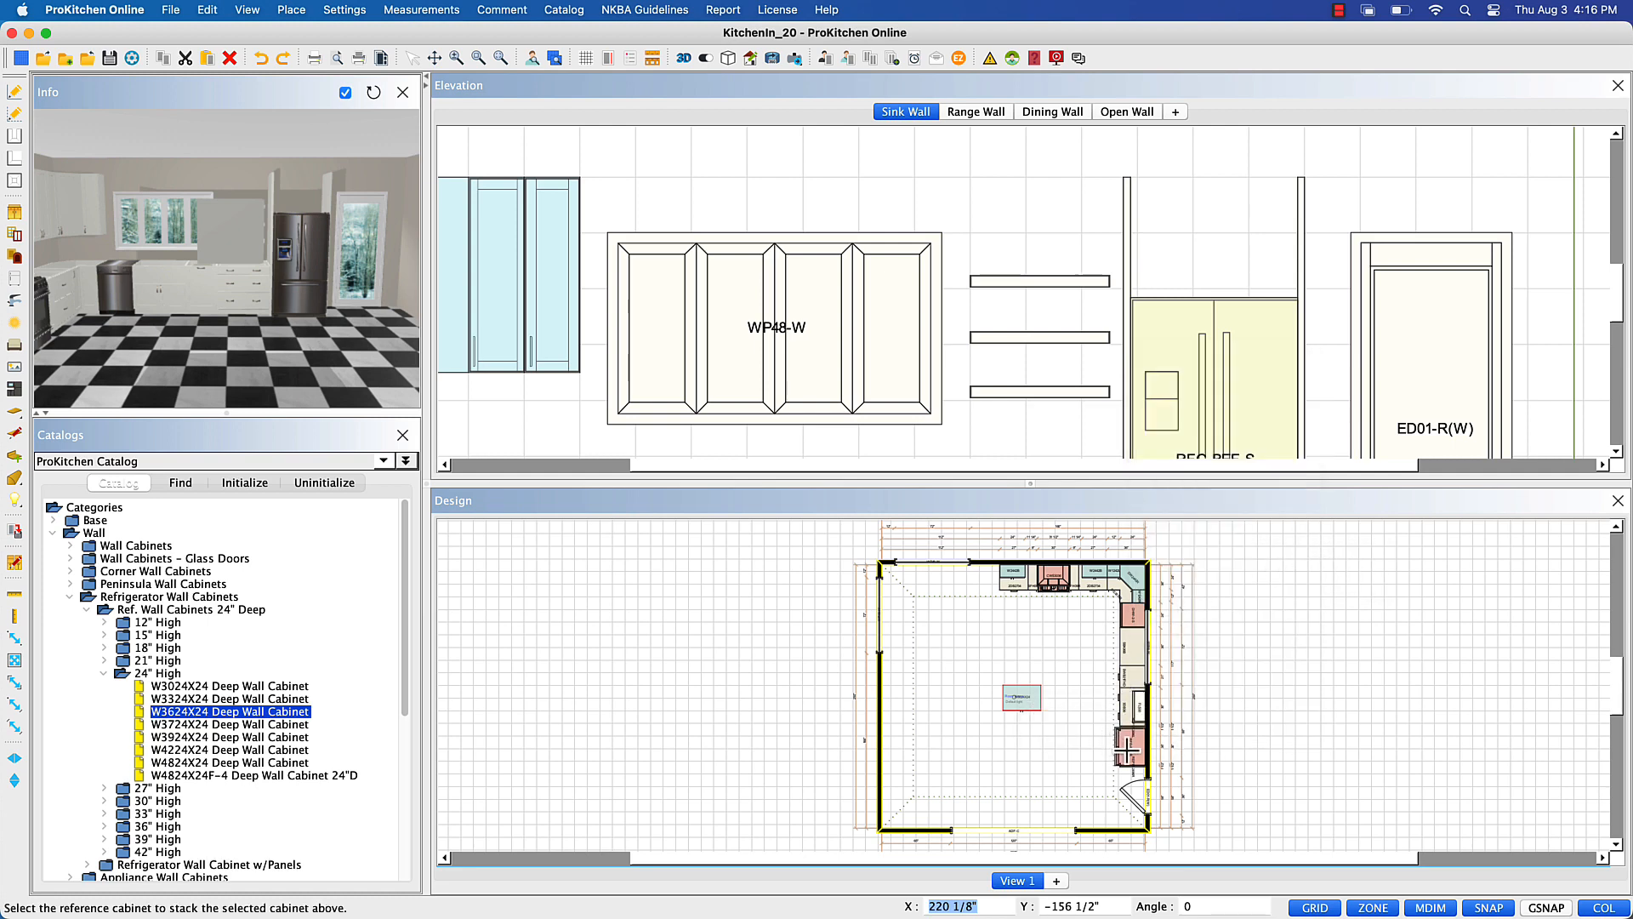
left_click(1135, 755)
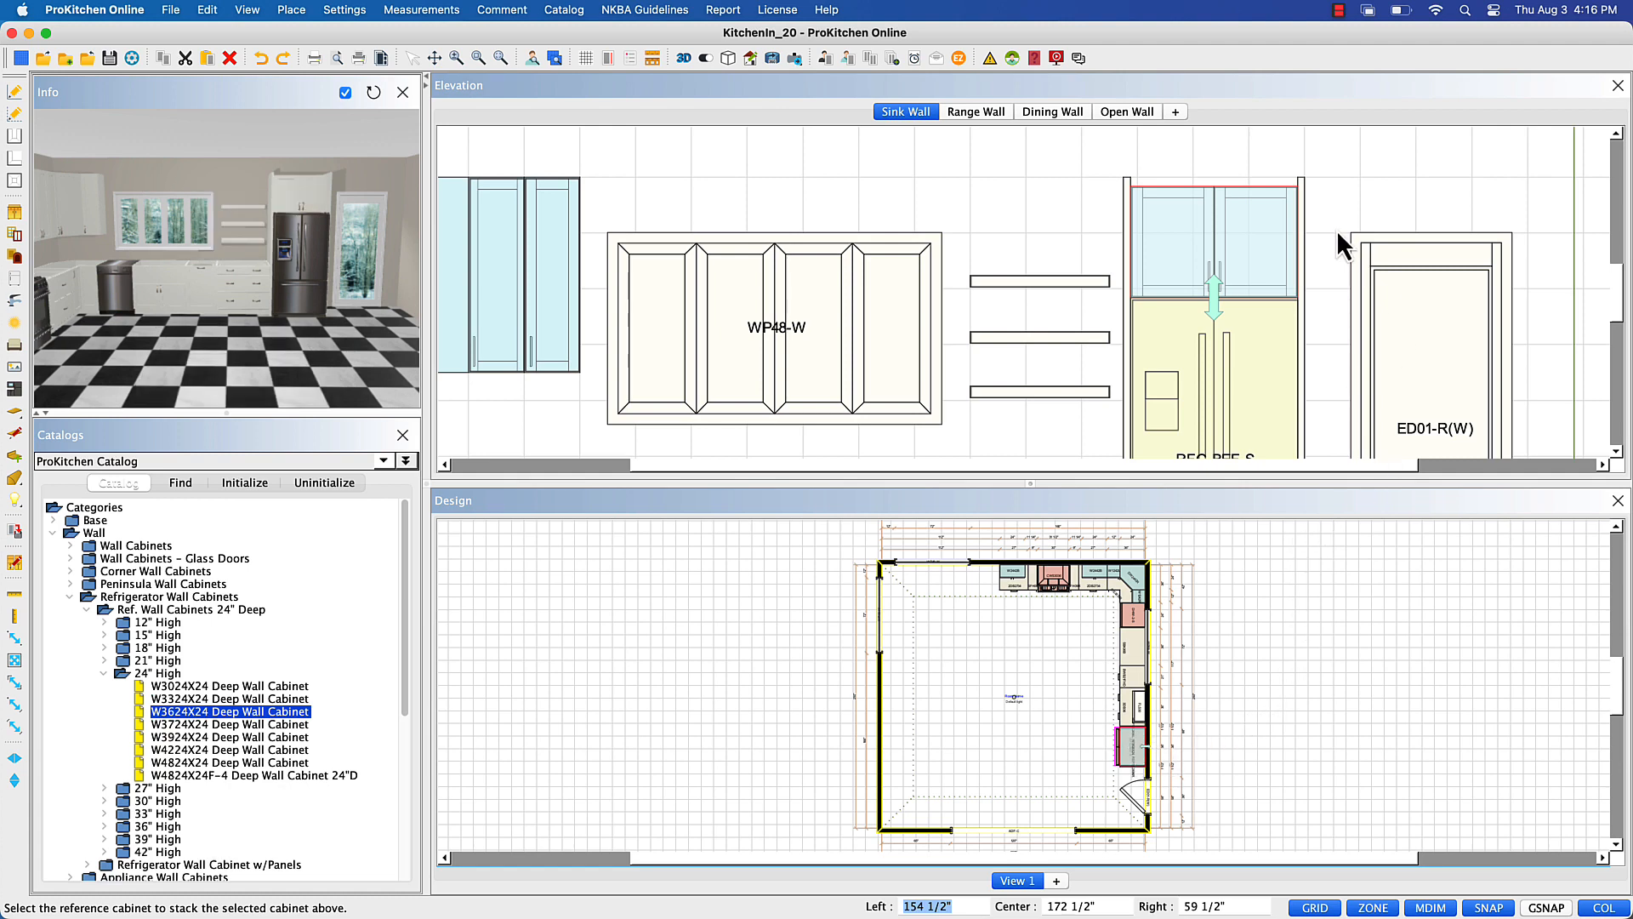
- Ungroup Stack 1 and raise the W3624X24 cabinet flush with the tops of the refrigerator side panels
right_click(1266, 222)
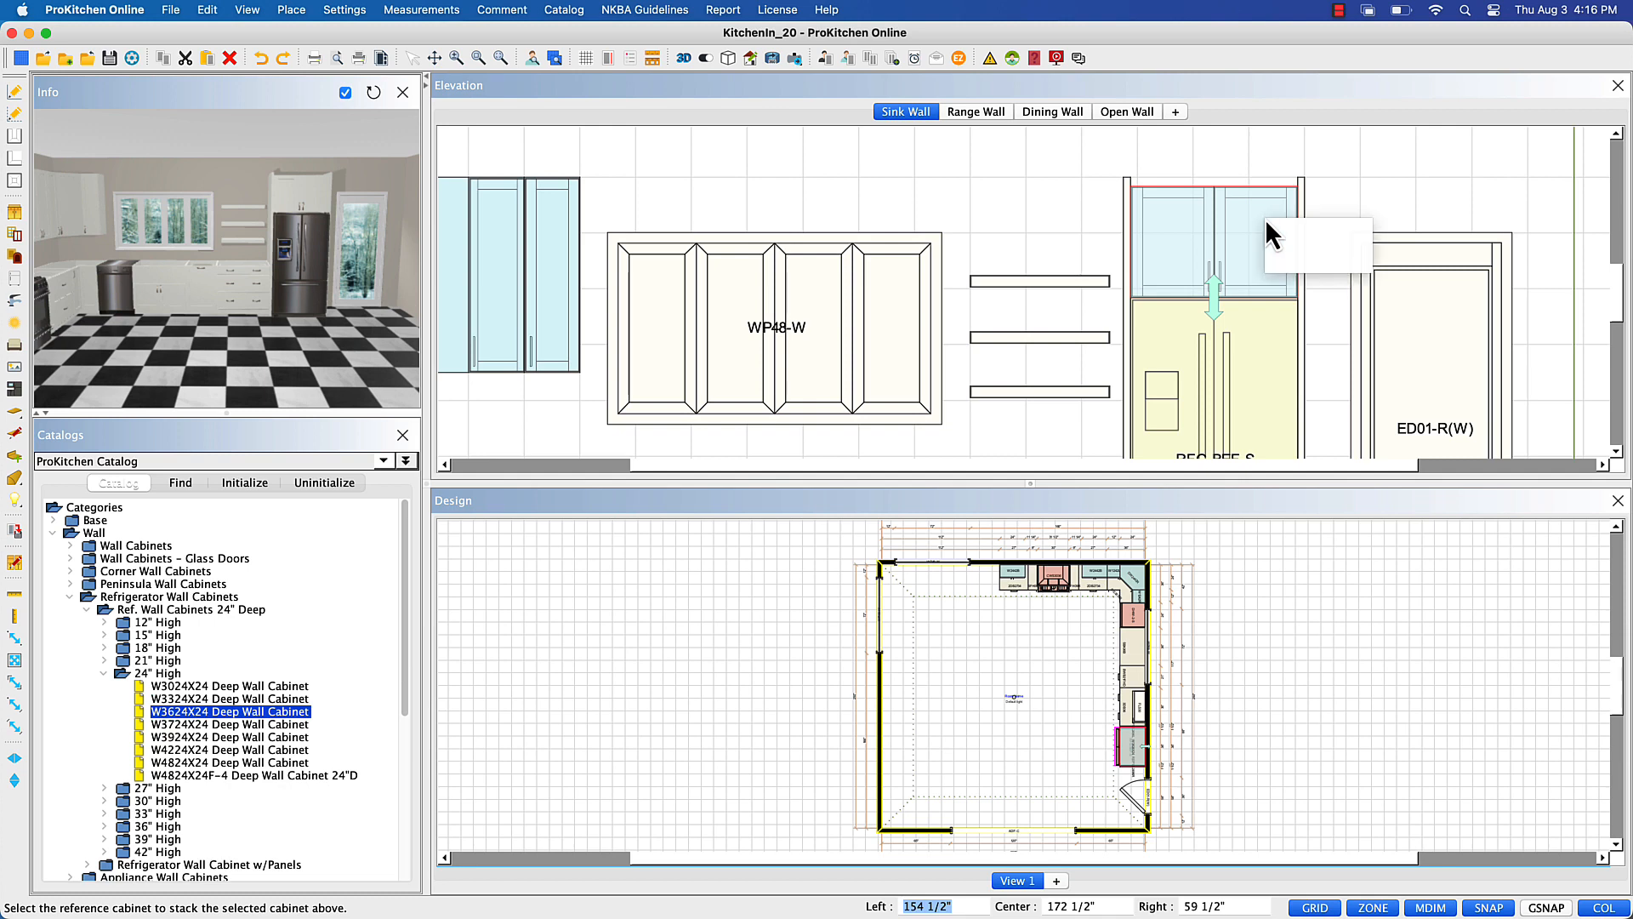
mouse_move(1312, 260)
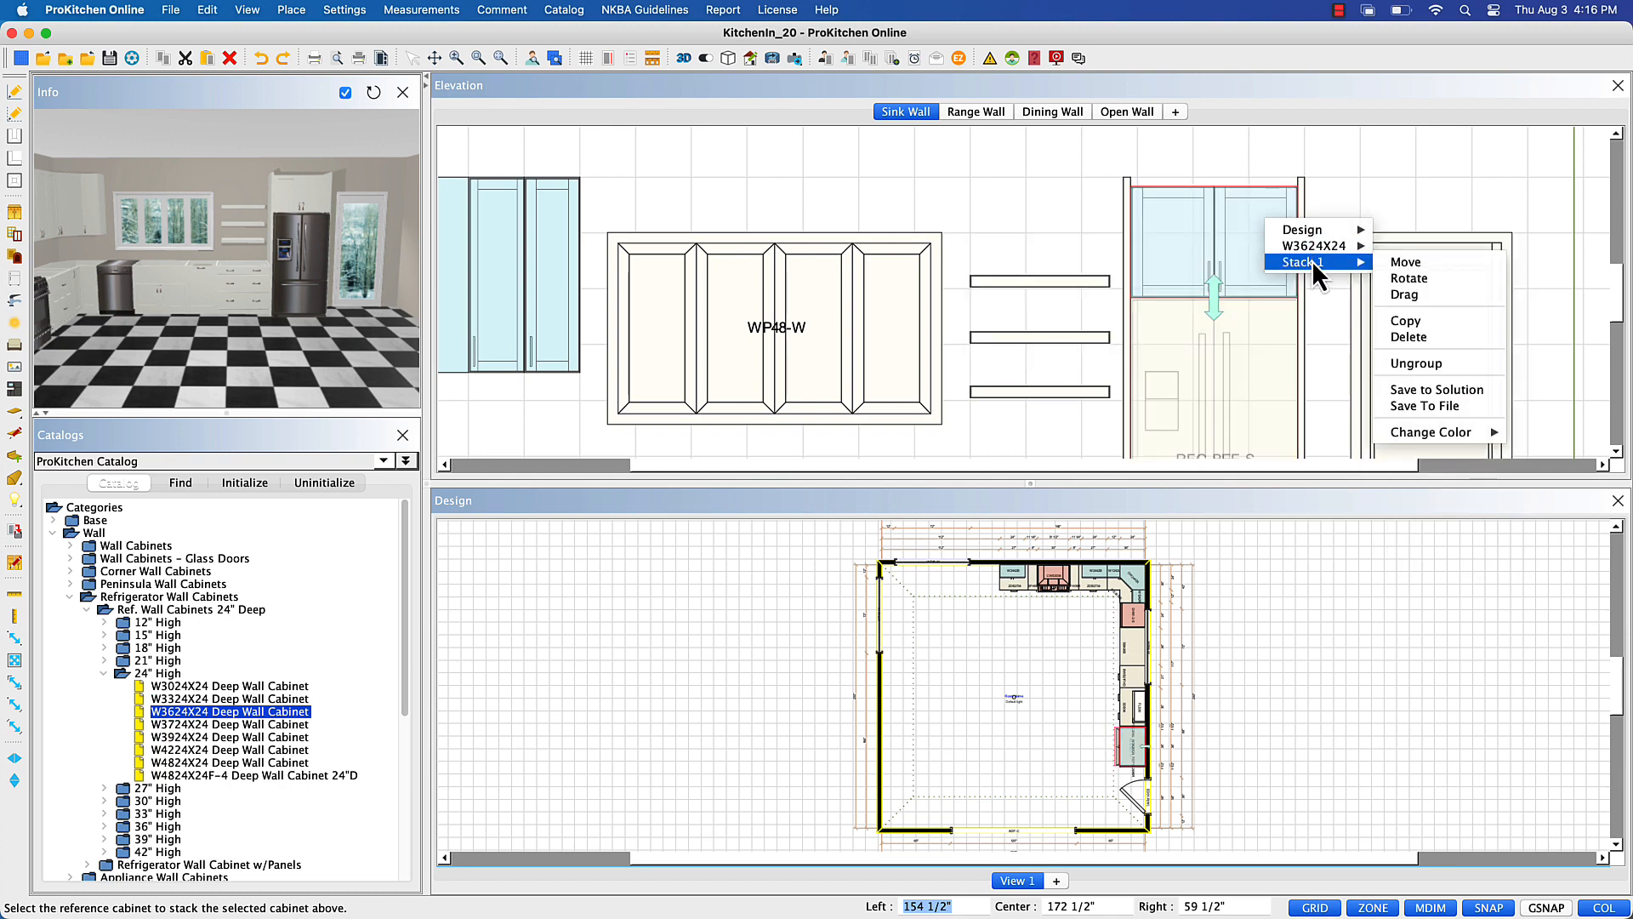
left_click(1426, 360)
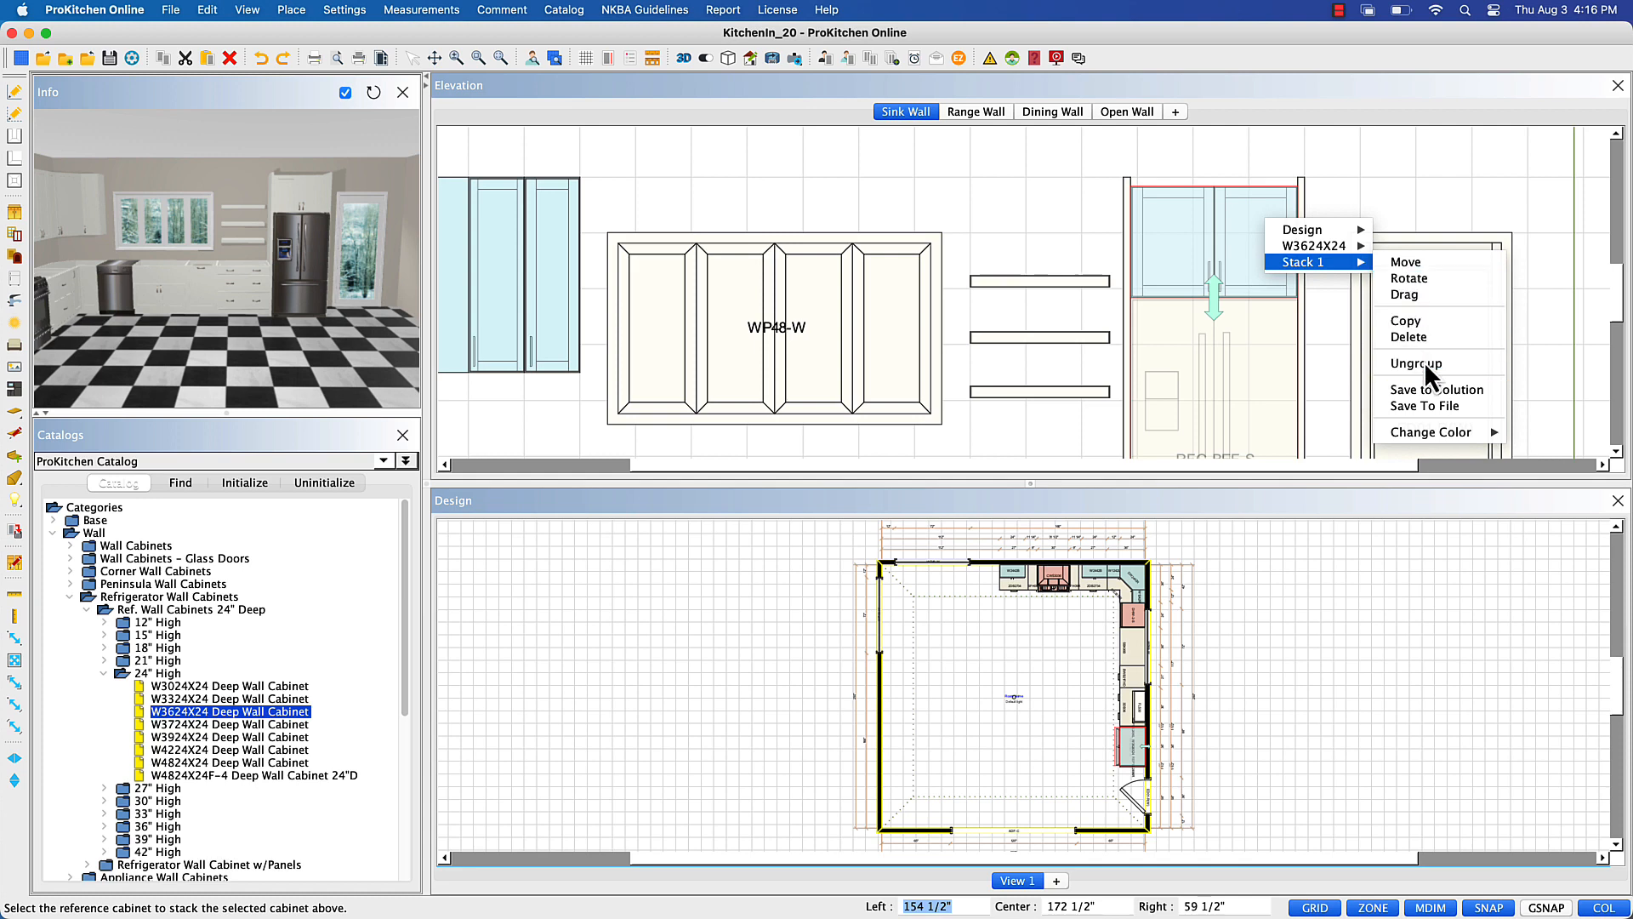
left_click(1200, 225)
left_click_drag(1199, 224, 1193, 282)
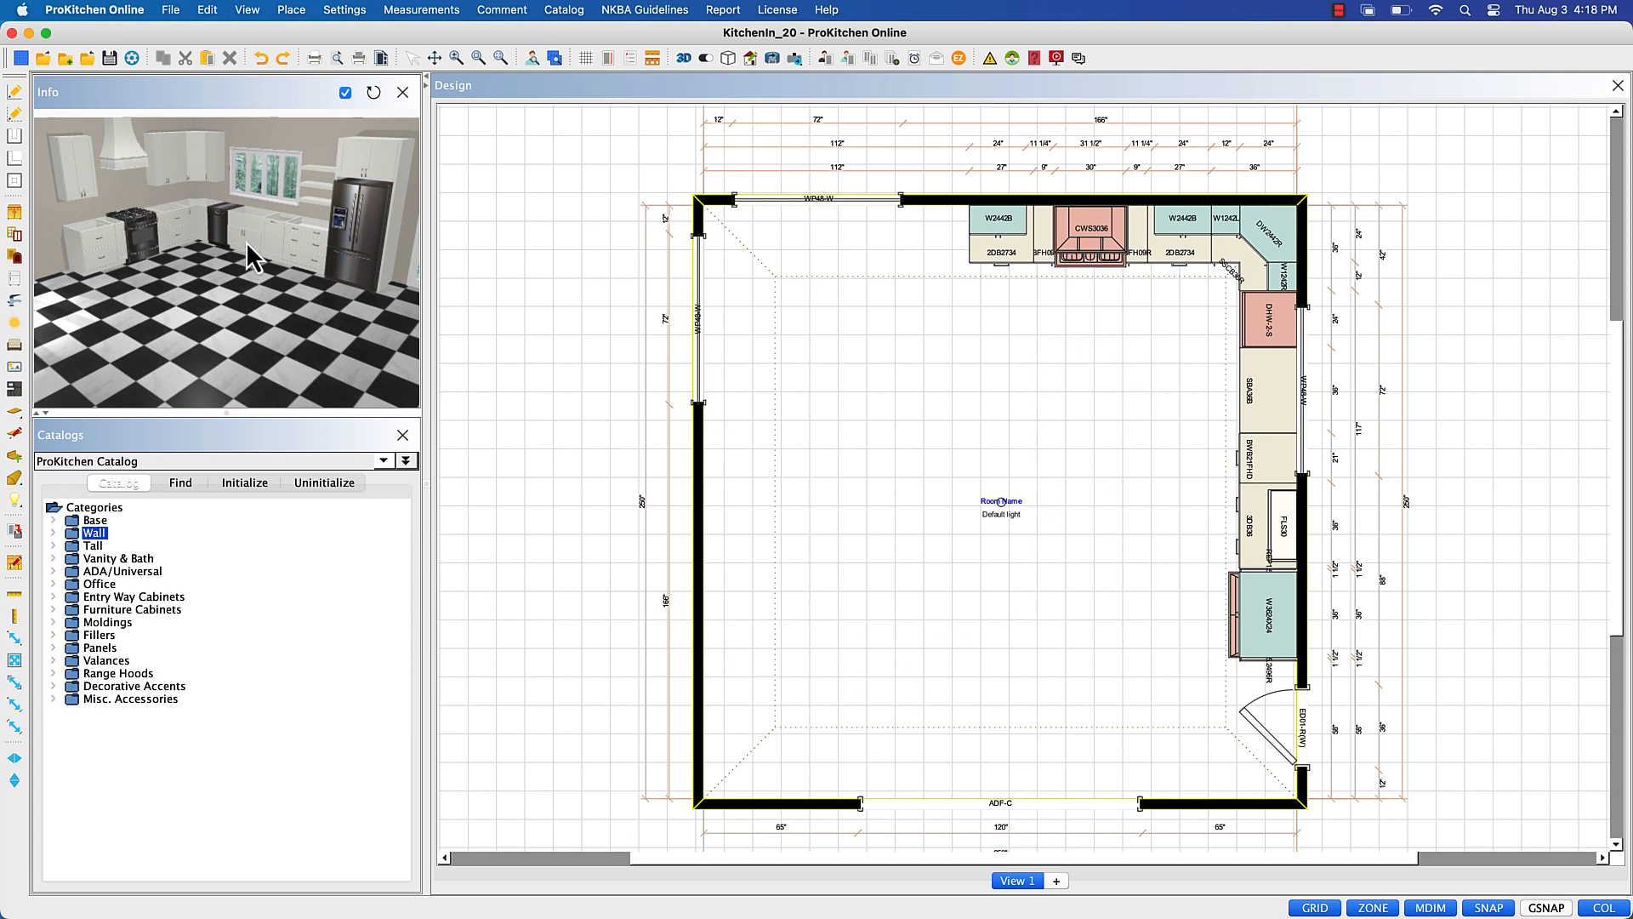
- Draw a 90" long dashed island wall at a 270° angle on the open floor, parallel to the sink wall
left_click(21, 119)
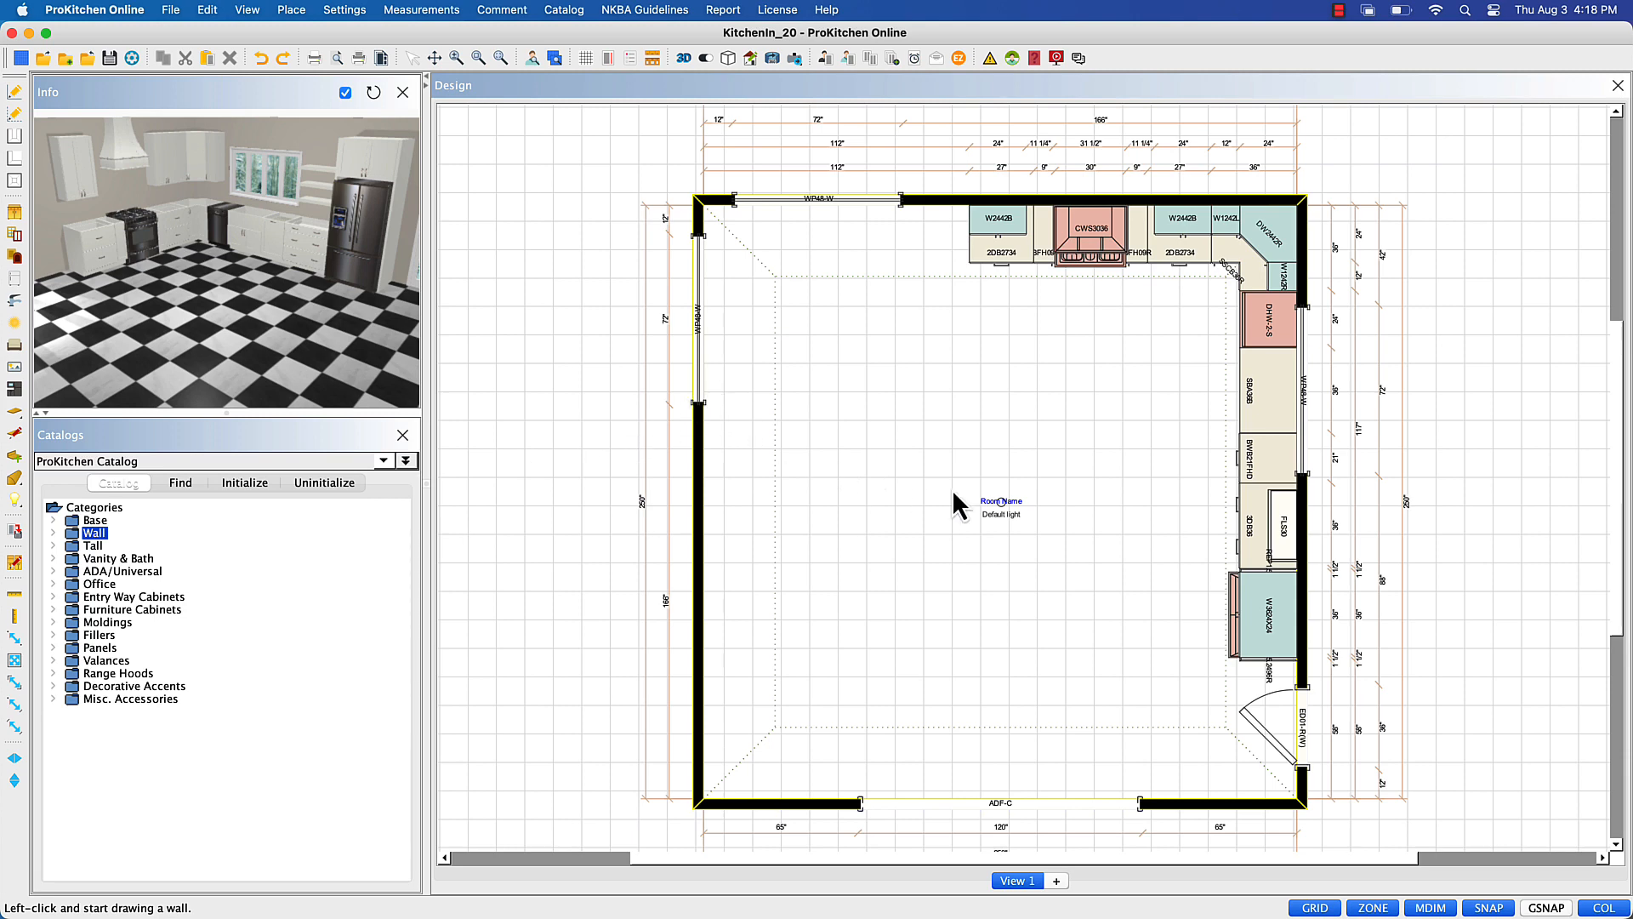
left_click(1096, 374)
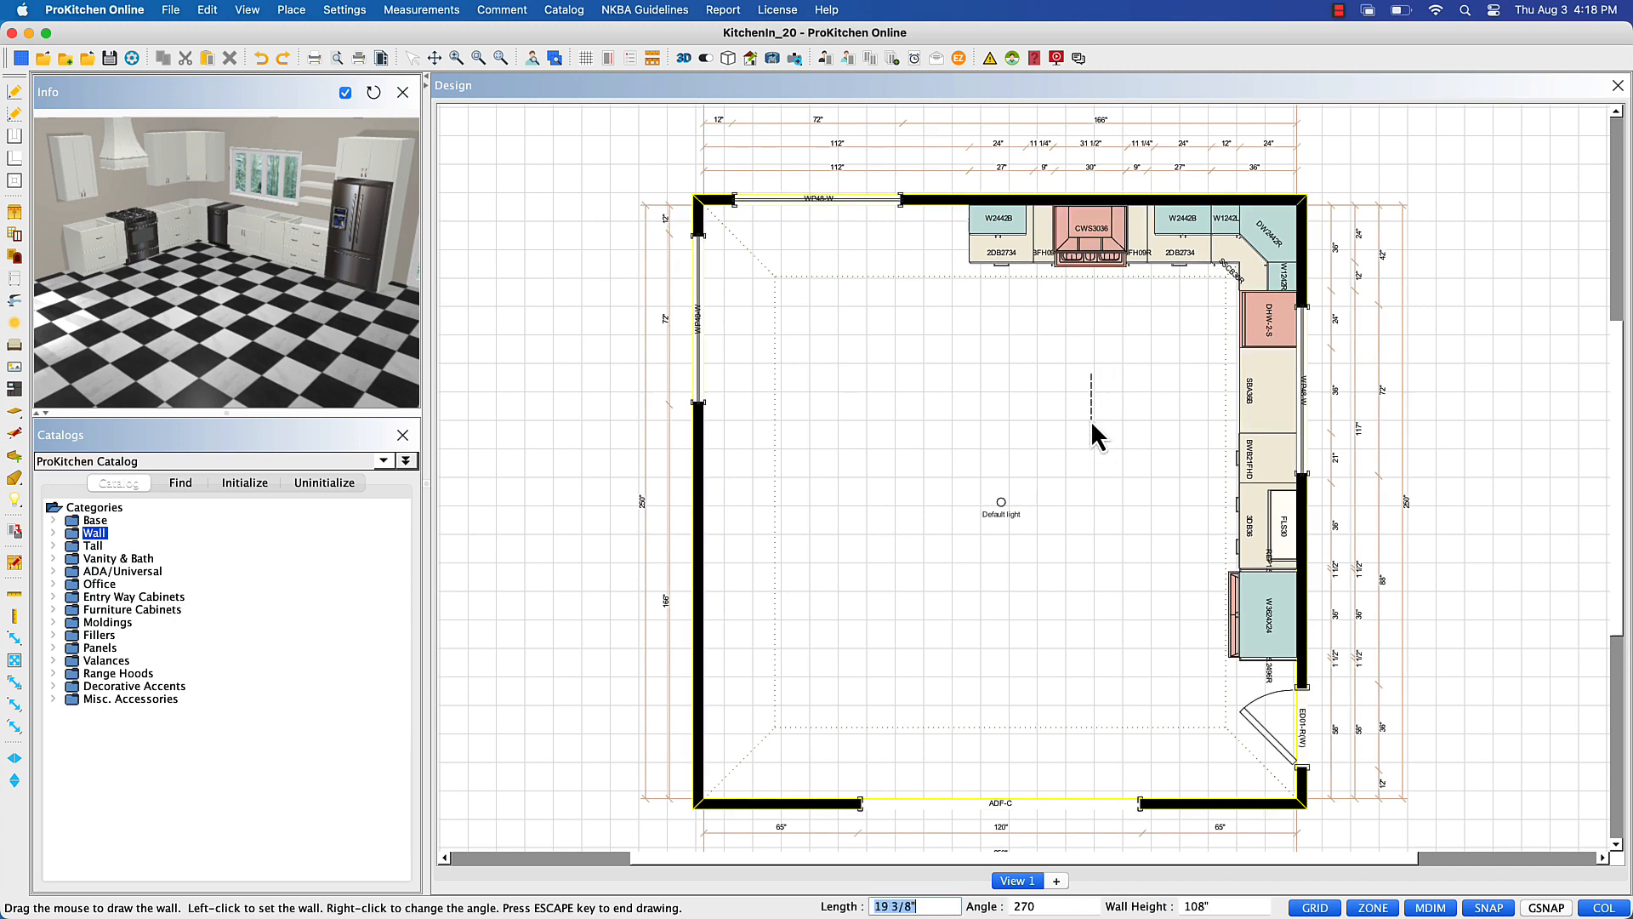
type("1")
key("Return")
key("Escape")
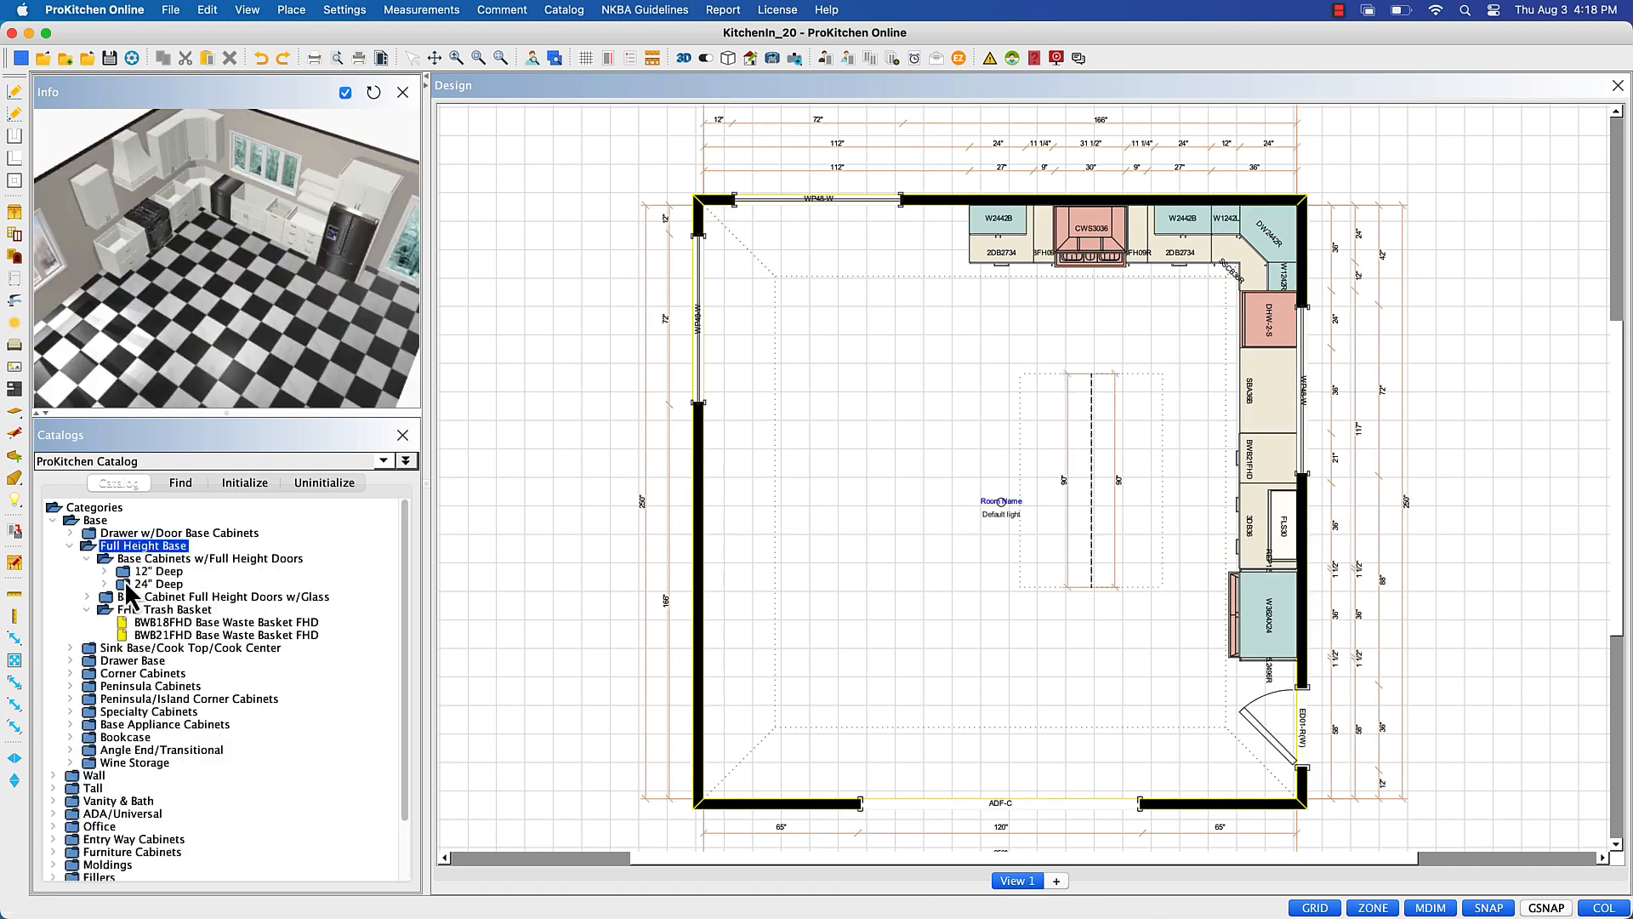
- Place a BFH18R 24" deep full-height-door base cabinet at the island wall's end nearest the range, facing the sink wall
double_click(127, 585)
scroll(170, 680, "down", 3)
left_click(204, 568)
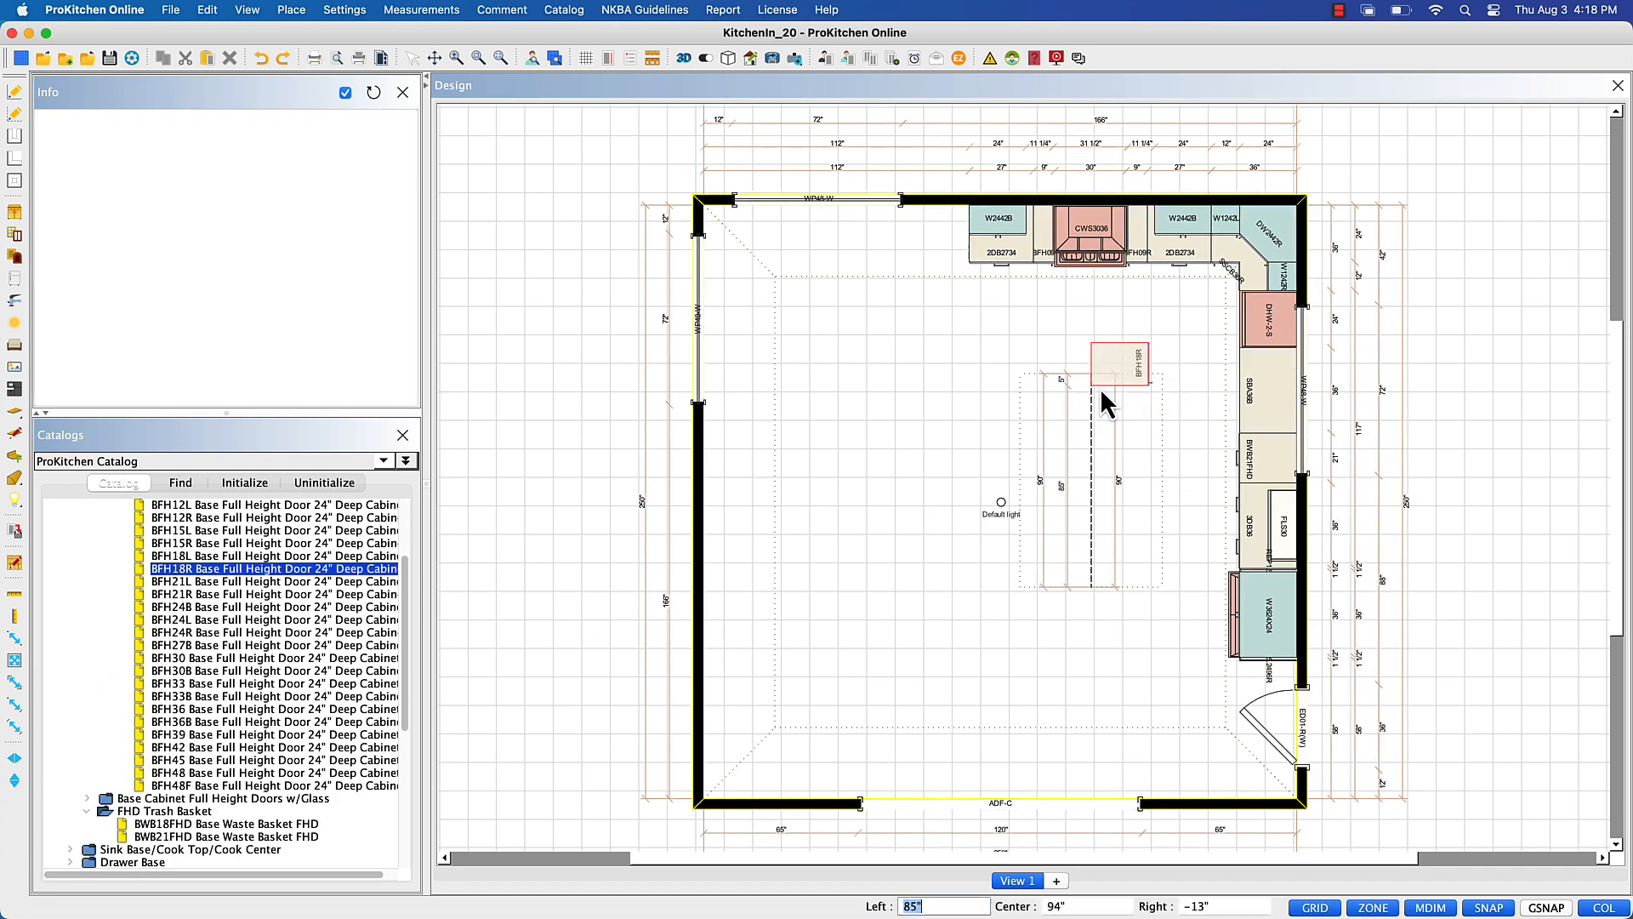
left_click(1103, 412)
- Place a BFH18L base cabinet at the other end of the island wall, with its left distance set to 0
left_click(213, 556)
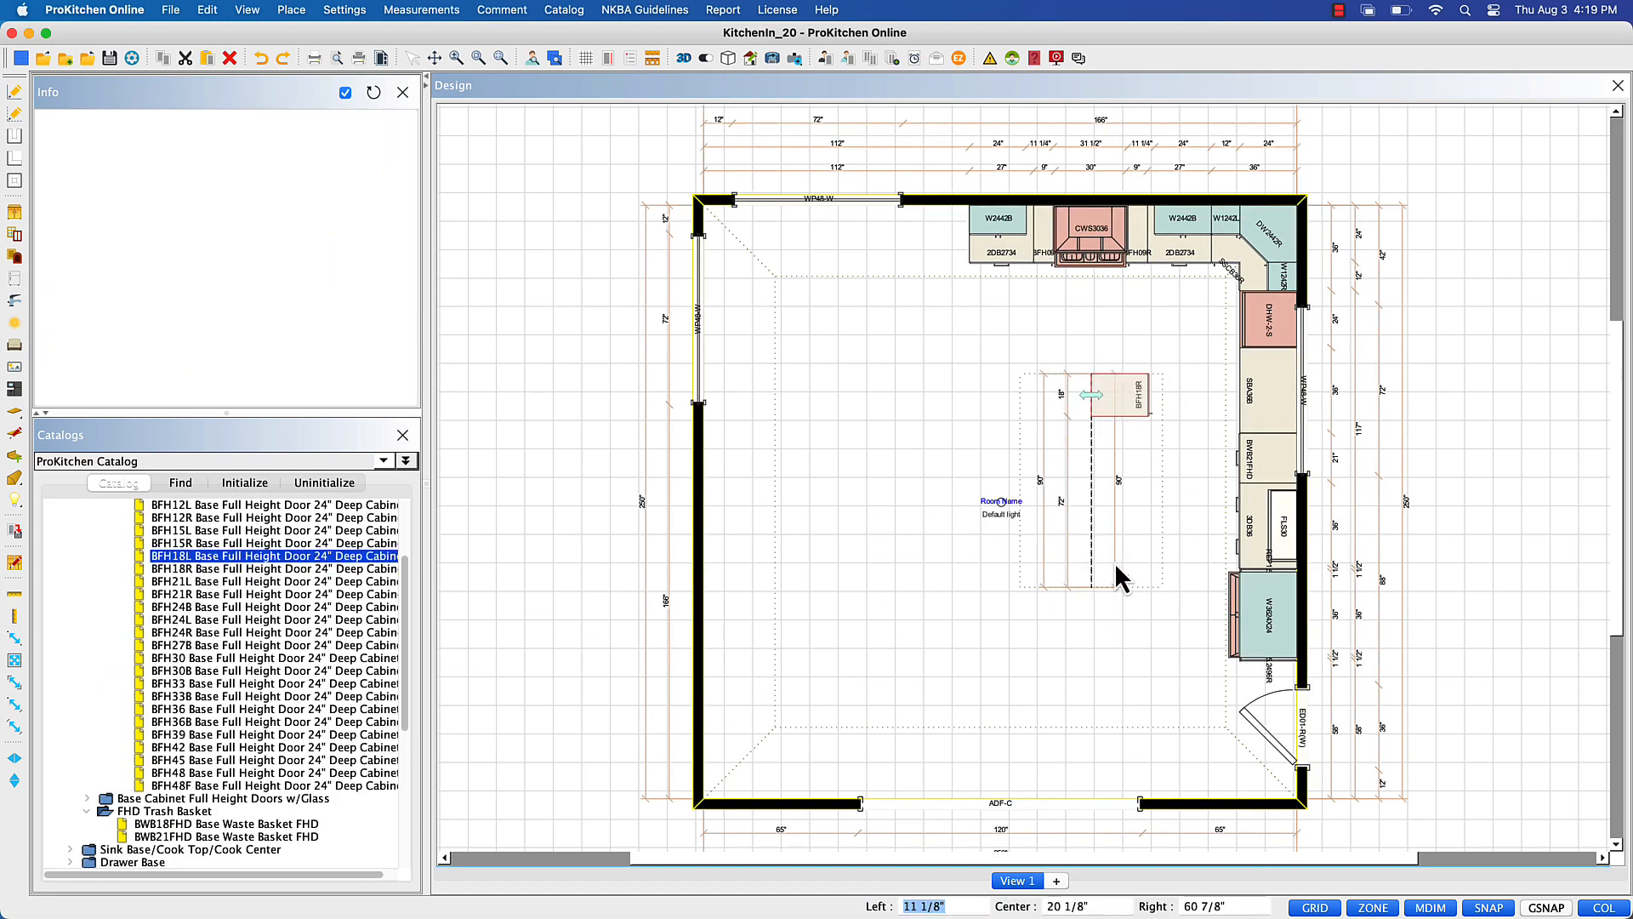
left_click(1116, 565)
left_click(931, 899)
type("0")
key("Return")
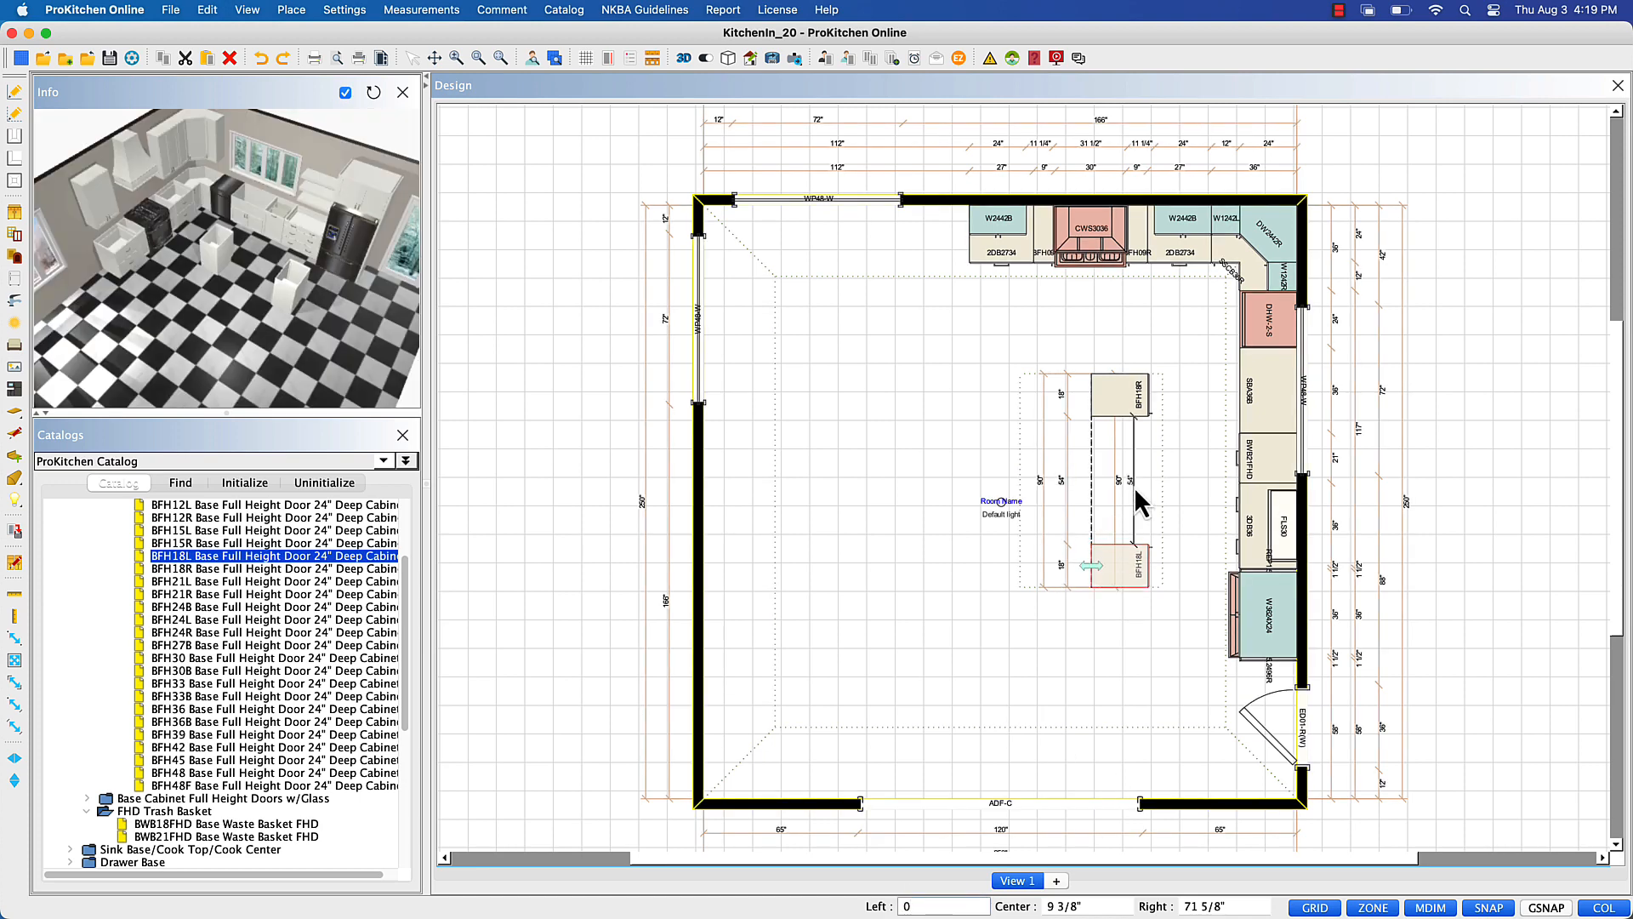
- Add a 3DB27 three-drawer base to the island beside the BFH18R and copy it into the remaining gap next to the BFH18L
double_click(132, 862)
double_click(145, 628)
left_click(212, 705)
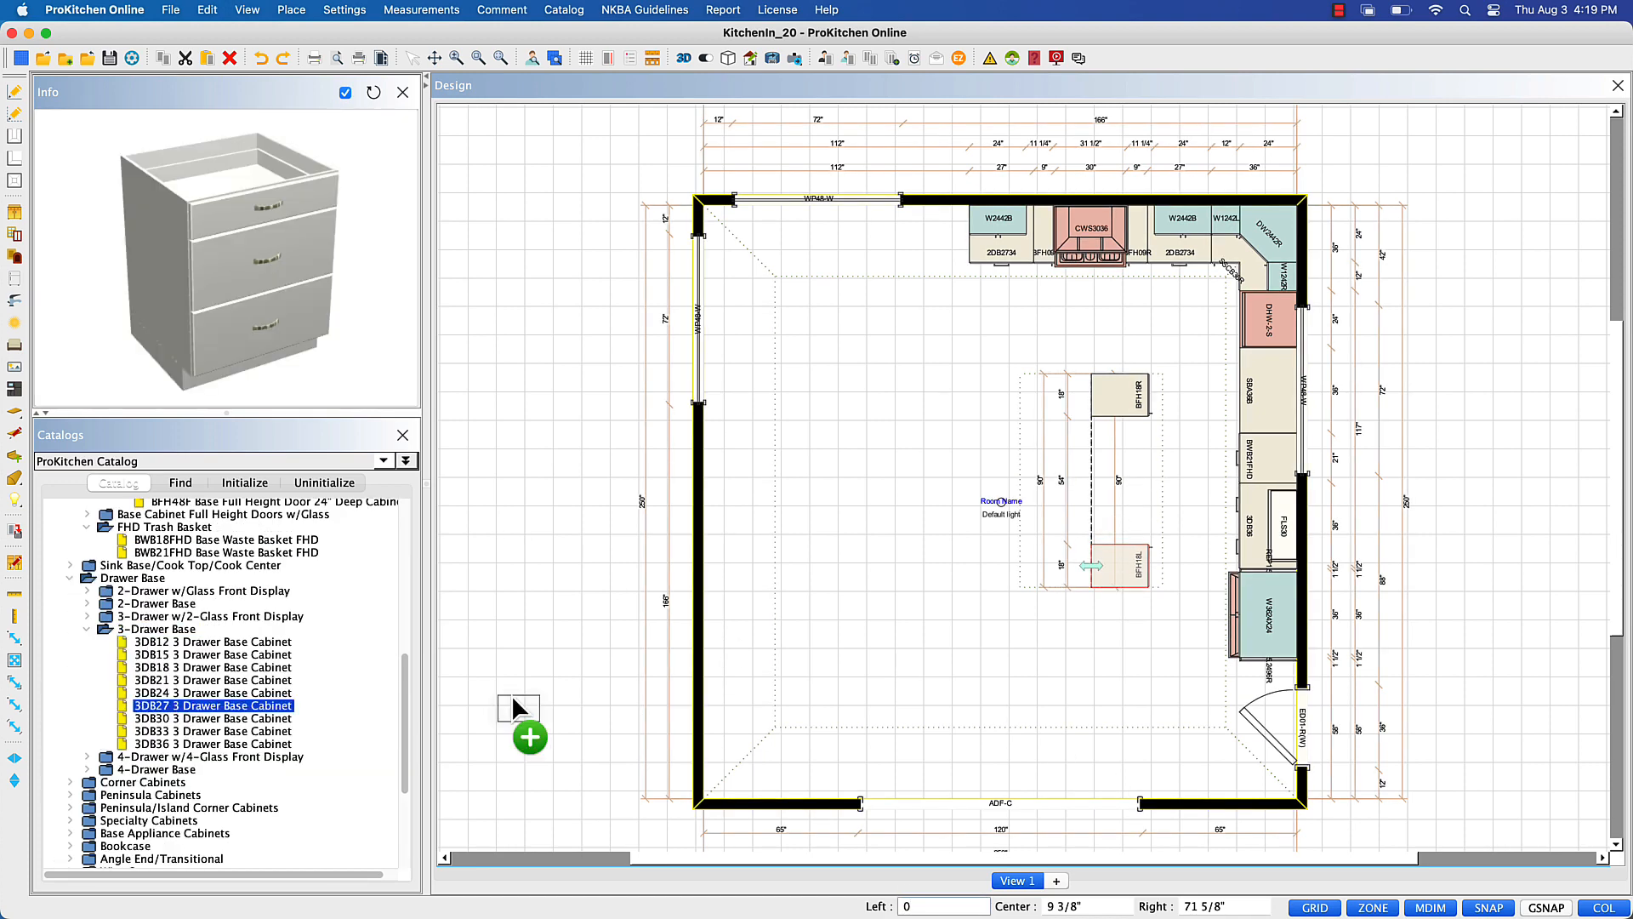
left_click_drag(513, 696, 1121, 438)
right_click(1123, 444)
mouse_move(1161, 492)
left_click(1295, 736)
left_click(1123, 525)
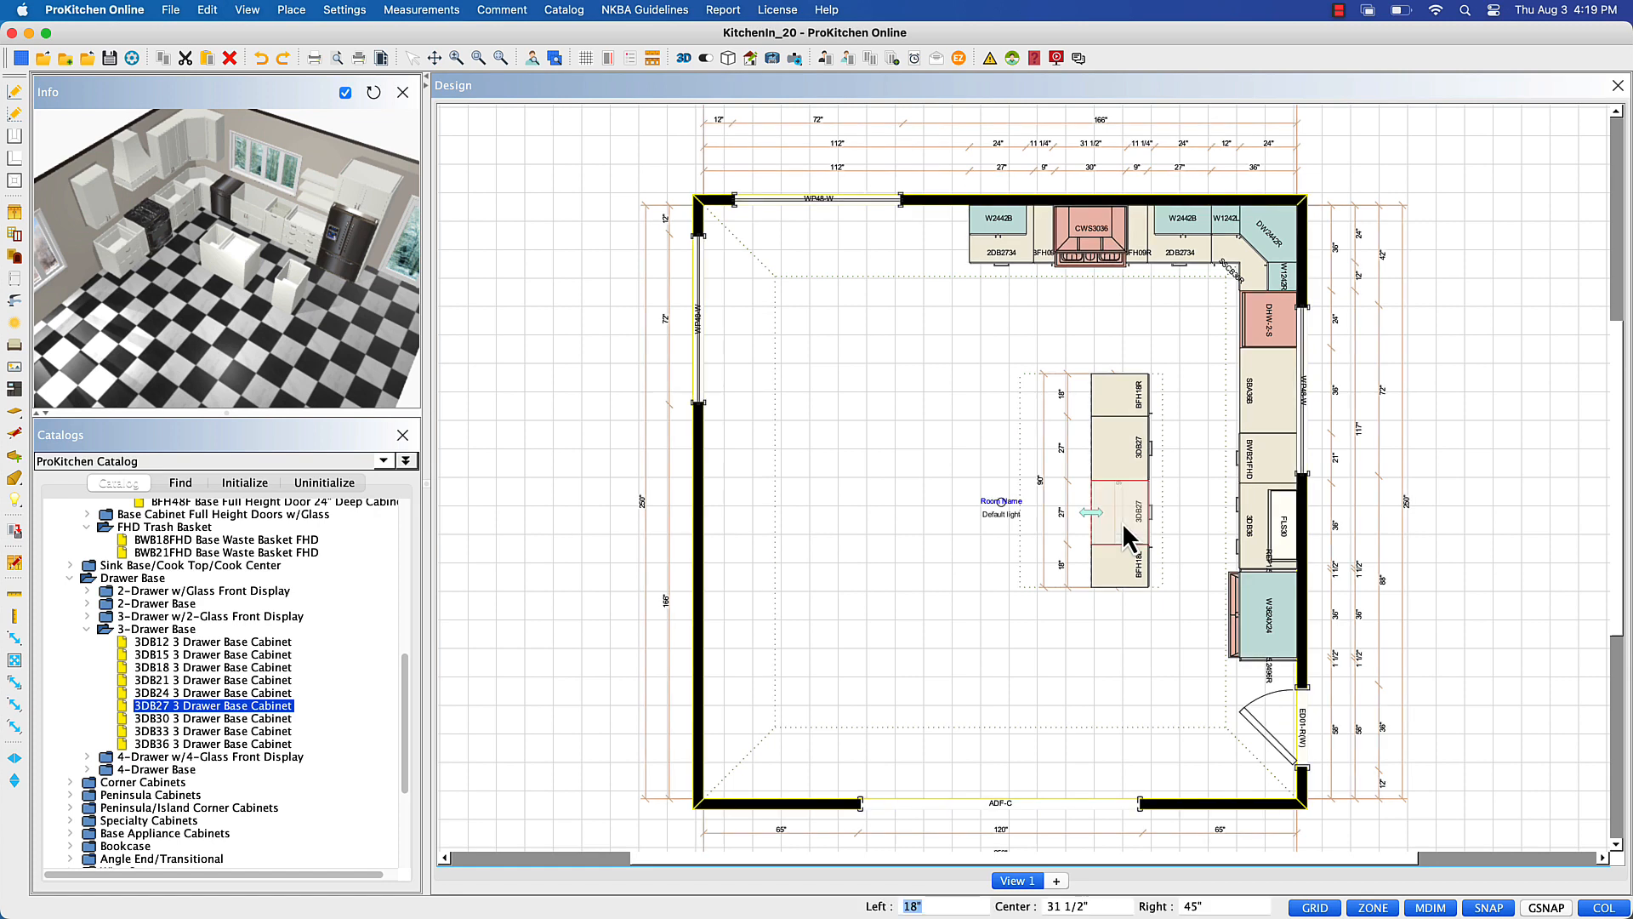
- Dimension the aisle between the range-wall base cabinets and the end of the island, and set it to 42"
left_click_drag(376, 354, 342, 310)
left_click(872, 465)
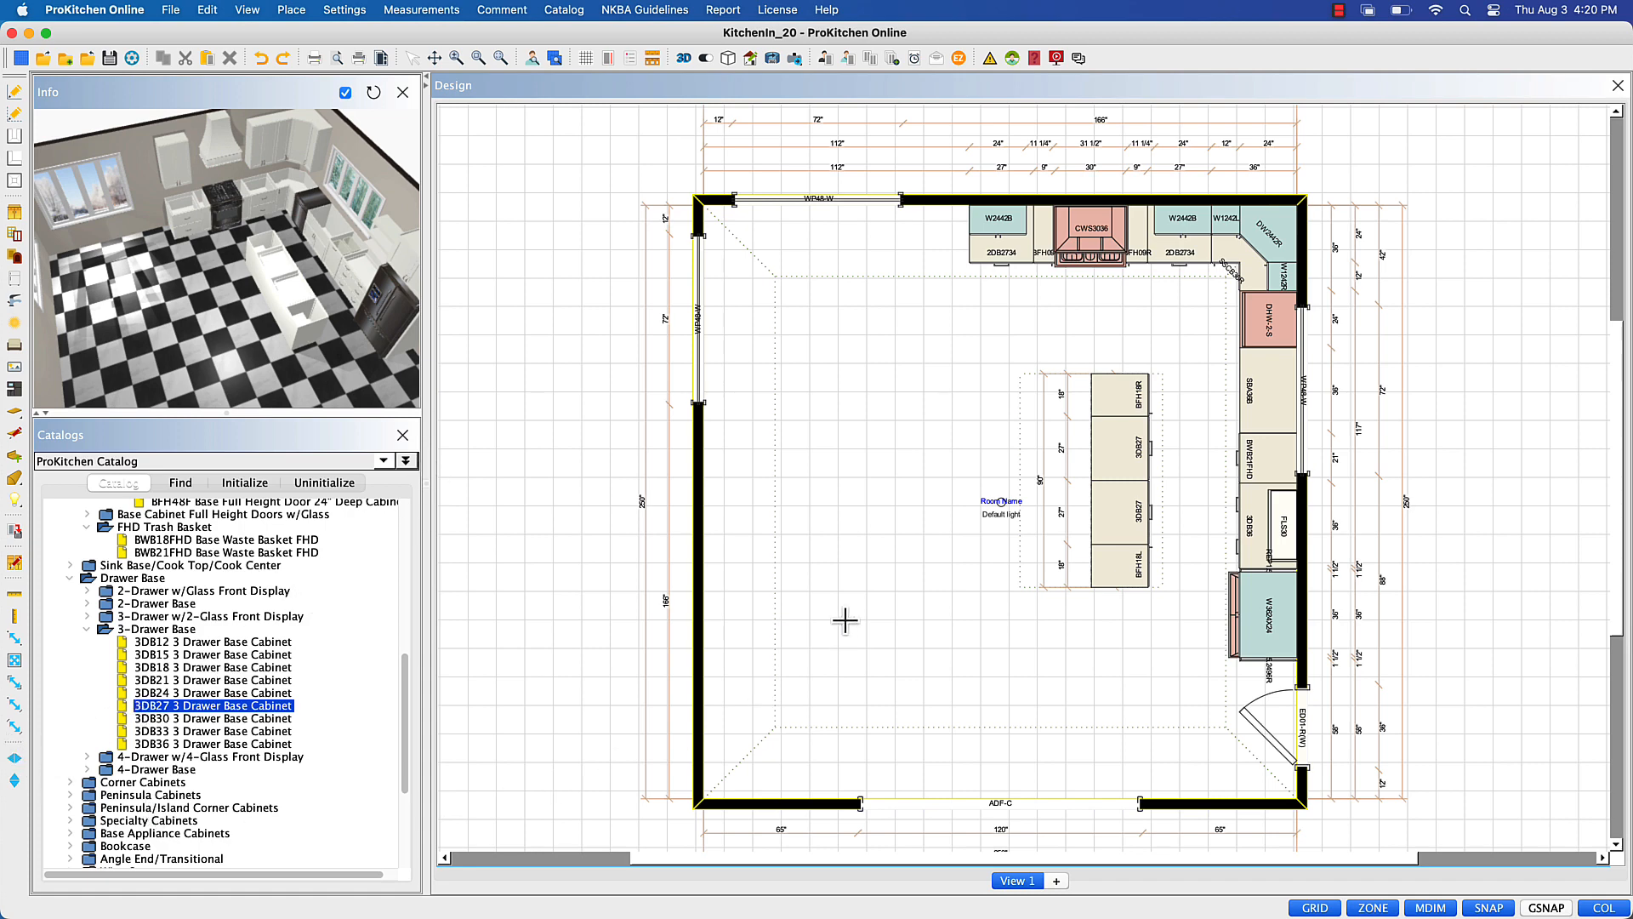
left_click(1136, 265)
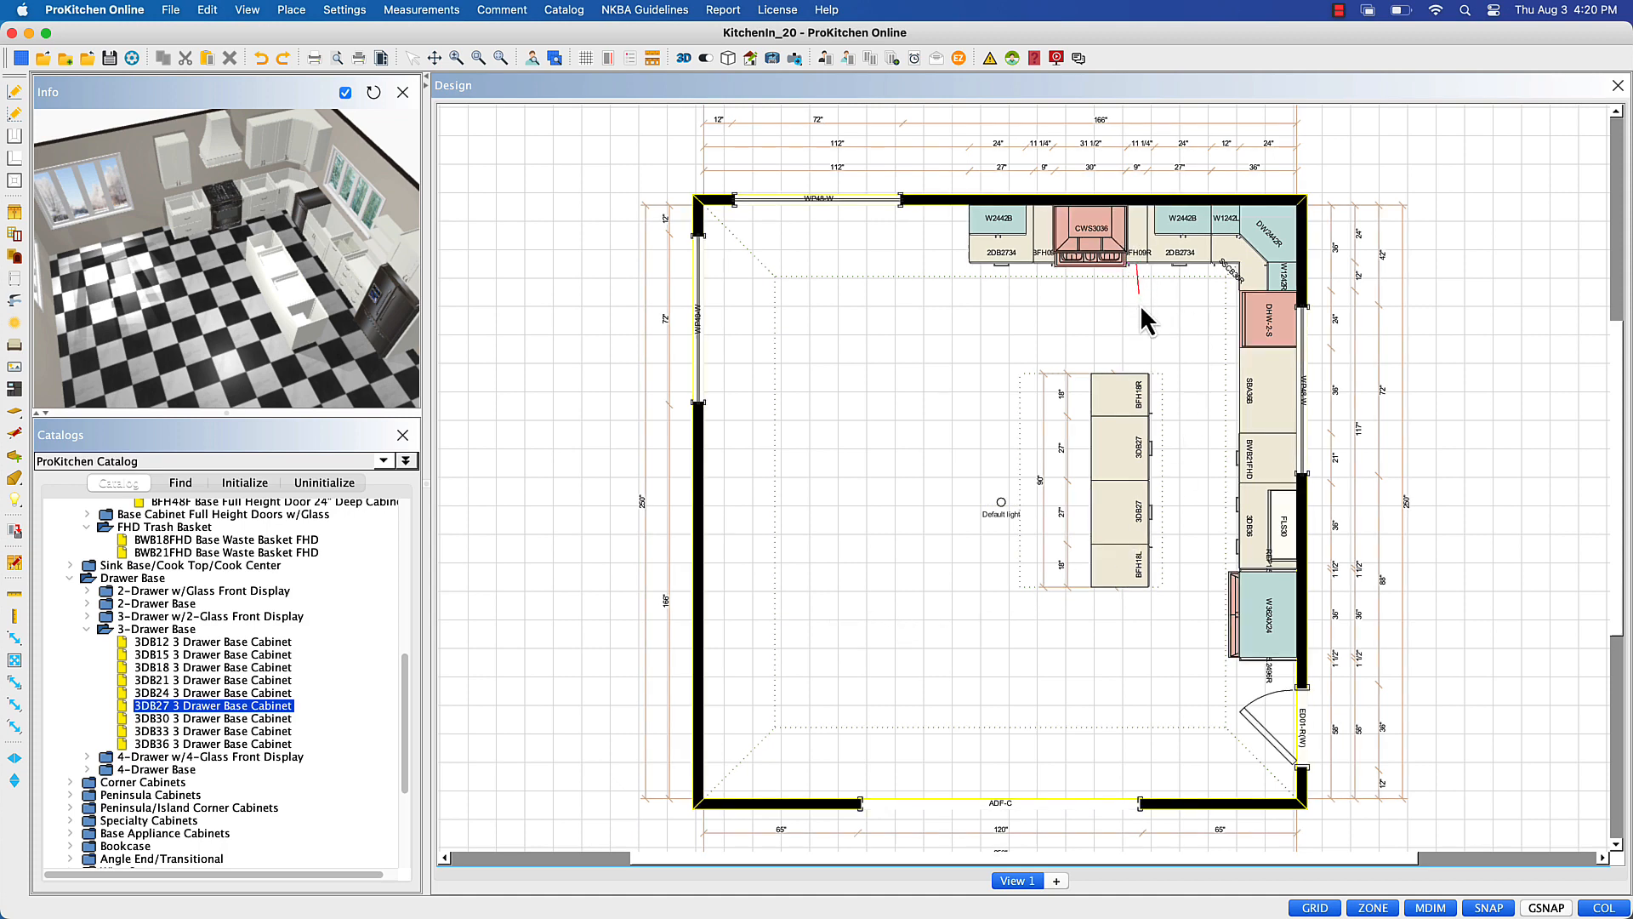
left_click(1136, 373)
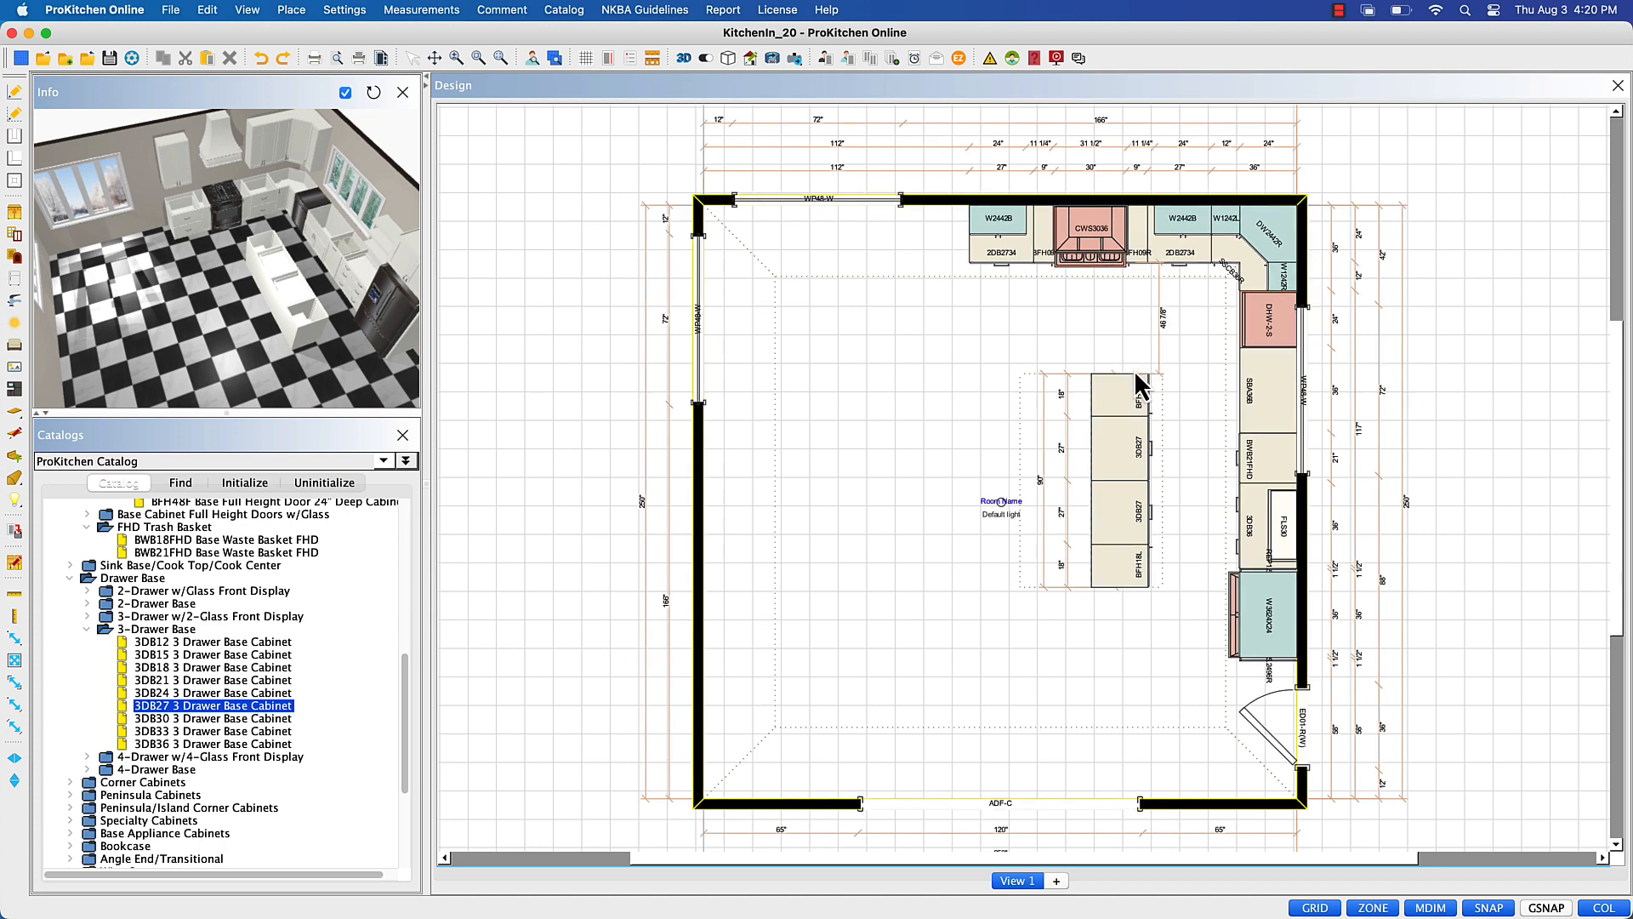
left_click(1162, 316)
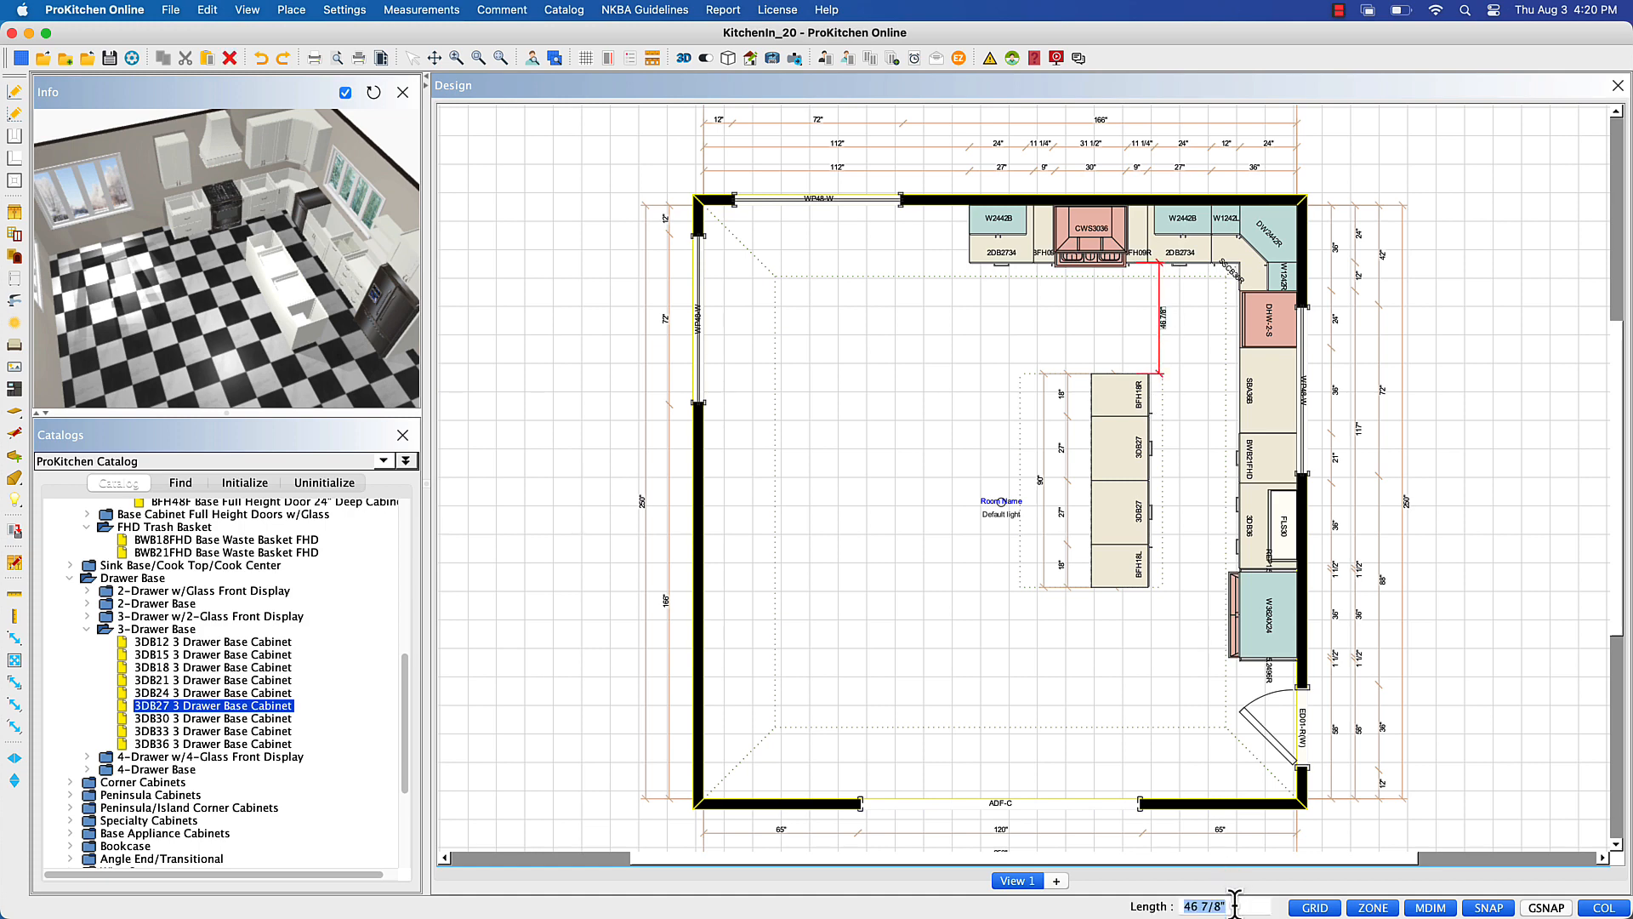
type("42")
key("Return")
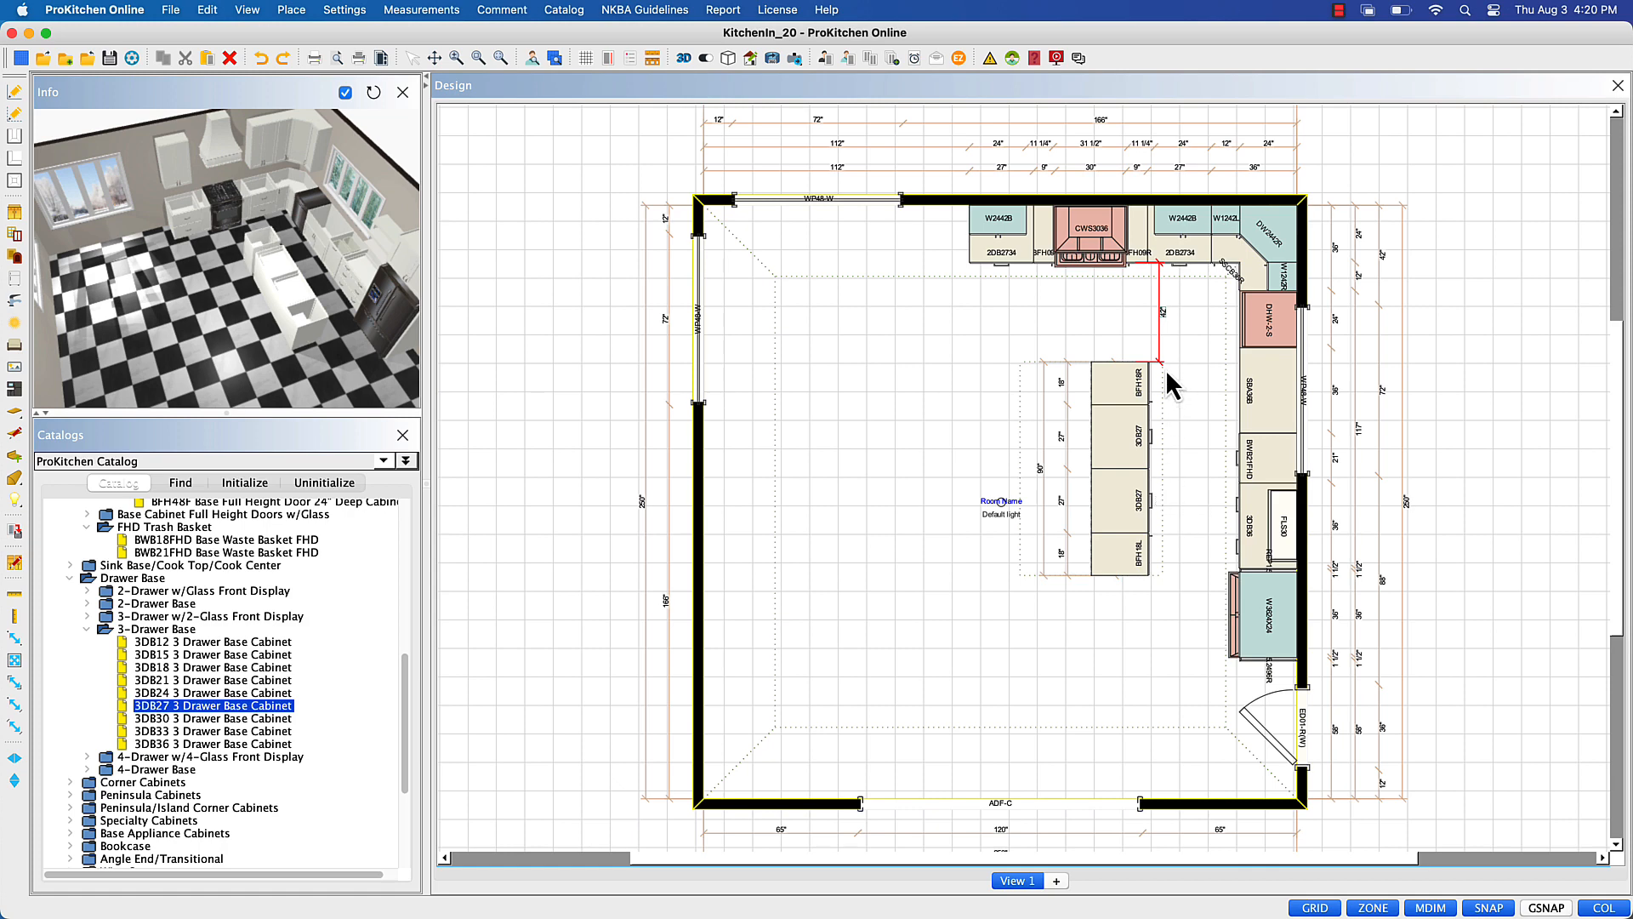
- Set the aisle between the island fronts and the sink-wall base cabinets to 42"
left_click(1194, 494)
left_click(1256, 905)
type("42")
key("Return")
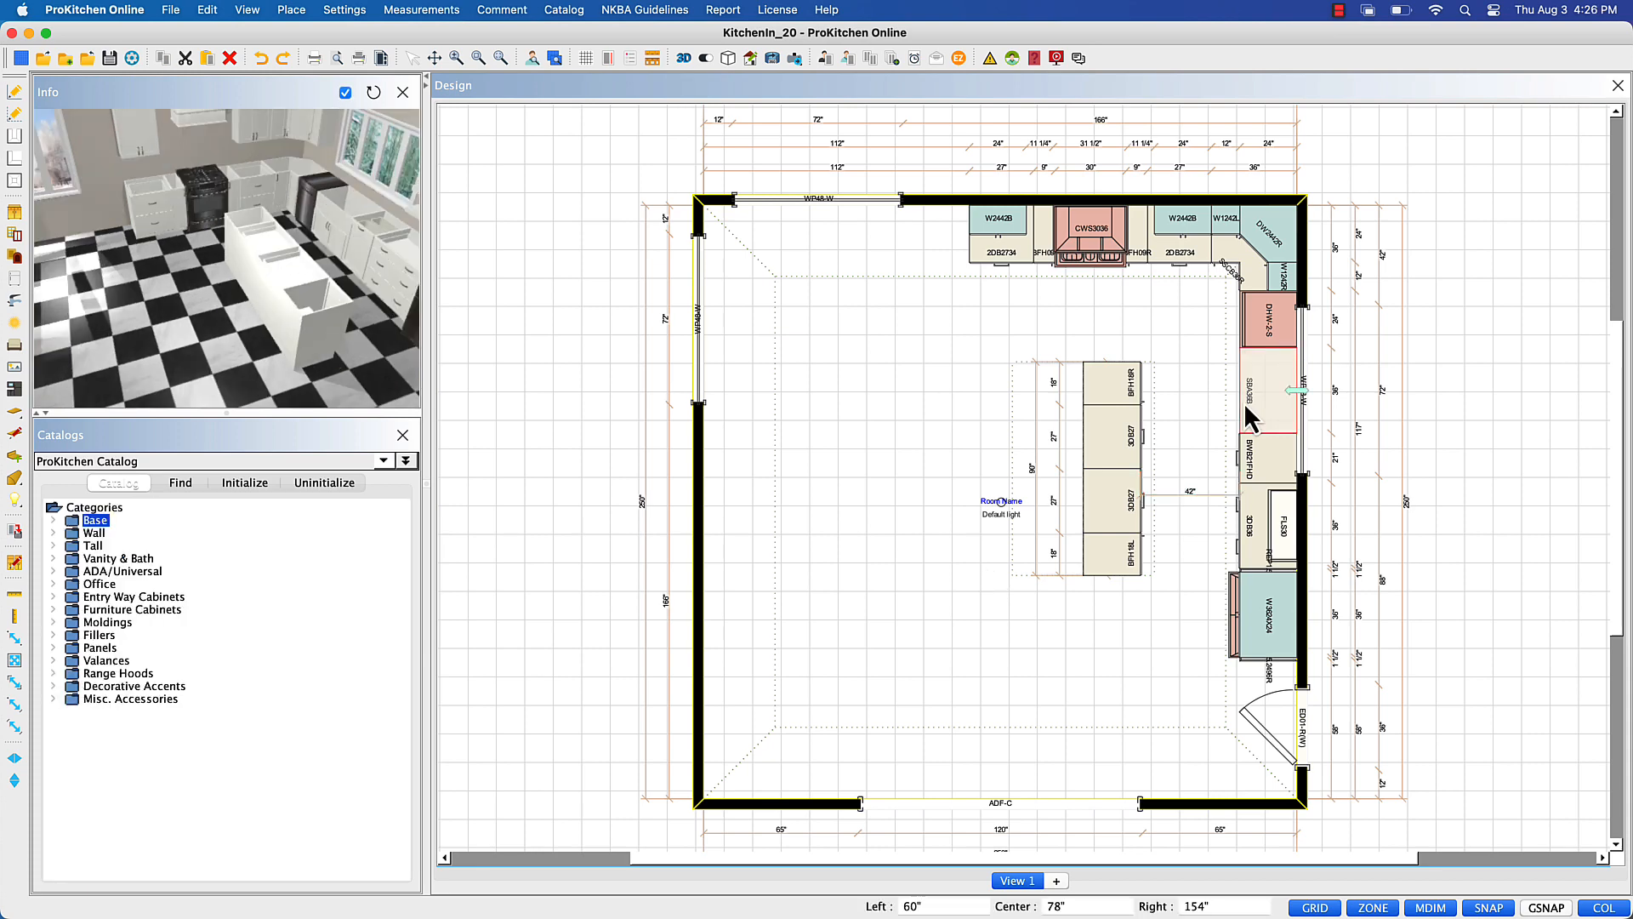
- Show the Sink Wall elevation and open the attributes of the SBA36B sink base cabinet
left_click(649, 61)
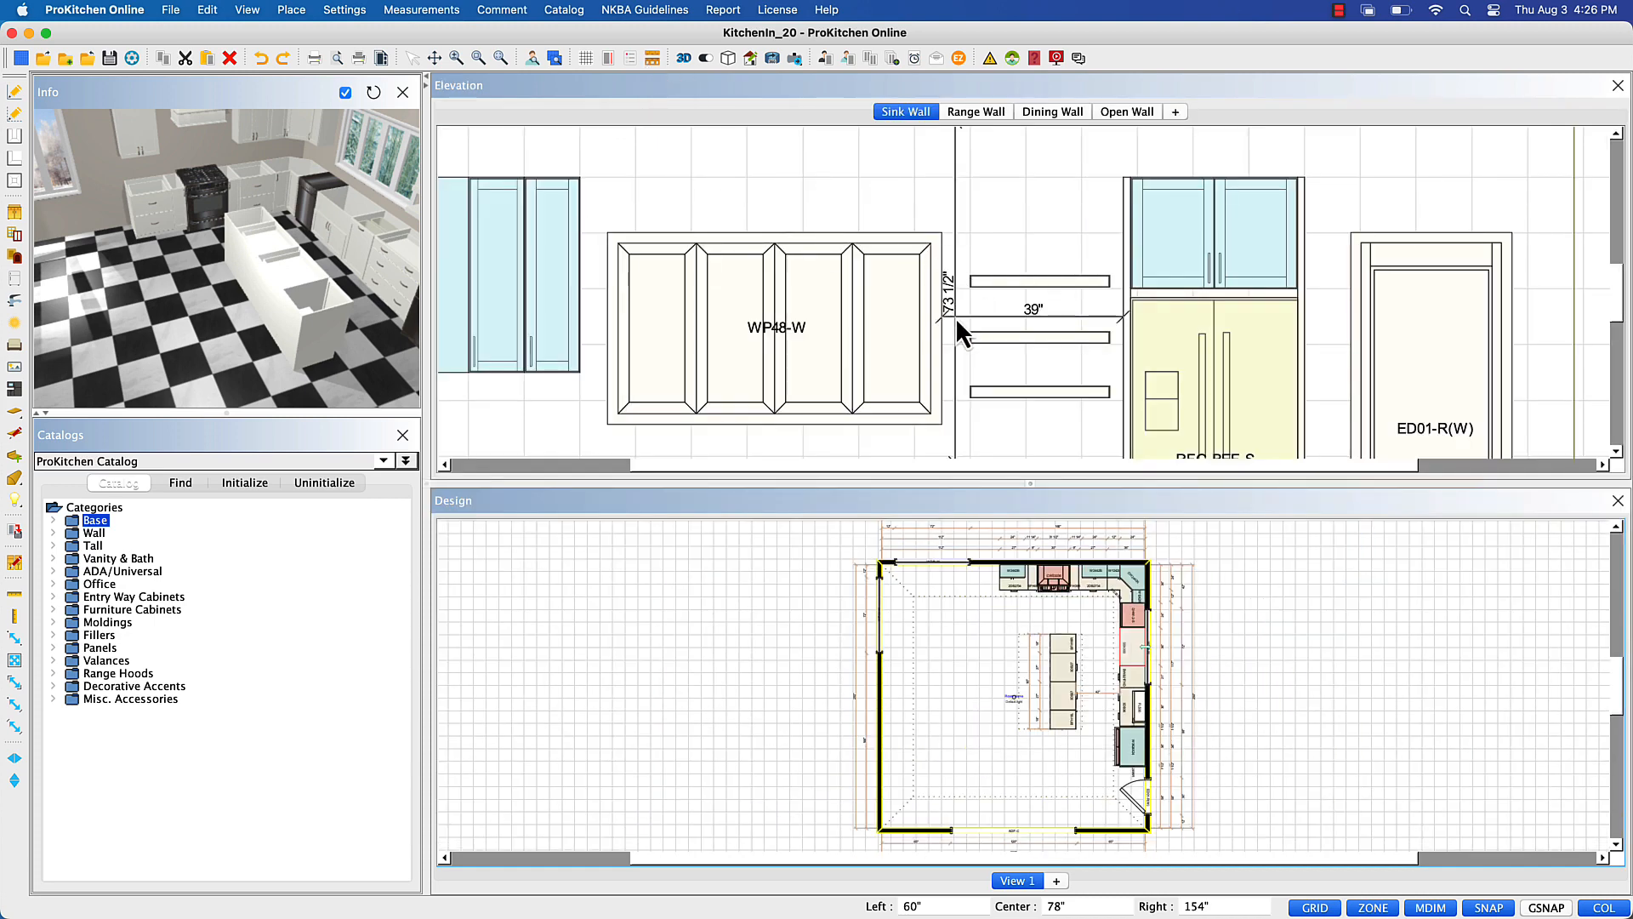
scroll(956, 318, "down", 5)
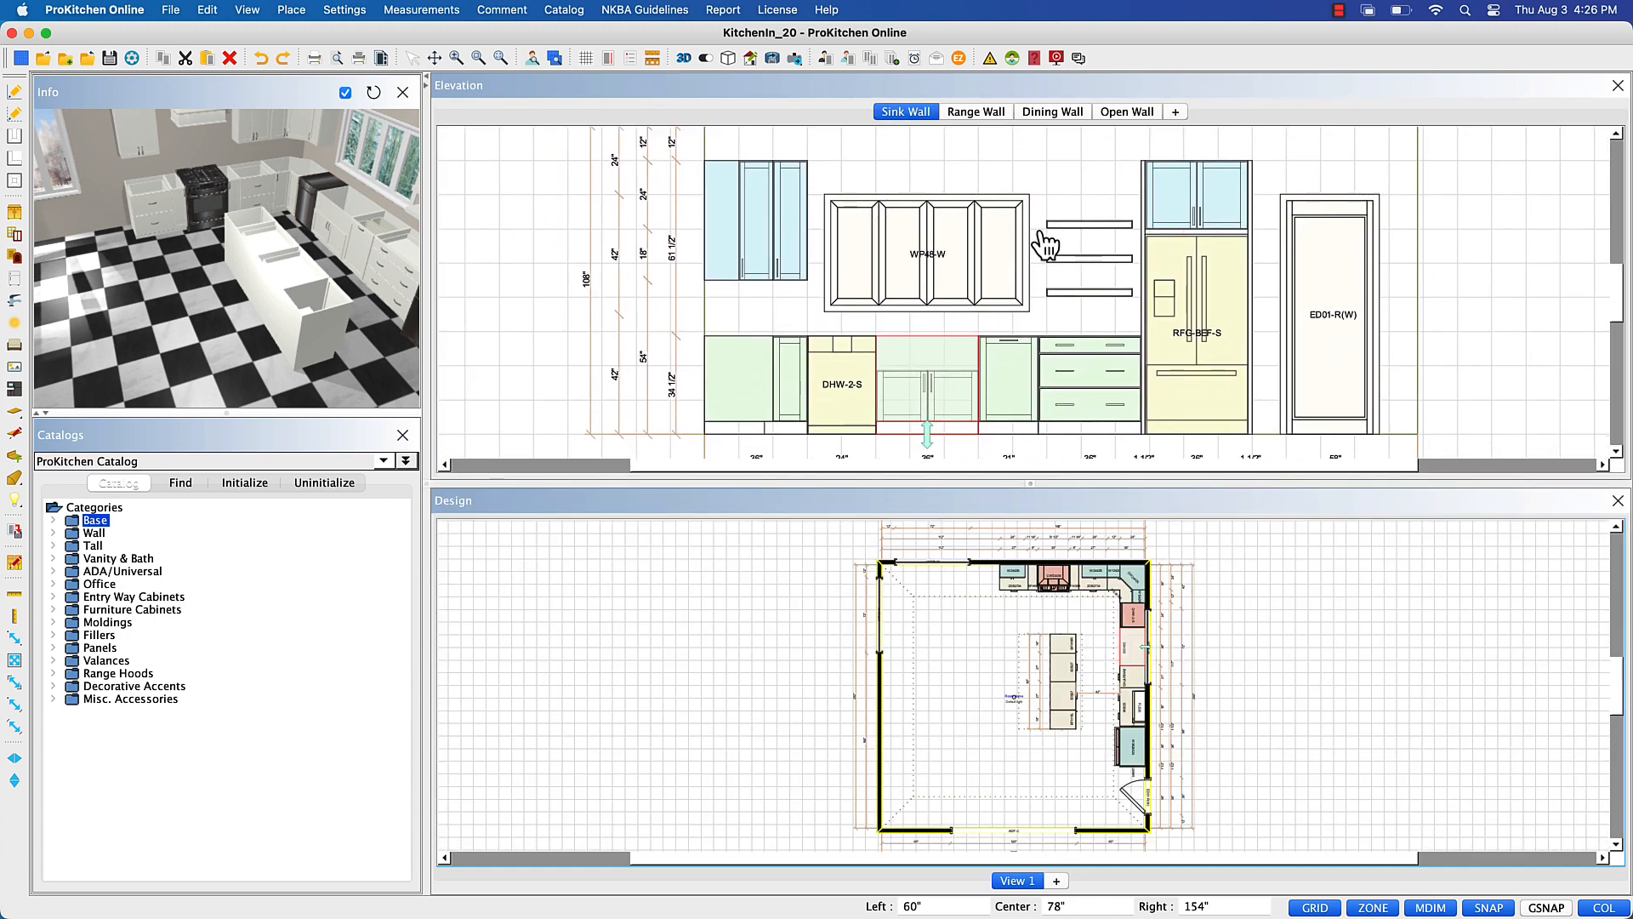
scroll(1042, 247, "down", 2)
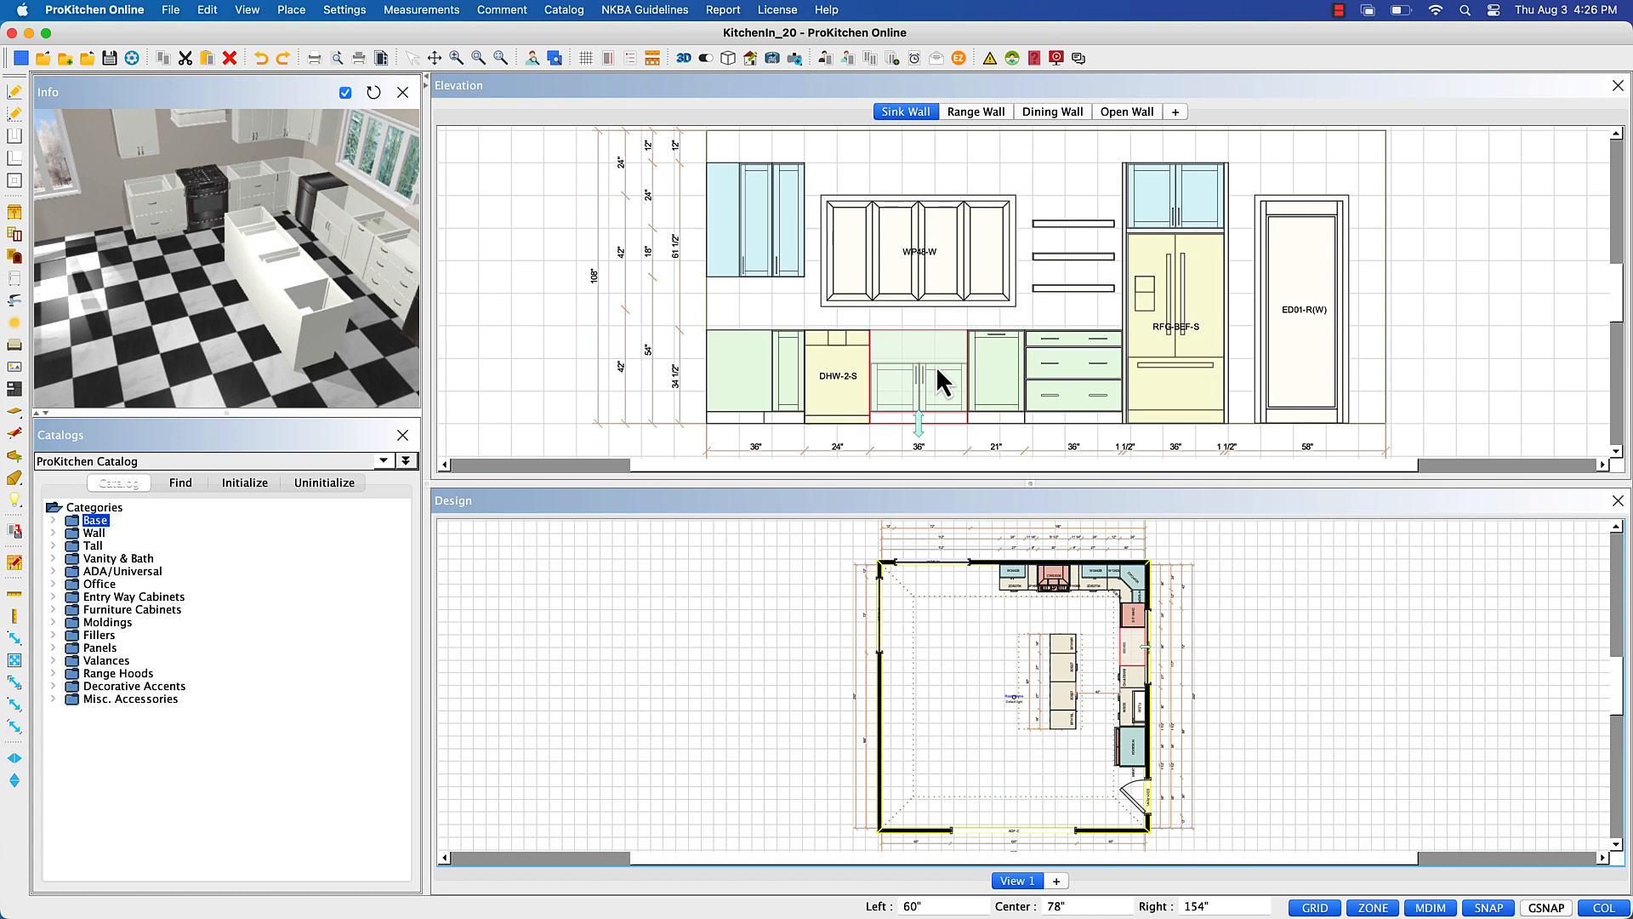
right_click(939, 380)
mouse_move(969, 393)
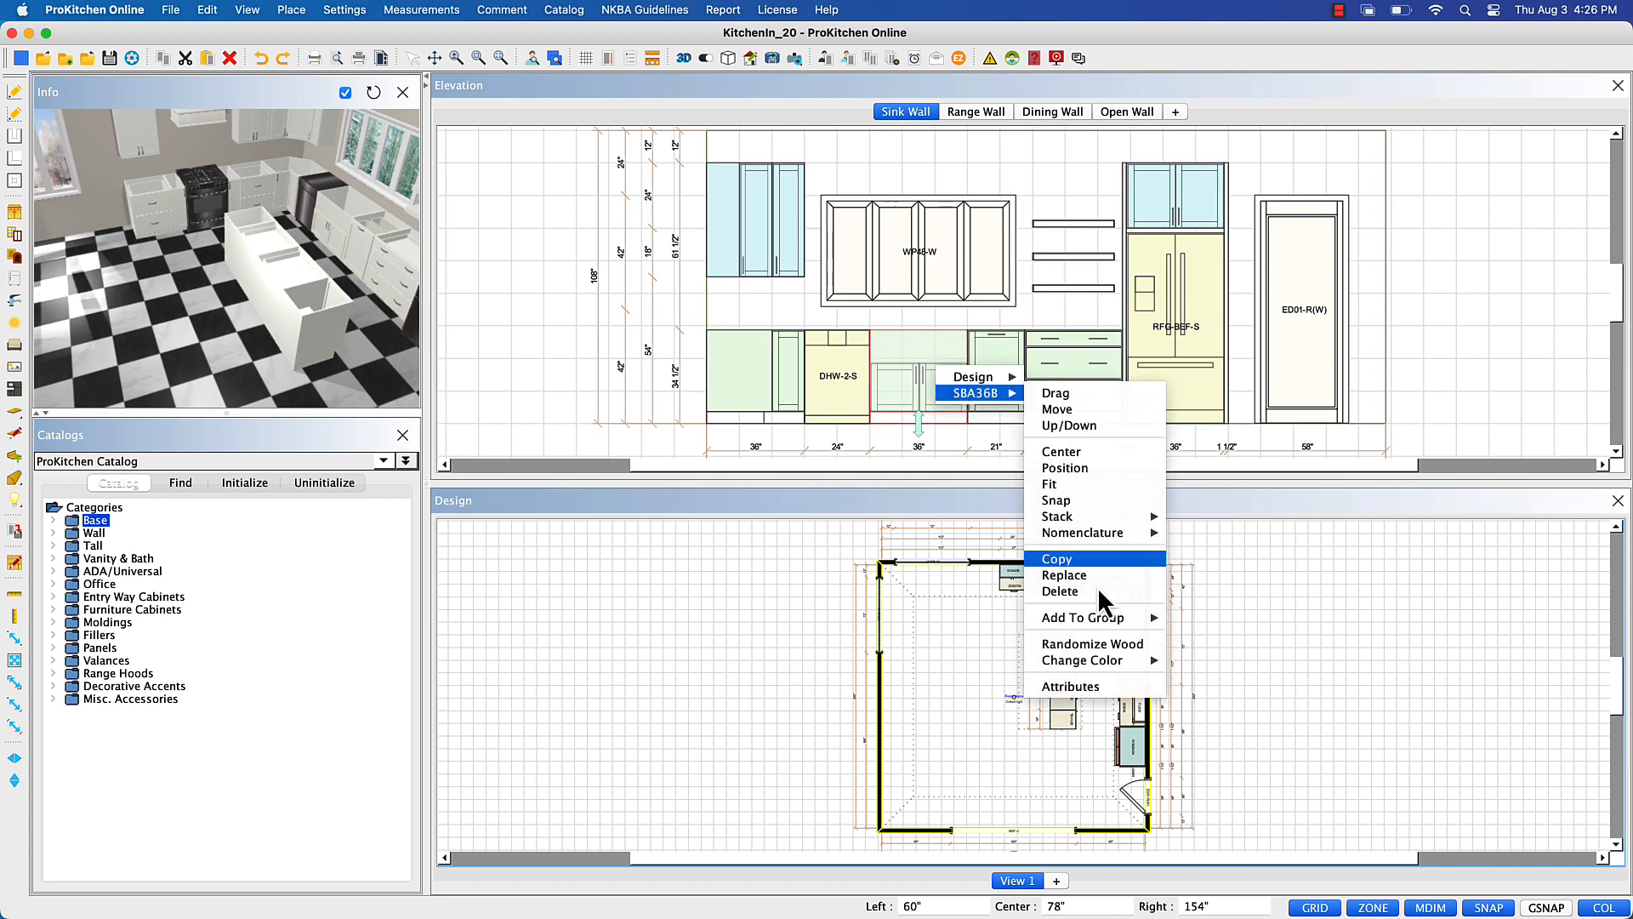
left_click(1099, 687)
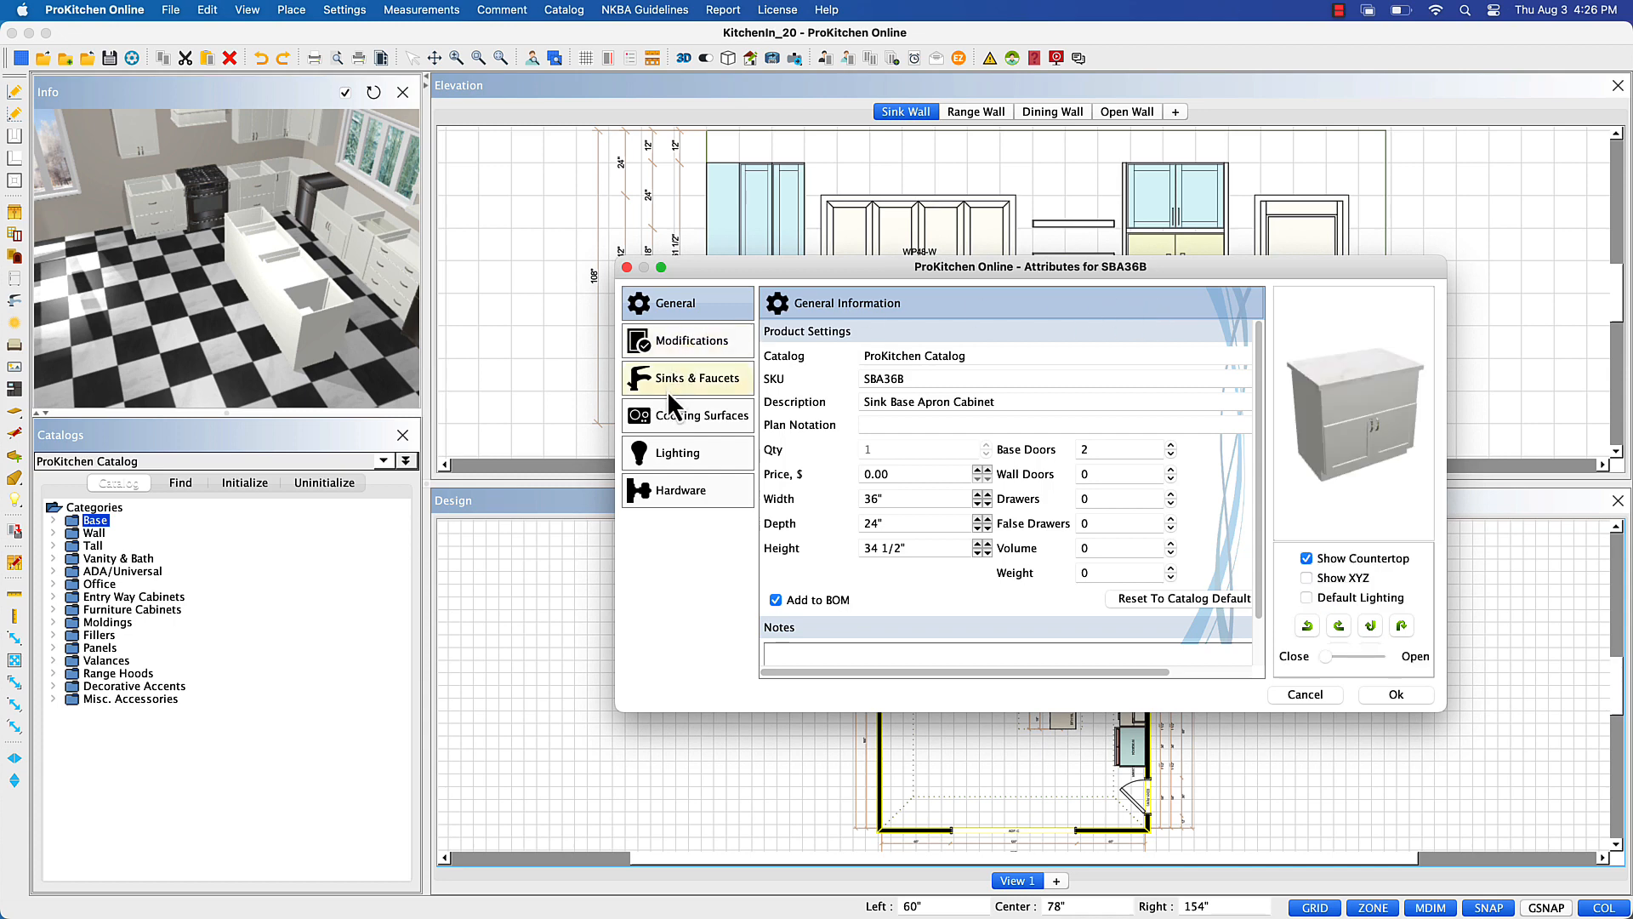
- Add the FKS-15 farmhouse kitchen sink from the Plumbing catalog to the SBA36B sink base cabinet
left_click(669, 389)
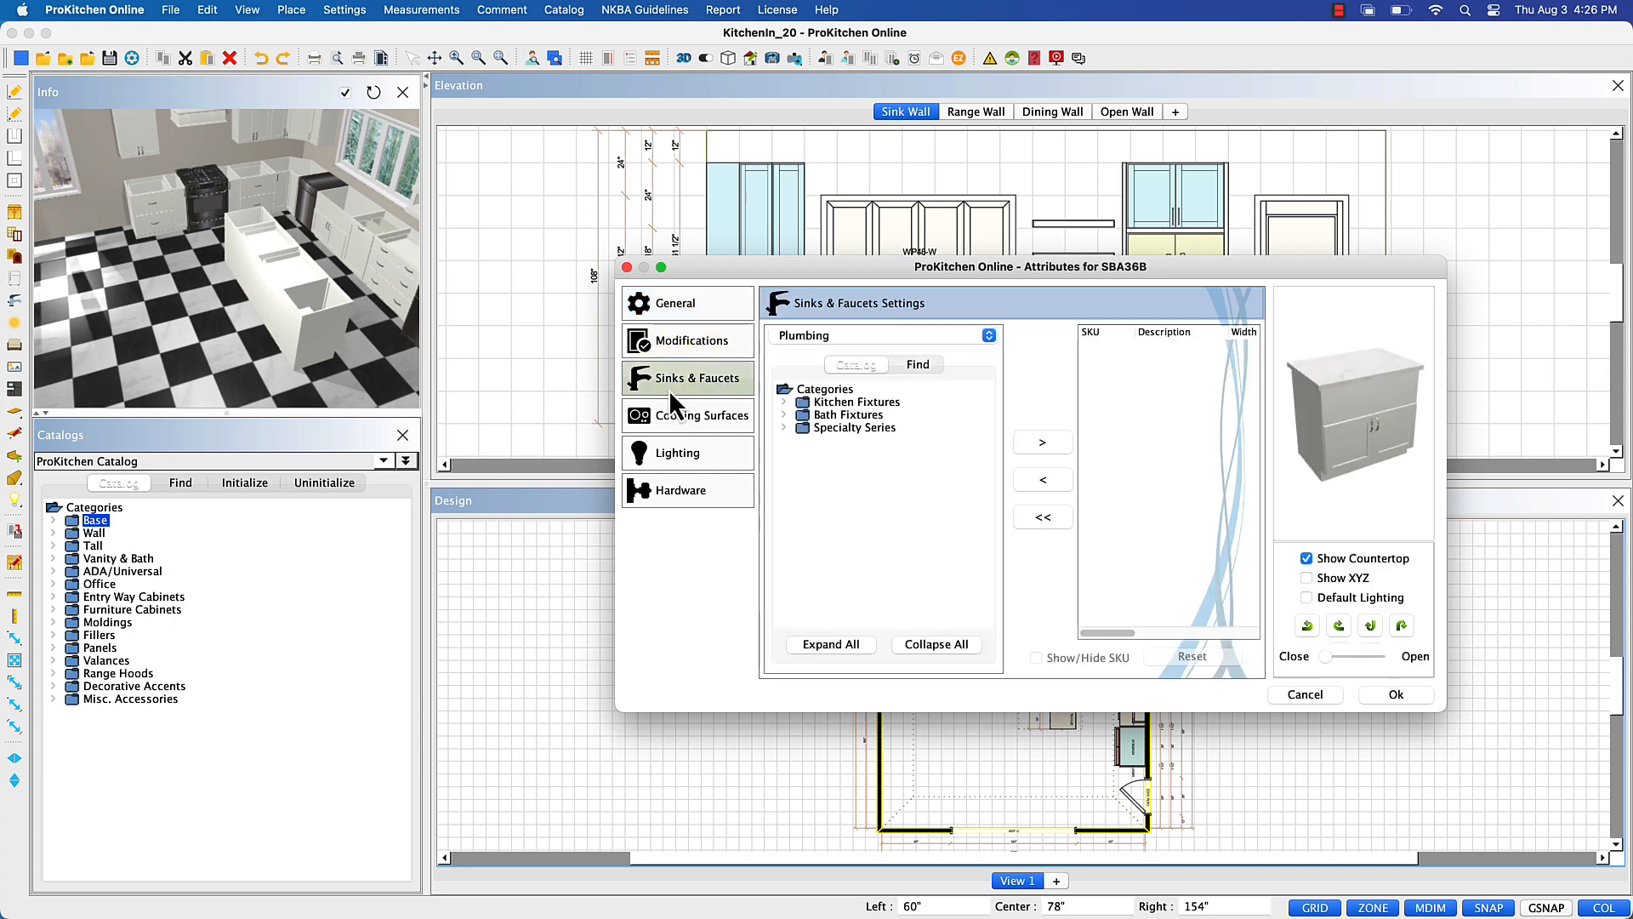
double_click(801, 405)
double_click(821, 417)
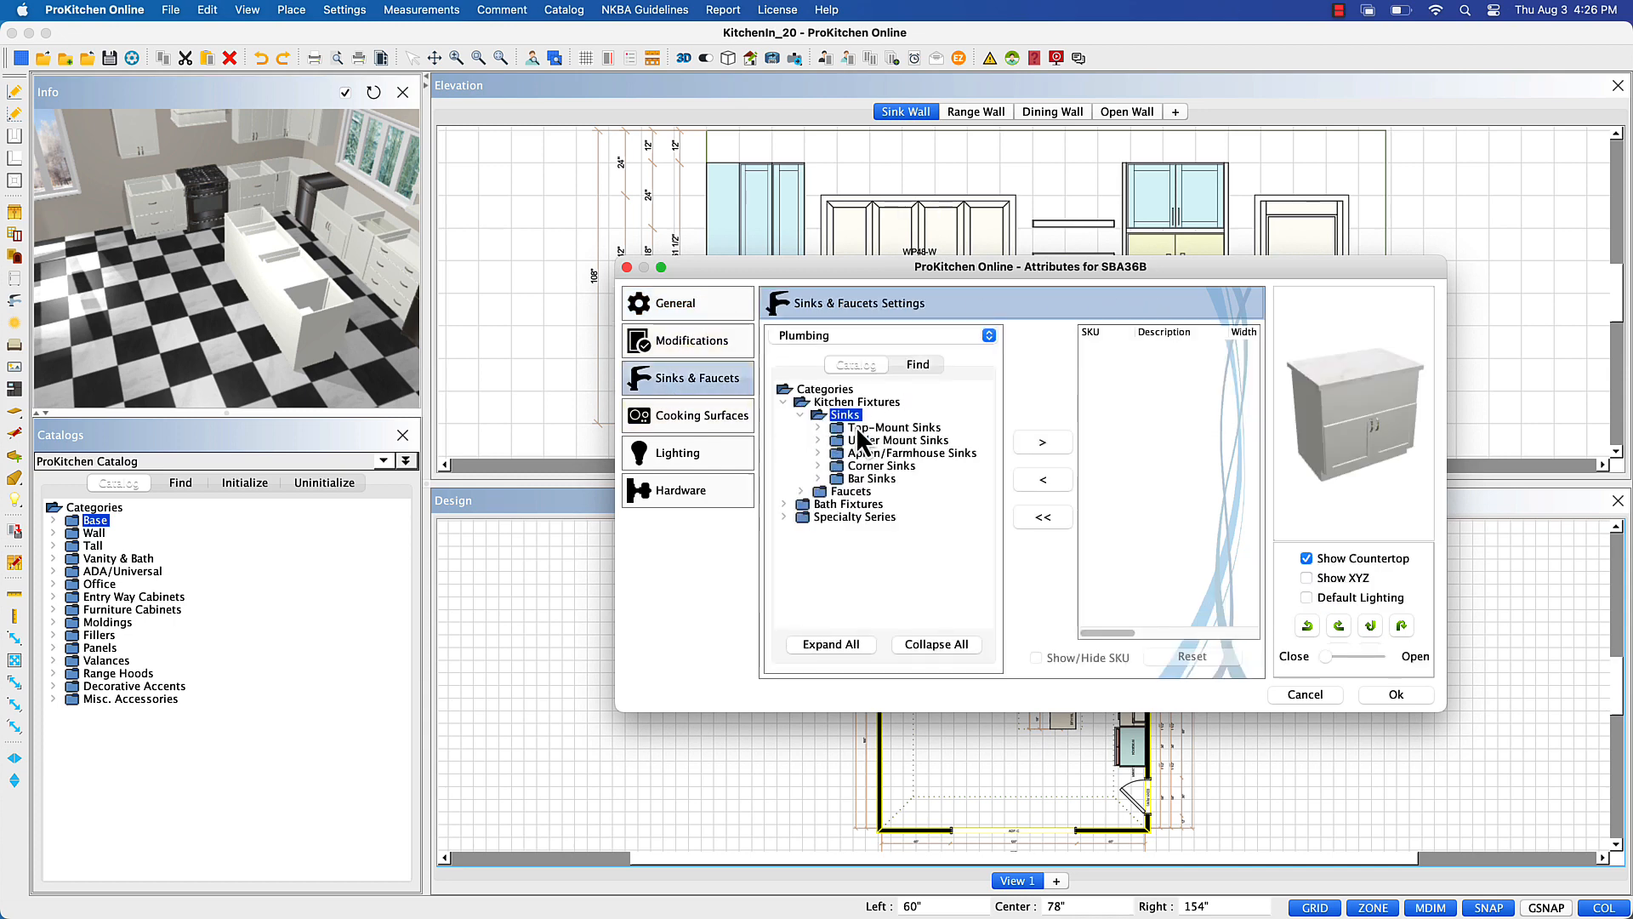
double_click(865, 453)
mouse_move(904, 511)
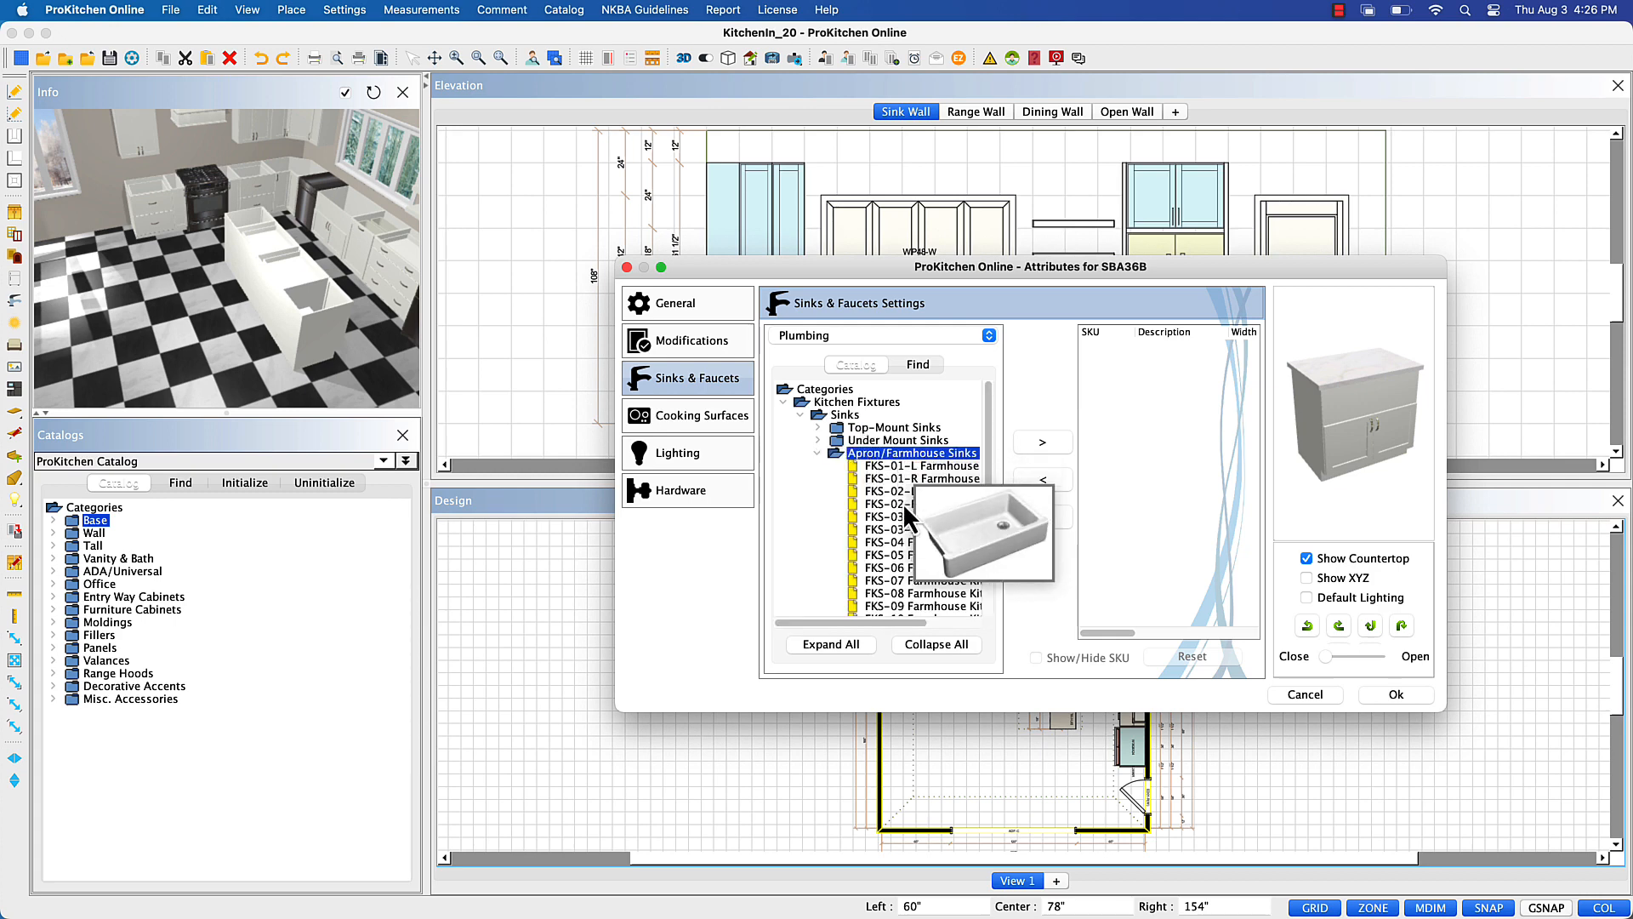
mouse_move(901, 589)
scroll(901, 588, "down", 1)
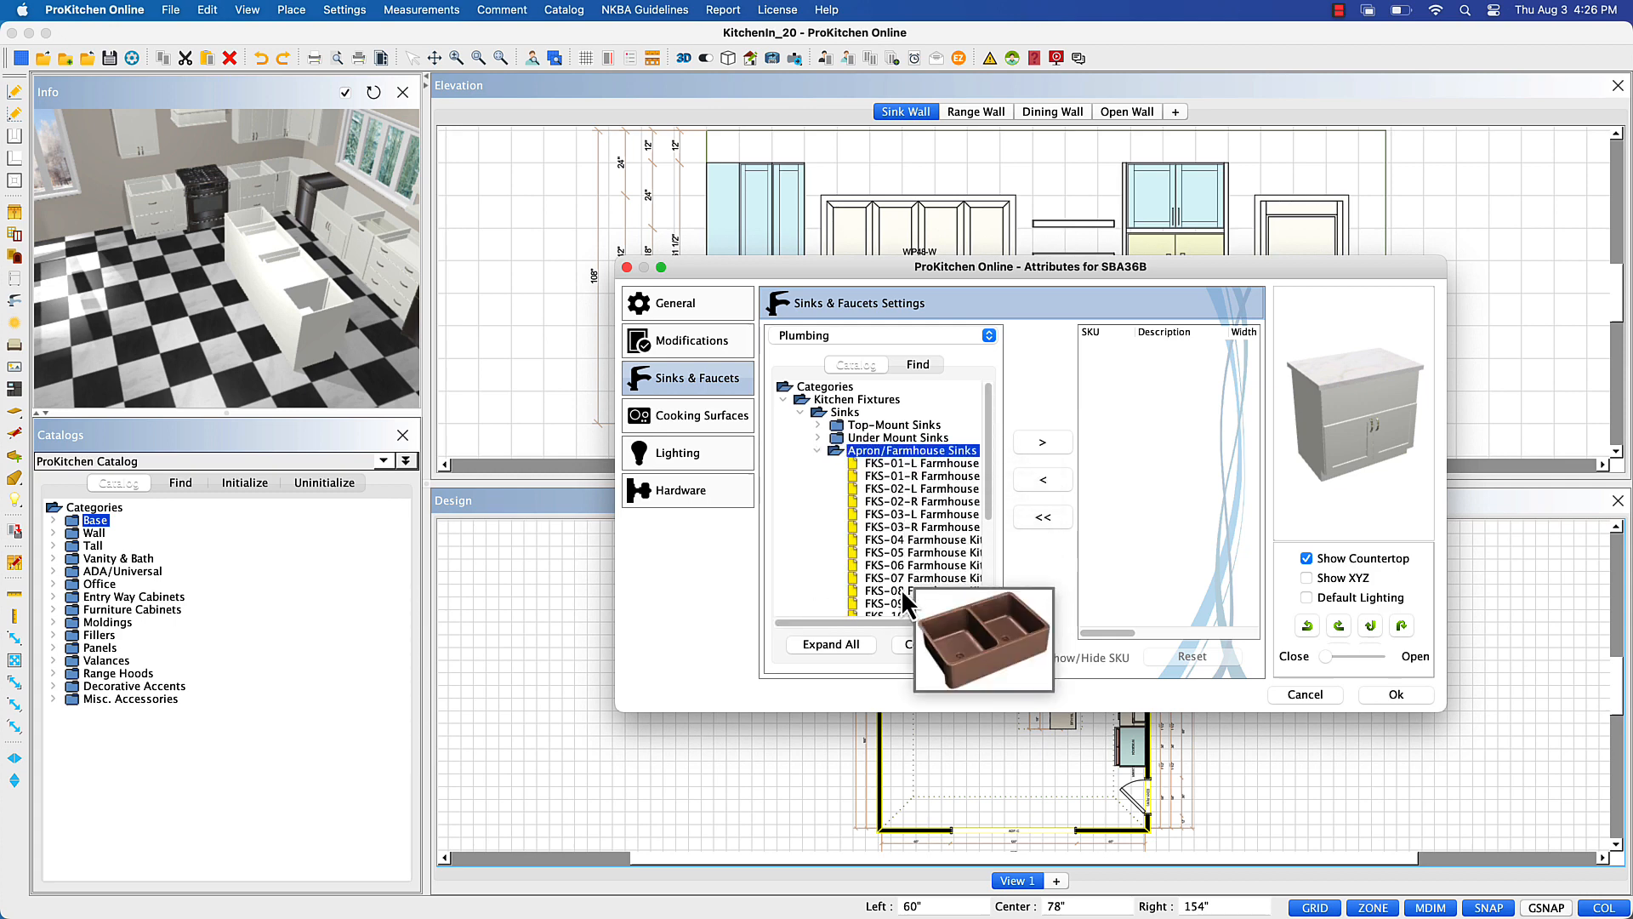
mouse_move(924, 539)
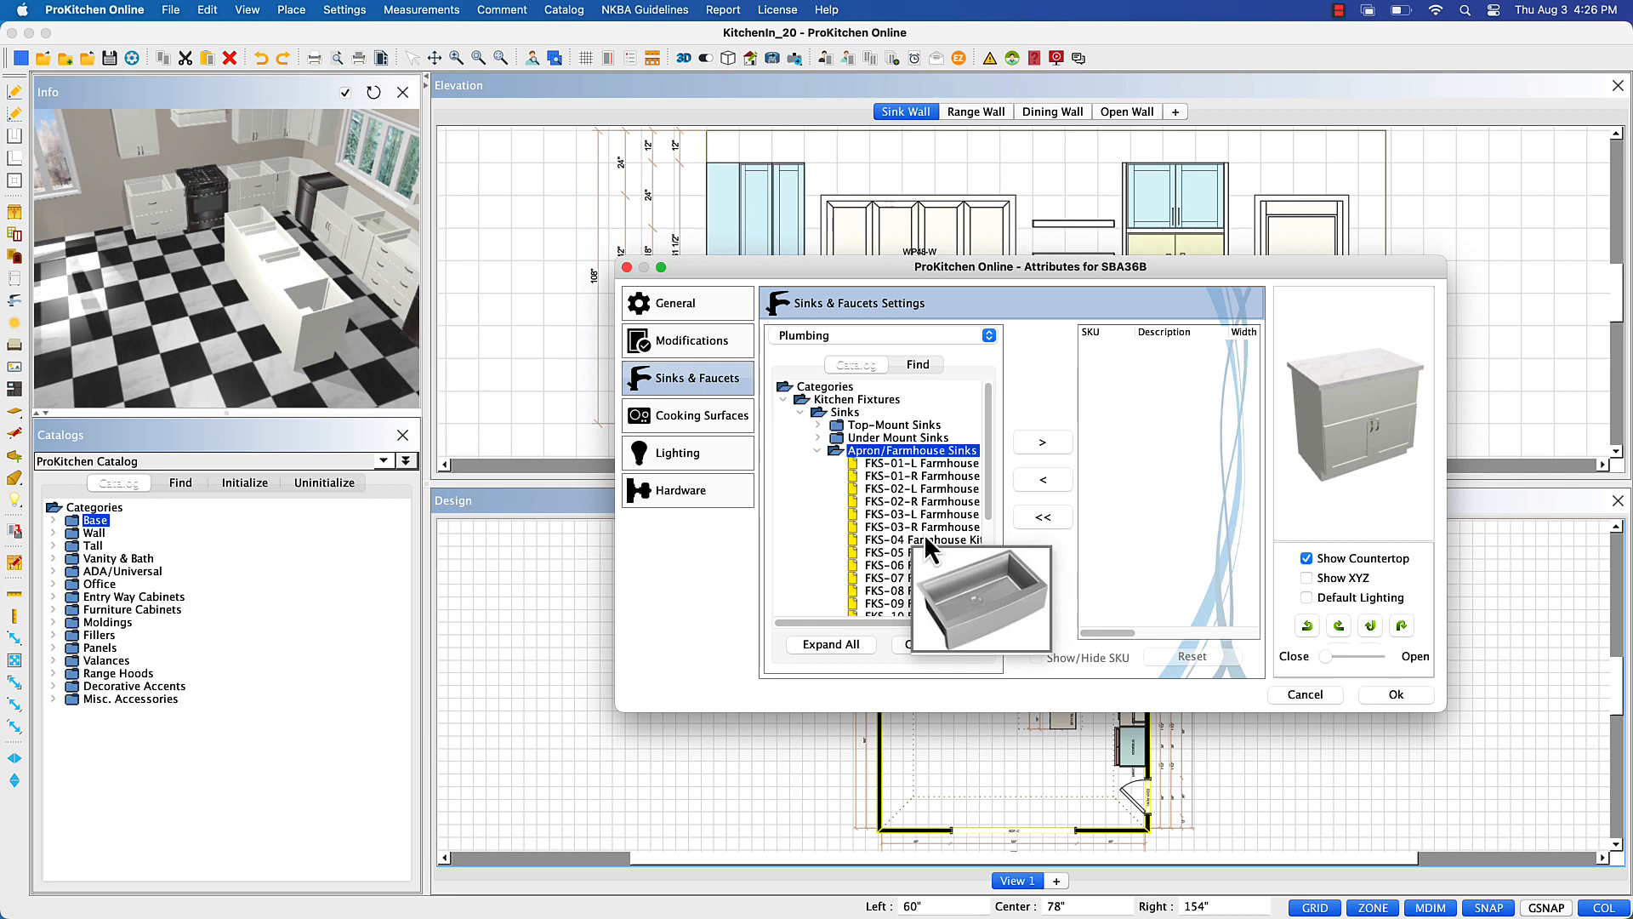
left_click_drag(993, 498, 983, 576)
left_click(929, 558)
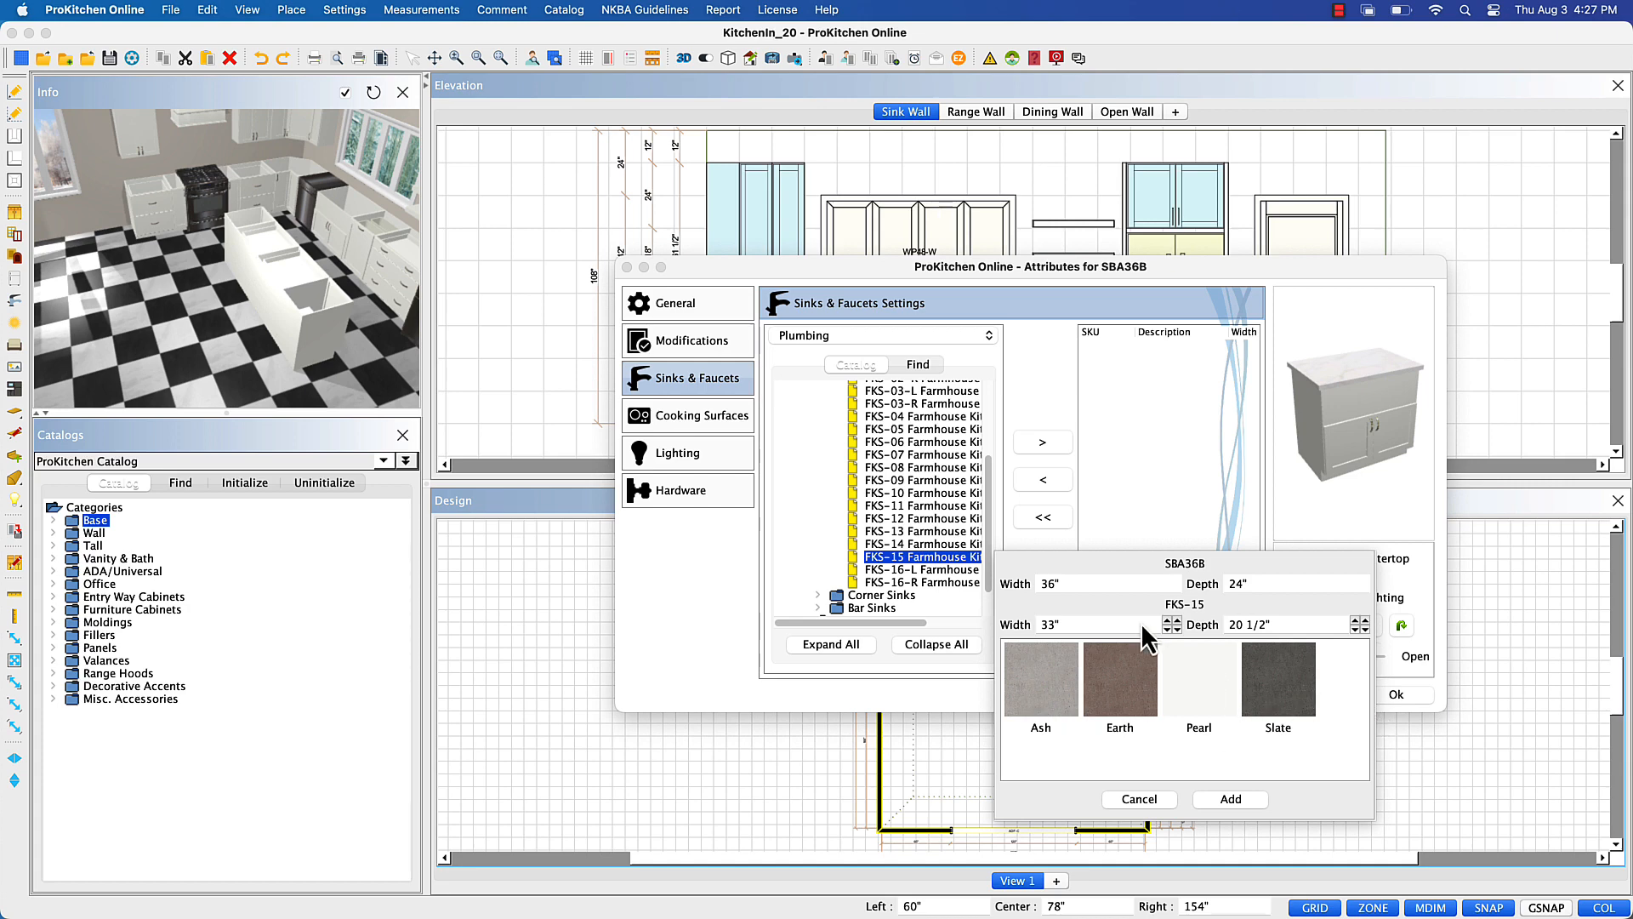
left_click(1139, 800)
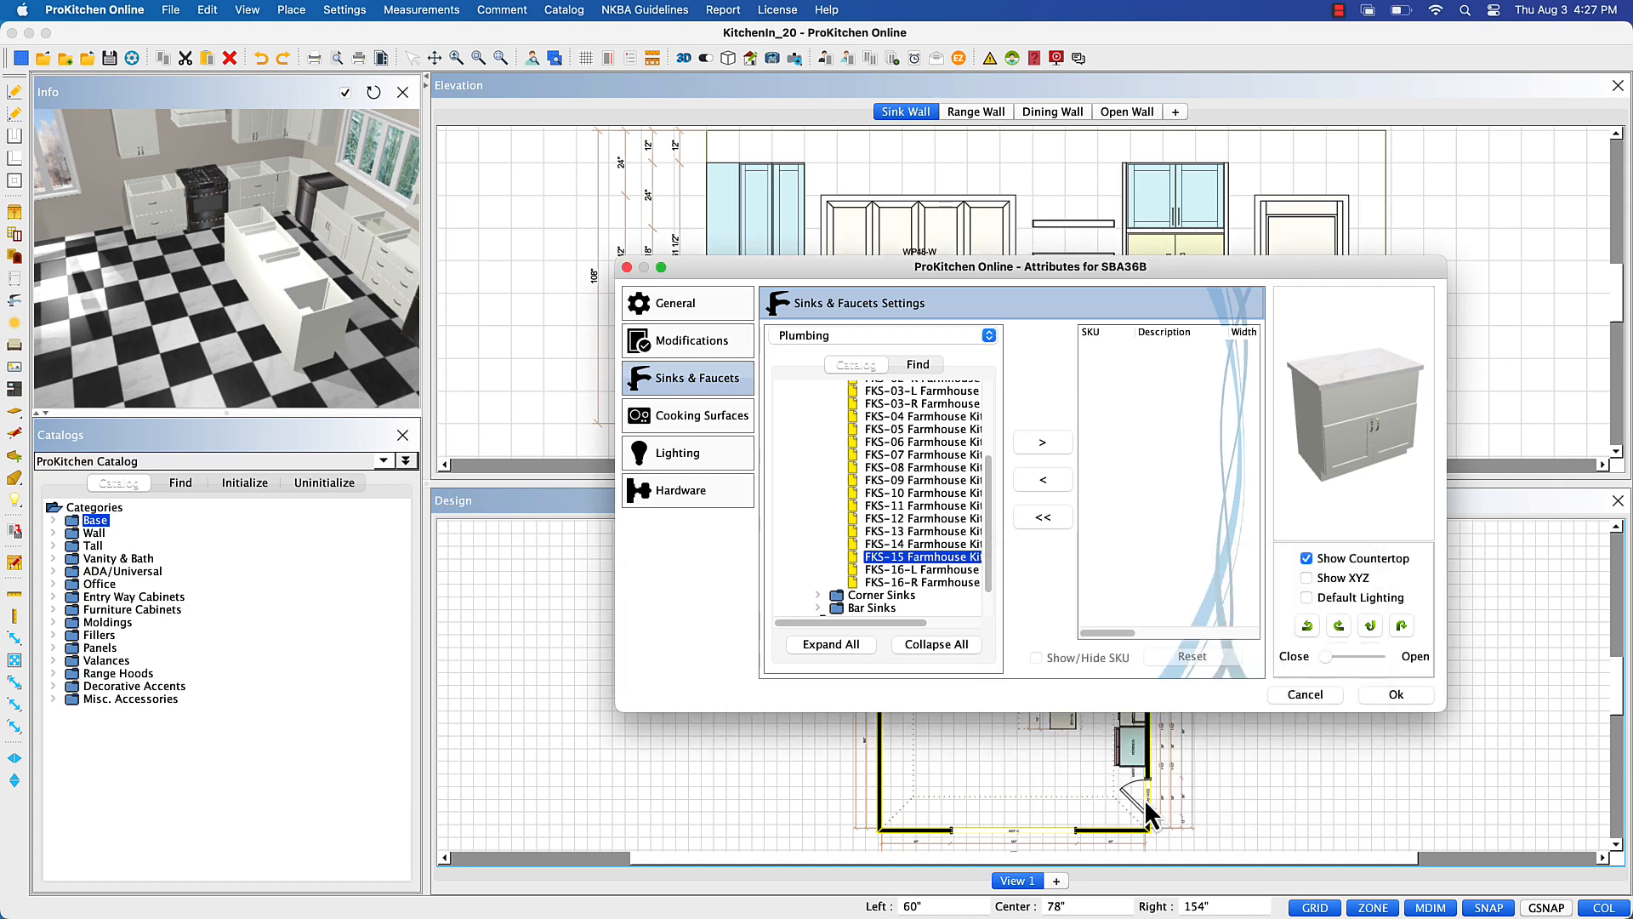
left_click(1046, 443)
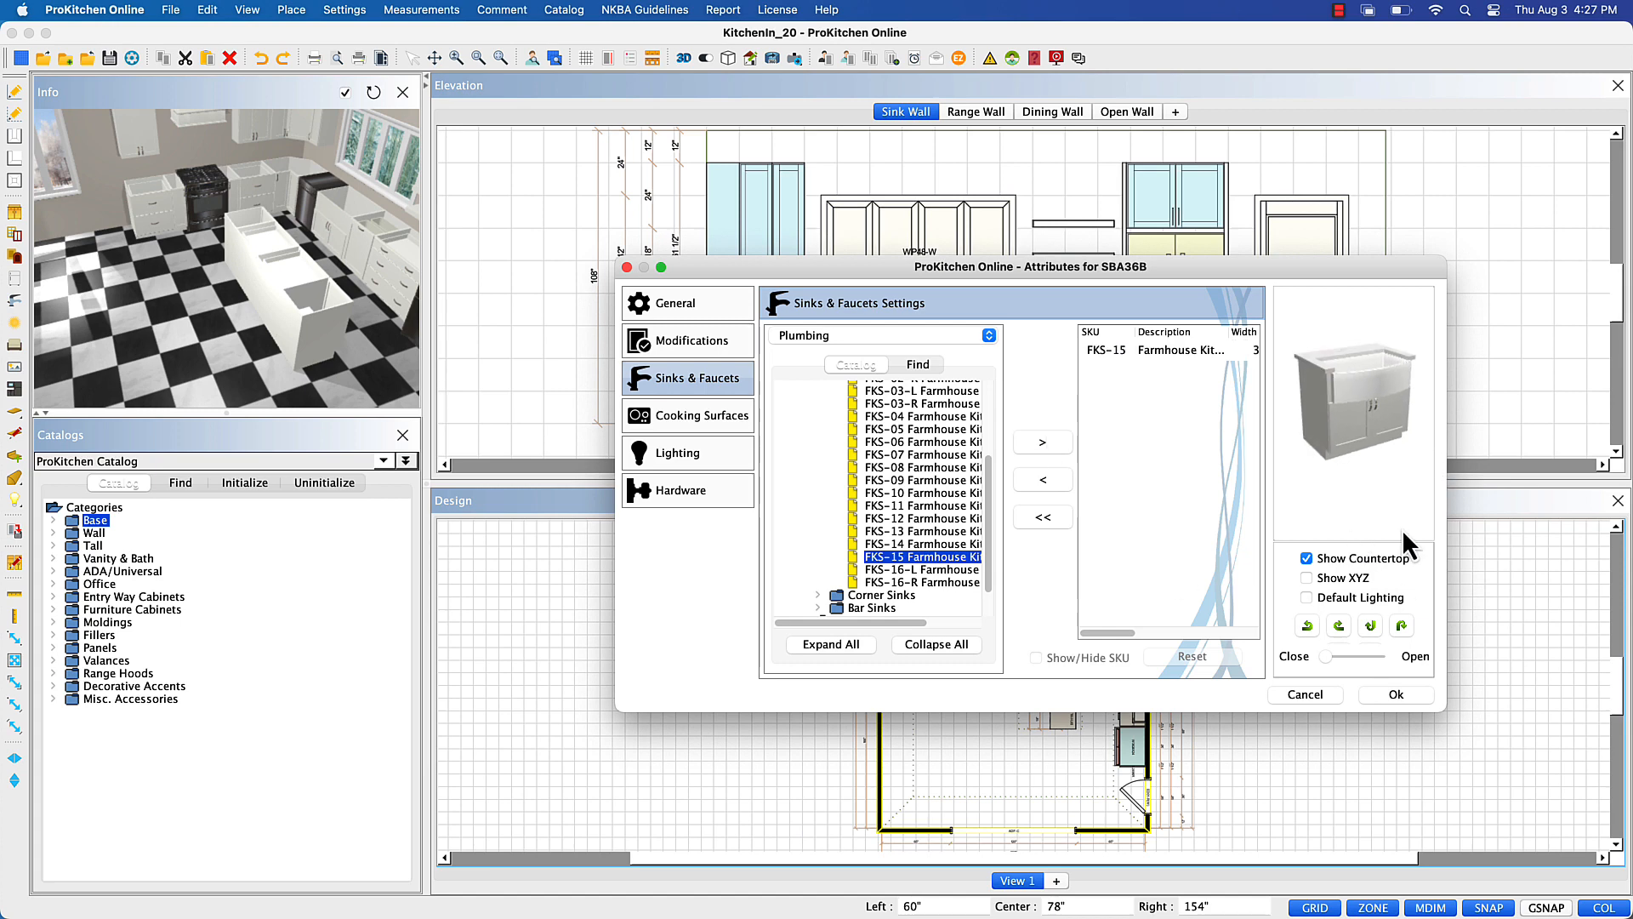
- Add the PDF-10 pull-down kitchen faucet to the SBA36B sink base and accept the cabinet's attributes
scroll(931, 518, "up", 4)
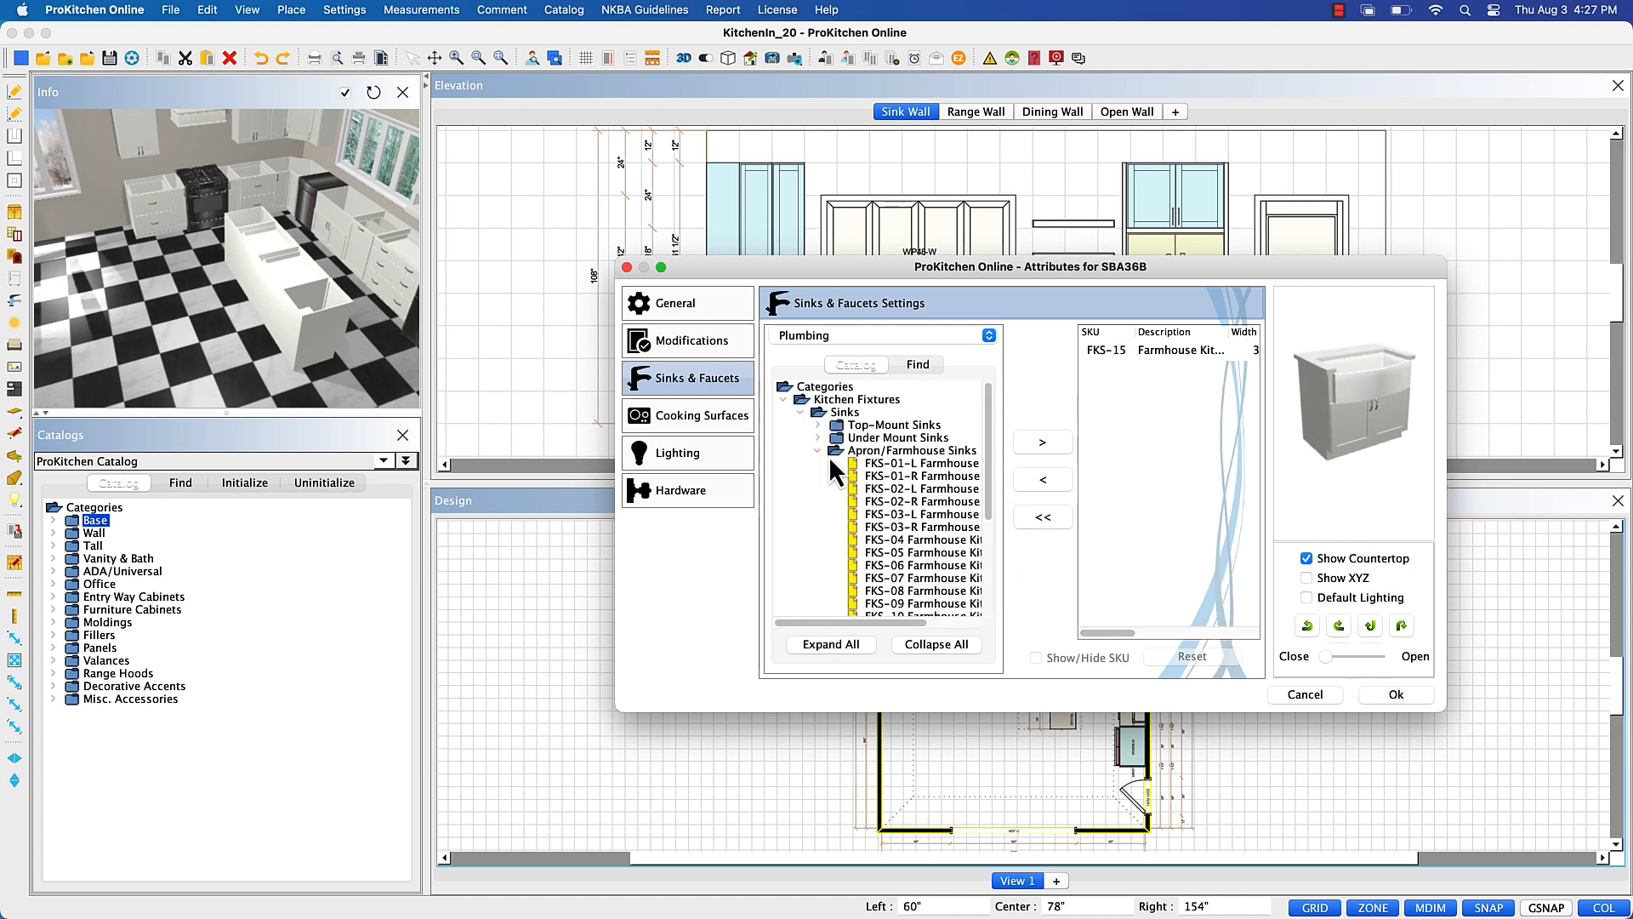
double_click(823, 416)
double_click(846, 428)
double_click(850, 466)
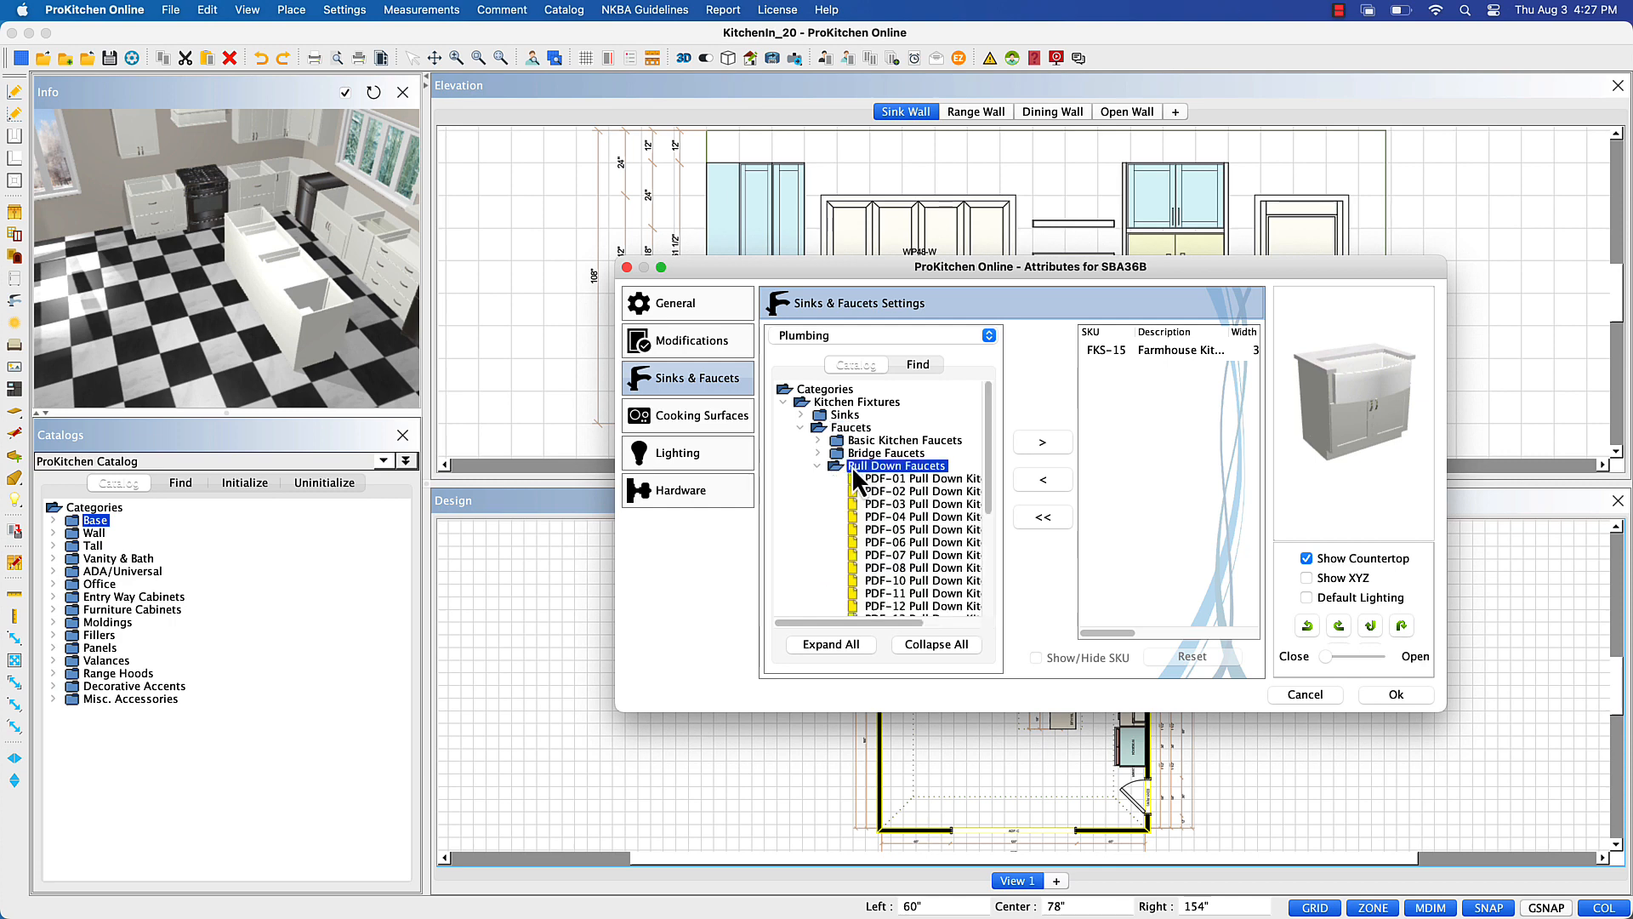
double_click(904, 581)
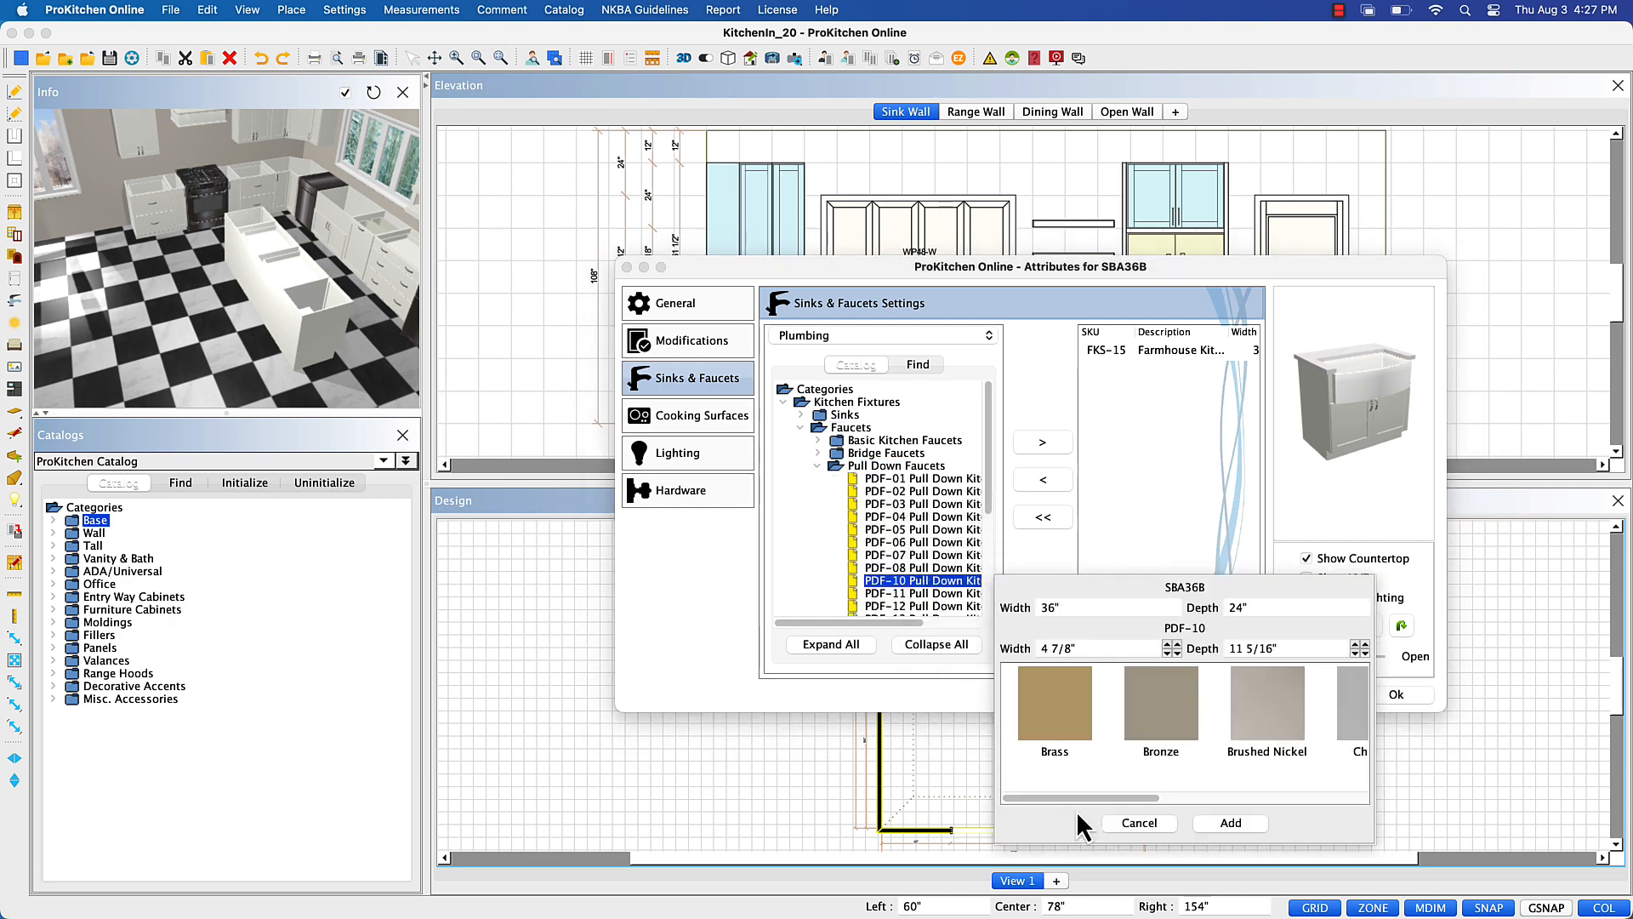
left_click(1138, 823)
left_click(1043, 442)
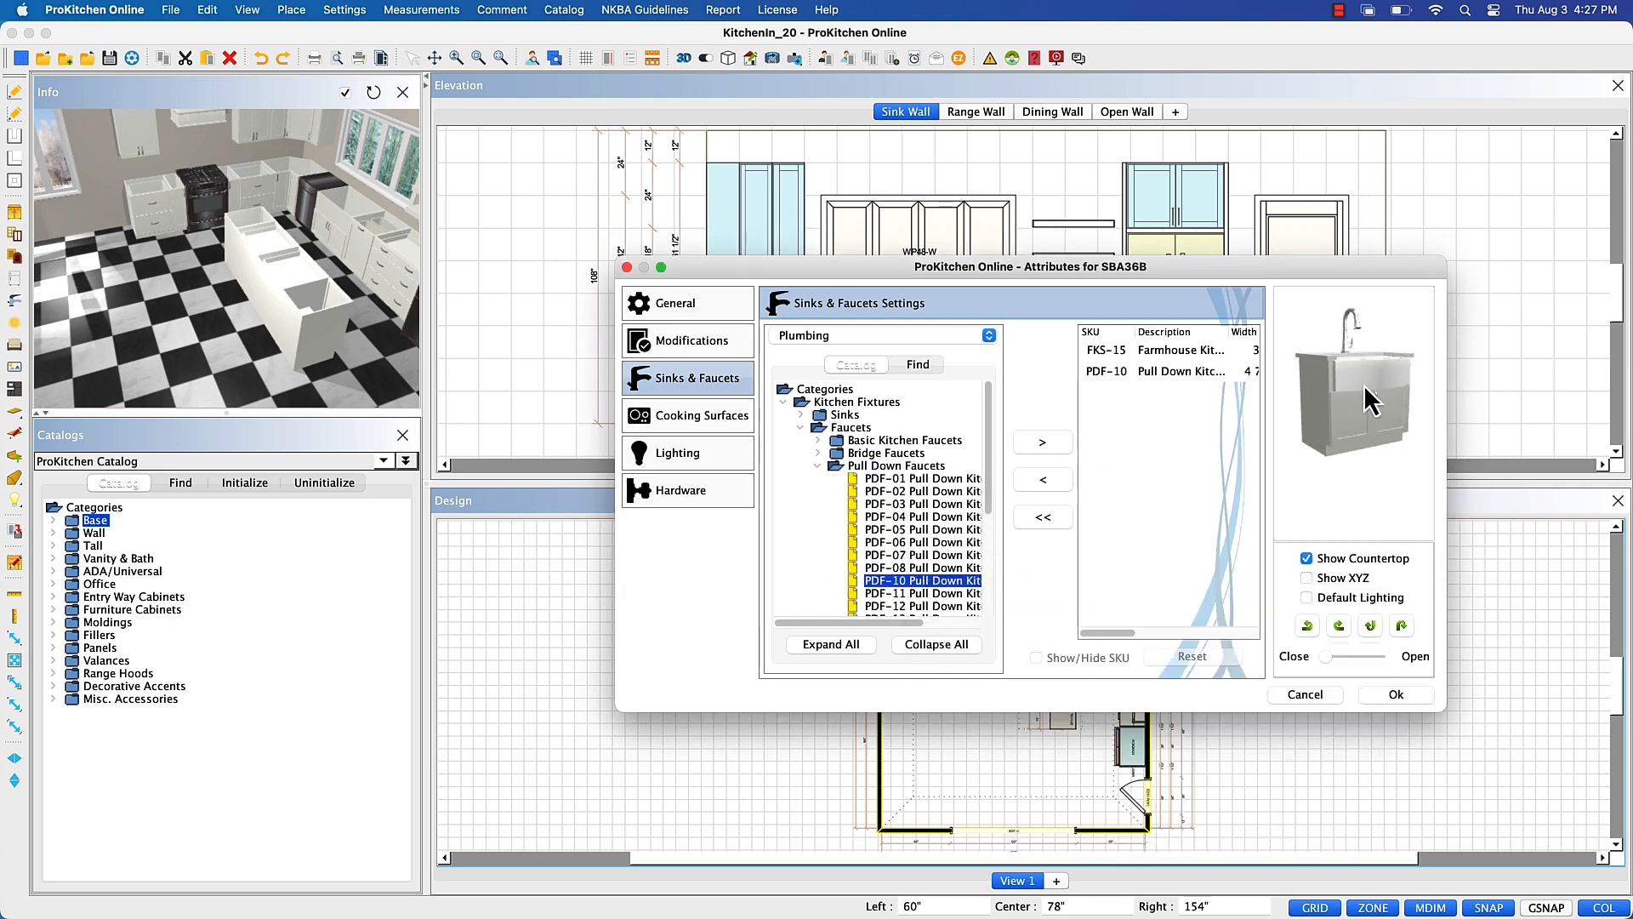
left_click(1393, 693)
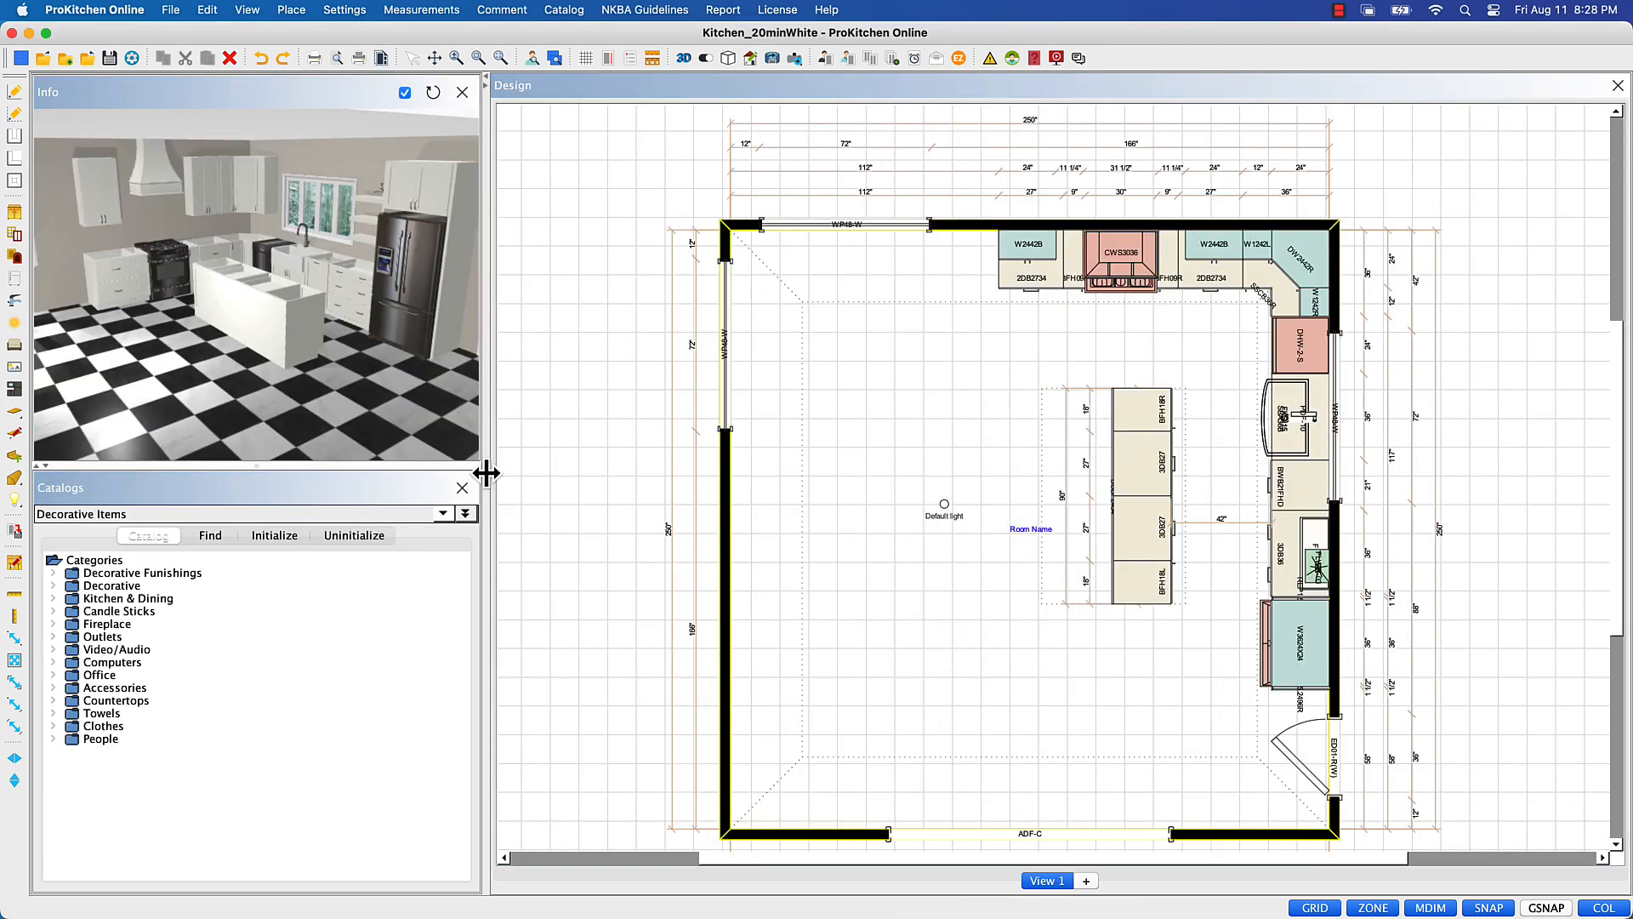
- Enlarge the 3D preview and generate countertops over the wall-run base cabinets and the island
left_click_drag(486, 473, 664, 463)
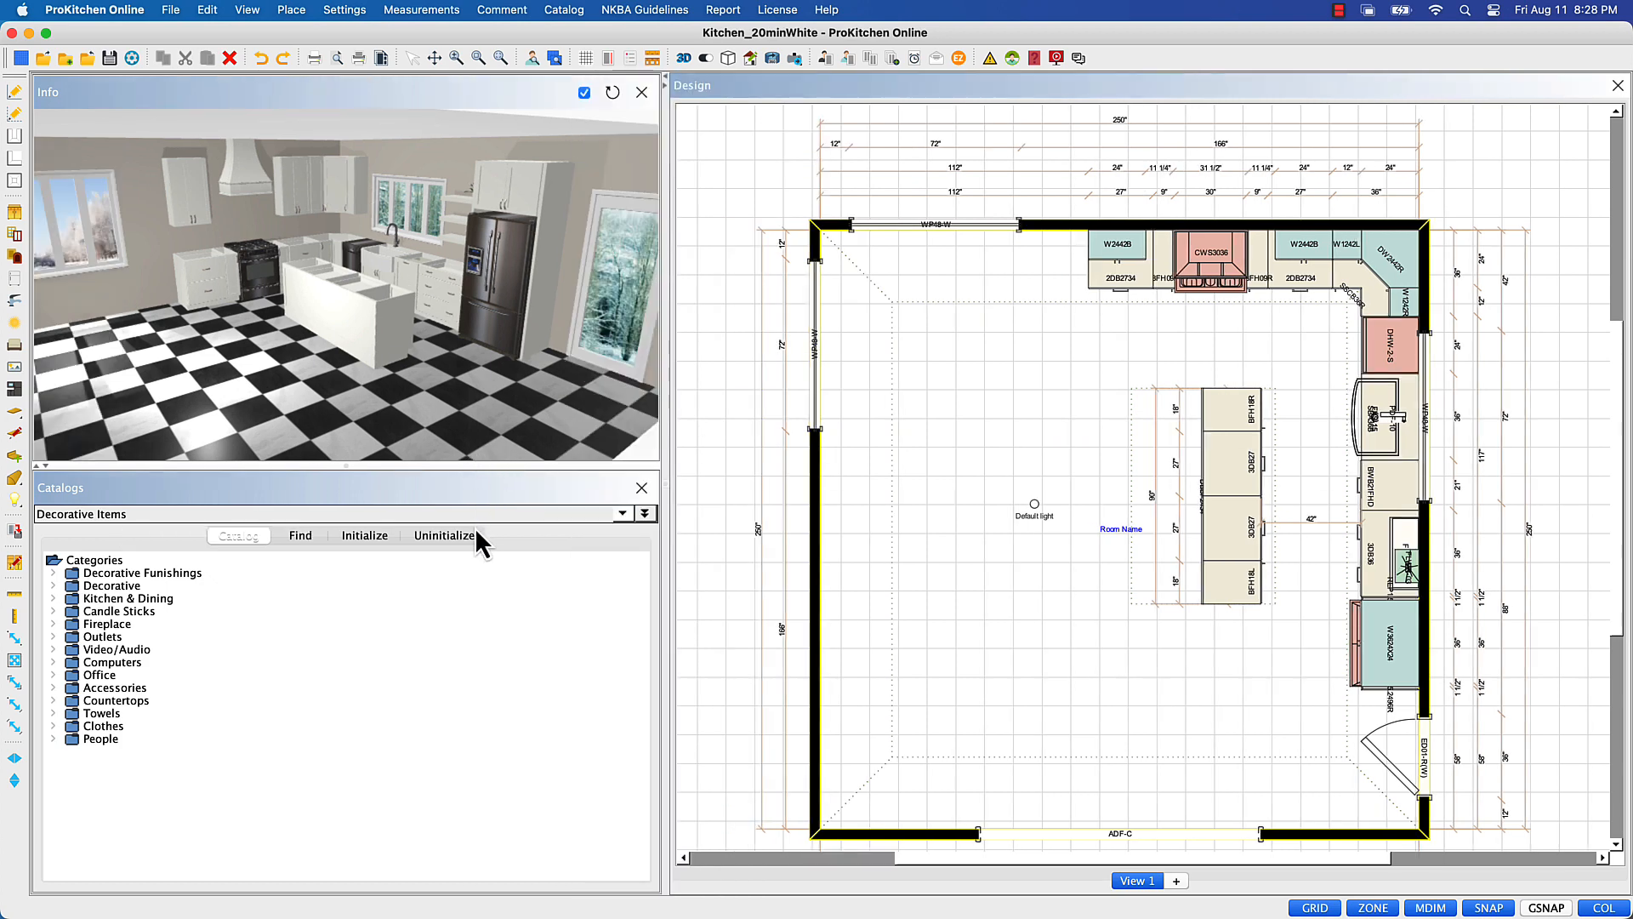
left_click_drag(489, 464, 497, 511)
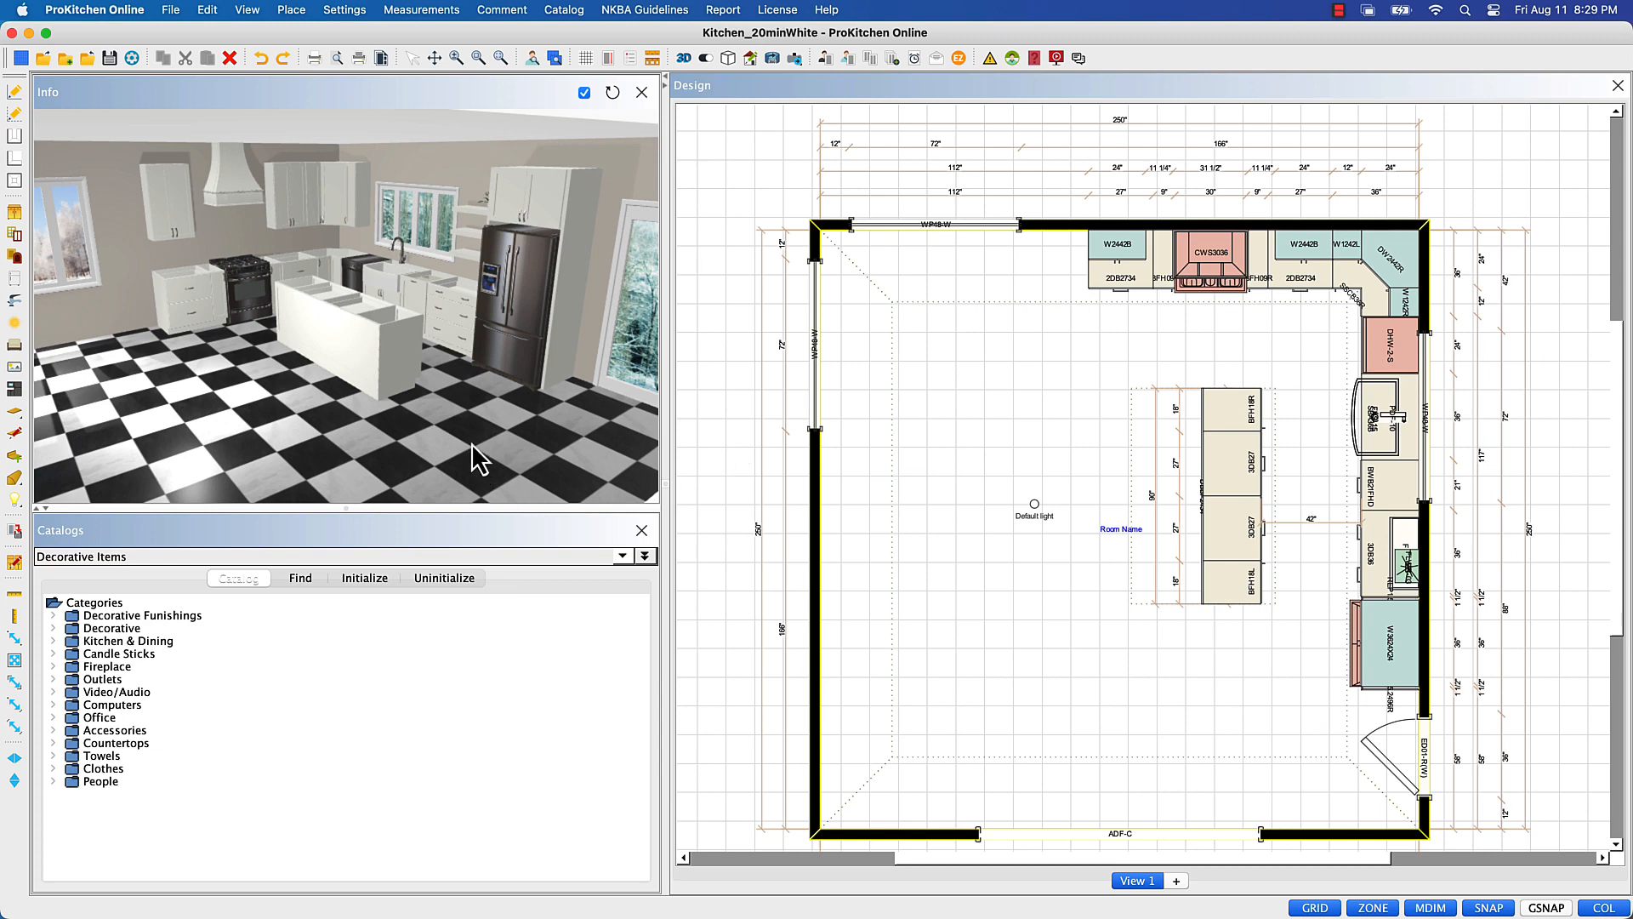
left_click_drag(474, 451, 510, 443)
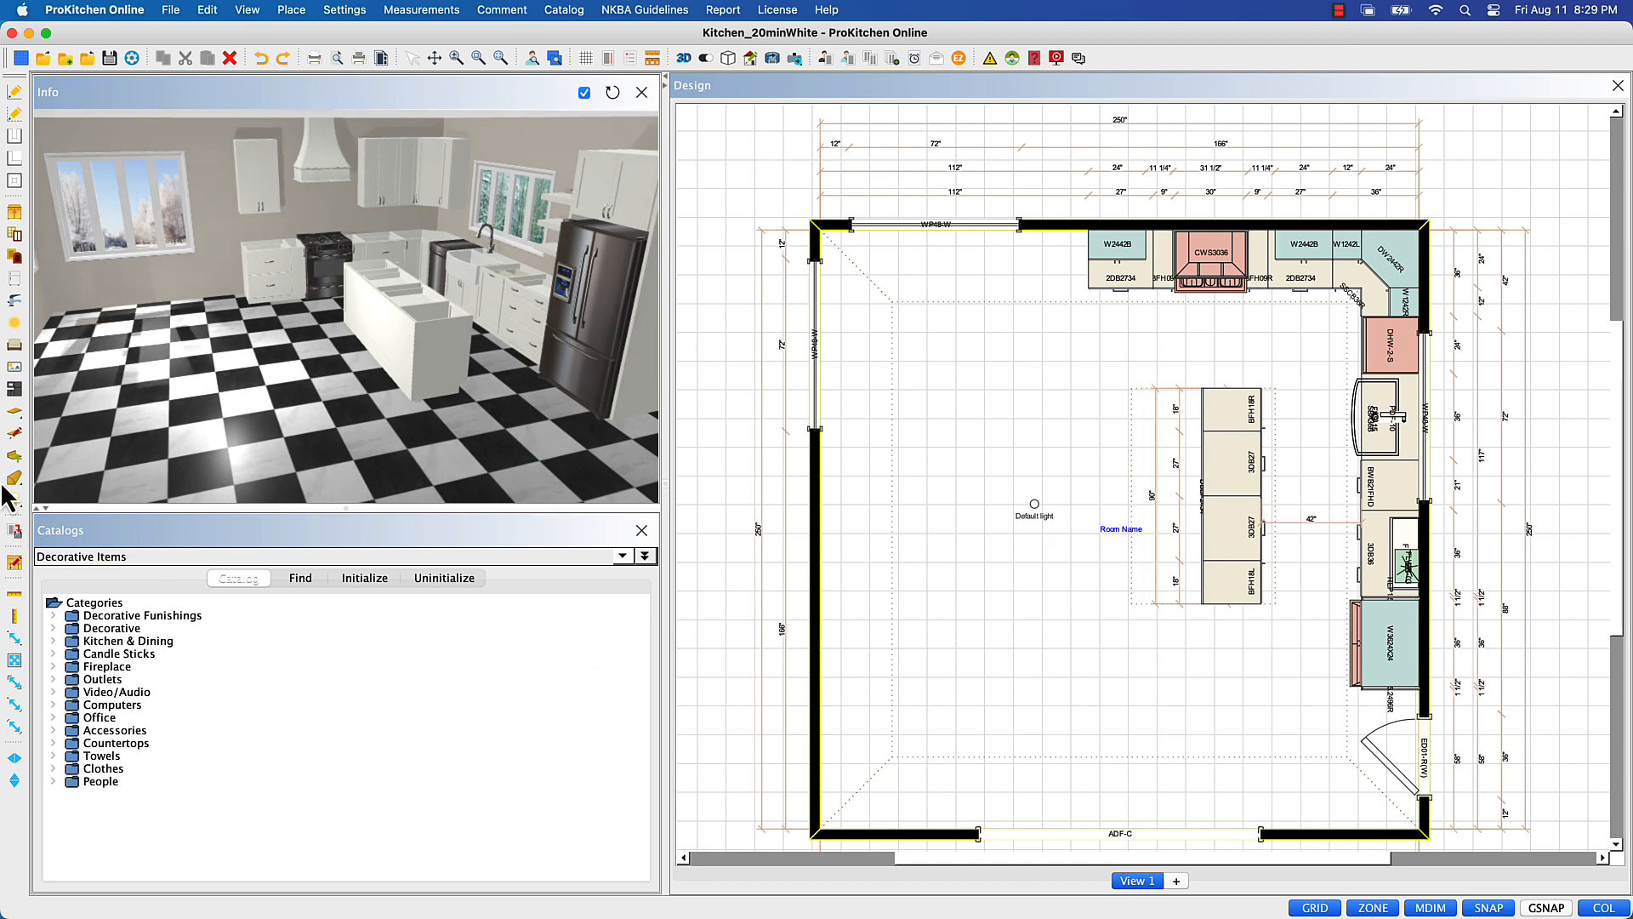
left_click(23, 414)
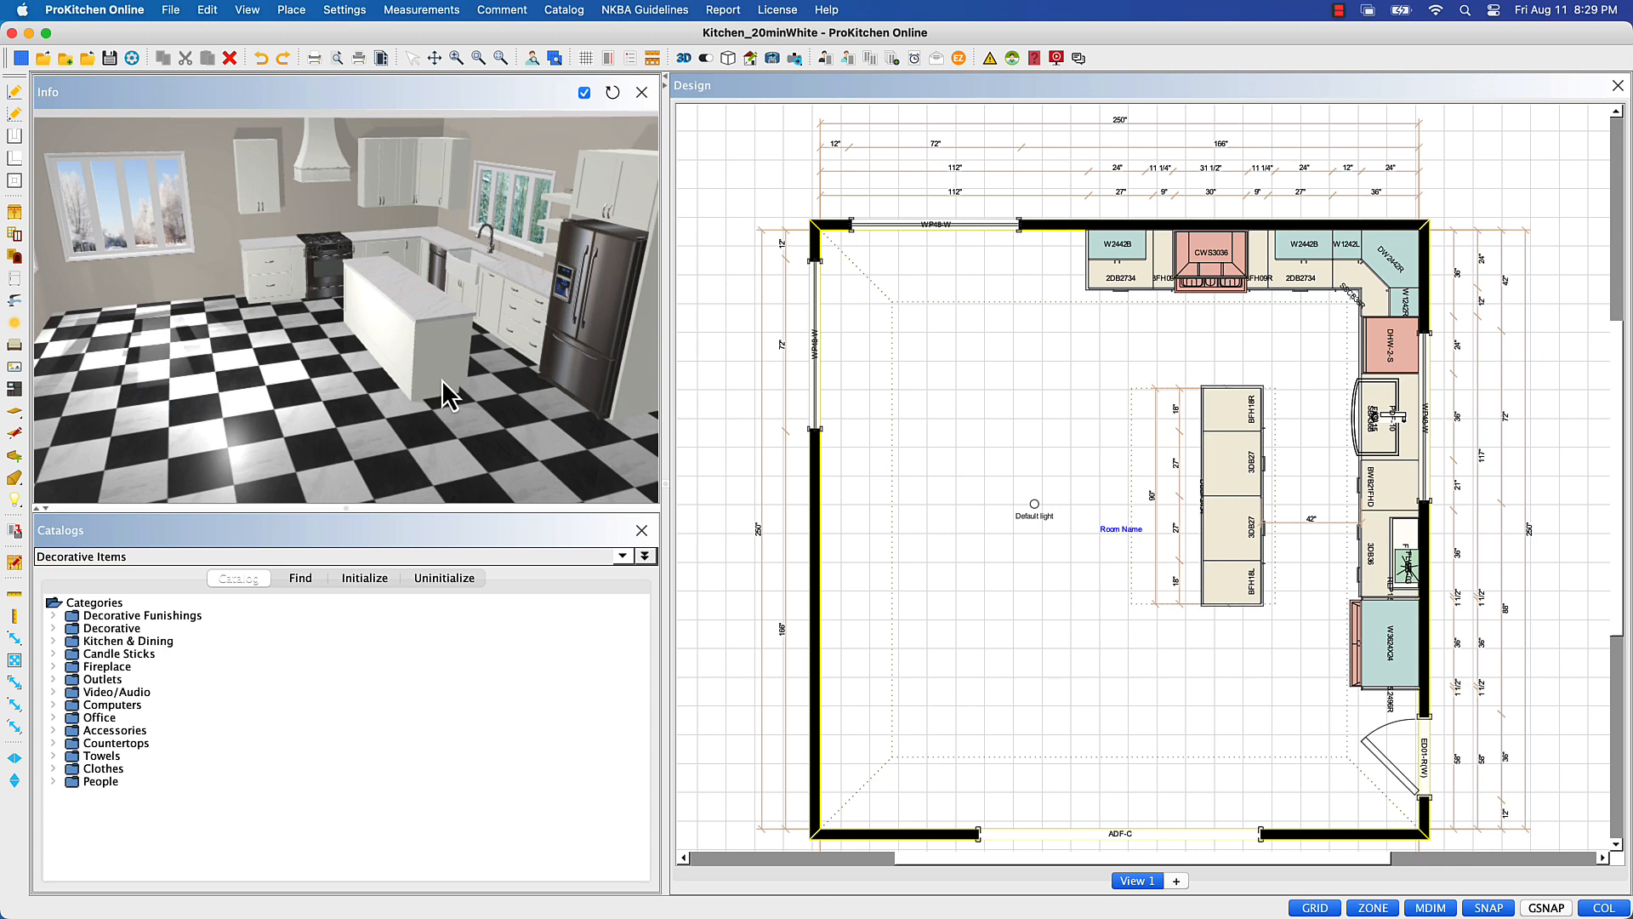
- Show the Range Wall elevation and generate backsplashes above the countertops
left_click(652, 59)
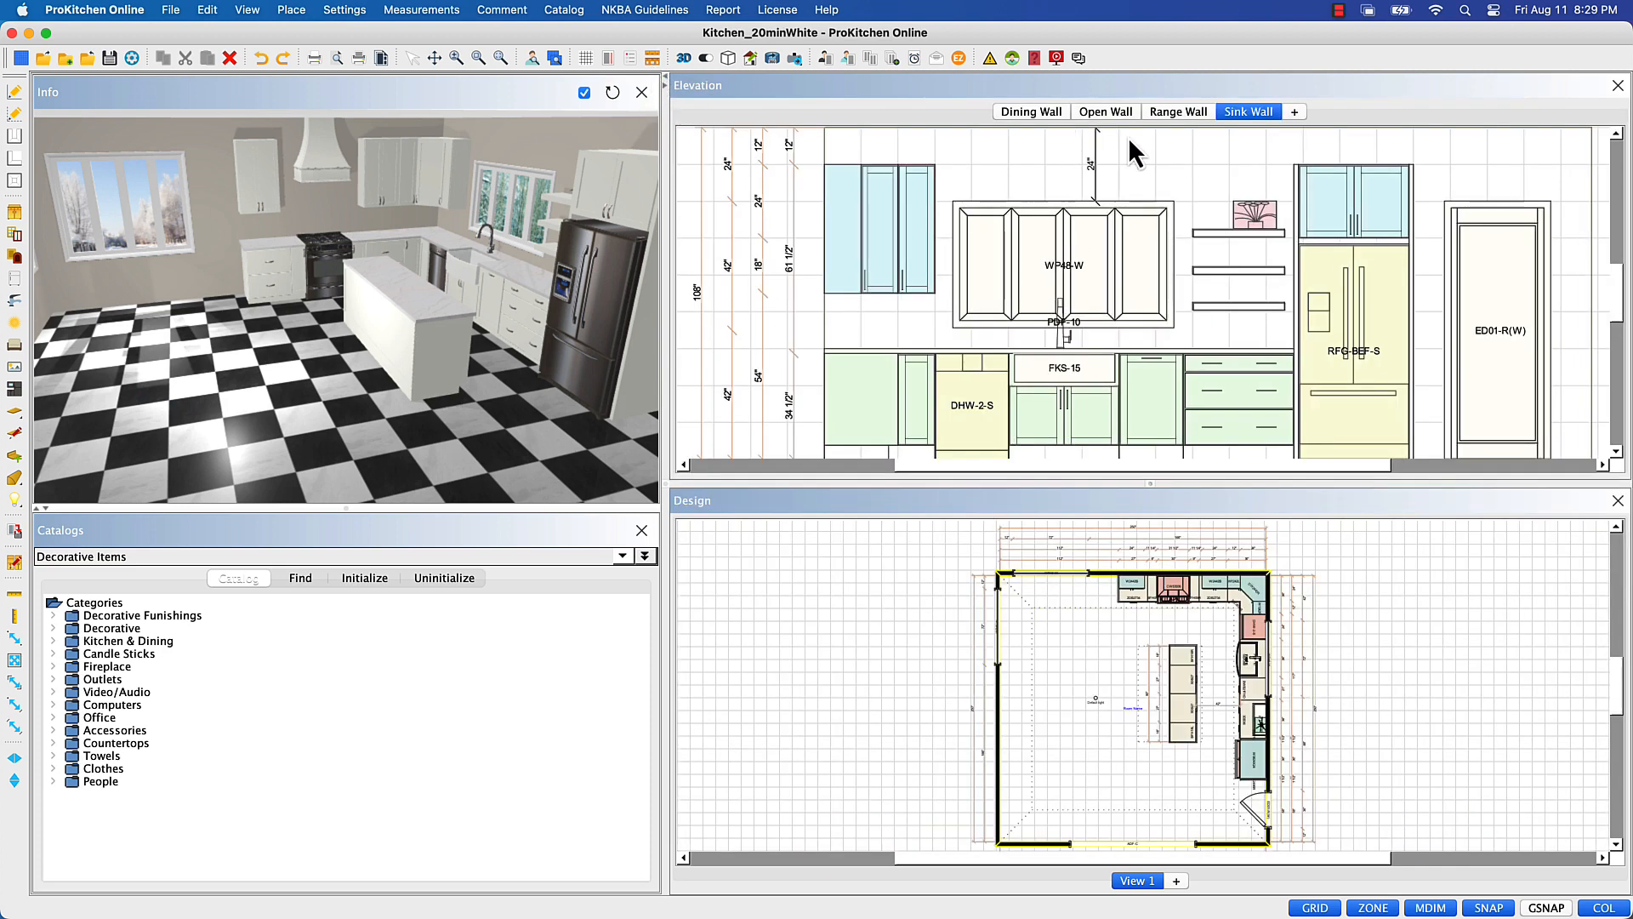
left_click(1174, 112)
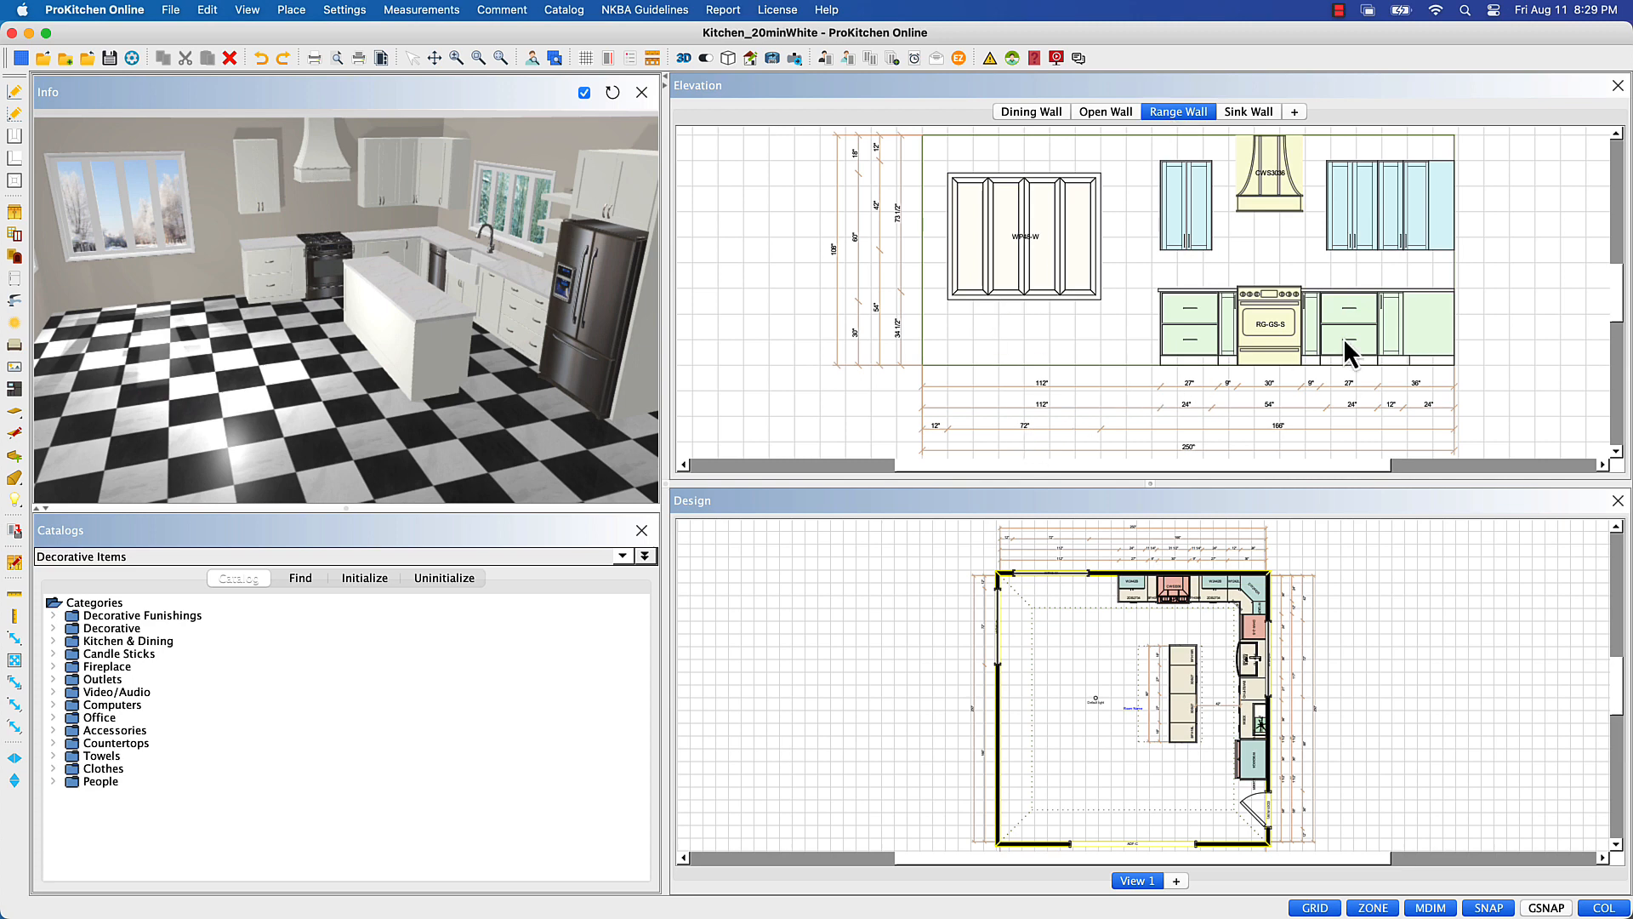
scroll(1584, 210, "up", 2)
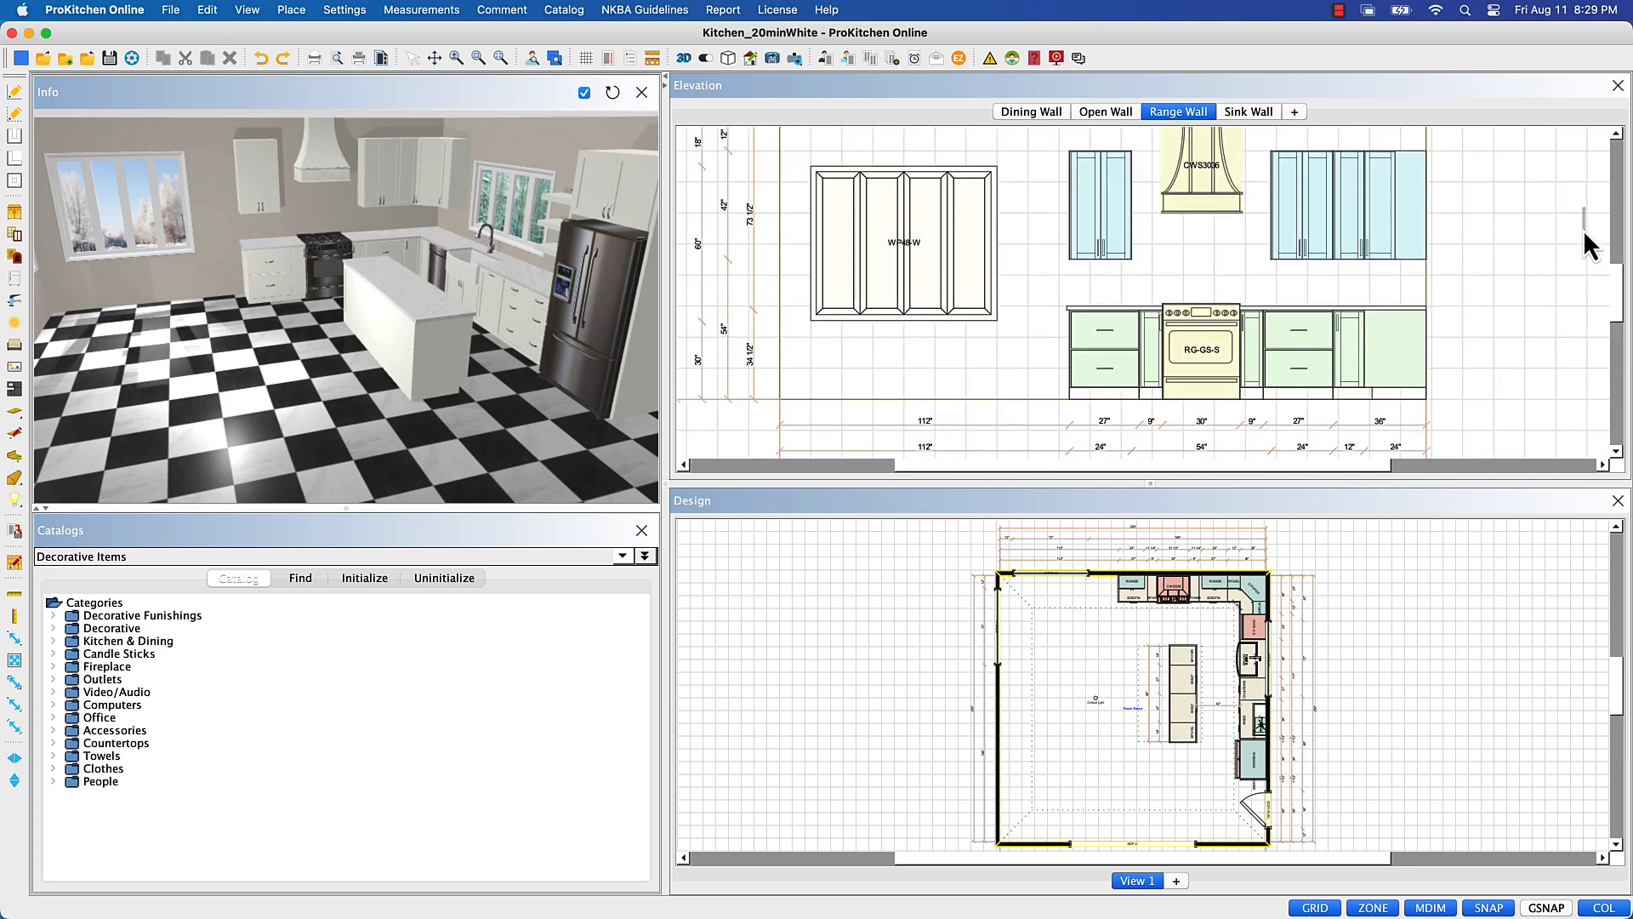
scroll(1583, 229, "up", 2)
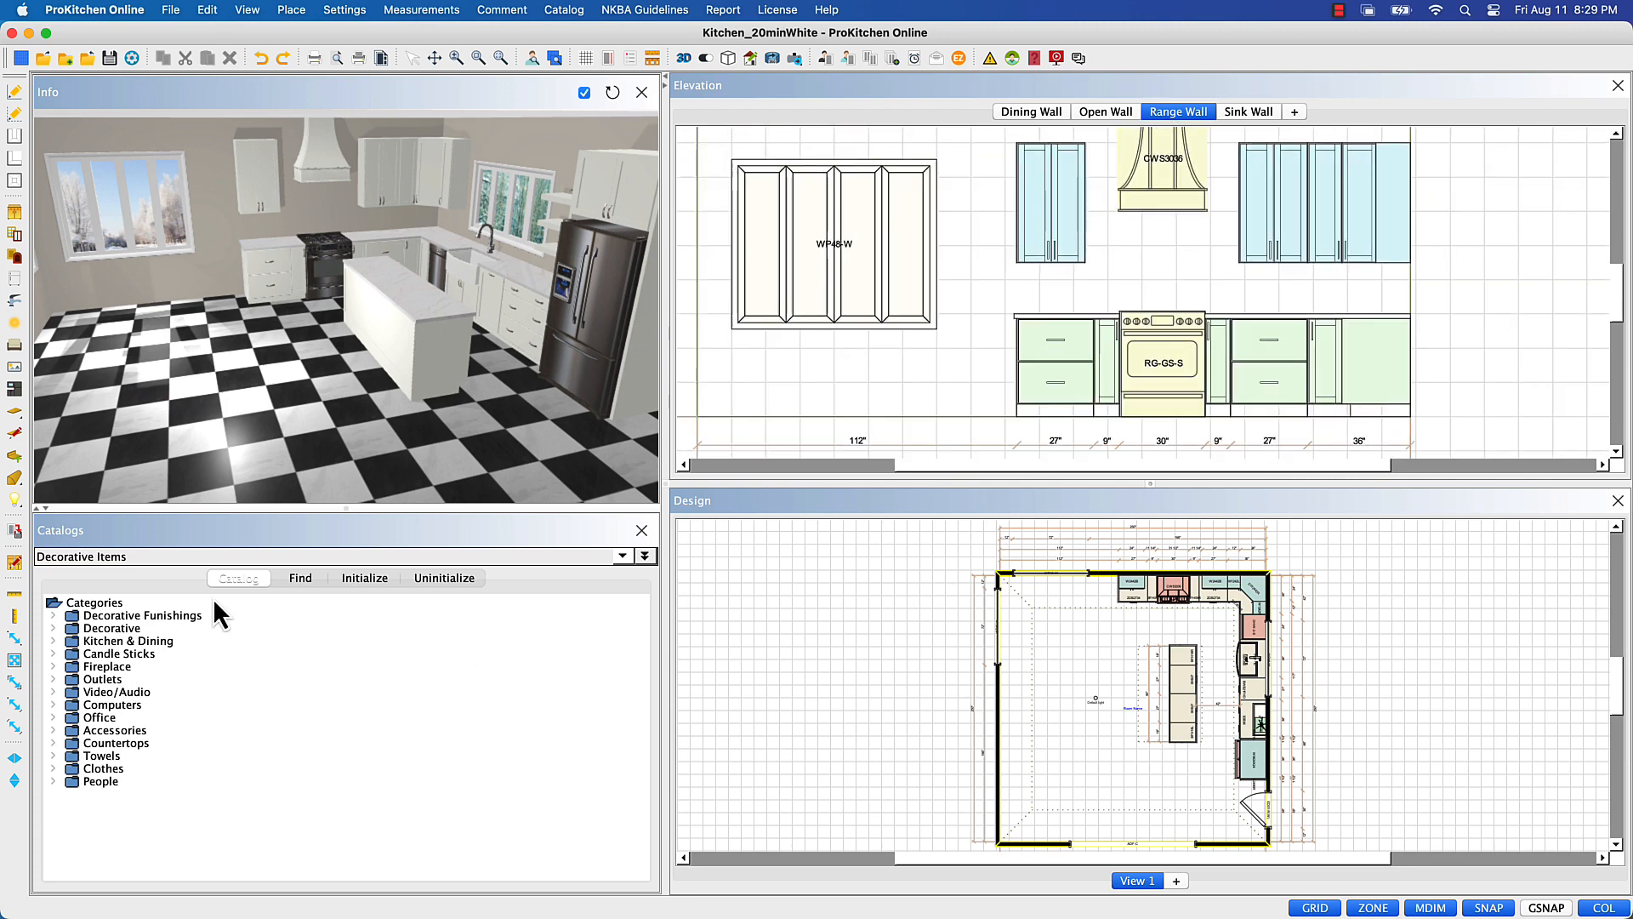
left_click(23, 460)
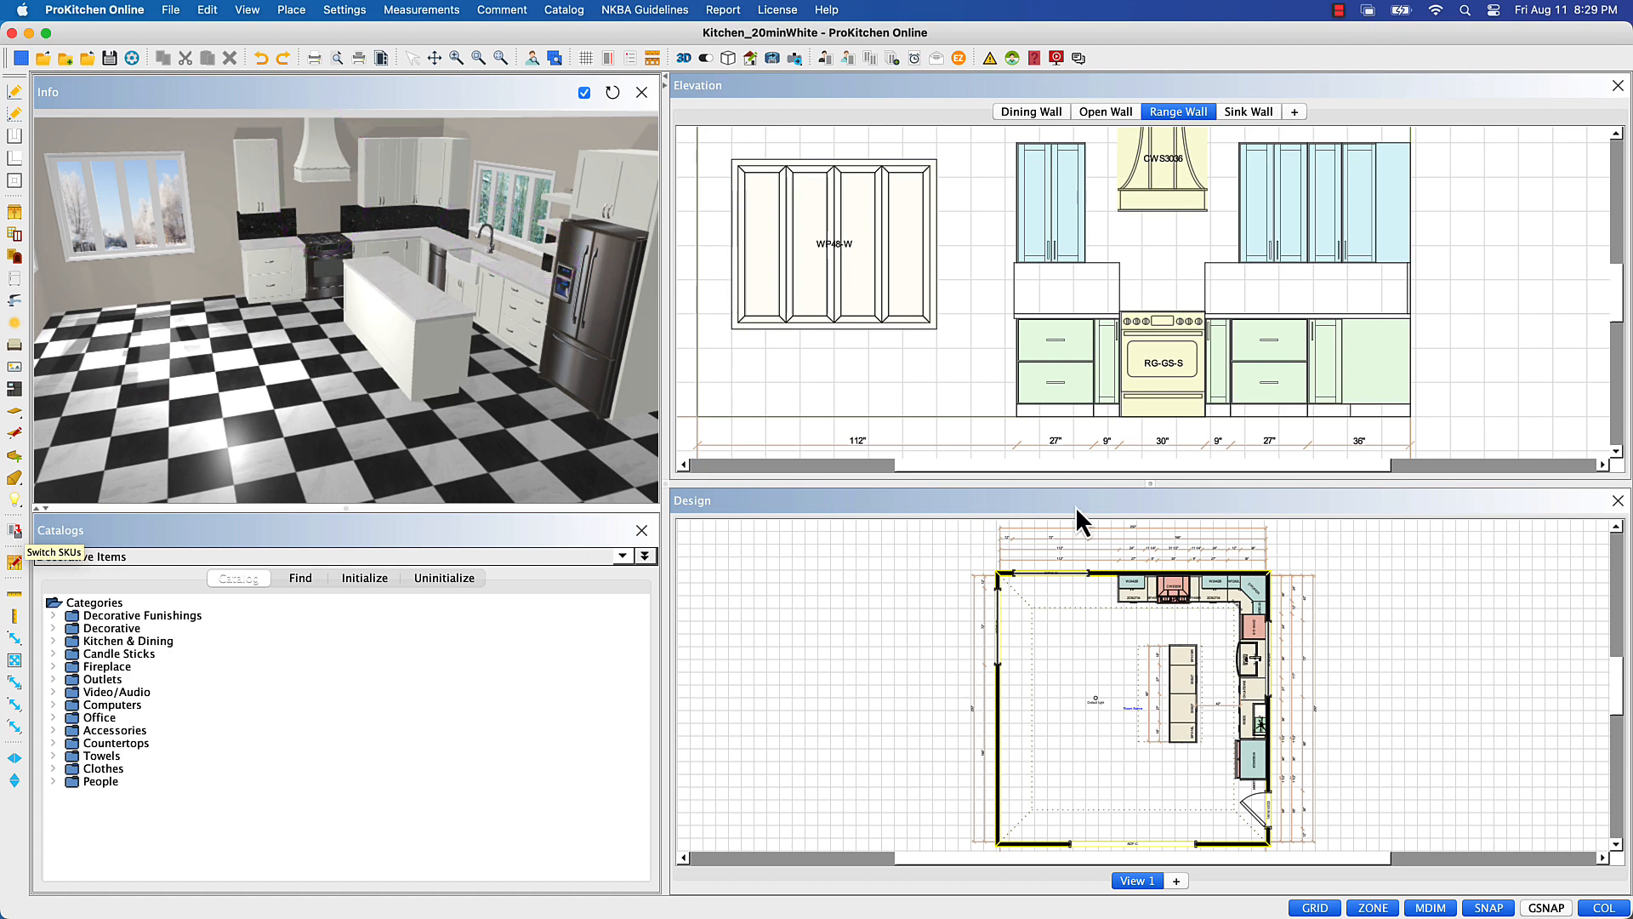
- Delete the Range Wall backsplash section between the range and the room corner
right_click(1240, 295)
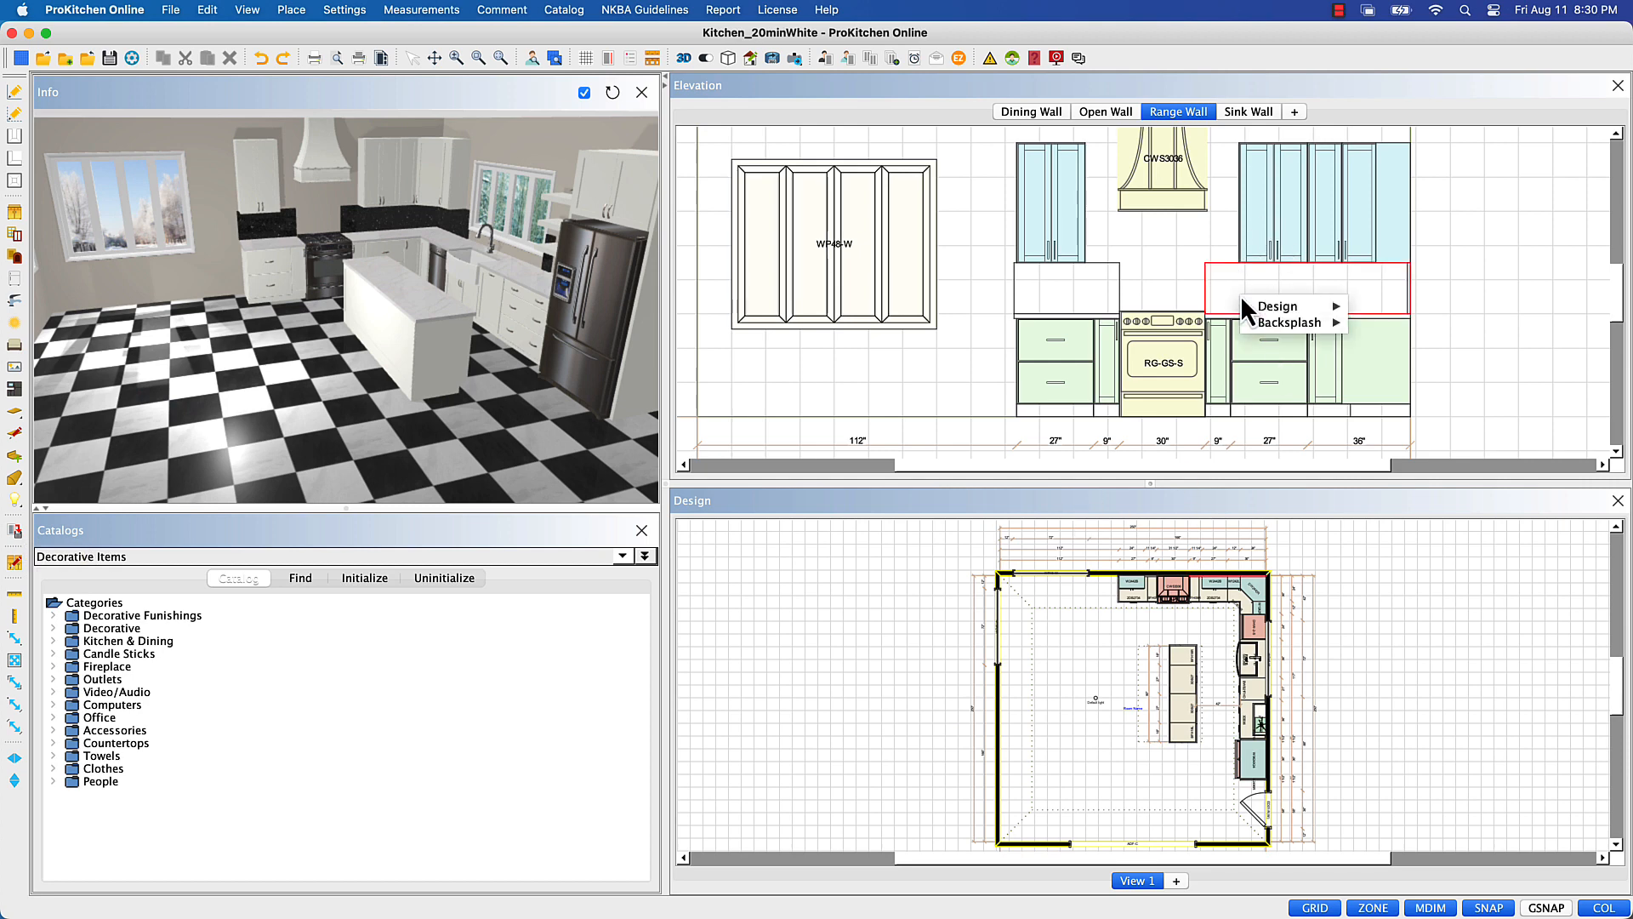
mouse_move(1287, 320)
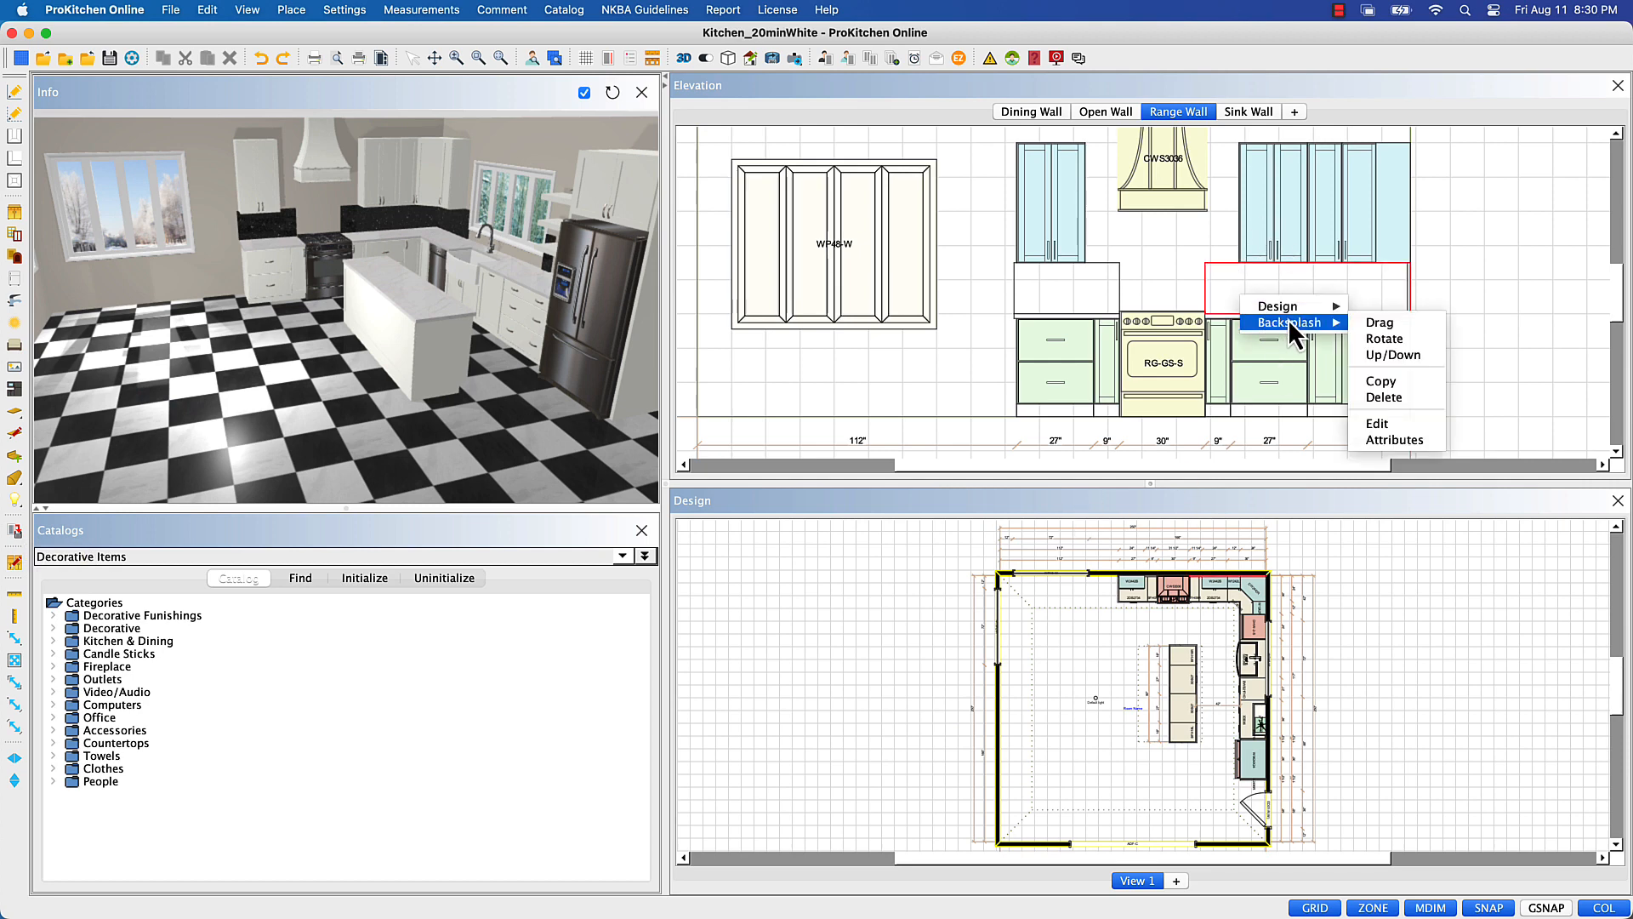
left_click(1399, 396)
- Edit the remaining Range Wall backsplash and stretch its range-side edge across to the corner of the wall
right_click(1079, 303)
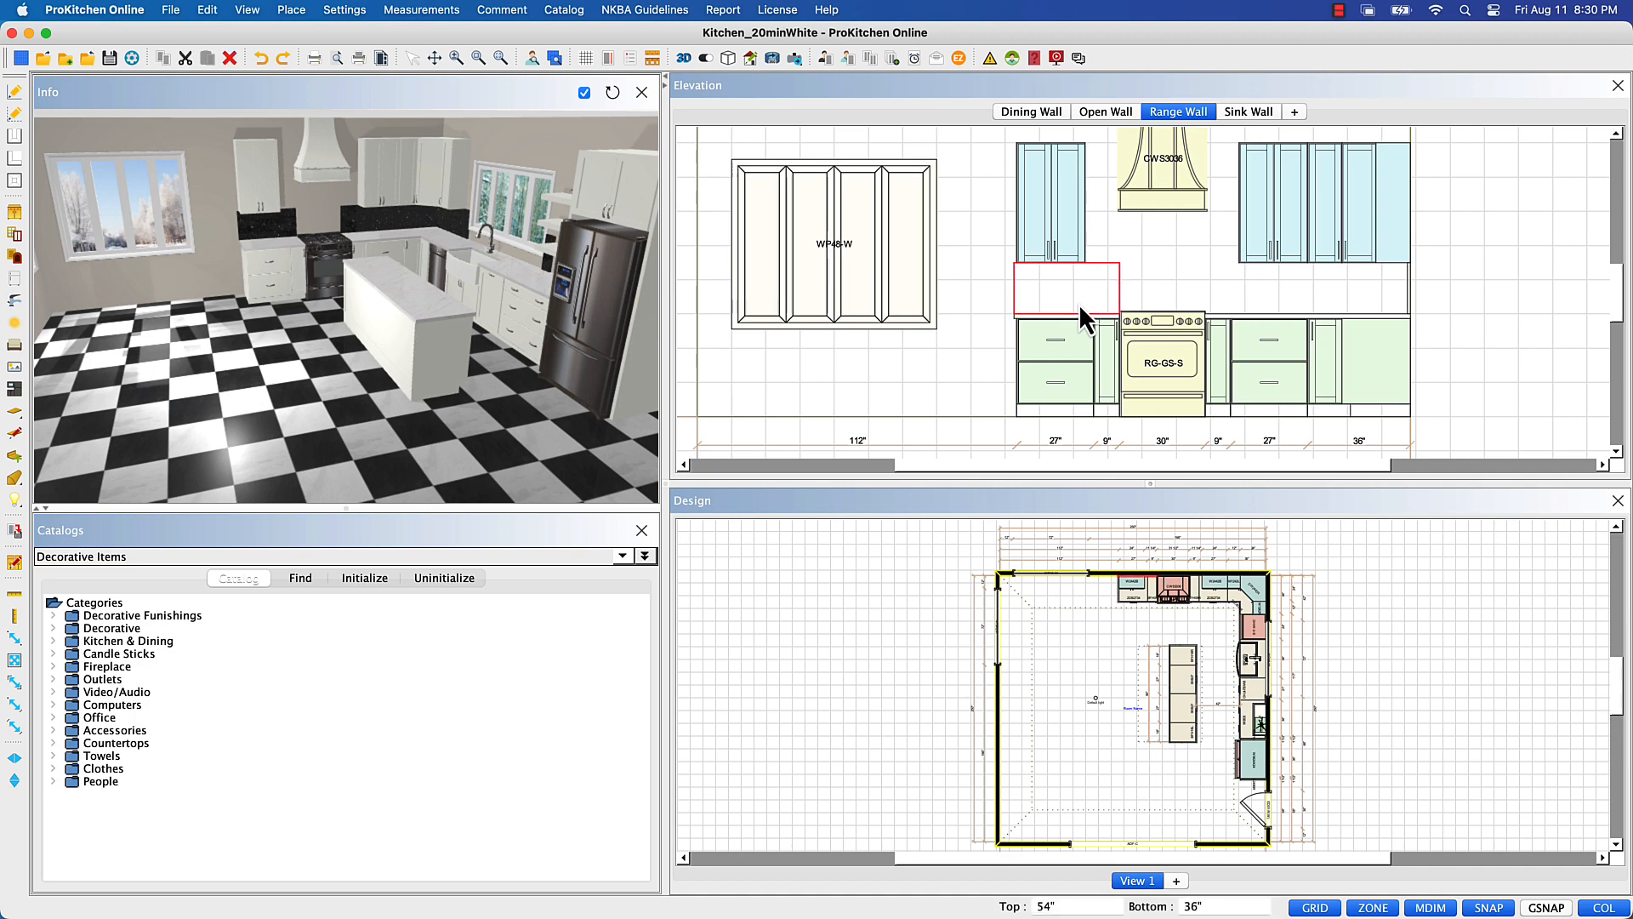
mouse_move(1111, 330)
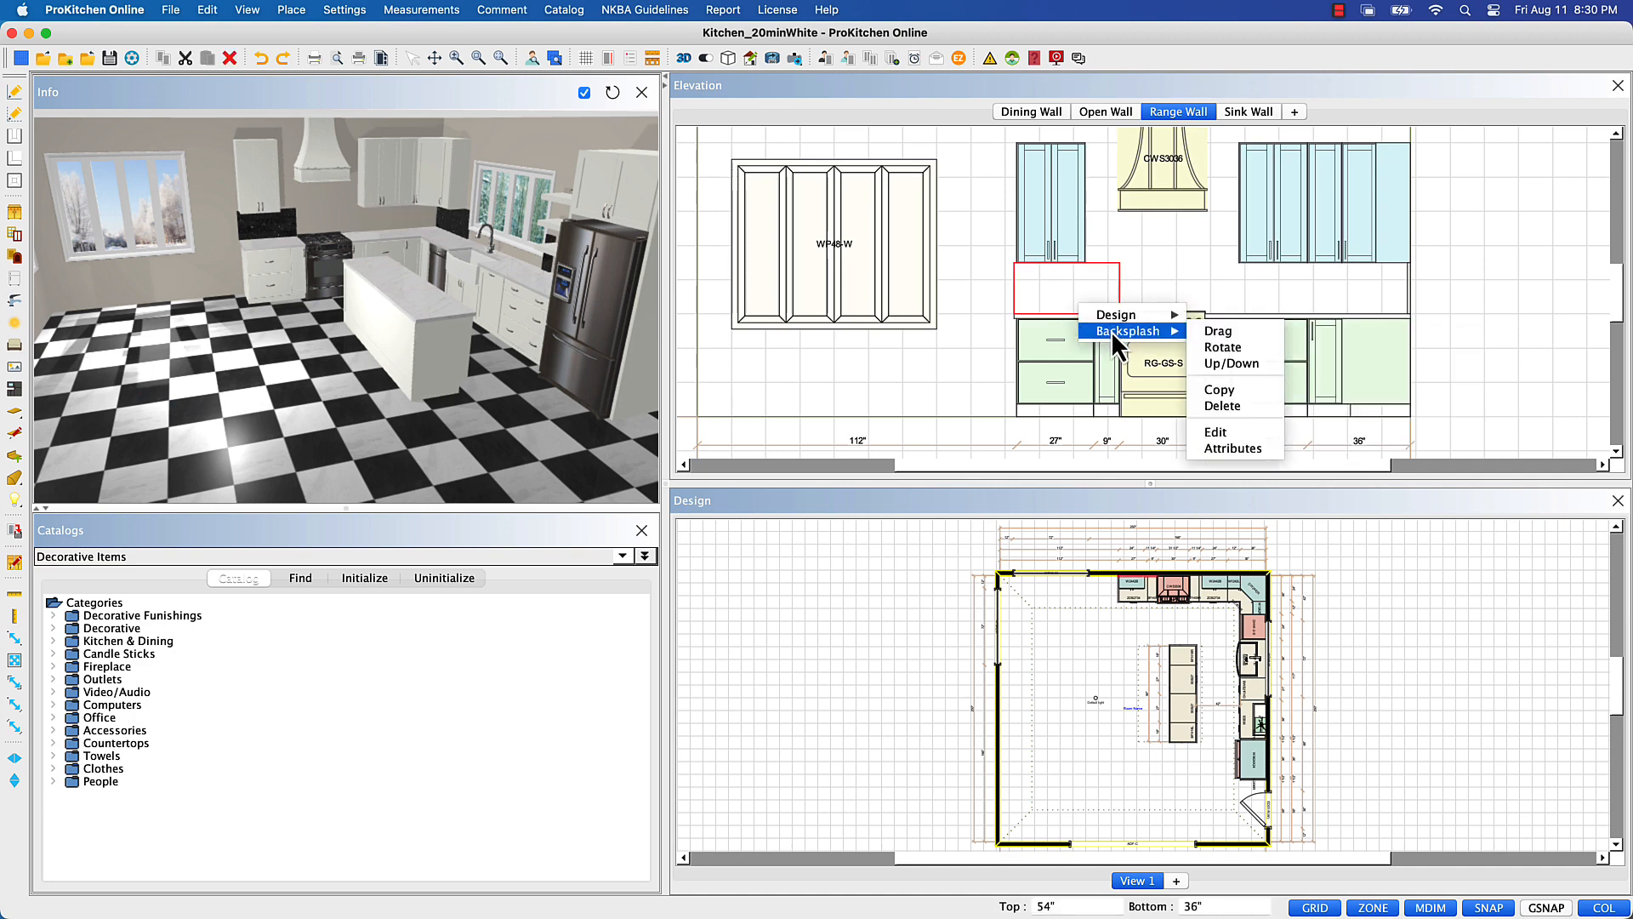
left_click(1215, 431)
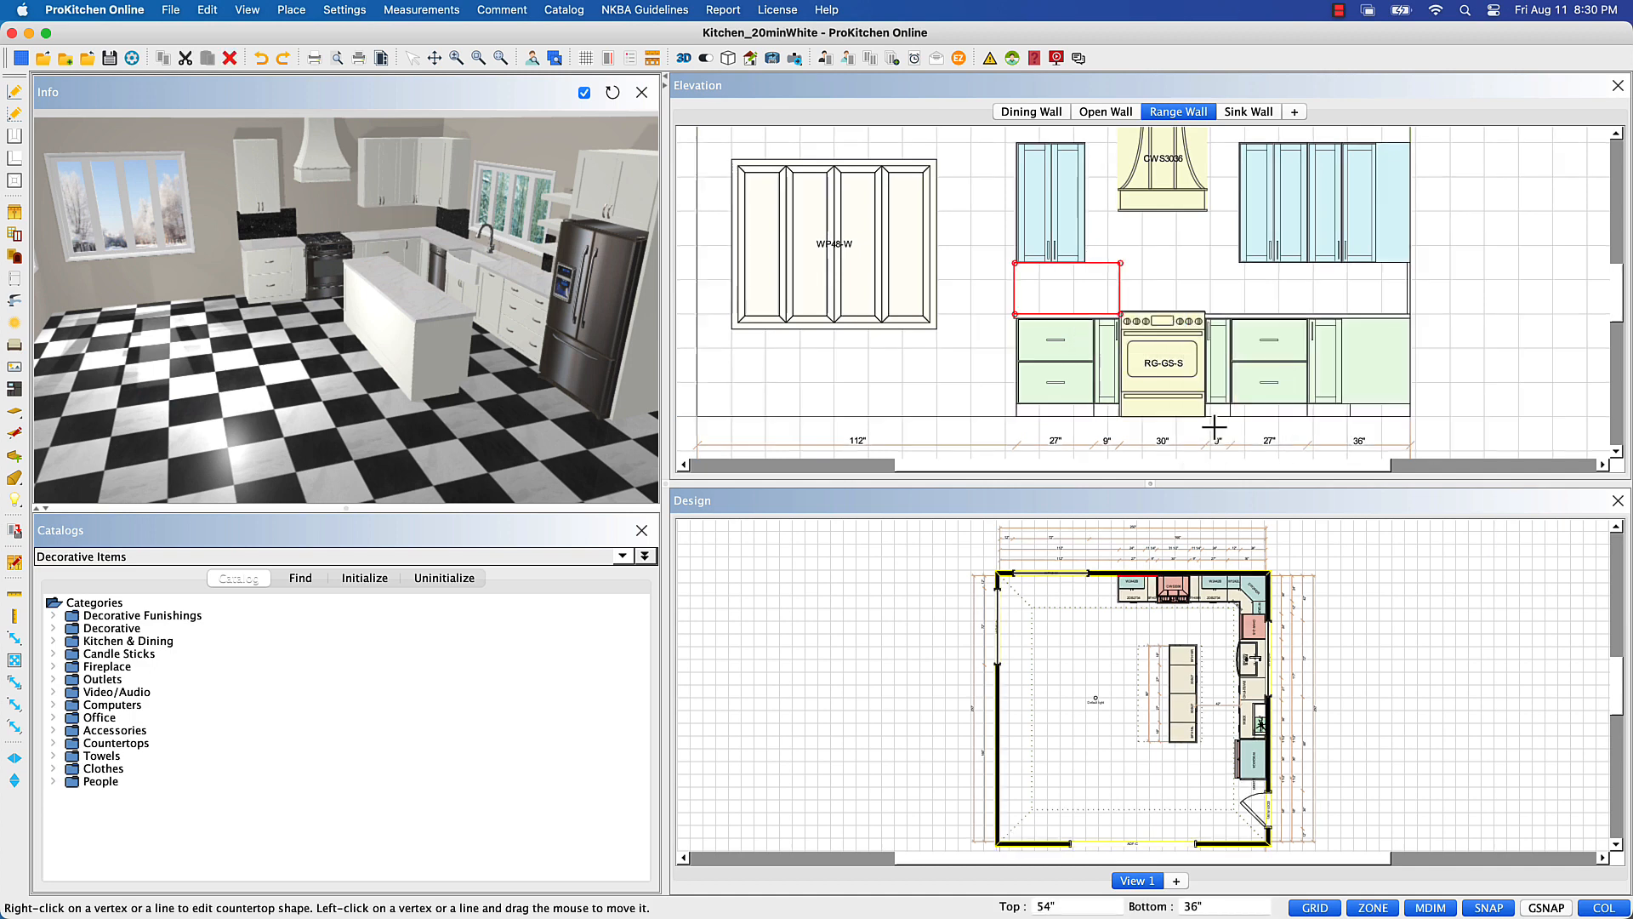
left_click(1120, 285)
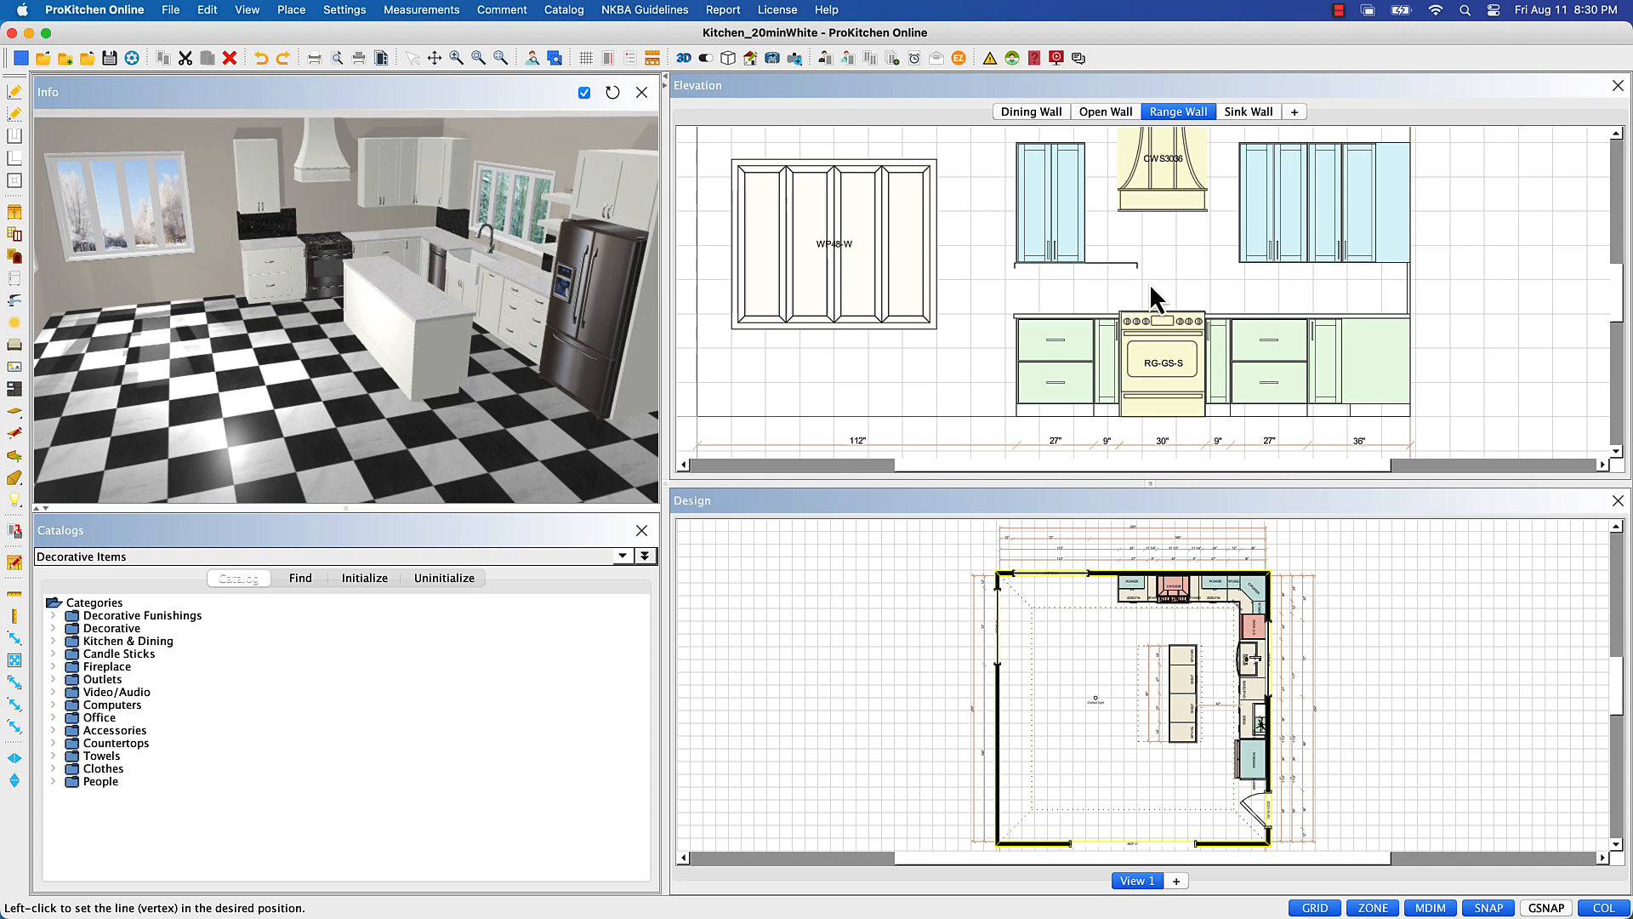
left_click(1407, 288)
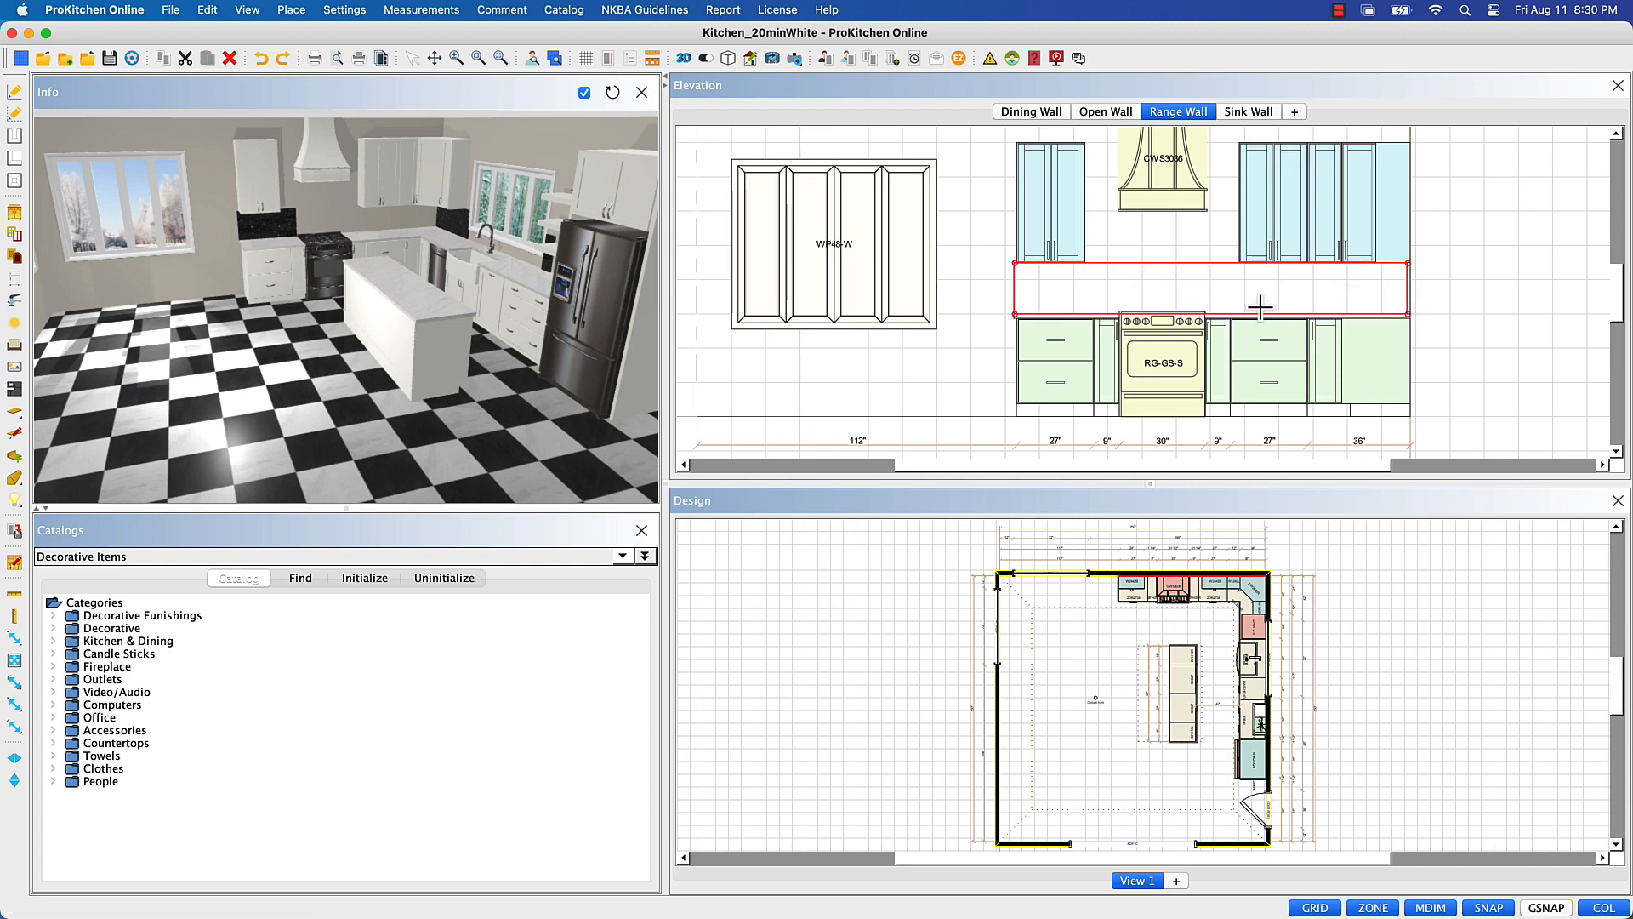
- Extrude the backsplash's upper edge to the ceiling behind the hood, between the two groups of wall cabinets
right_click(1152, 261)
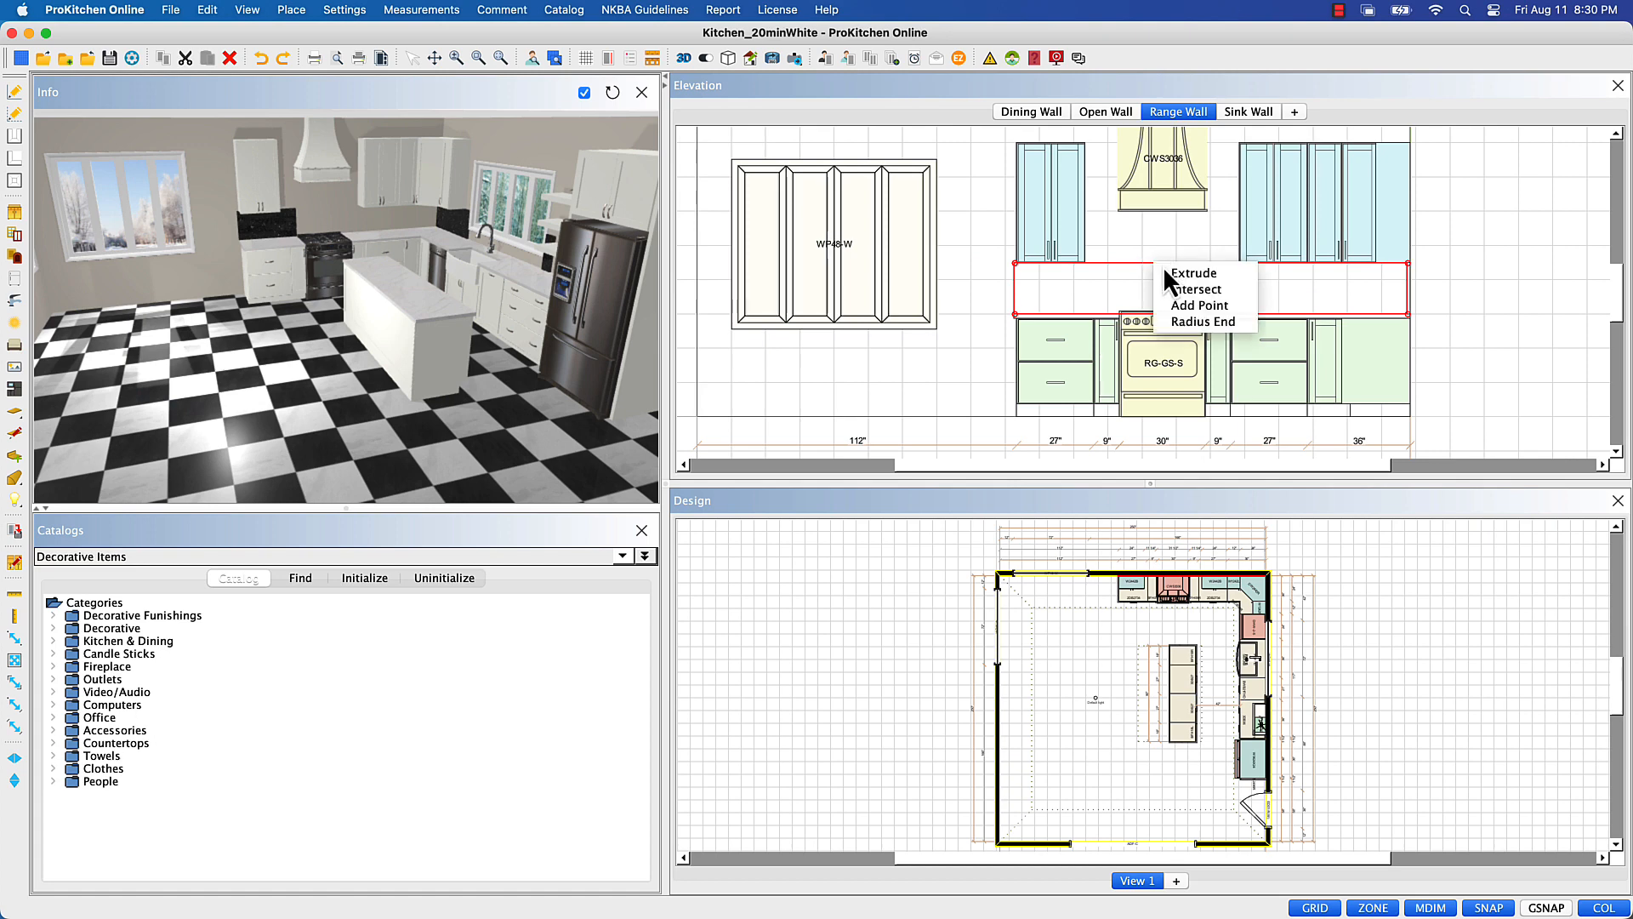
left_click(1172, 272)
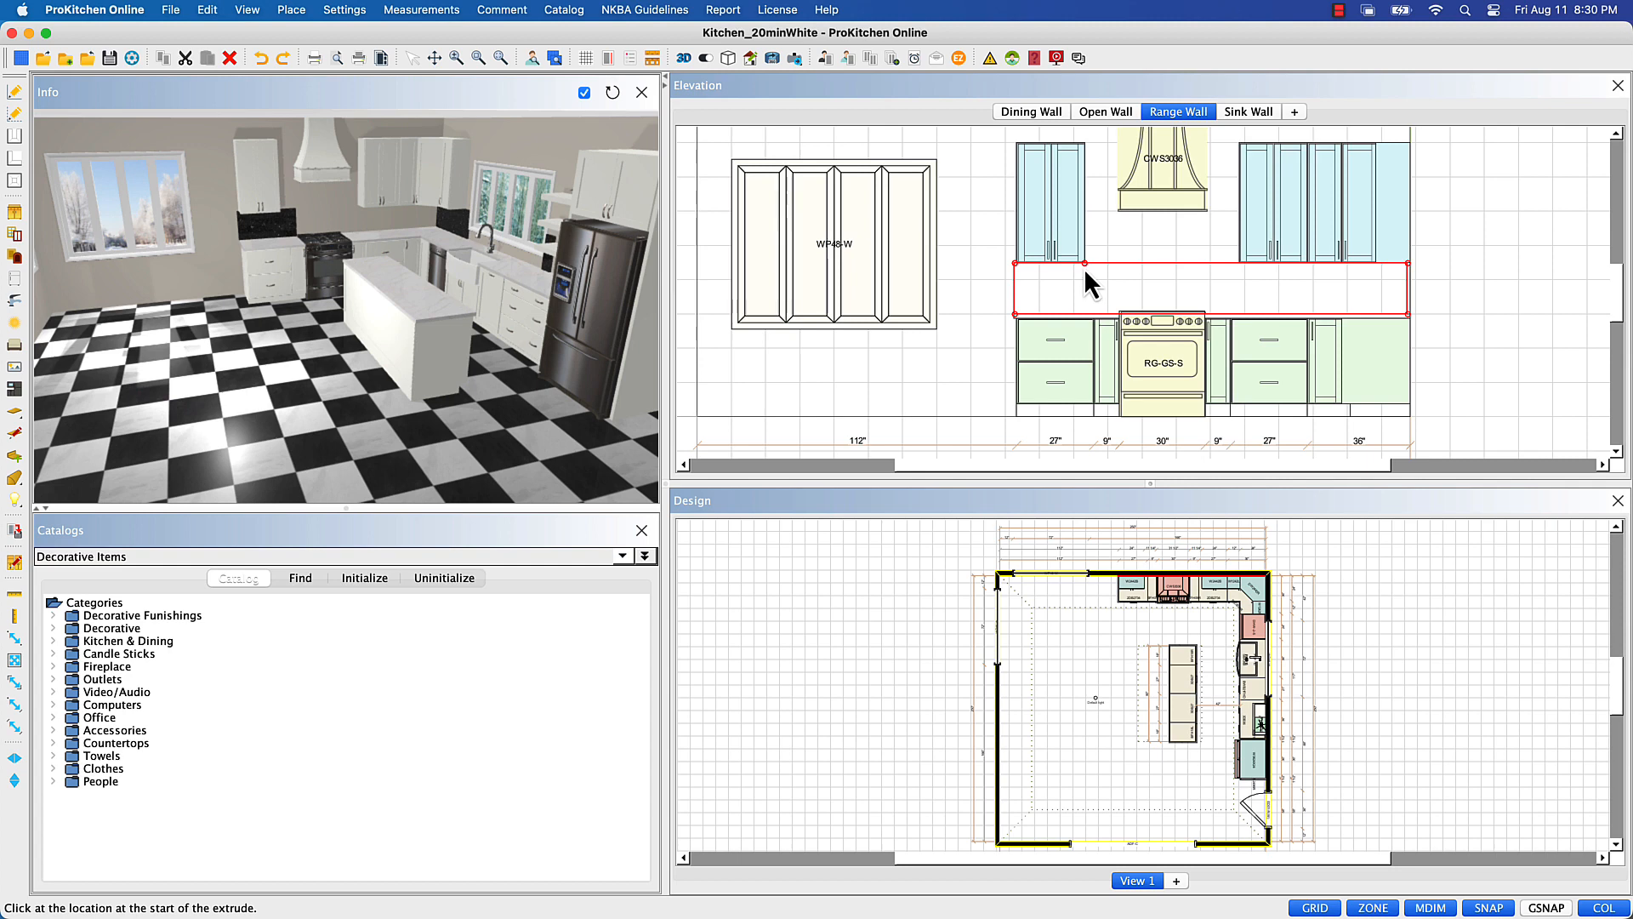
left_click_drag(1084, 269, 1264, 170)
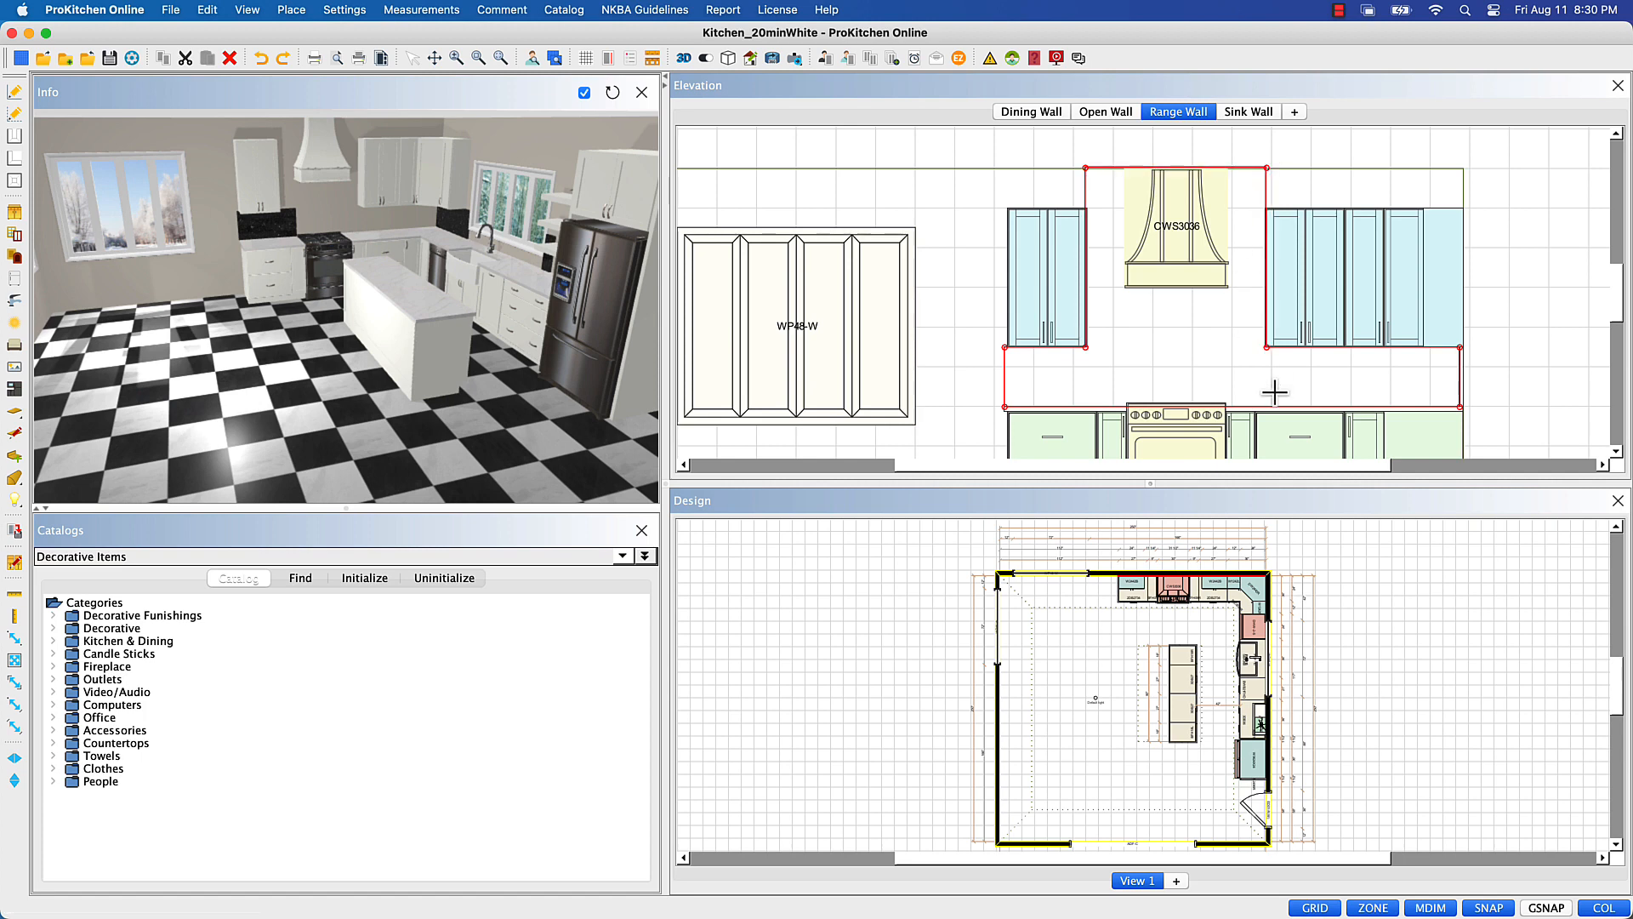
key("Escape")
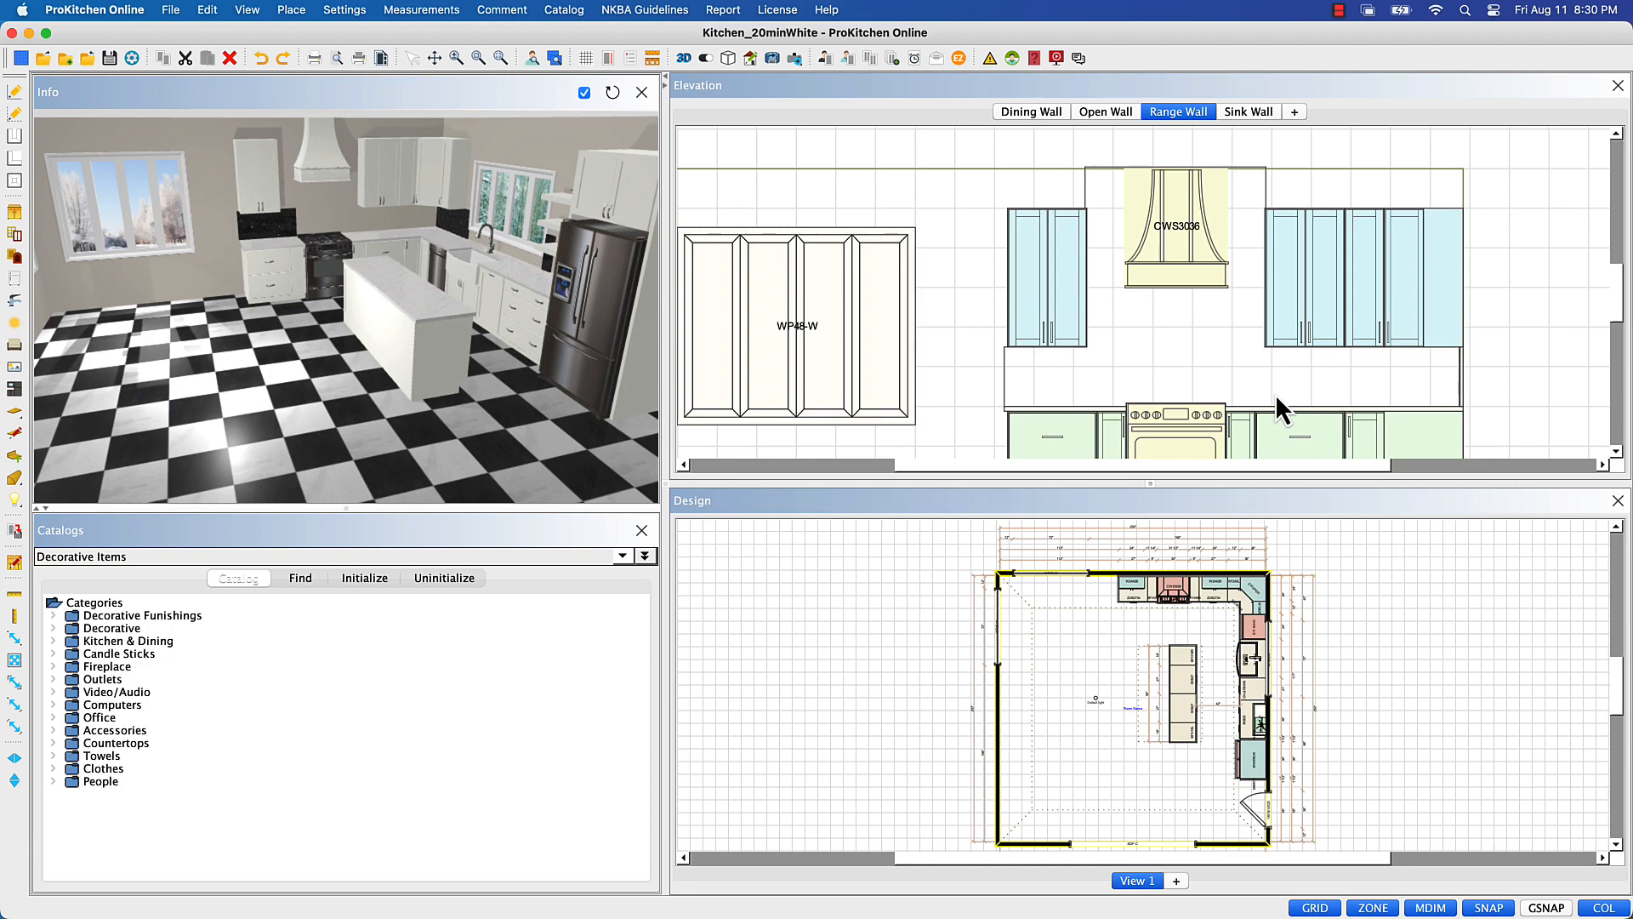
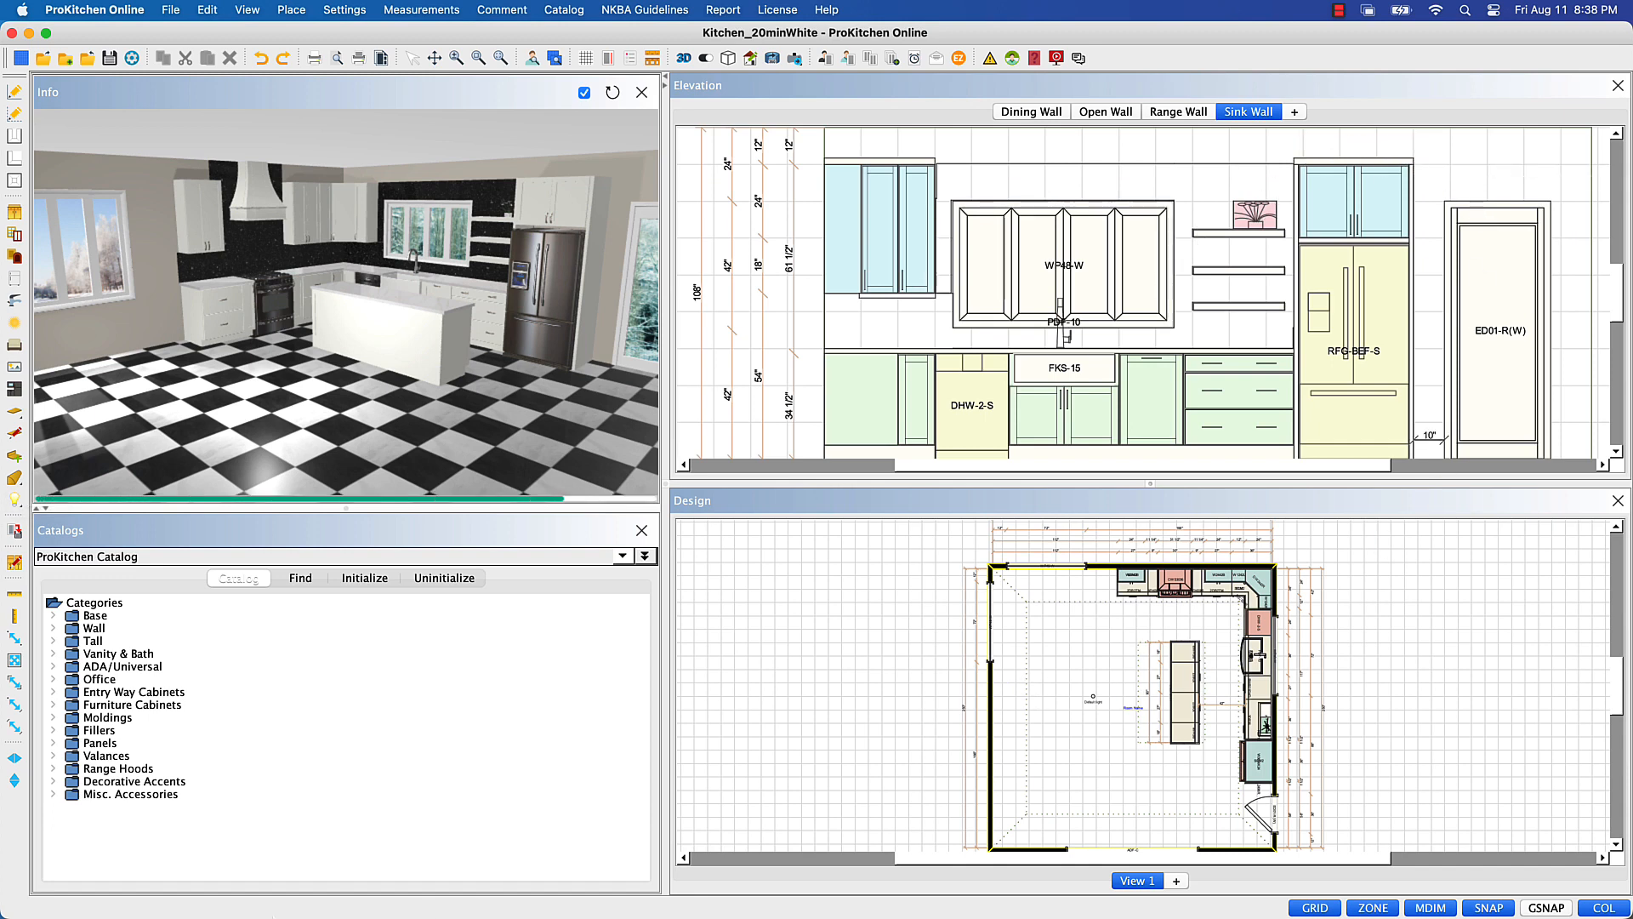
- Add WCVM8 Wide Cove Large Crown molding to the corner wall cabinets, the wall cabinet beside the hood and the refrigerator cabinet
double_click(78, 720)
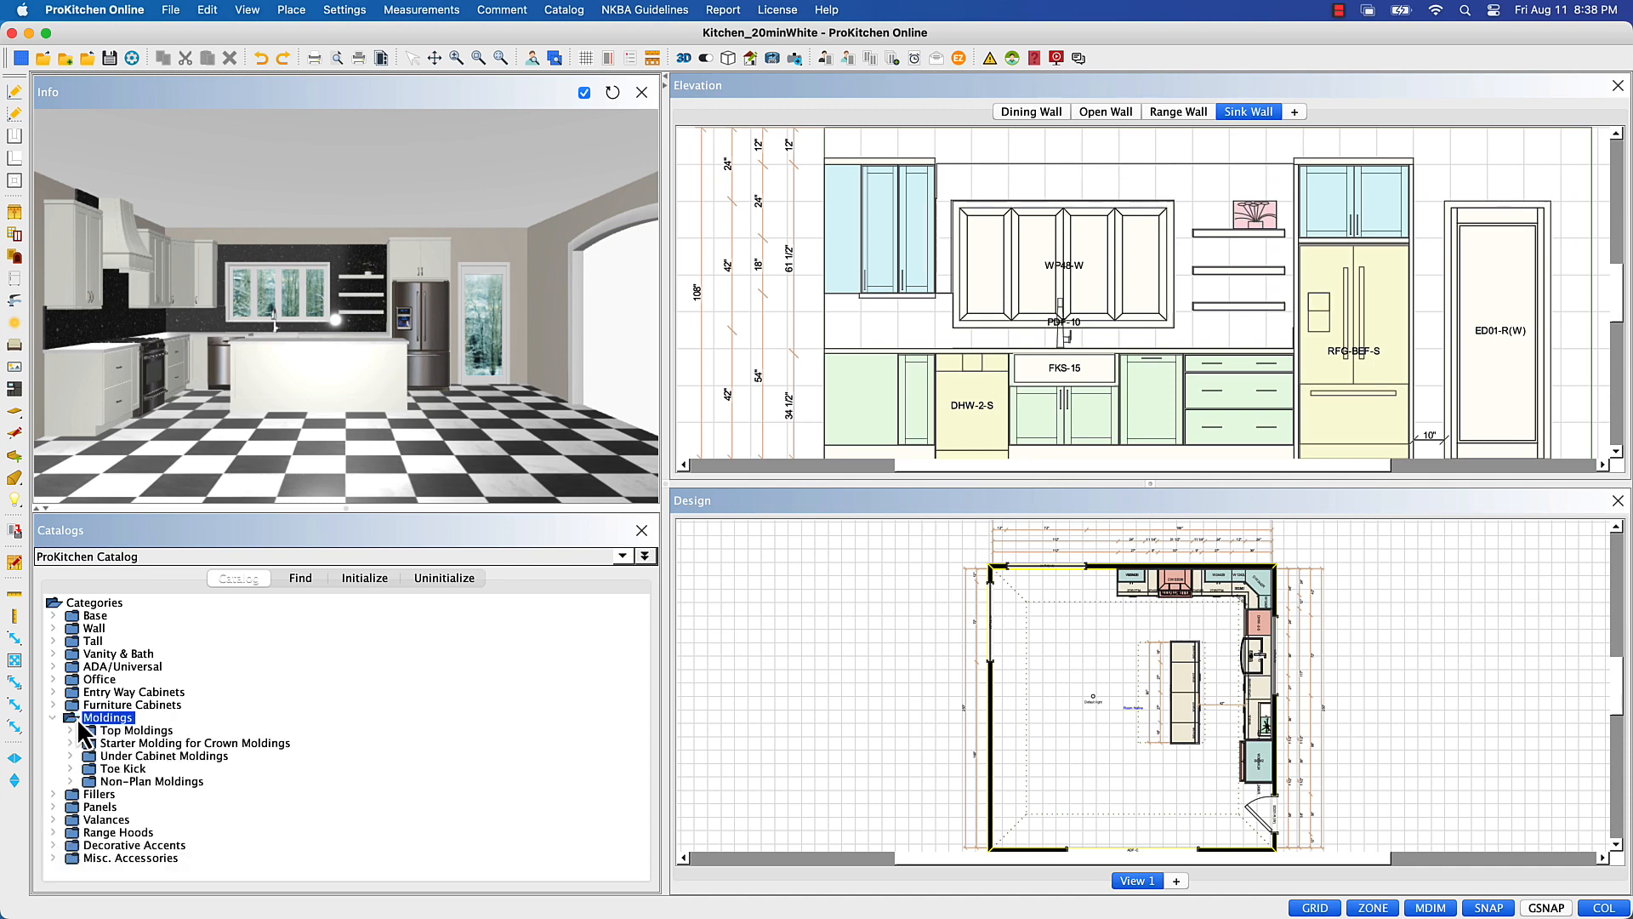
double_click(103, 730)
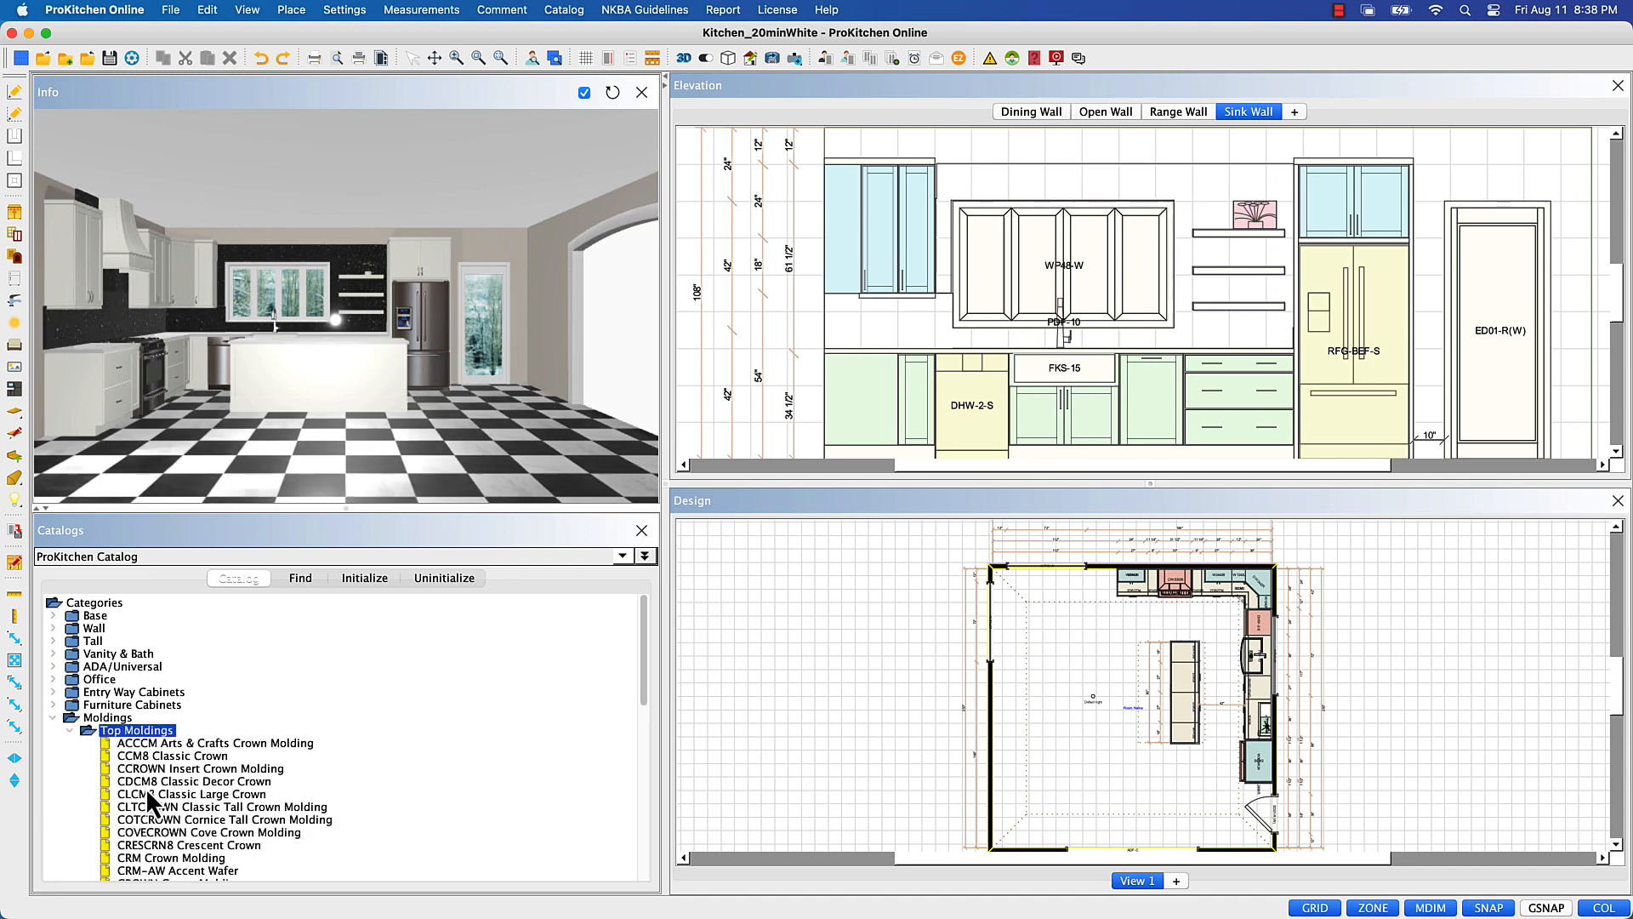
scroll(146, 787, "down", 4)
scroll(145, 788, "down", 7)
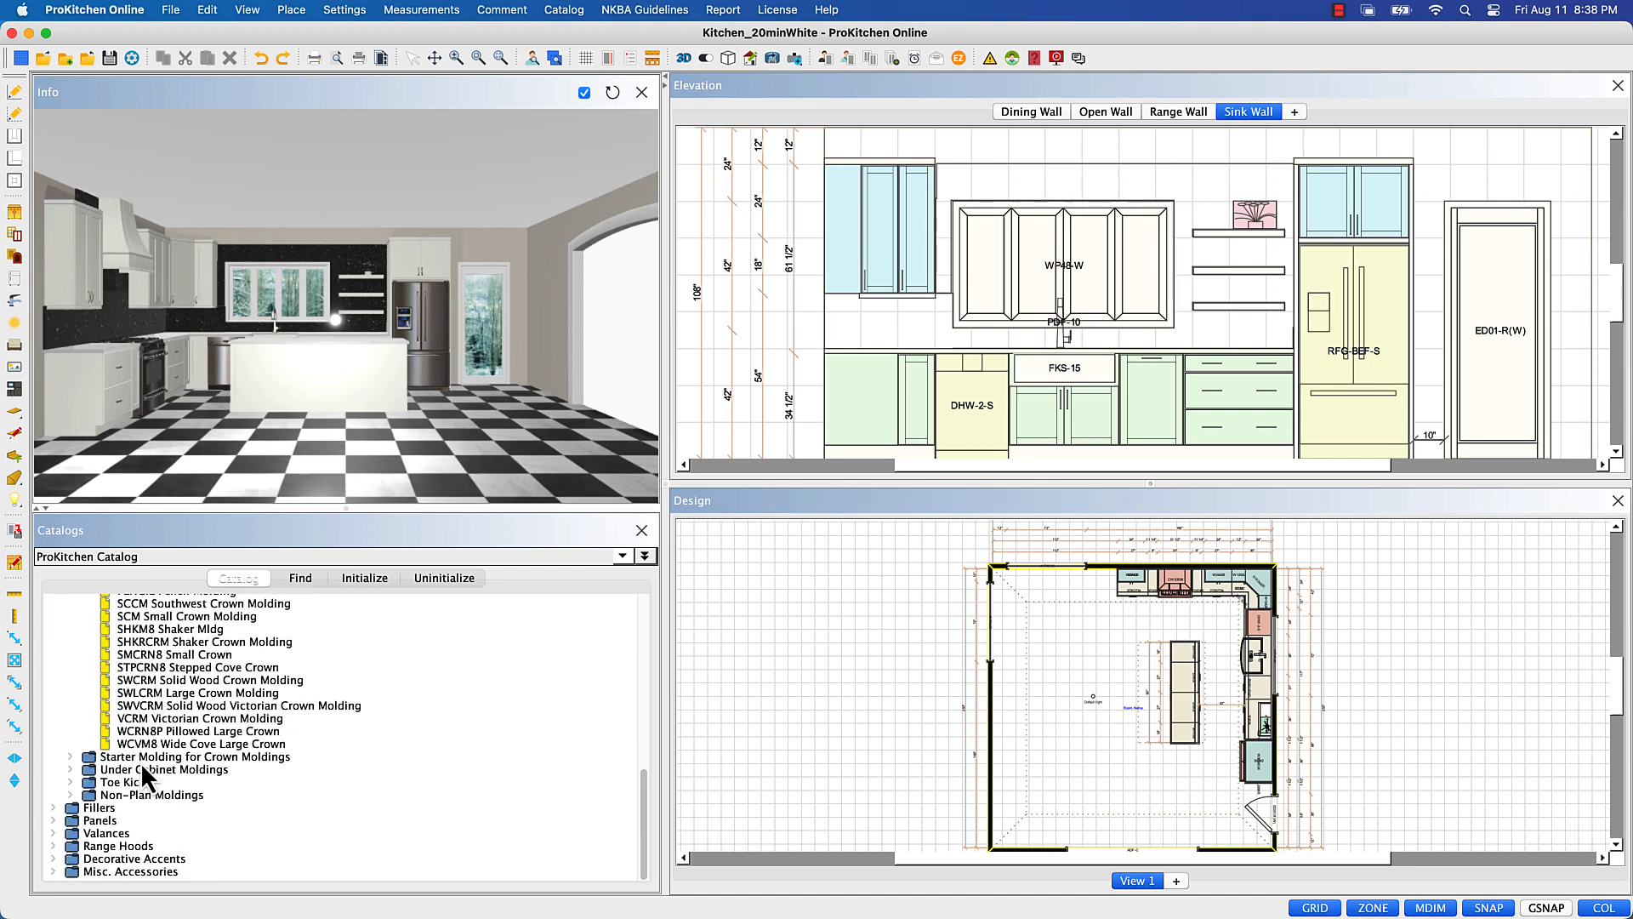
left_click_drag(145, 744, 1255, 575)
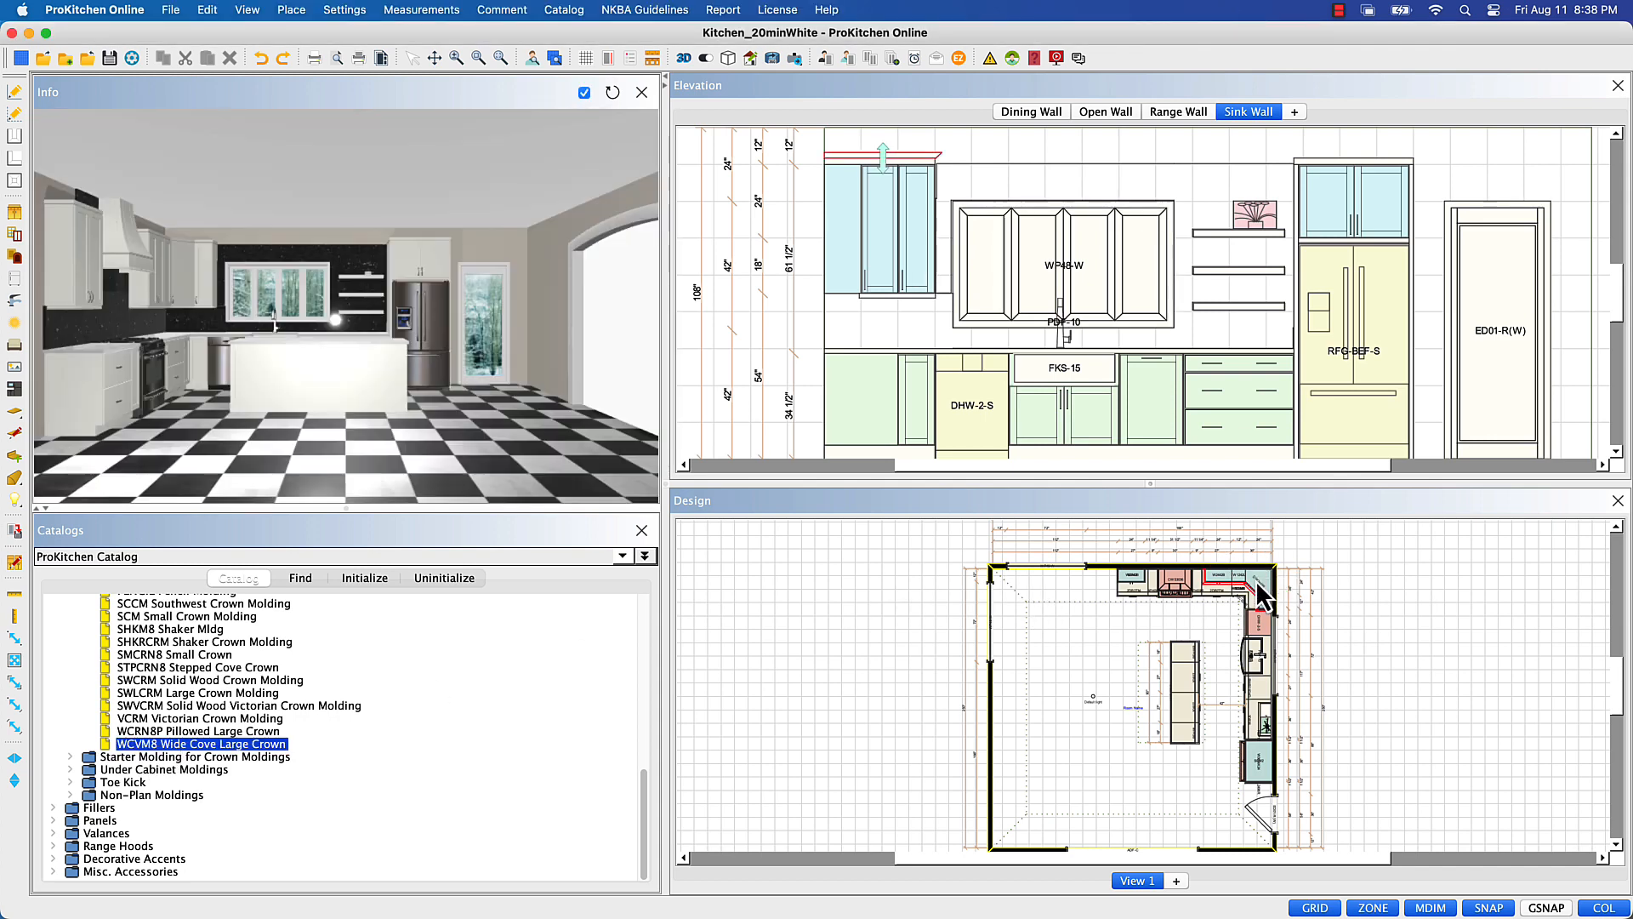
left_click_drag(272, 745, 1135, 573)
left_click_drag(262, 747, 1324, 162)
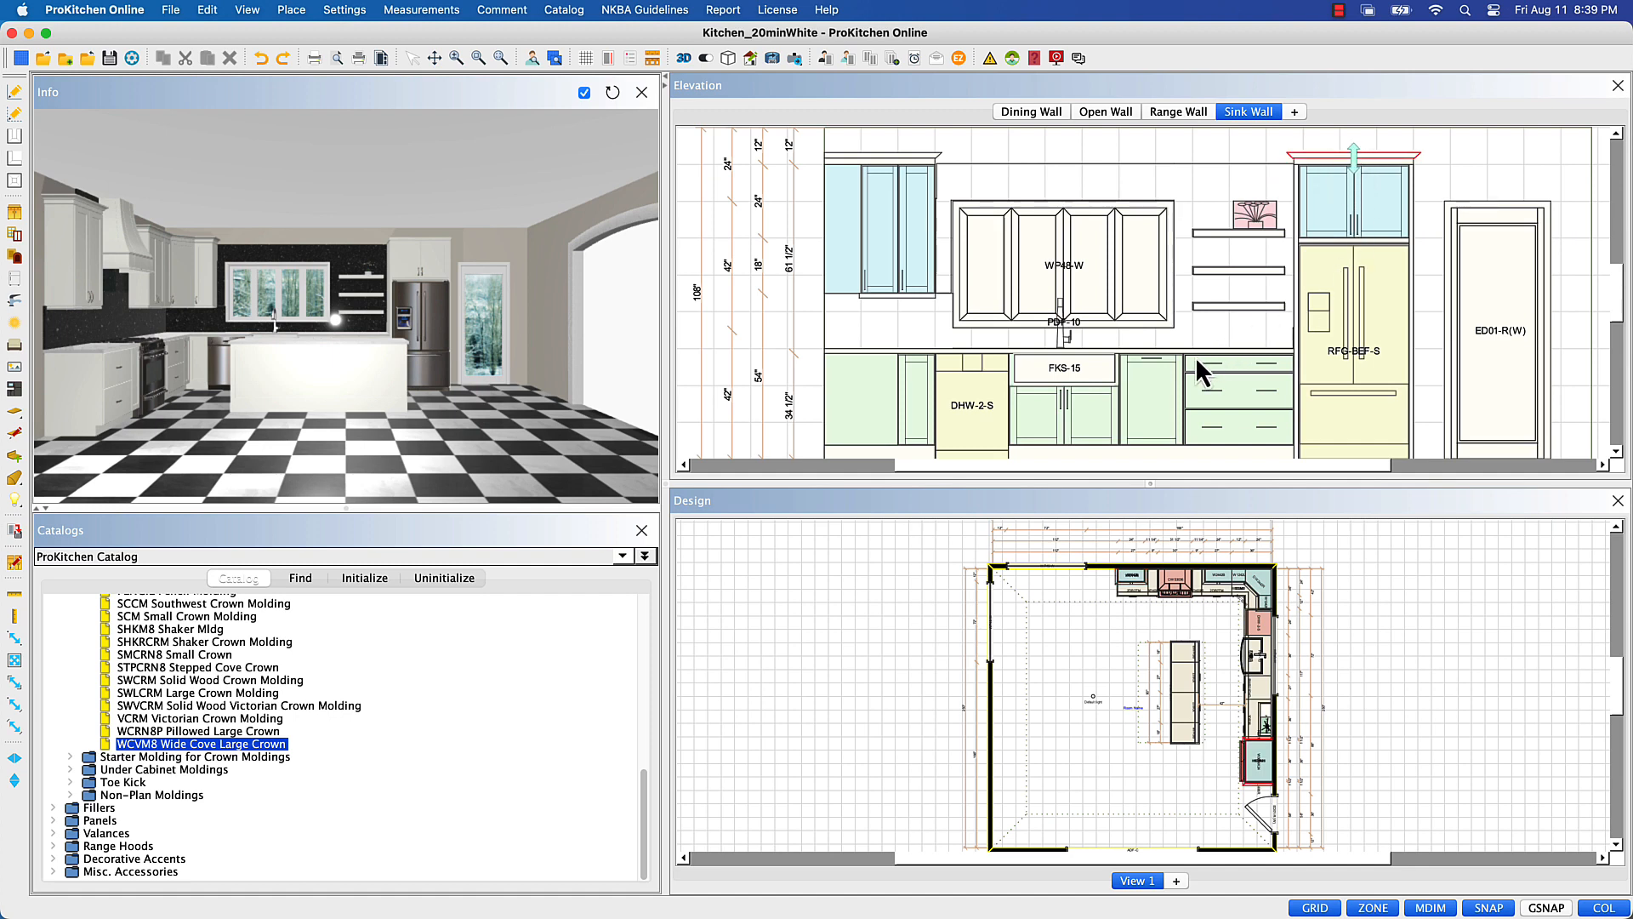
left_click(1418, 568)
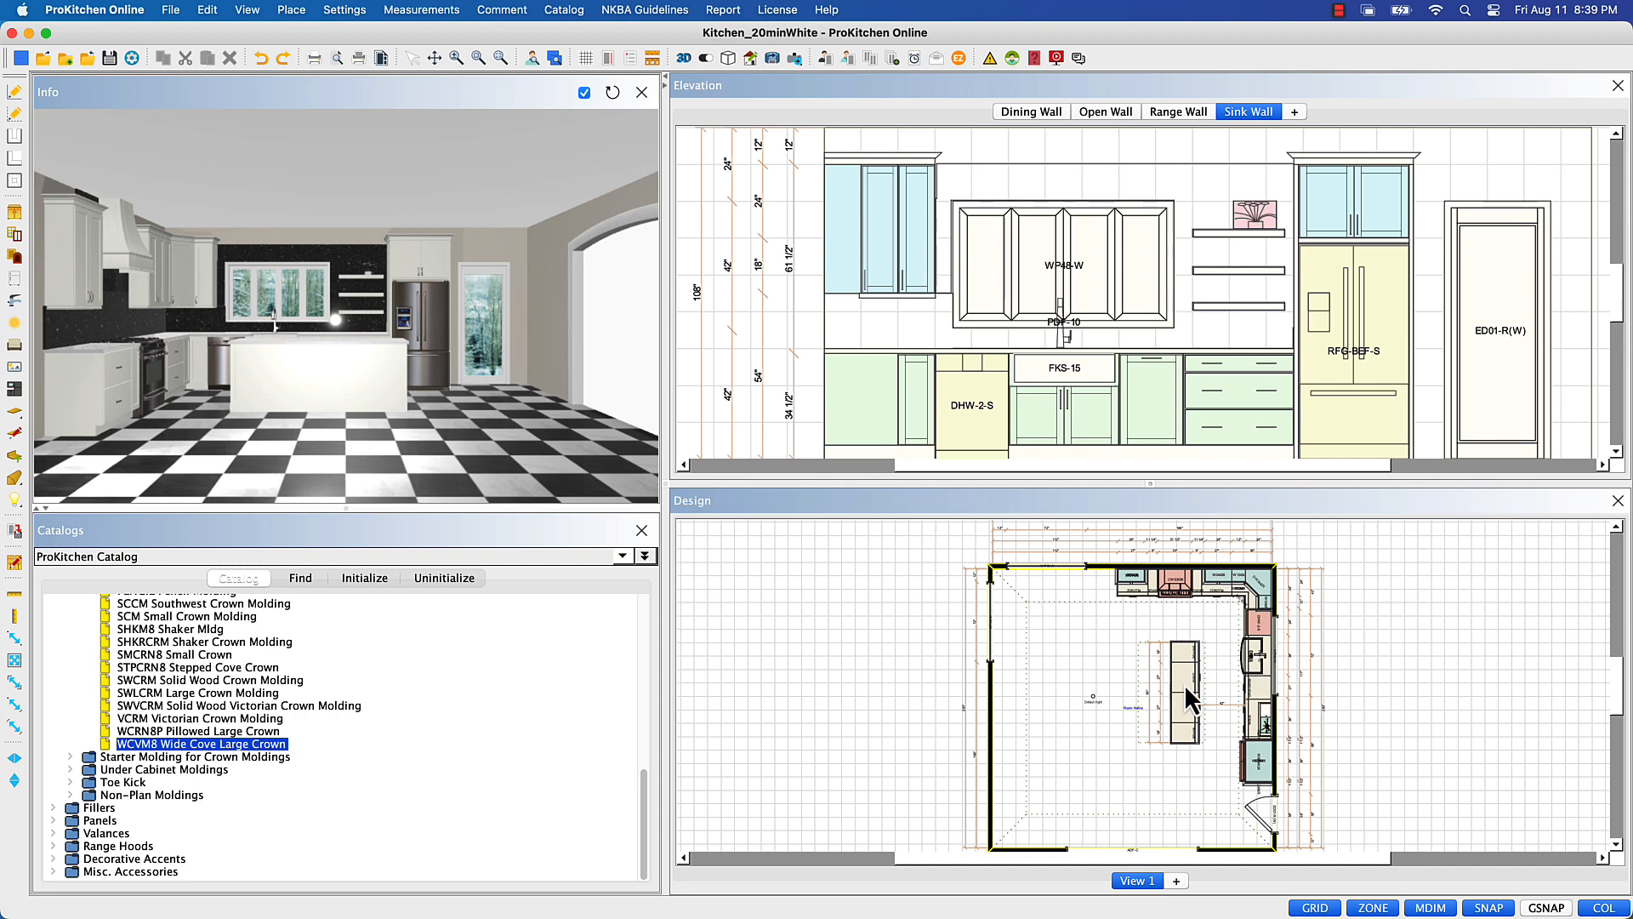
- Change the colour of all island cabinets through a catalog copy named ProKitchen Catalog 1 and open its global options
left_click_drag(1145, 624, 1234, 791)
right_click(1181, 713)
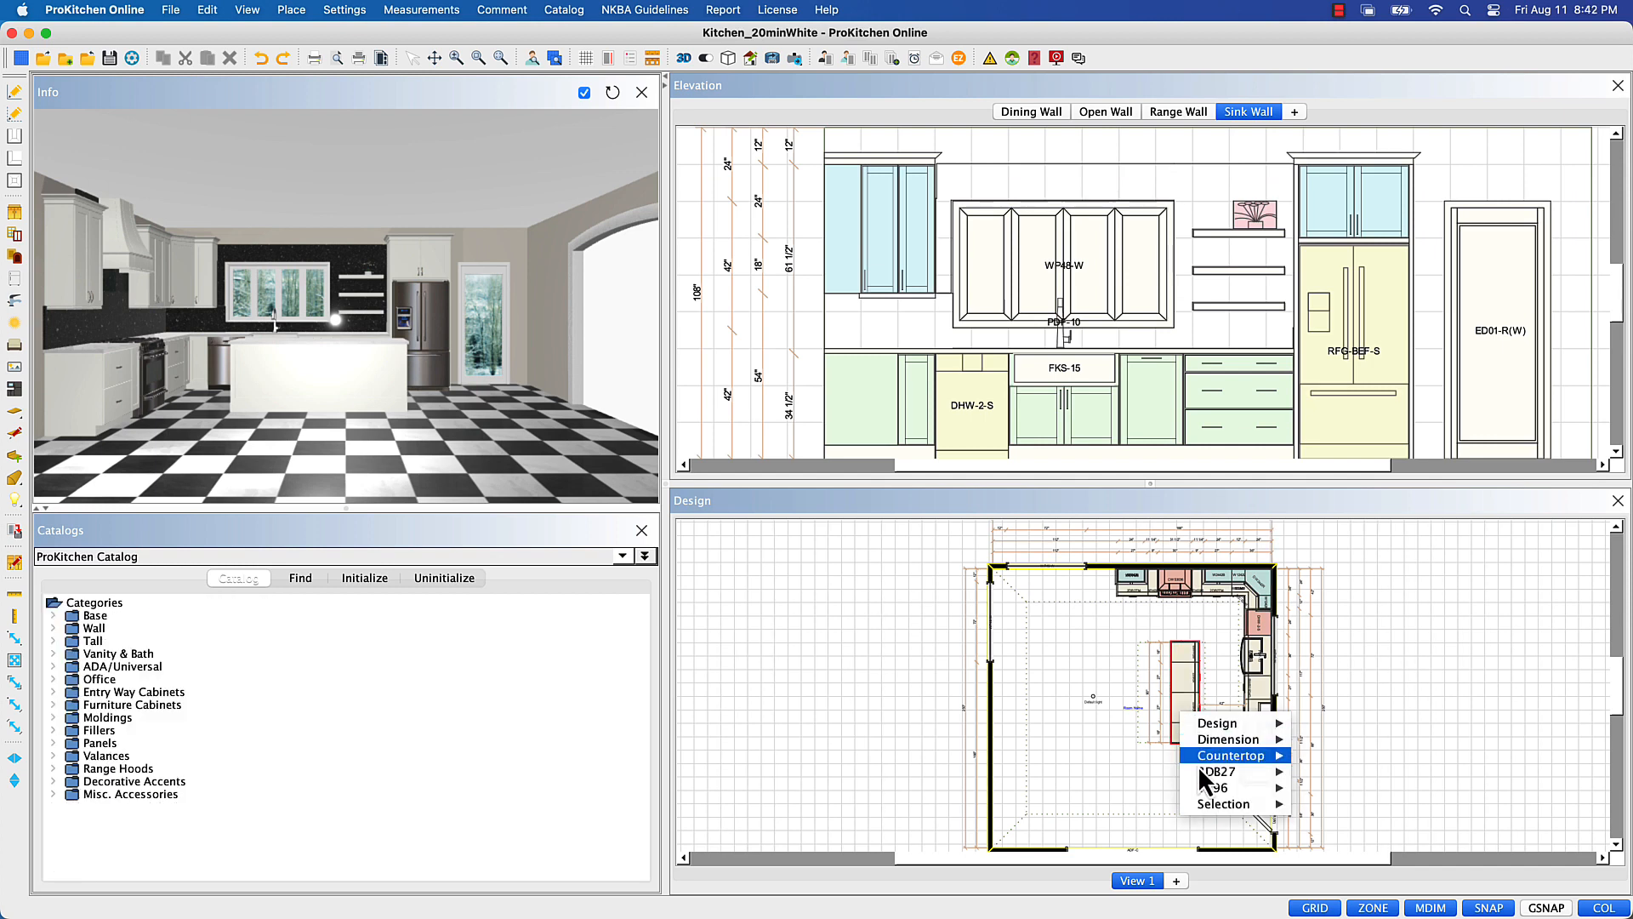
mouse_move(1199, 803)
mouse_move(1330, 810)
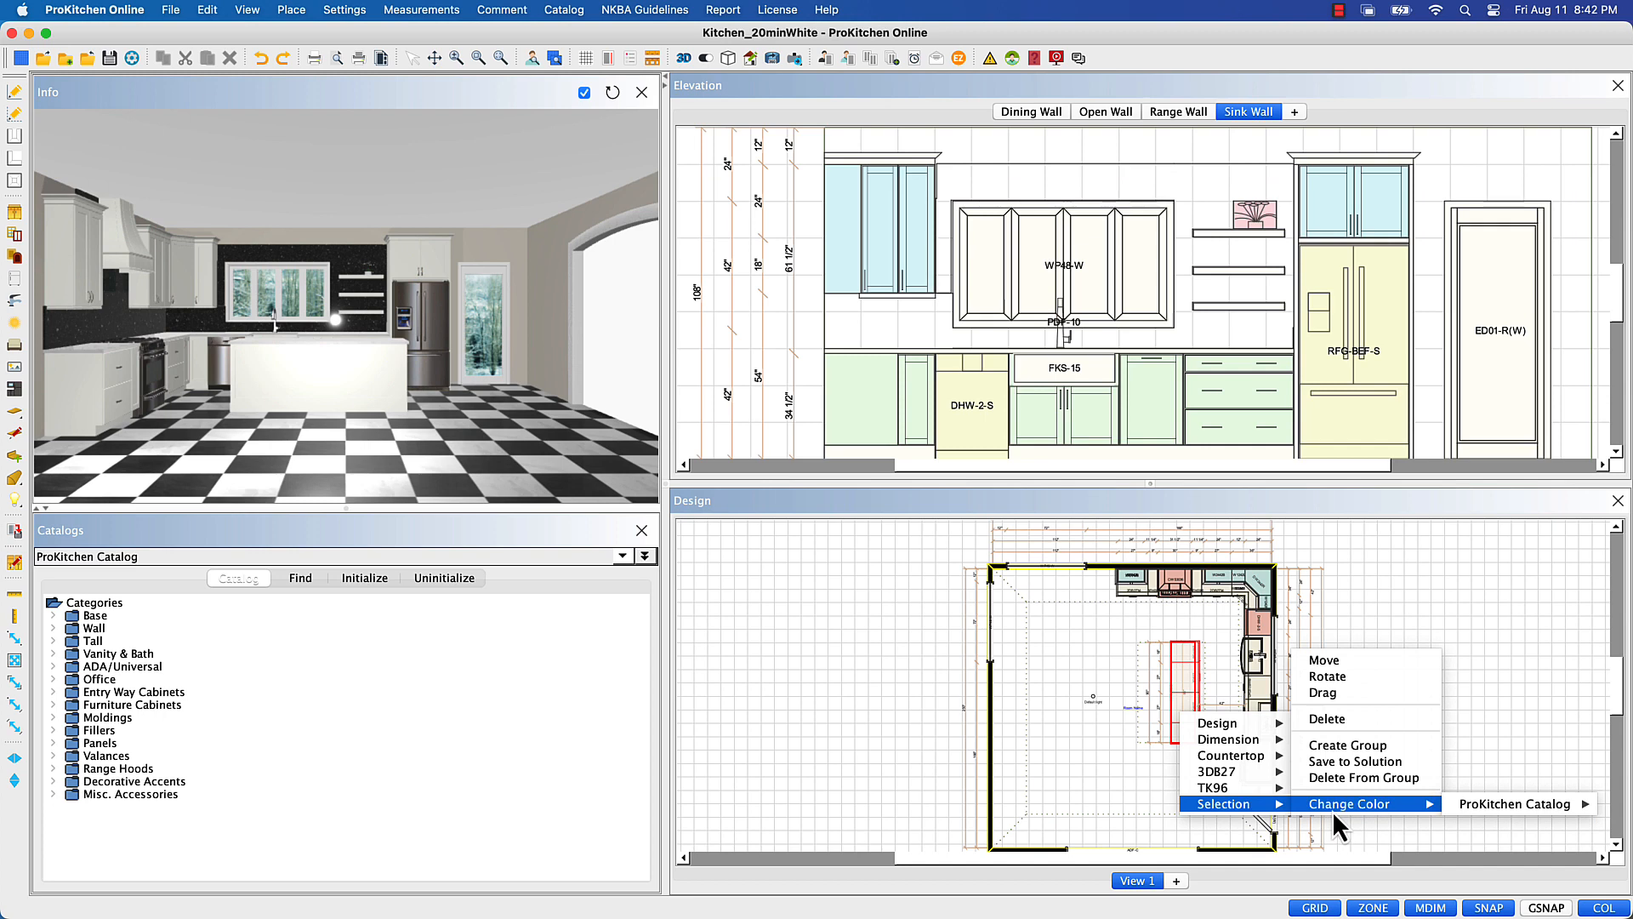
mouse_move(1471, 808)
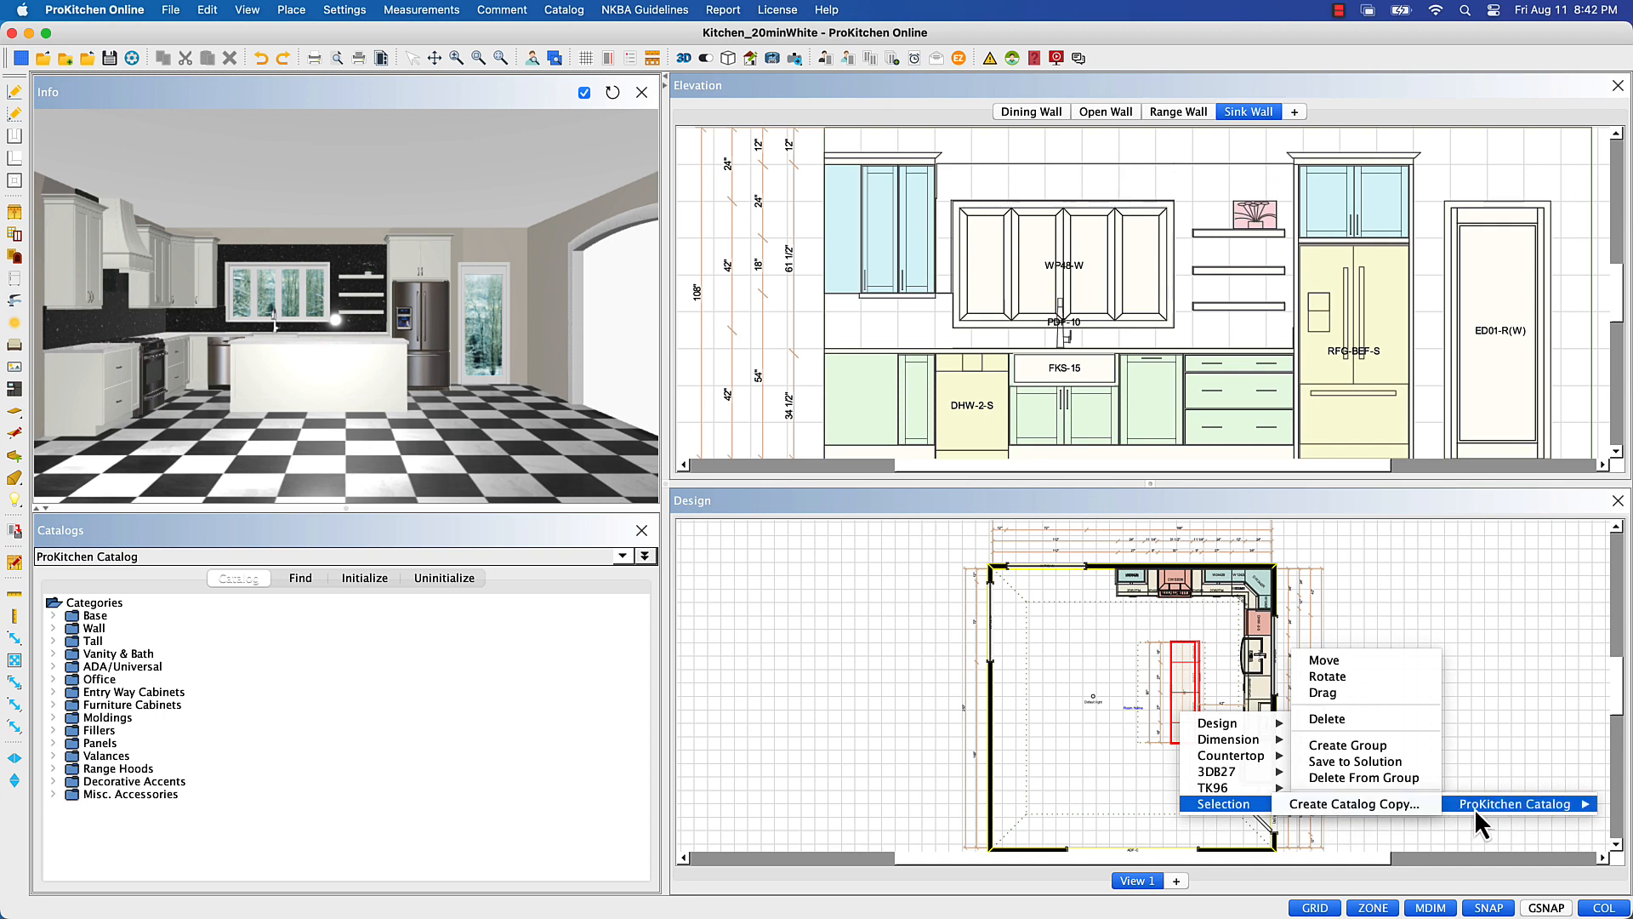
left_click(1406, 808)
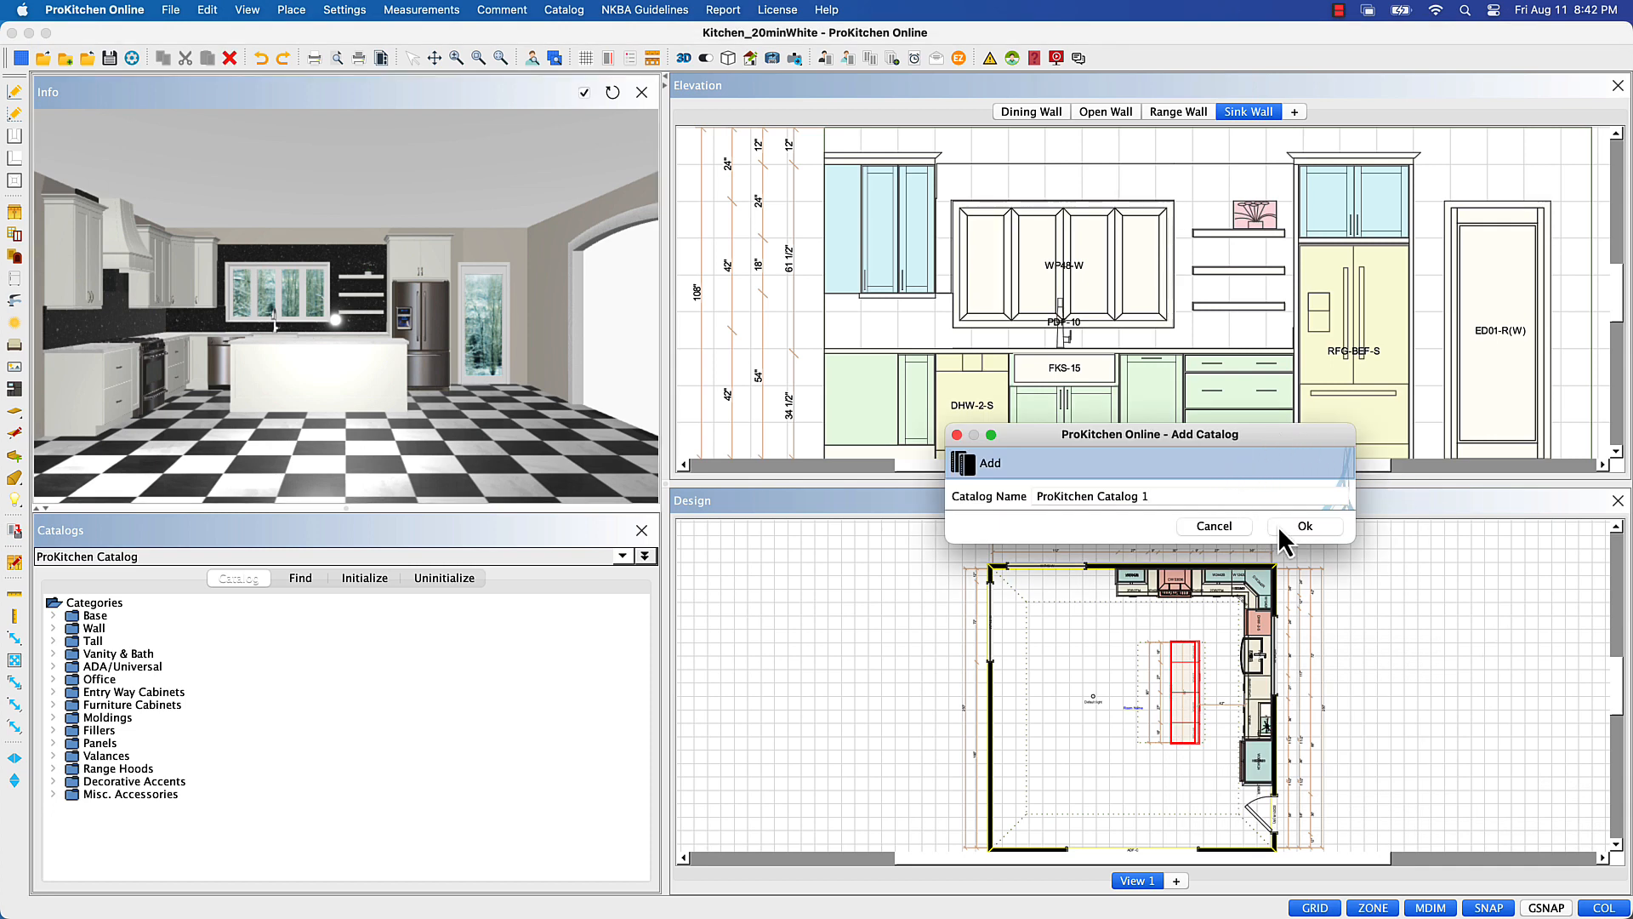
left_click(1311, 530)
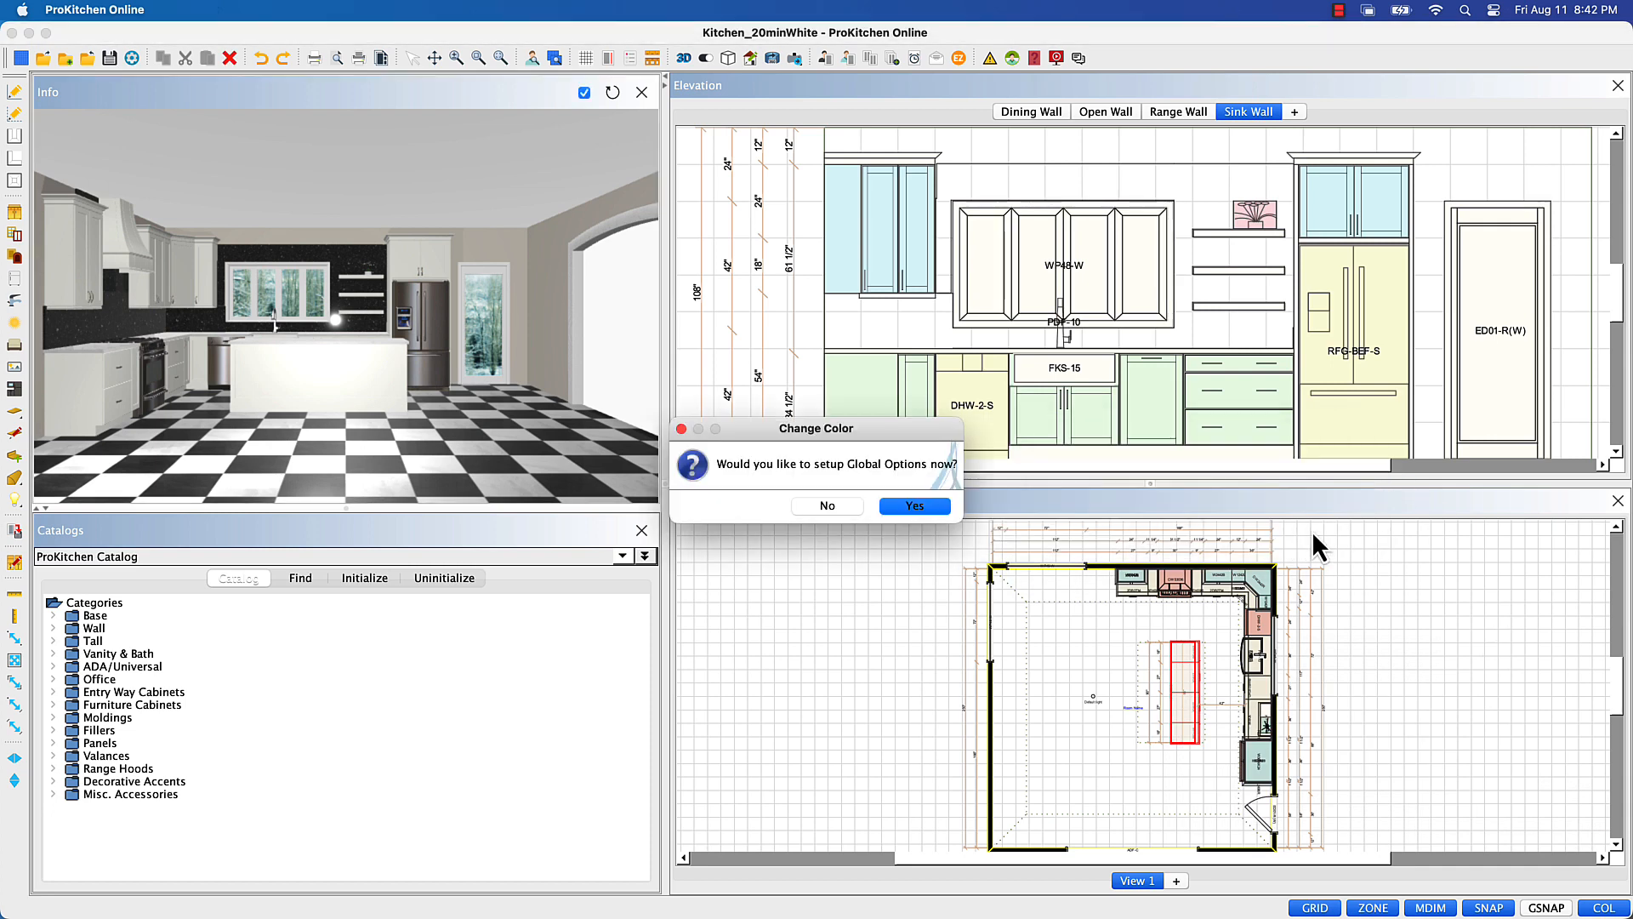
left_click(914, 505)
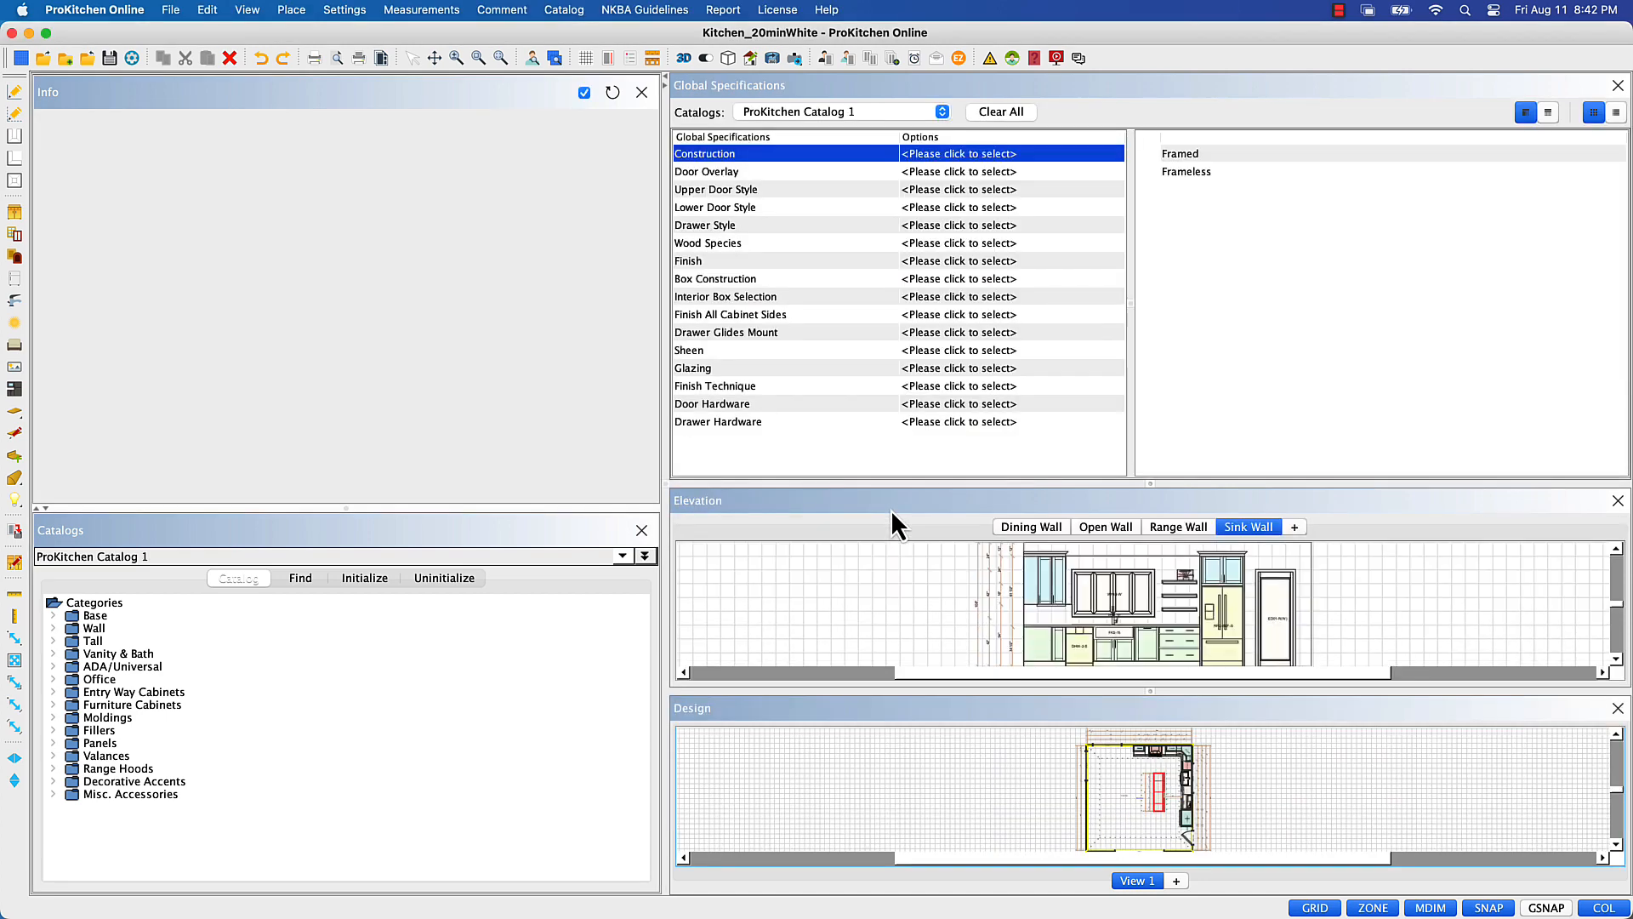
- Set the island catalog's finish to Sherwin-Williams Inkwell (SW 6992) from SW Palette Miscellaneous and inspect the island in 3D
left_click(1341, 343)
left_click(893, 529)
left_click(1195, 314)
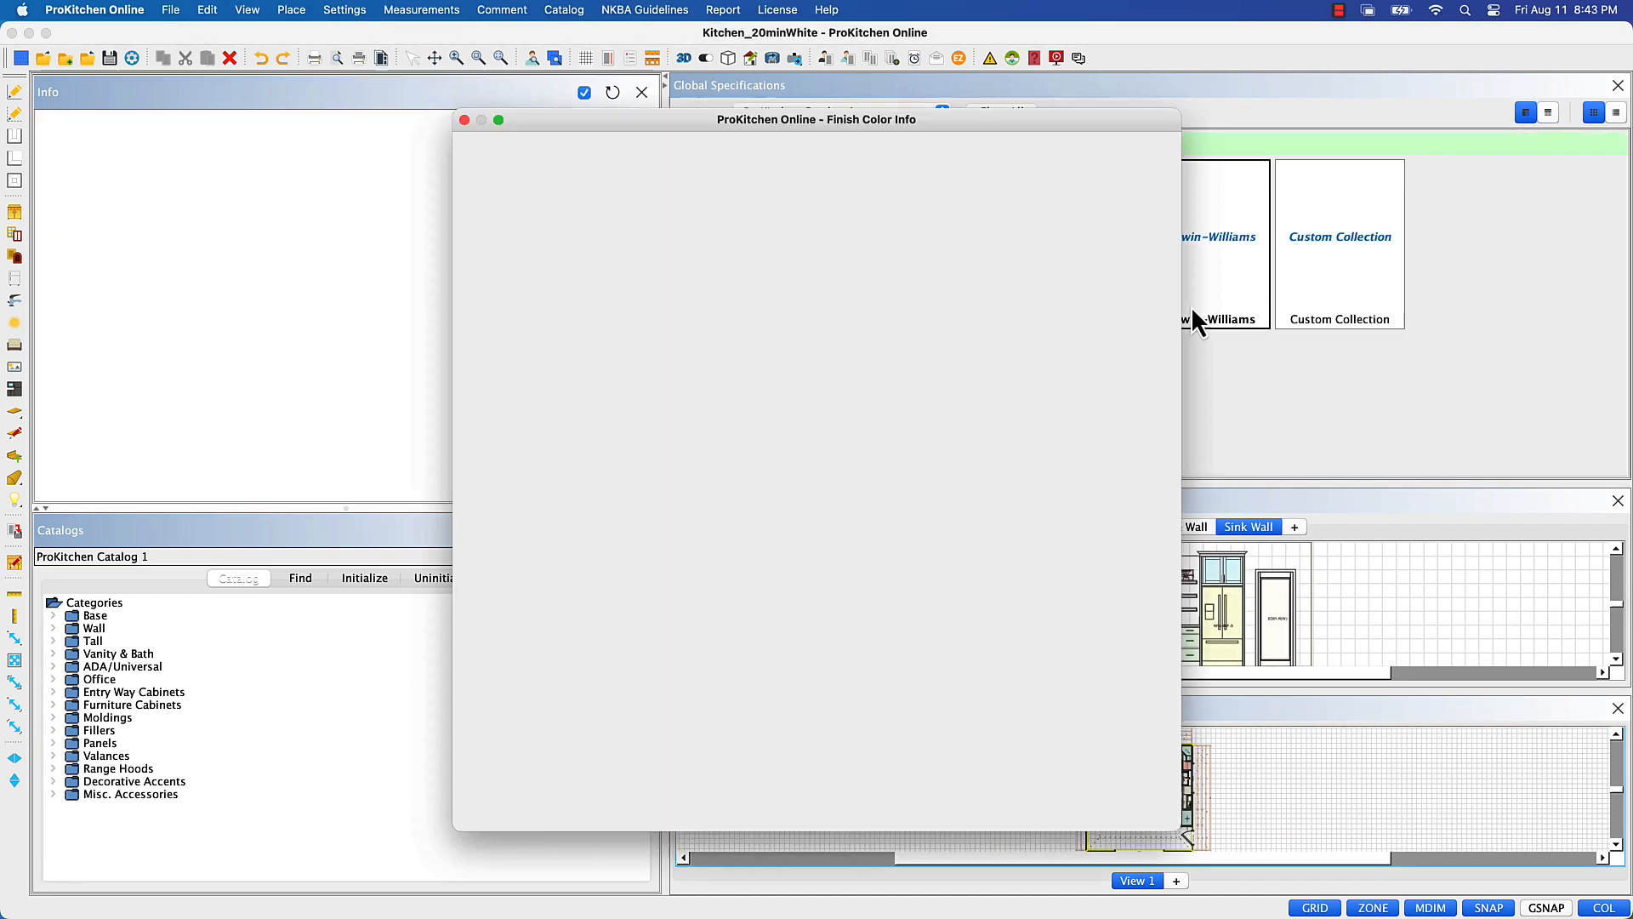
left_click(587, 290)
left_click(500, 498)
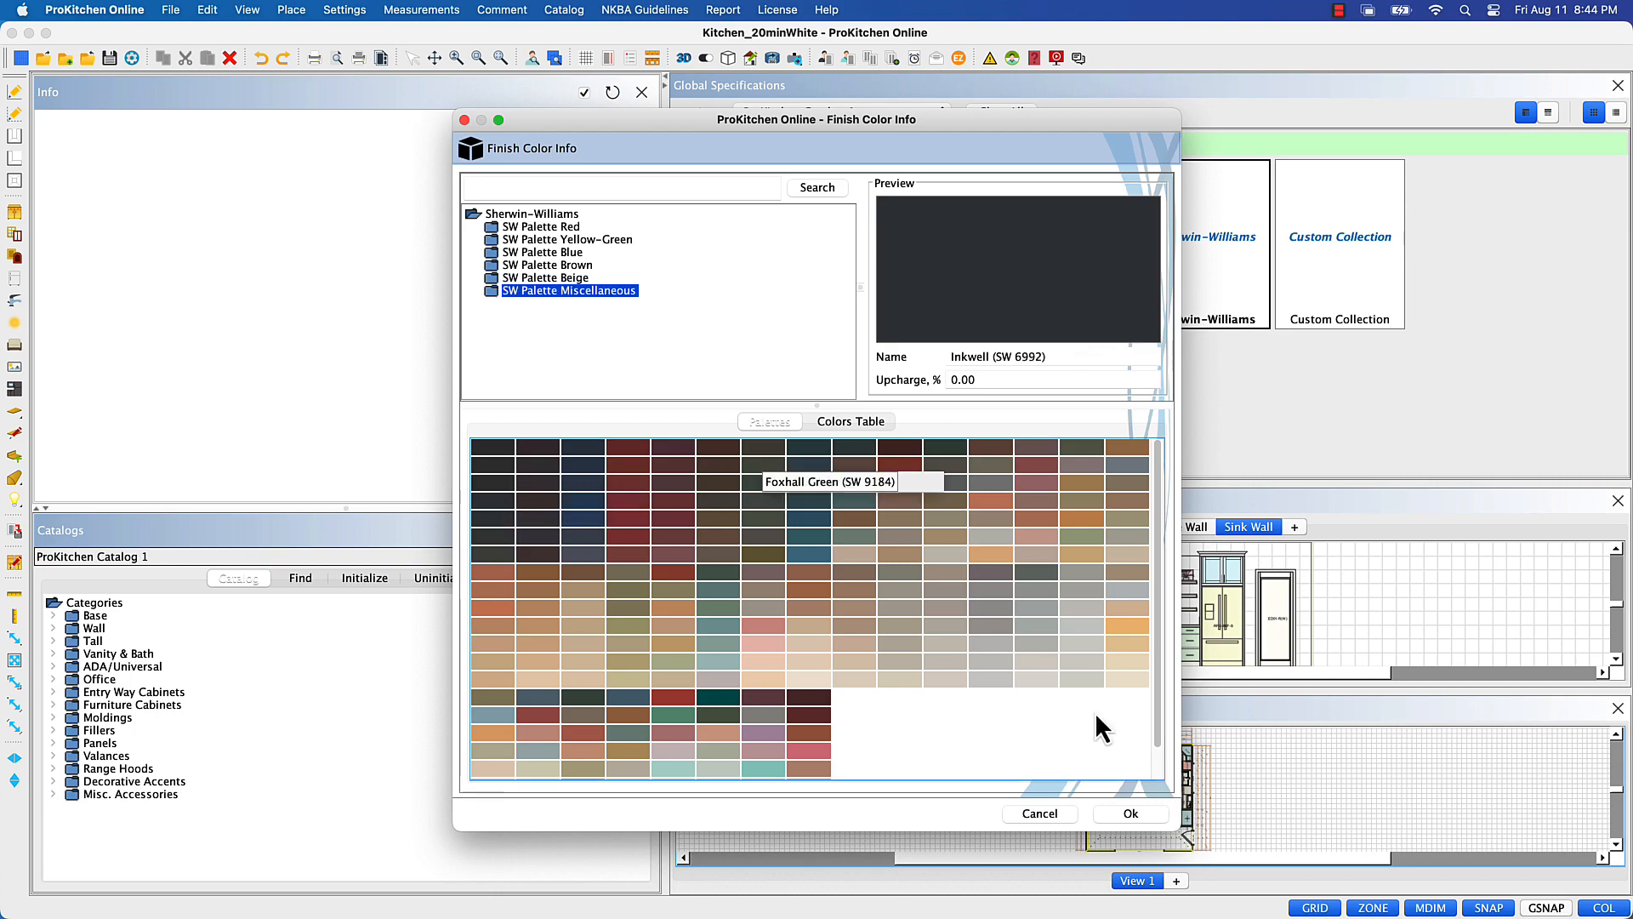
left_click(1131, 813)
left_click(1461, 156)
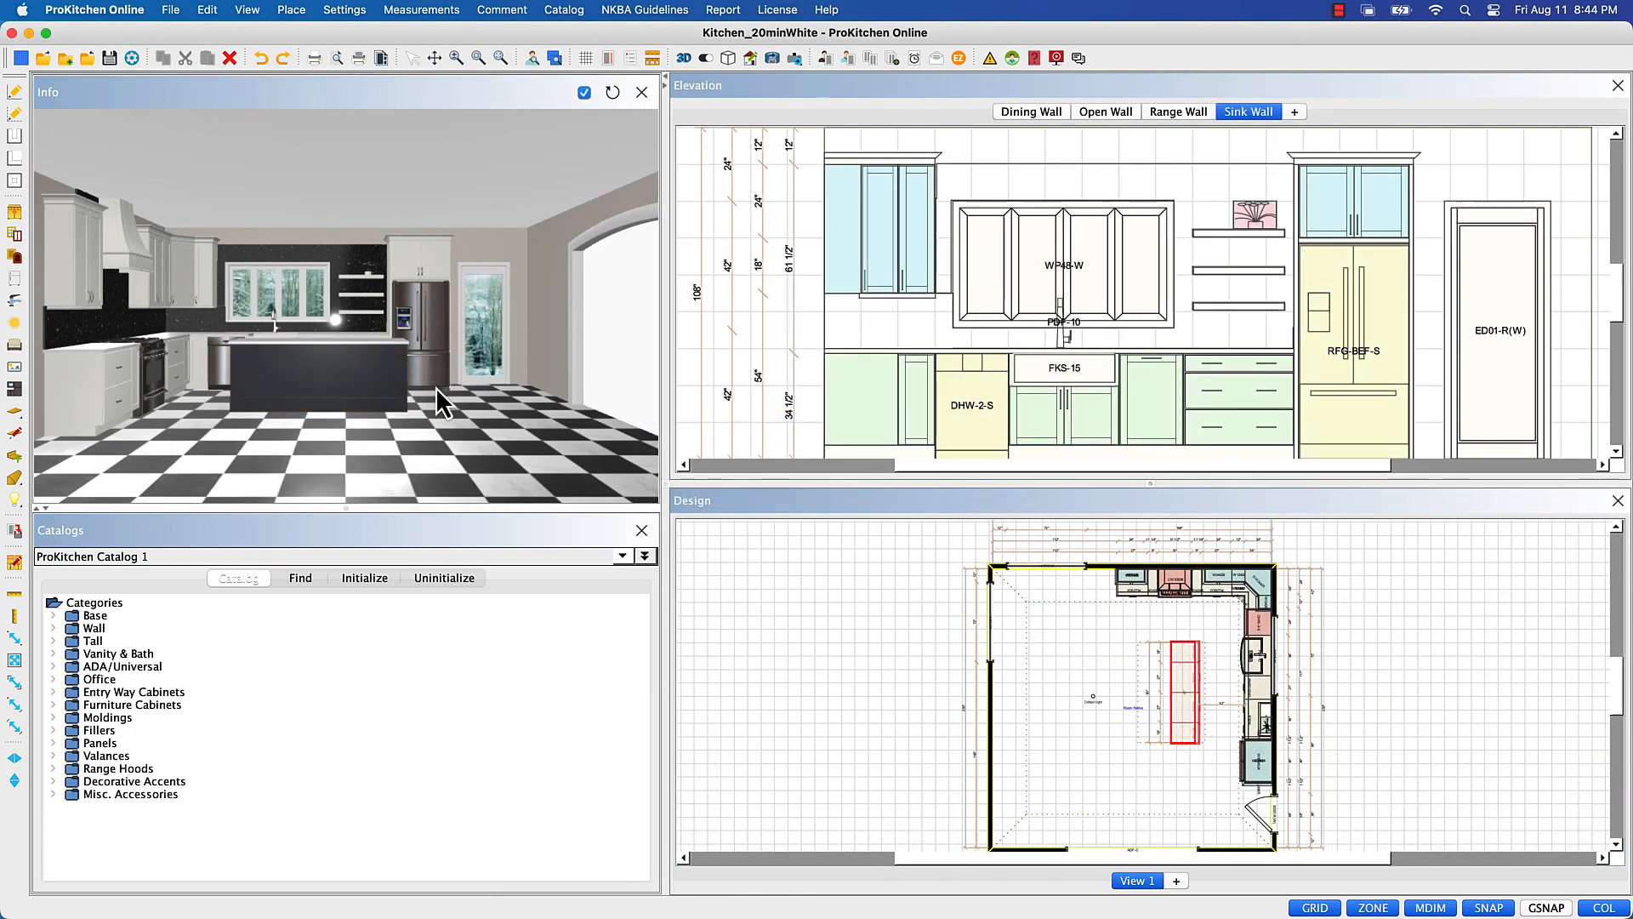
scroll(436, 386, "up", 5)
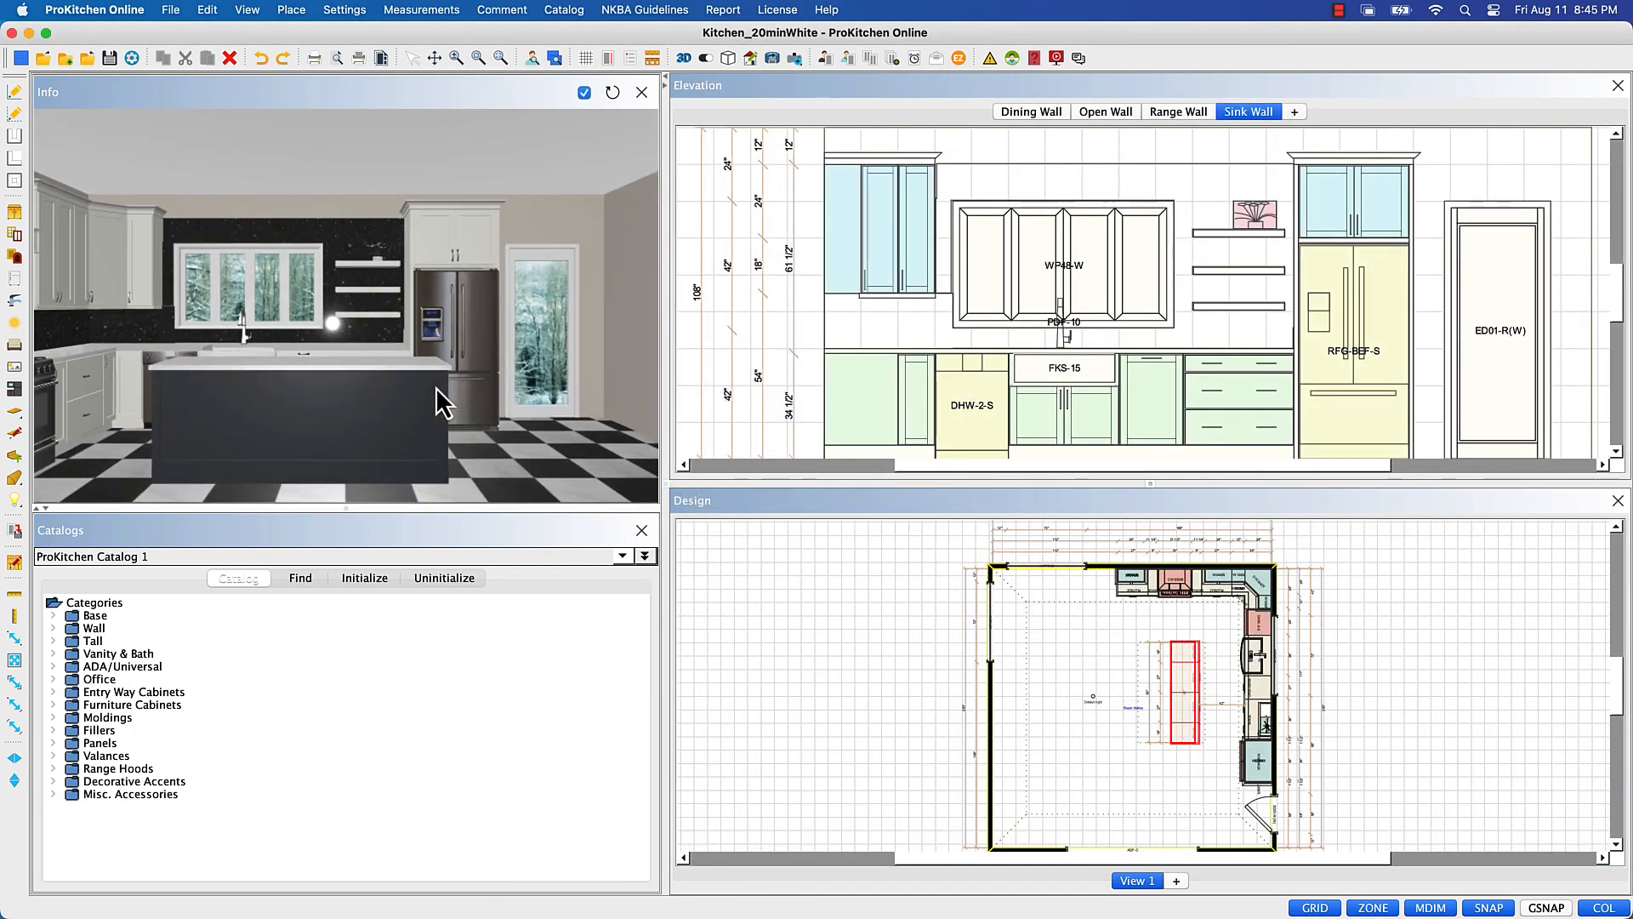
left_click_drag(406, 376, 386, 426)
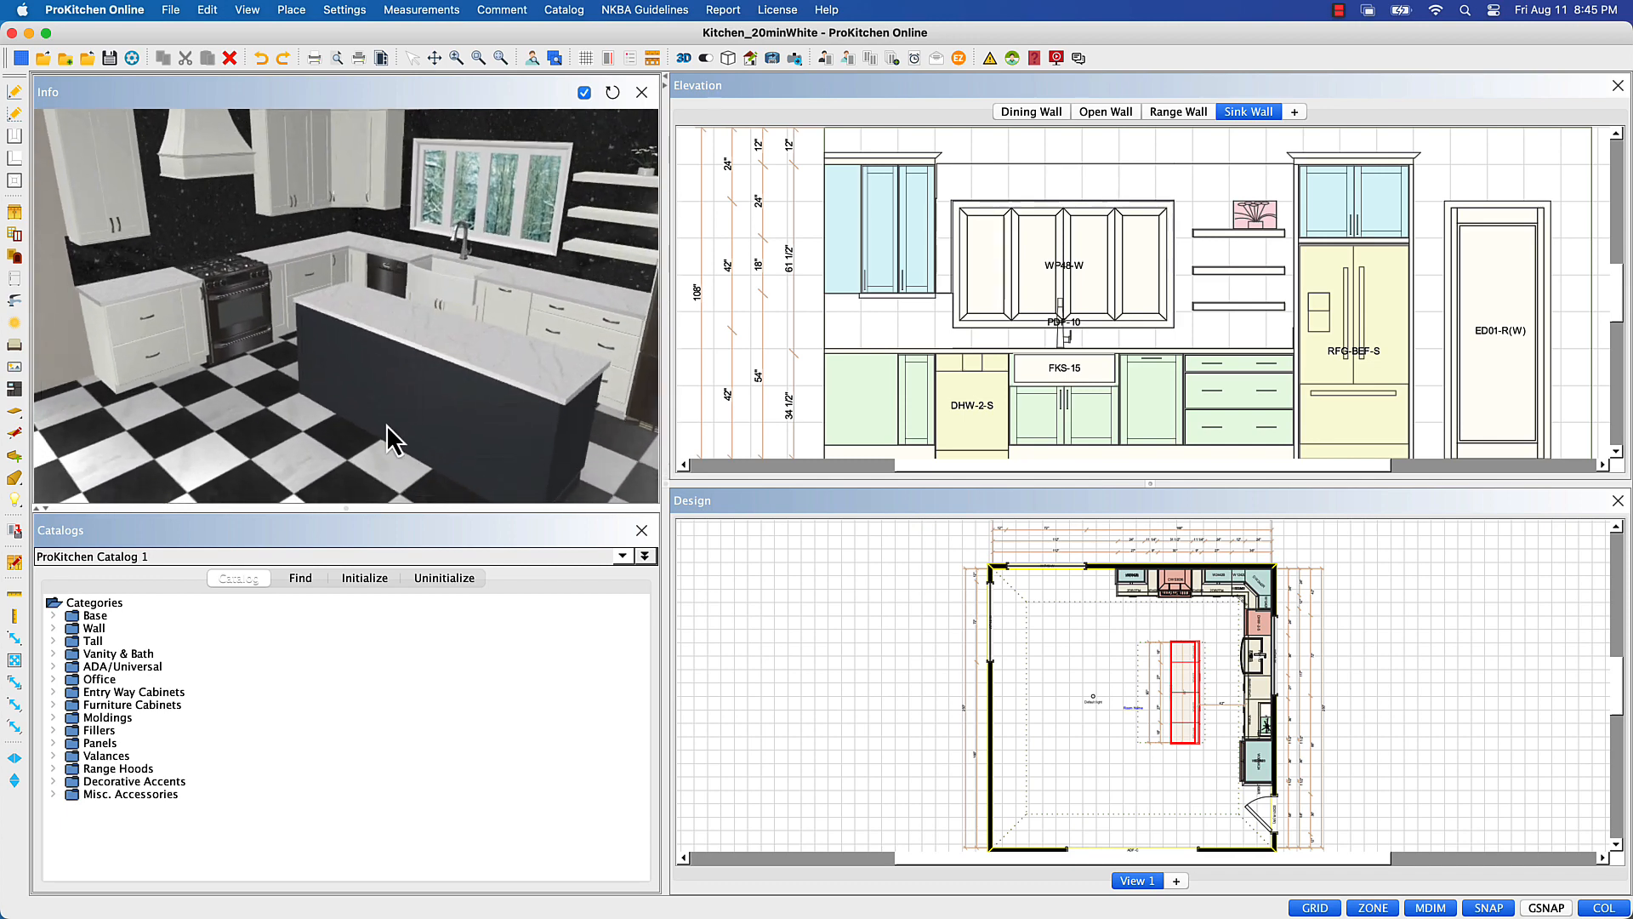
- Edit the island countertop and extend its long seating-side edge outward, making the top about 36 inches wide
right_click(1223, 537)
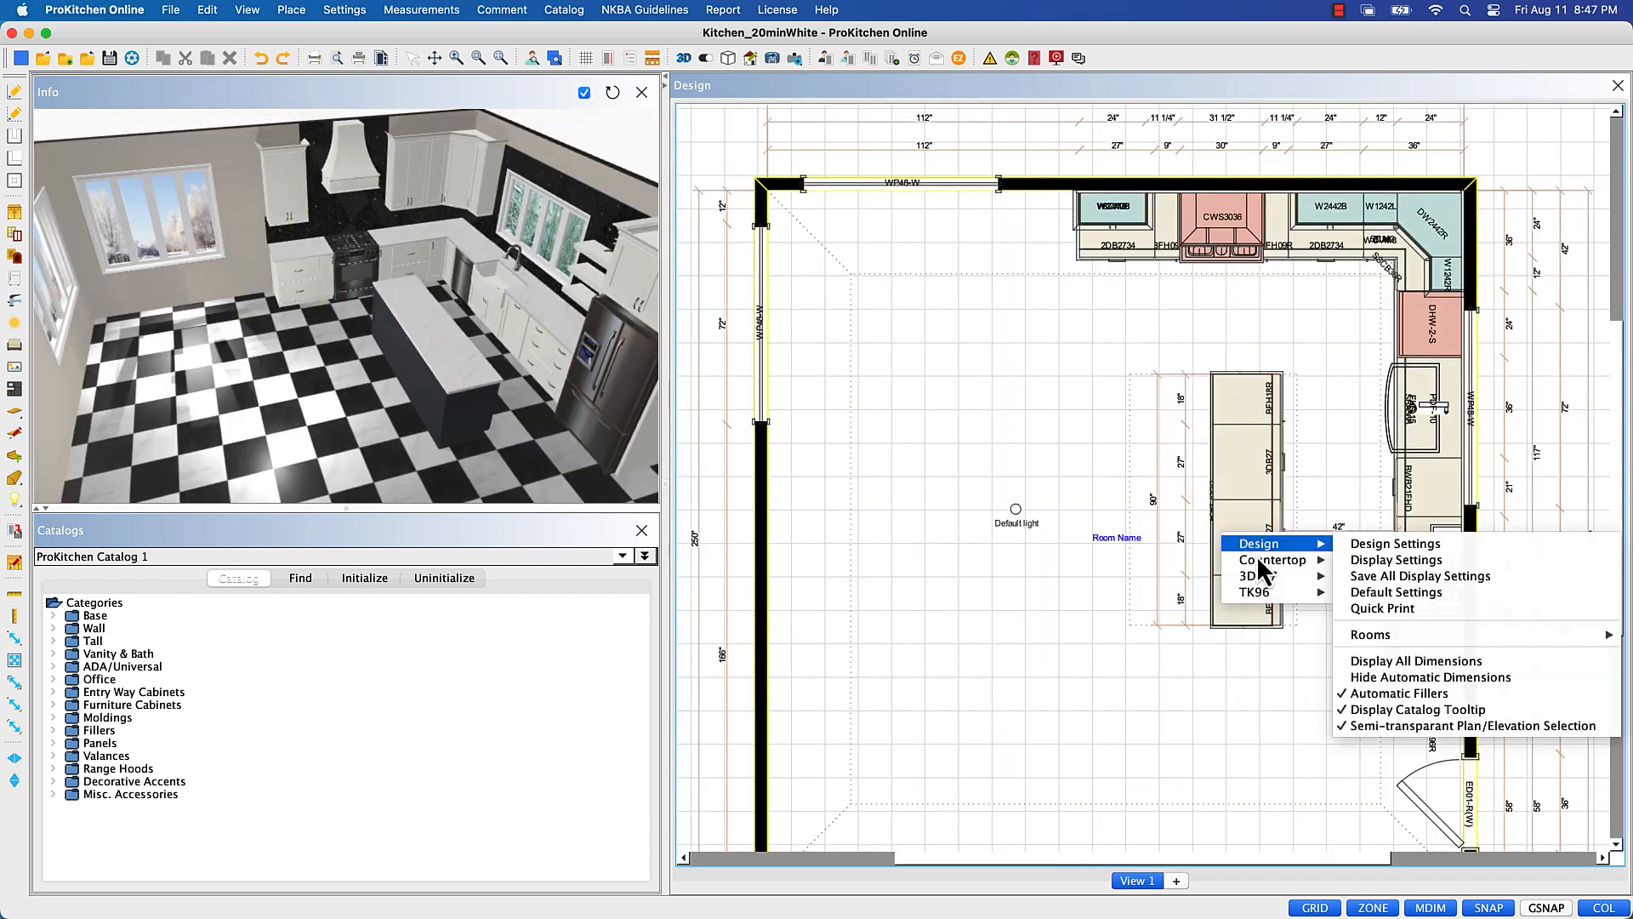
mouse_move(1257, 558)
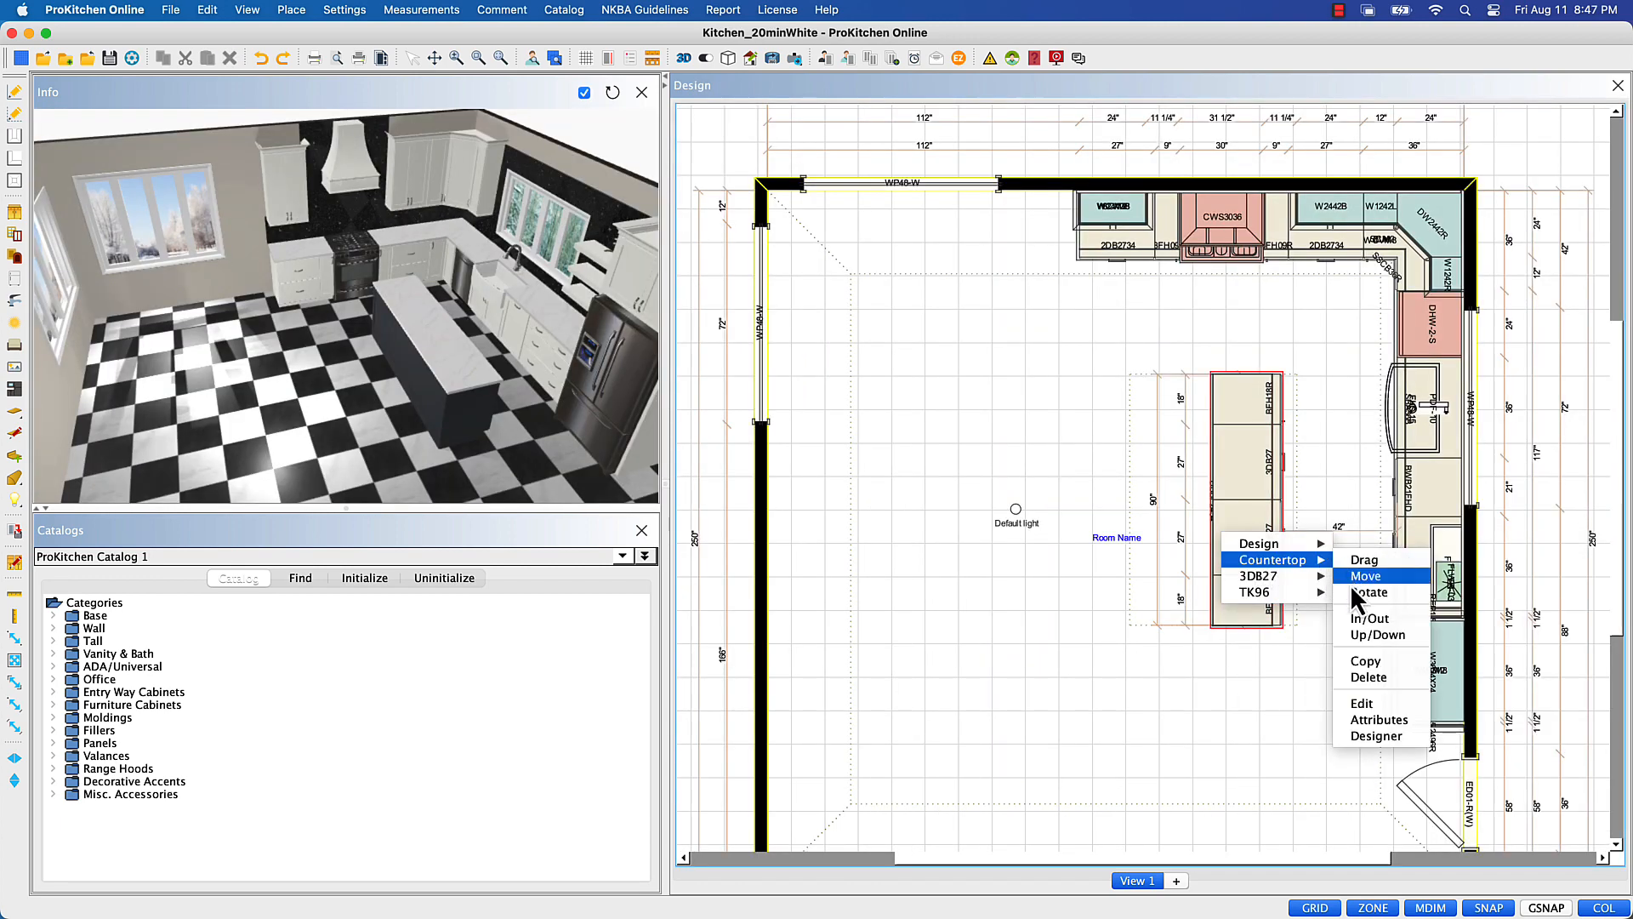
left_click(1359, 704)
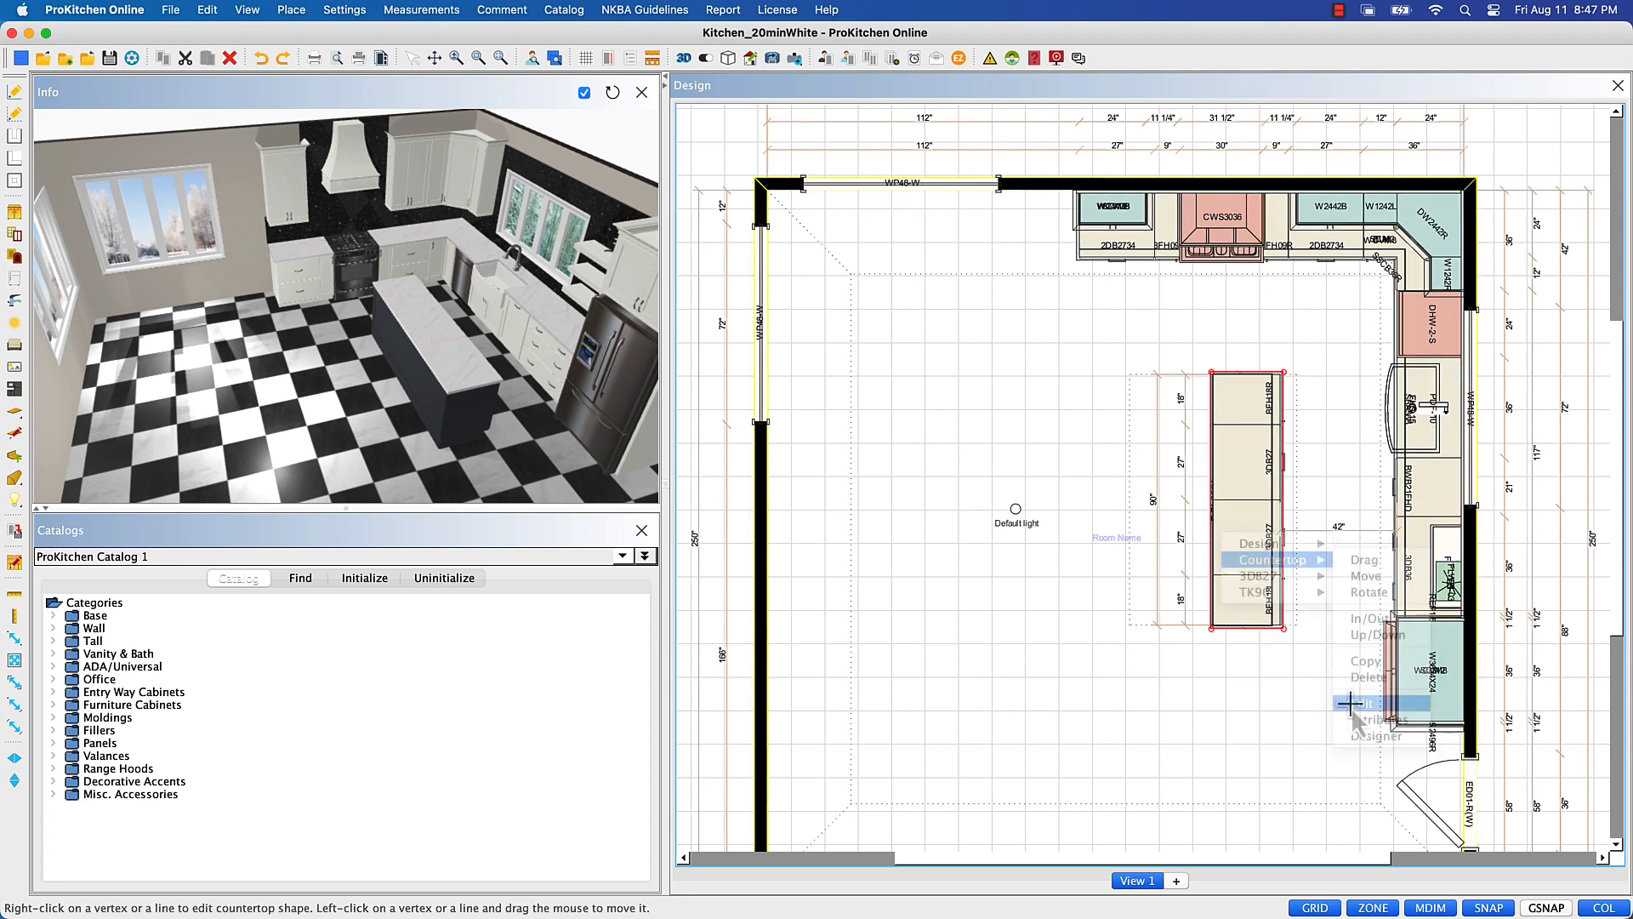
left_click(1211, 502)
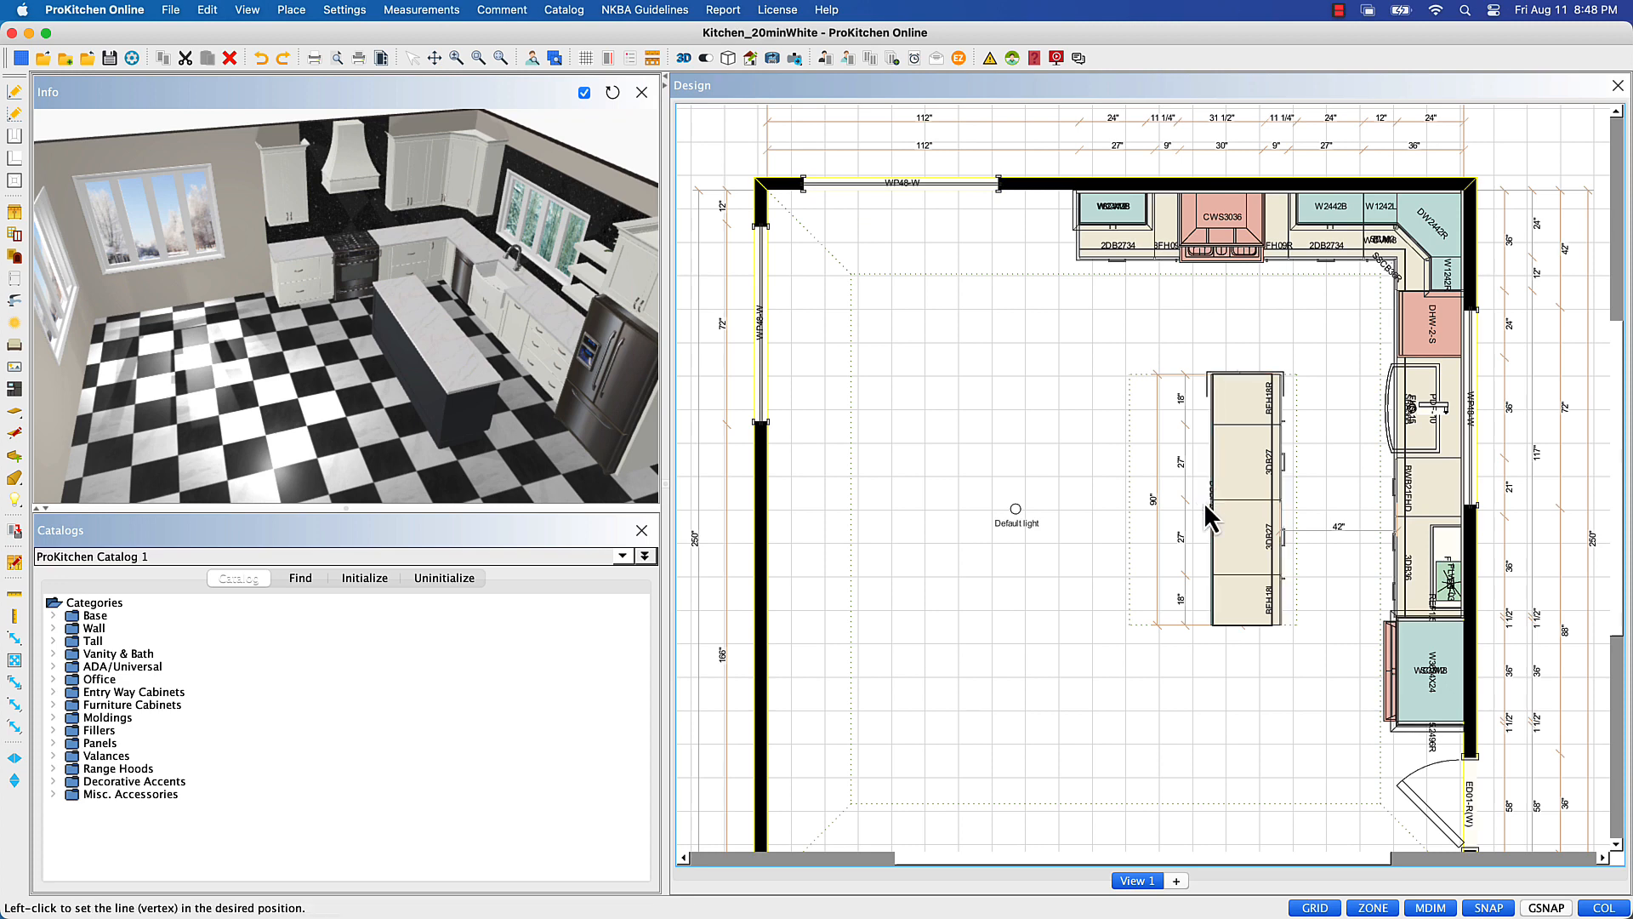
left_click(1183, 497)
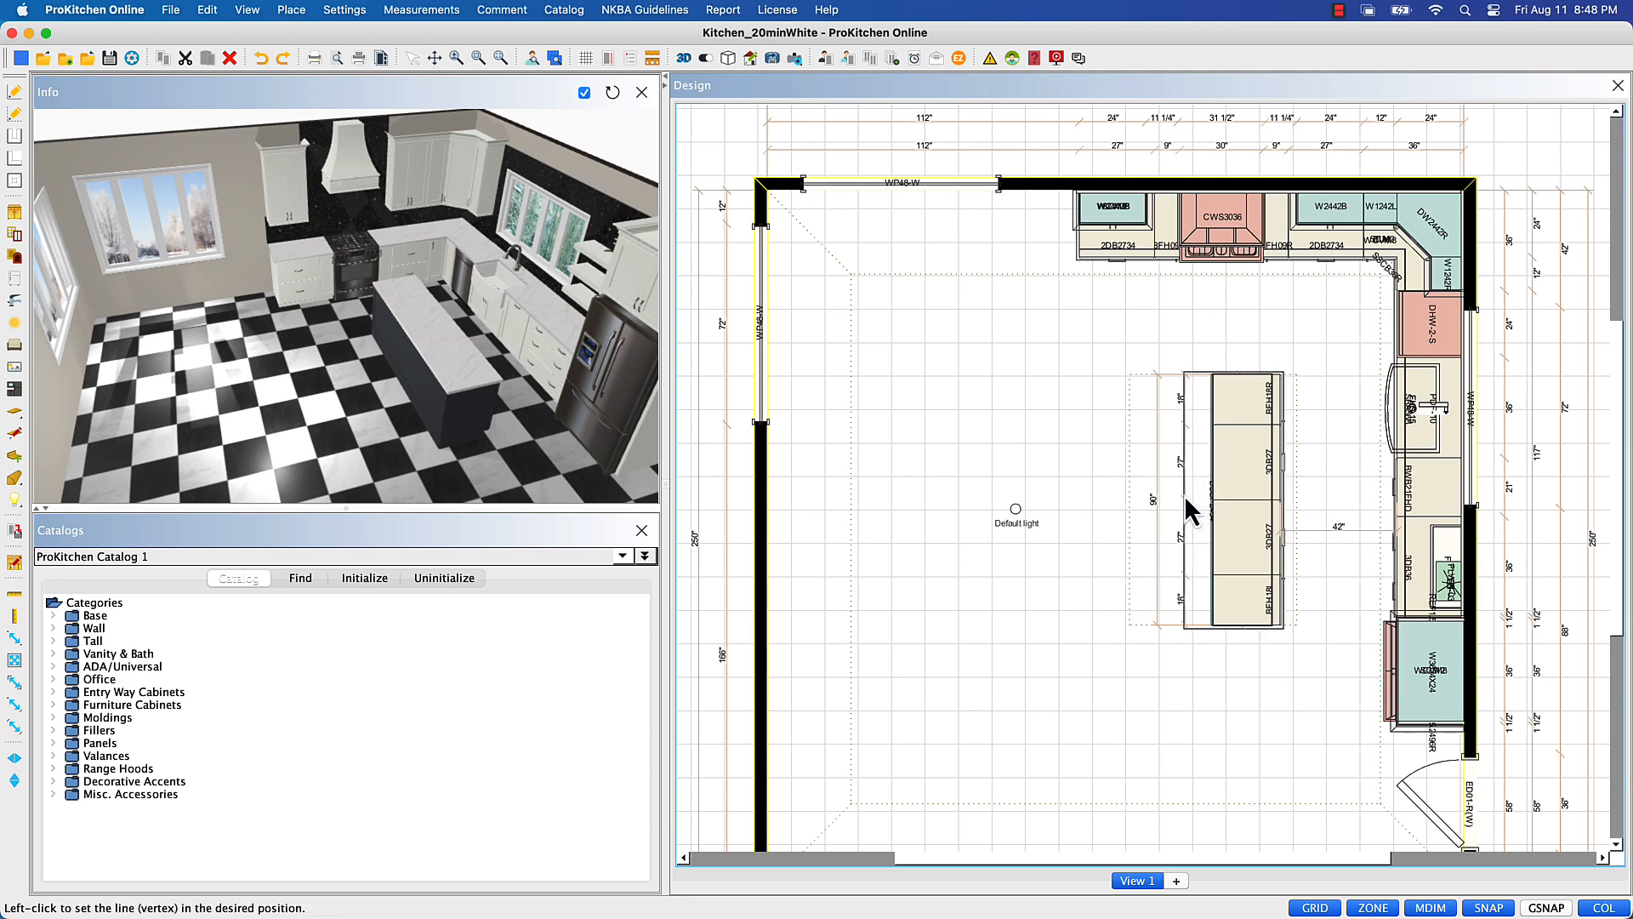
- Curve the extended long edge of the island countertop outward with Radius End
right_click(1184, 495)
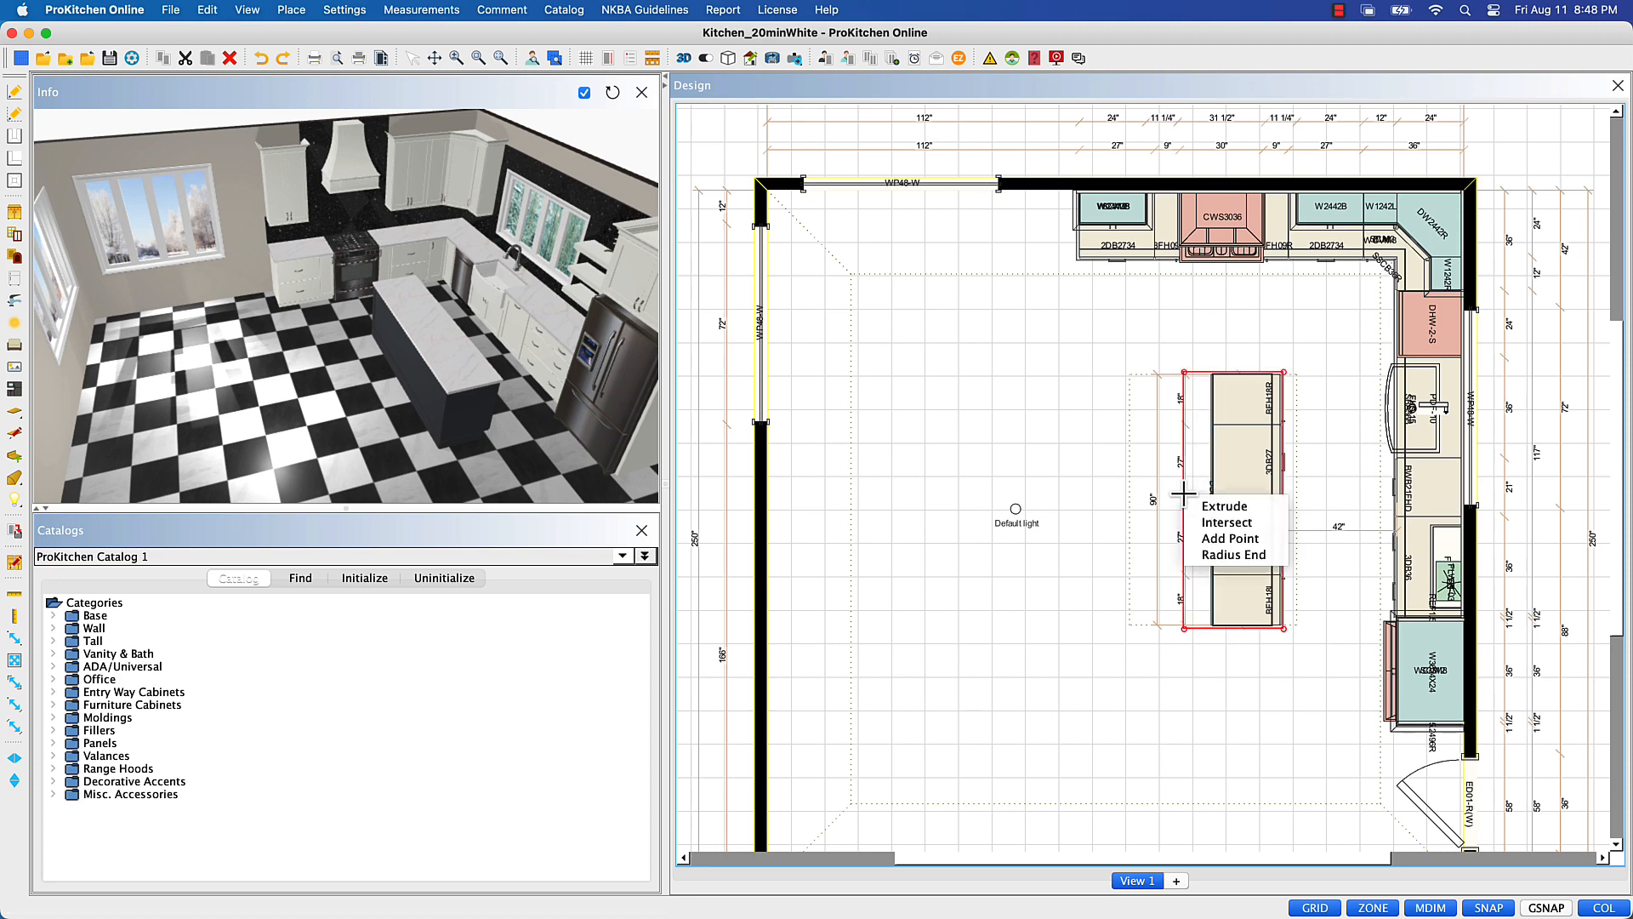
left_click(1201, 556)
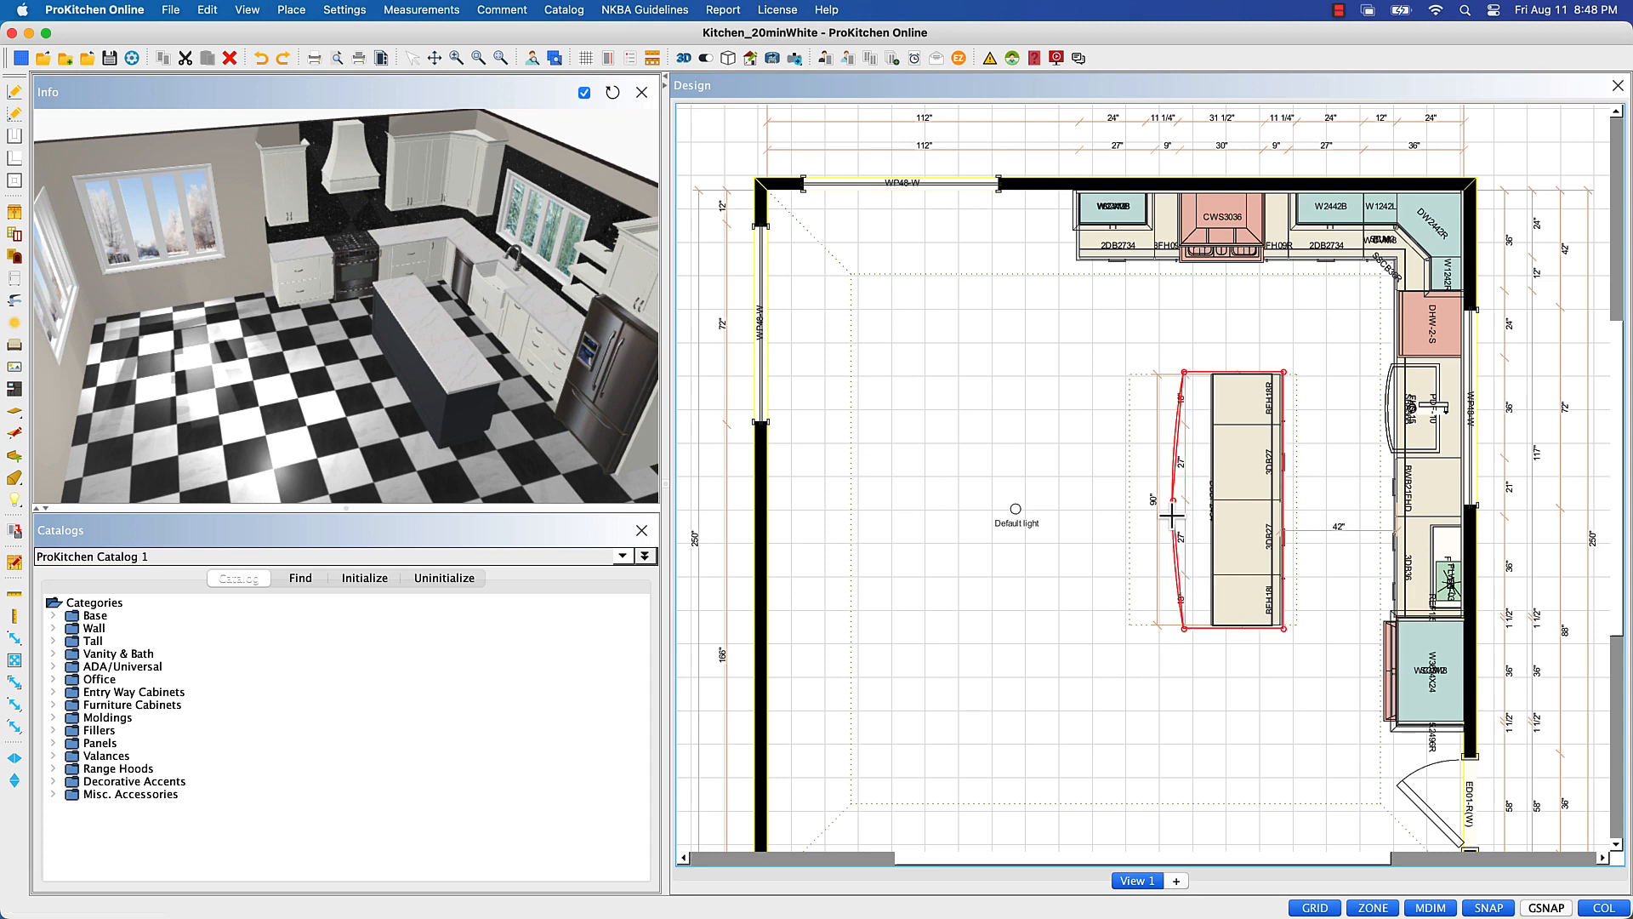
left_click(1172, 516)
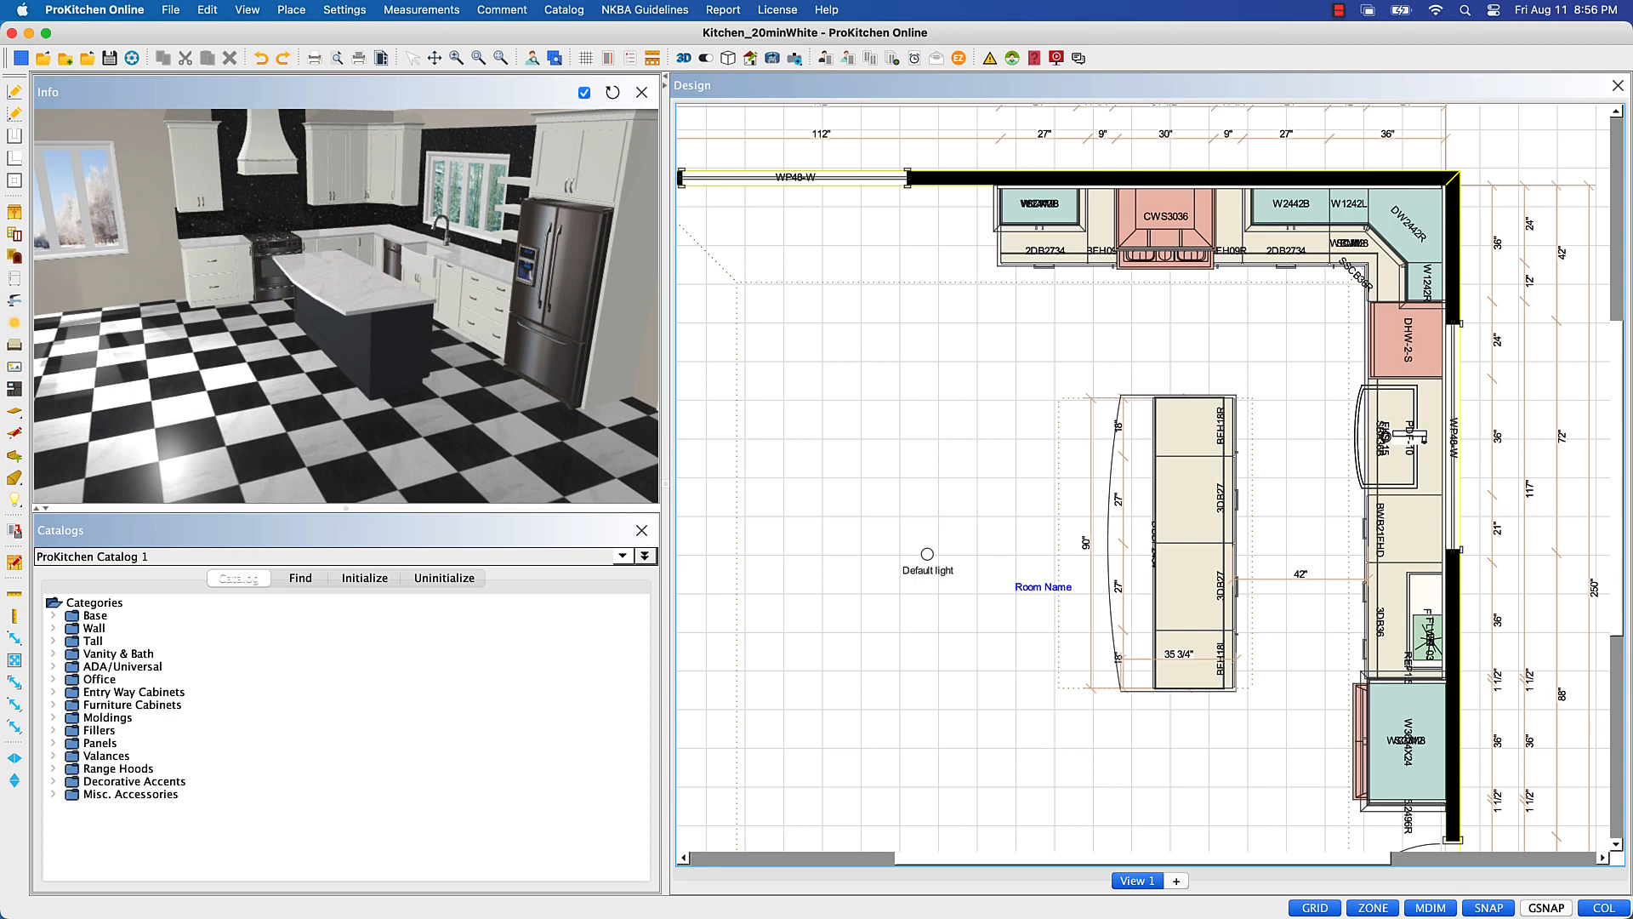
- Place a Floor Usershape from the architectural elements on the open floor just beyond the refrigerator-side end of the island
left_click(14, 238)
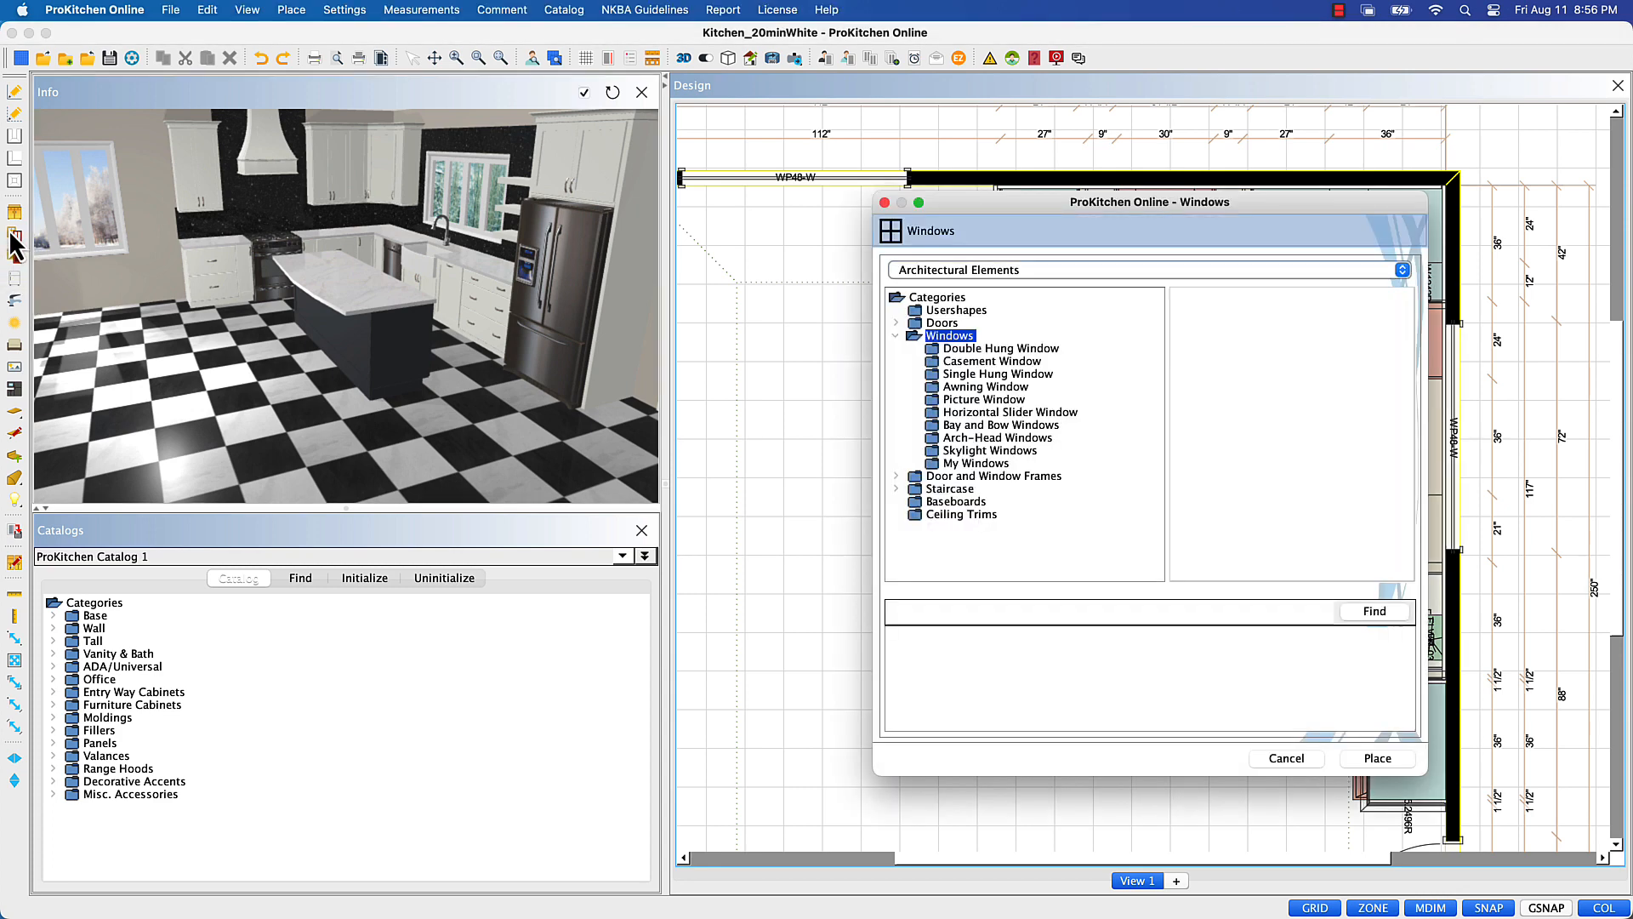
left_click(956, 310)
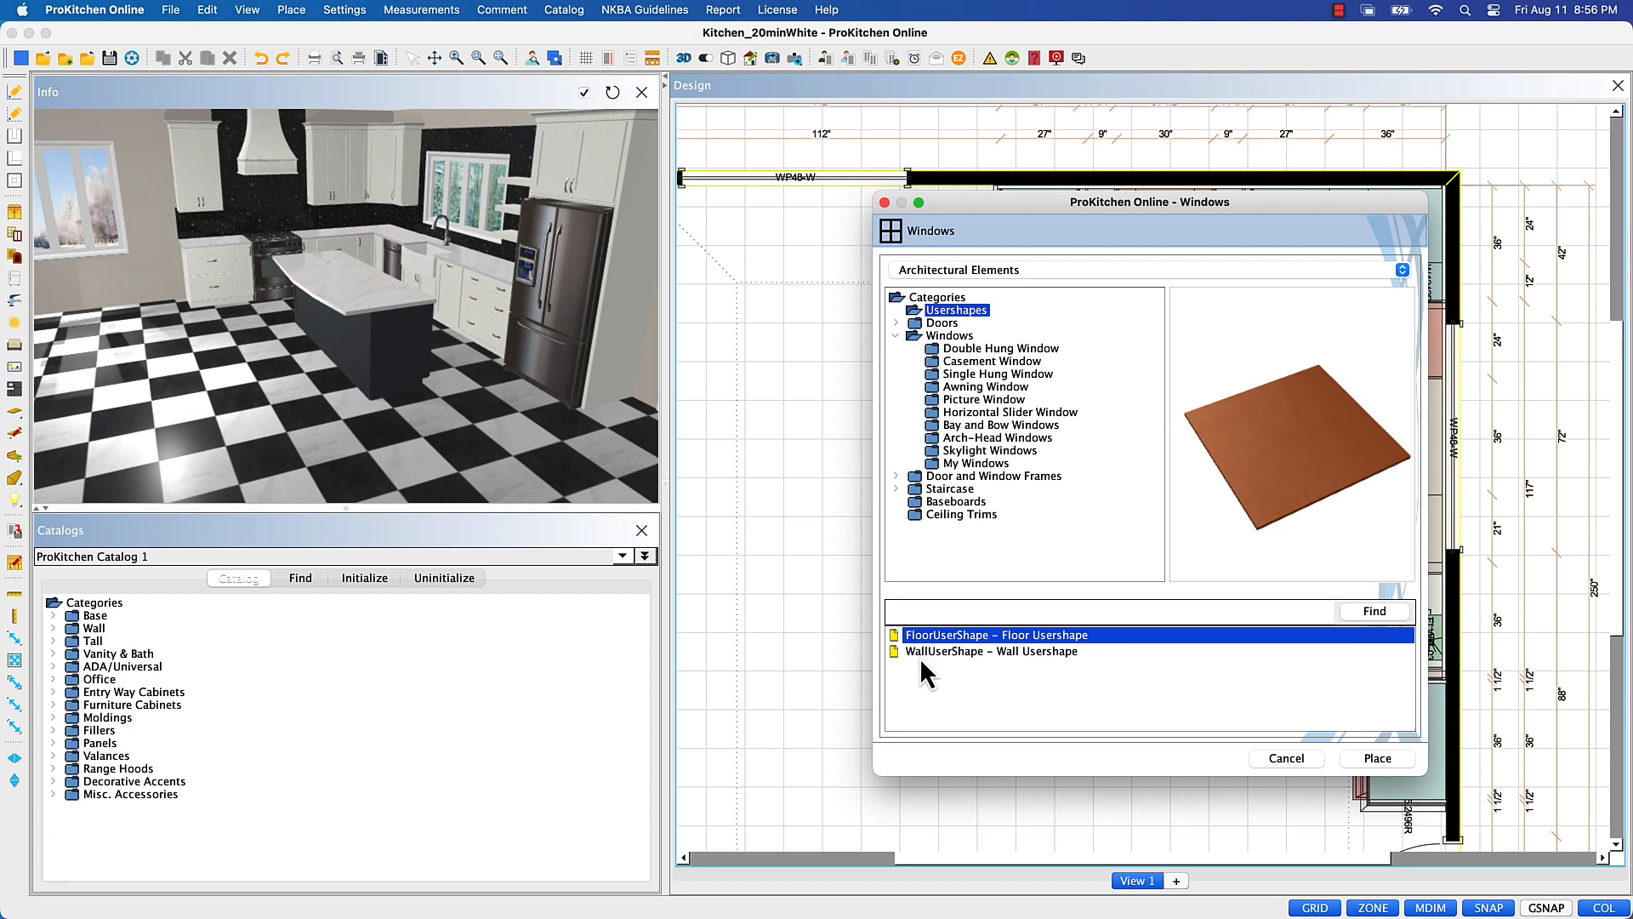
left_click(1368, 760)
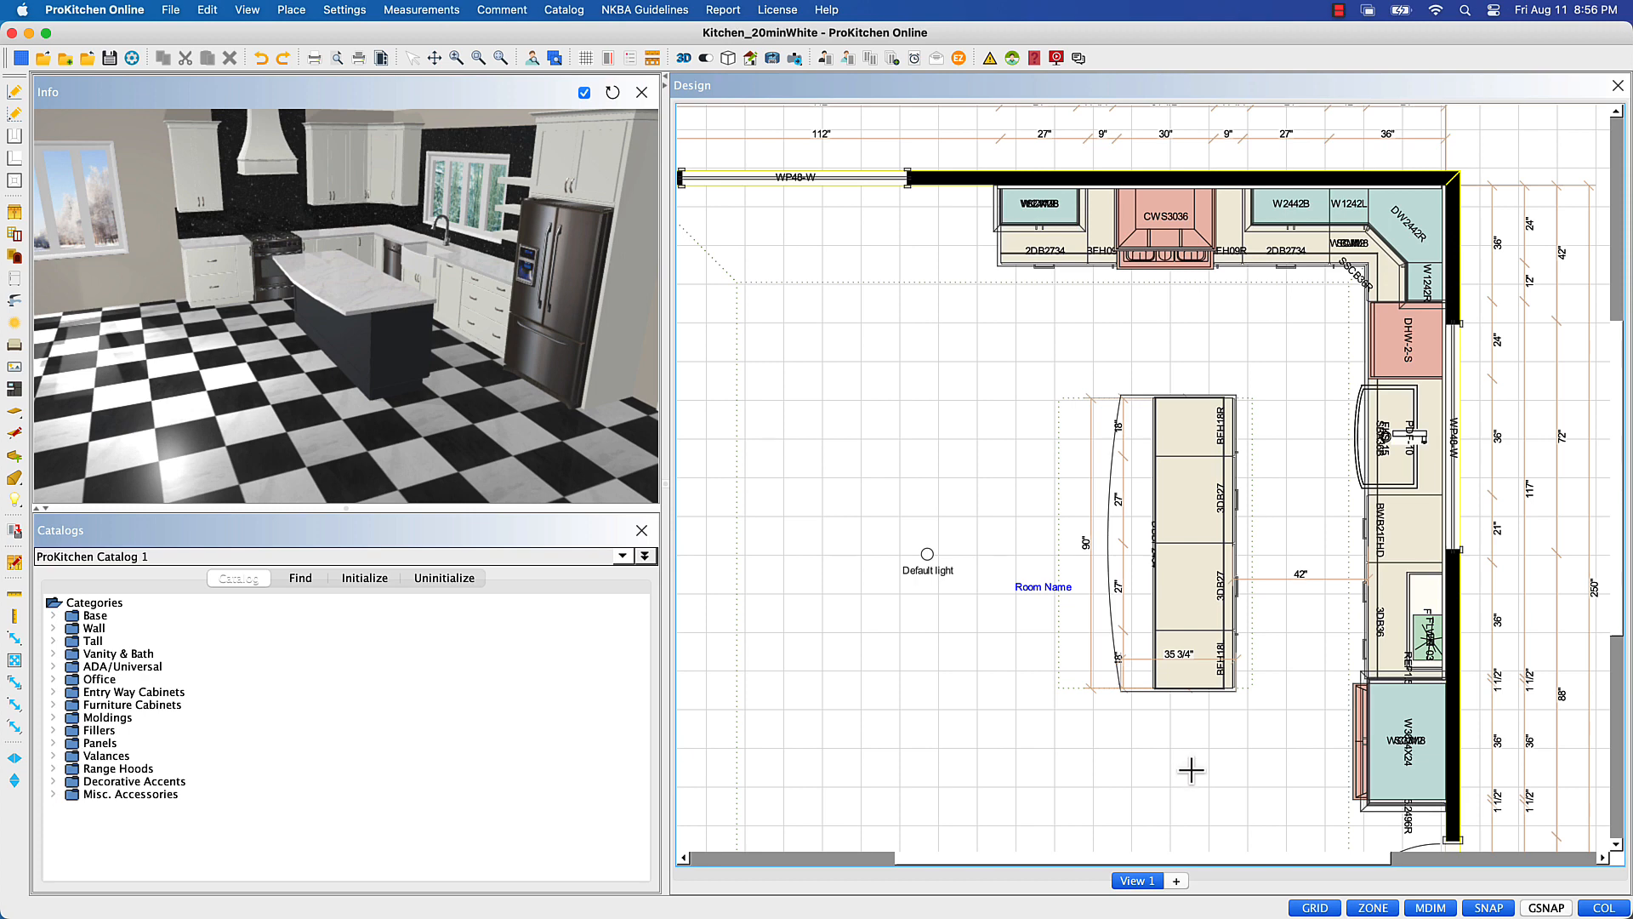
left_click_drag(1191, 770, 1145, 757)
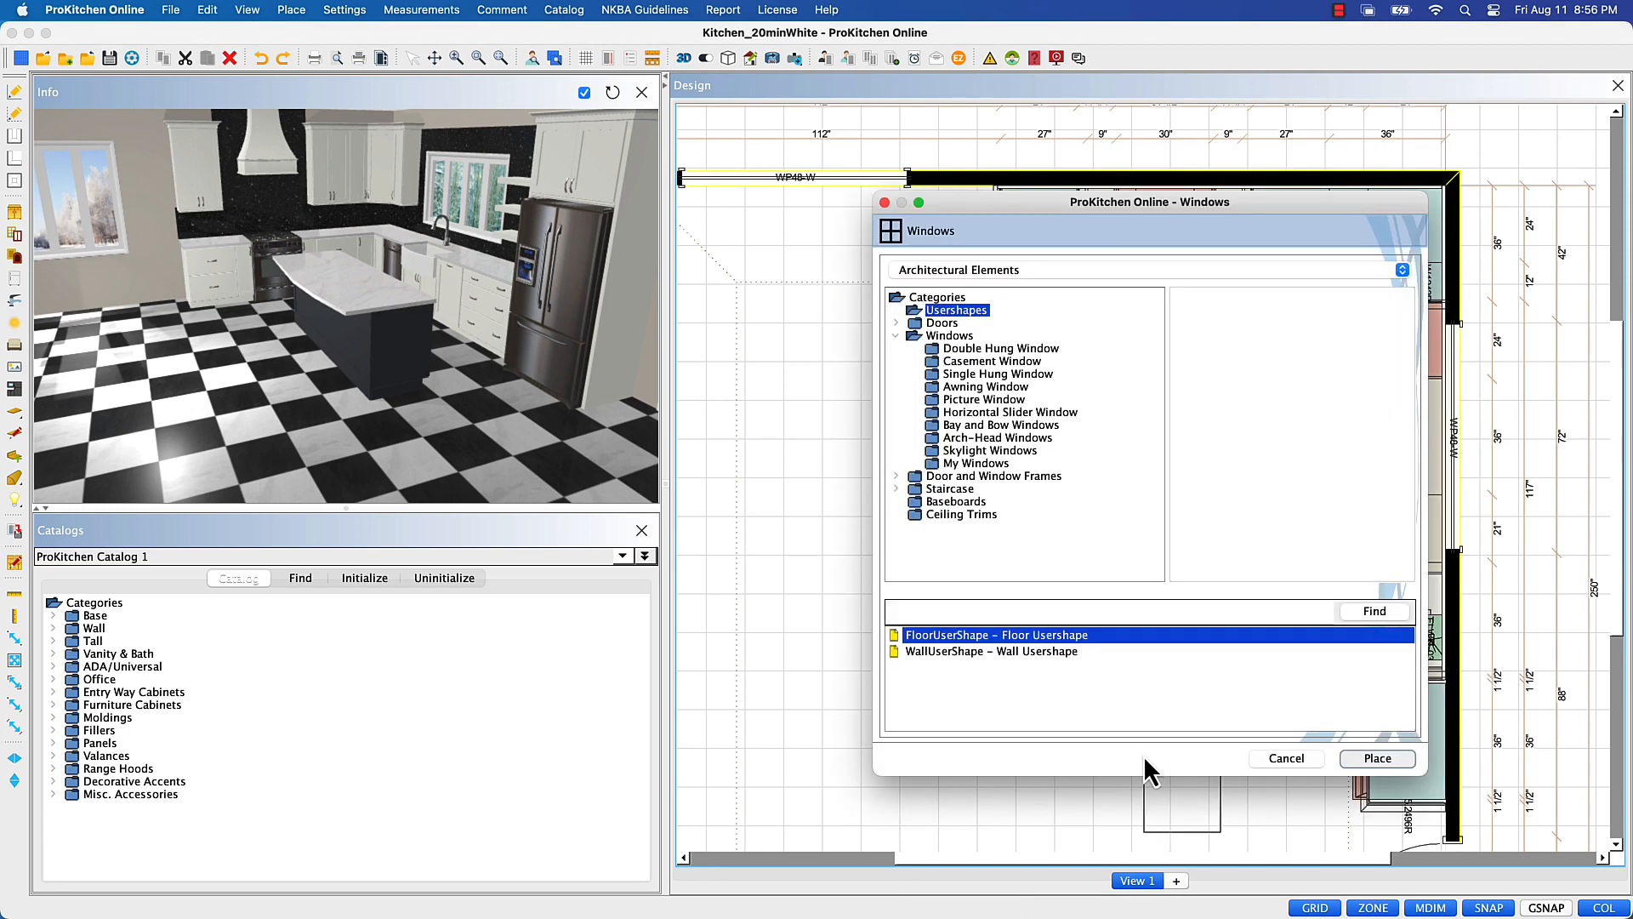
left_click(1293, 758)
left_click(1211, 774)
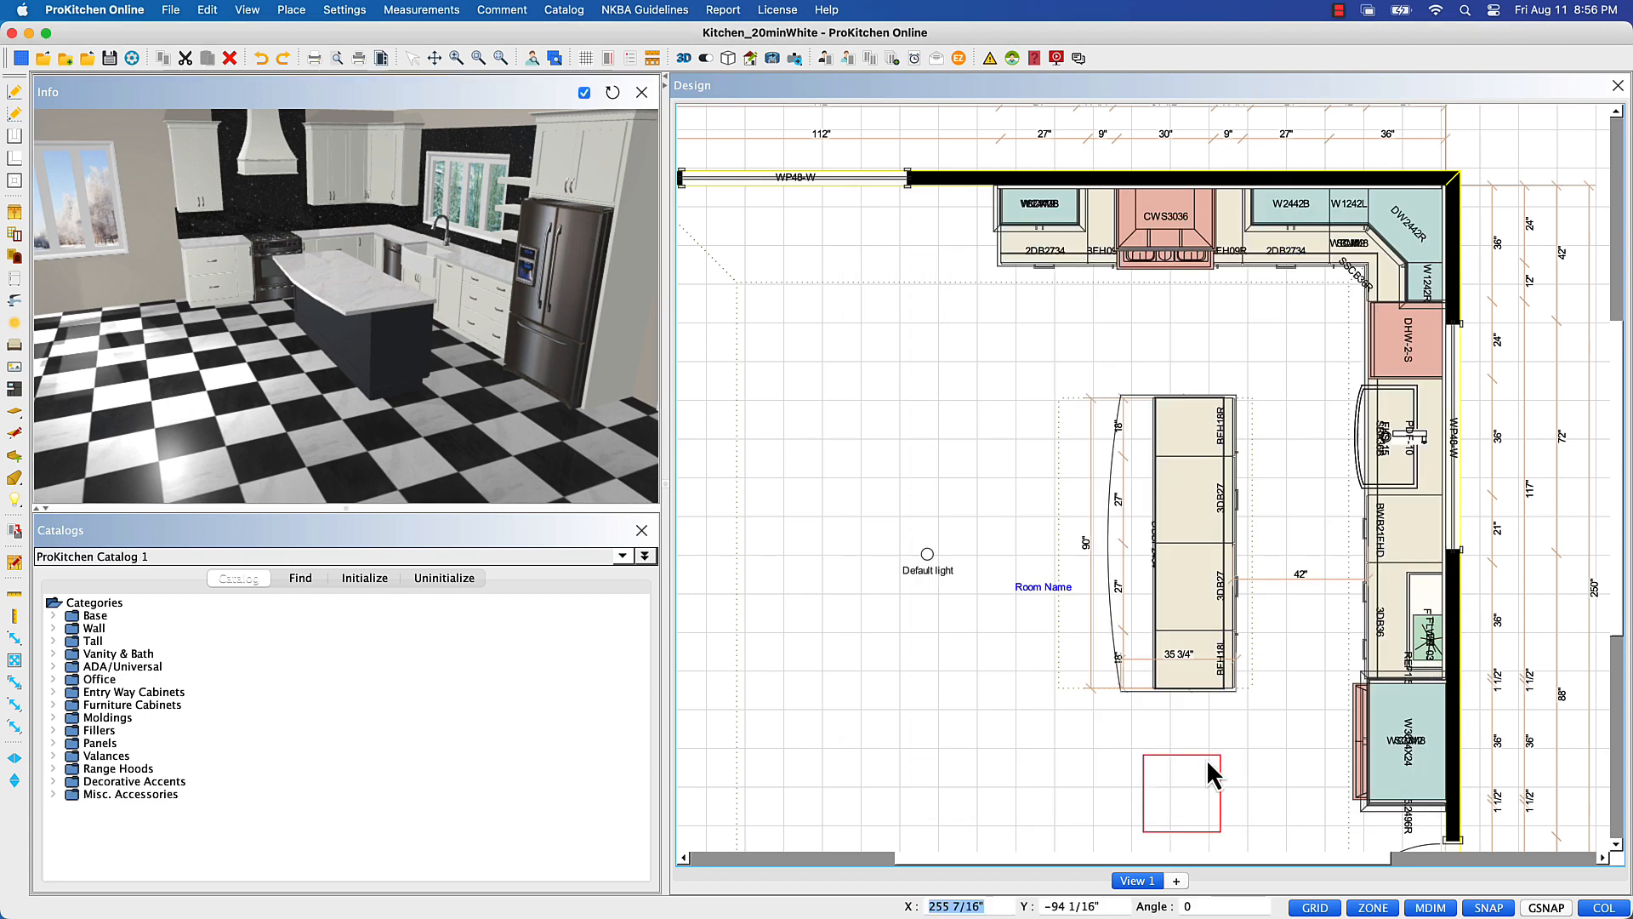
- Set the floor usershape's dimensions to 35.75" wide, 1" deep and 34.5" high
right_click(1171, 789)
mouse_move(1228, 816)
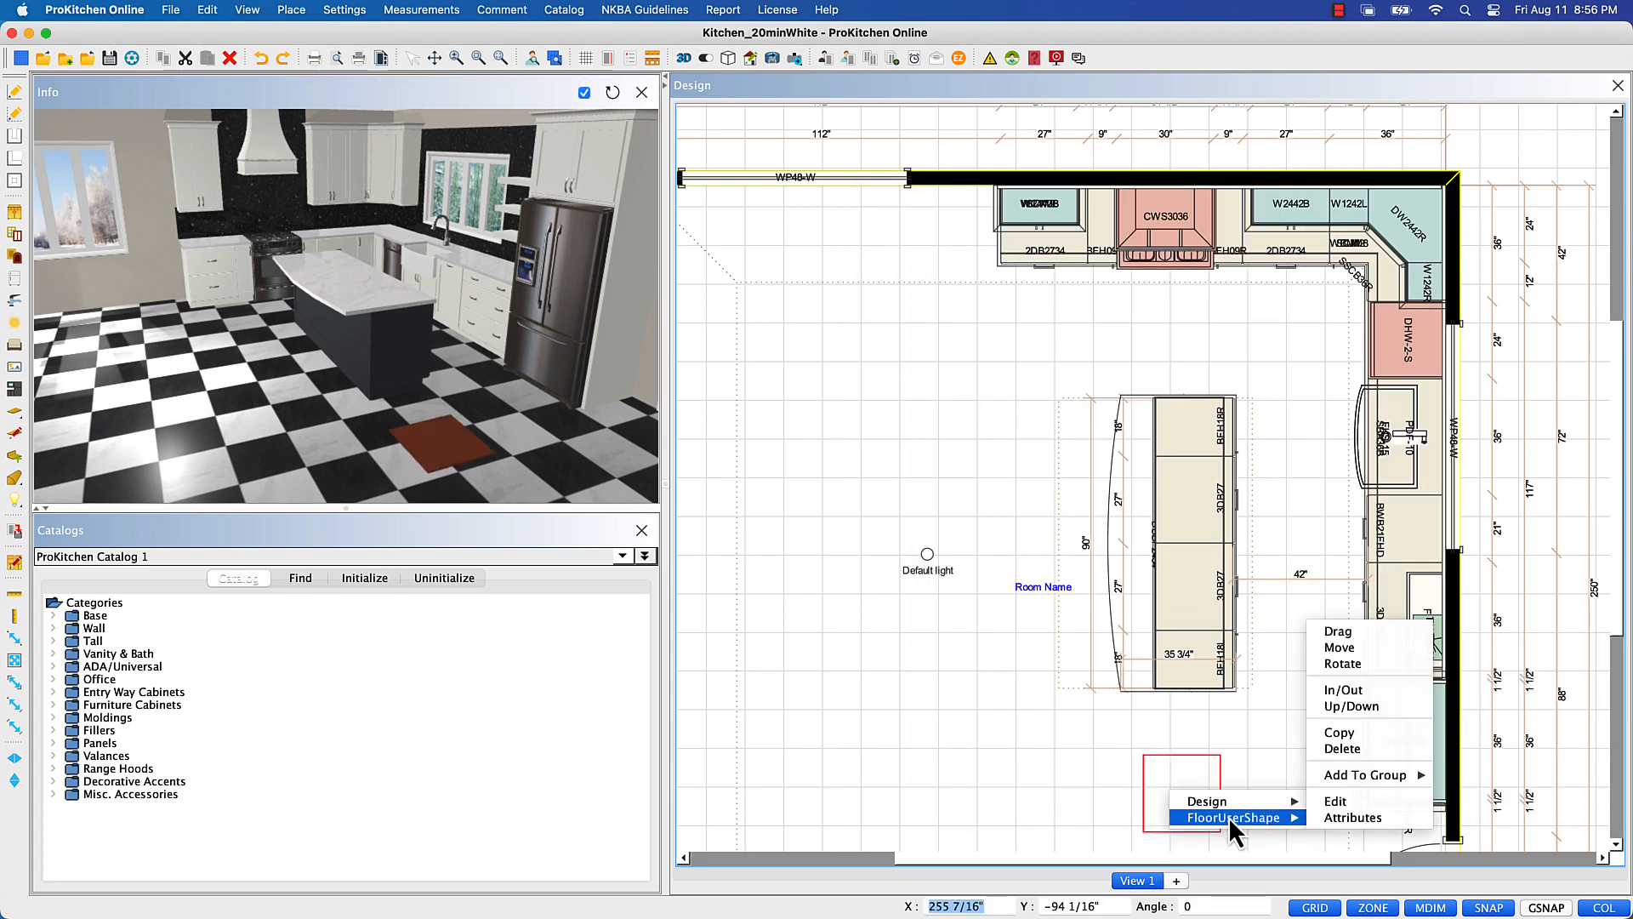
left_click(1329, 818)
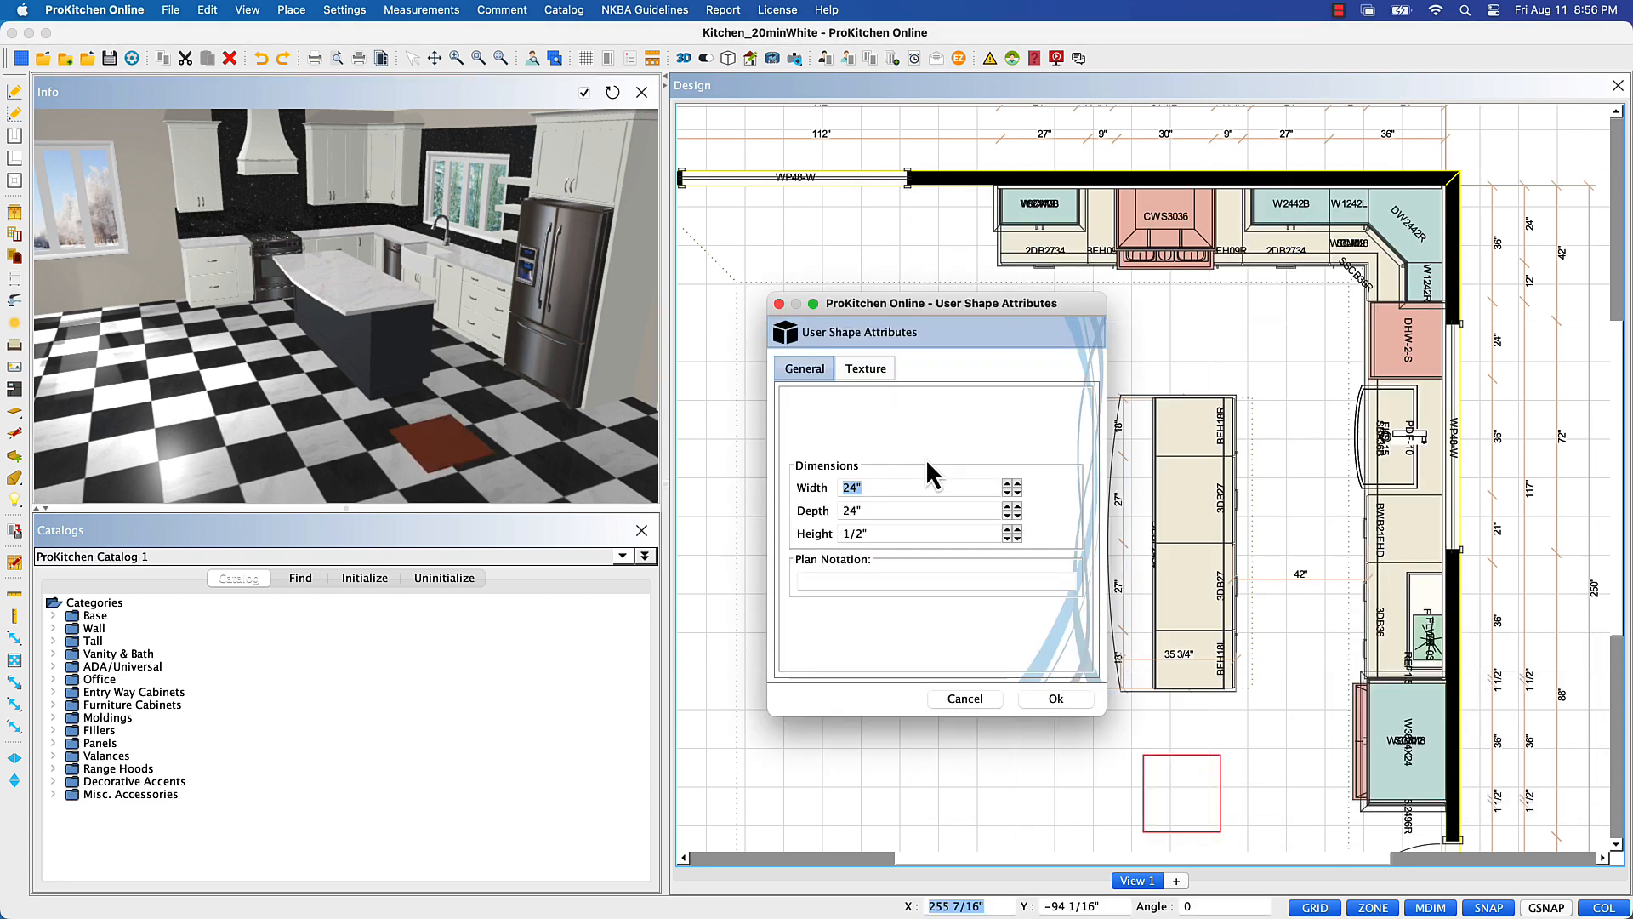
type("35.75")
key("Tab")
type("1")
key("Tab")
type("34")
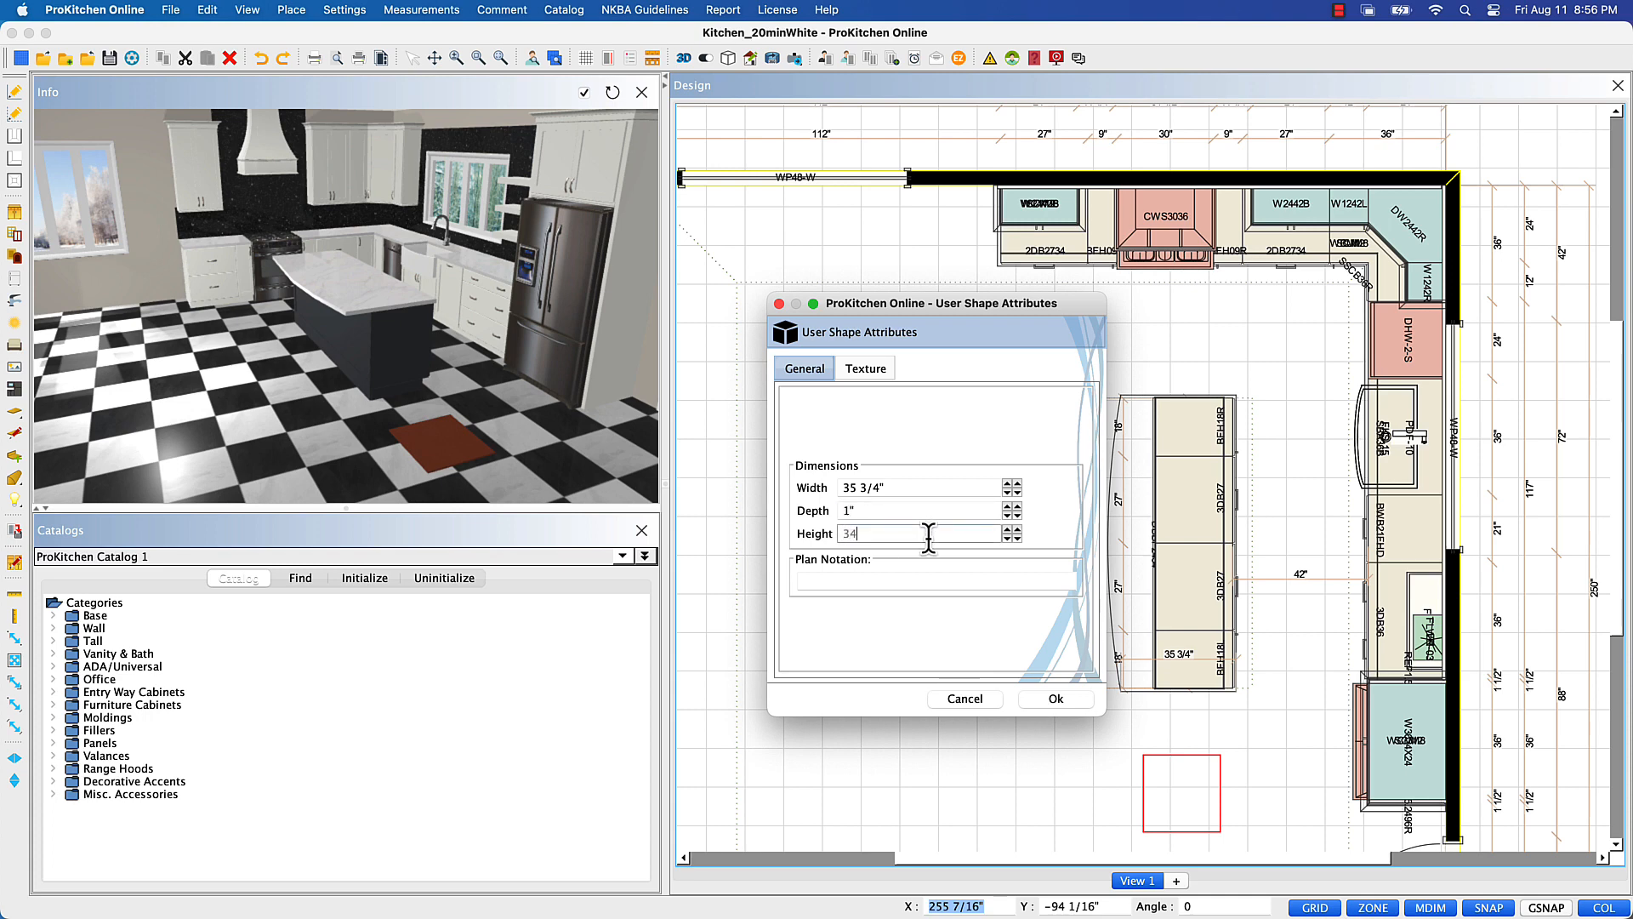
type(".5")
- Give the resized usershape the As Countertop texture and apply its attributes
left_click(858, 369)
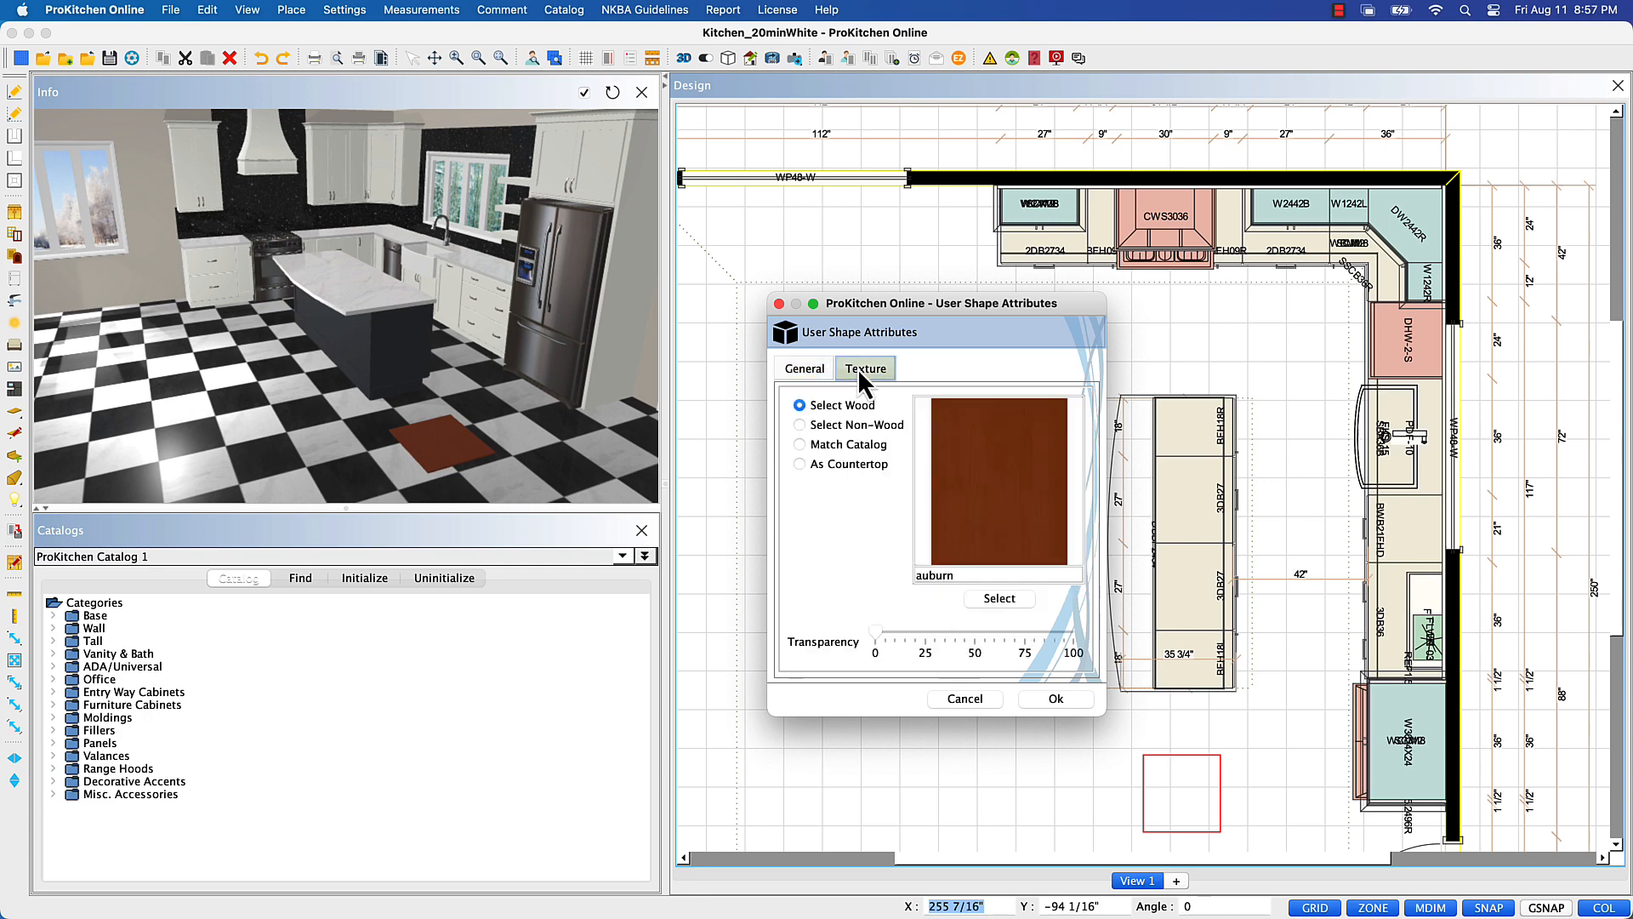
left_click(799, 464)
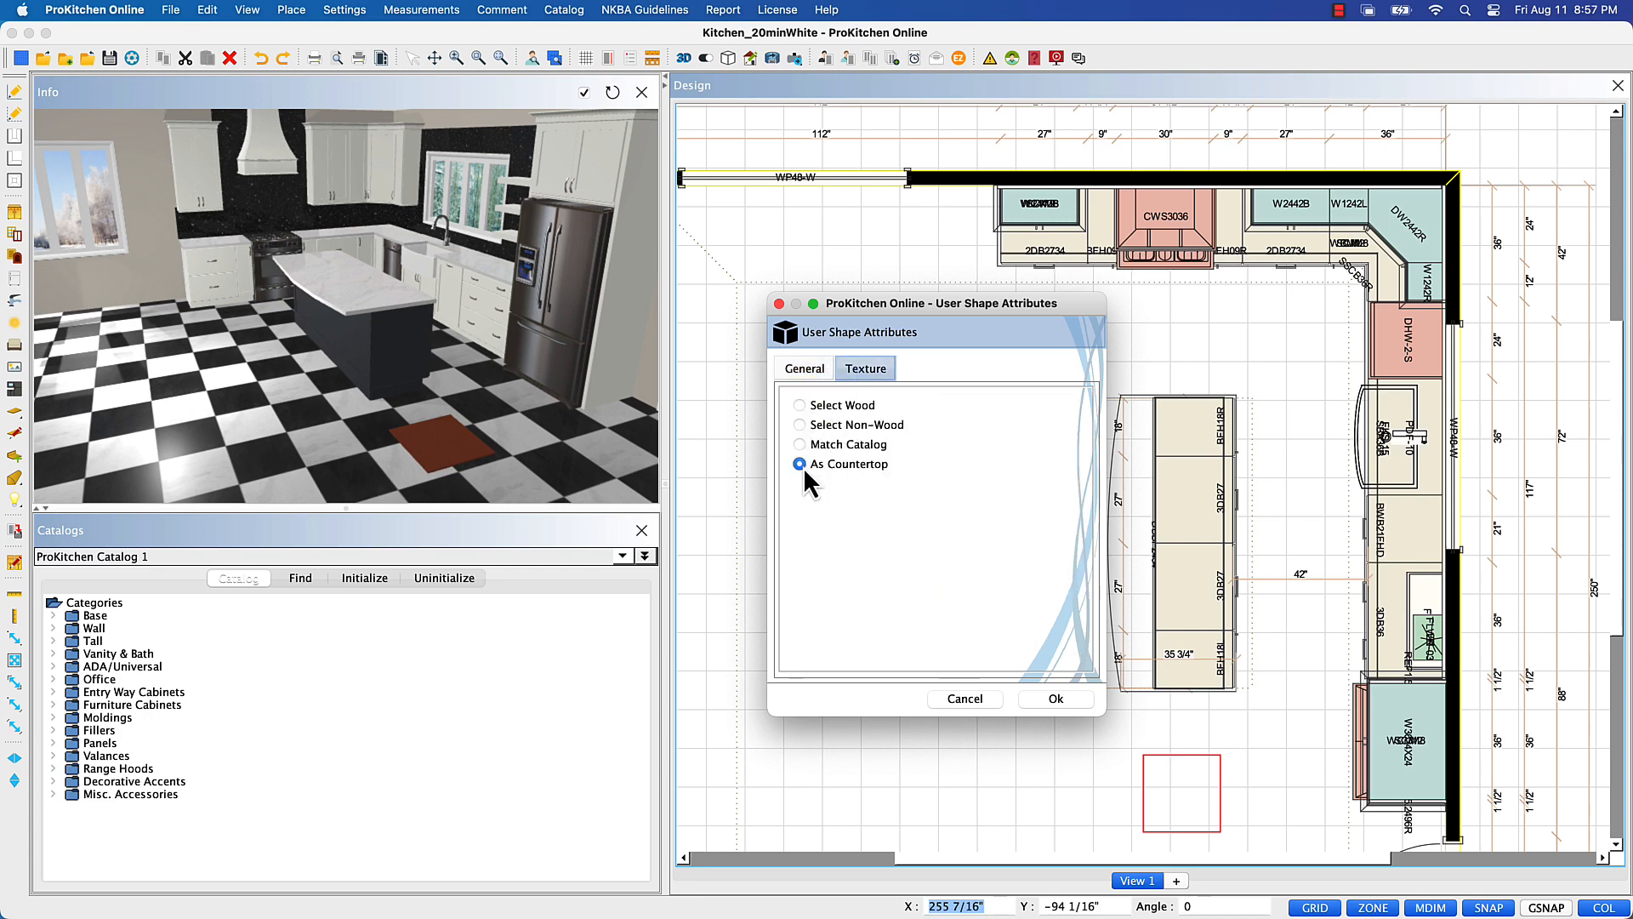
left_click(1039, 701)
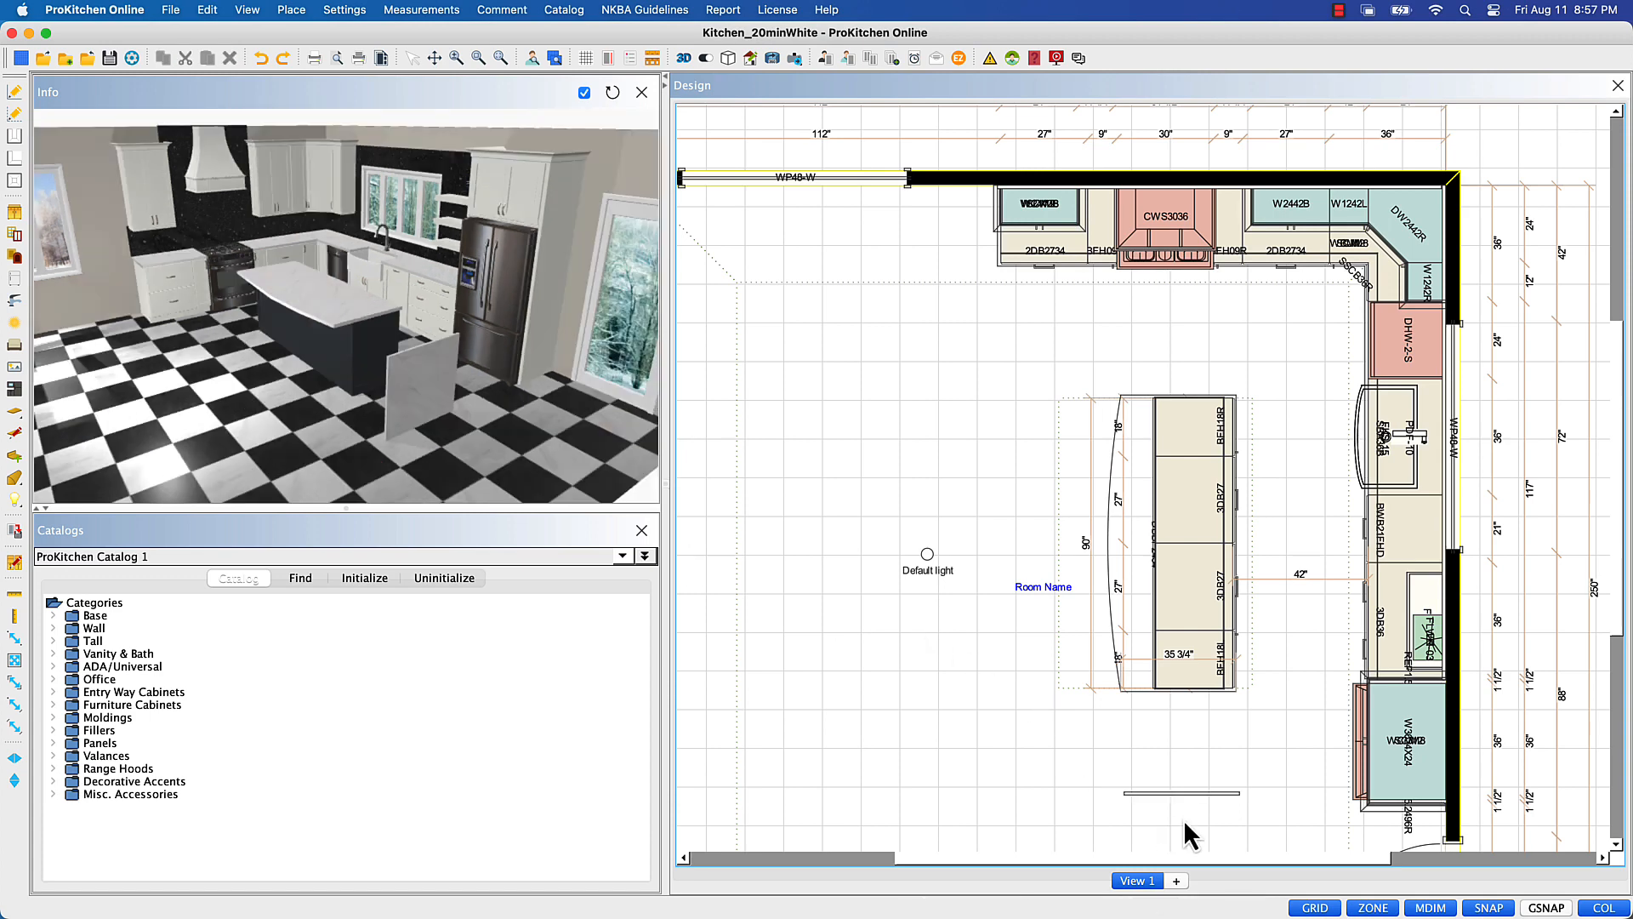
- Move the countertop-finish panel flush against the island's refrigerator-side end and copy it to the opposite end
left_click(1182, 795)
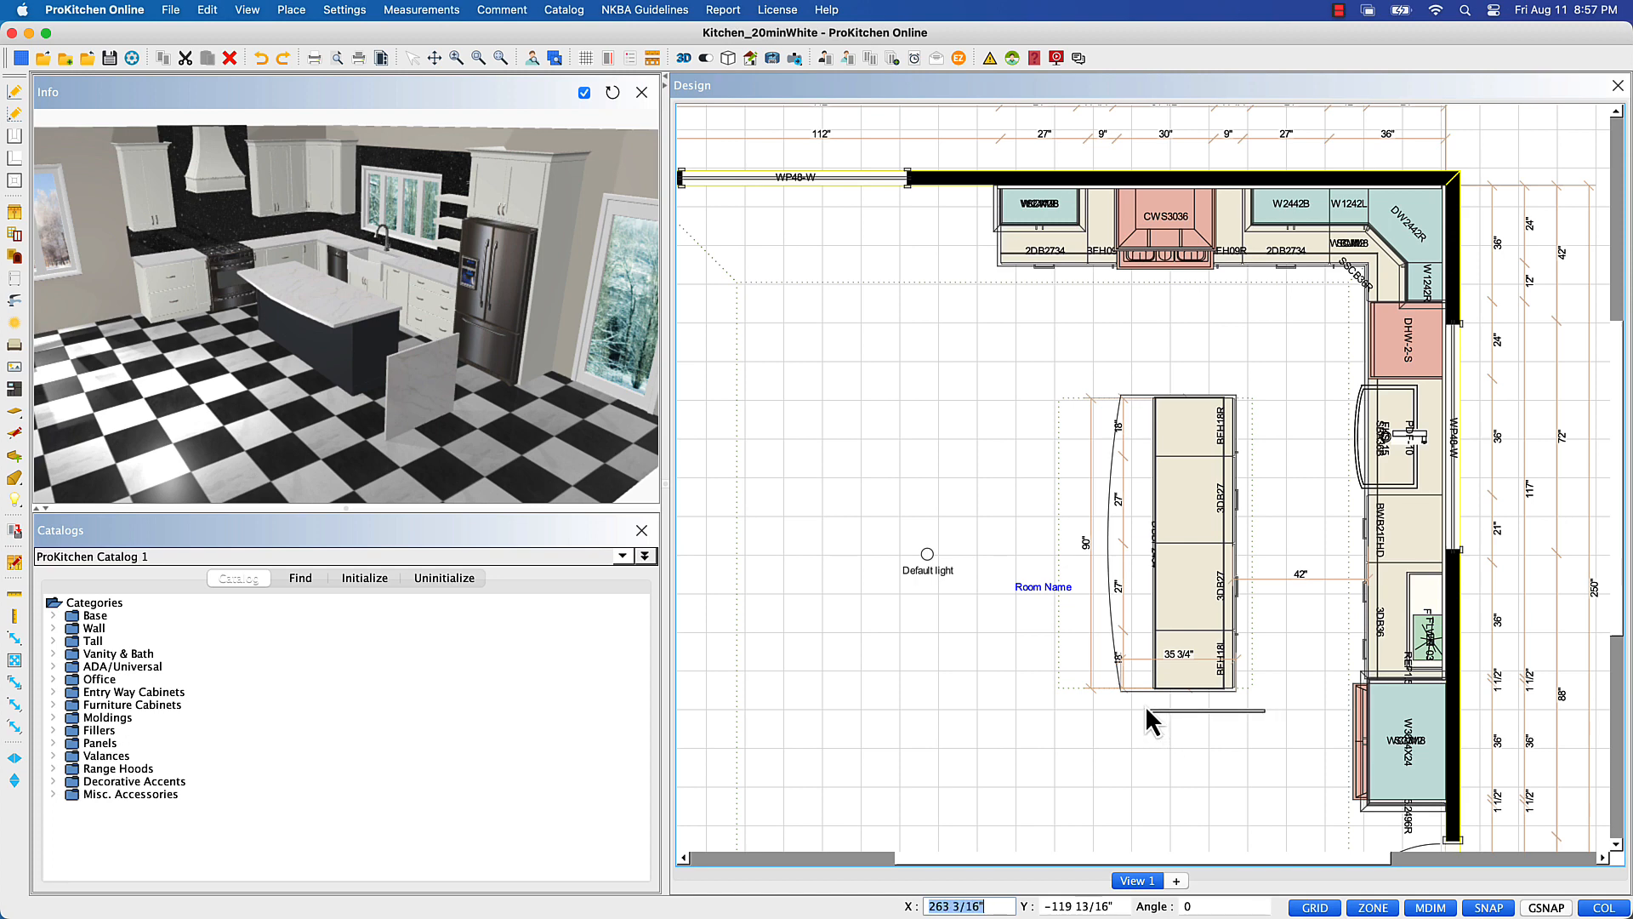
left_click(1123, 699)
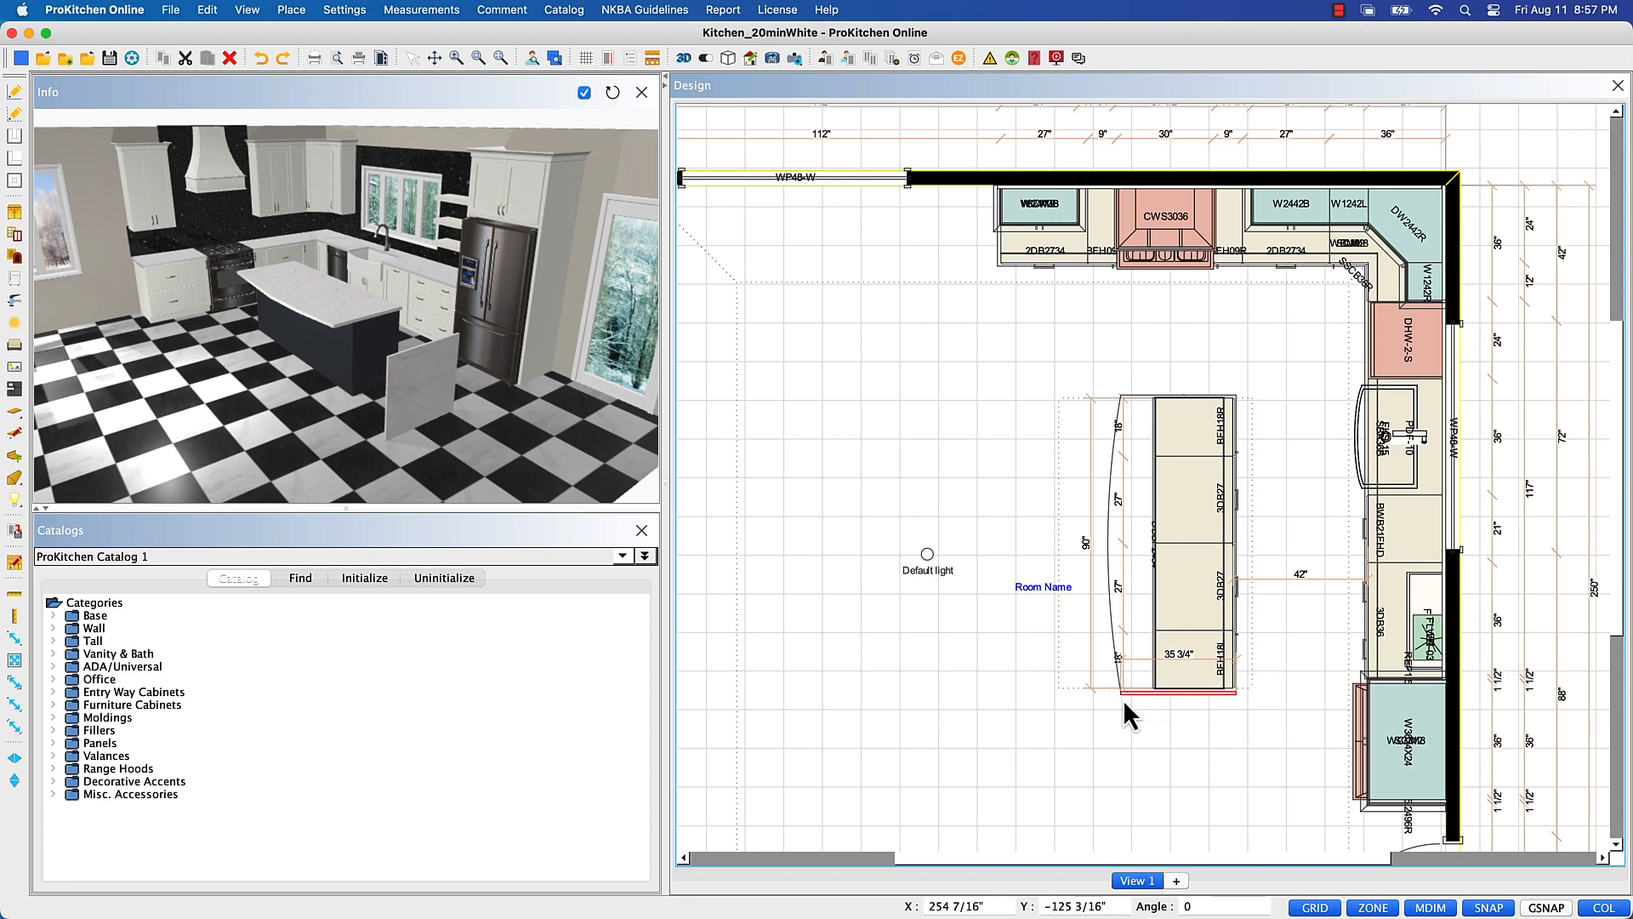
right_click(1144, 697)
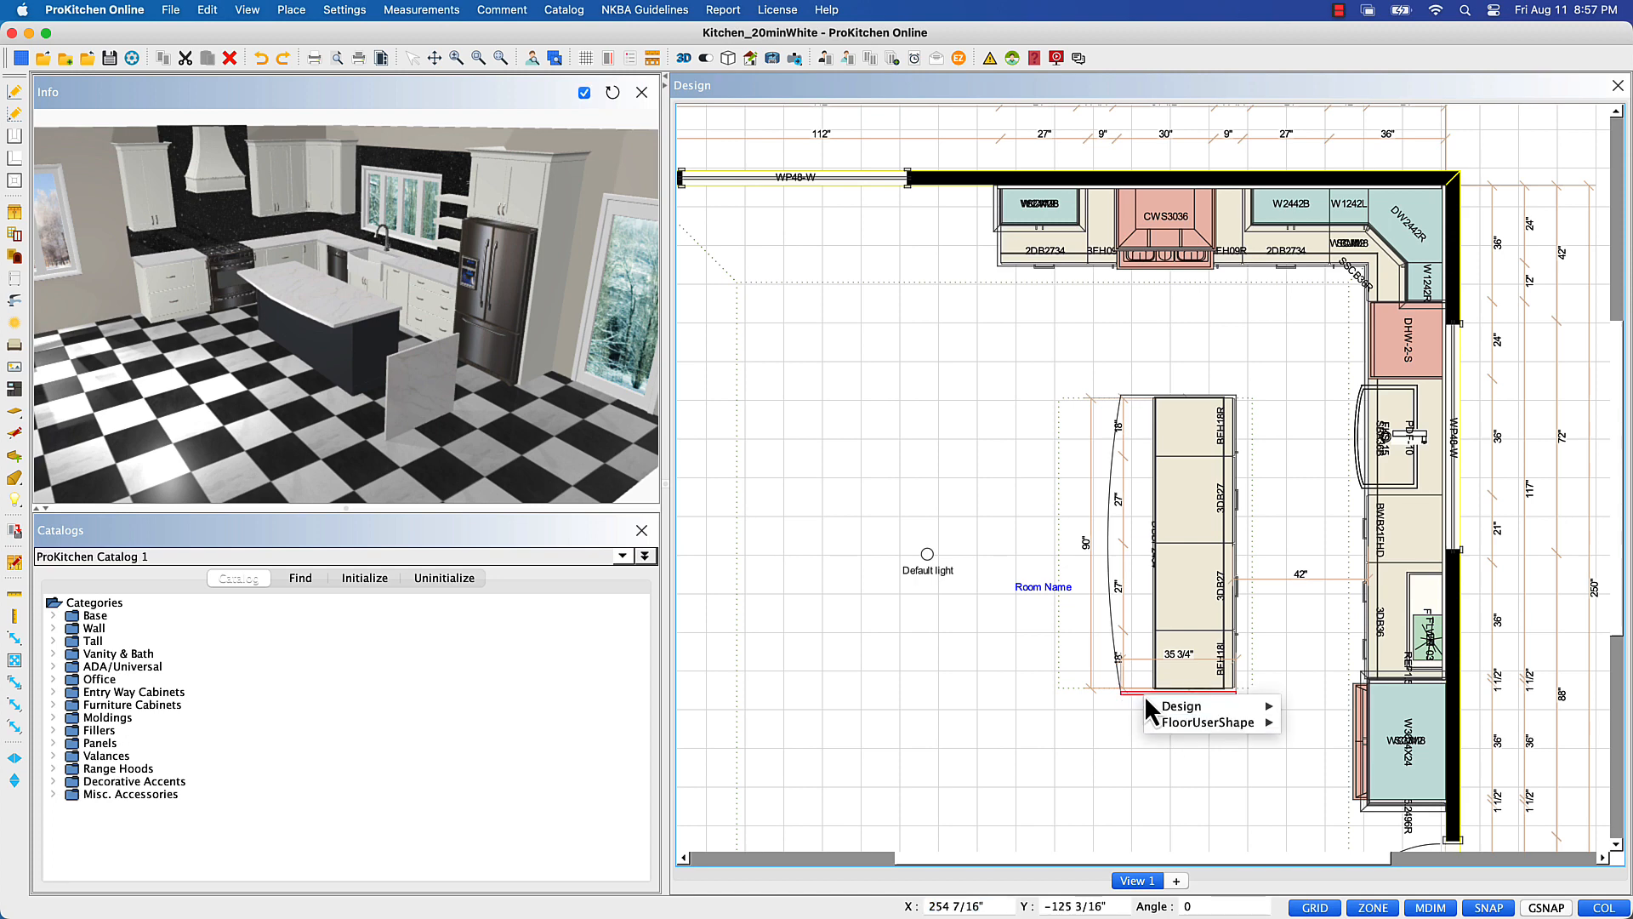
mouse_move(1184, 723)
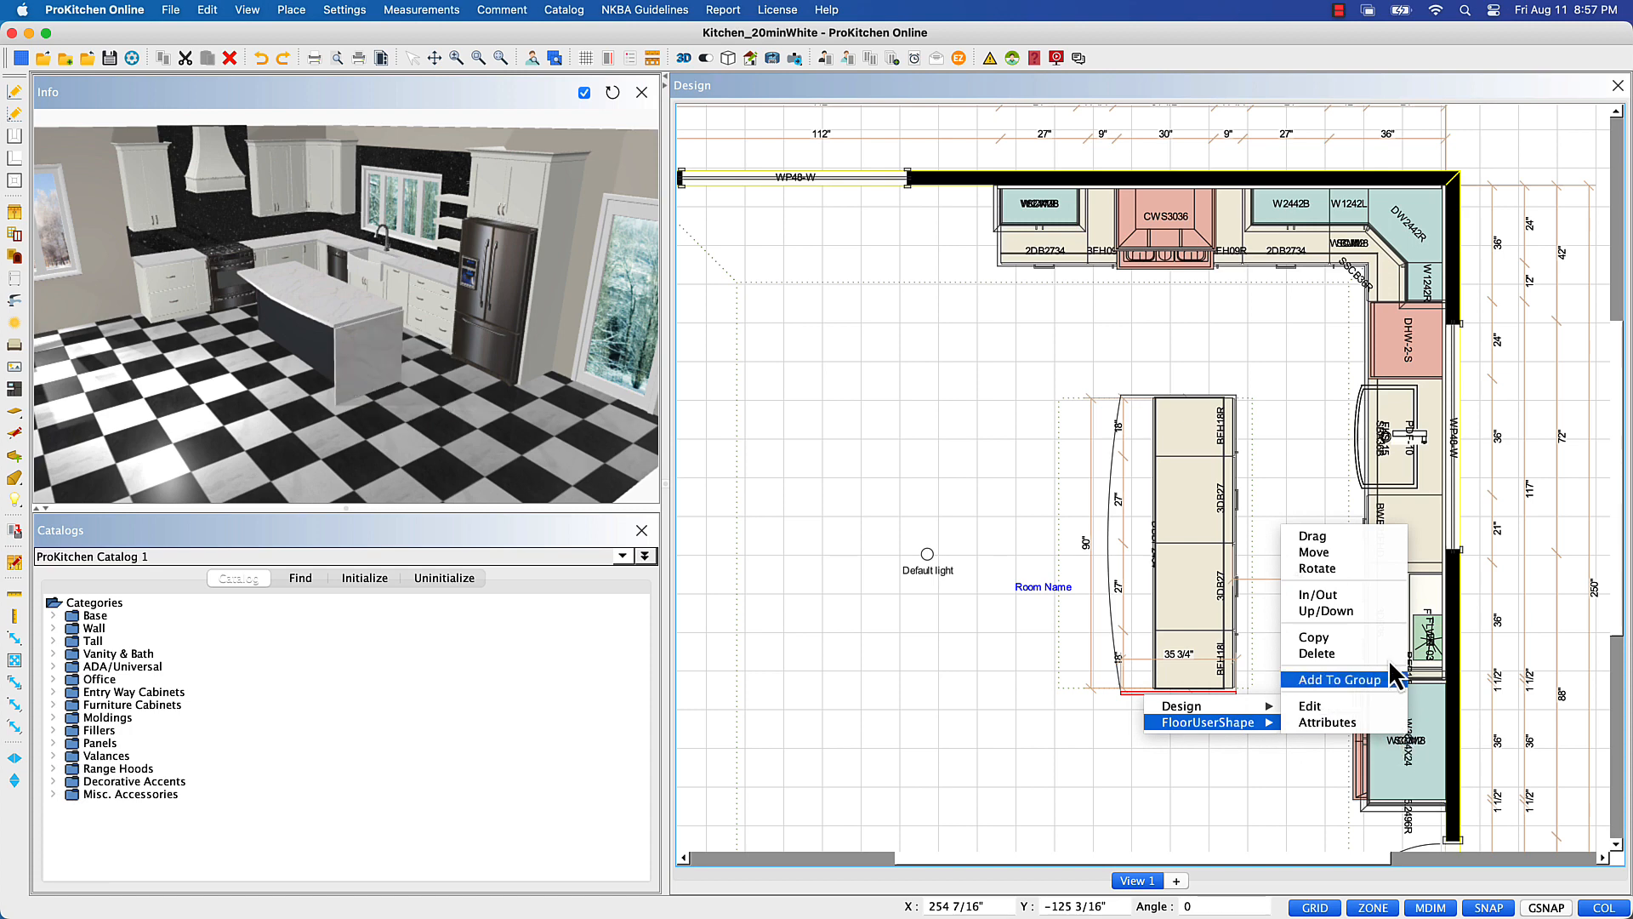
left_click(1340, 638)
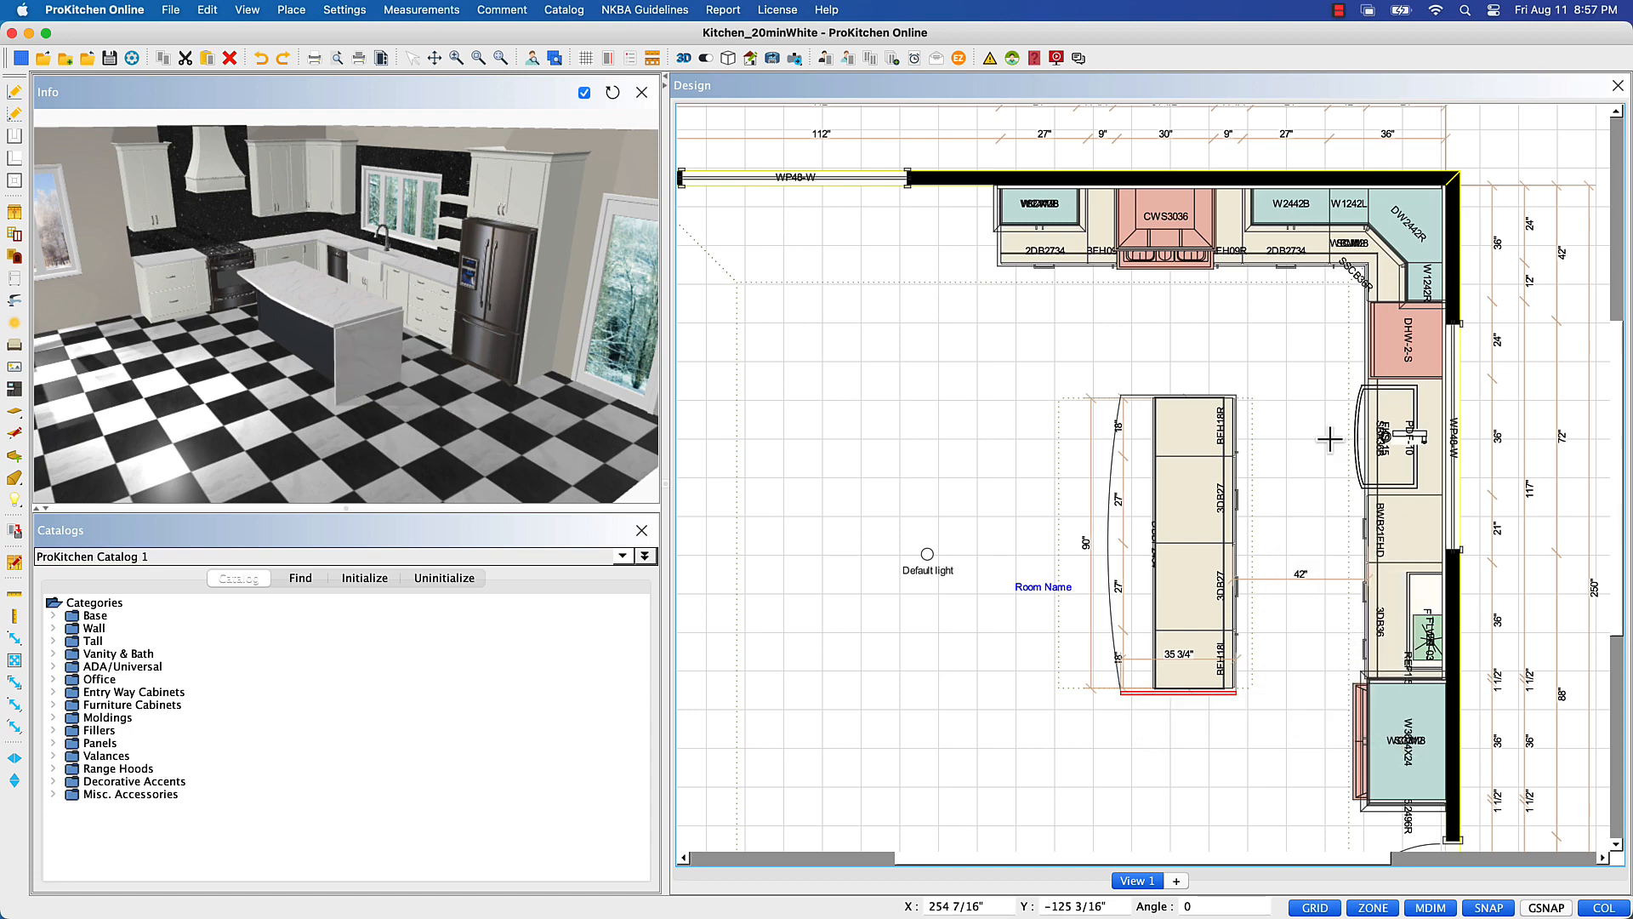
left_click(1124, 393)
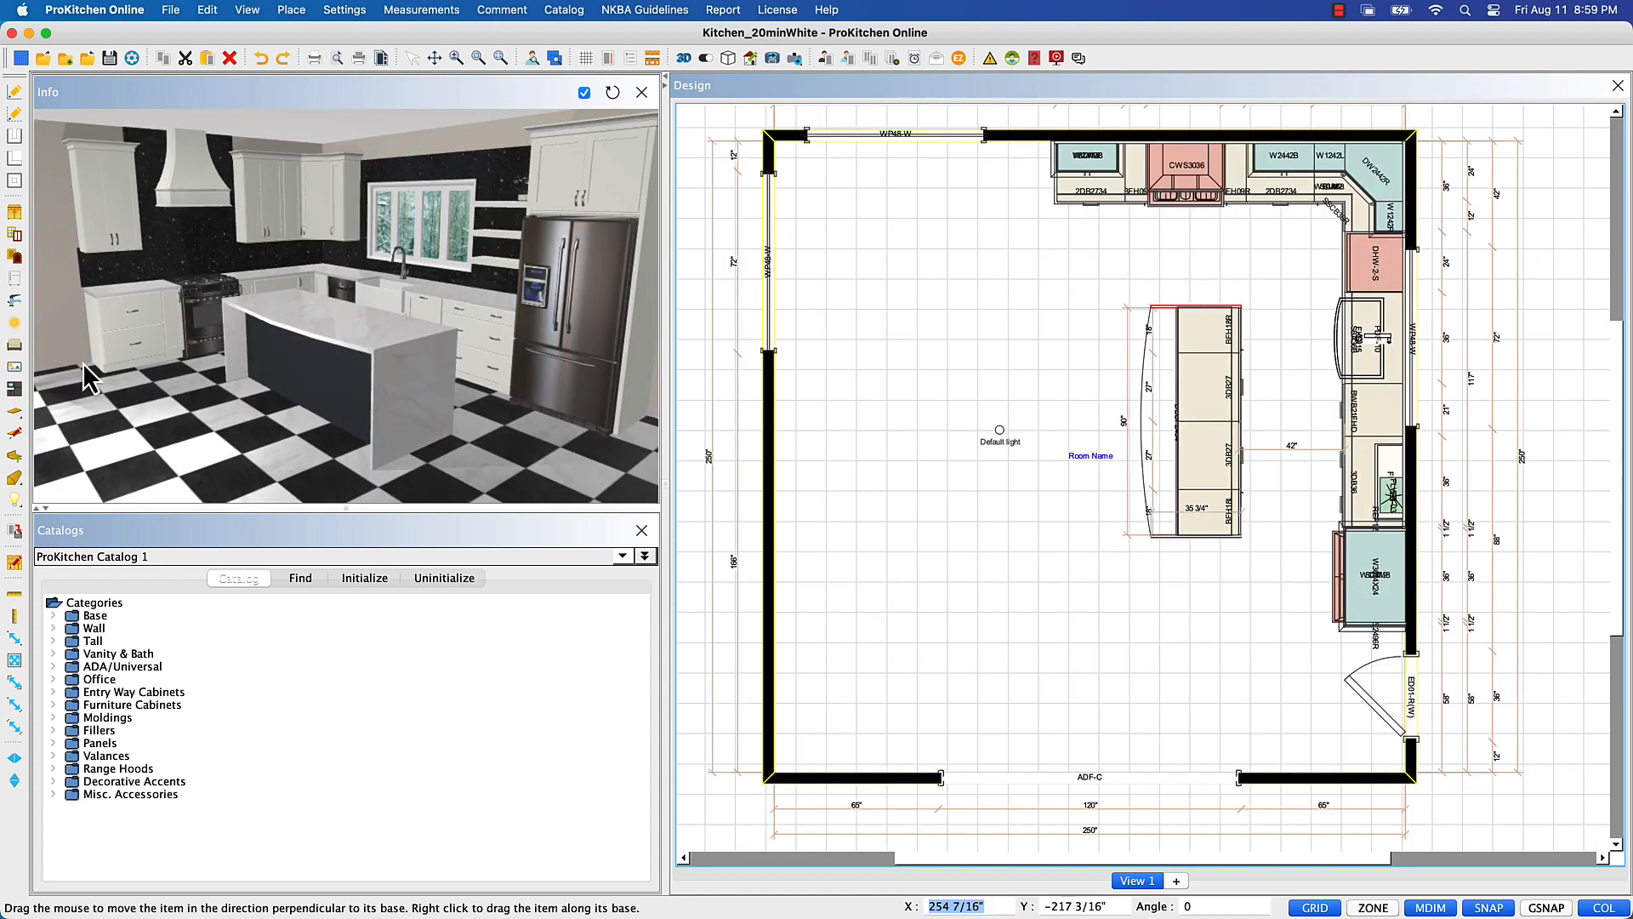
- Place a Floor Usershape from the architectural elements outside the room, just beyond the ADF-C arched opening
left_click_drag(92, 379, 209, 342)
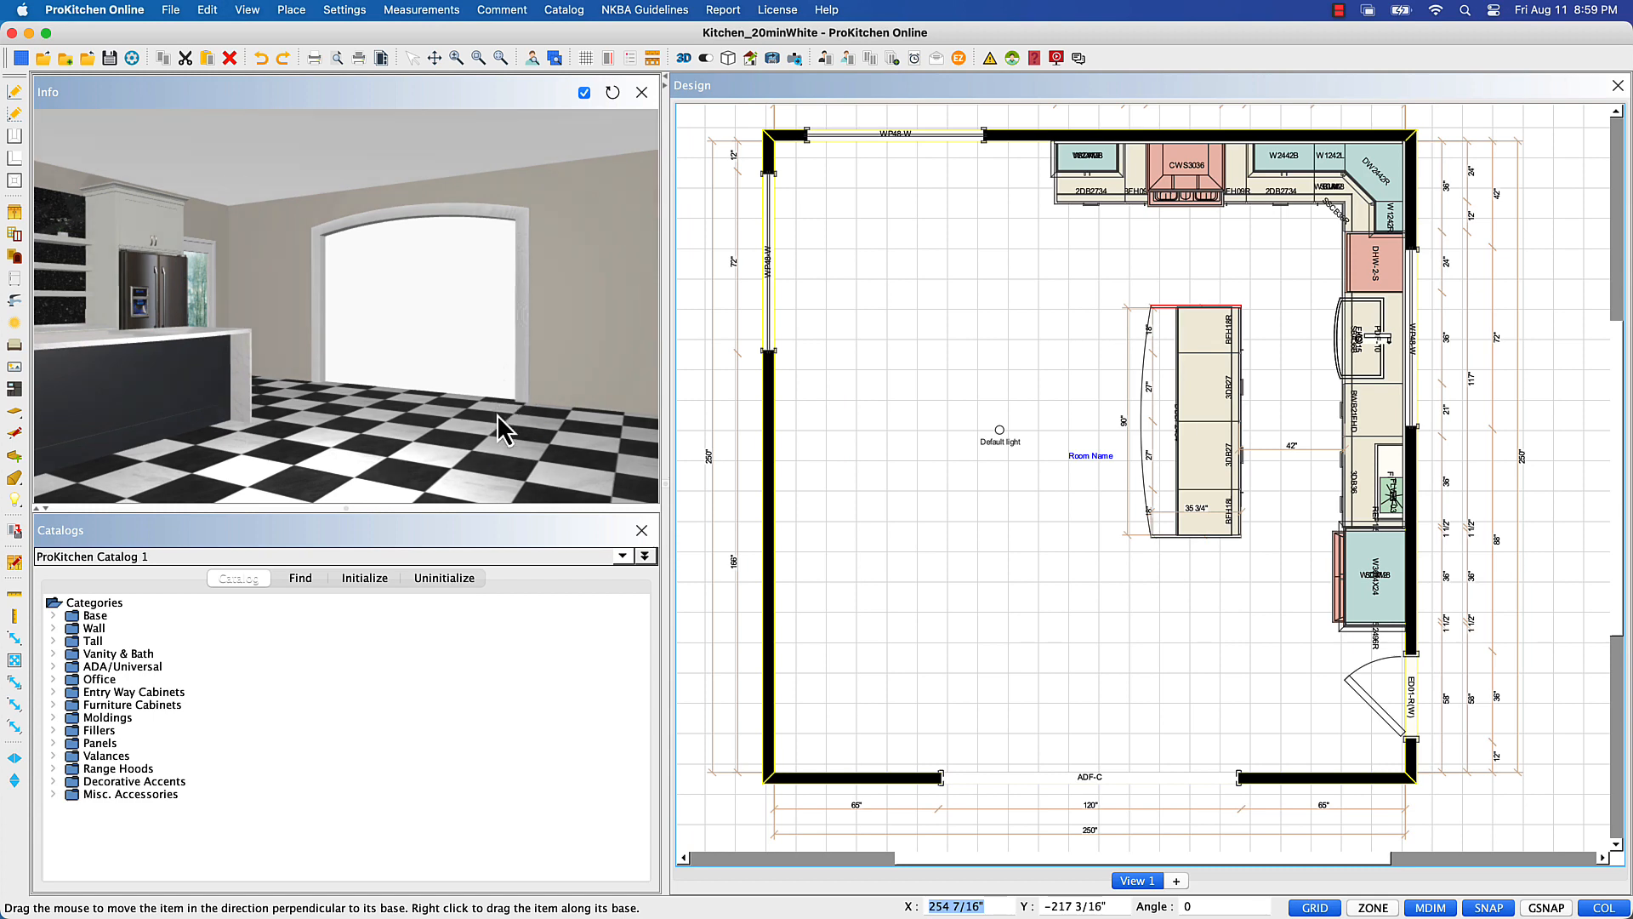
left_click(23, 263)
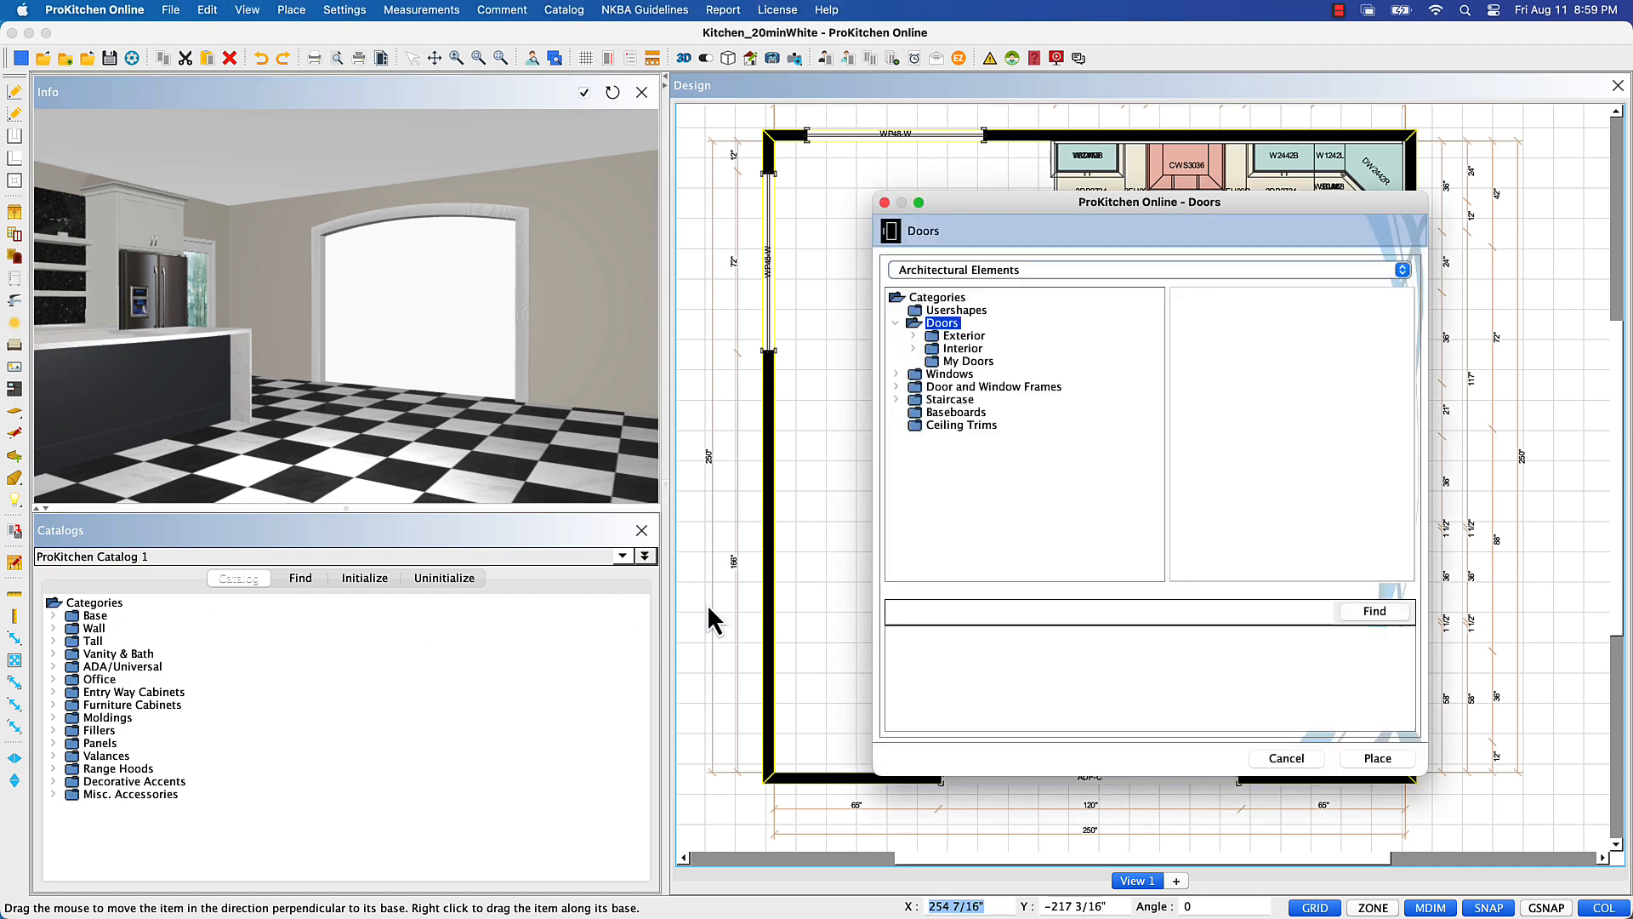
left_click(978, 312)
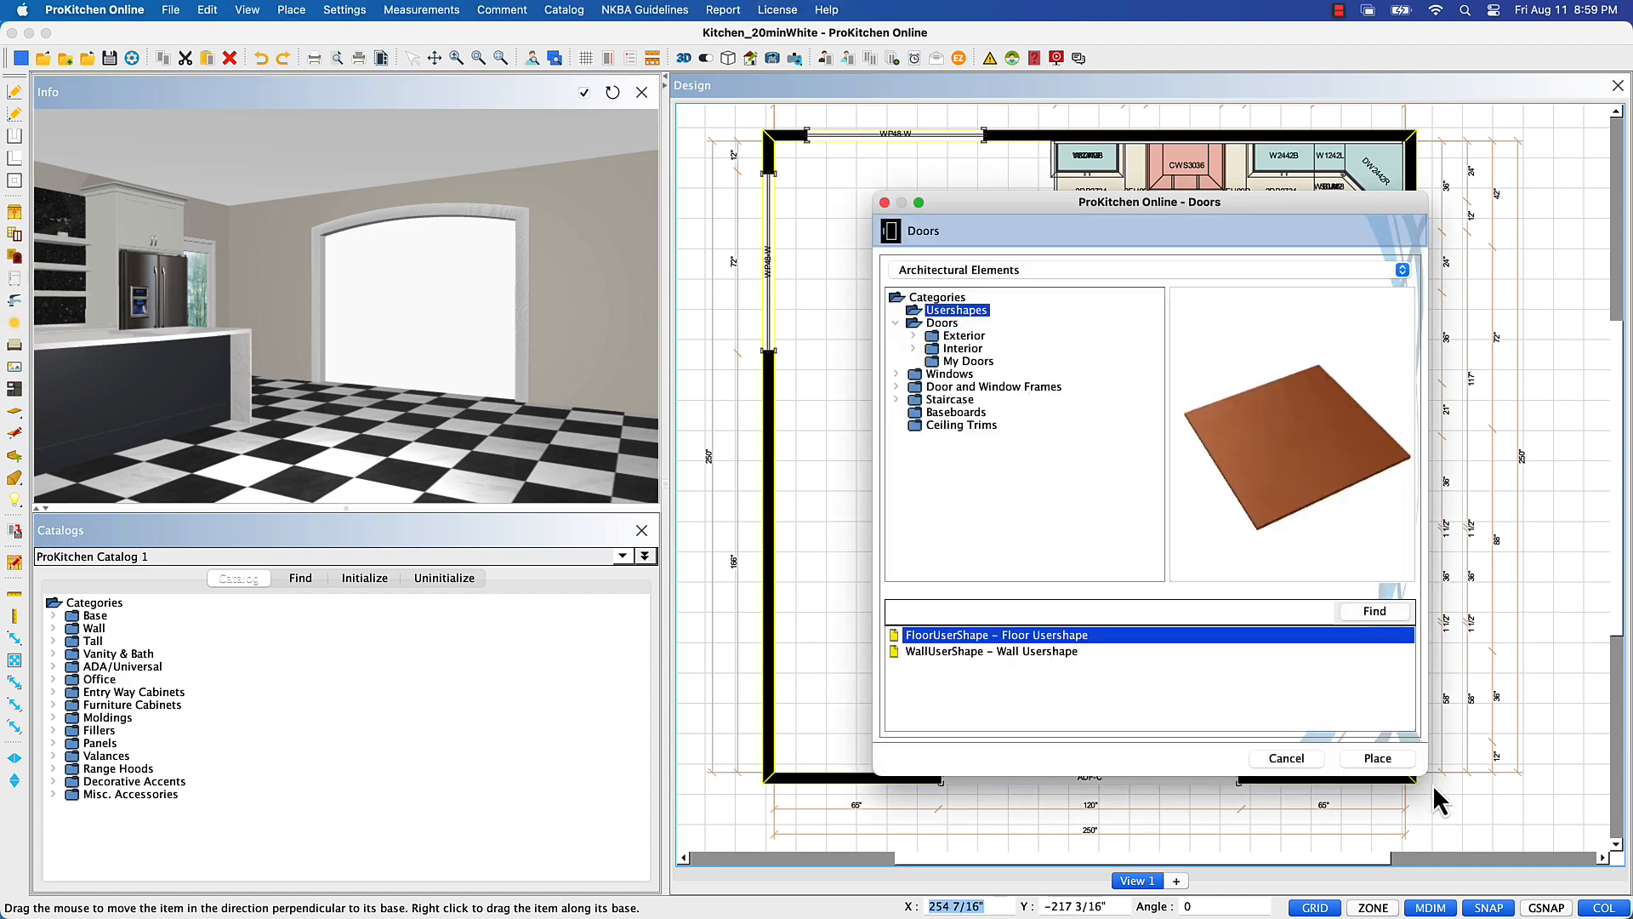
left_click(1390, 761)
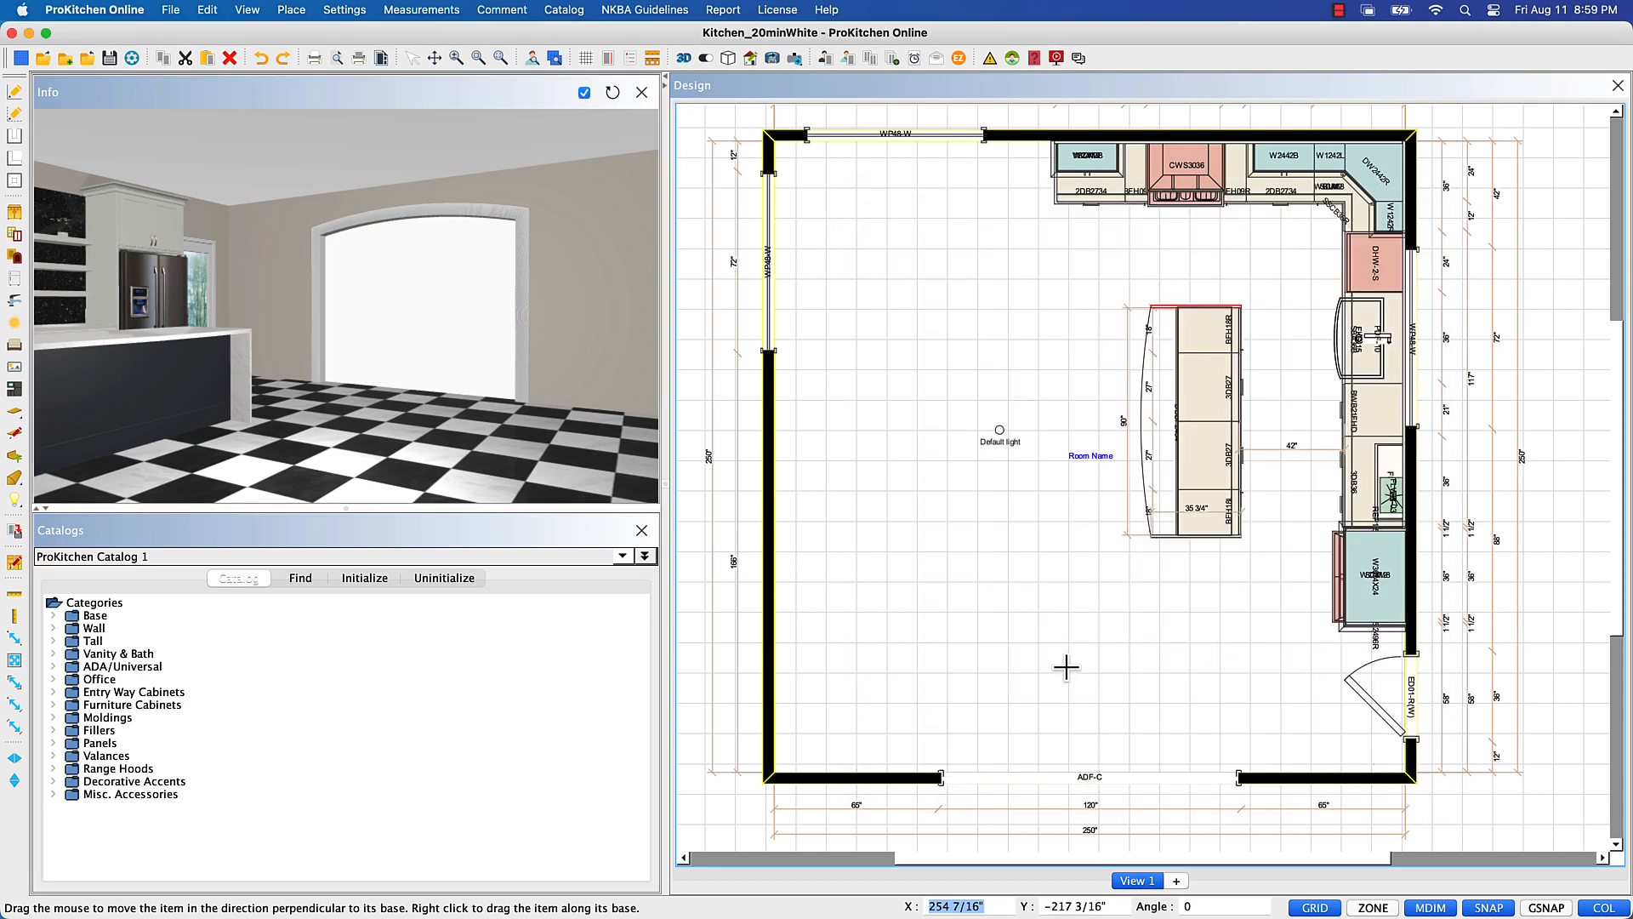
scroll(1066, 667, "up", 1)
middle_click_drag(1066, 667, 1065, 467)
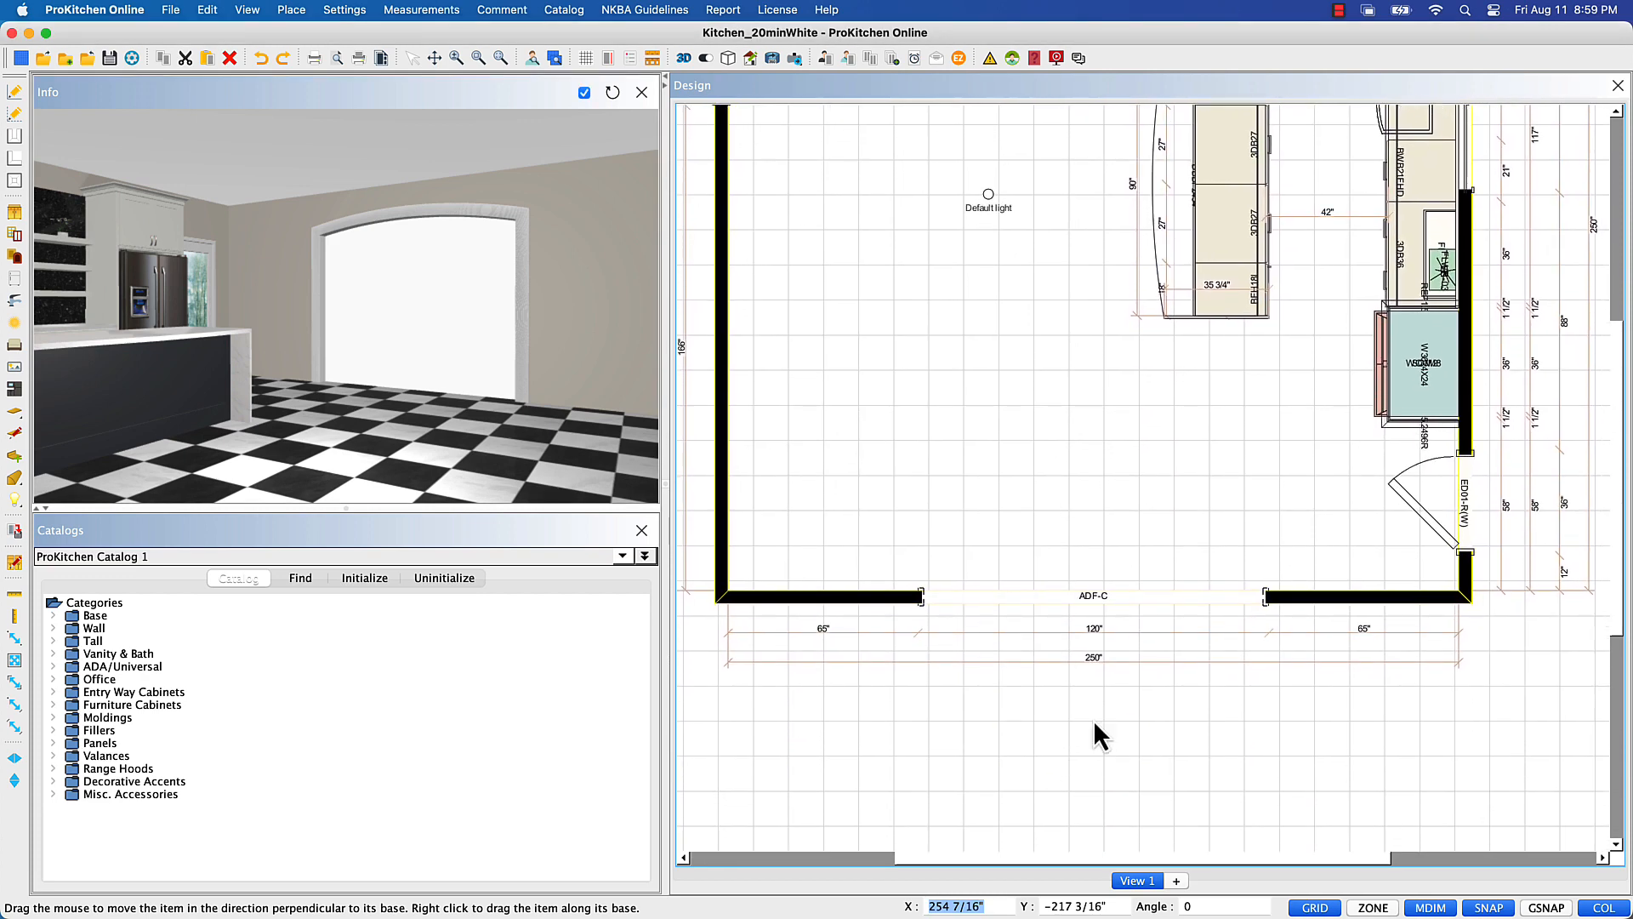
left_click(1064, 700)
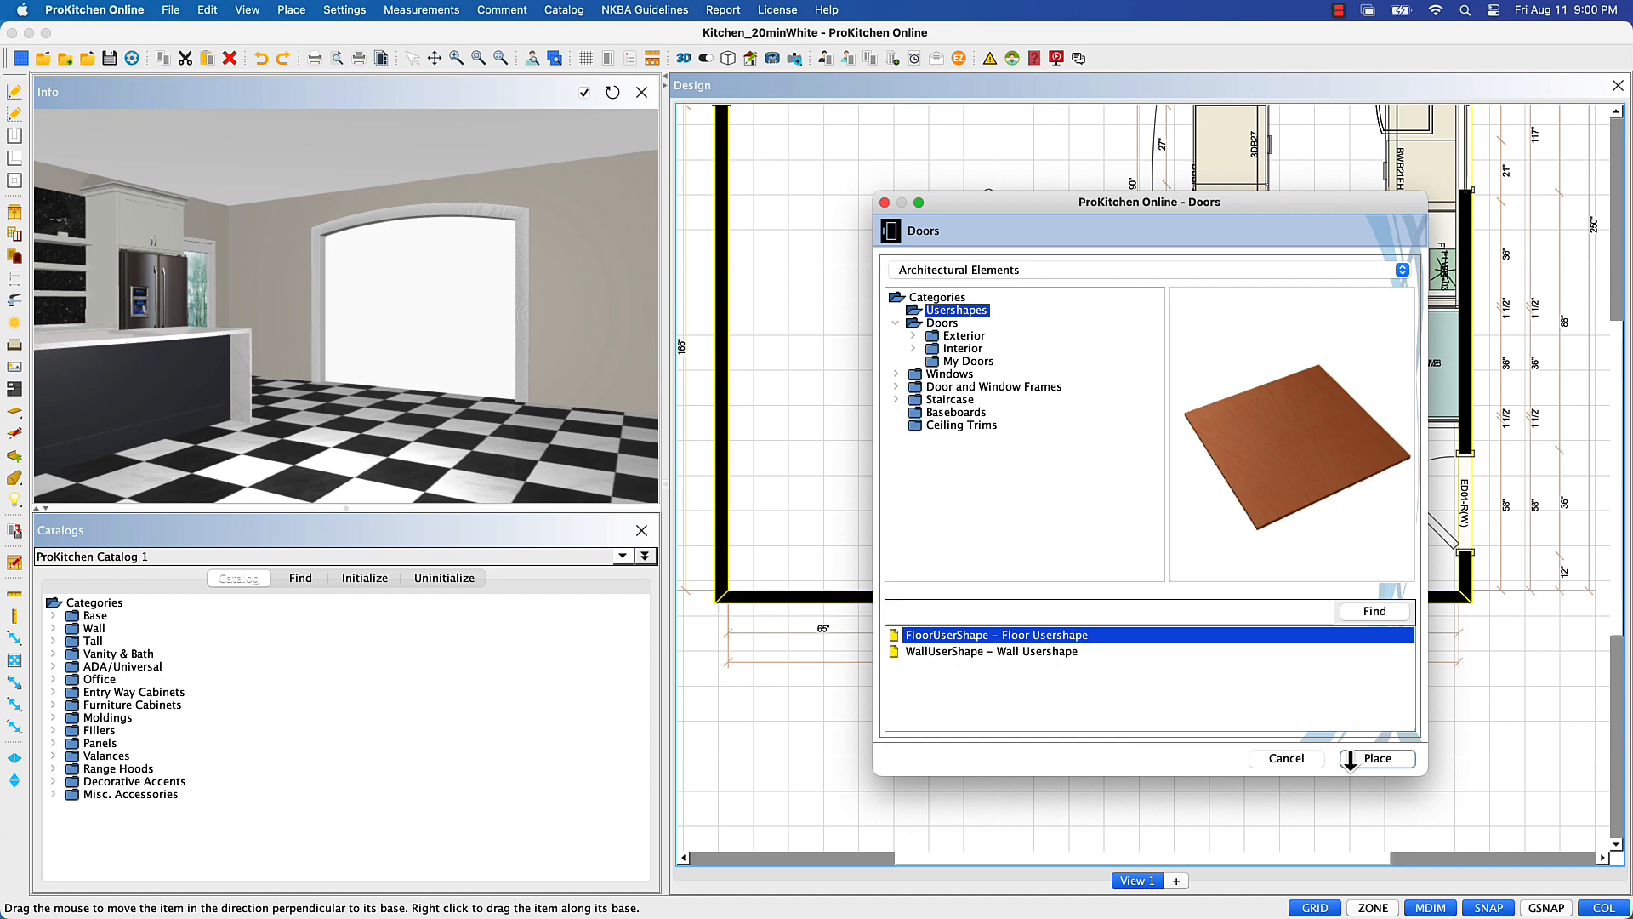
left_click(1306, 761)
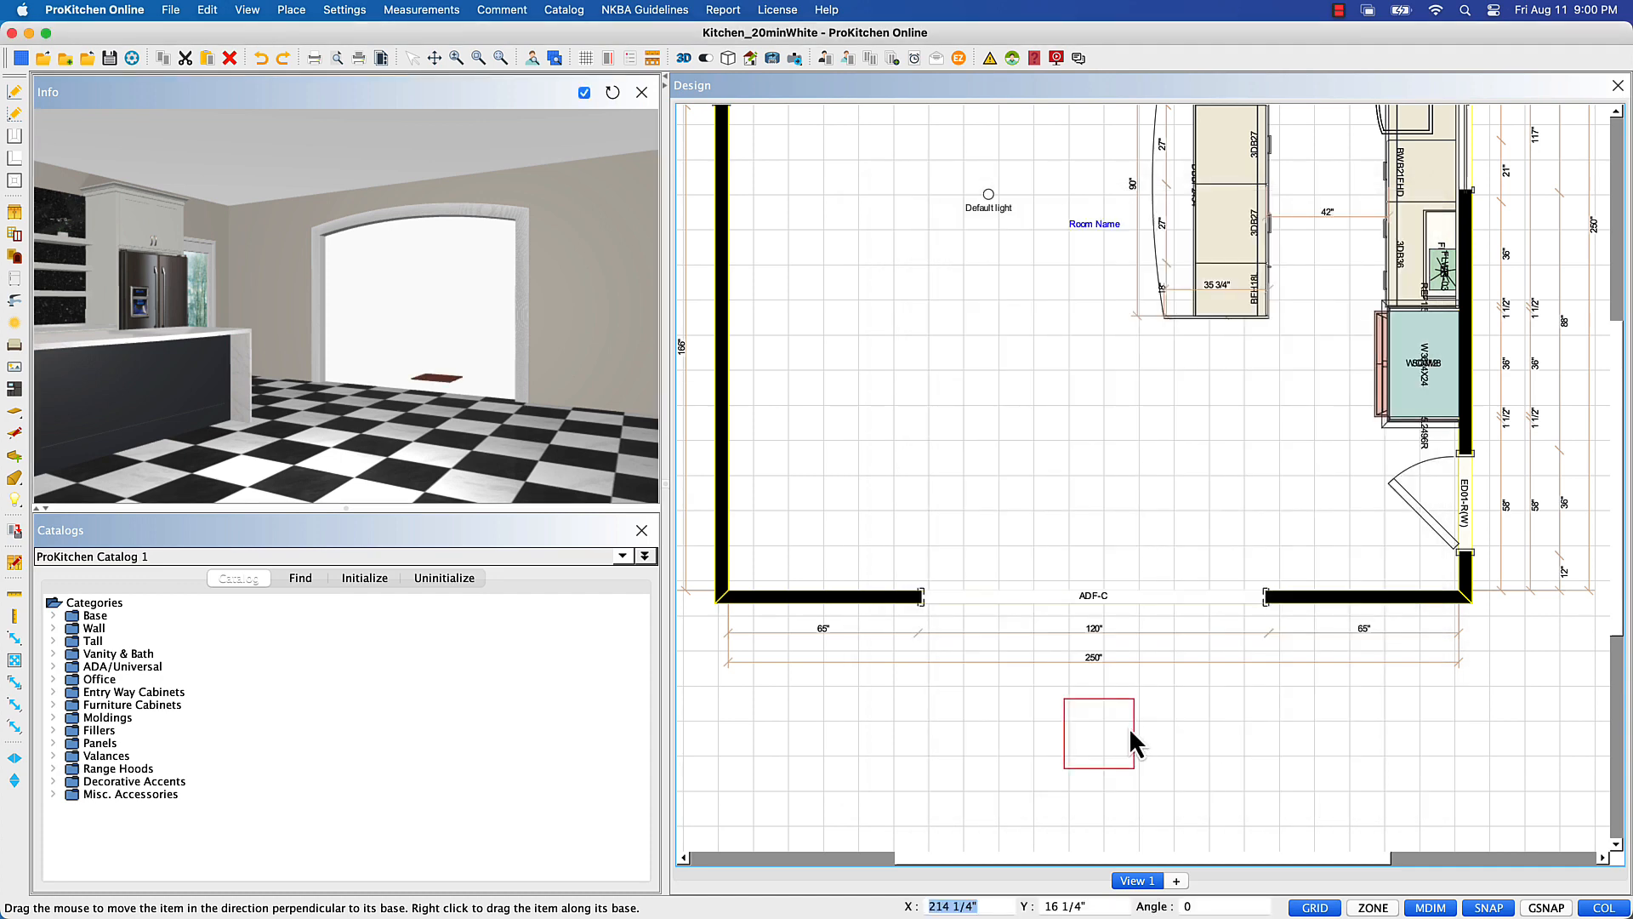
- Set the new usershape's width to 120" and its depth to 96"
right_click(1095, 737)
mouse_move(1155, 760)
left_click(1259, 749)
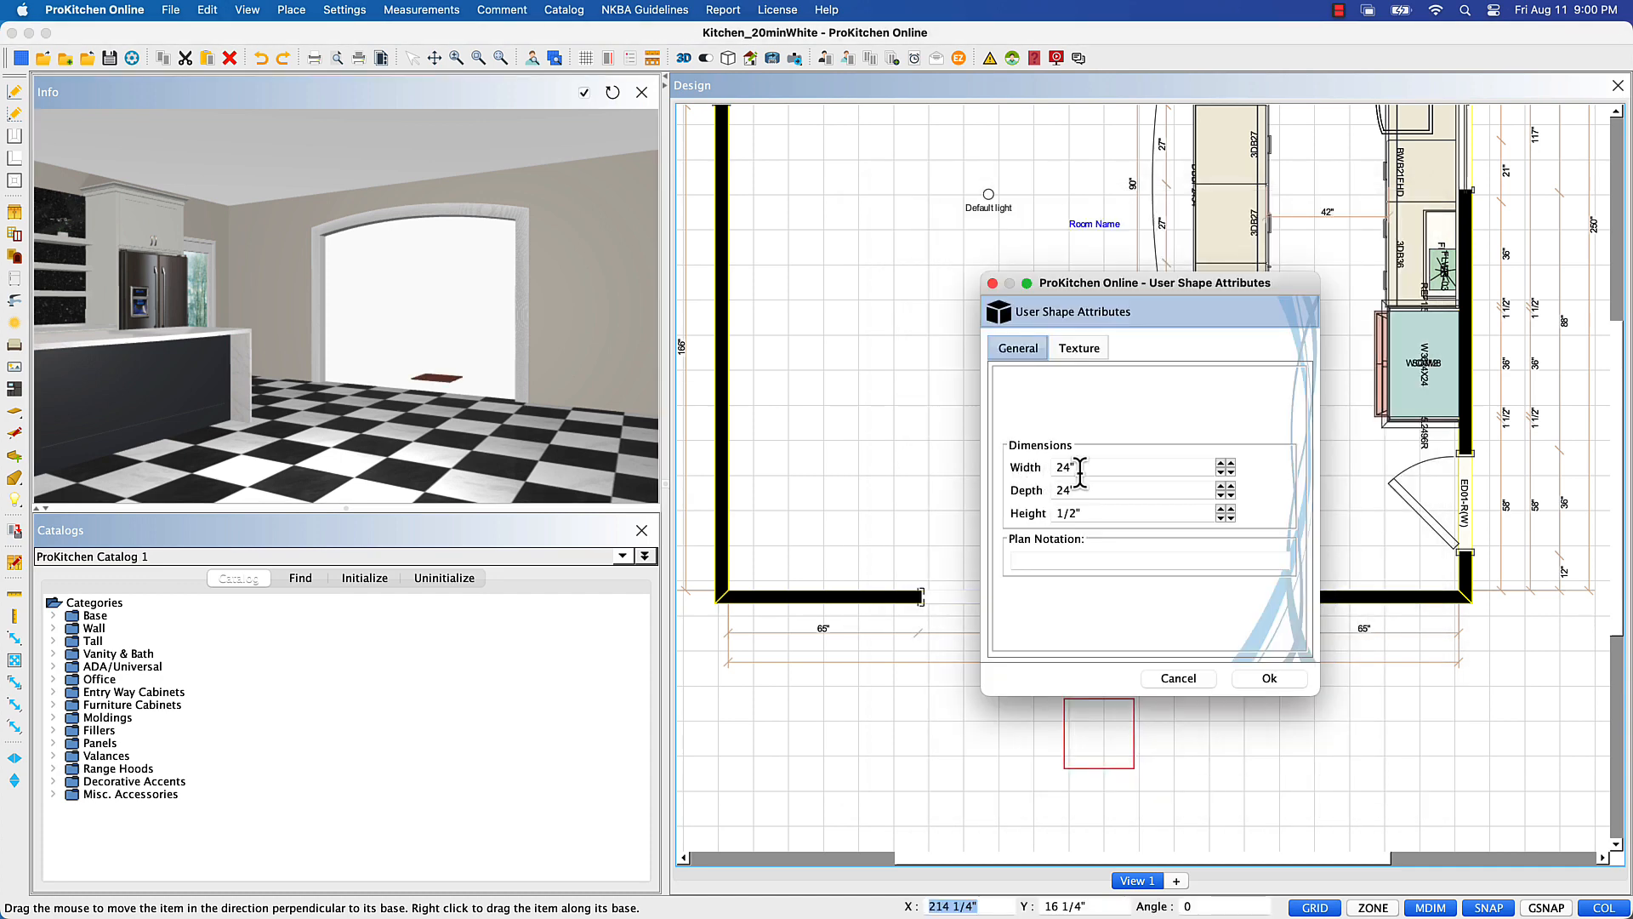
double_click(1110, 469)
type("120")
double_click(1123, 492)
type("96")
- Texture the usershape with the non-wood image a2 from the Backgrounds folder in User Collections
left_click(1090, 349)
left_click(1063, 405)
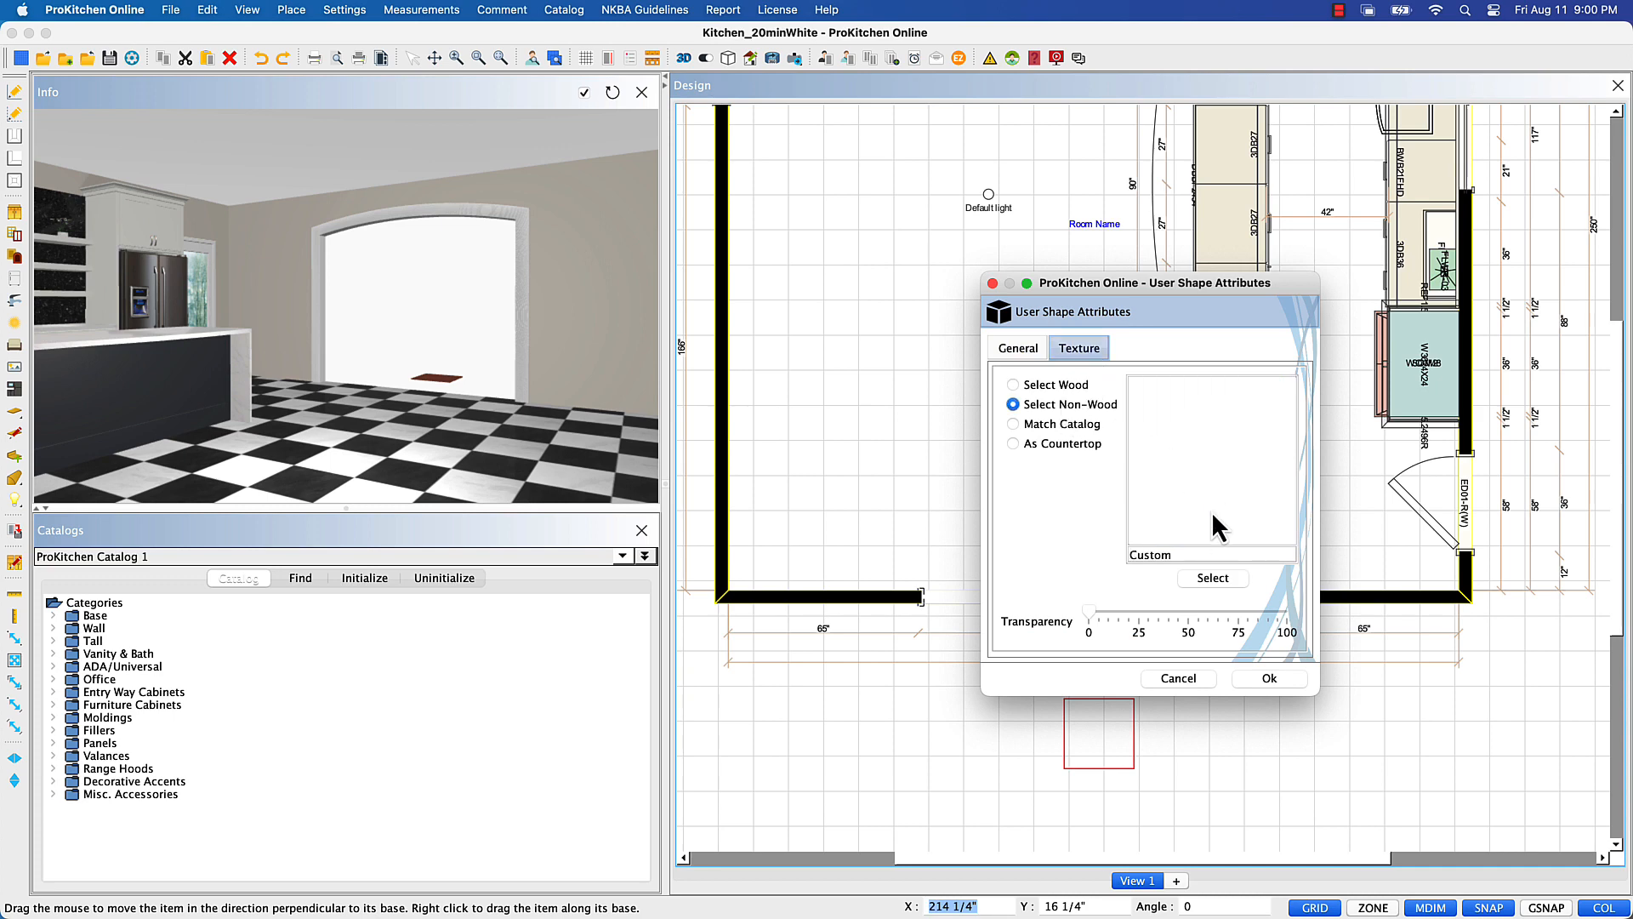
left_click(1210, 578)
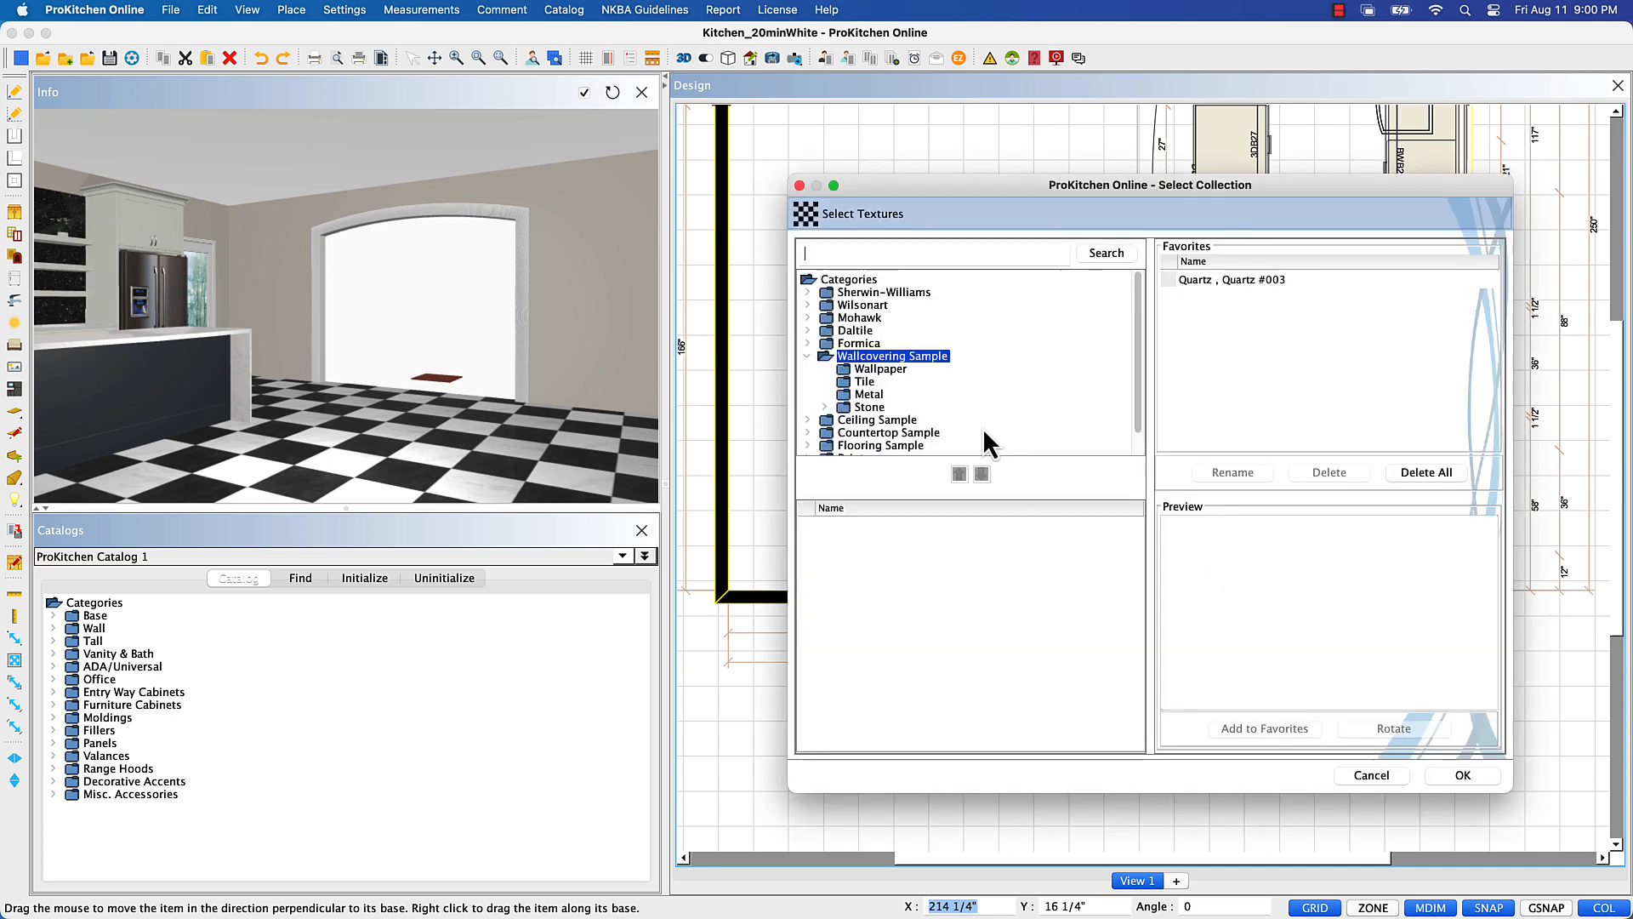
scroll(906, 438, "down", 1)
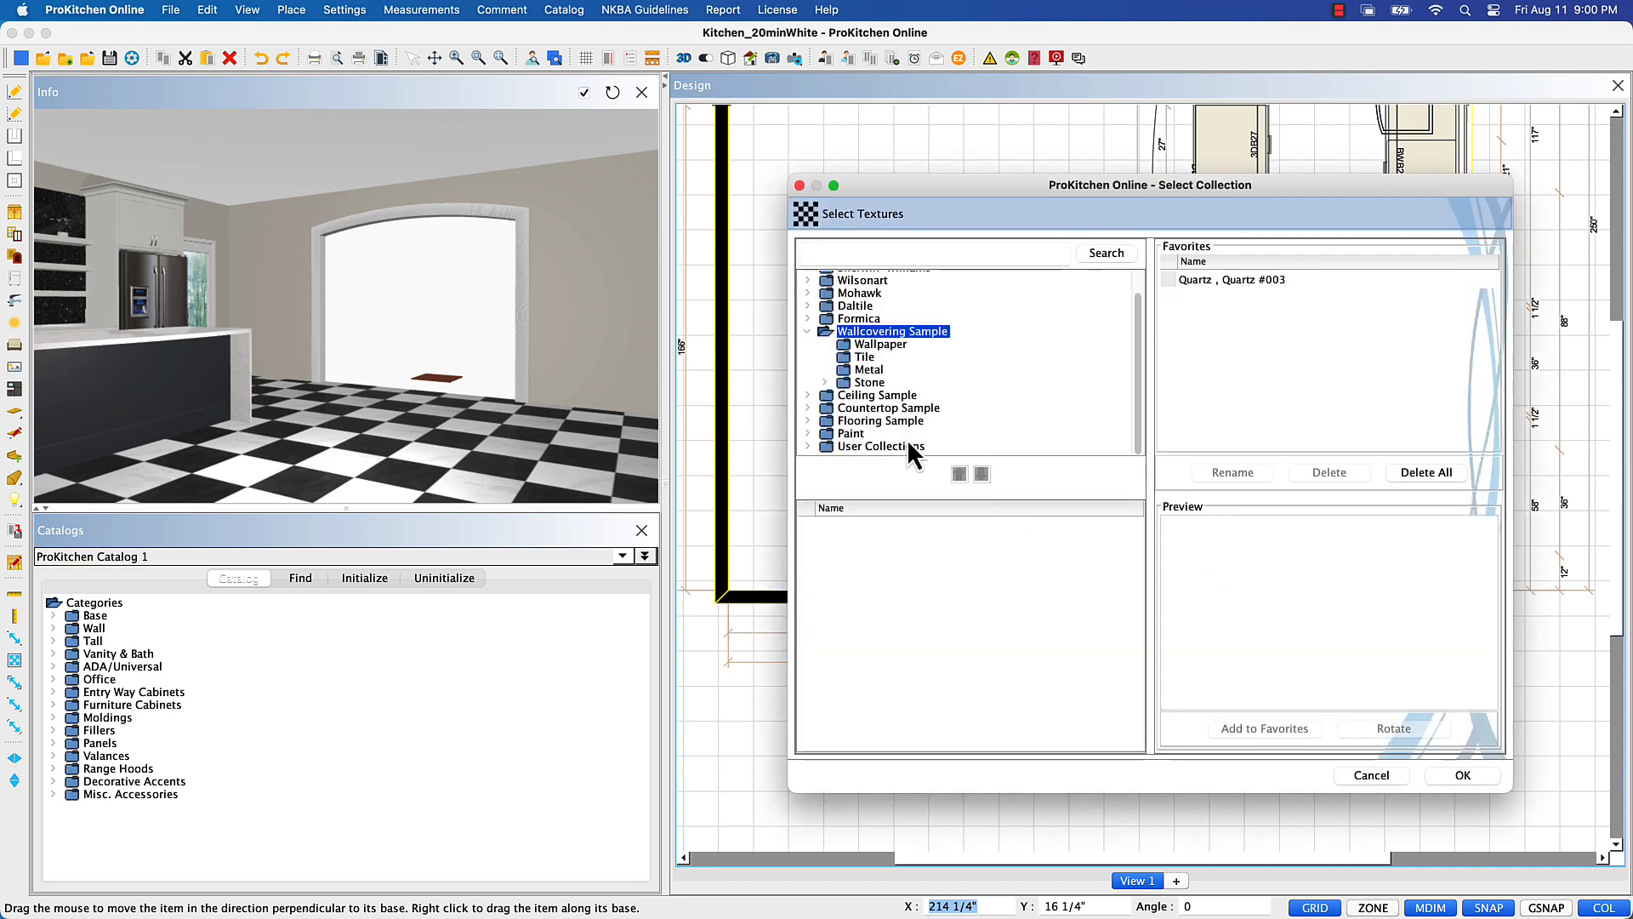
double_click(828, 448)
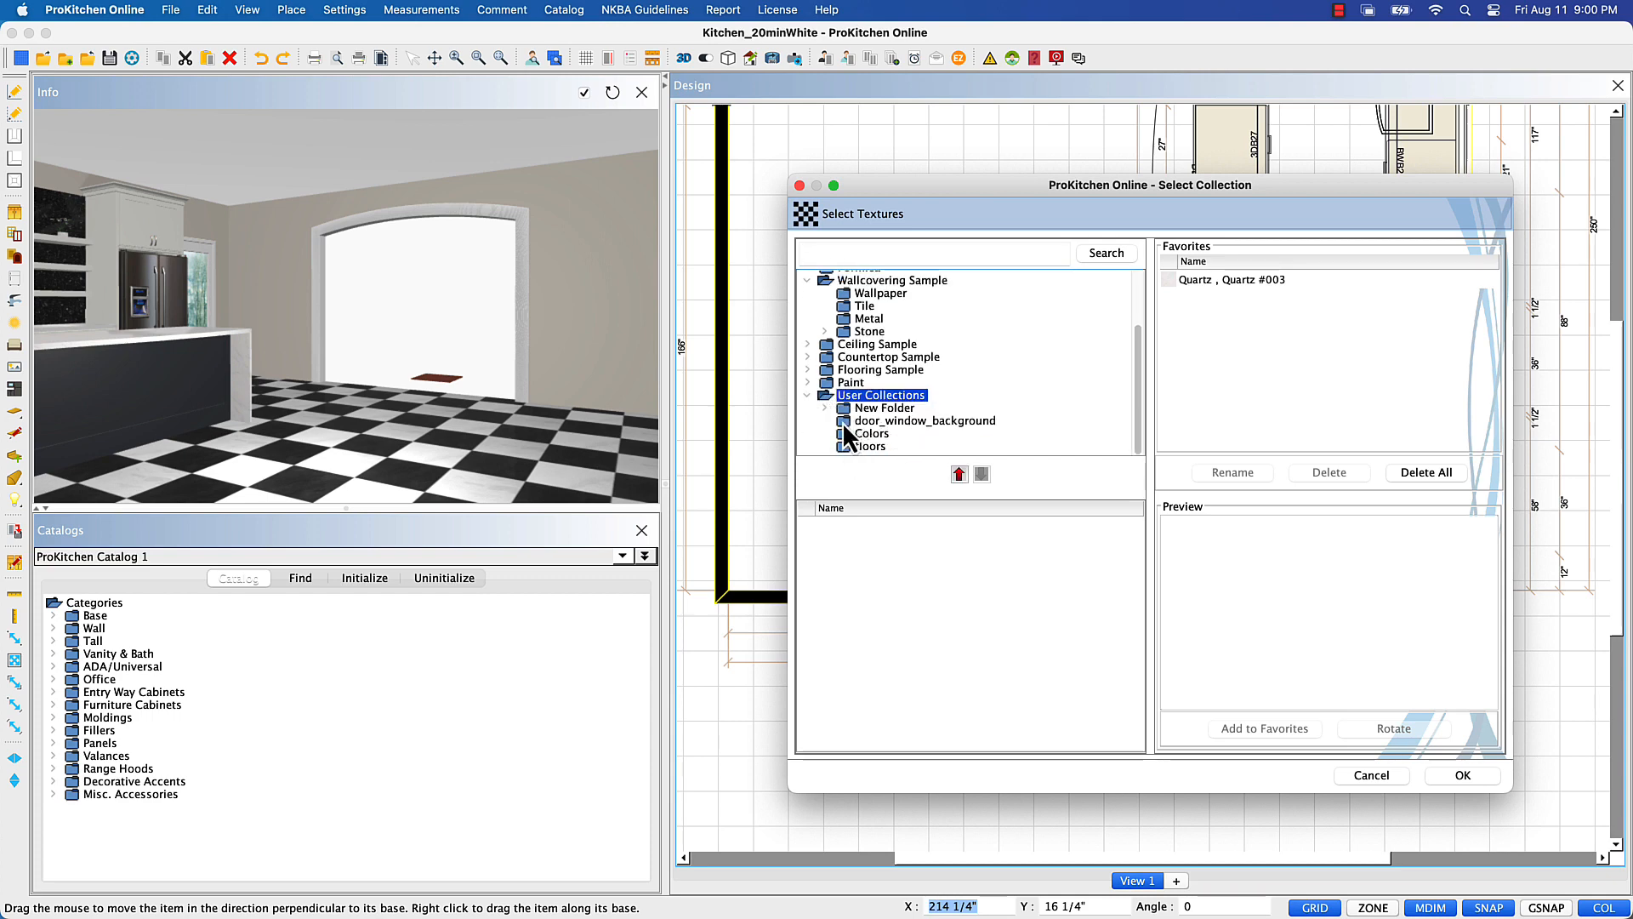
double_click(872, 408)
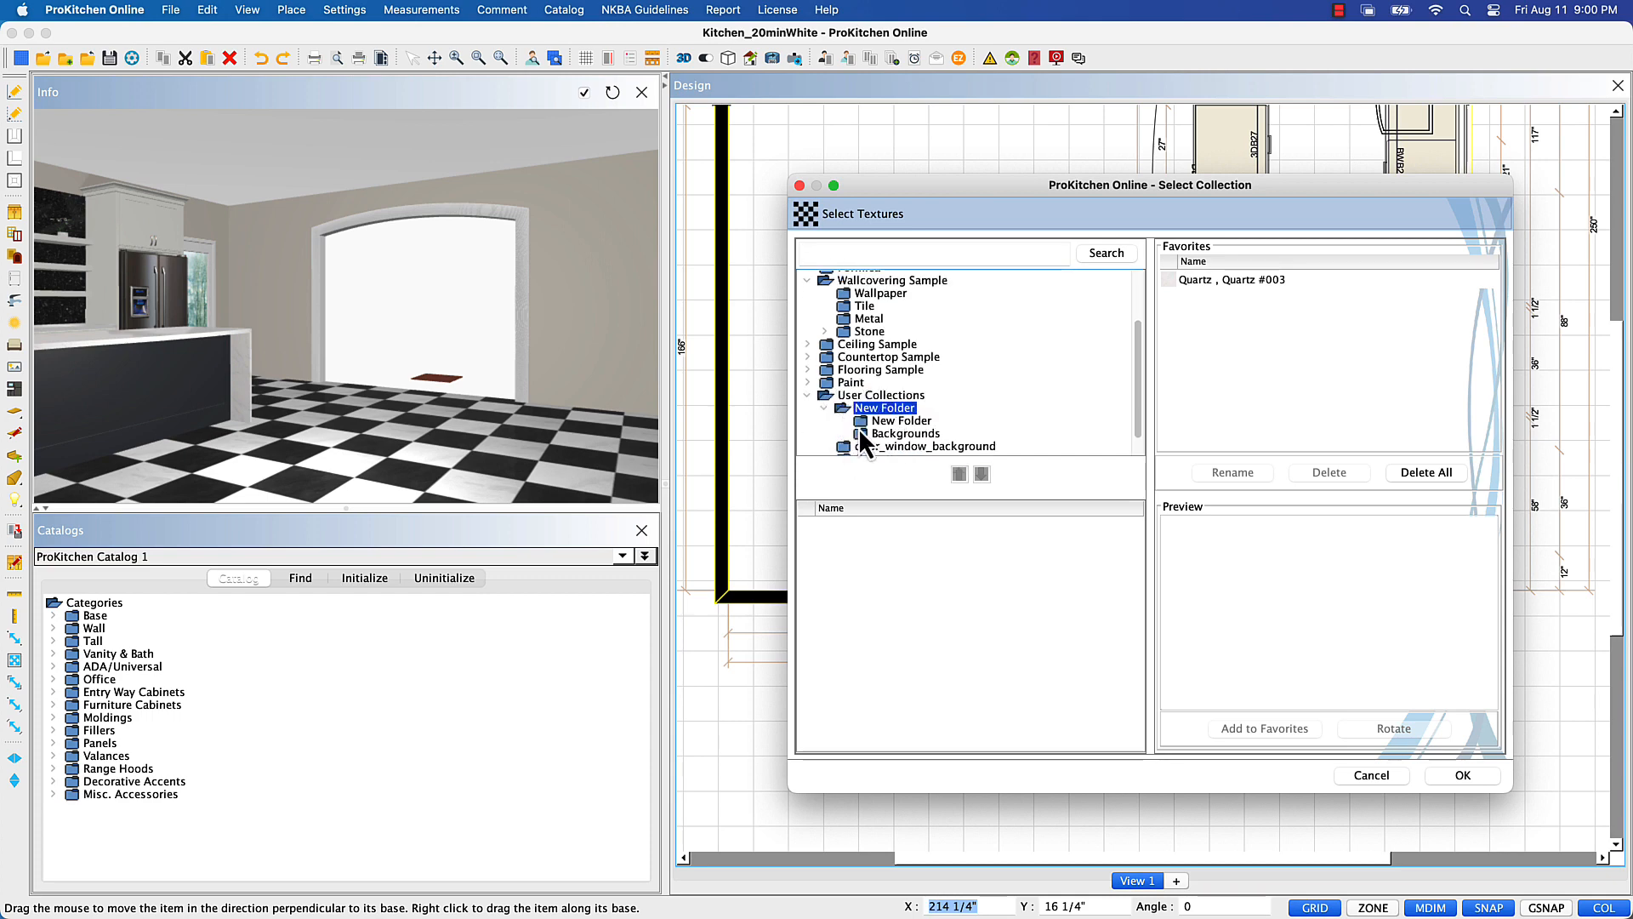
left_click(859, 434)
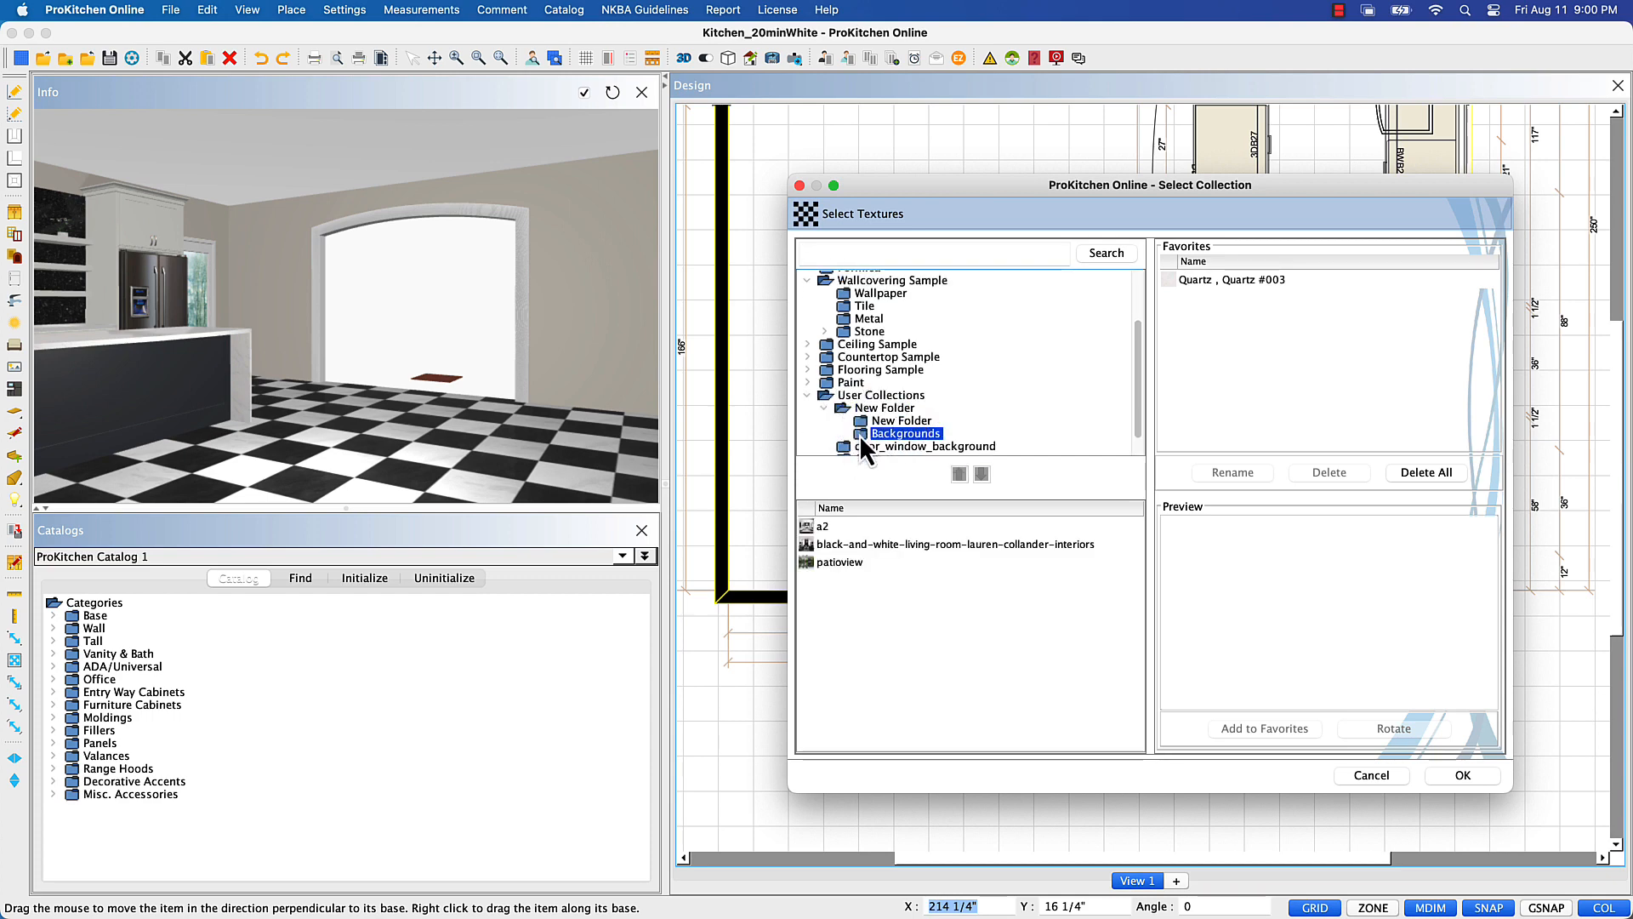
left_click(810, 529)
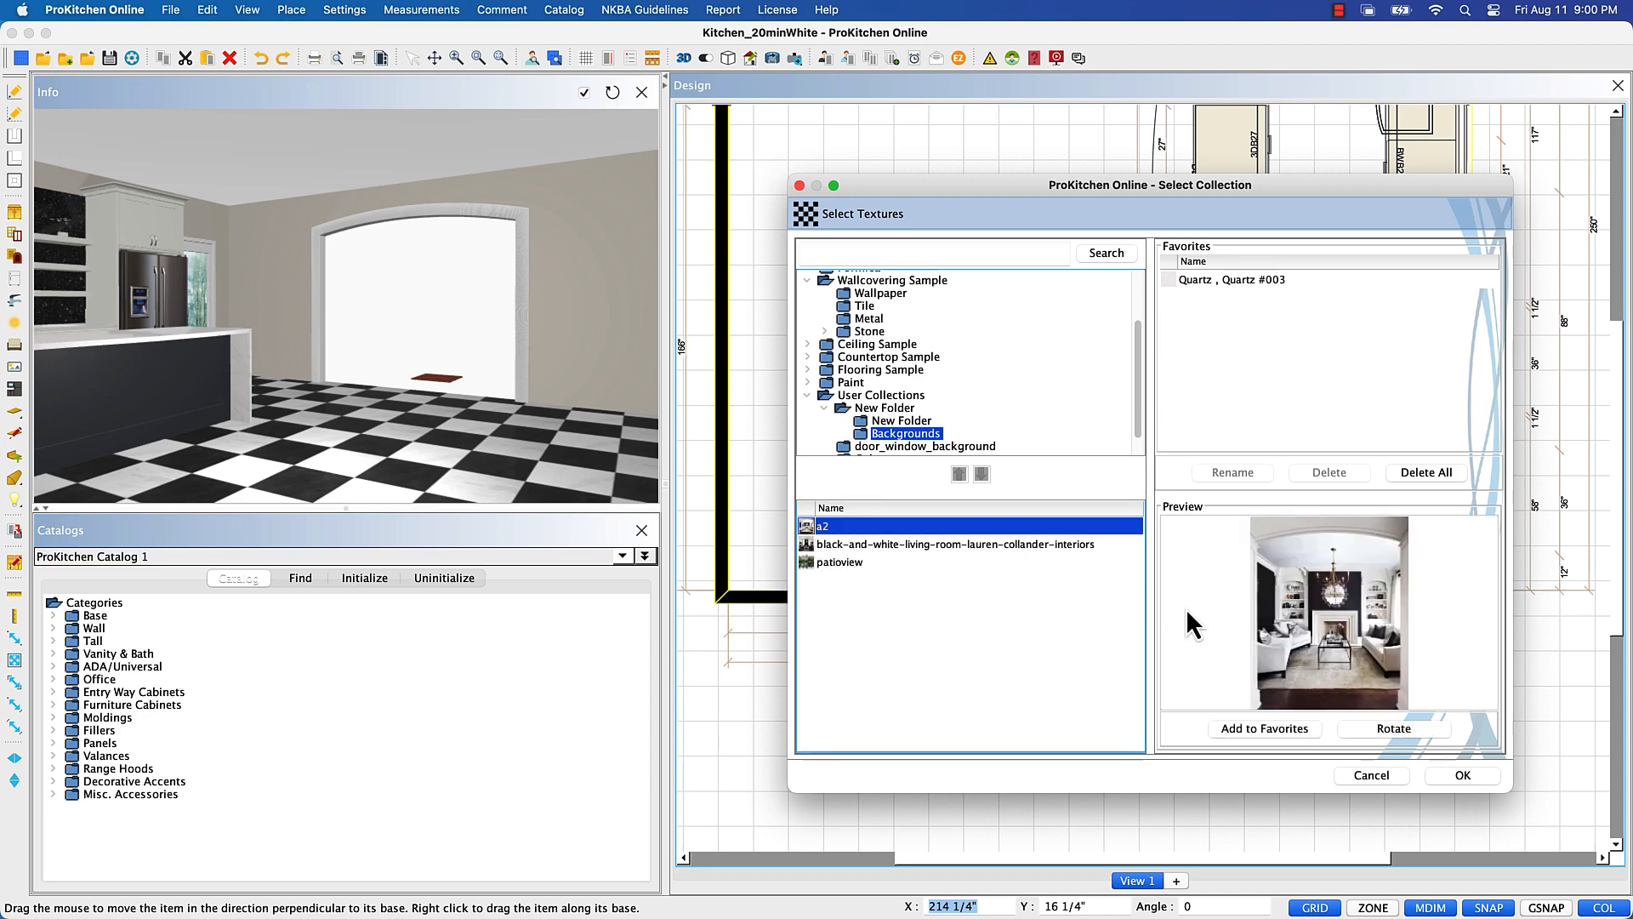
left_click(1442, 778)
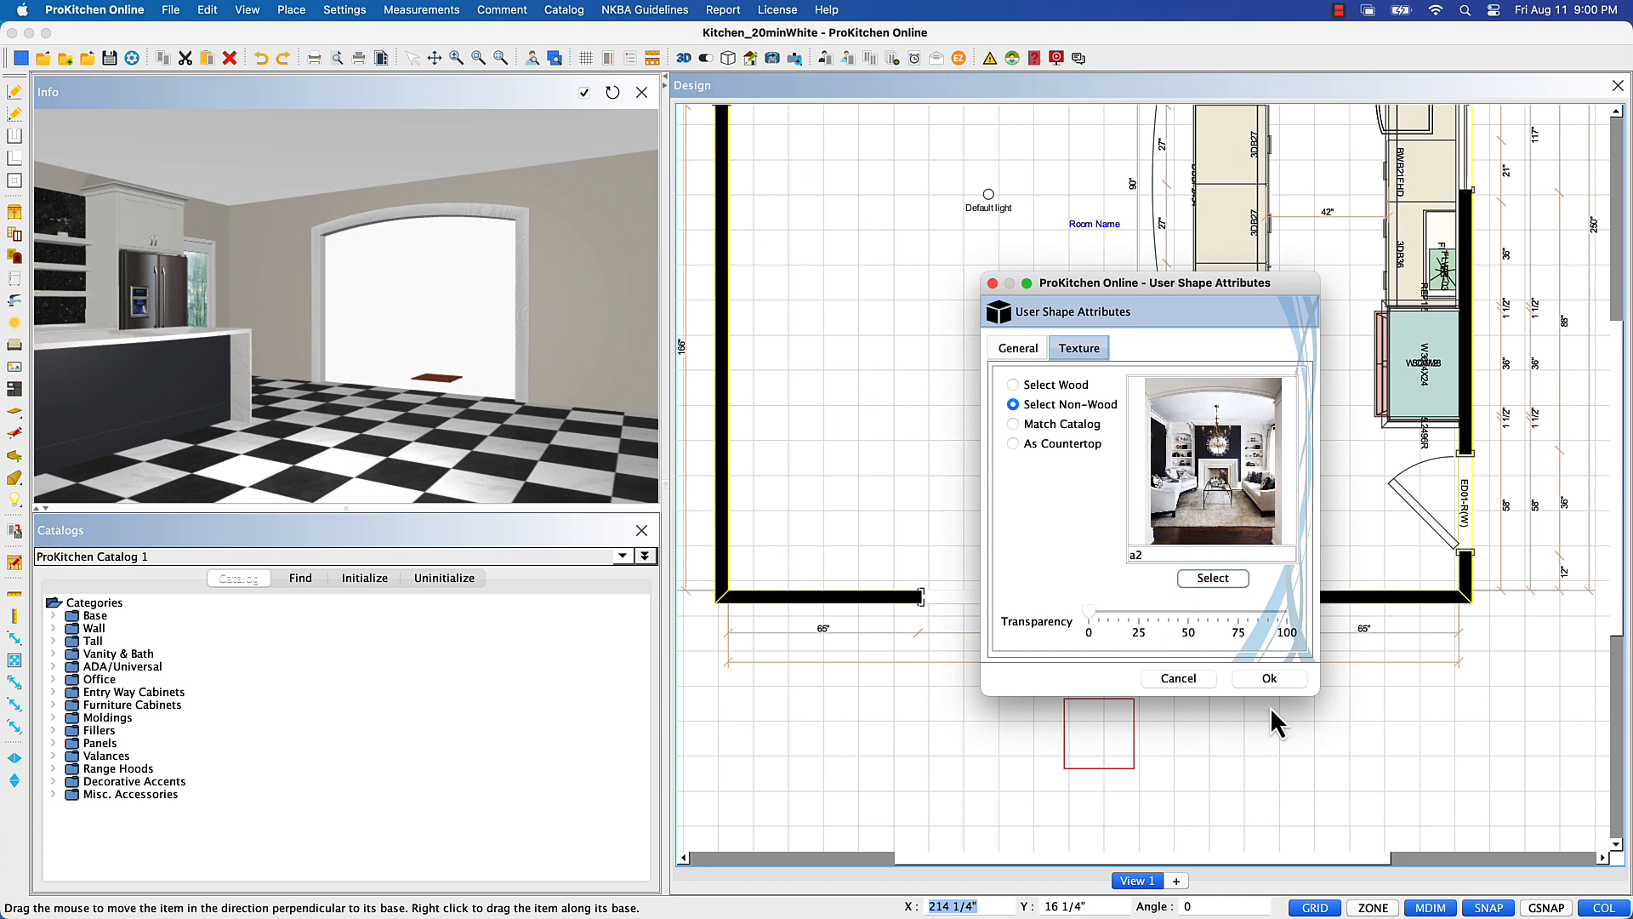
left_click(1269, 678)
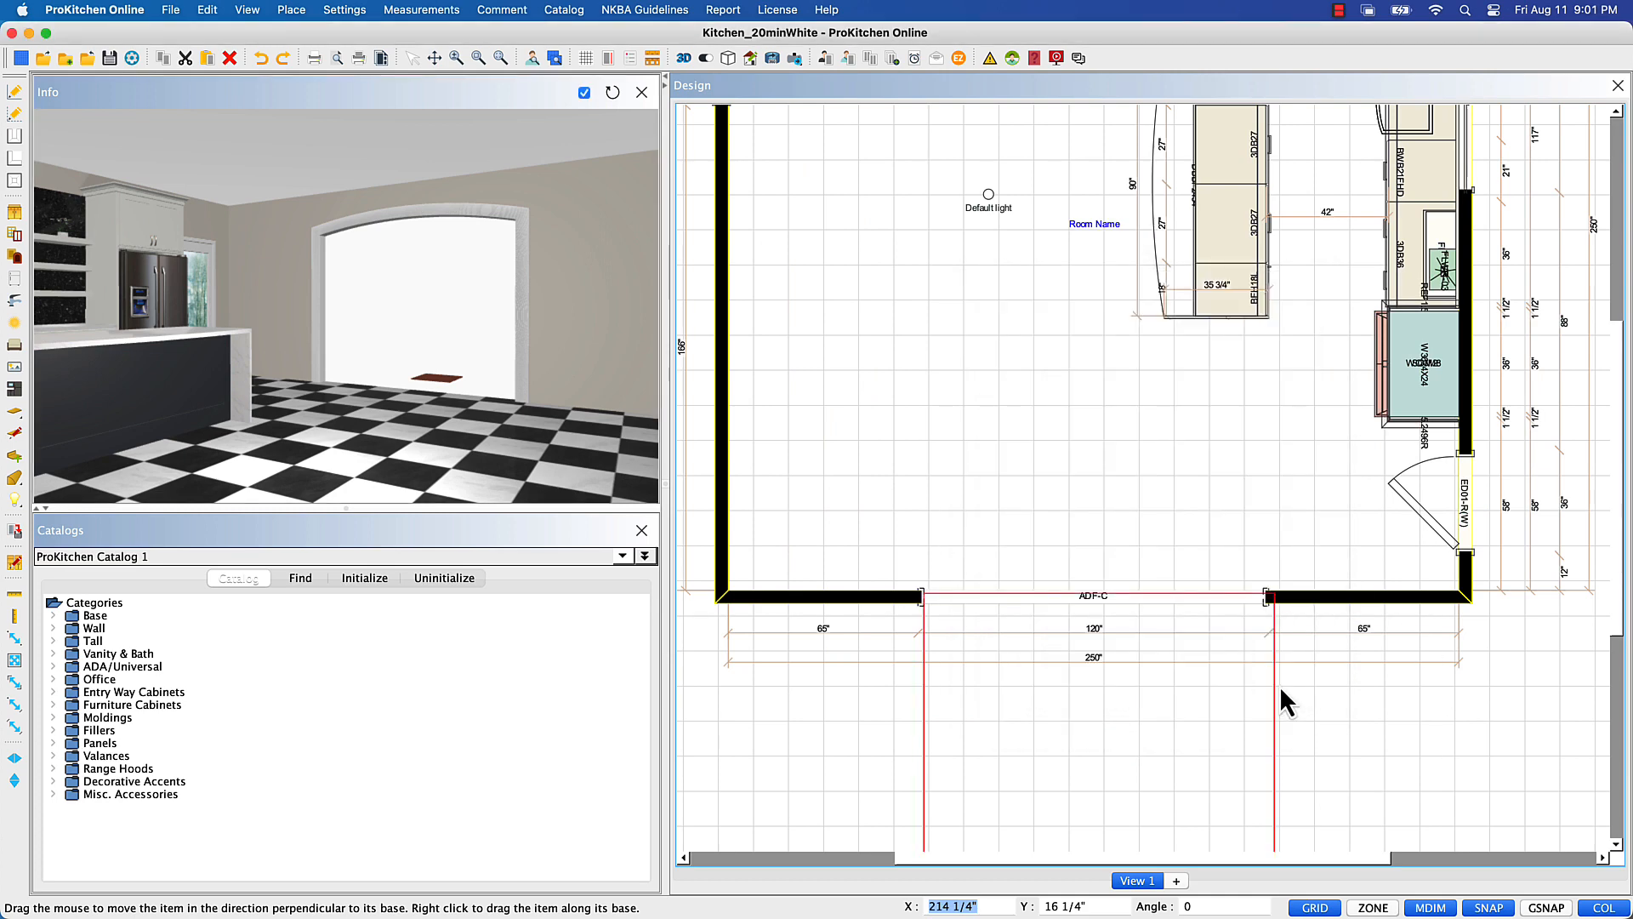
- Move the living-room background panel flush against the outside of the arched opening, aligned with its 120" width
scroll(1023, 687, "up", 3)
left_click_drag(1023, 687, 865, 483)
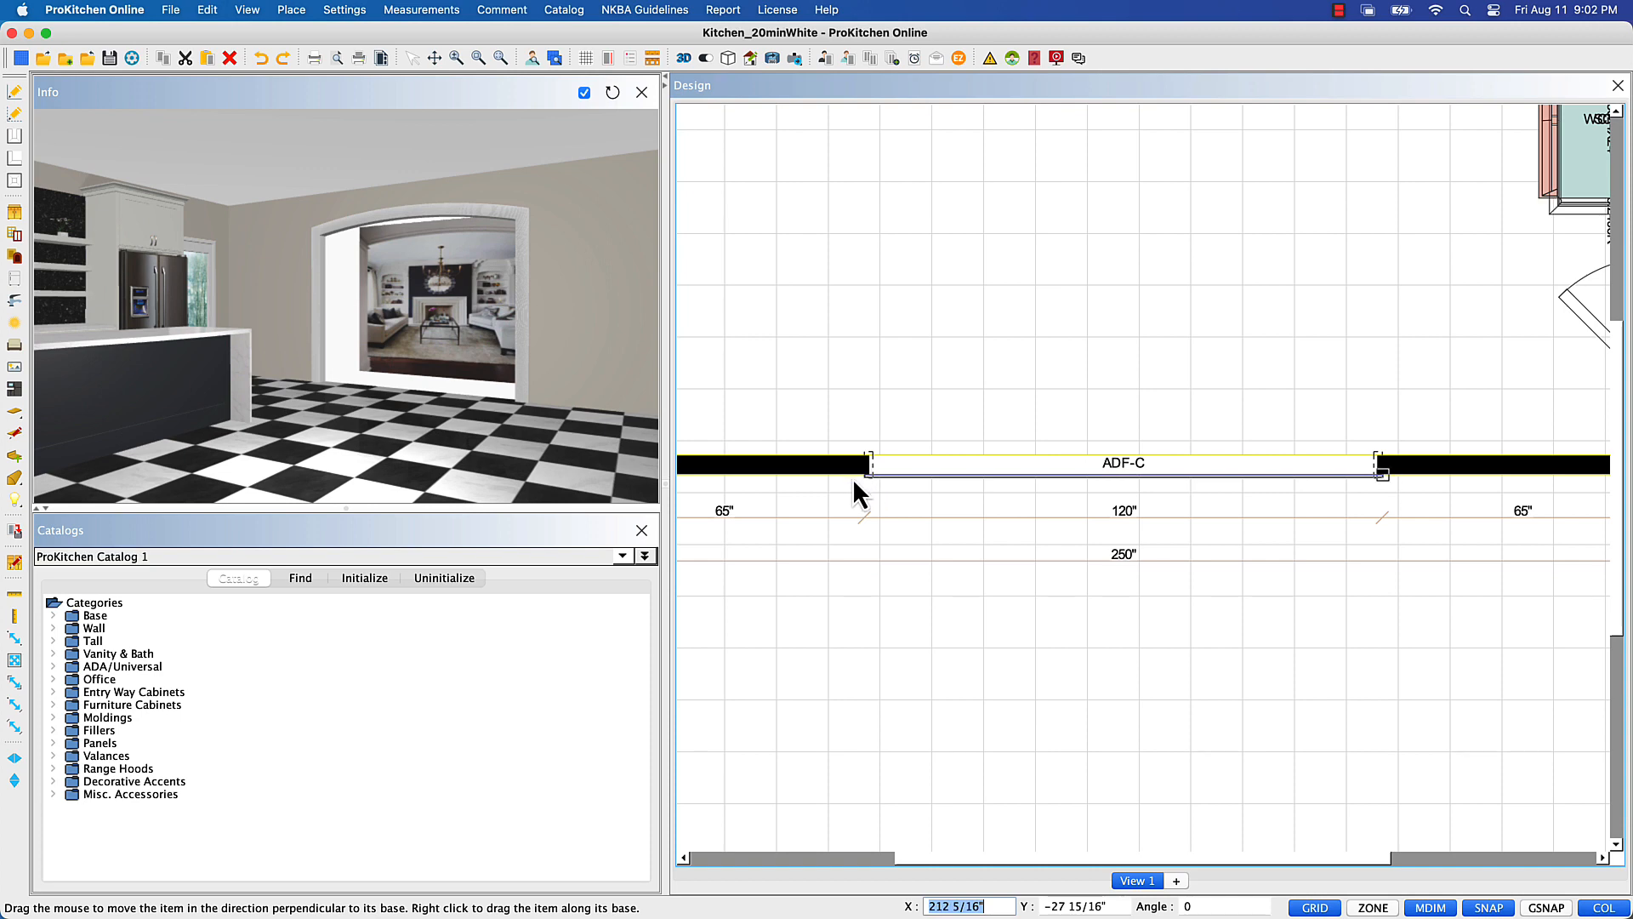
left_click(852, 478)
scroll(852, 478, "down", 3)
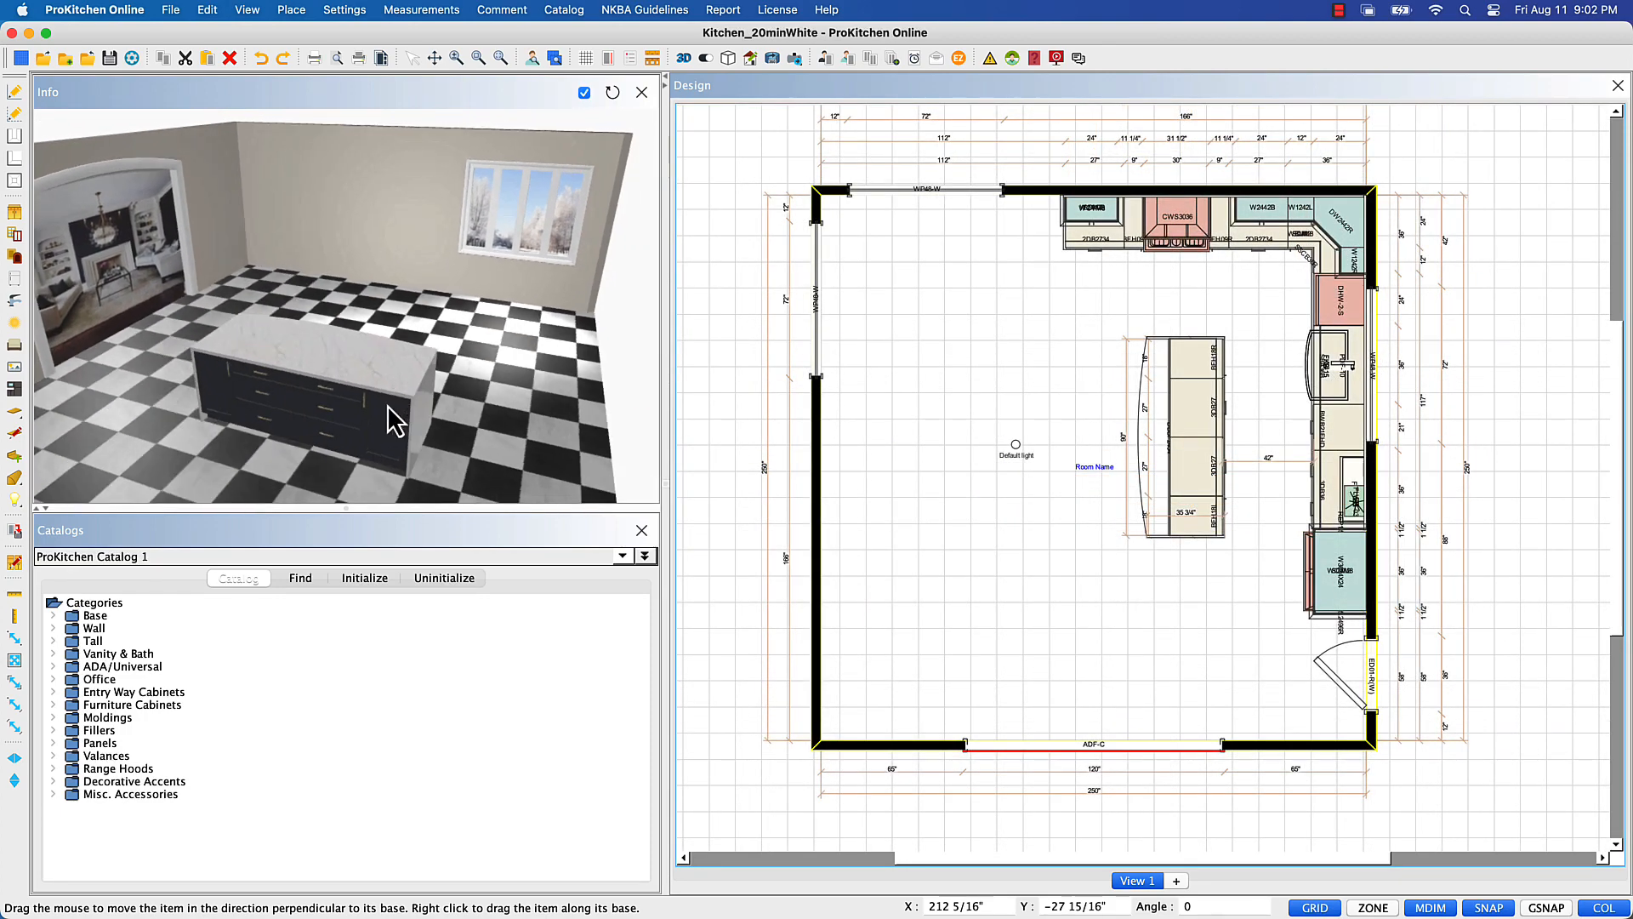
- Place the Transitional Staircase 06-L Craftsman Style Staircase from the architectural elements in the room's lower-left corner of the plan, against the wall
left_click_drag(388, 406, 417, 386)
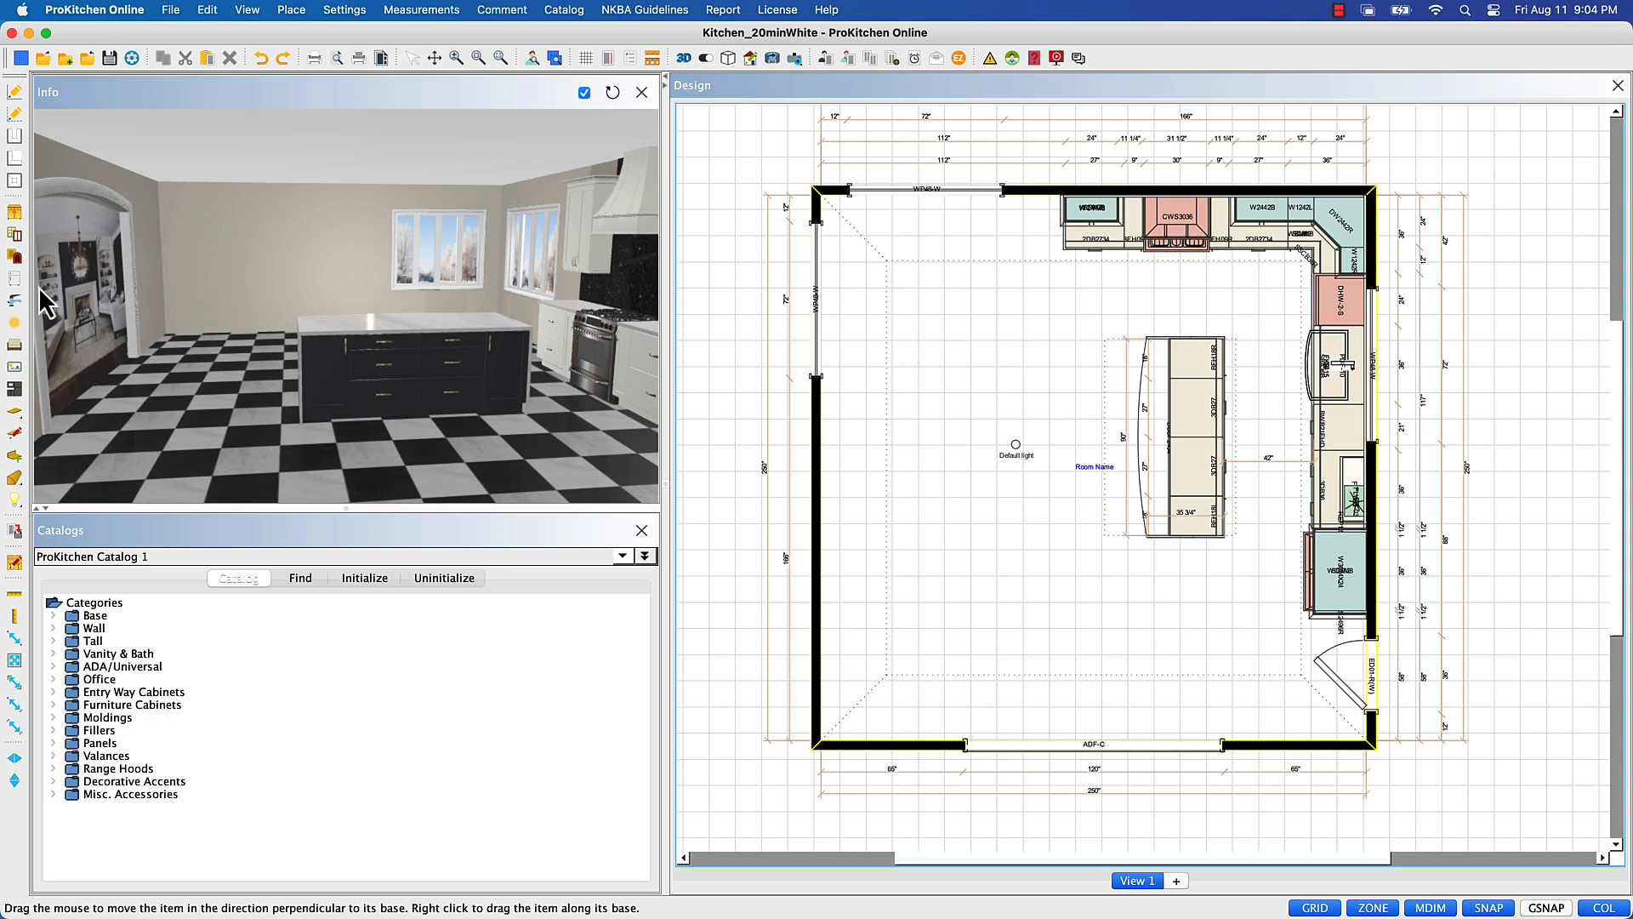
left_click(26, 333)
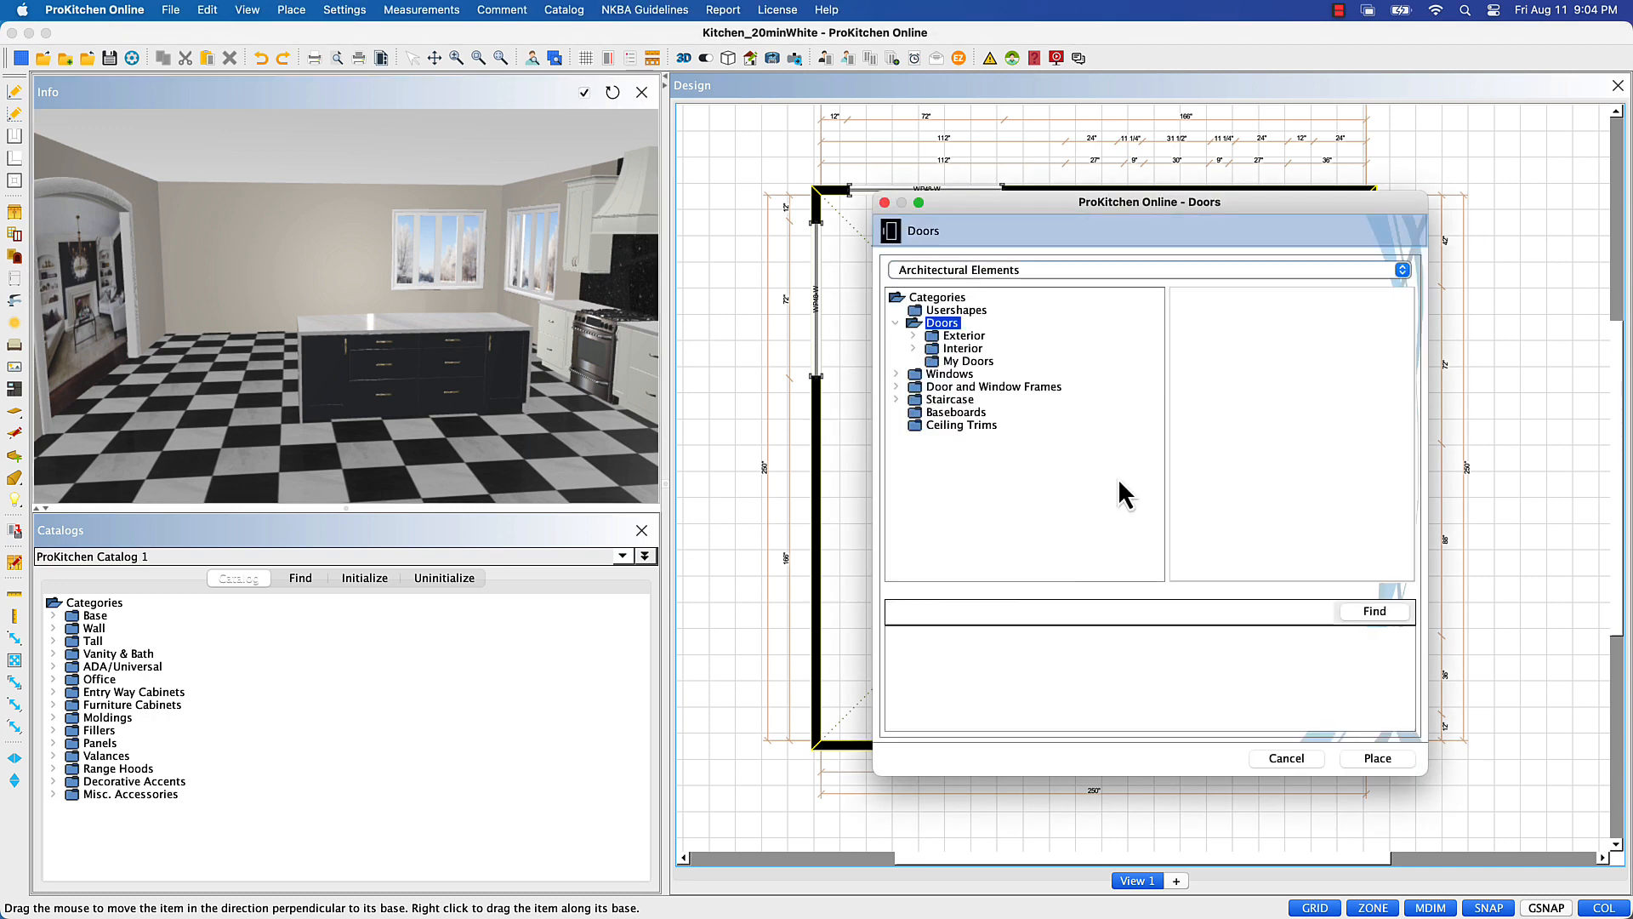
double_click(957, 403)
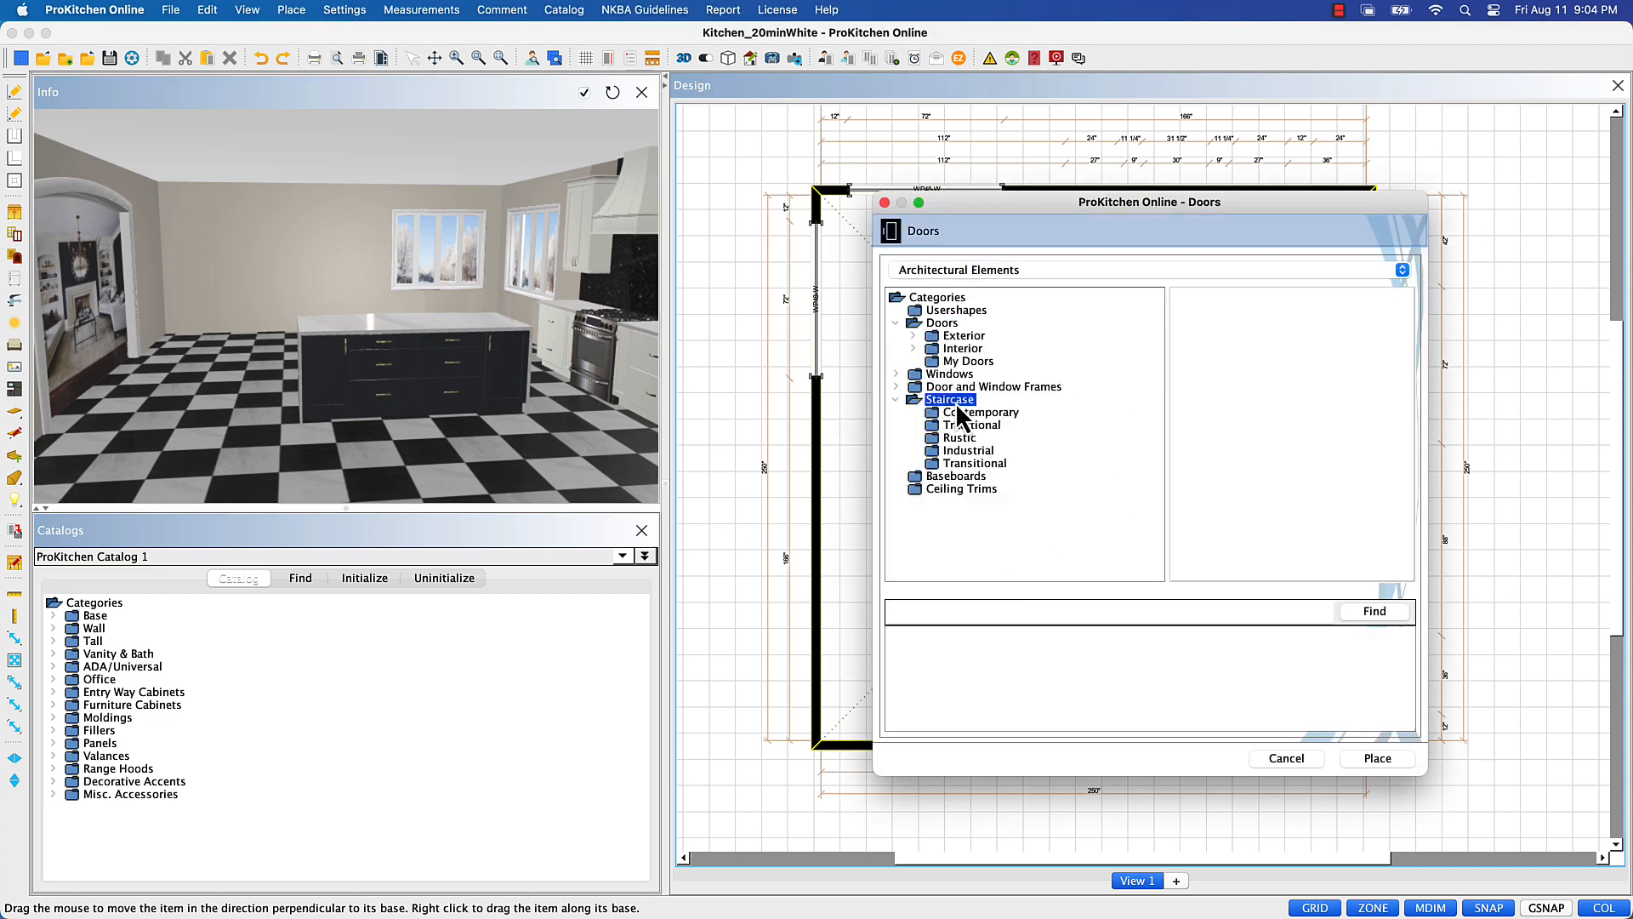
left_click(956, 465)
scroll(1180, 686, "down", 5)
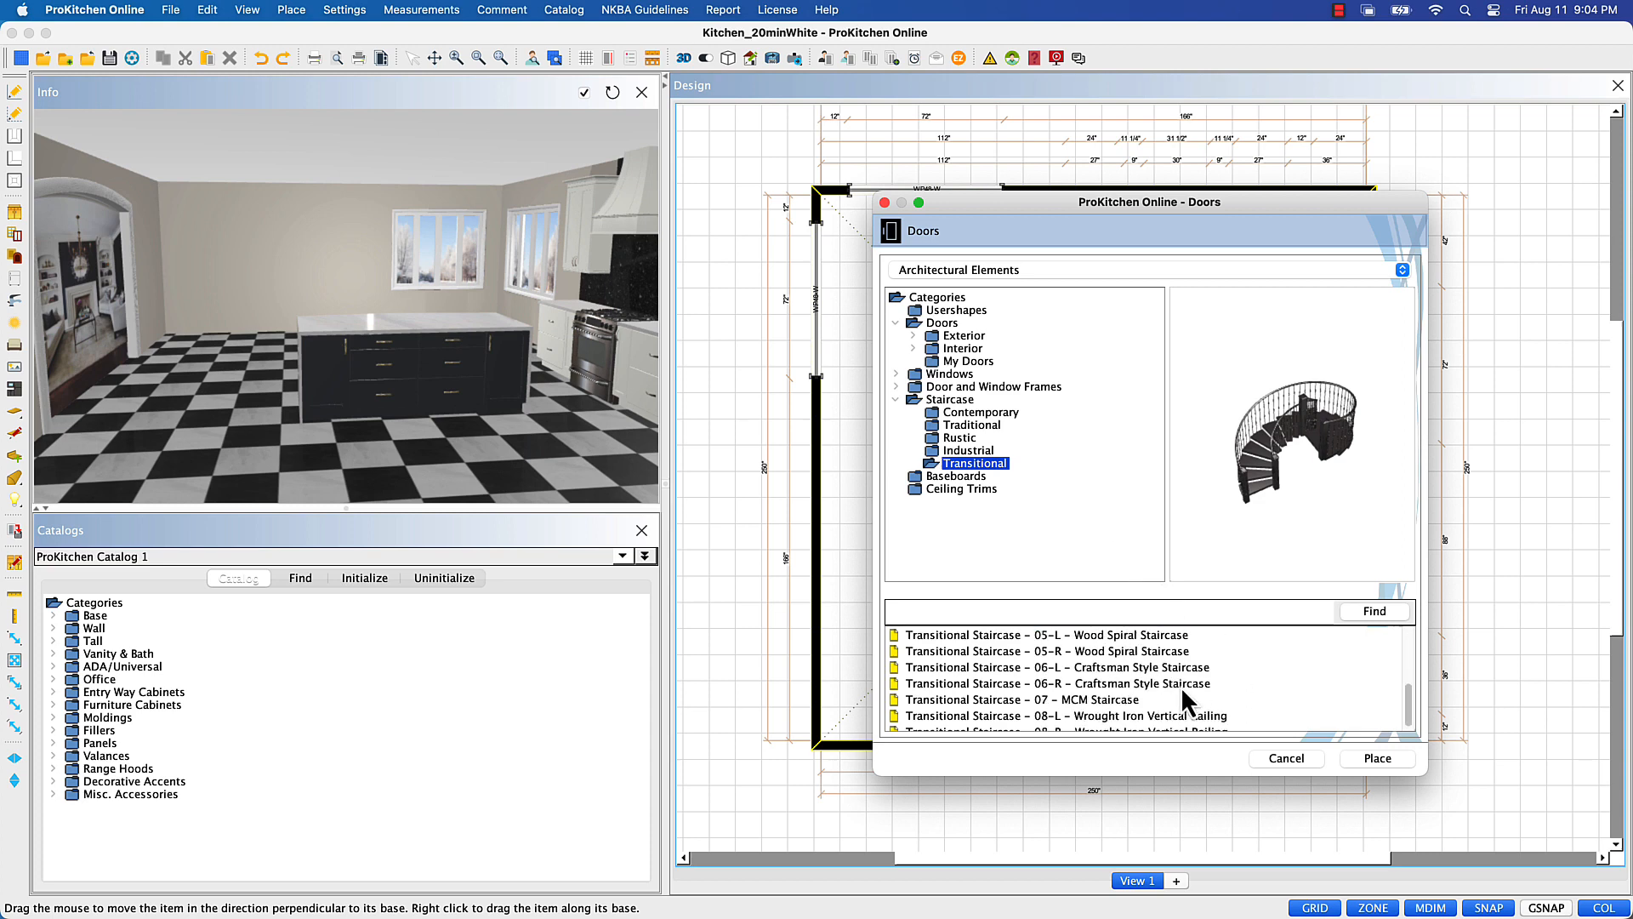
left_click(1148, 669)
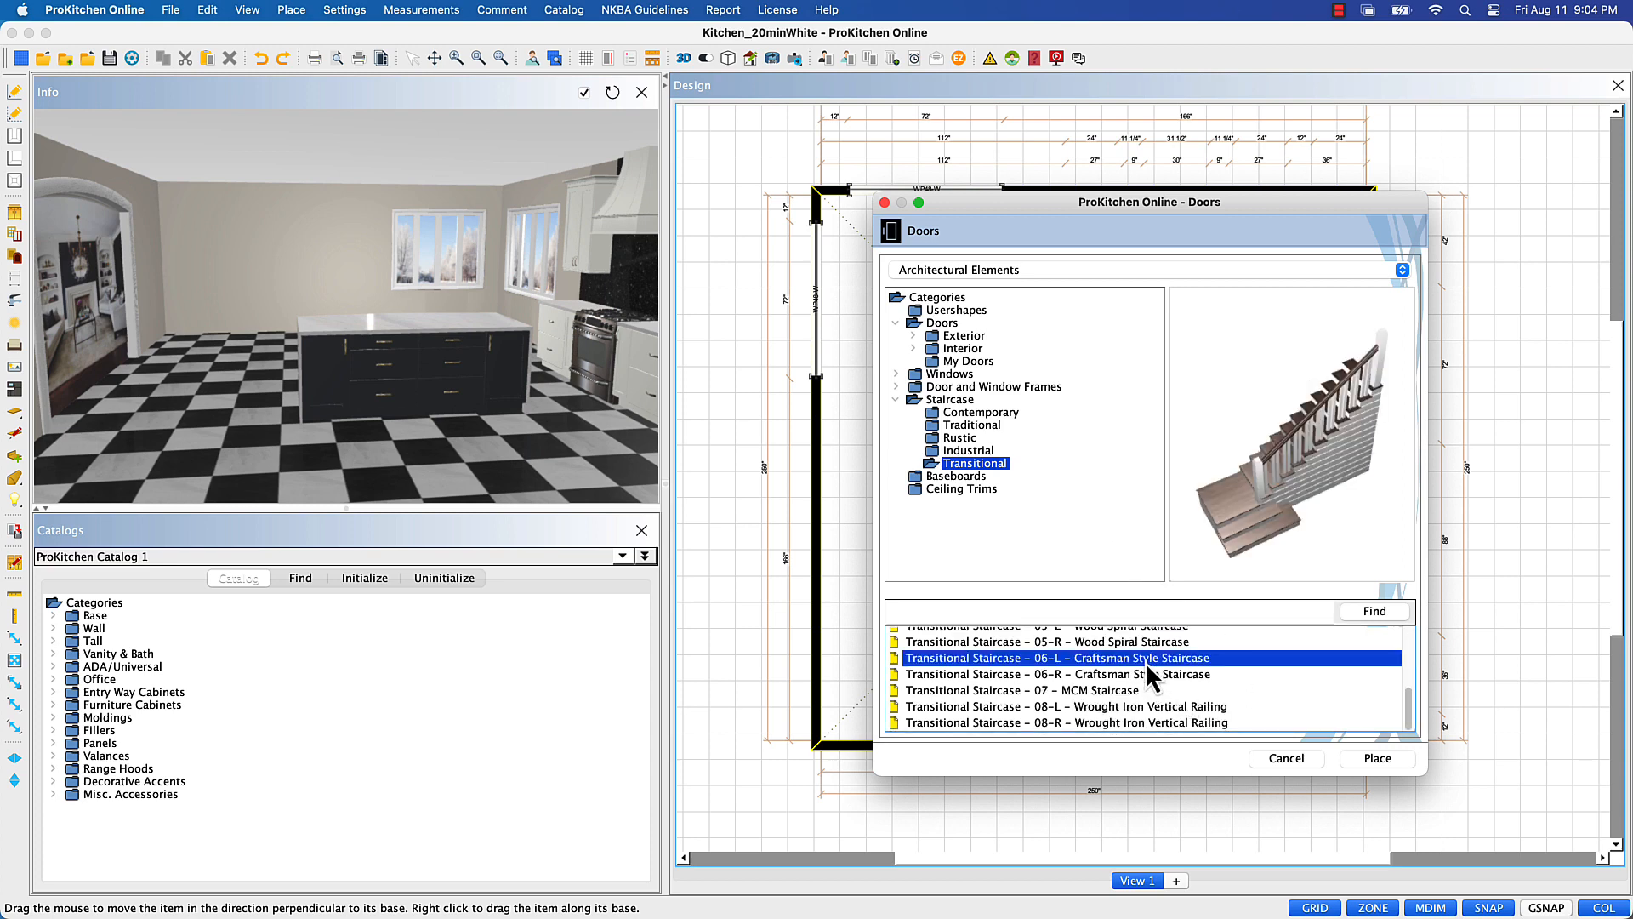
left_click(1377, 758)
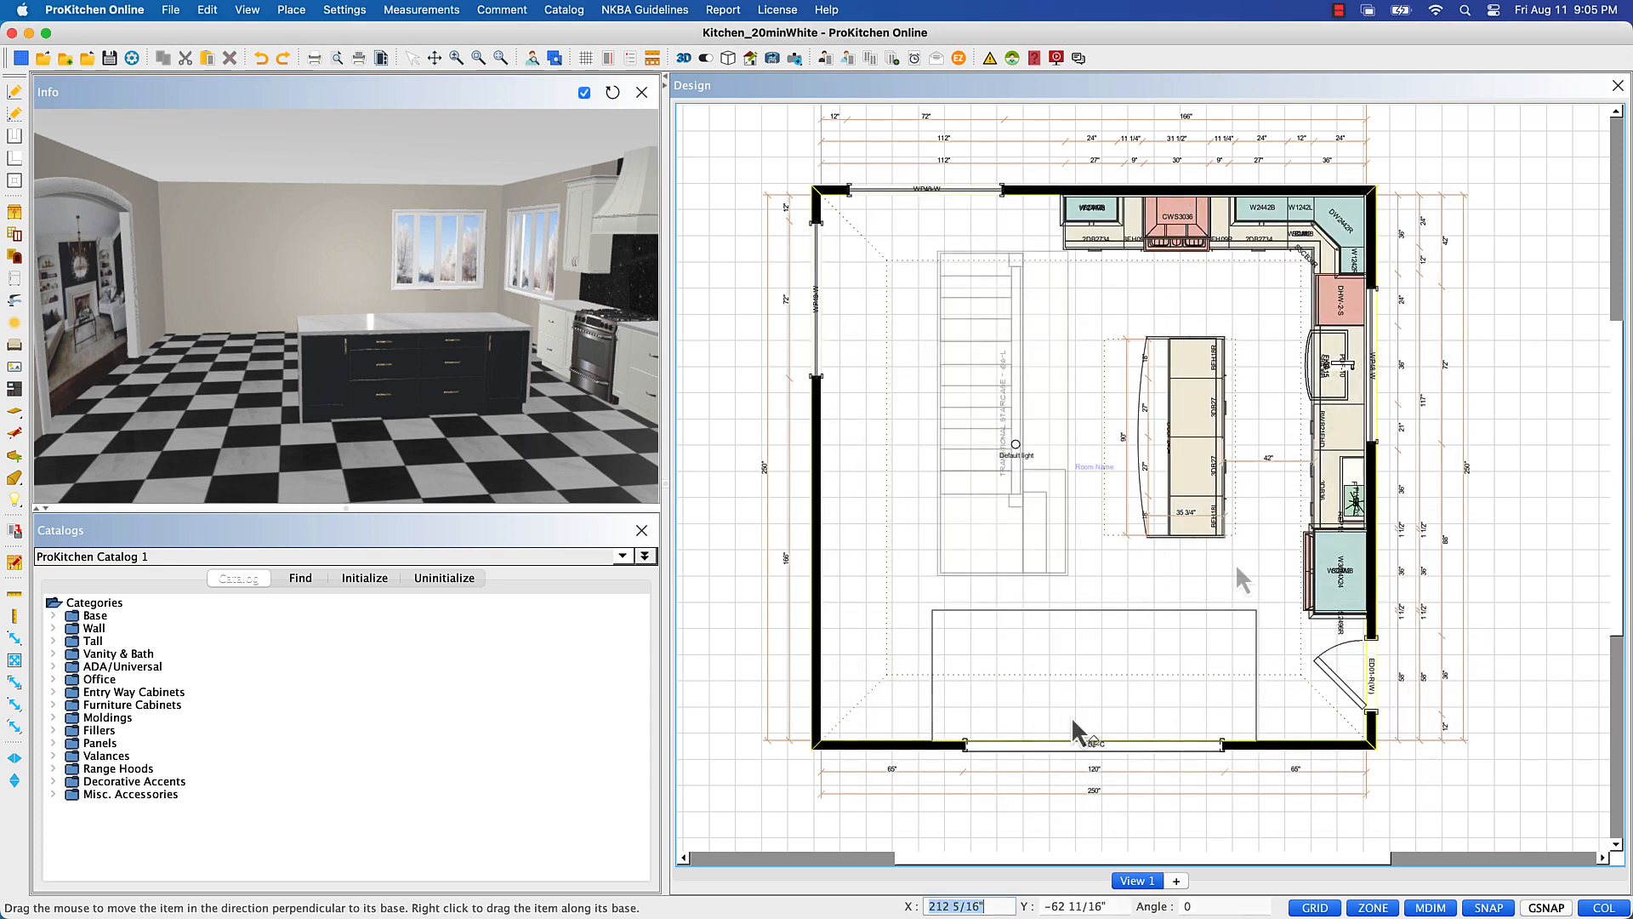
left_click(853, 747)
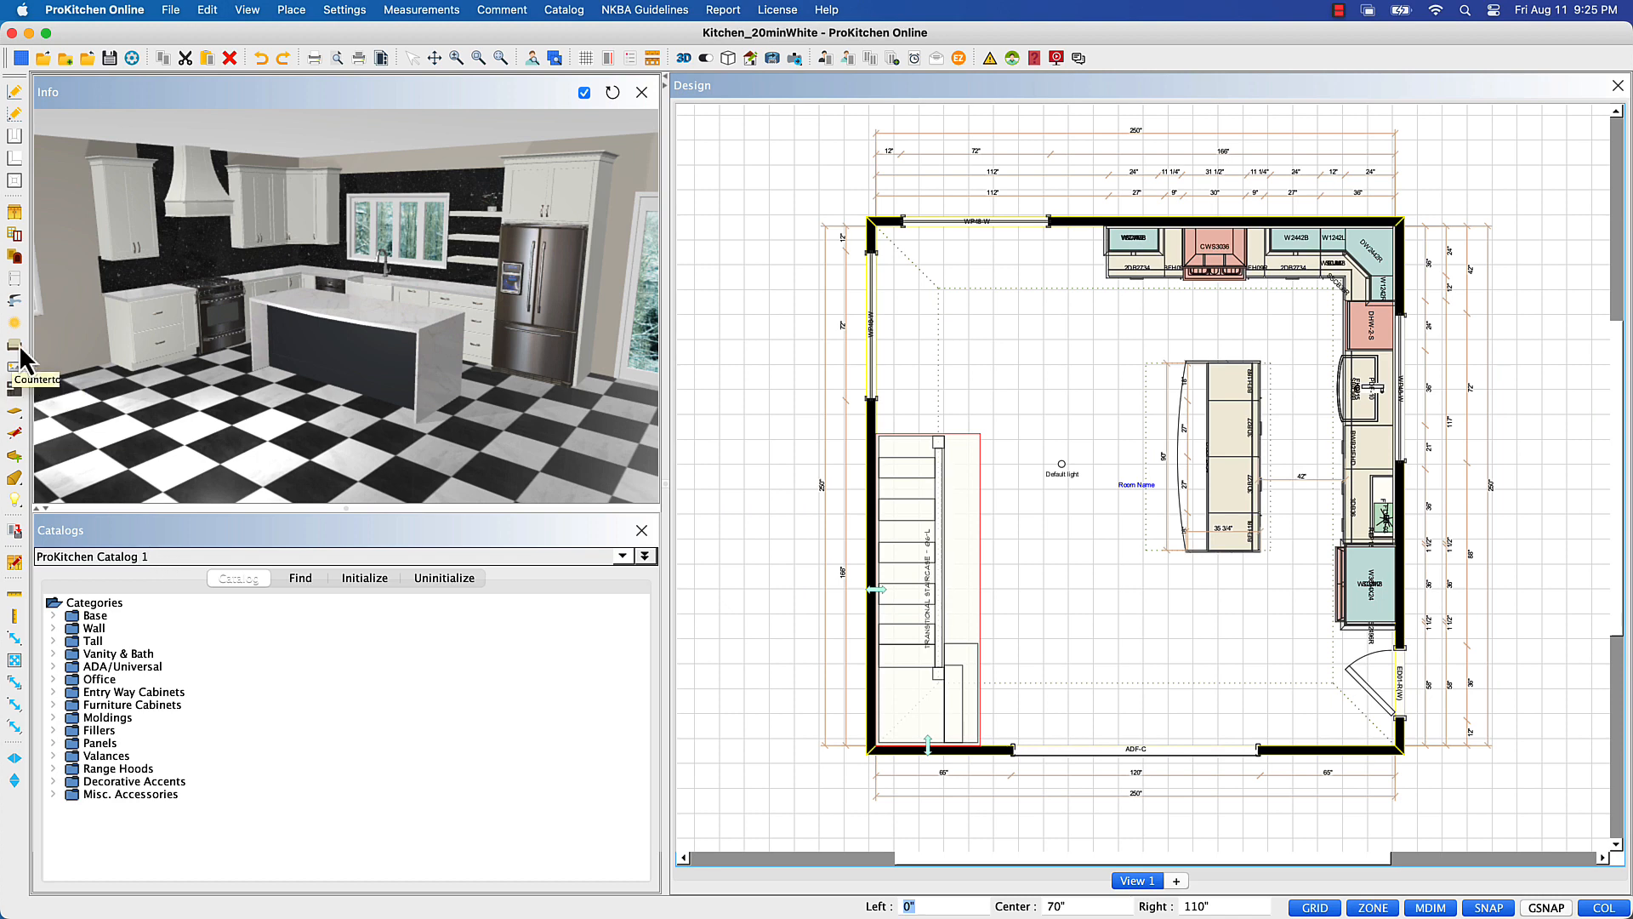
- Place an RDL001 recessed down light from the Lighting catalog above the sink
left_click(18, 338)
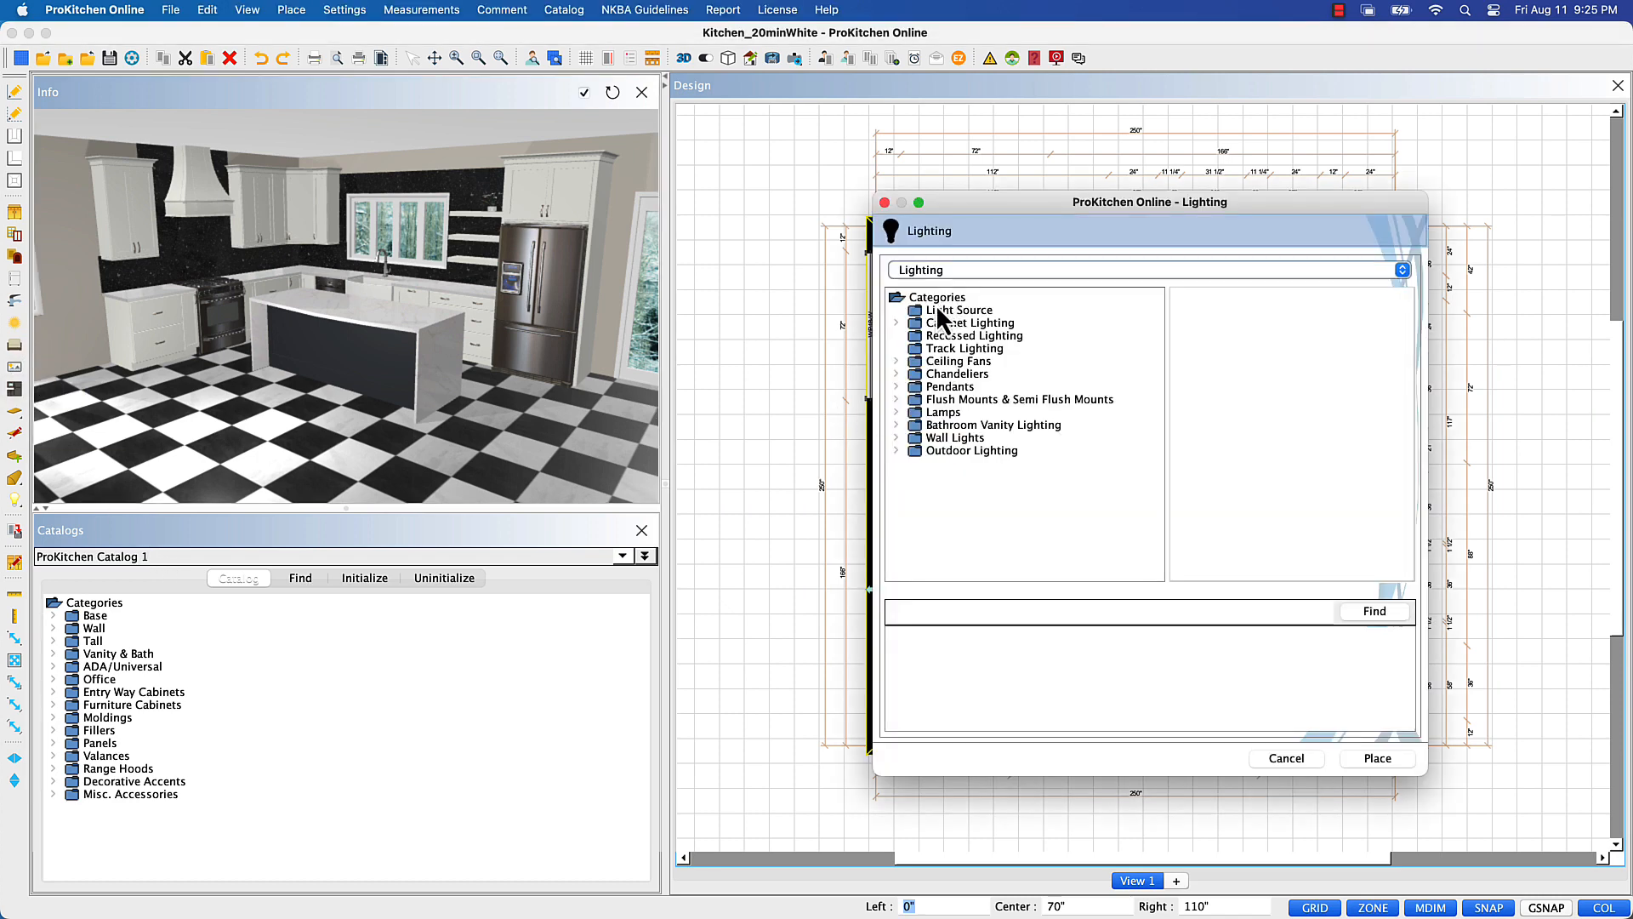
left_click(935, 336)
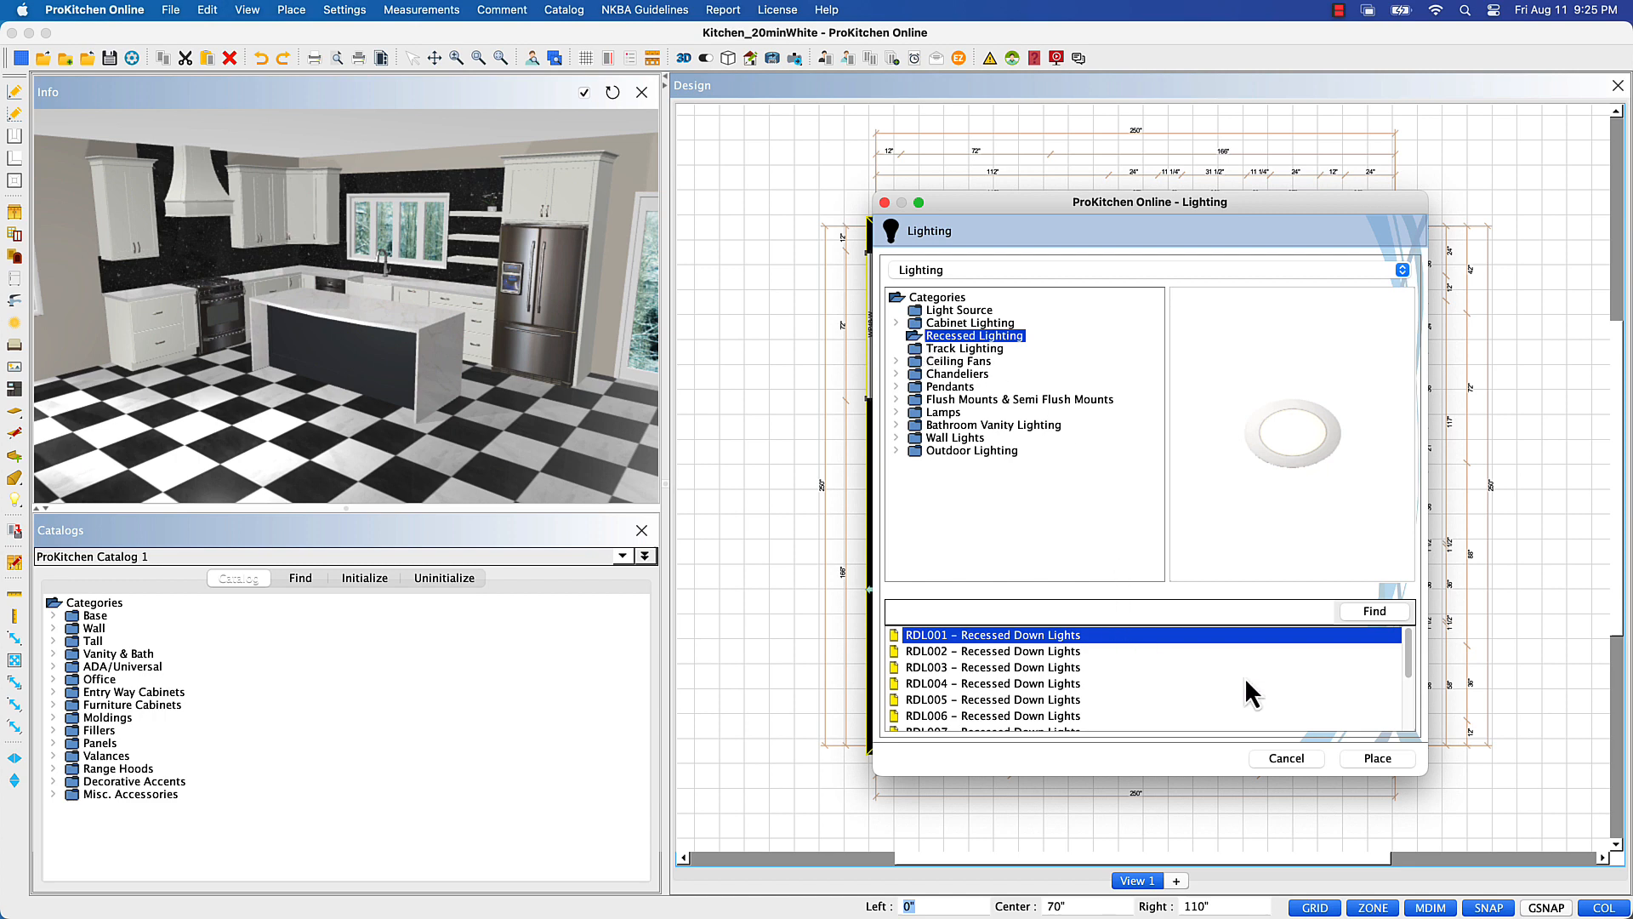
left_click(1393, 758)
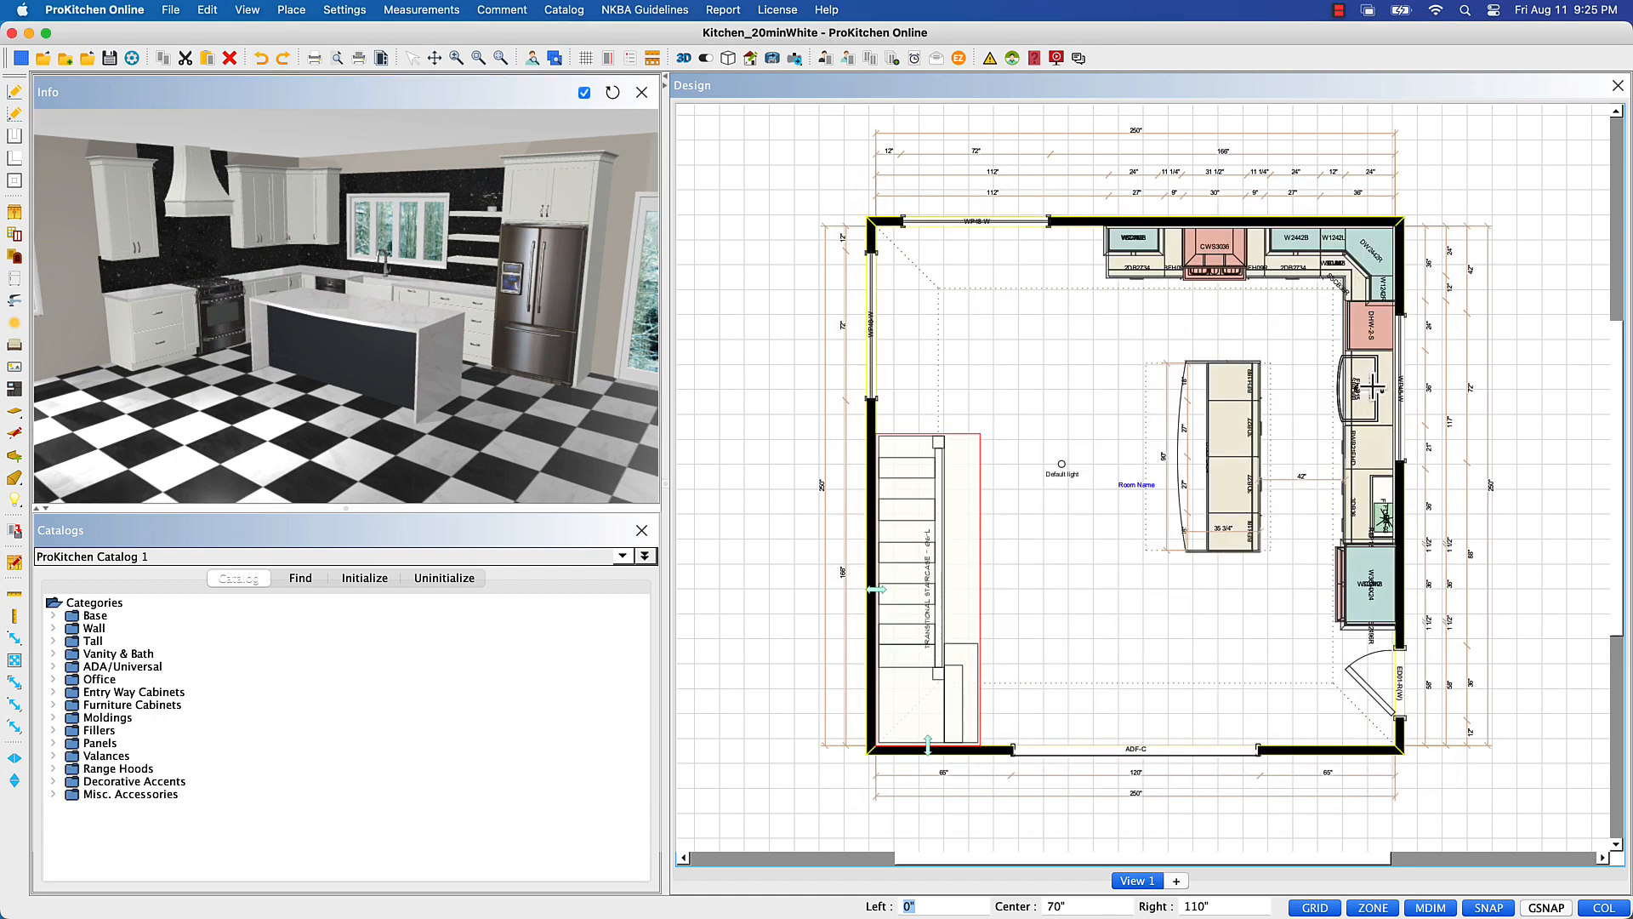
left_click(1375, 393)
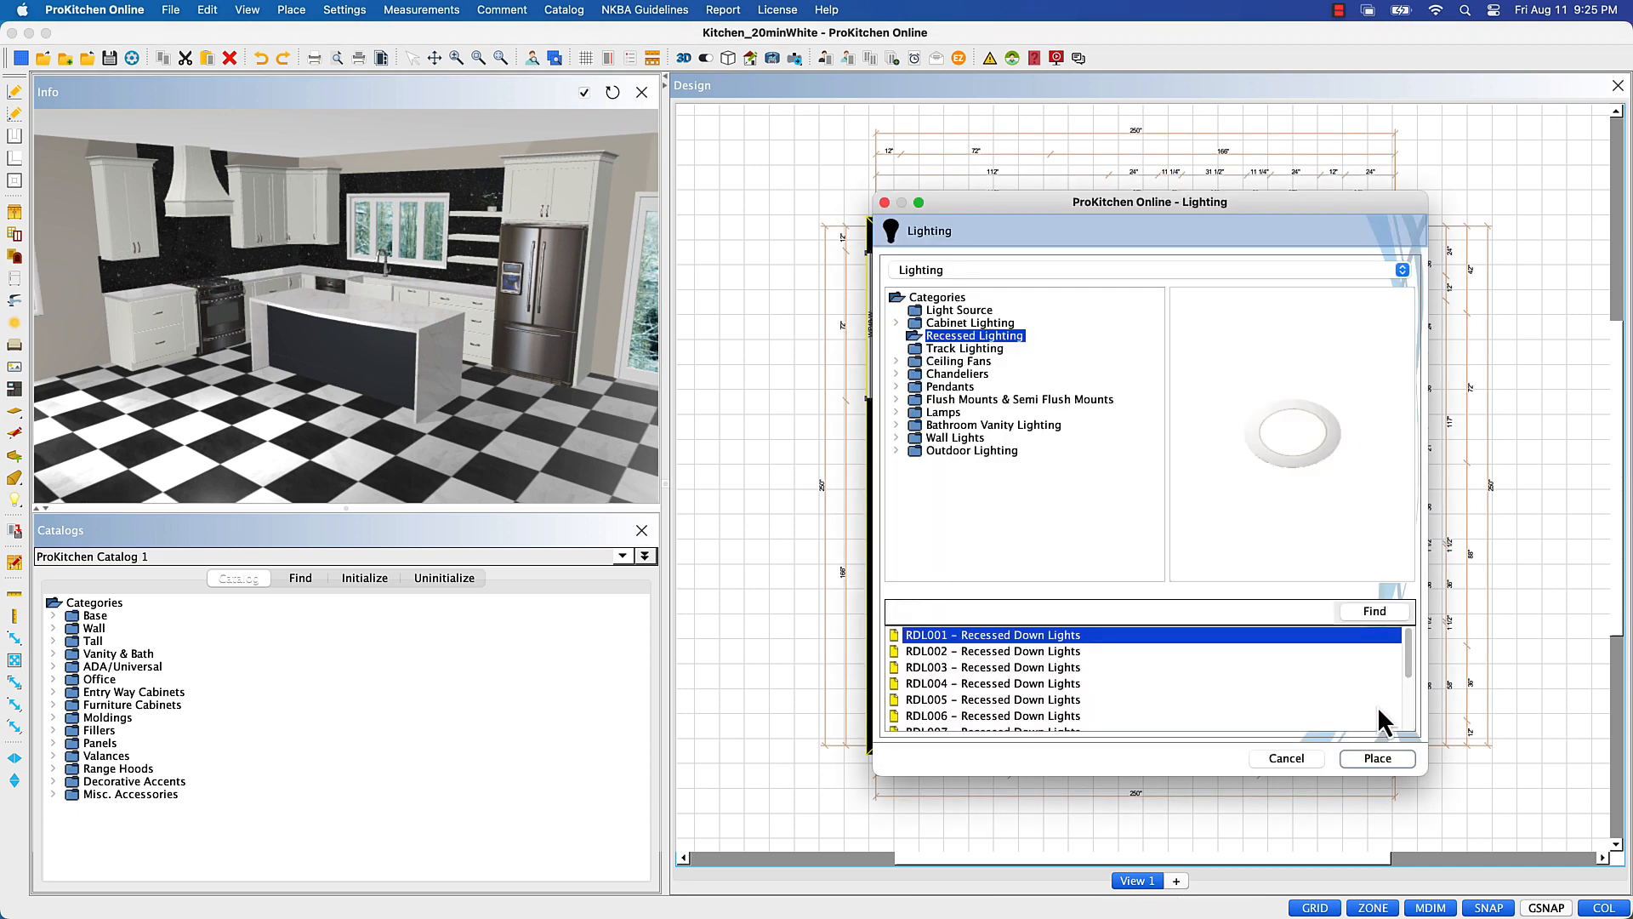
left_click(1298, 758)
right_click(1387, 398)
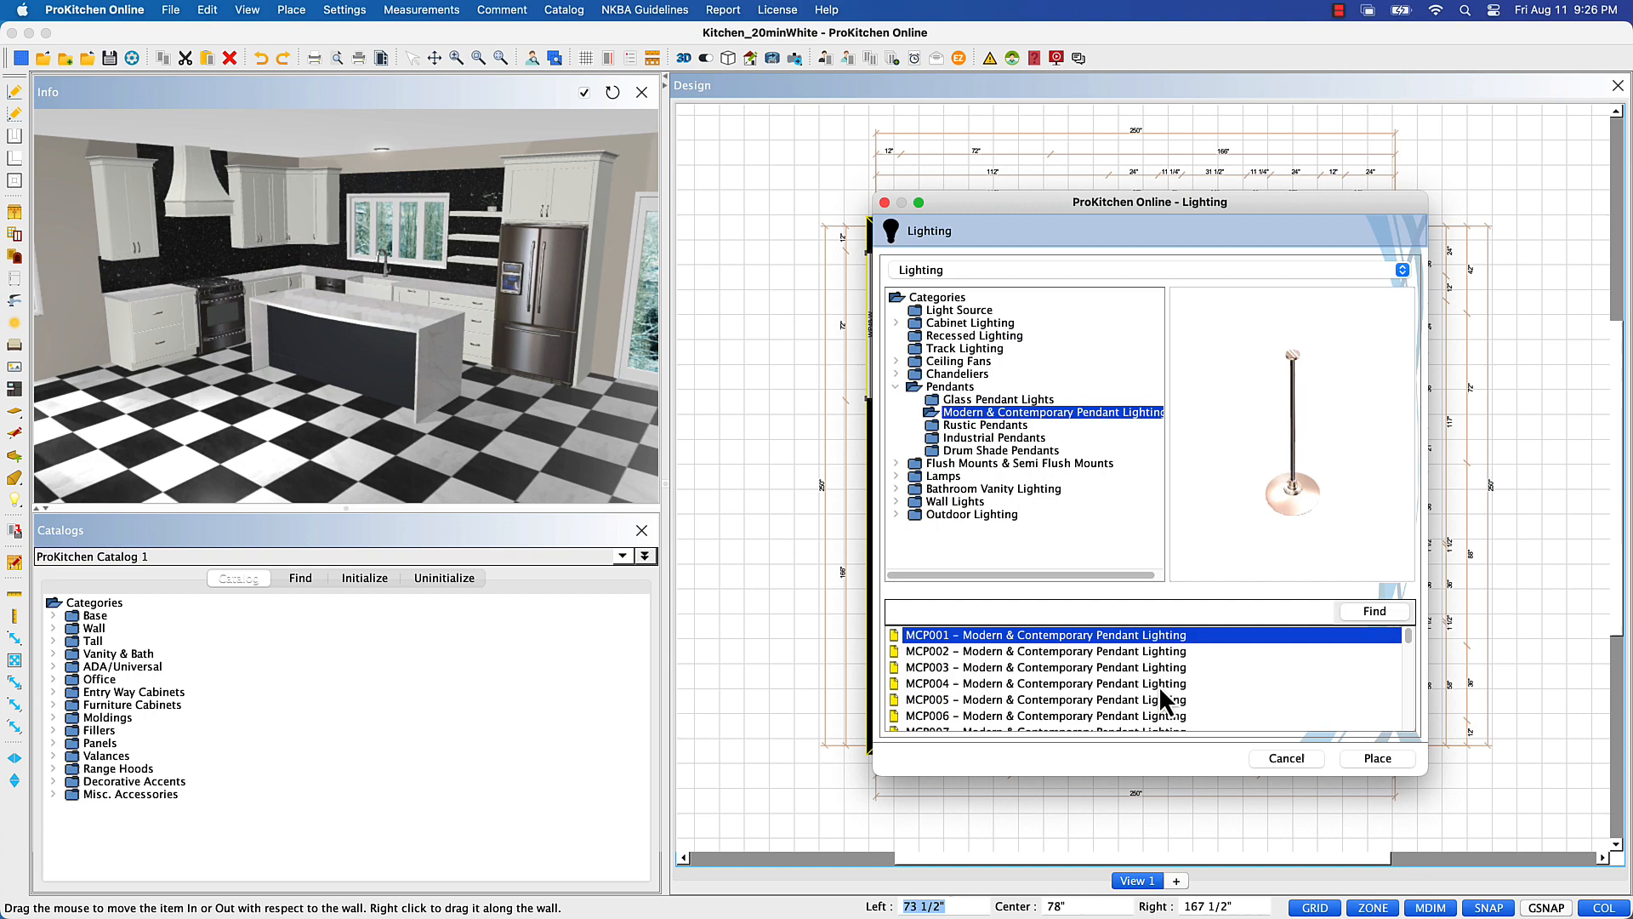
- Preview the modern and contemporary pendants and place MCP013 above the island
left_click(1128, 669)
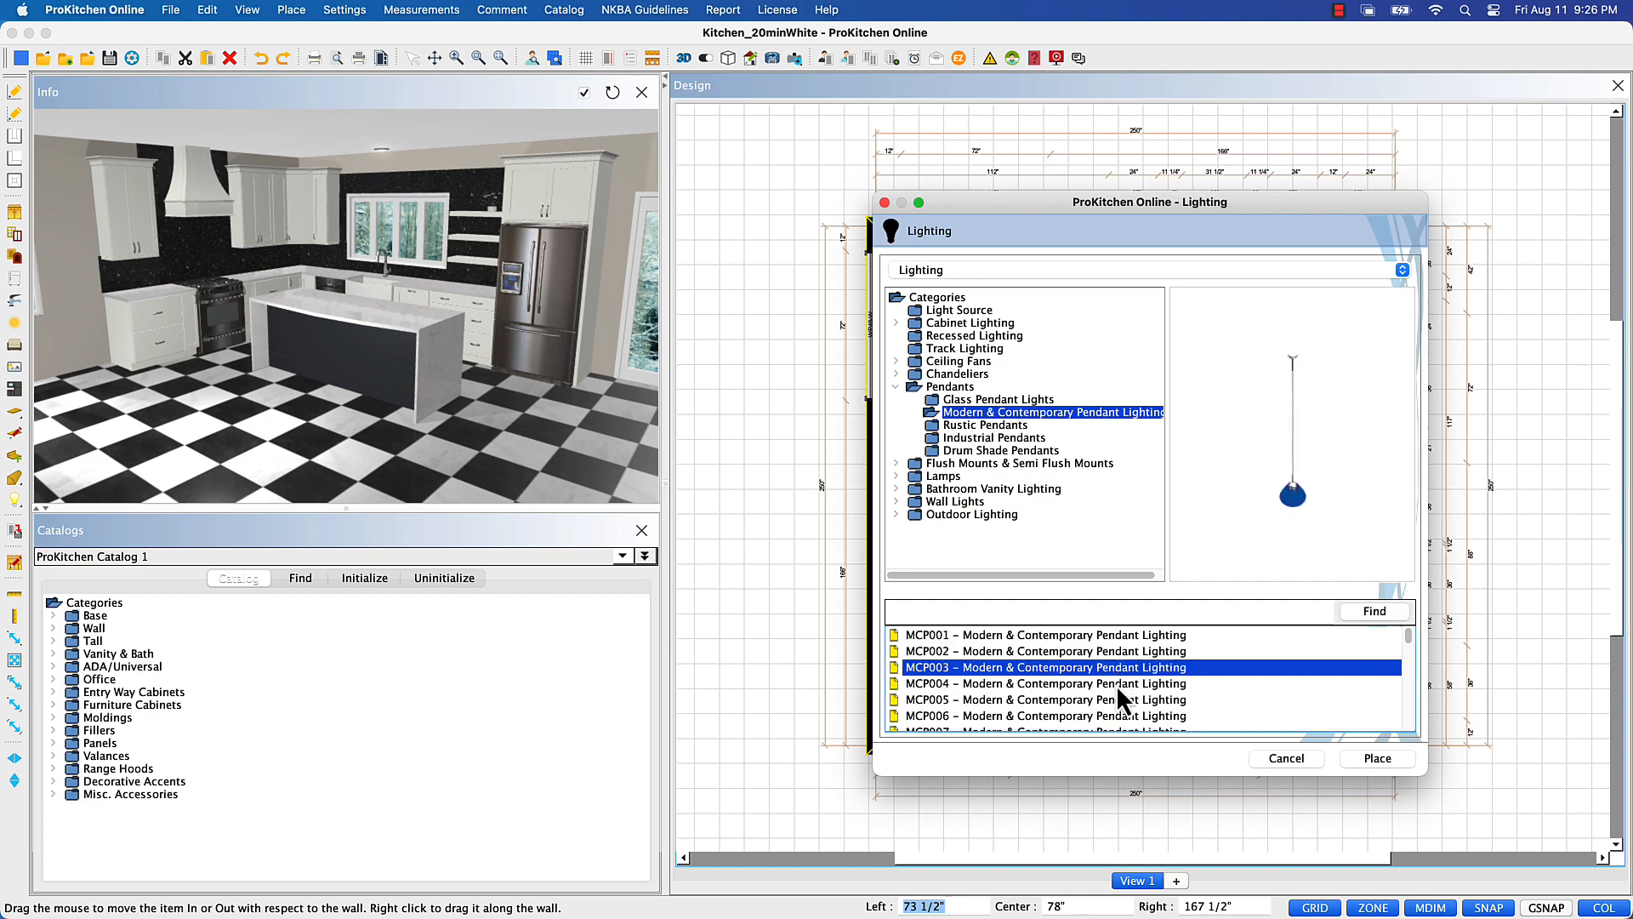
left_click(1116, 686)
left_click(1110, 715)
scroll(1110, 715, "down", 3)
left_click(1109, 712)
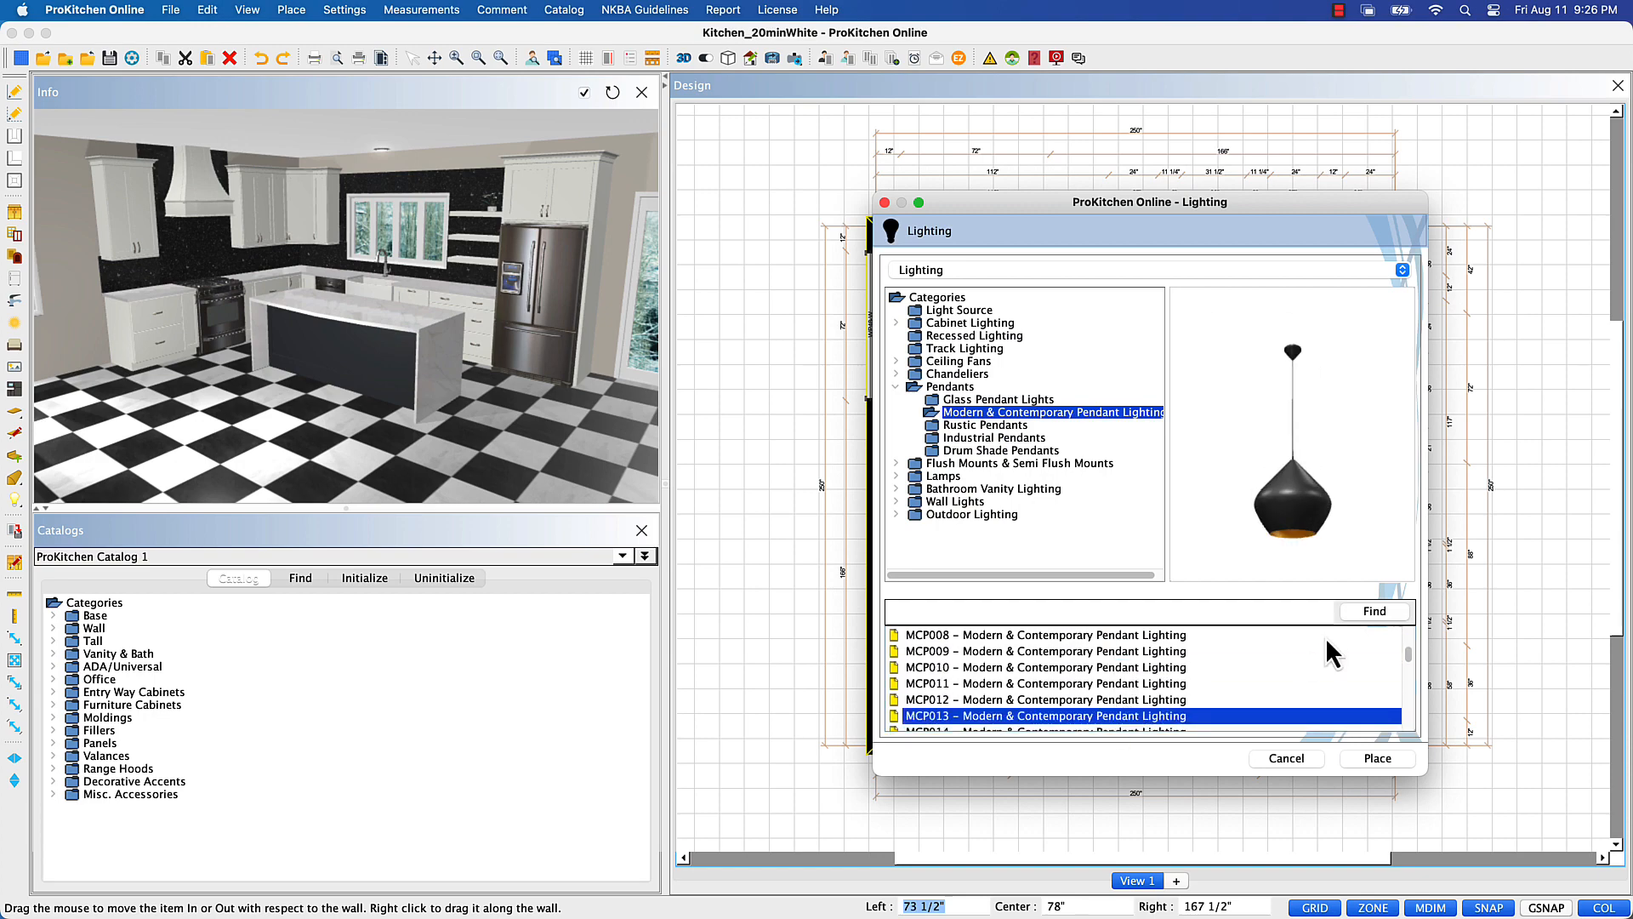
left_click(1377, 758)
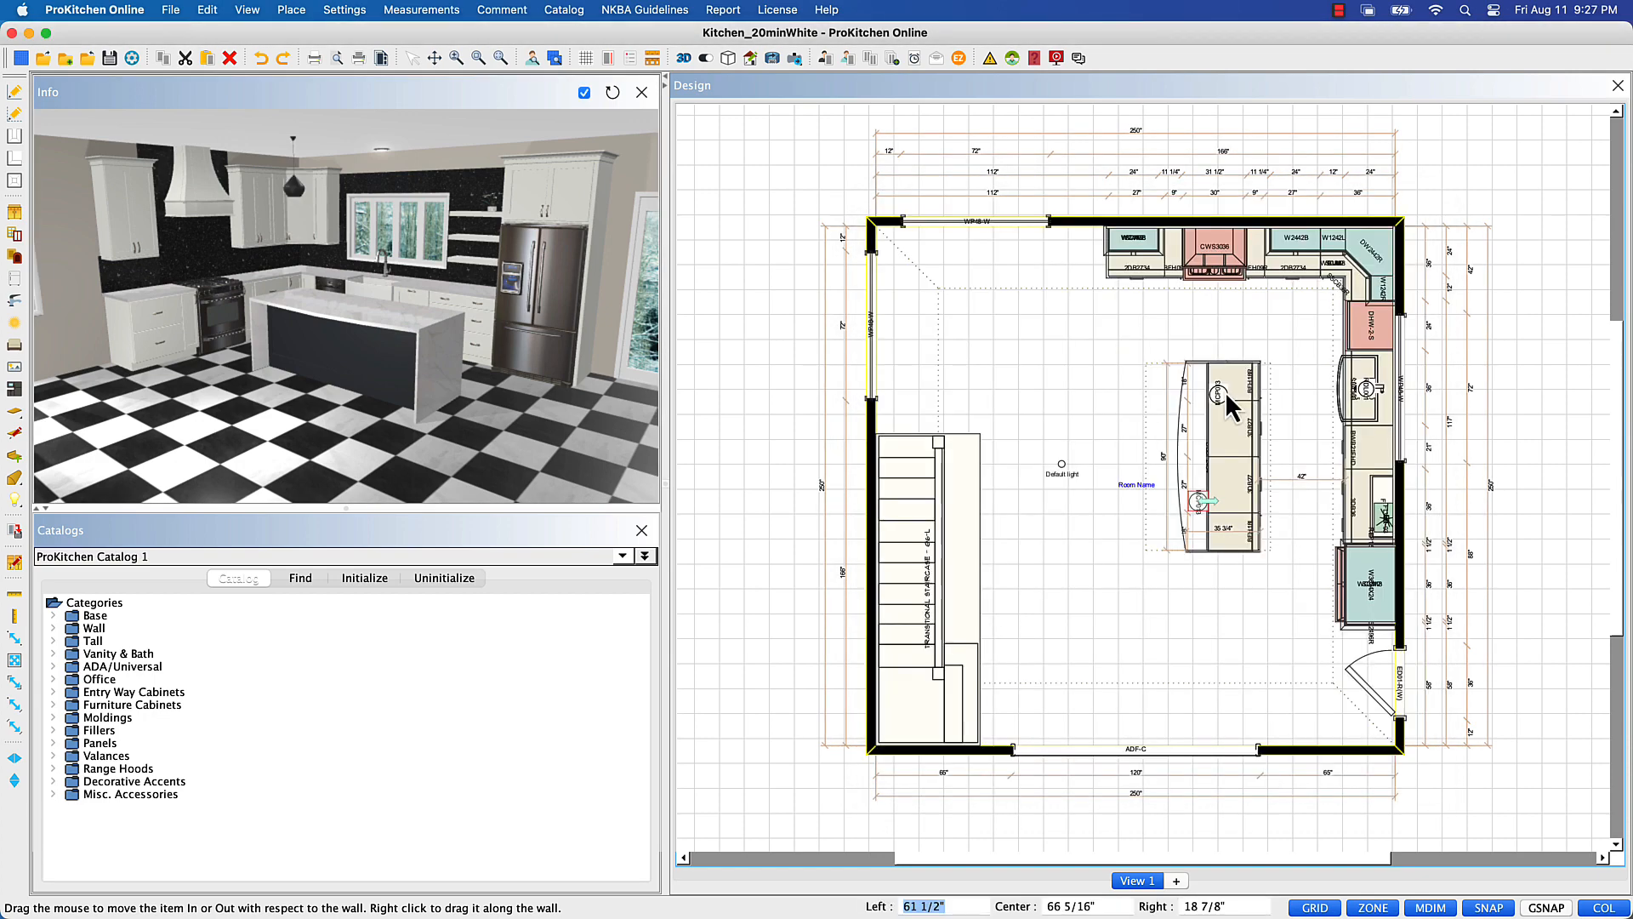
- Resize the MCP013 pendant near the island's upper end in plan to 14" wide, 14" deep and 6" high
right_click(1197, 406)
mouse_move(1220, 486)
left_click(1433, 822)
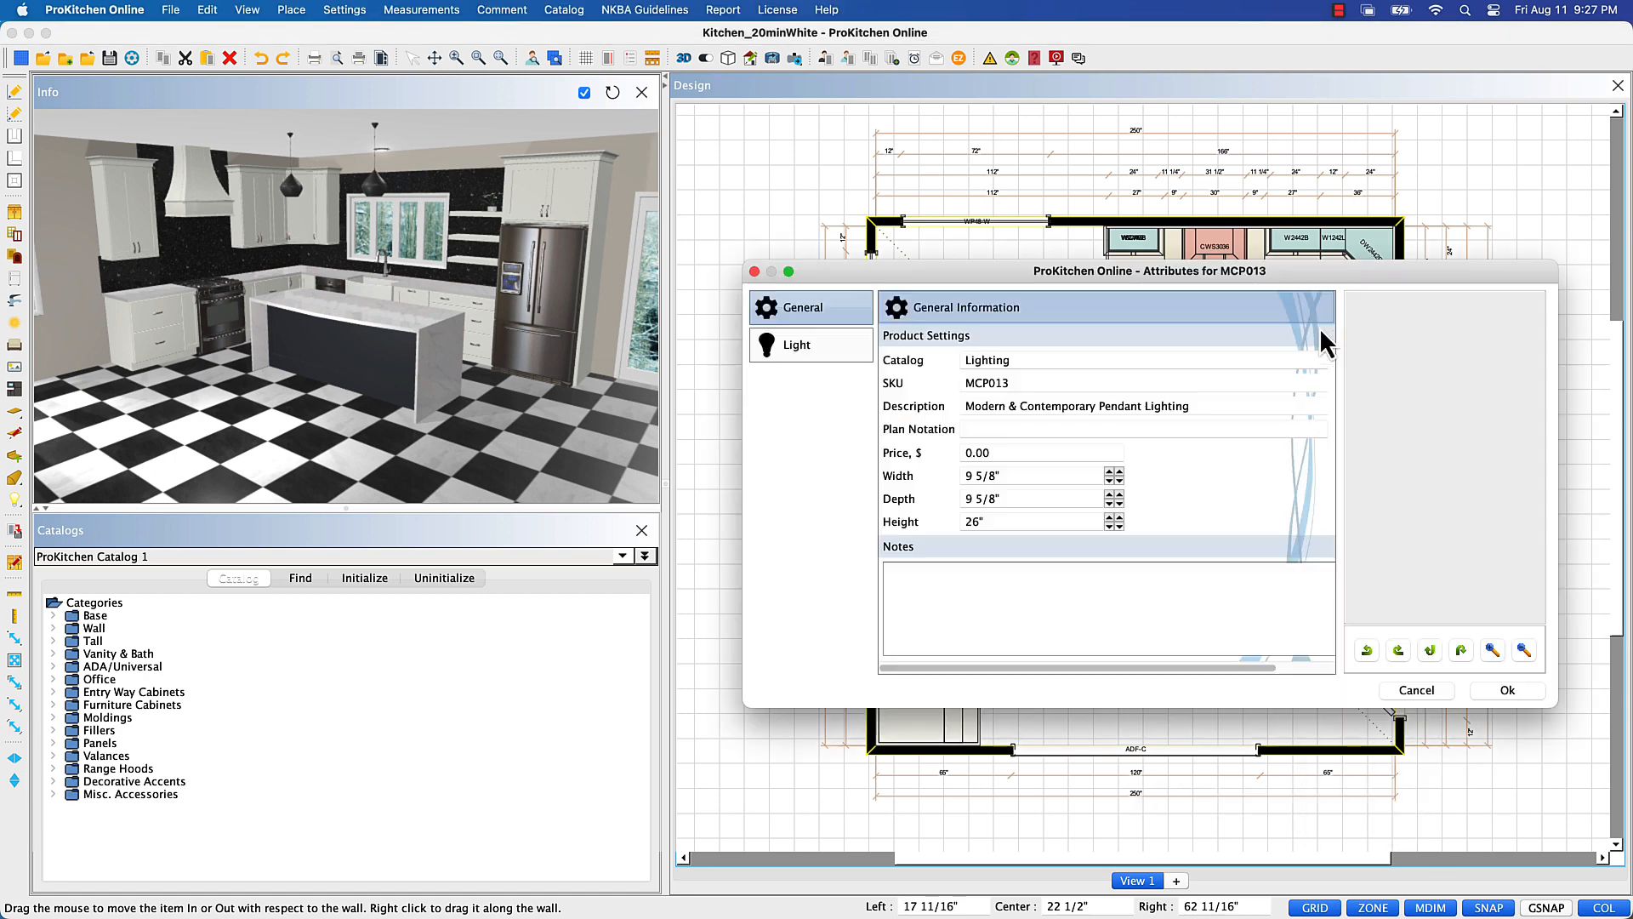
triple_click(993, 473)
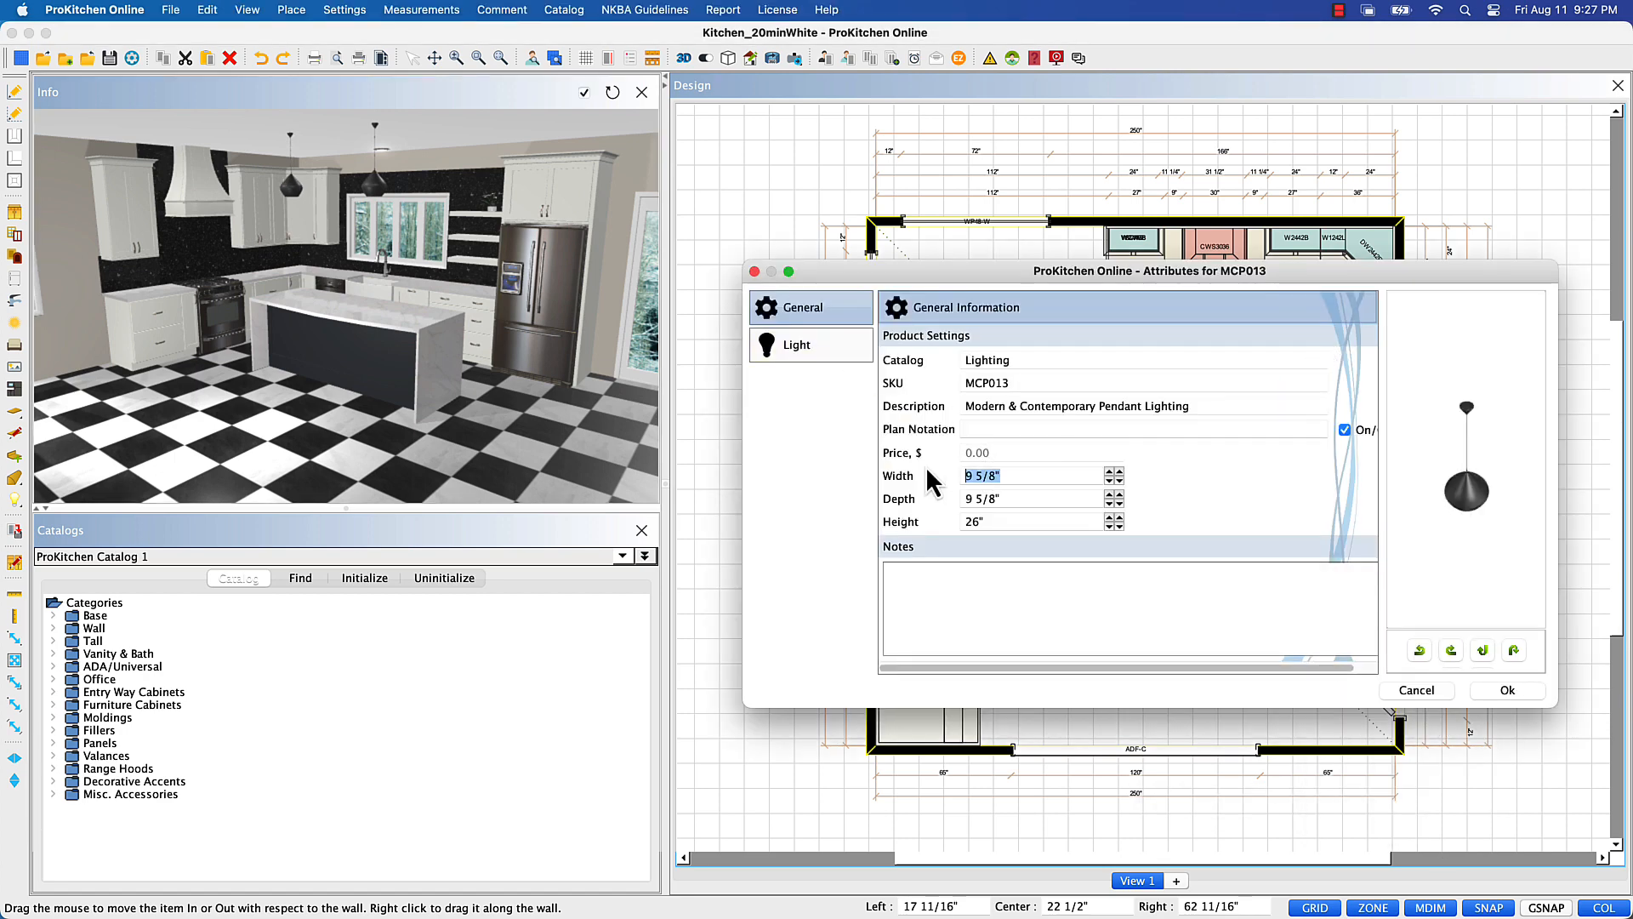
type("14")
key("Tab")
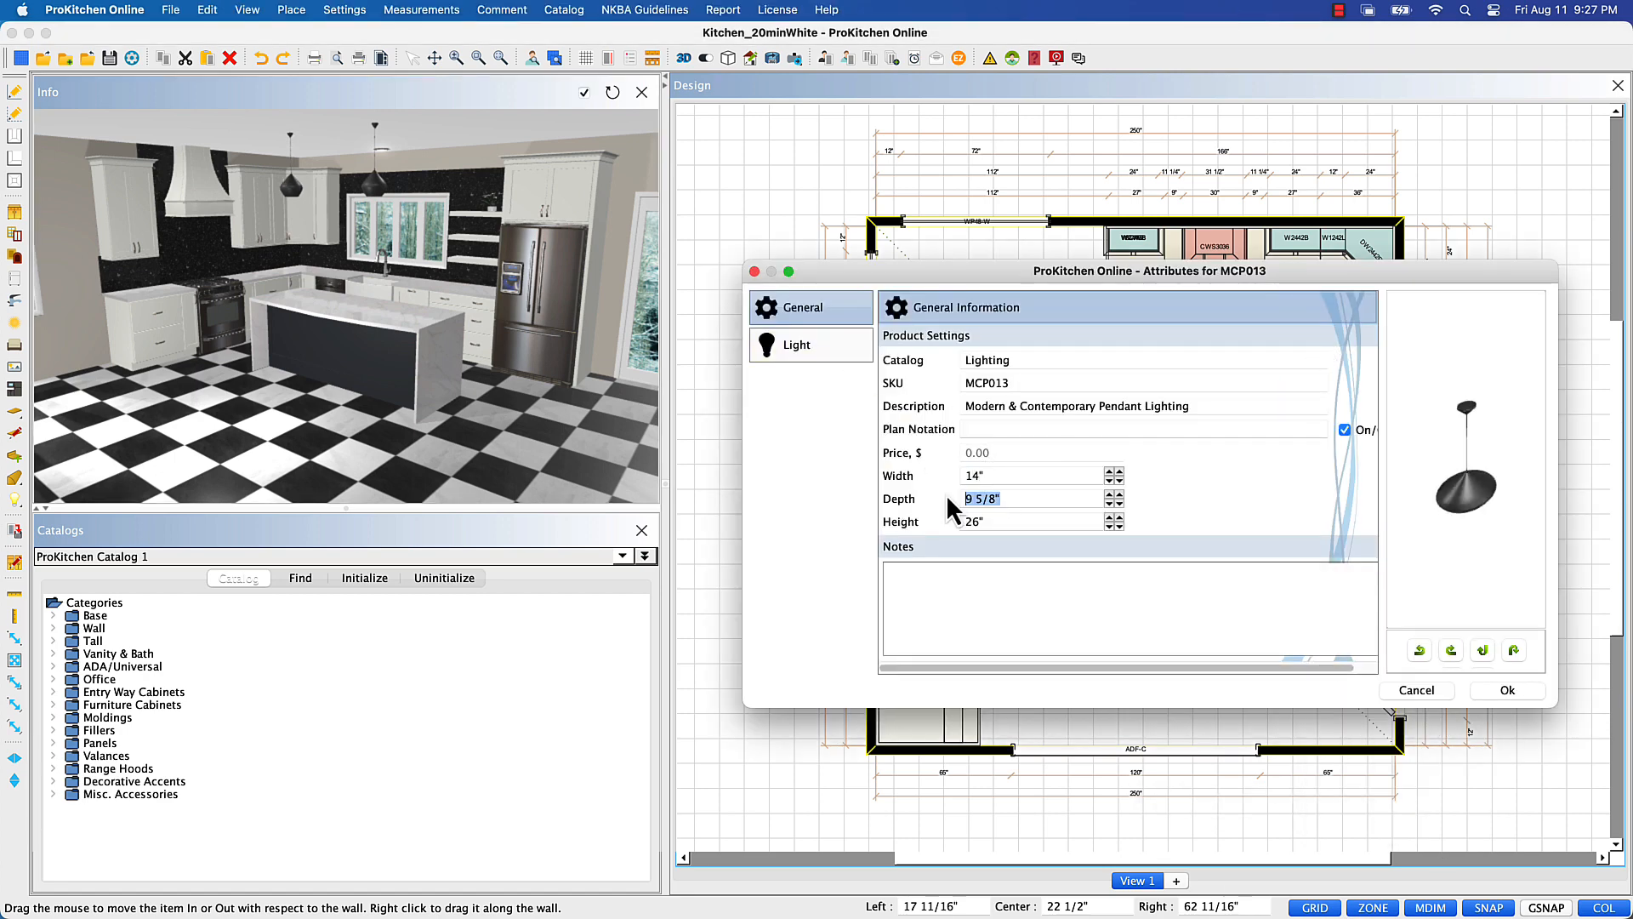
type("14")
key("Tab")
type("6")
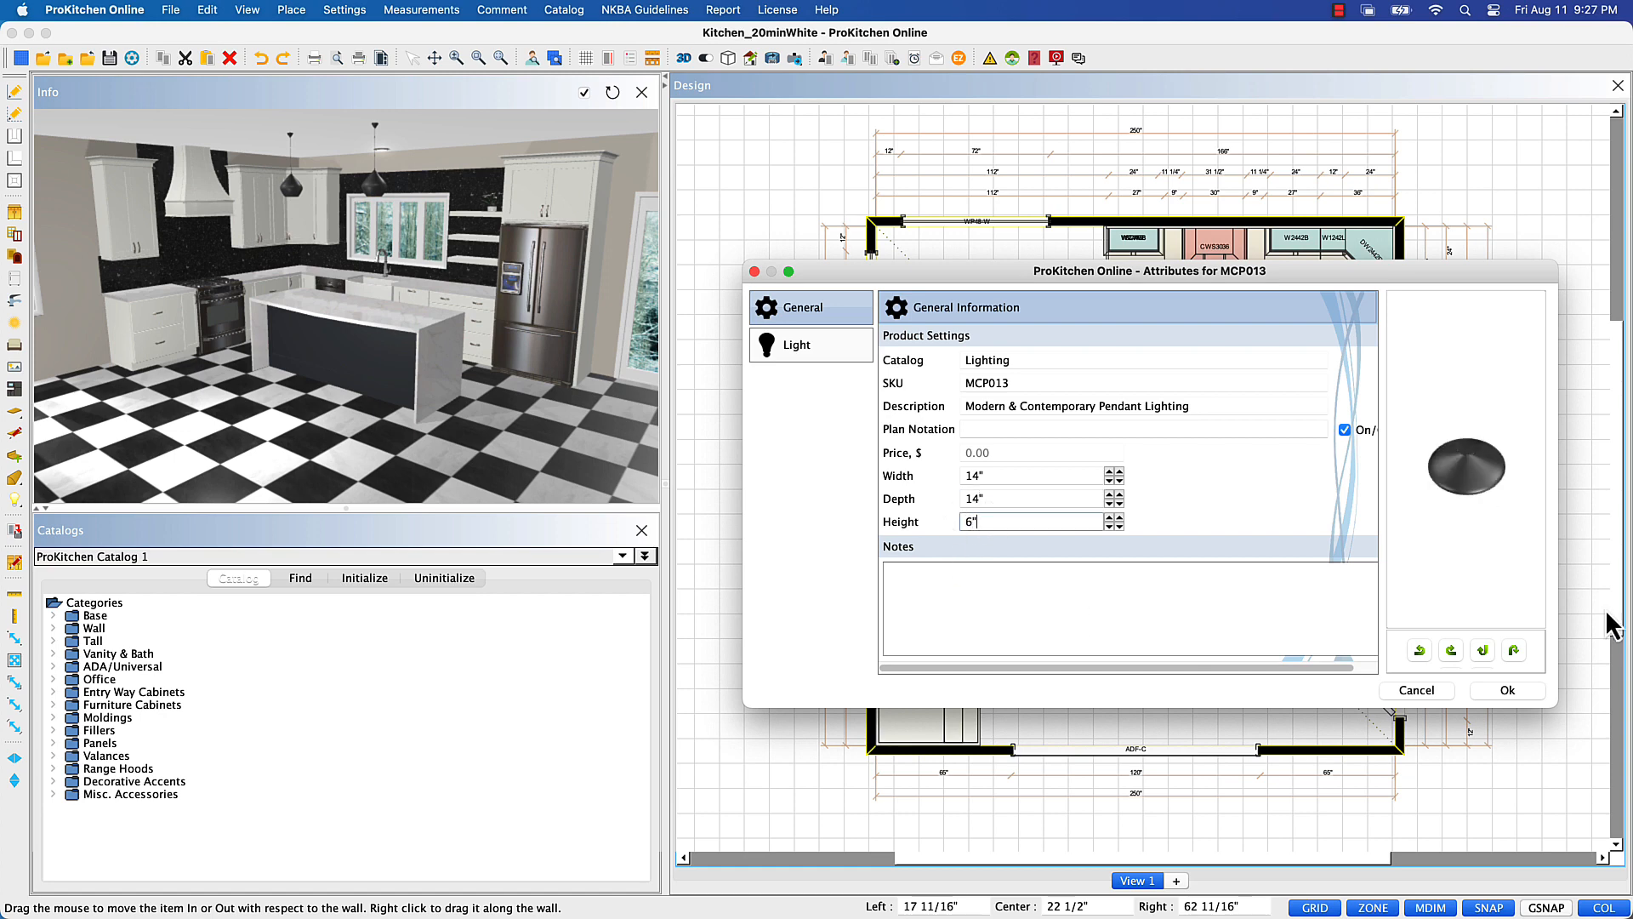
left_click(1518, 695)
- Move the resized pendant from the island to the open dining area near the room's two windows in the upper-left of the plan
right_click(1192, 413)
mouse_move(1242, 470)
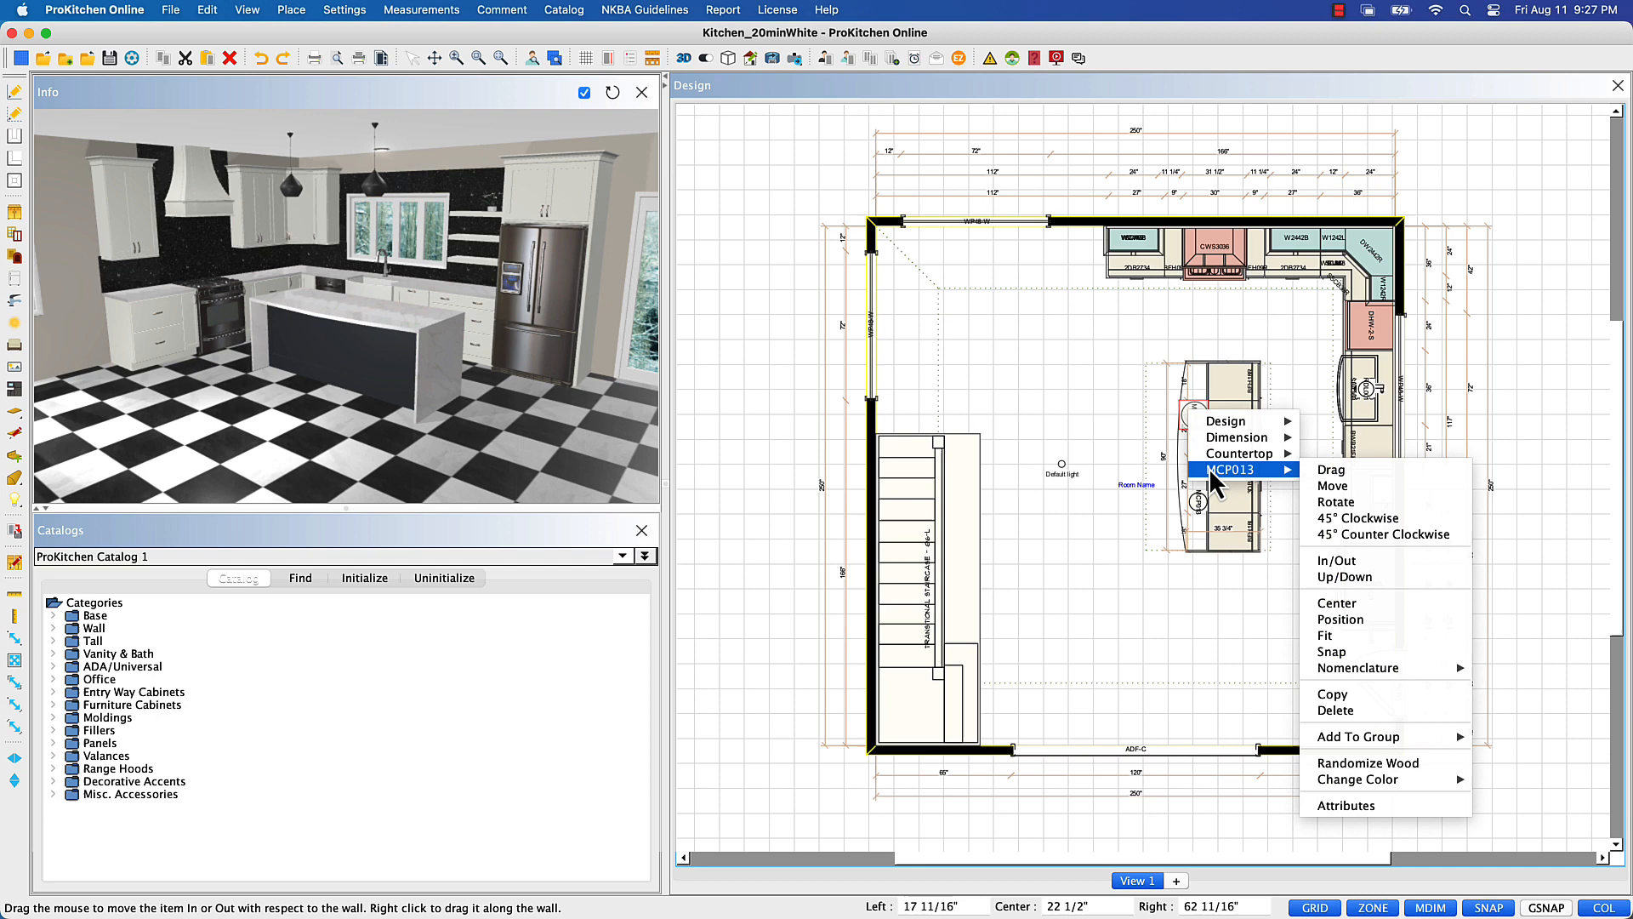
left_click(1332, 485)
left_click(976, 315)
- Copy an island MCP013 pendant to the island's upper end in plan and align it with the pendant row
right_click(1188, 428)
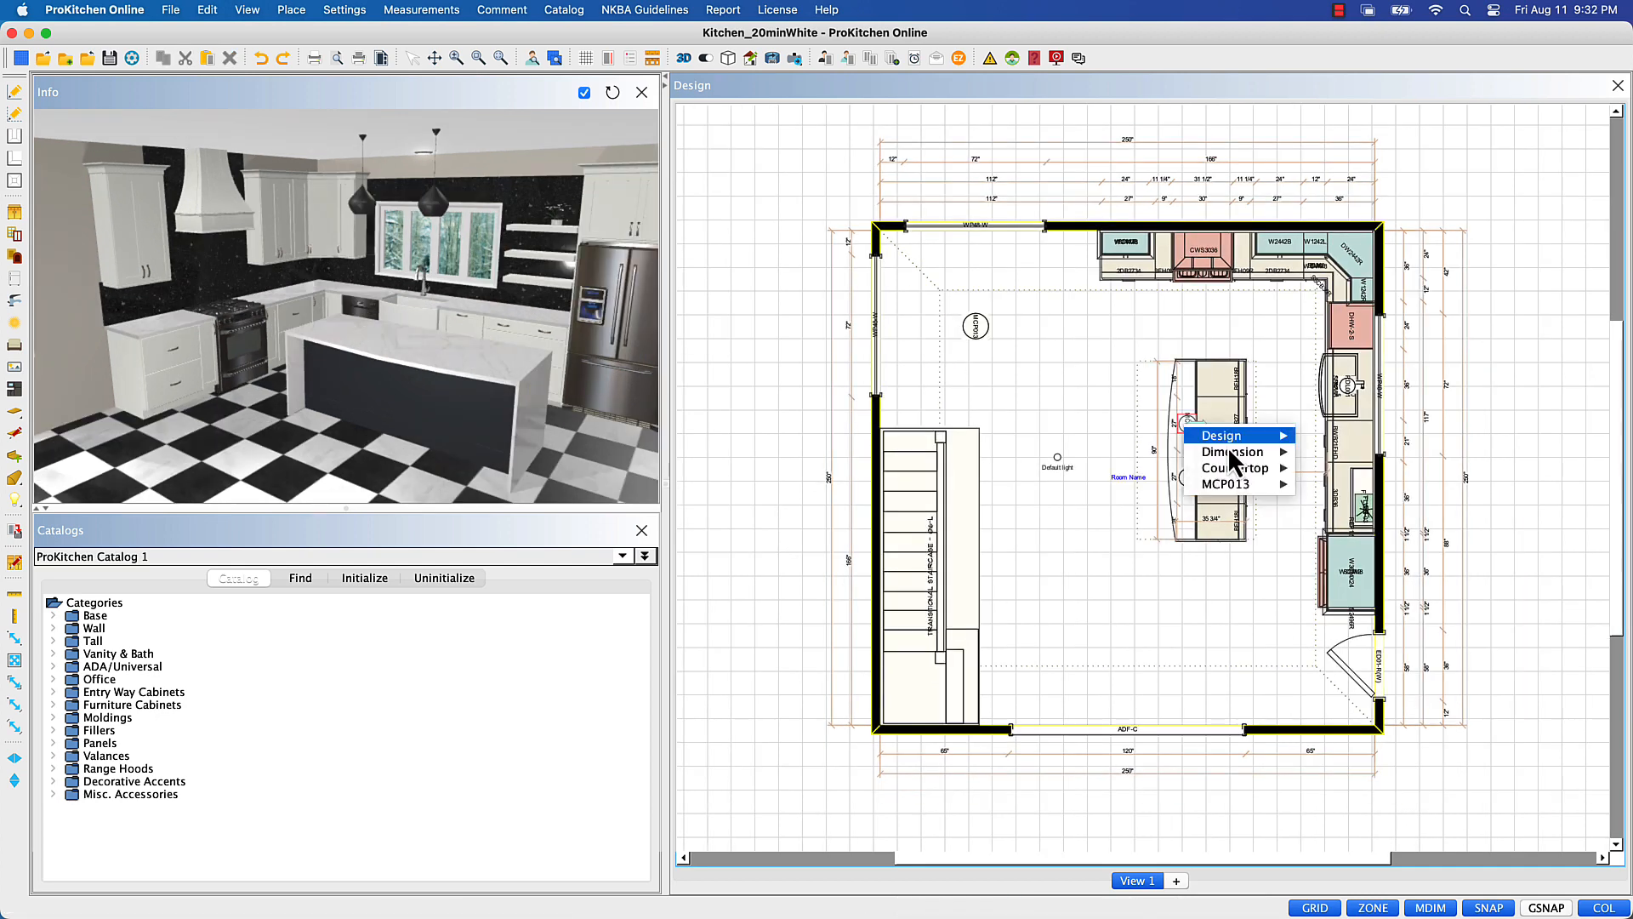
mouse_move(1247, 481)
left_click(1349, 723)
left_click(1186, 375)
right_click(1194, 381)
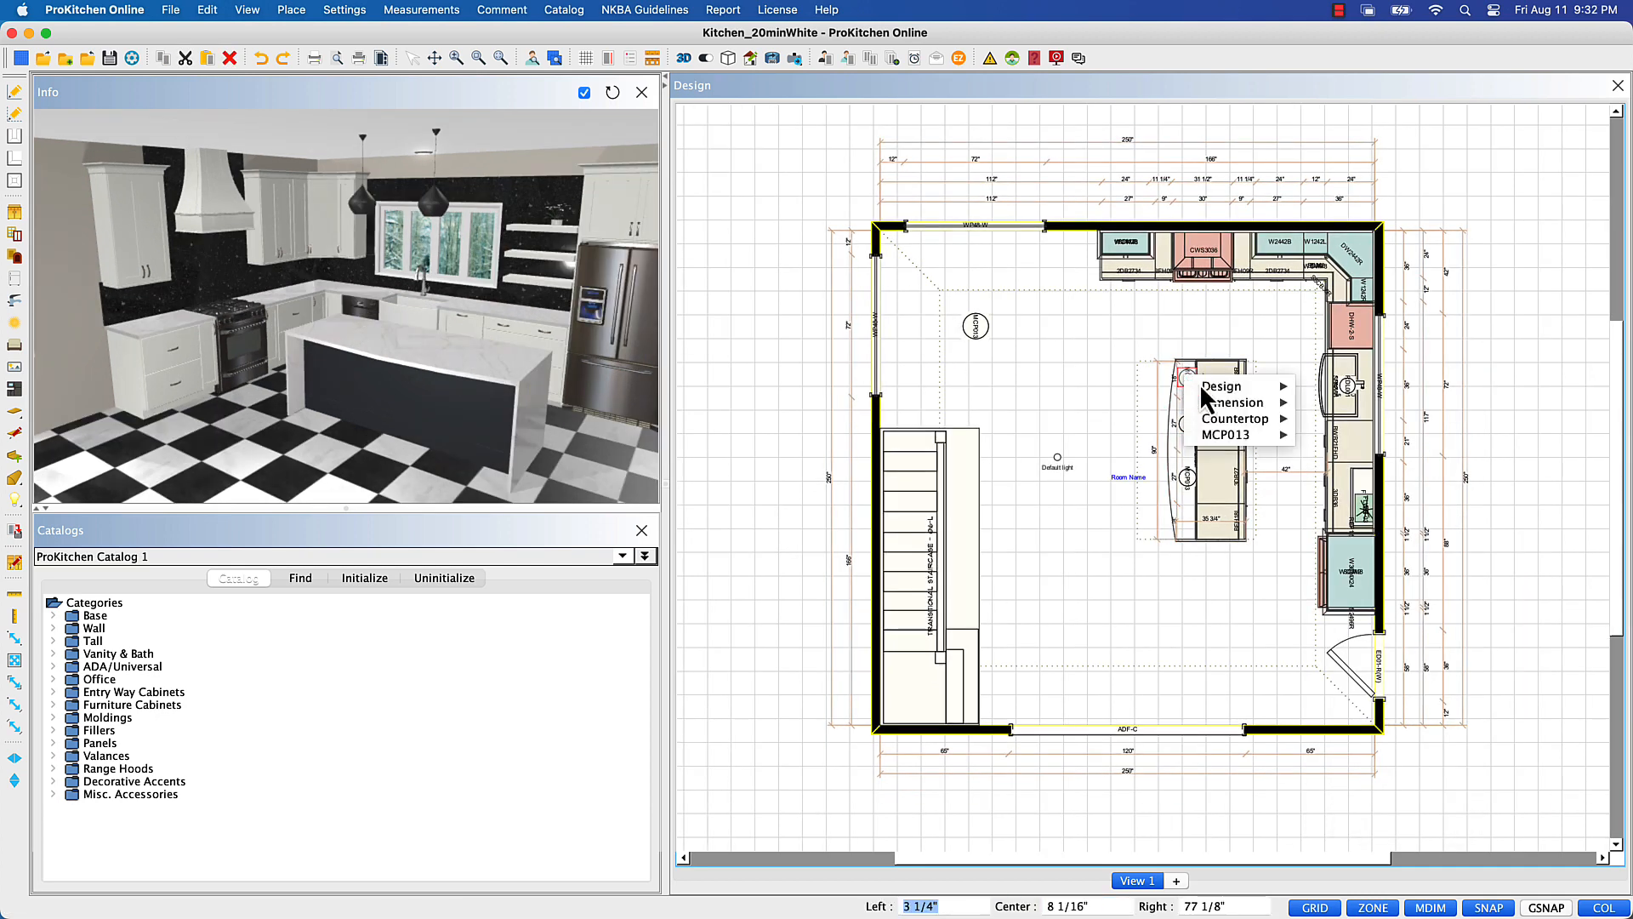
mouse_move(1233, 434)
left_click(1331, 455)
left_click(1189, 380)
- Copy the MCP013 pendant to the island's lower end in plan and position its center at 81"
right_click(1189, 380)
left_click(1352, 648)
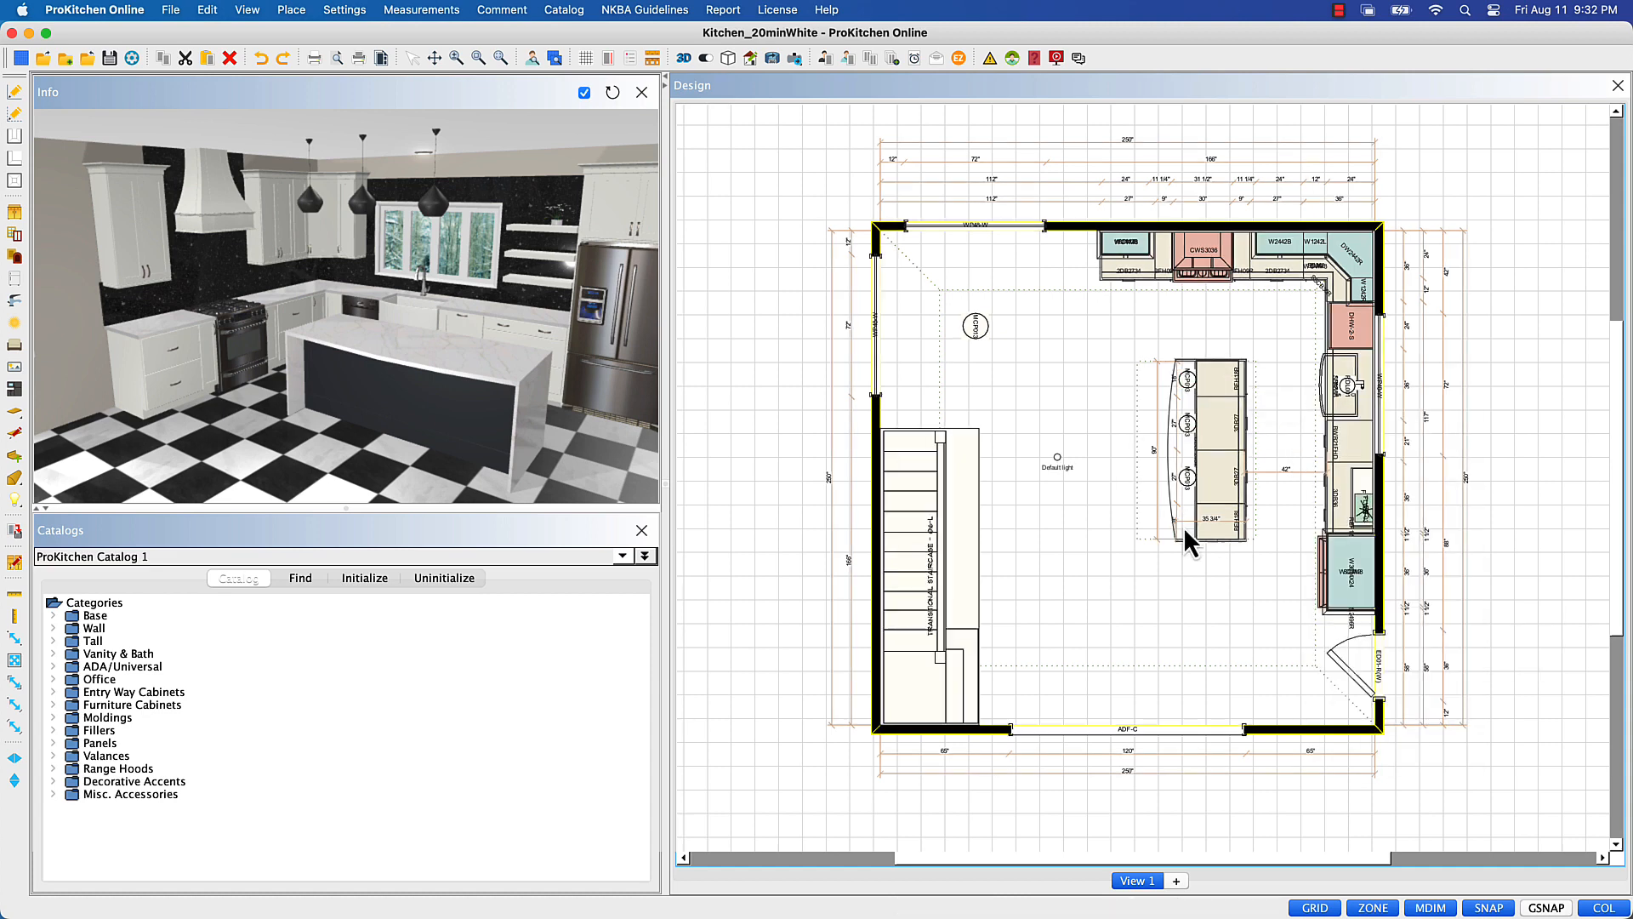
left_click(1206, 529)
right_click(1199, 515)
mouse_move(1242, 593)
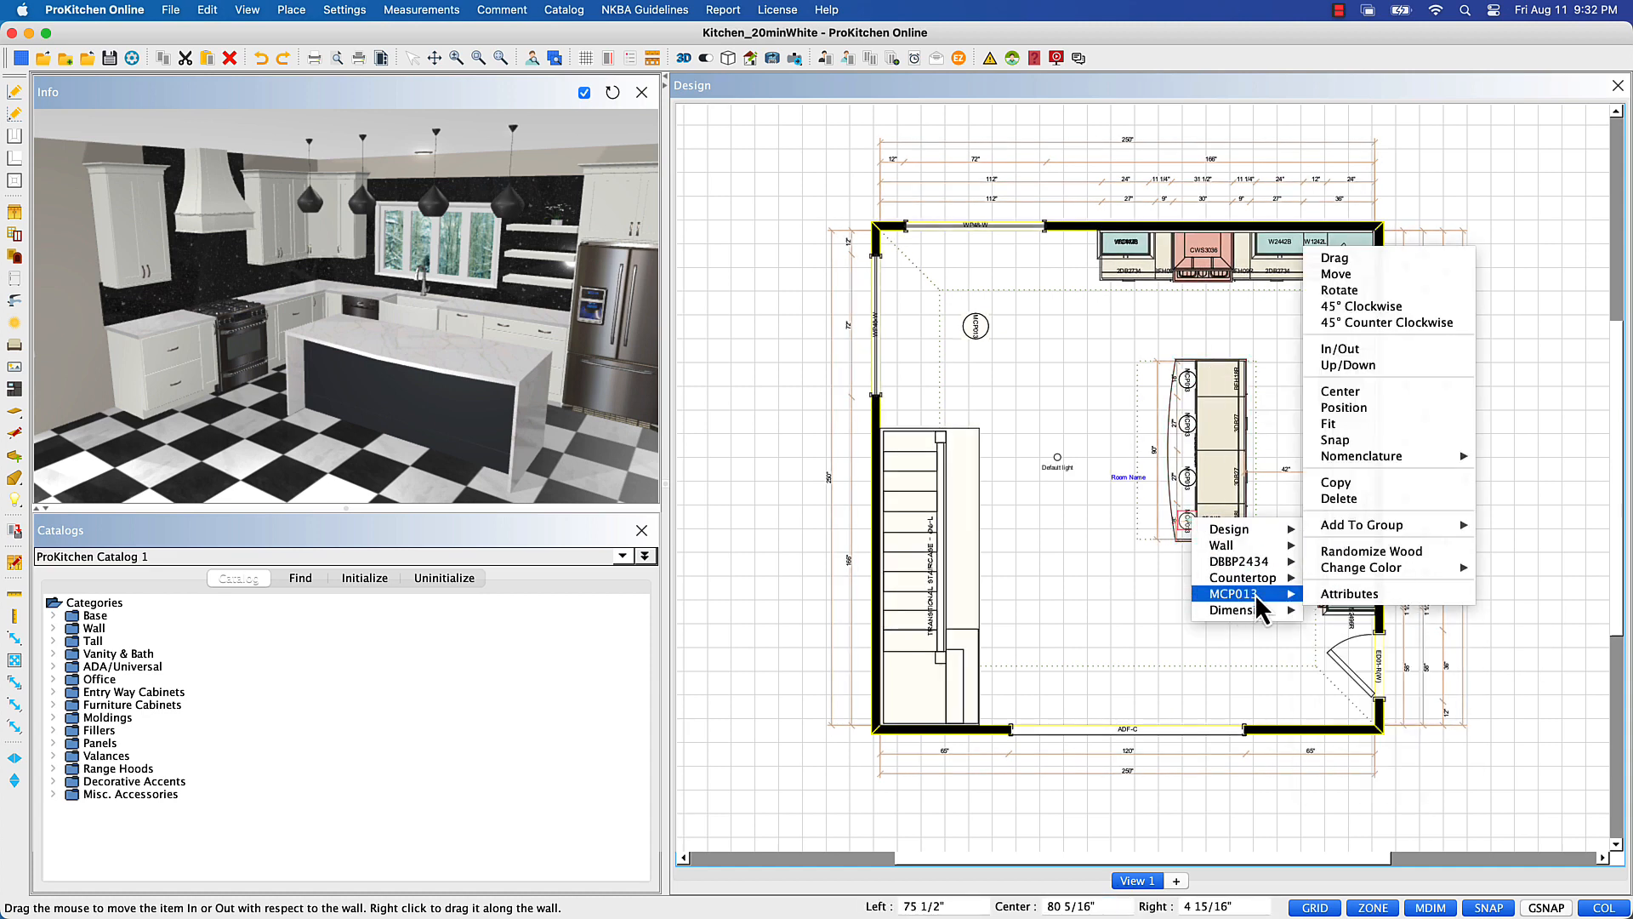
left_click(1350, 404)
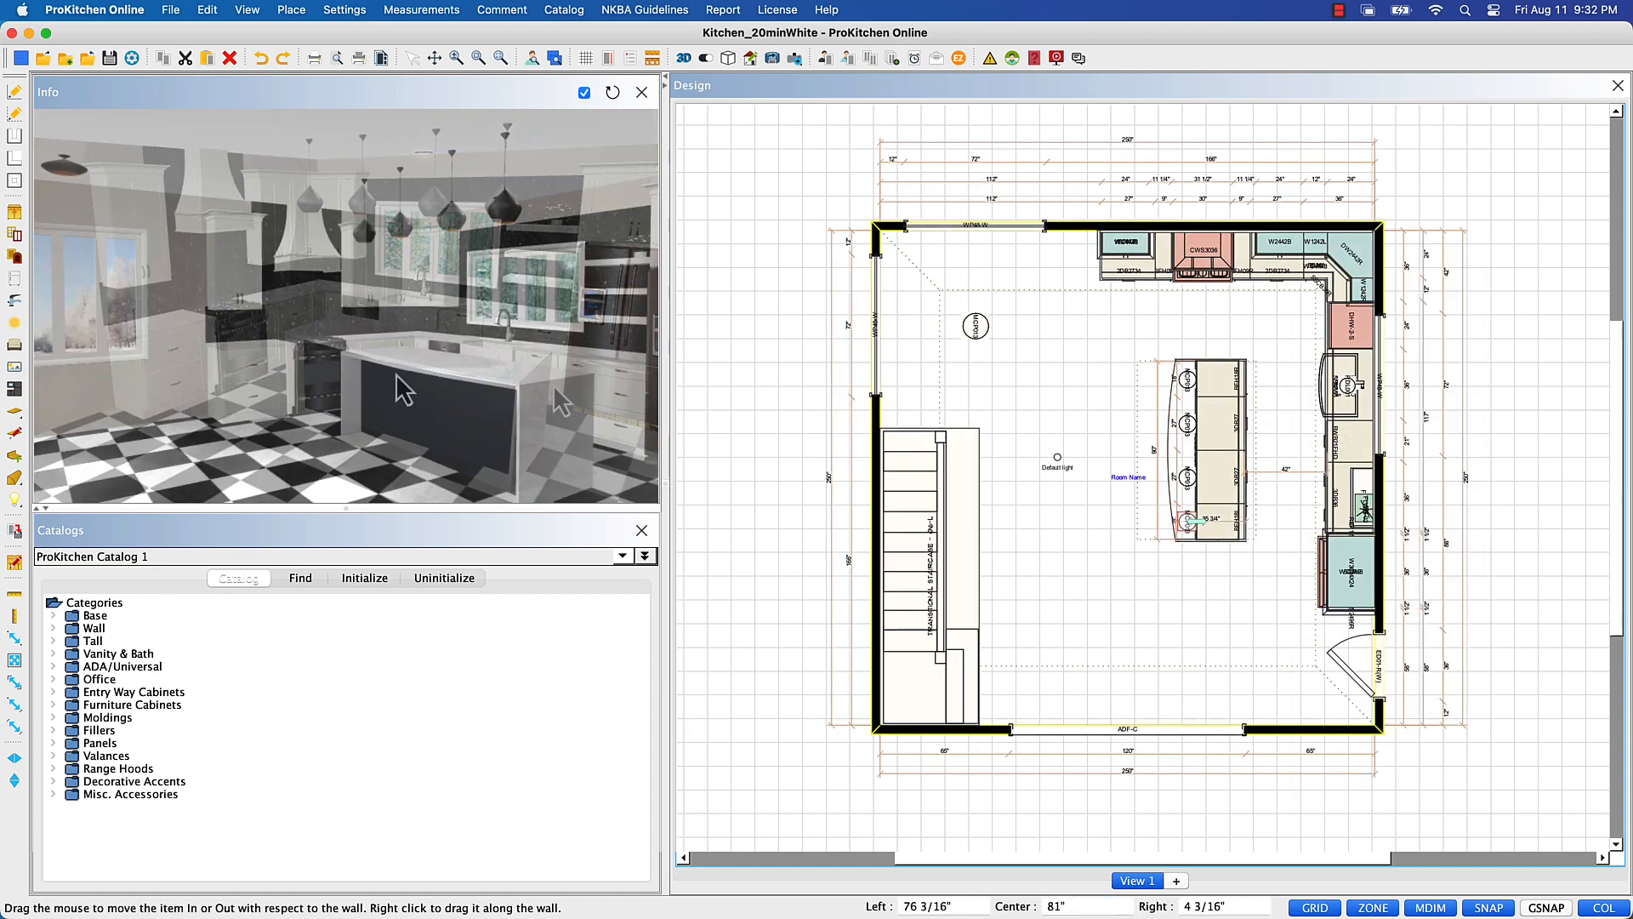
- Preview dining tables in the Furniture catalog, including the Tower Concrete, Kasar Round and Modern Expandable models
left_click(203, 807)
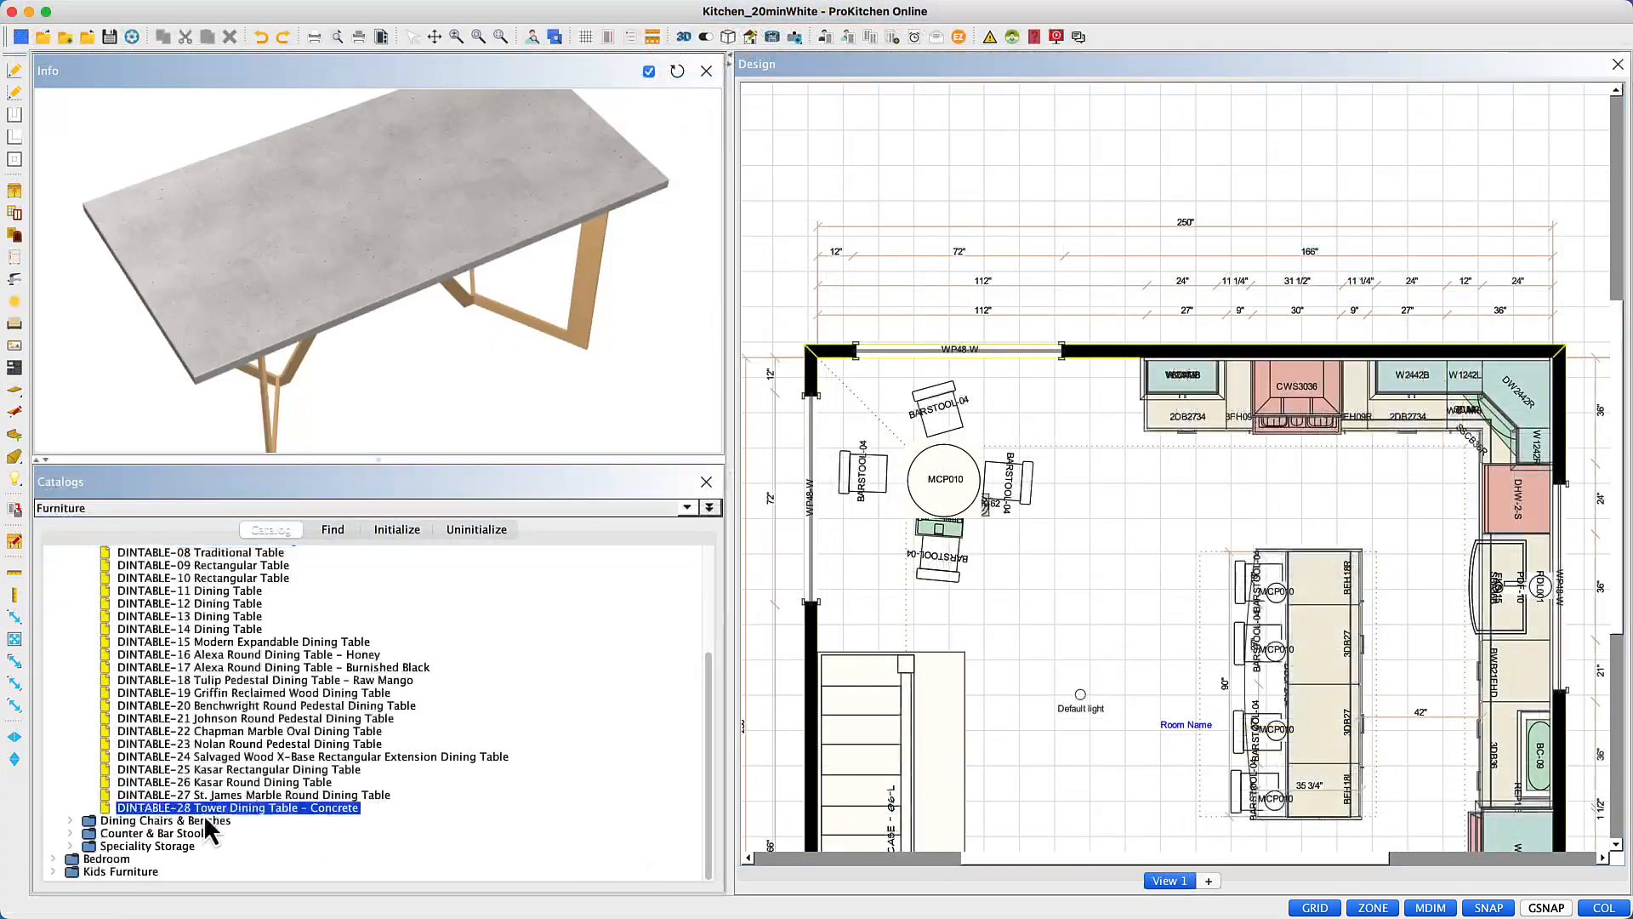
left_click(208, 782)
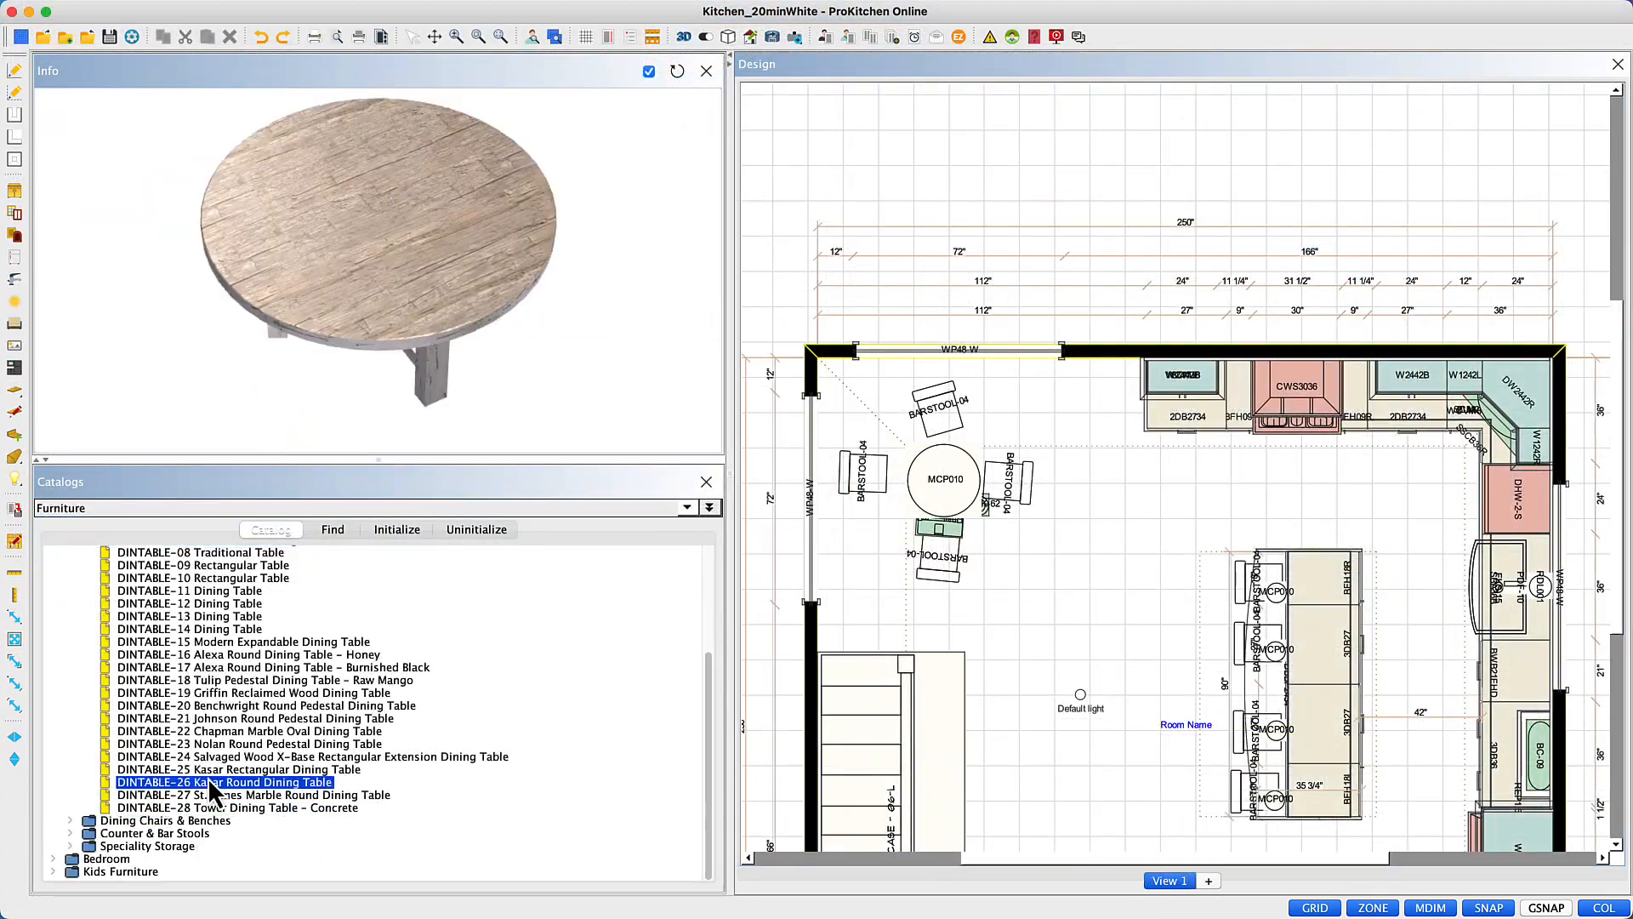
left_click(218, 642)
scroll(217, 640, "up", 5)
left_click(158, 589)
left_click(253, 641)
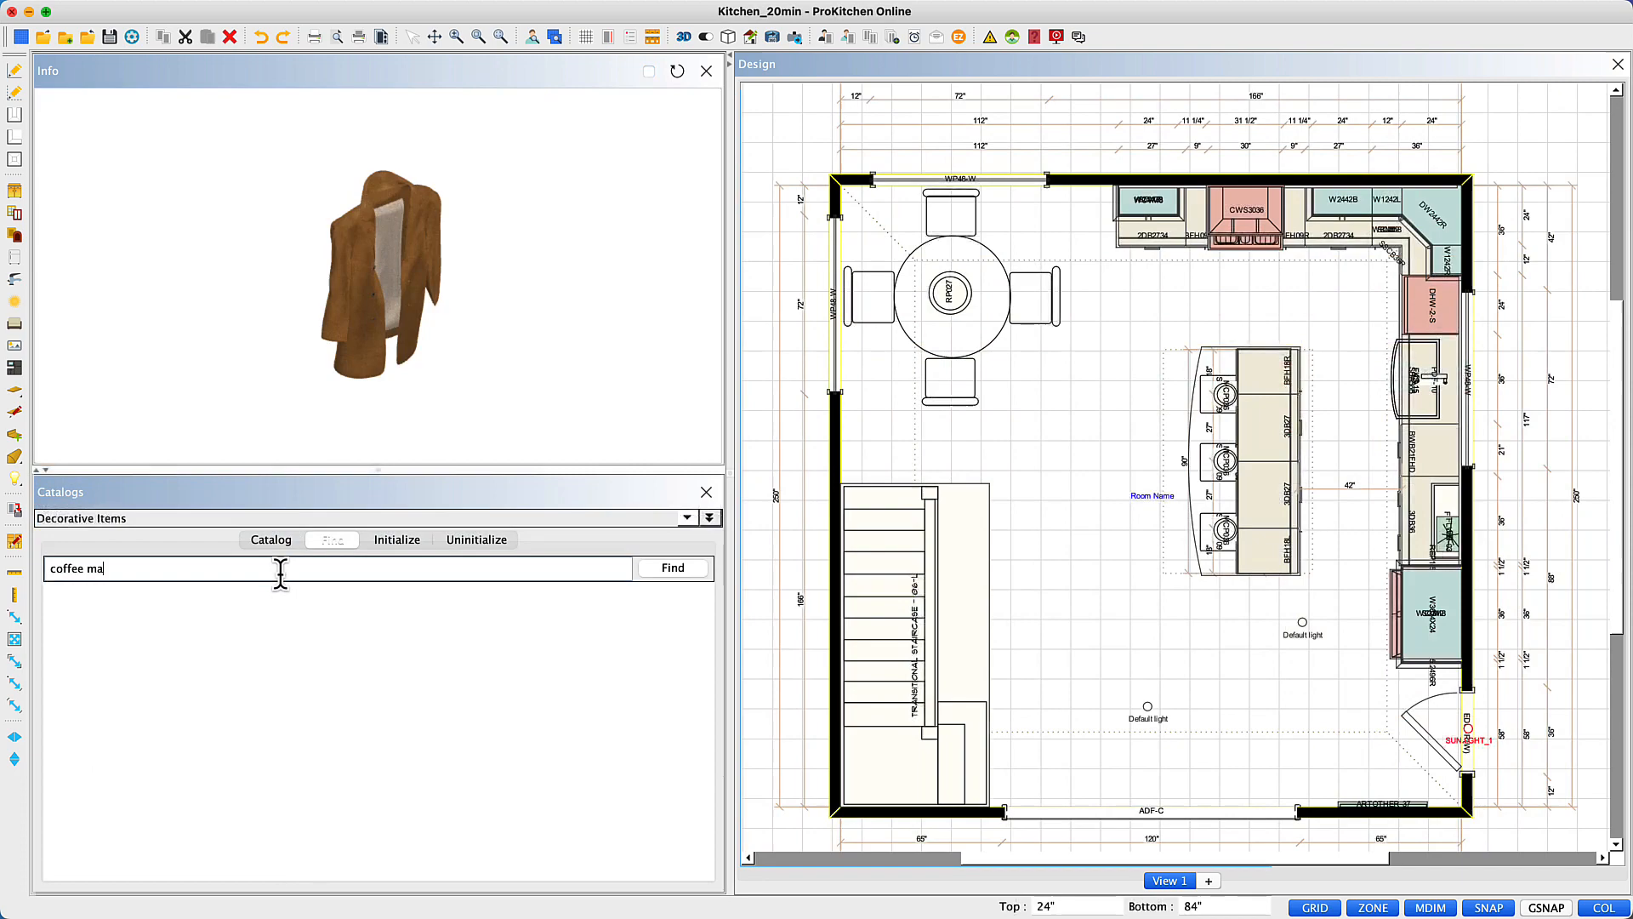
- Search the Decorative Items catalog for "coffee make" and add the PT-06, CM-07 and CM-01 coffee makers to the kitchen
key("Return")
left_click(295, 641)
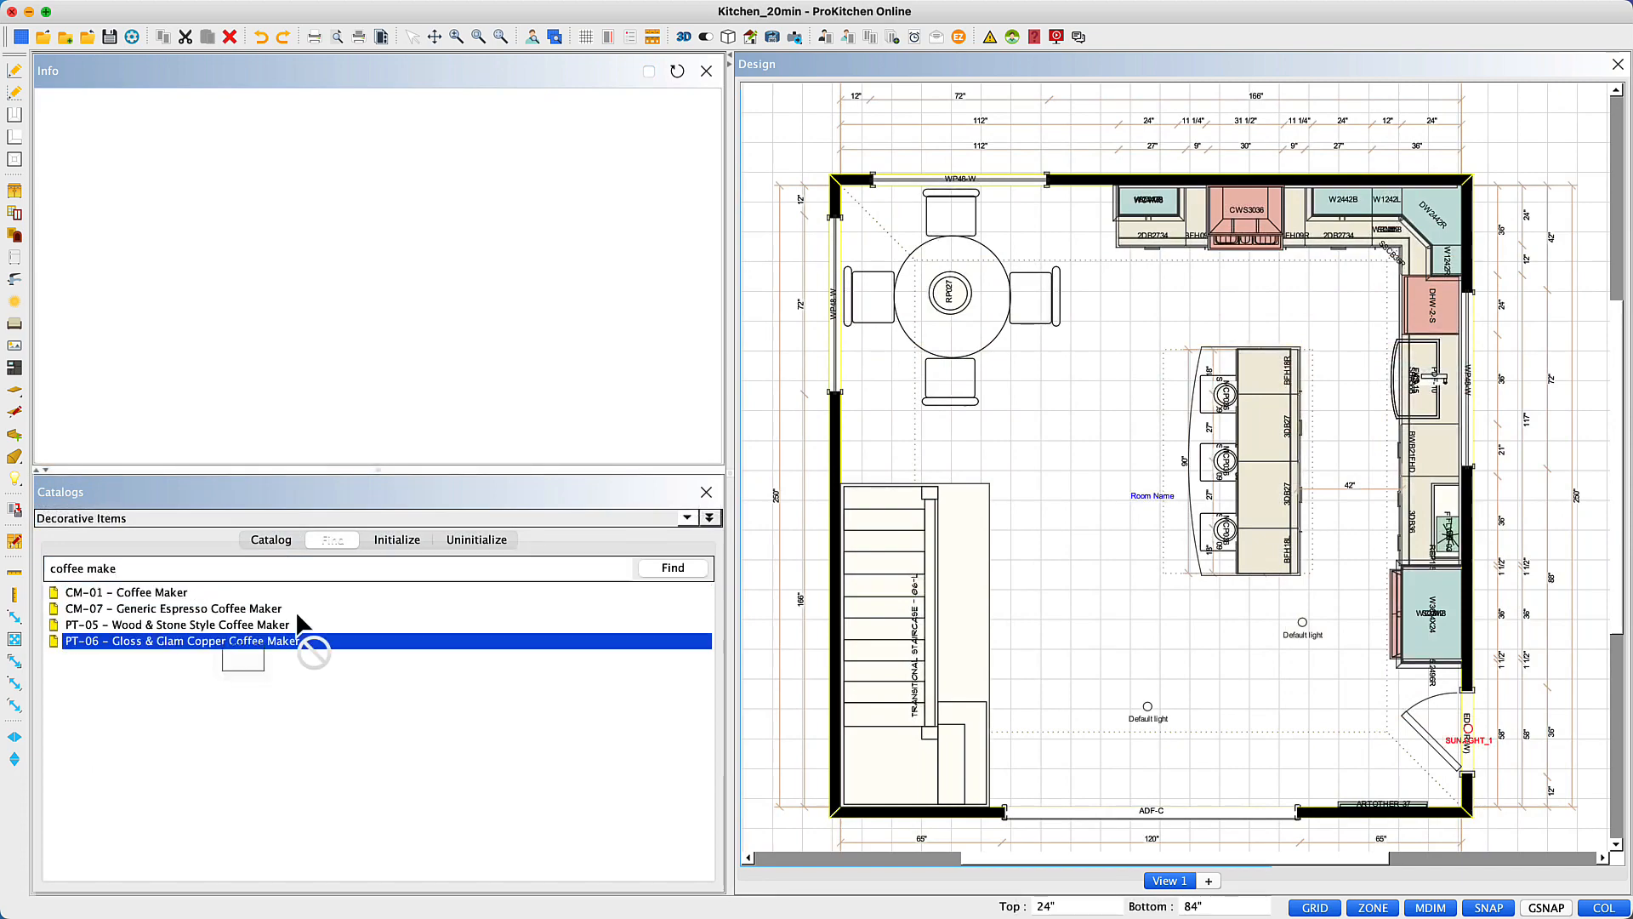
left_click(263, 609)
left_click(170, 592)
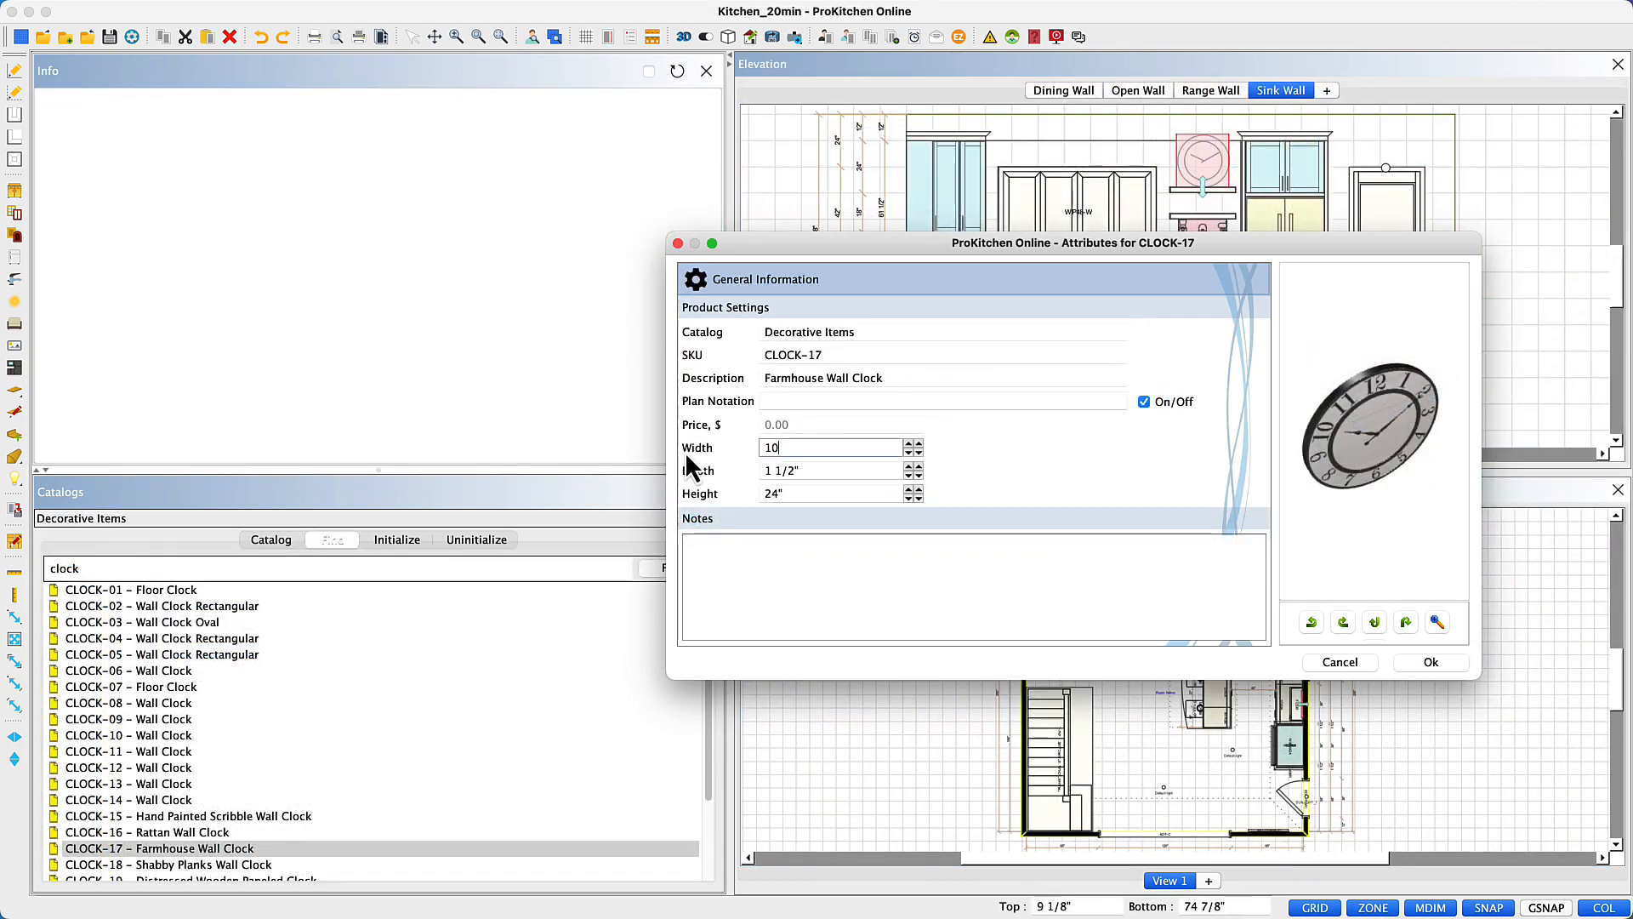
- Set the width of the CLOCK-17 Farmhouse Wall Clock above the open shelves to 10"
type("10")
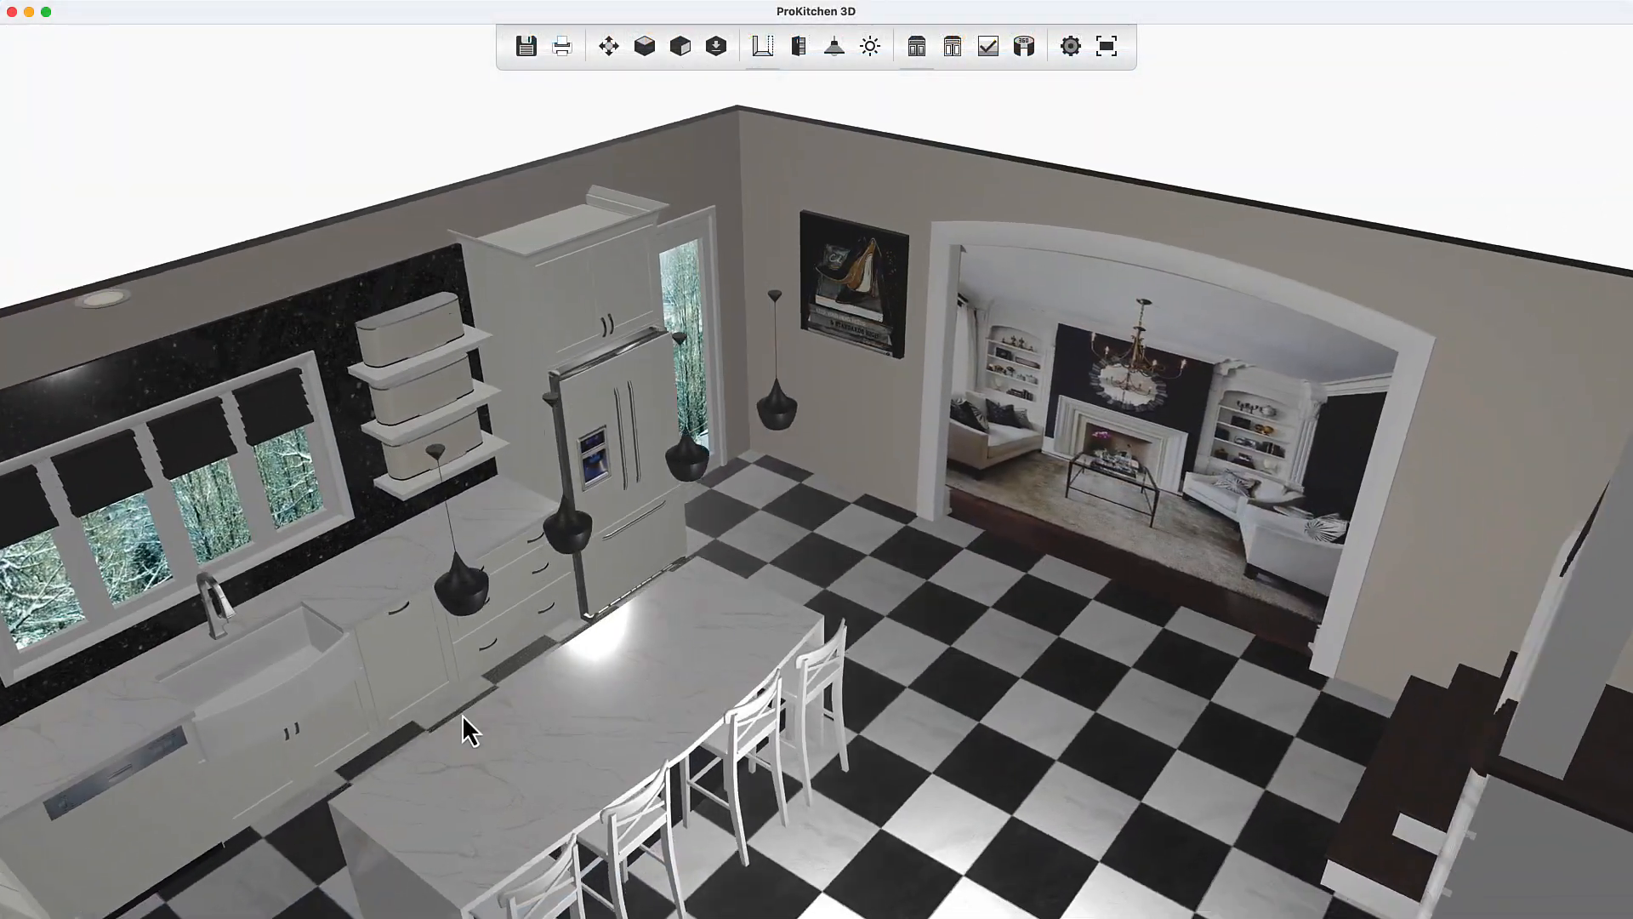
left_click_drag(462, 715, 692, 718)
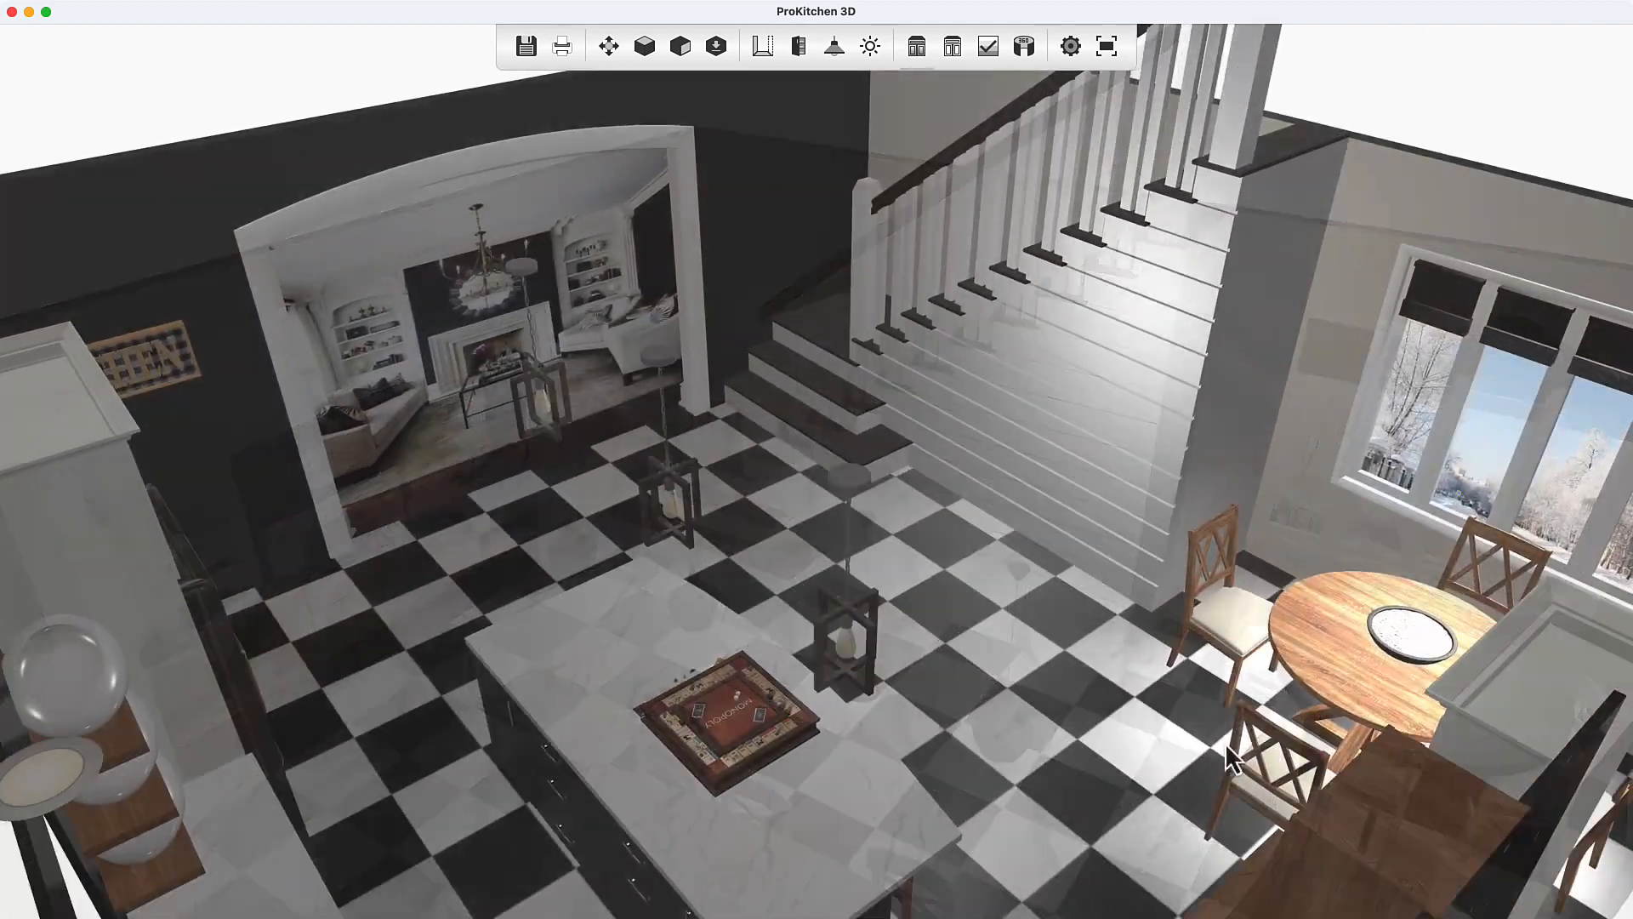
left_click_drag(1244, 760, 1087, 728)
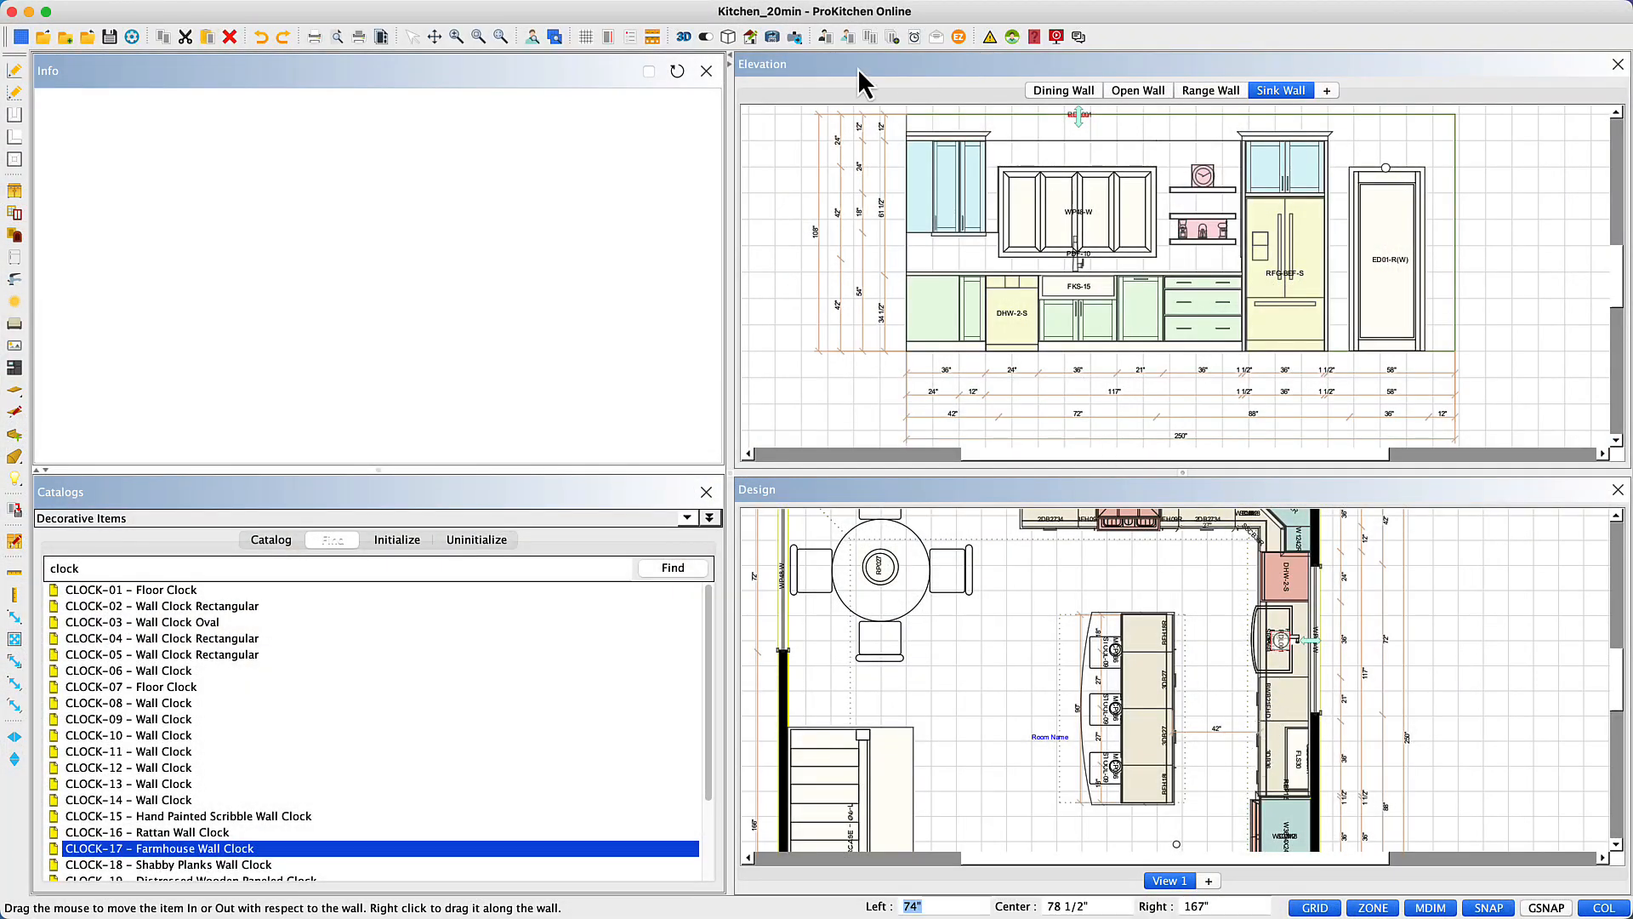
- Open the kitchen in 3D and set the RDL001 recessed light to 174 W and the first two MCP036 pendants to 183 W and 177 W
left_click(684, 37)
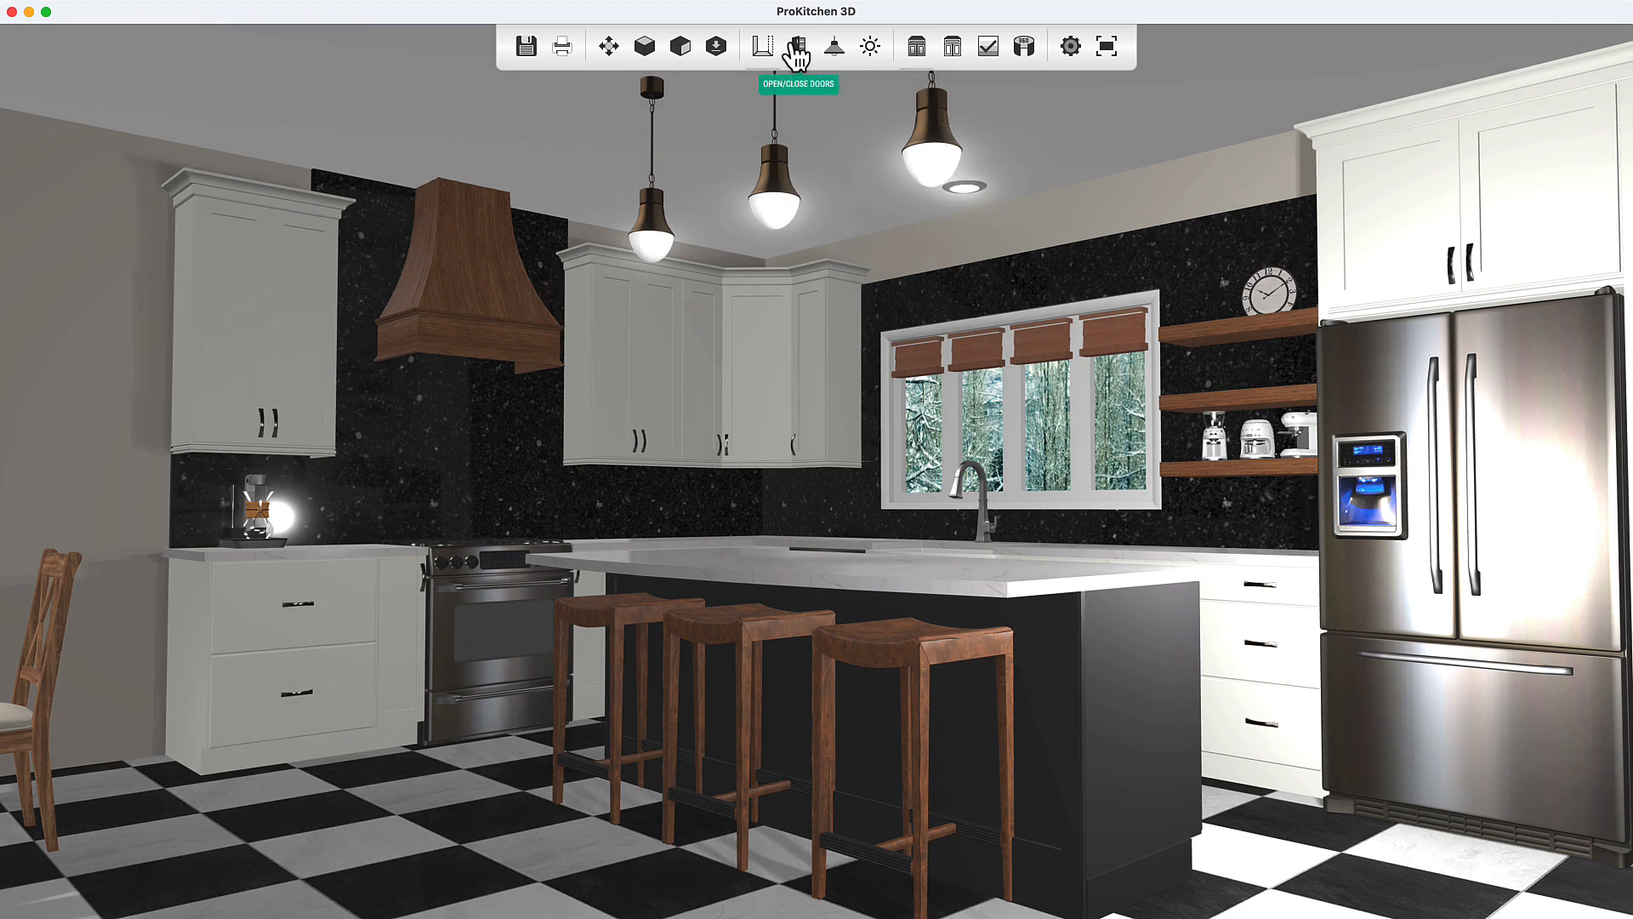
left_click(842, 56)
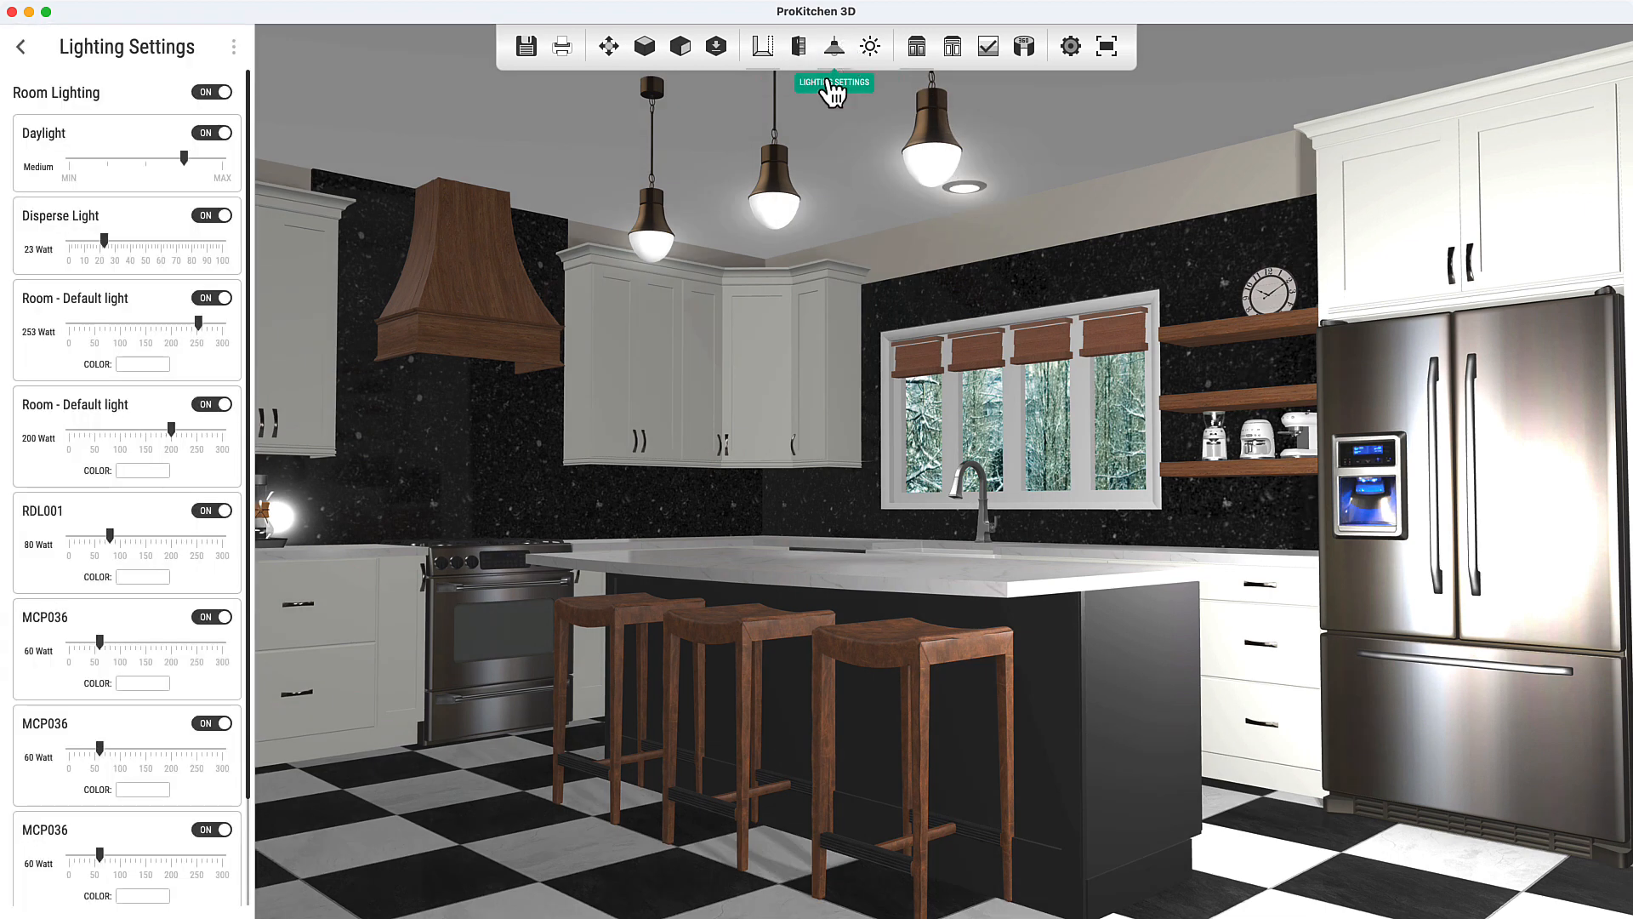
left_click(157, 536)
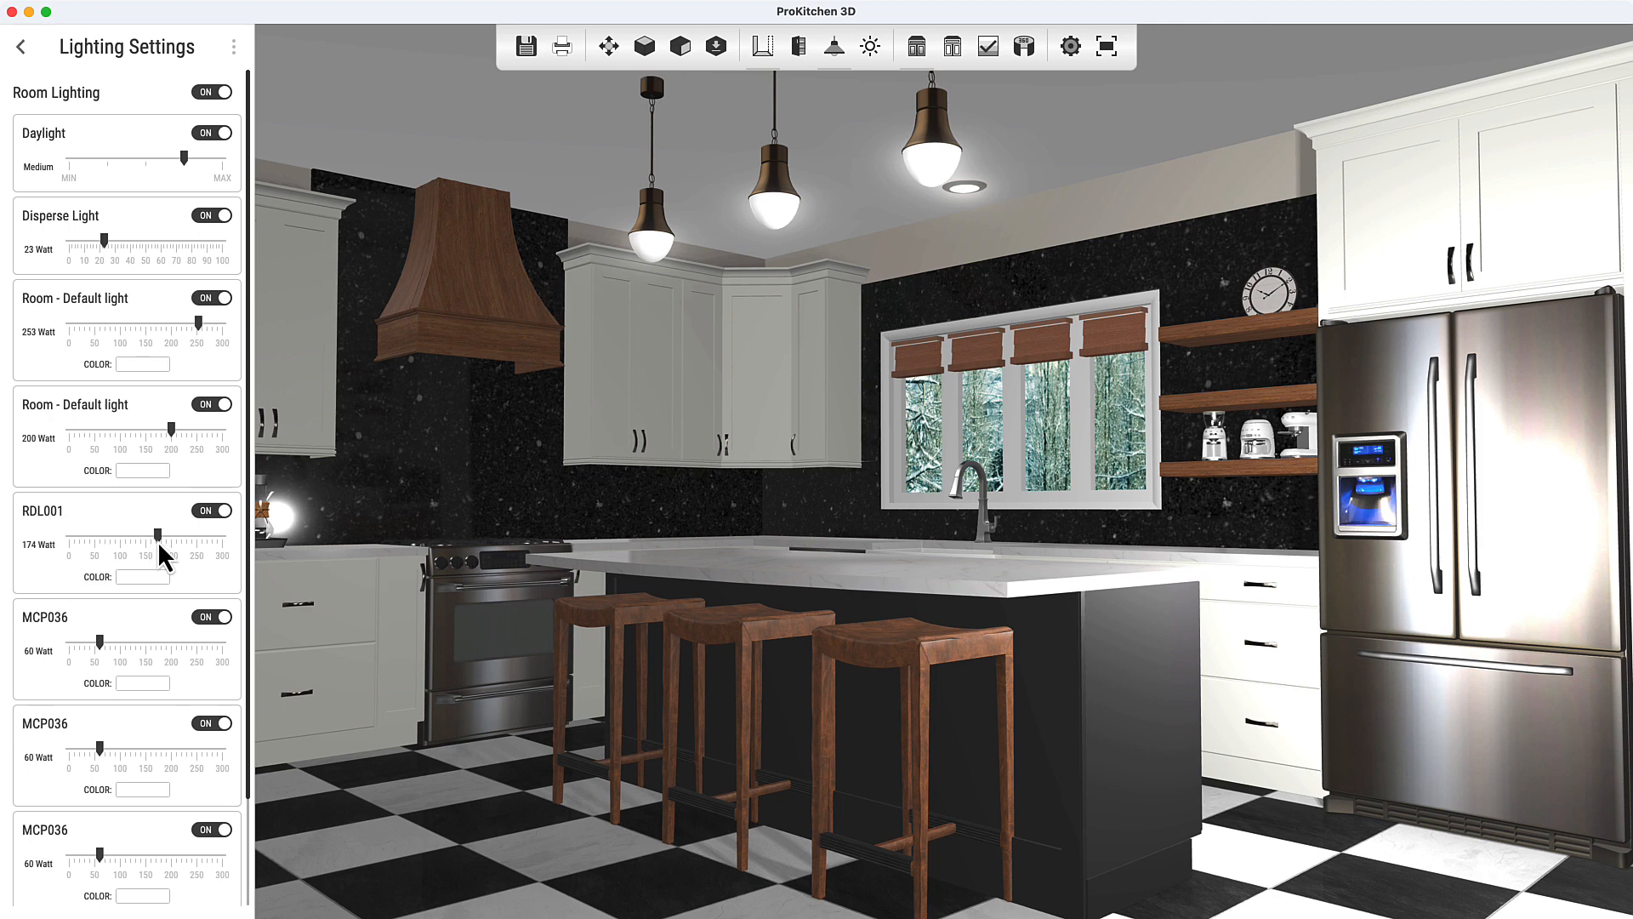
left_click(162, 644)
left_click(159, 749)
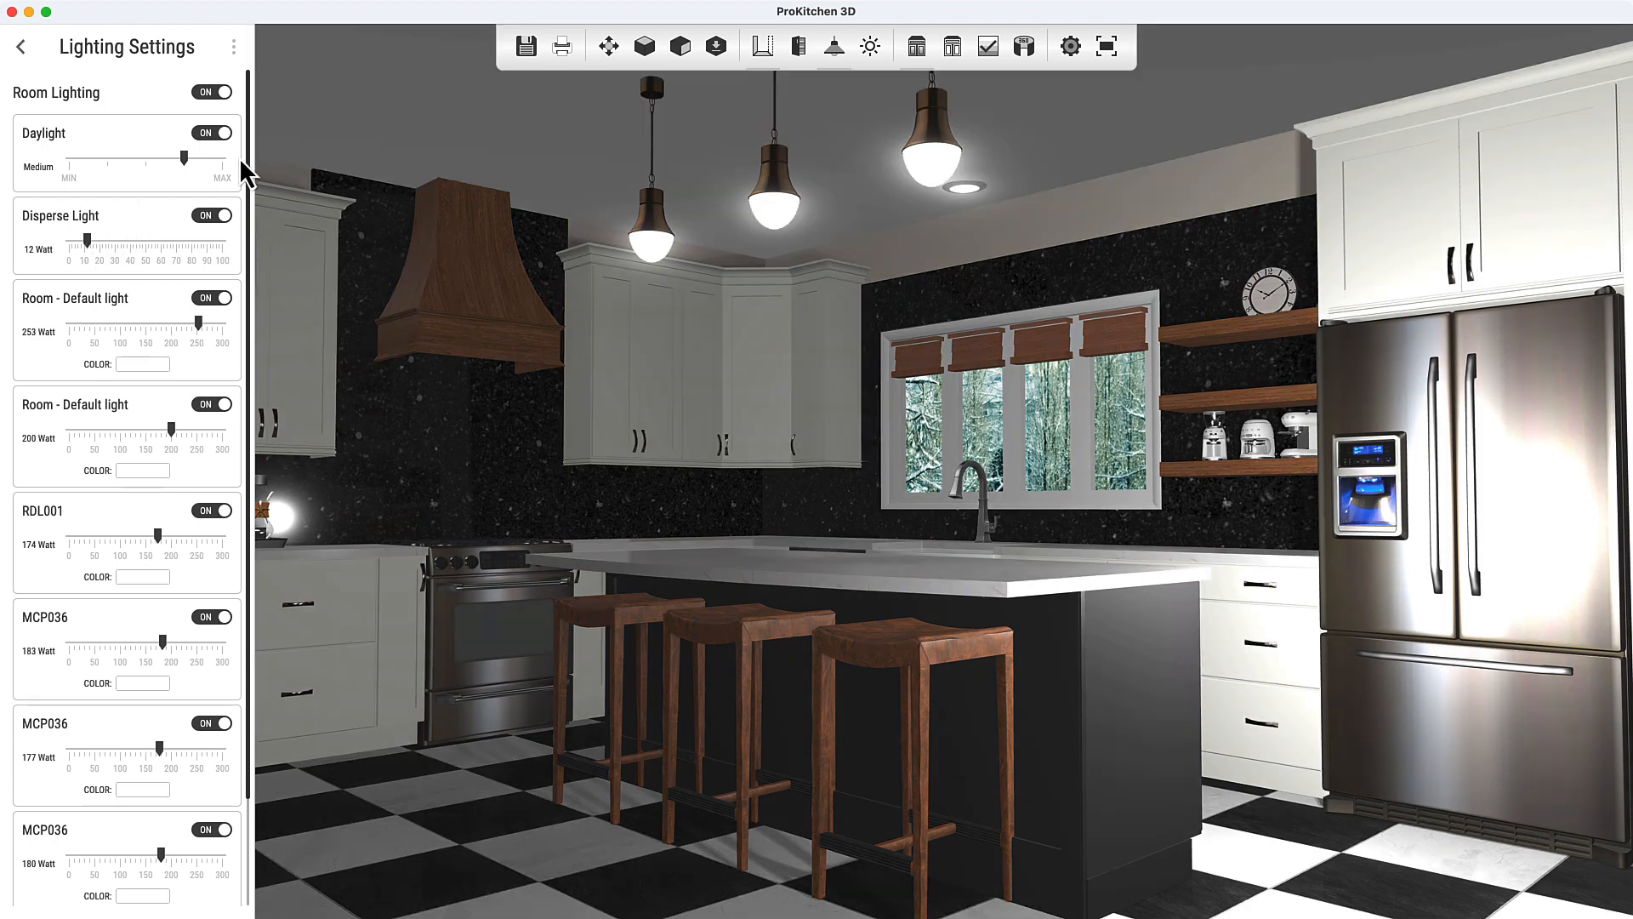
- Set the room's daylight to maximum and raise the overall brightness of the 3D view
left_click(222, 158)
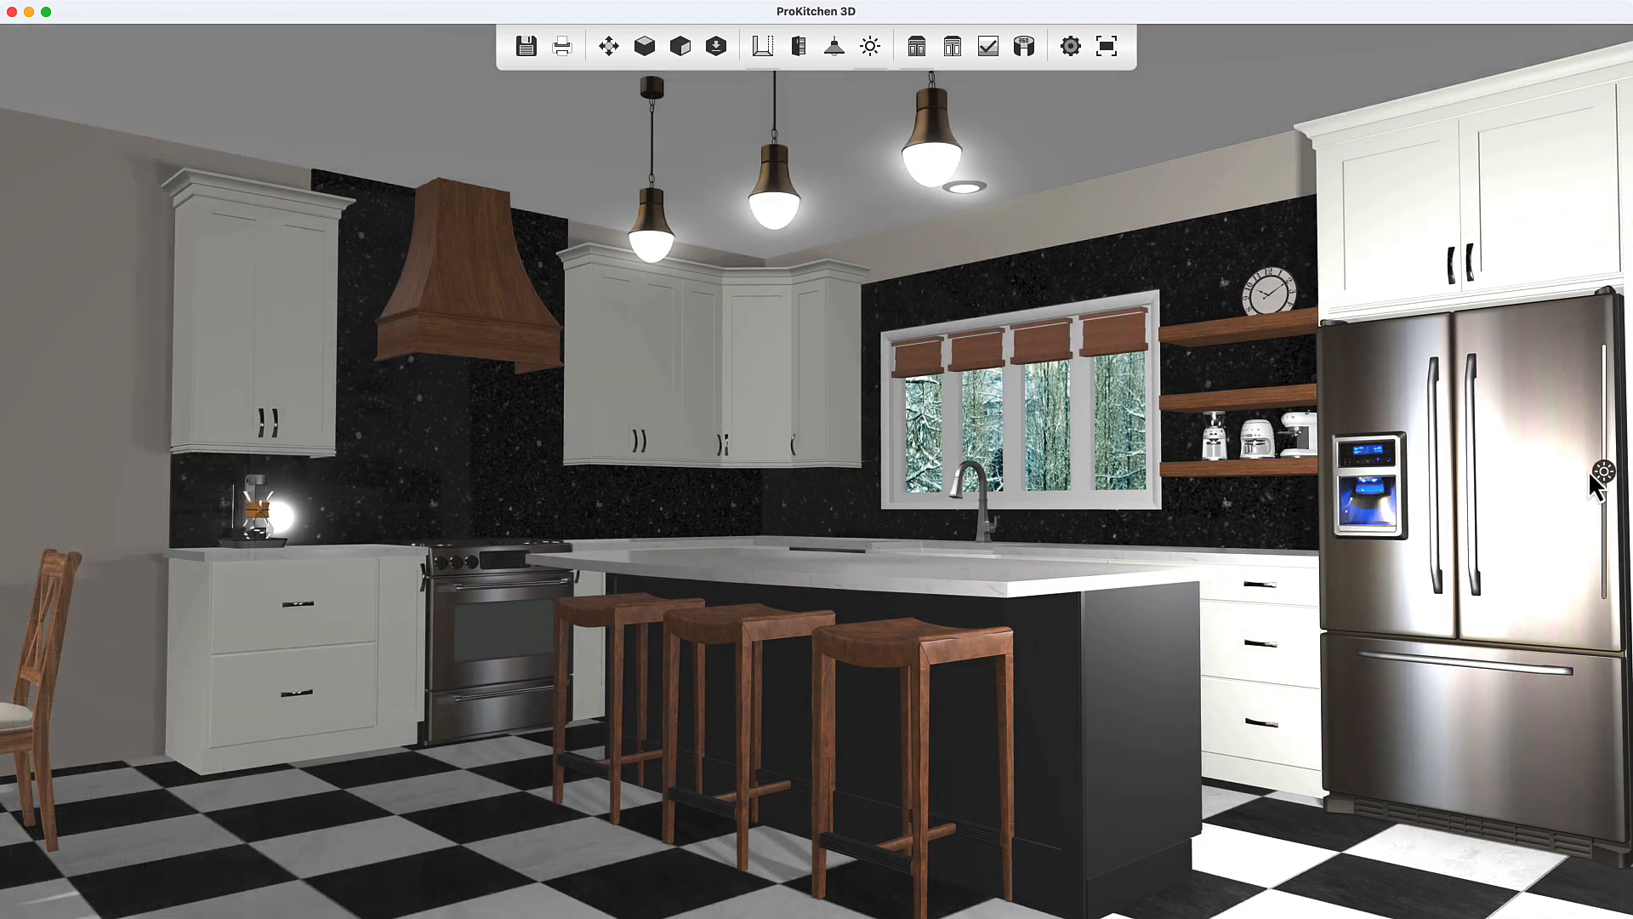
left_click_drag(1604, 473, 1604, 379)
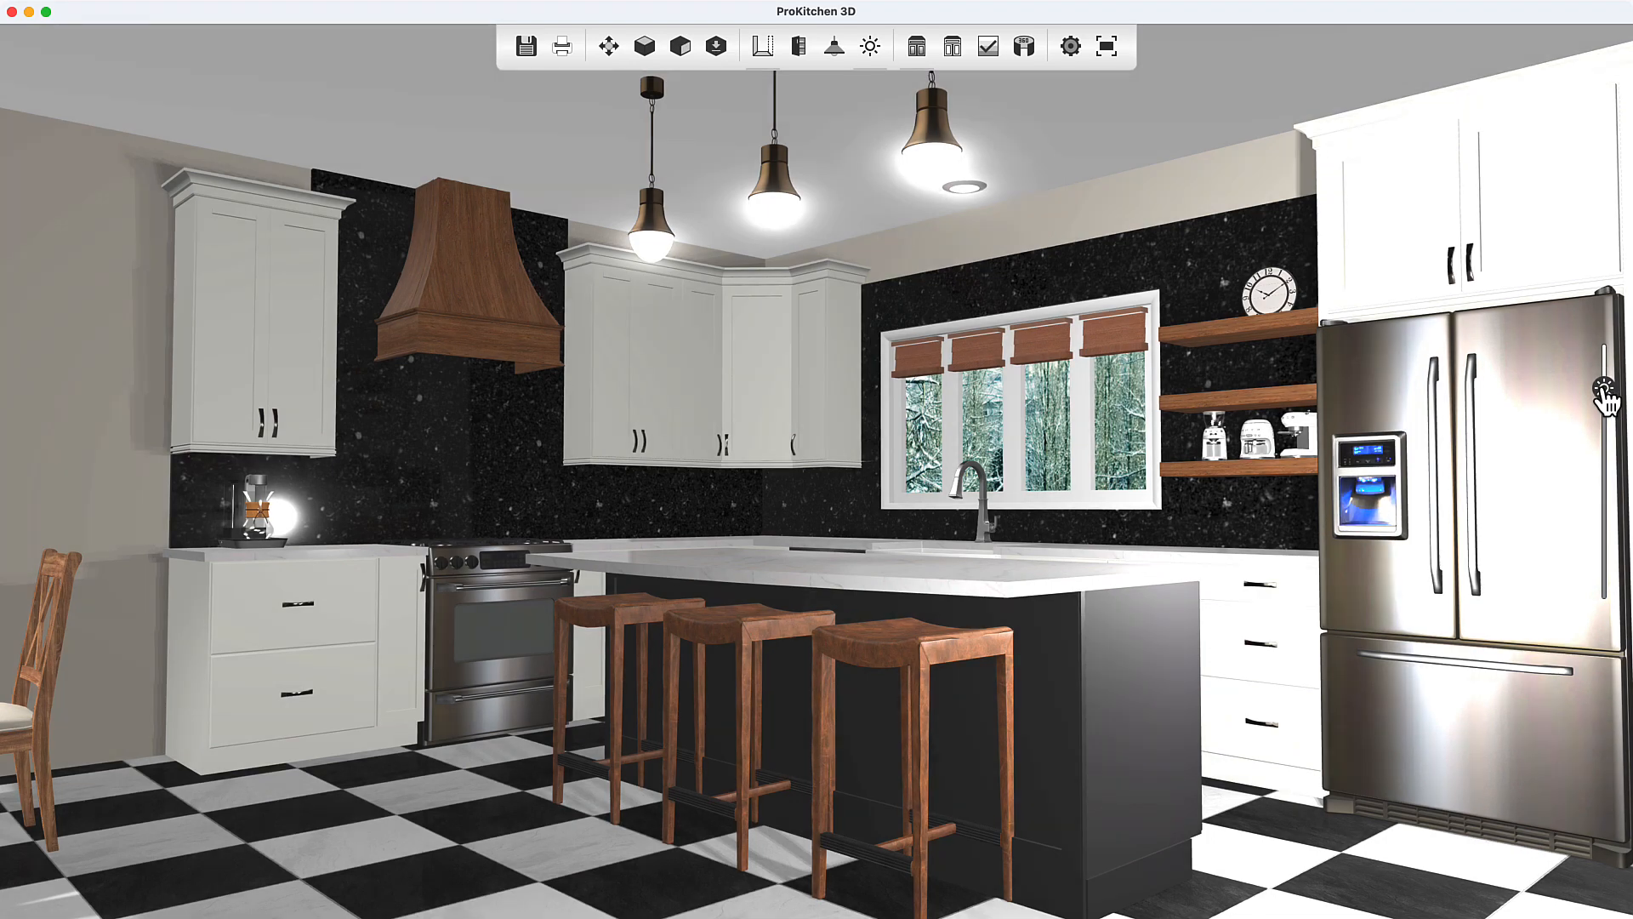